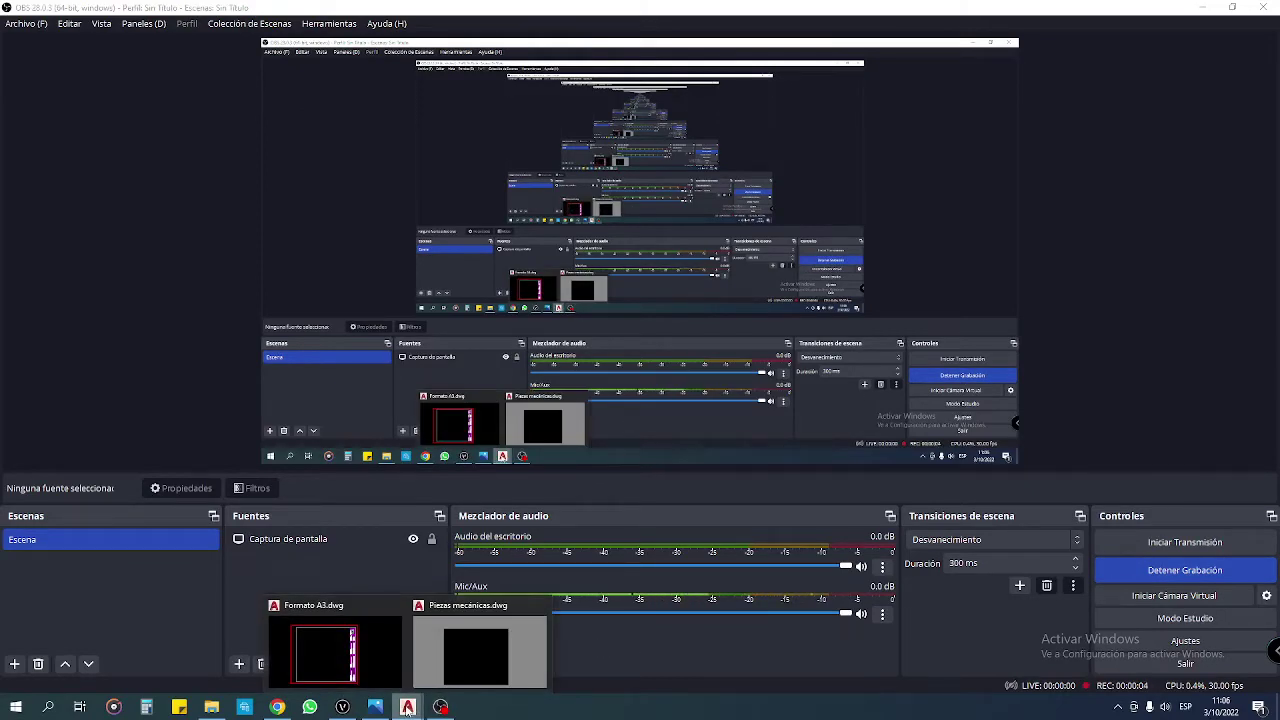
# Step: Bring the Formato A3.dwg drawing in AutoCAD to the front
pyautogui.click(382, 642)
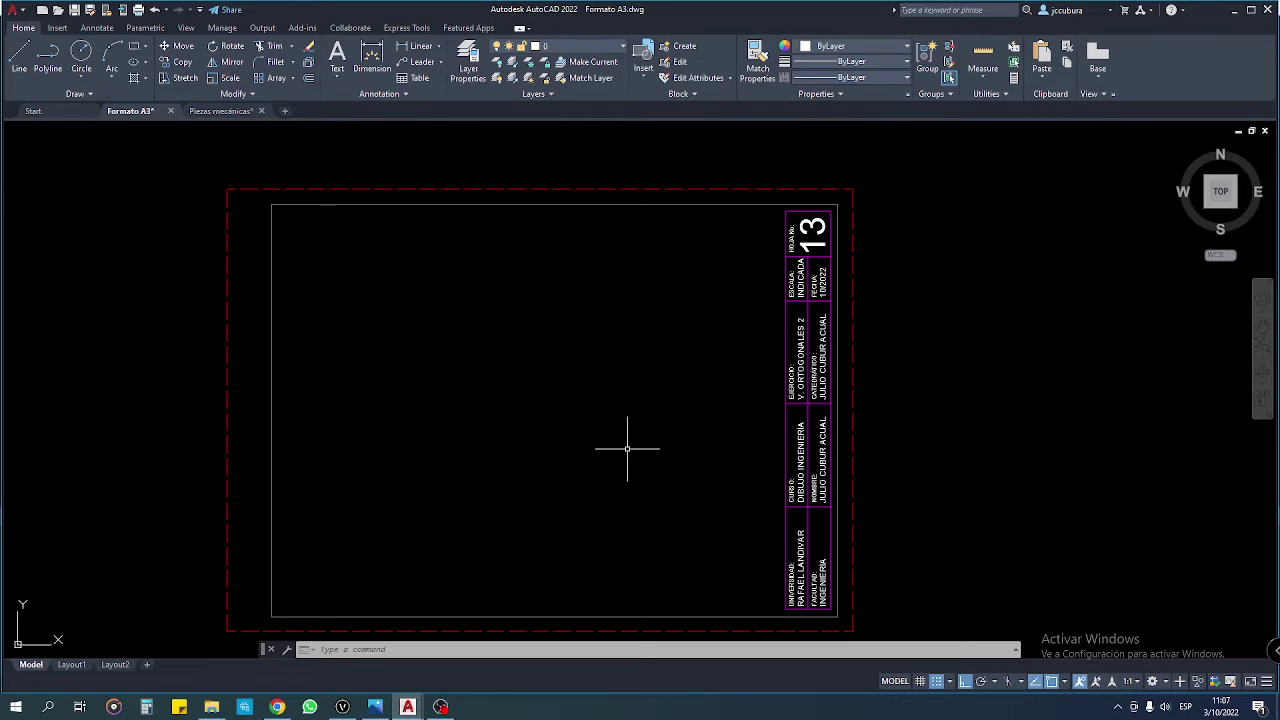
# Step: Pan the Formato A3 sheet, then select and deselect its border and title block
pyautogui.moveTo(638, 386); pyautogui.dragTo(634, 372, button='middle')
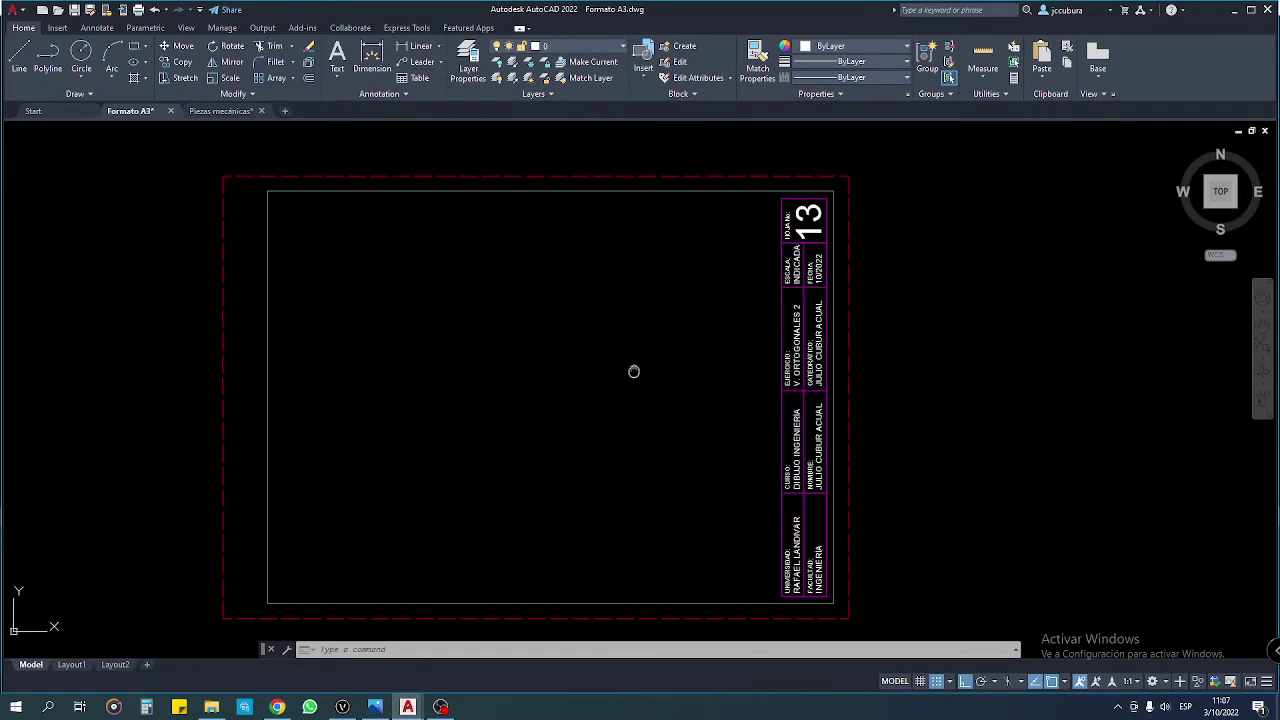
pyautogui.click(627, 175)
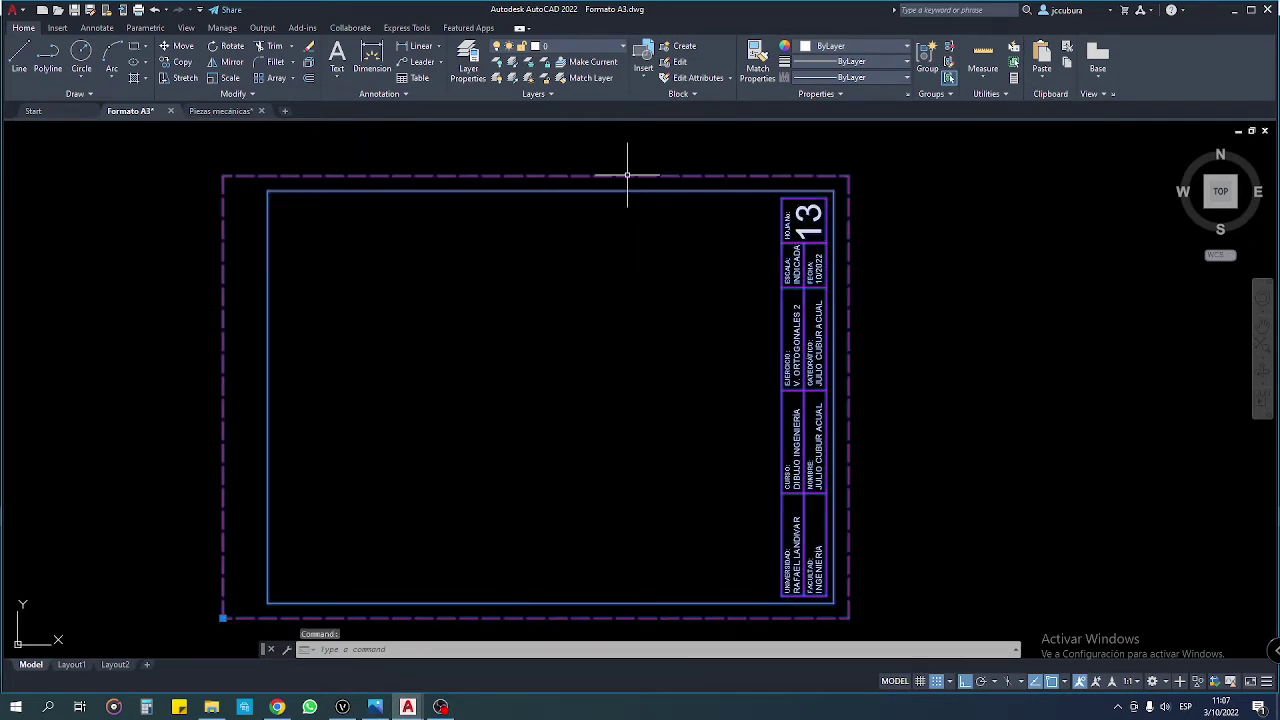
pyautogui.press('Escape')
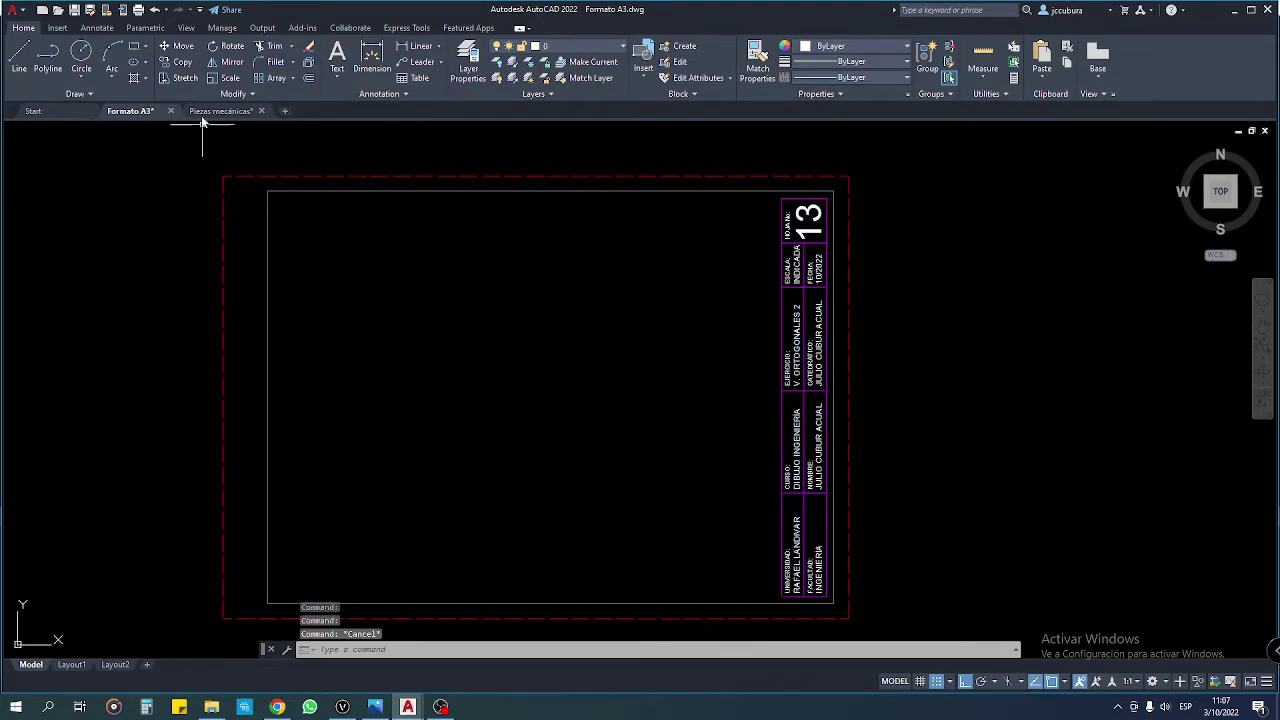
# Step: Switch to the Piezas mecánicas layout and open the Isométrica 1.jpg reference image
pyautogui.click(221, 111)
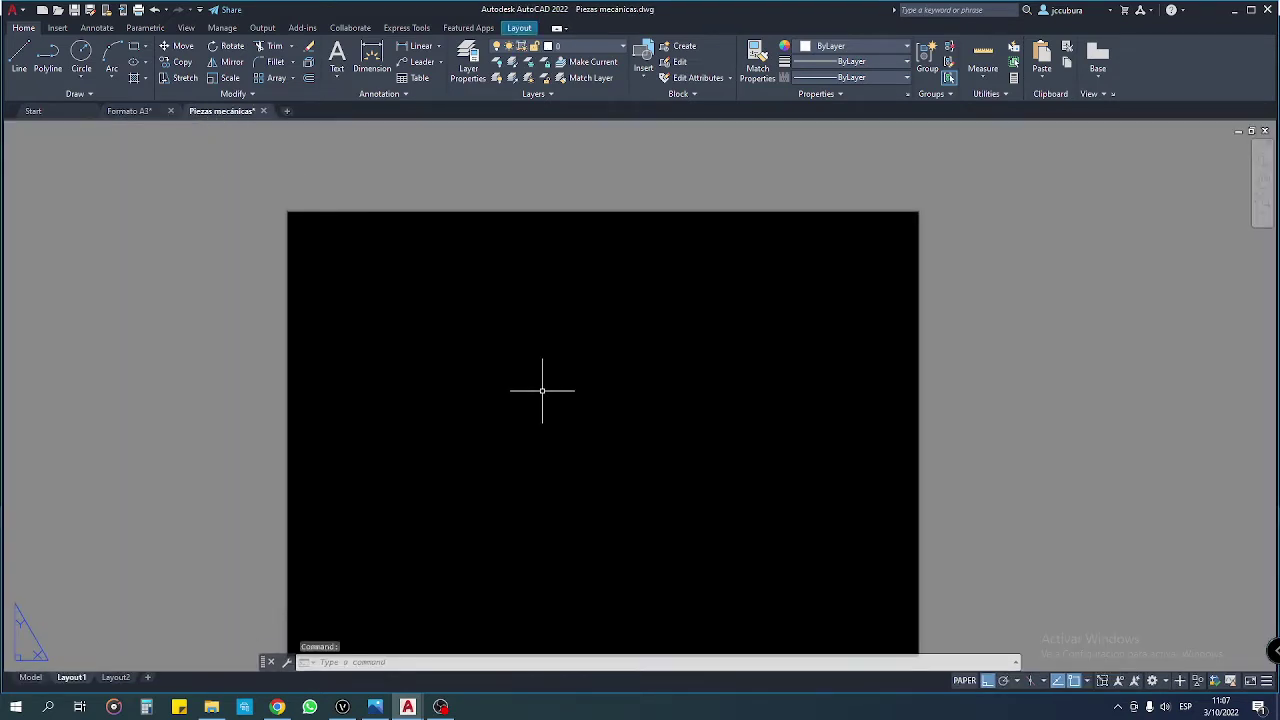
pyautogui.moveTo(551, 409)
pyautogui.mouseDown(button='middle')
pyautogui.moveTo(563, 397)
pyautogui.moveTo(491, 380)
pyautogui.mouseUp(button='middle')
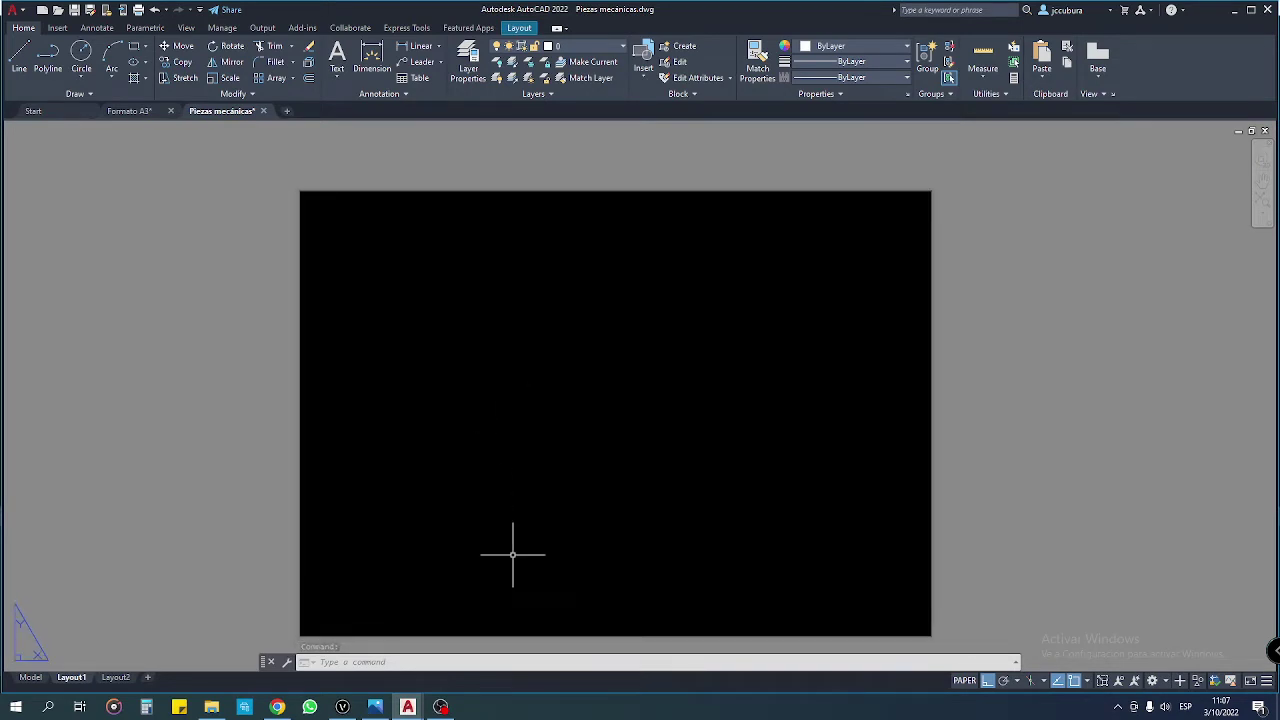
pyautogui.click(375, 707)
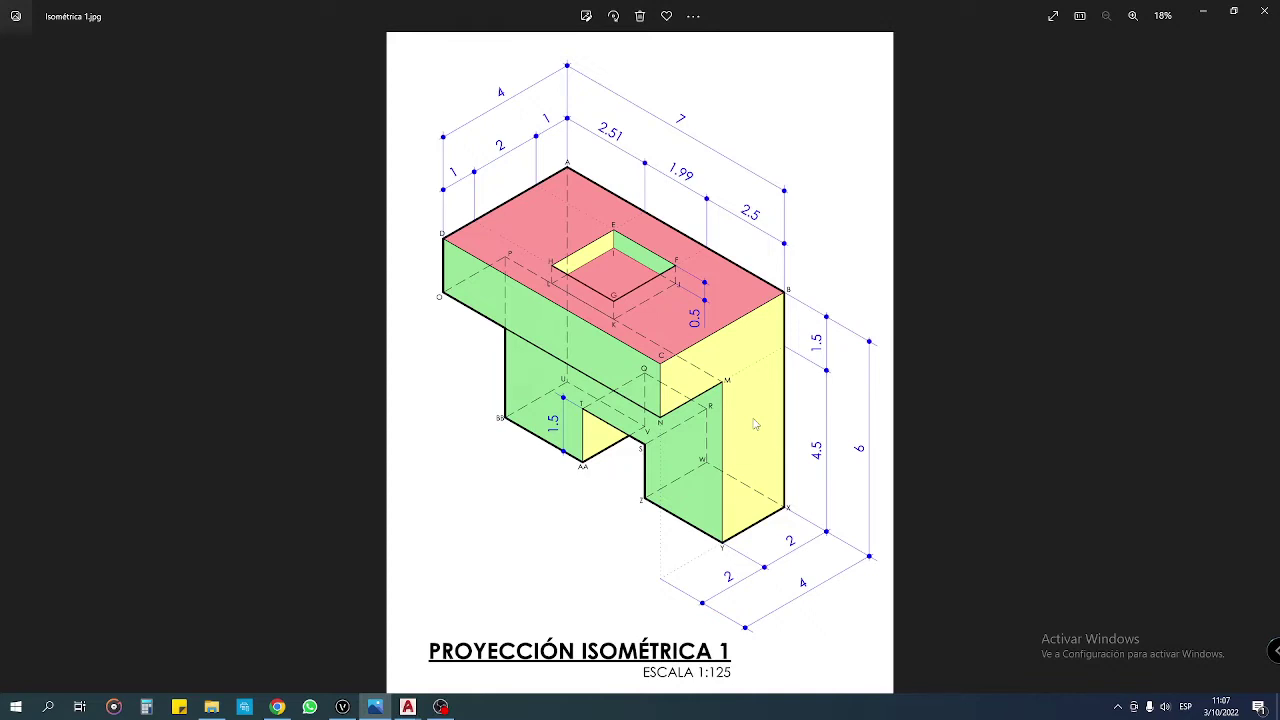
# Step: Compare Isométrica 2.jpg with Isométrica 1.jpg, then return to AutoCAD's Piezas mecánicas drawing
pyautogui.press('Right')
pyautogui.press('Left')
pyautogui.moveTo(408, 706)
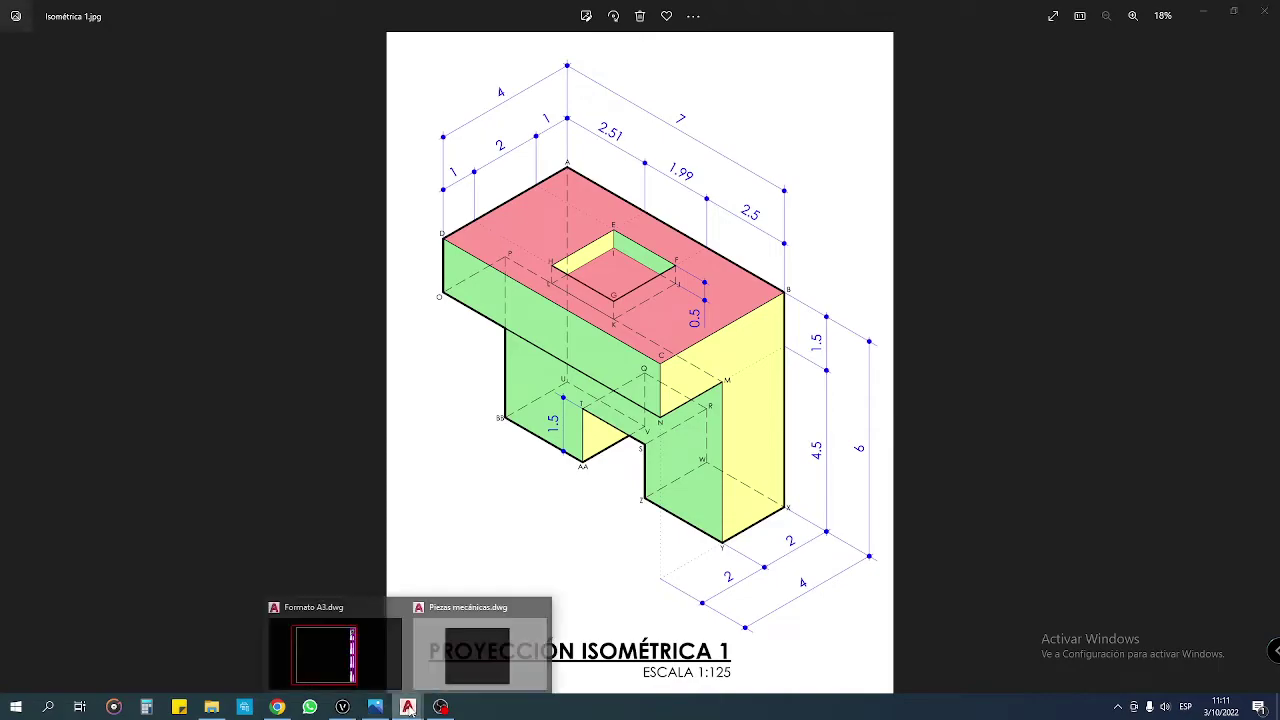
pyautogui.click(470, 648)
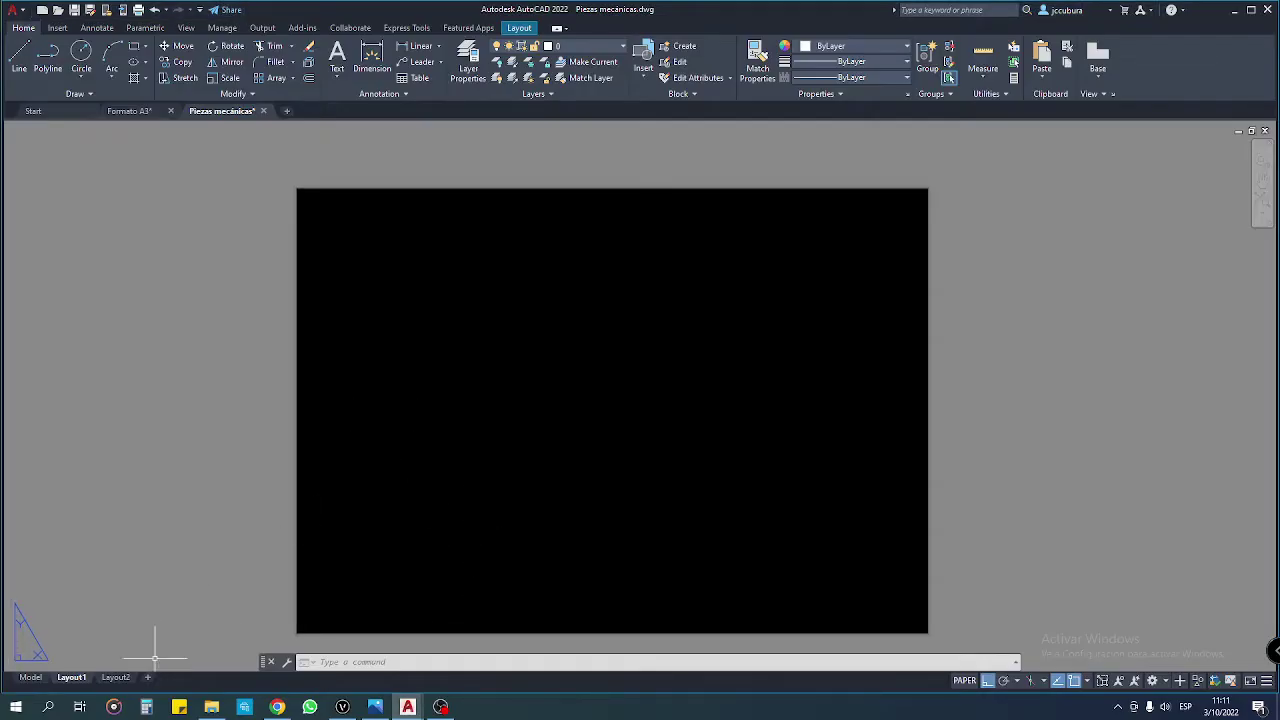
# Step: Switch Piezas mecánicas to Model space and pan to an empty grid area
pyautogui.click(31, 678)
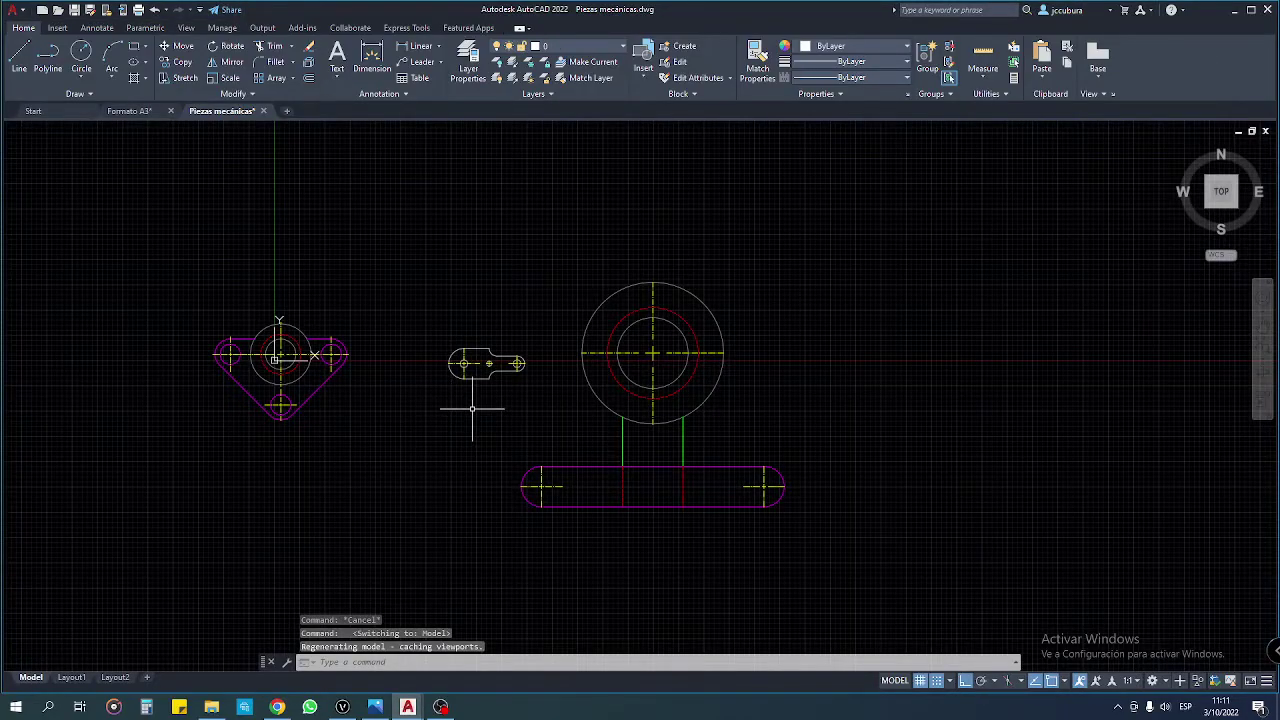
pyautogui.scroll(-2, 457, 414)
pyautogui.moveTo(598, 435)
pyautogui.mouseDown(button='middle')
pyautogui.moveTo(486, 411)
pyautogui.moveTo(567, 424)
pyautogui.mouseUp(button='middle')
pyautogui.scroll(3, 476, 428)
pyautogui.scroll(2, 474, 432)
pyautogui.scroll(-3, 567, 424)
pyautogui.scroll(2, 523, 417)
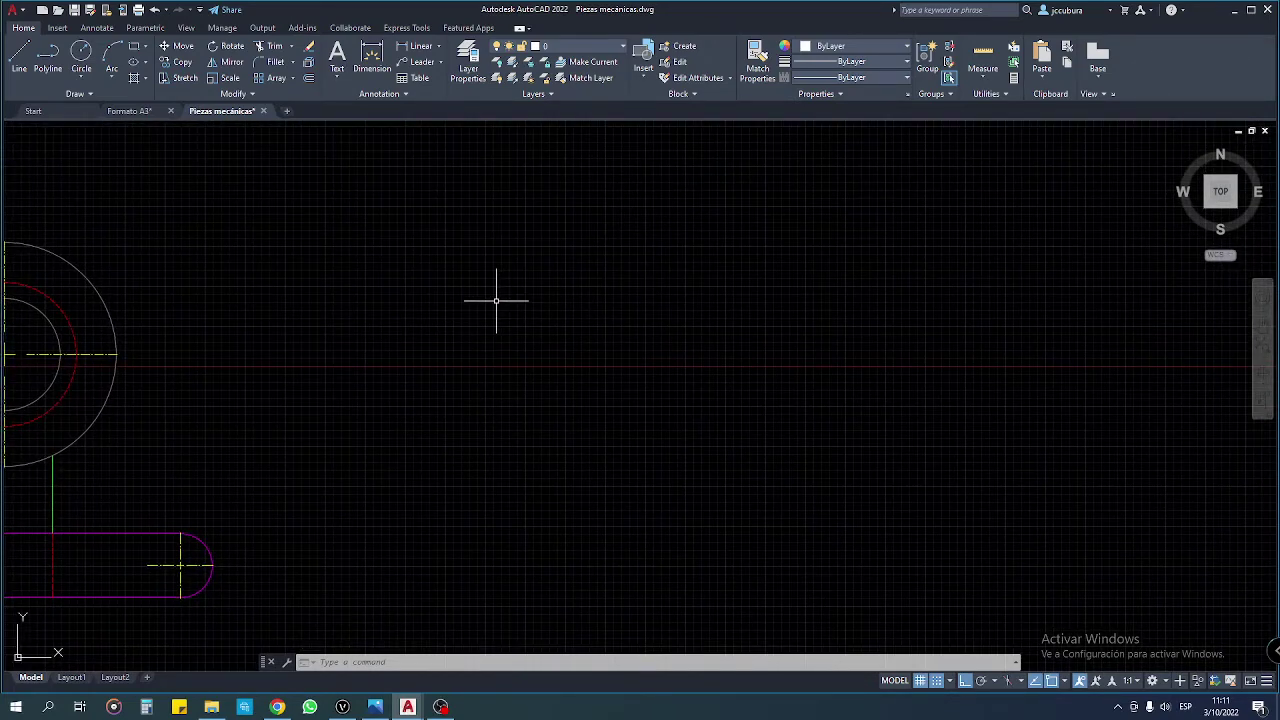
pyautogui.moveTo(500, 297); pyautogui.dragTo(440, 290, button='middle')
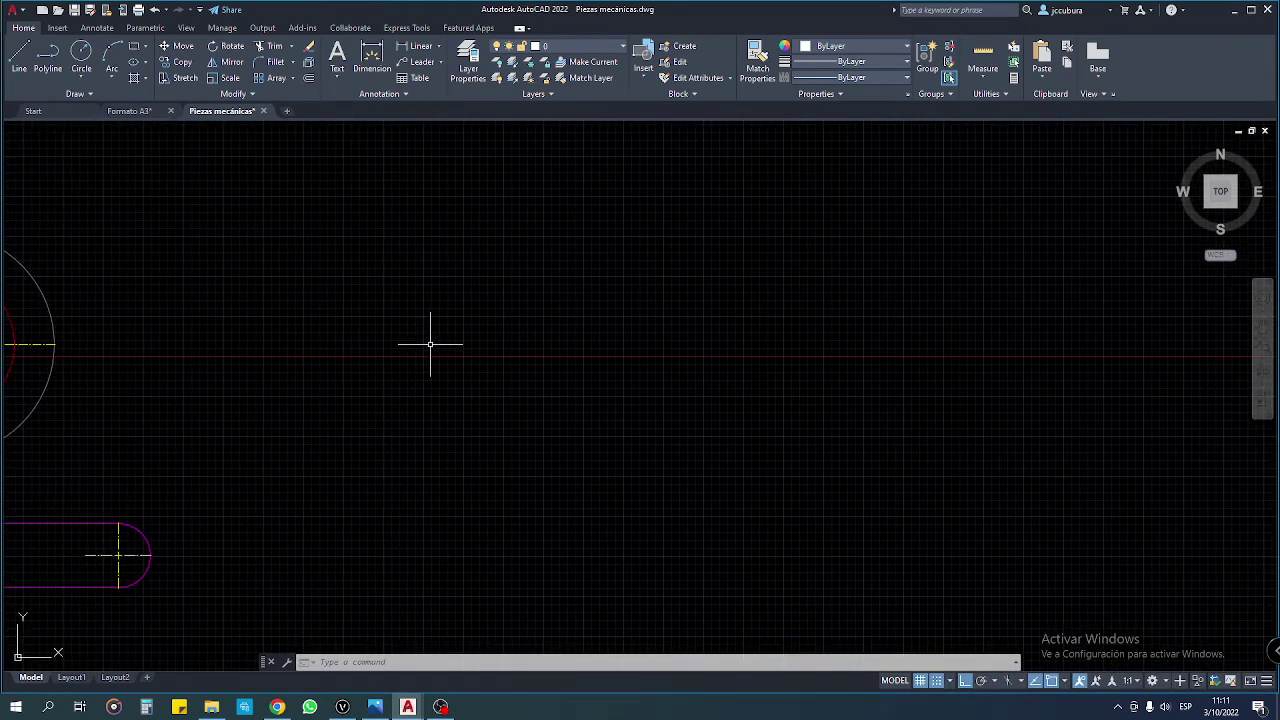
pyautogui.moveTo(430, 344)
pyautogui.mouseDown(button='middle')
pyautogui.moveTo(453, 380)
pyautogui.moveTo(288, 421)
pyautogui.moveTo(429, 321)
pyautogui.mouseUp(button='middle')
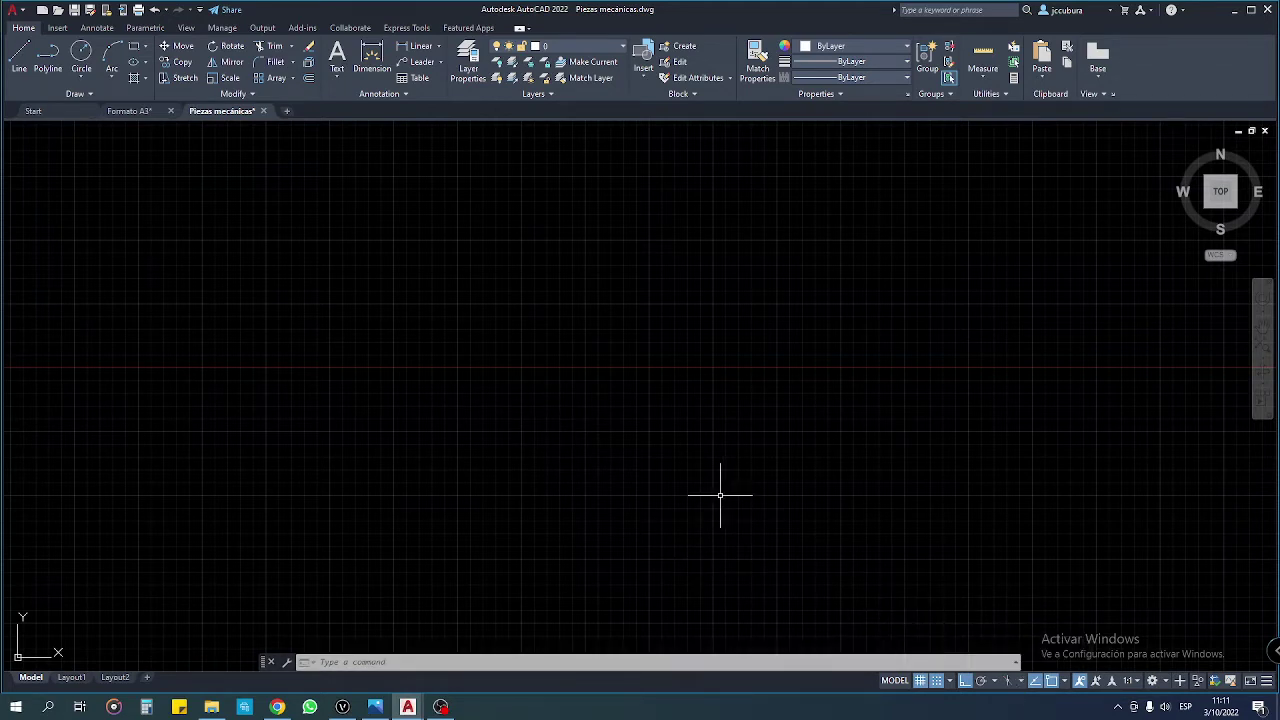
pyautogui.moveTo(534, 369); pyautogui.dragTo(534, 363, button='middle')
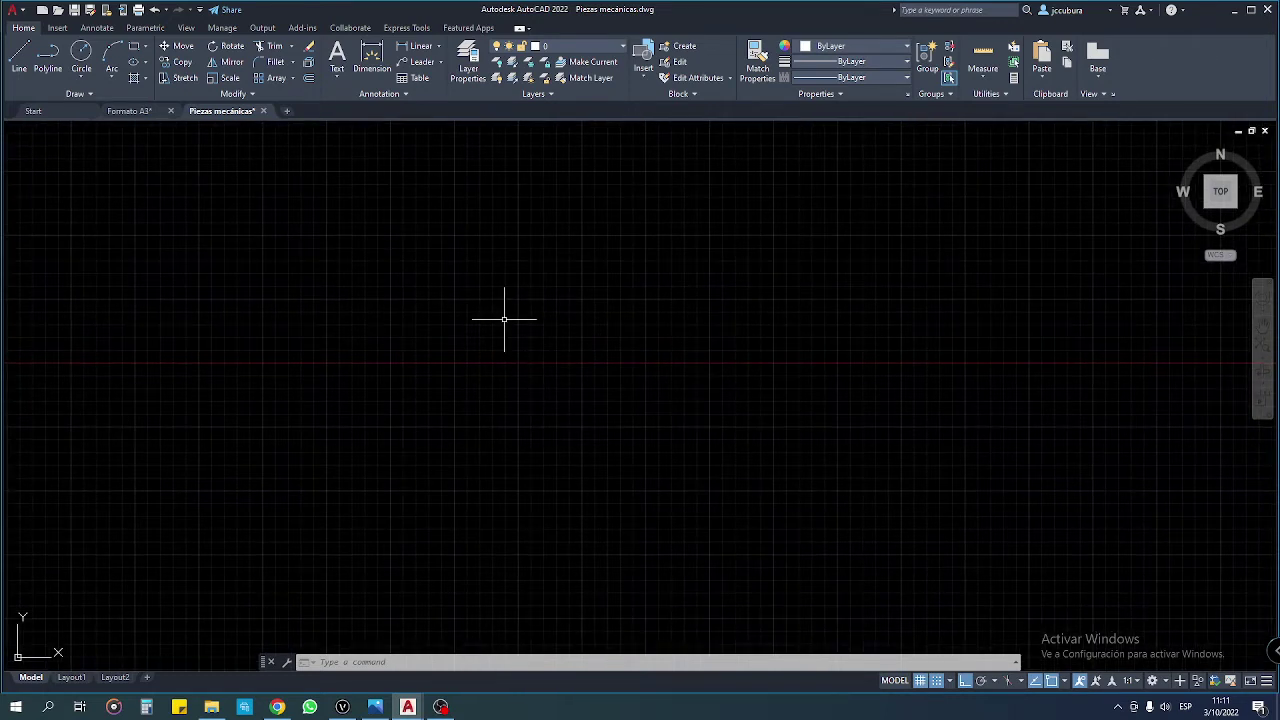
# Step: Draw three rectangles: a wide top one, a larger one below, a narrower one beside it
pyautogui.click(134, 46)
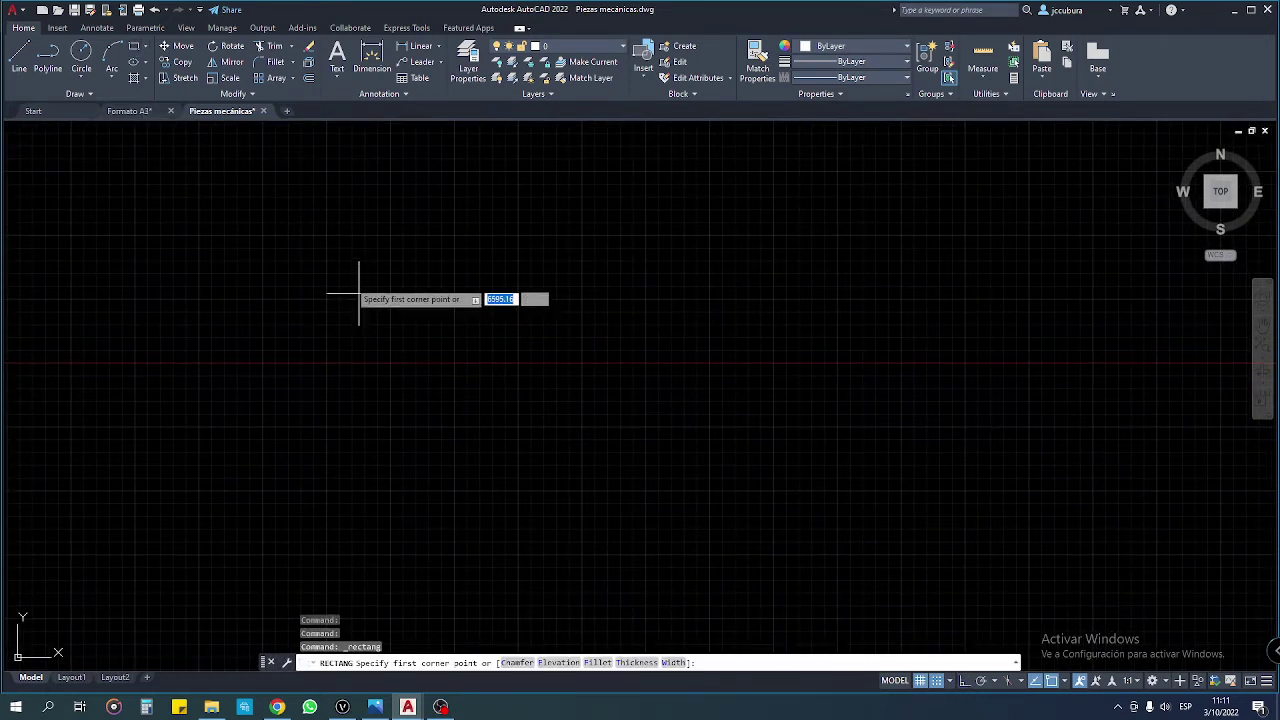
pyautogui.click(303, 218)
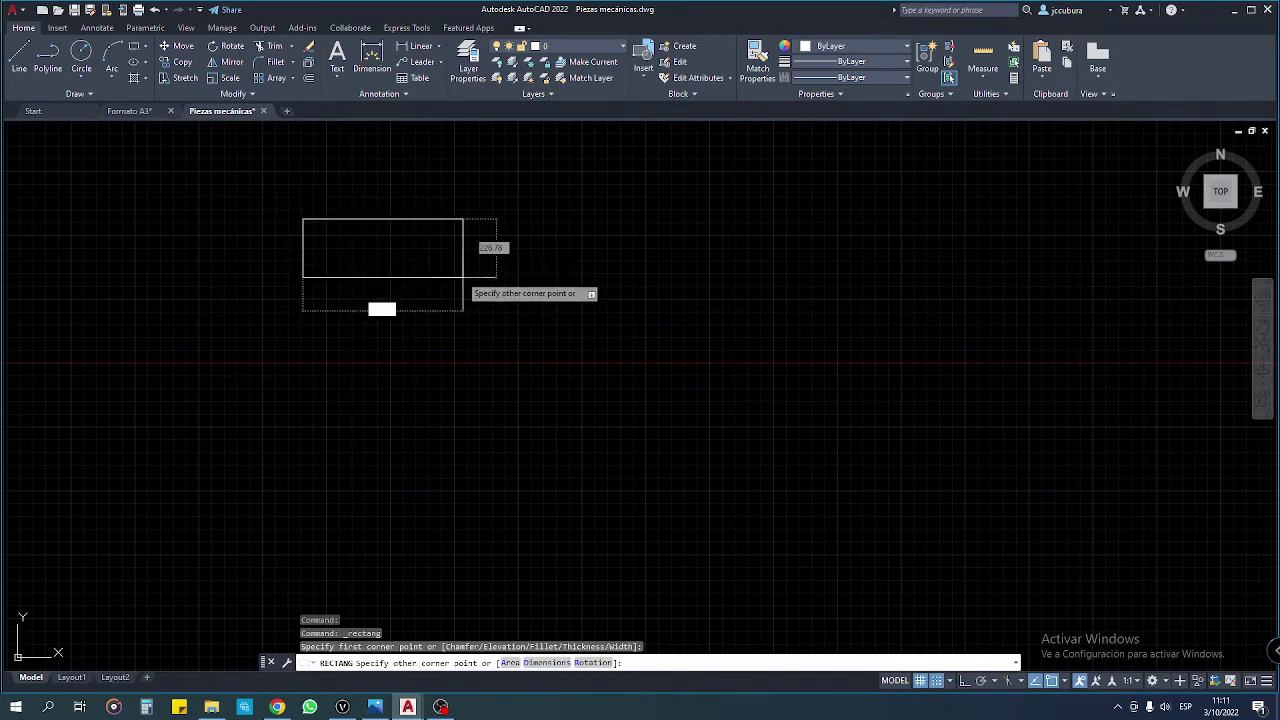
pyautogui.click(438, 287)
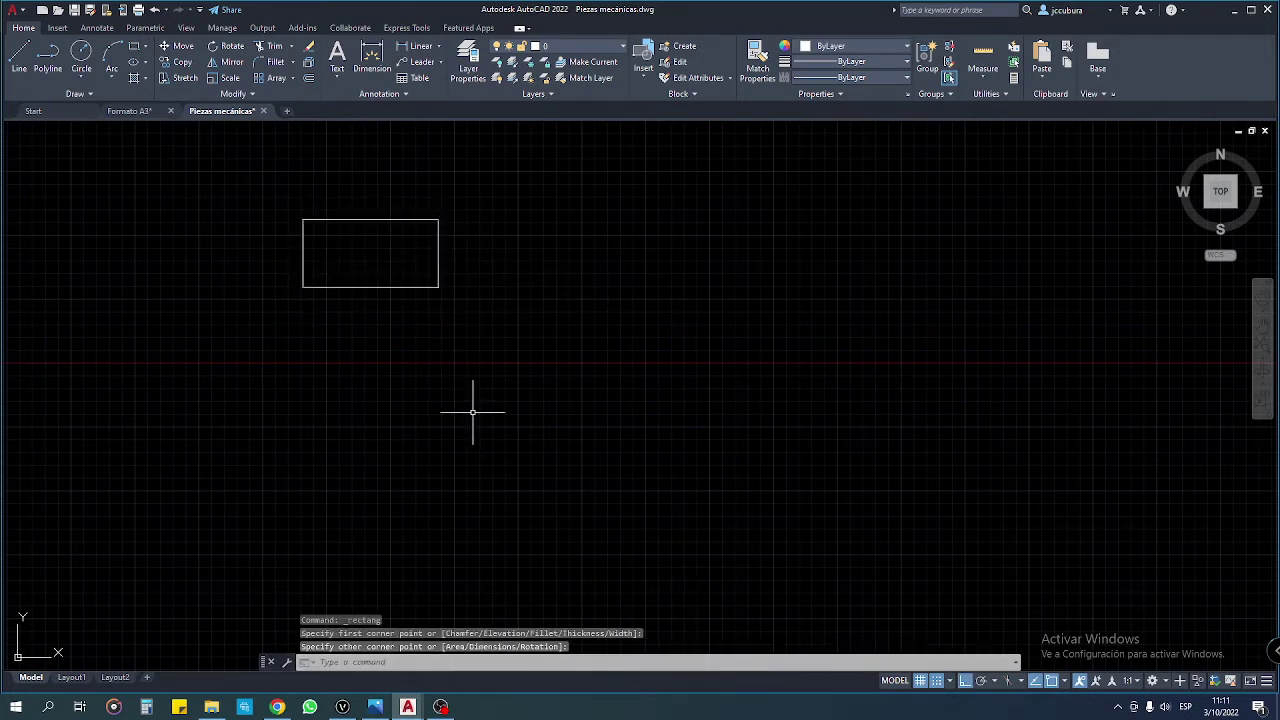
pyautogui.click(134, 47)
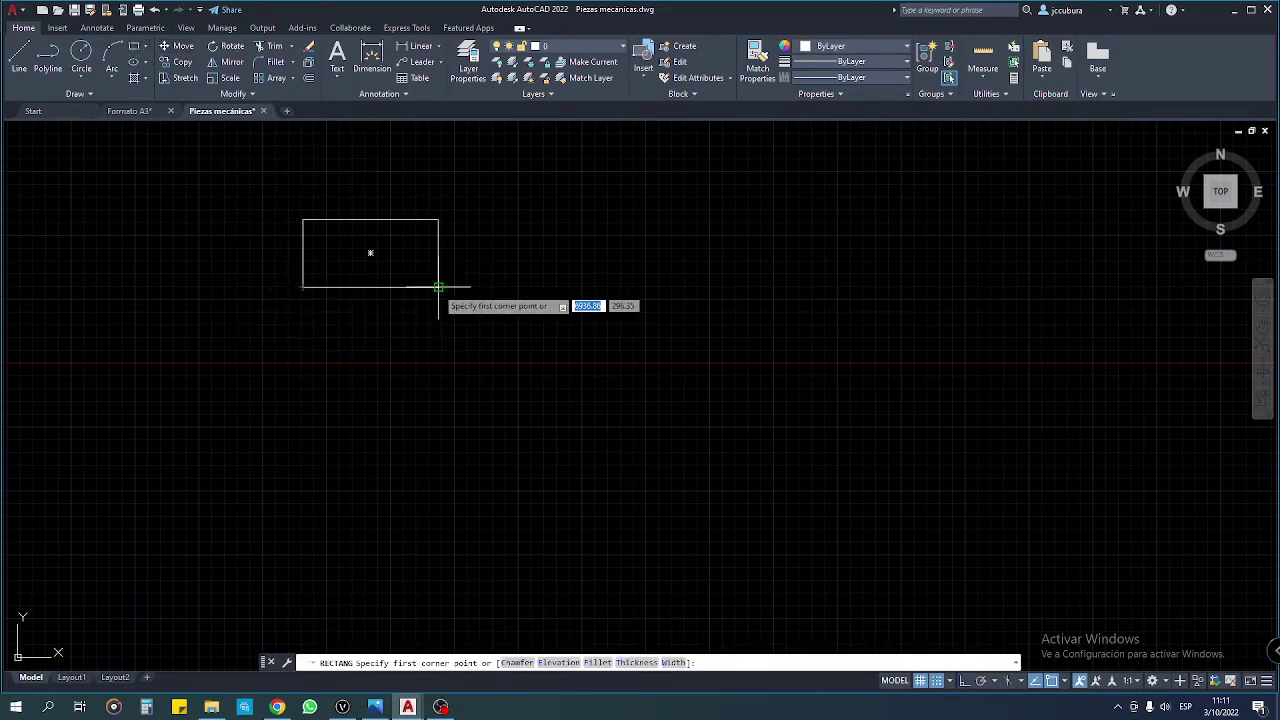
pyautogui.click(297, 379)
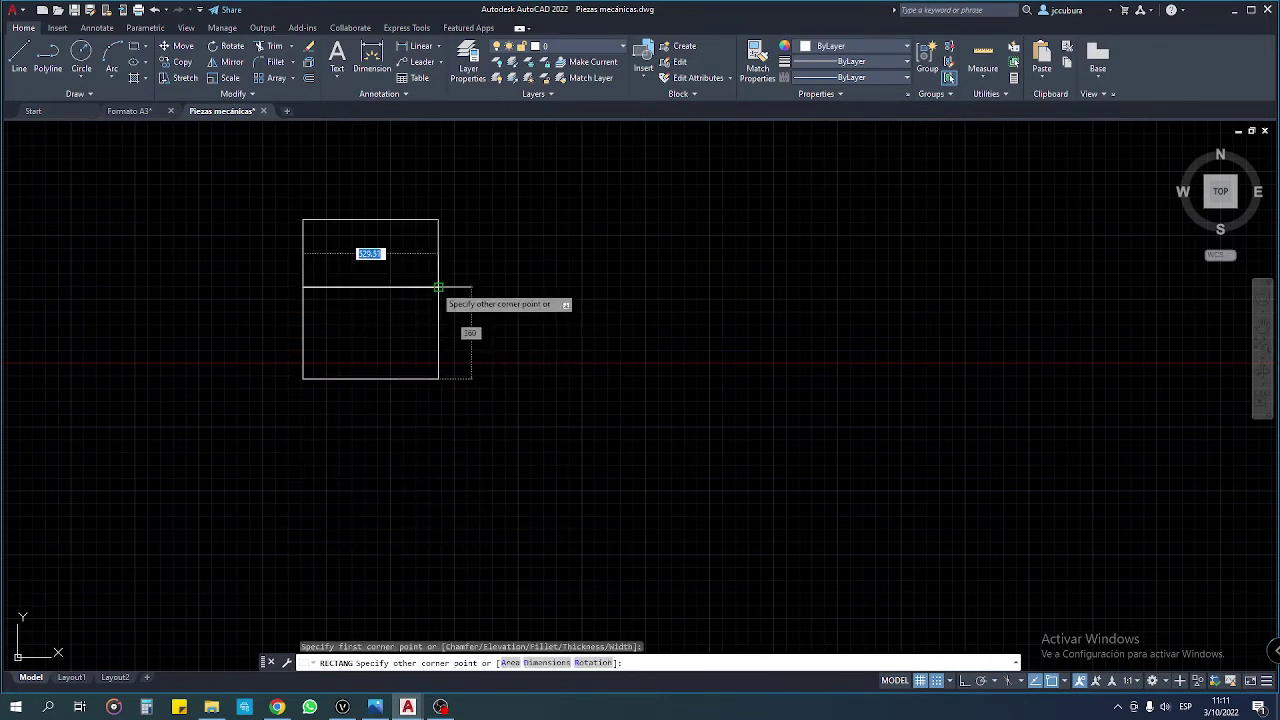
pyautogui.click(438, 499)
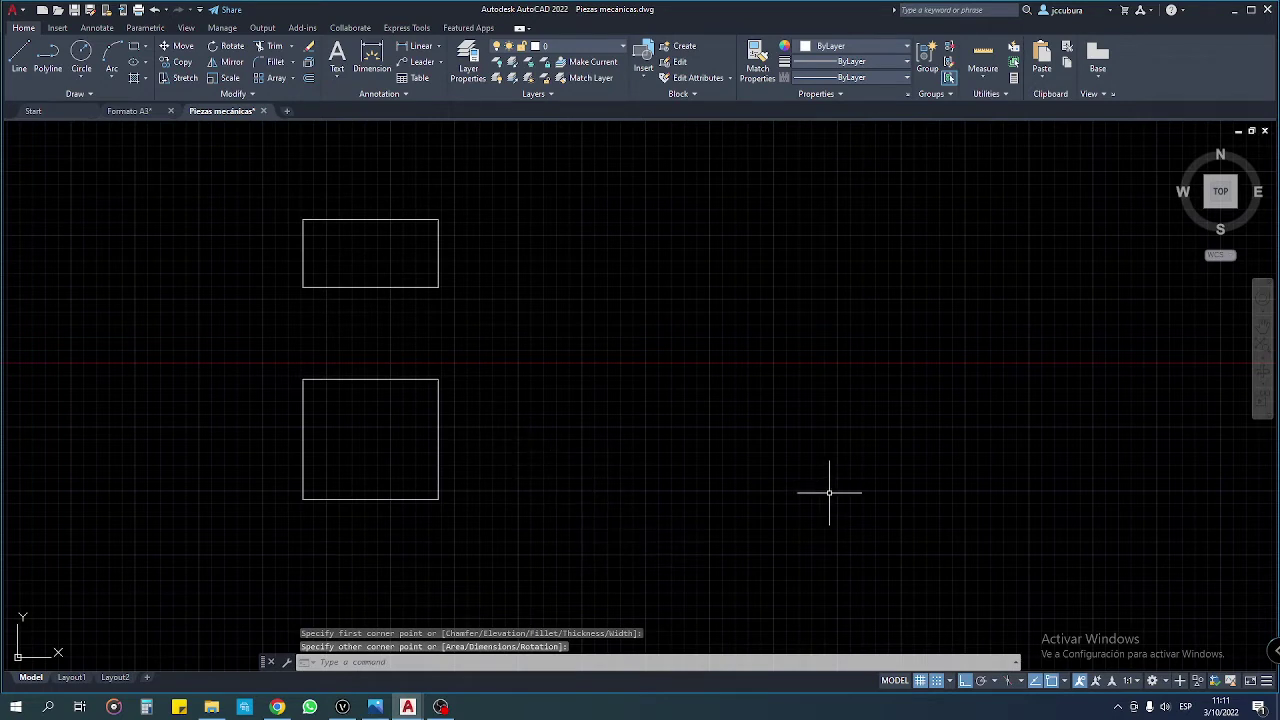
pyautogui.click(135, 49)
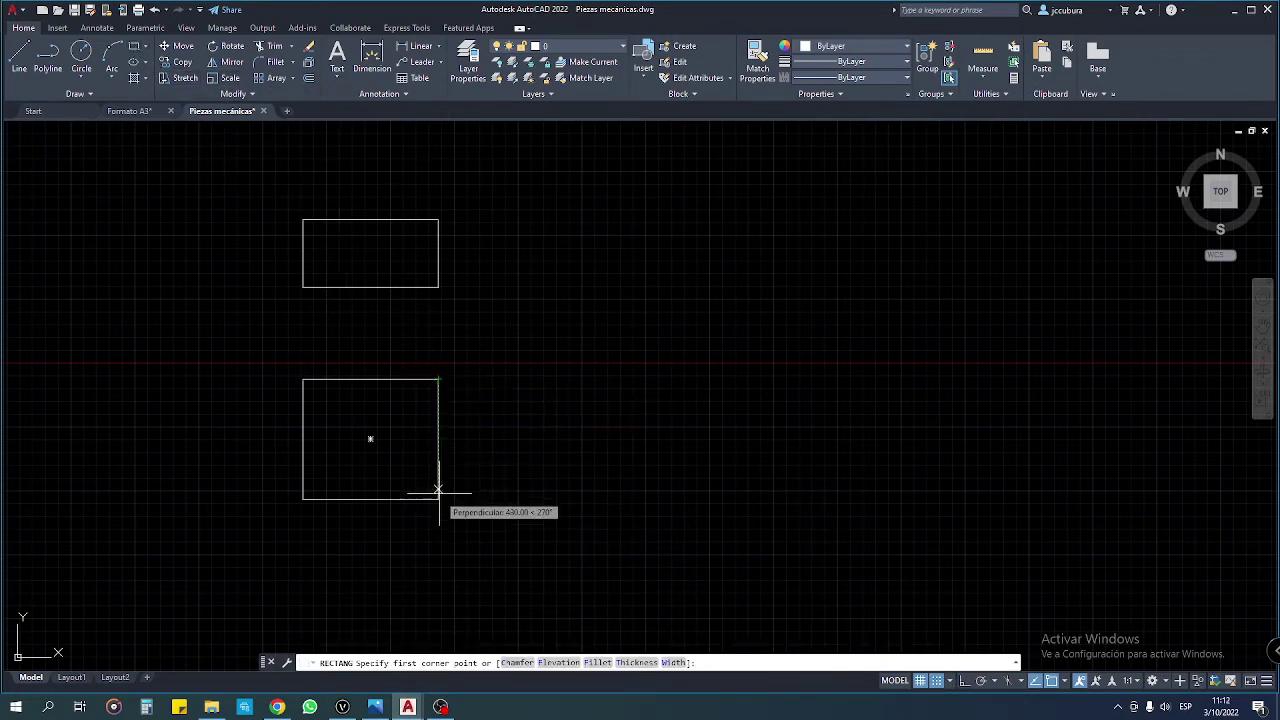
pyautogui.click(599, 498)
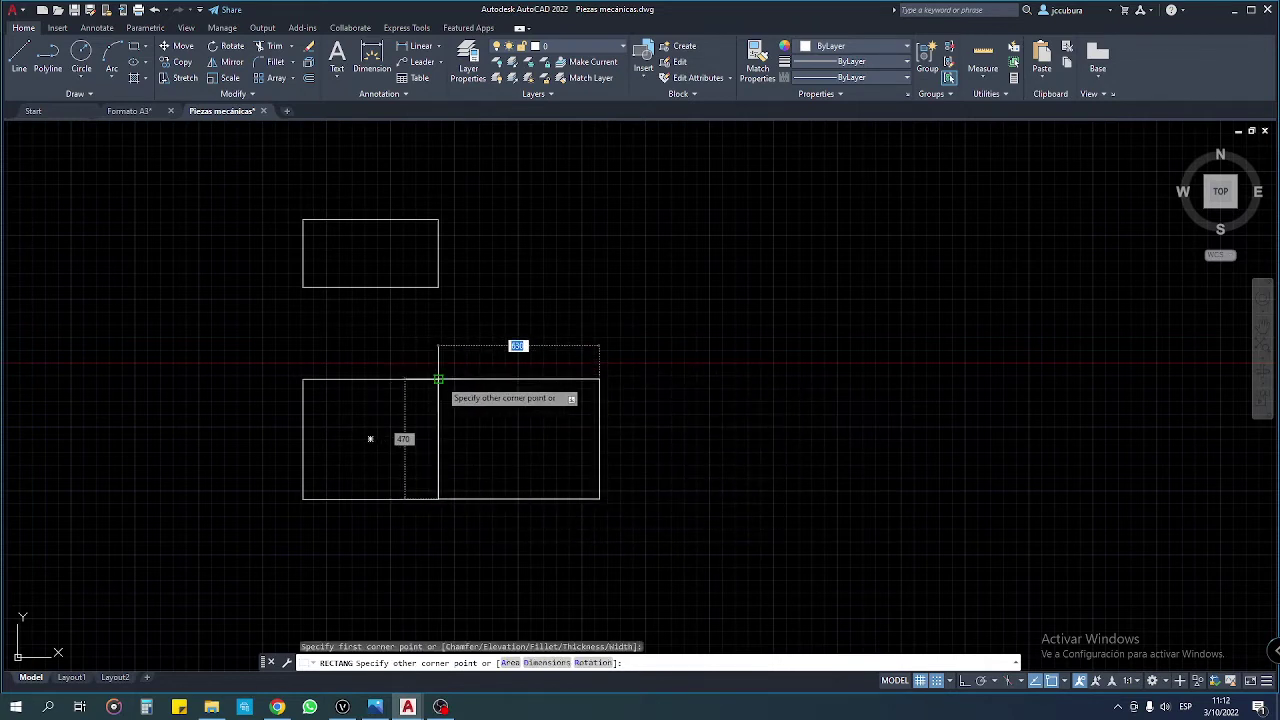
pyautogui.click(693, 379)
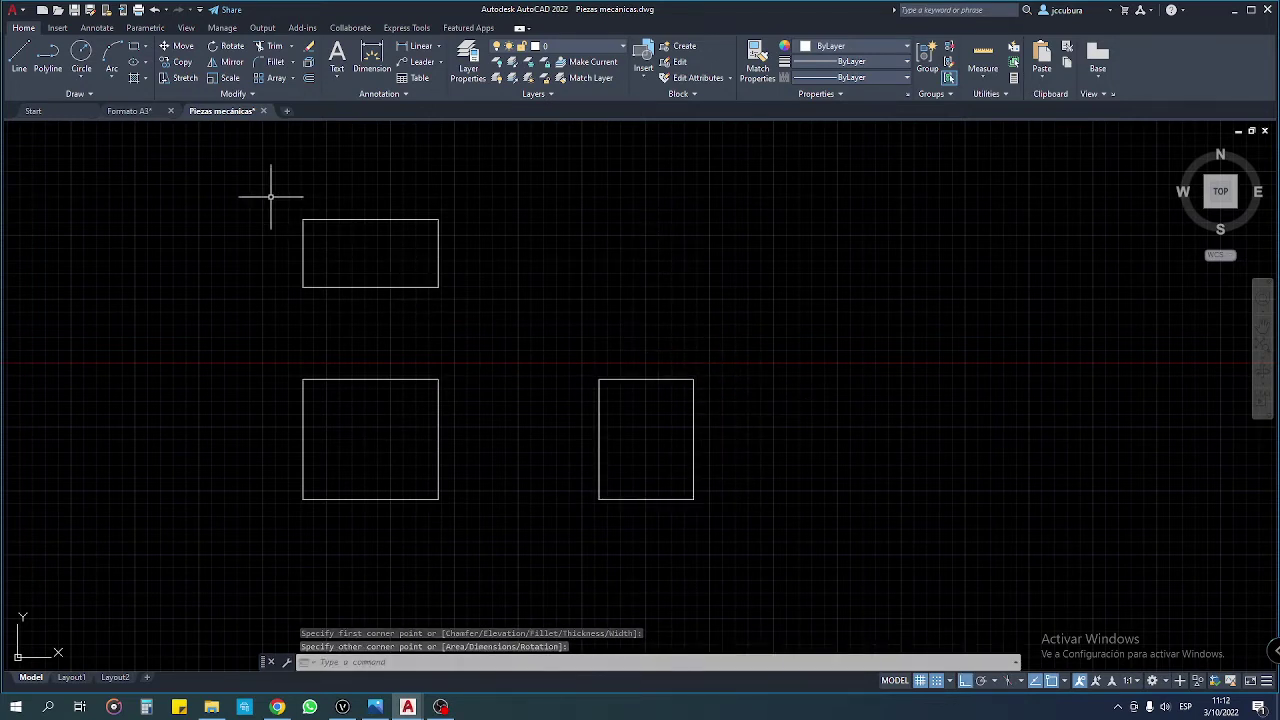
pyautogui.moveTo(236, 180); pyautogui.dragTo(528, 314)
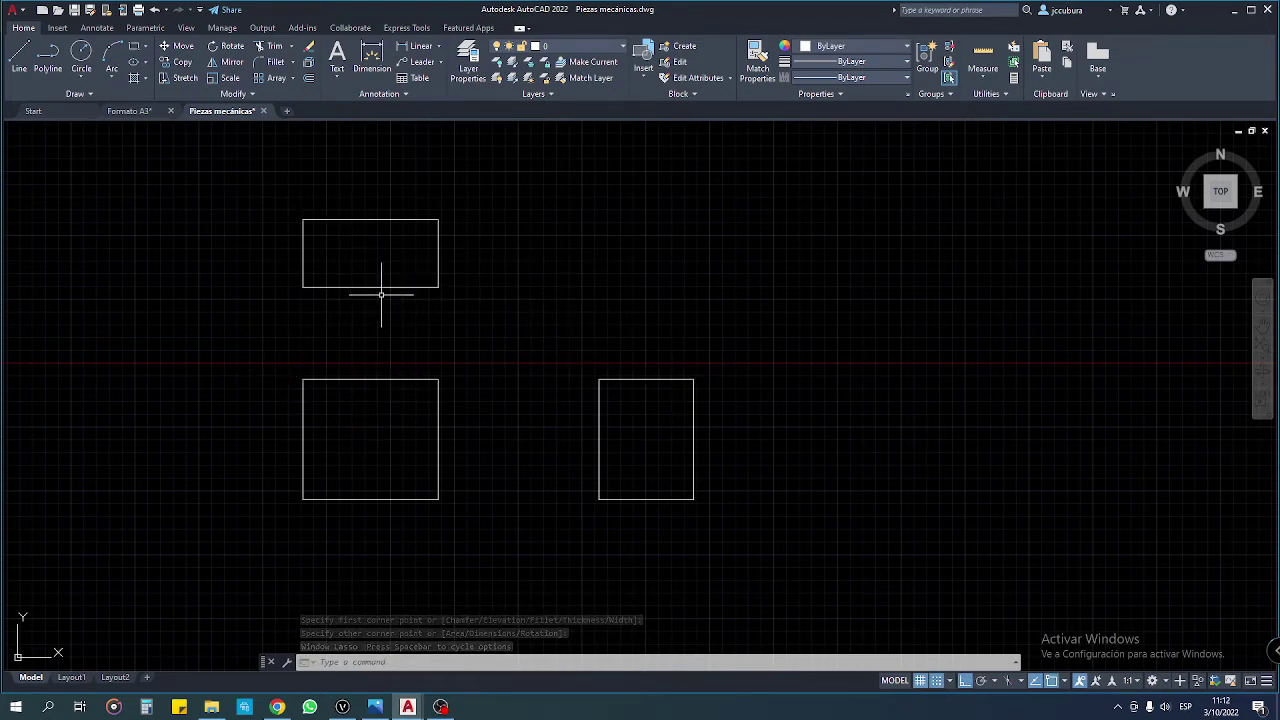
pyautogui.scroll(2, 312, 301)
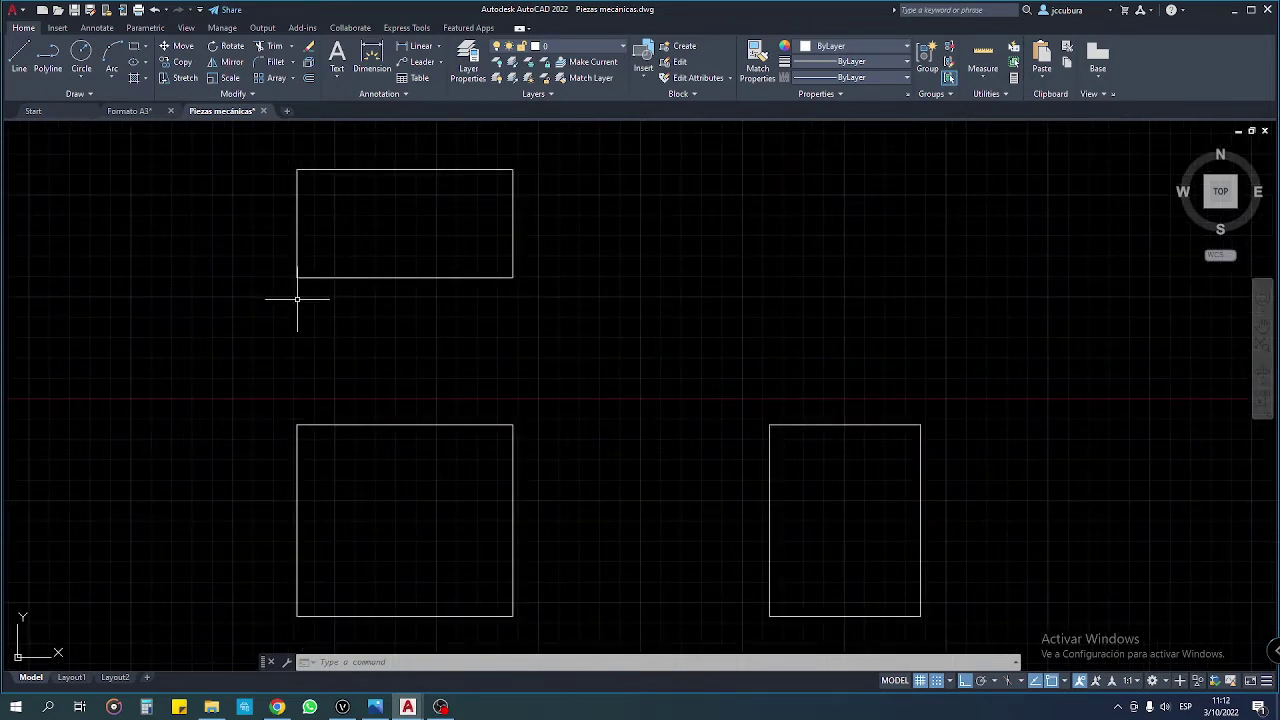
pyautogui.moveTo(296, 299); pyautogui.dragTo(508, 330)
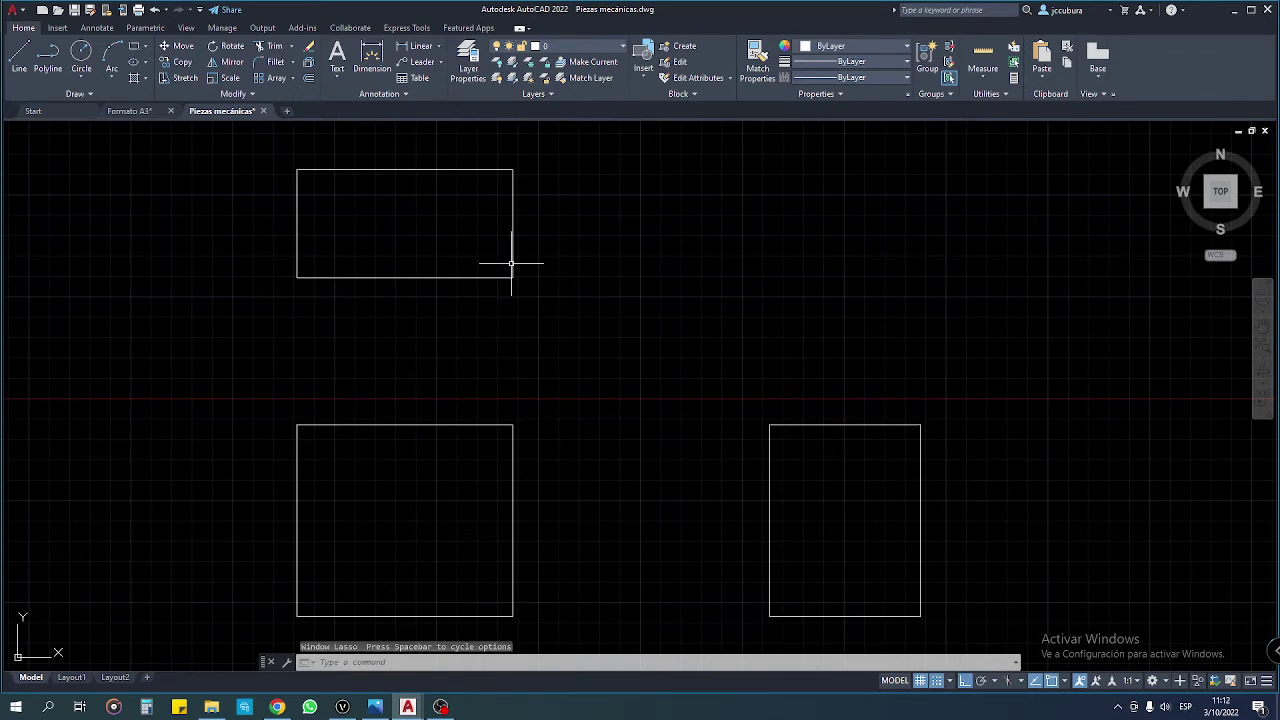
pyautogui.click(337, 78)
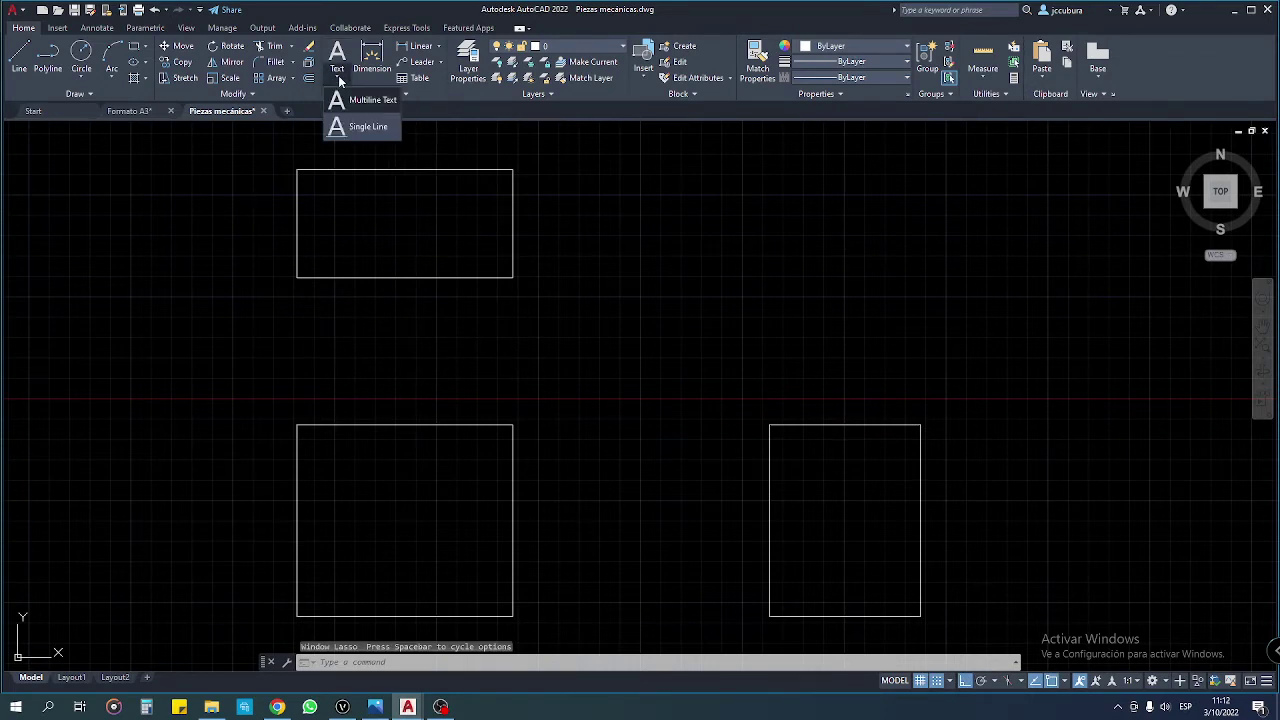
pyautogui.click(350, 126)
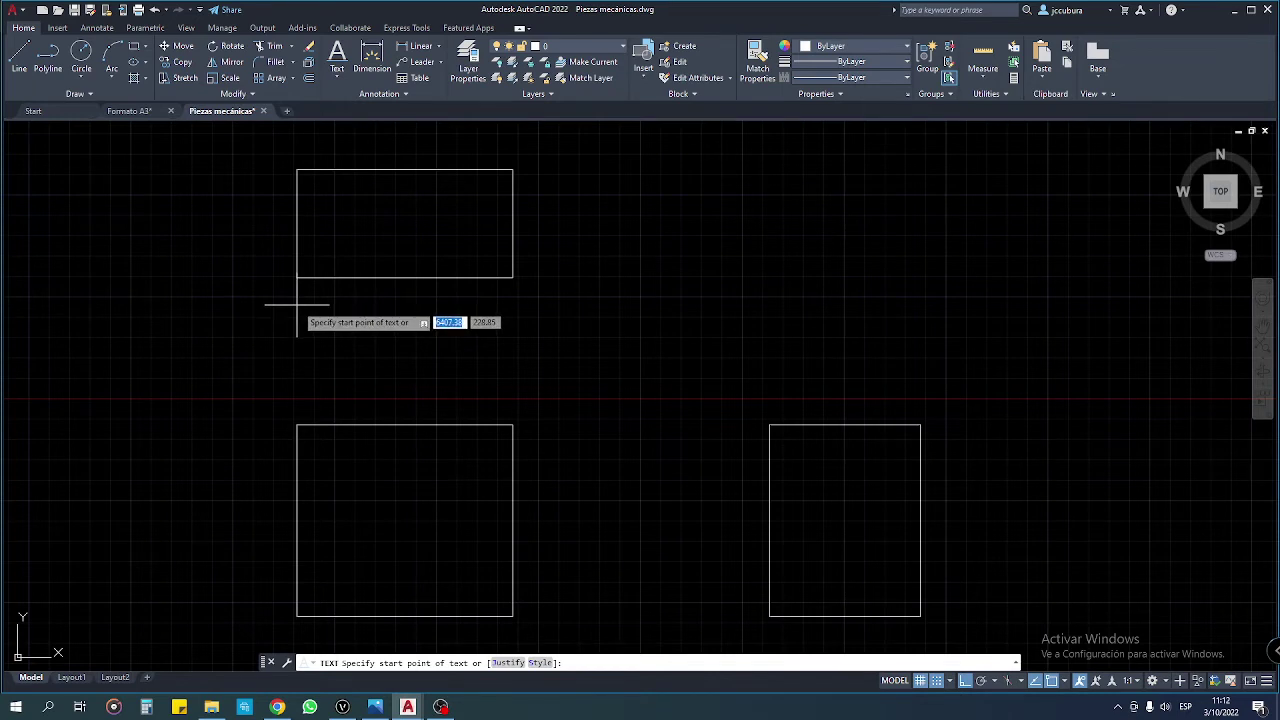
pyautogui.click(296, 304)
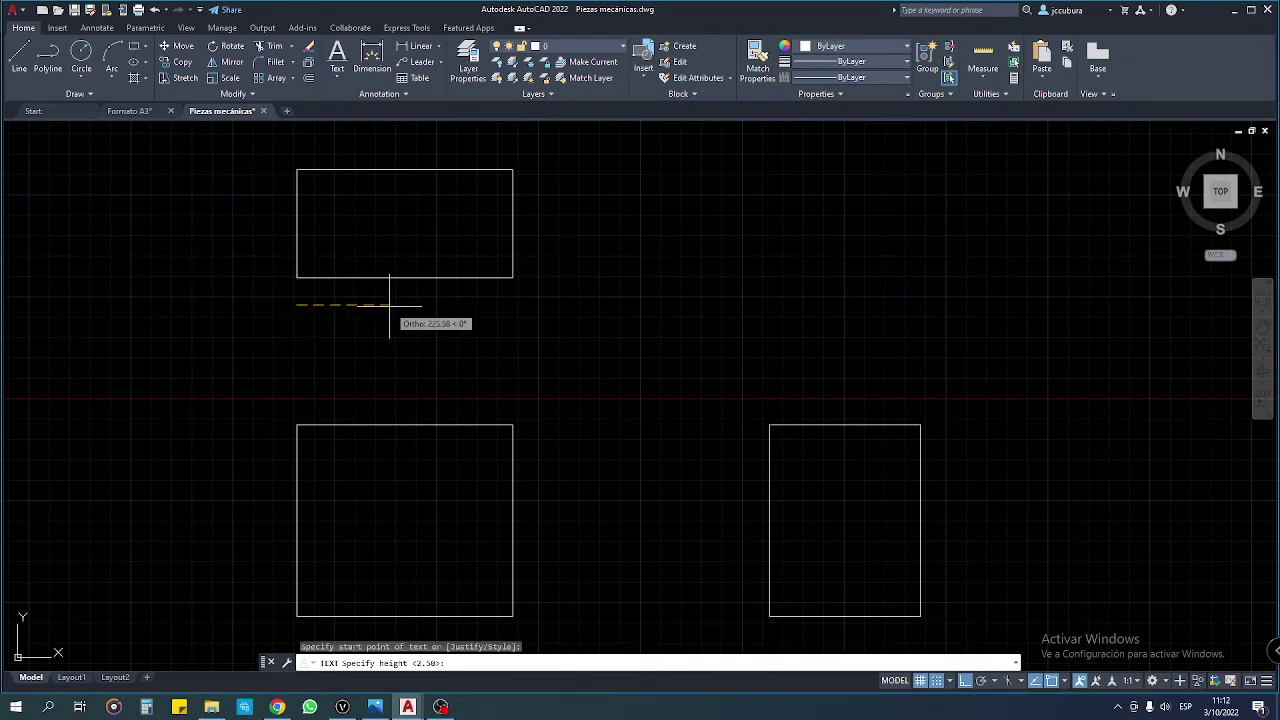
pyautogui.press('Return')
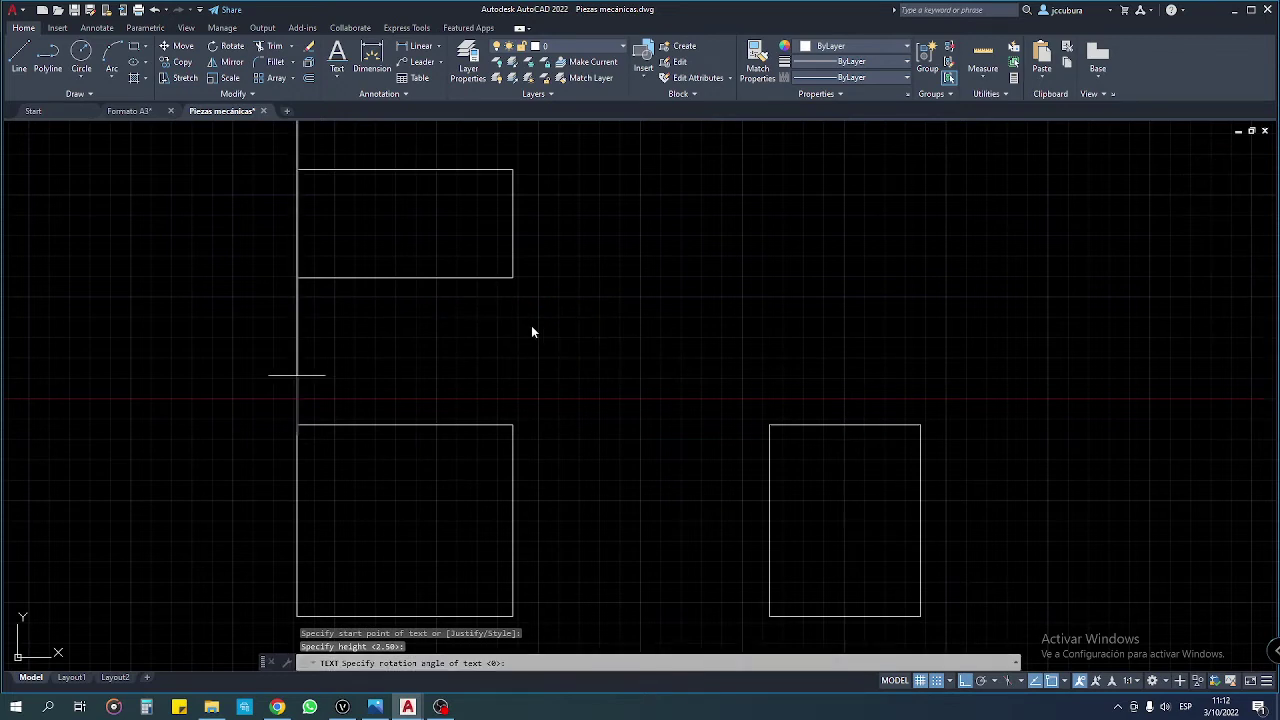
pyautogui.press('Return')
pyautogui.press('Escape')
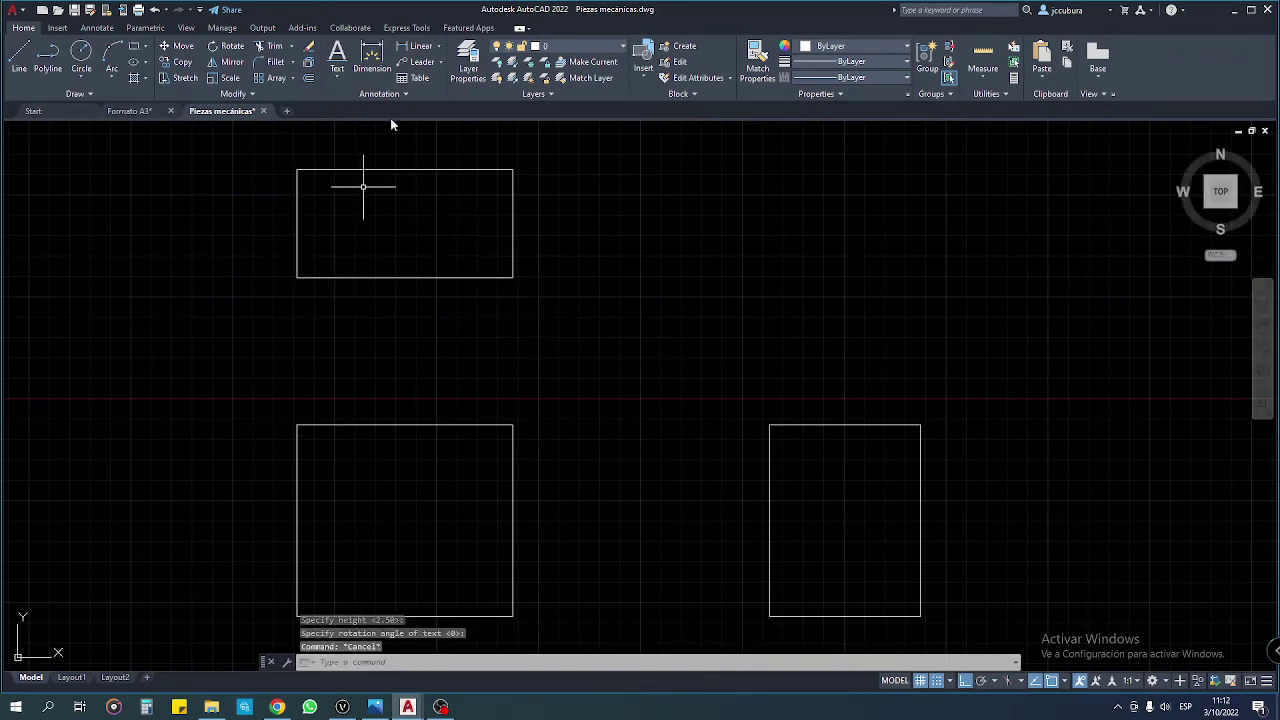
pyautogui.click(341, 77)
pyautogui.click(341, 75)
# Step: Make '3 milimetros' the current text style in the Text Style manager
pyautogui.click(406, 94)
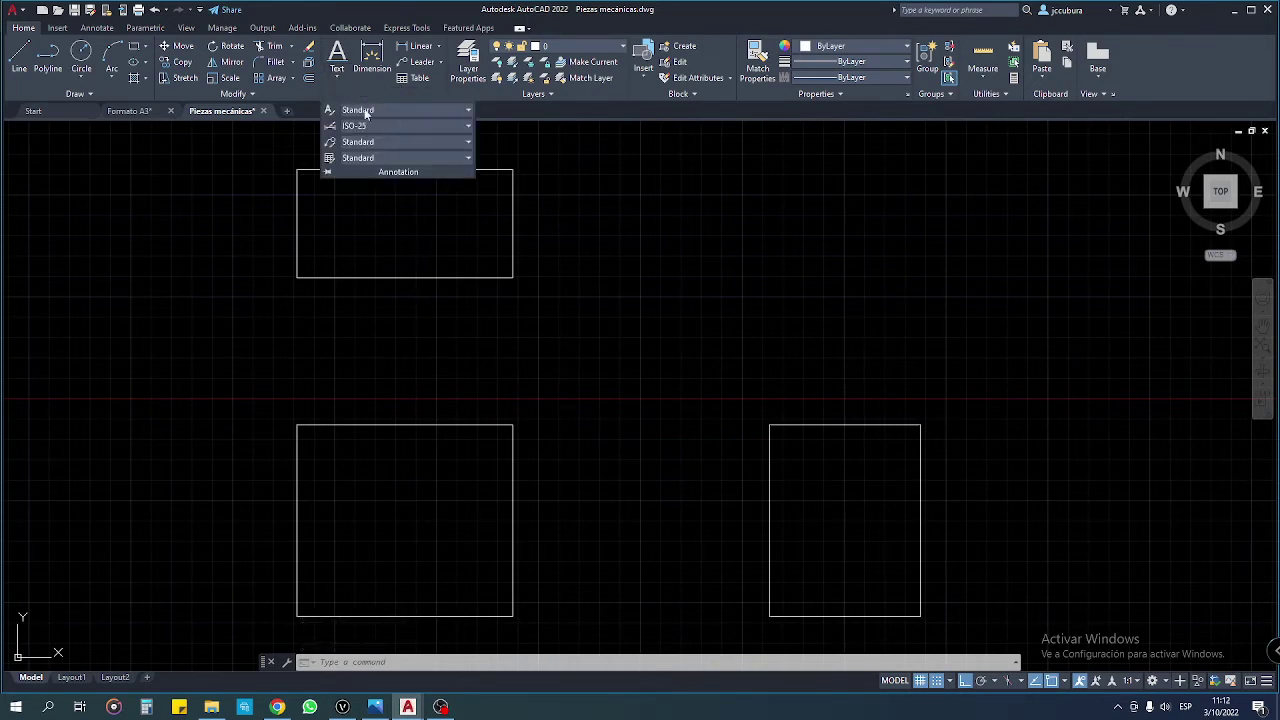
pyautogui.click(361, 111)
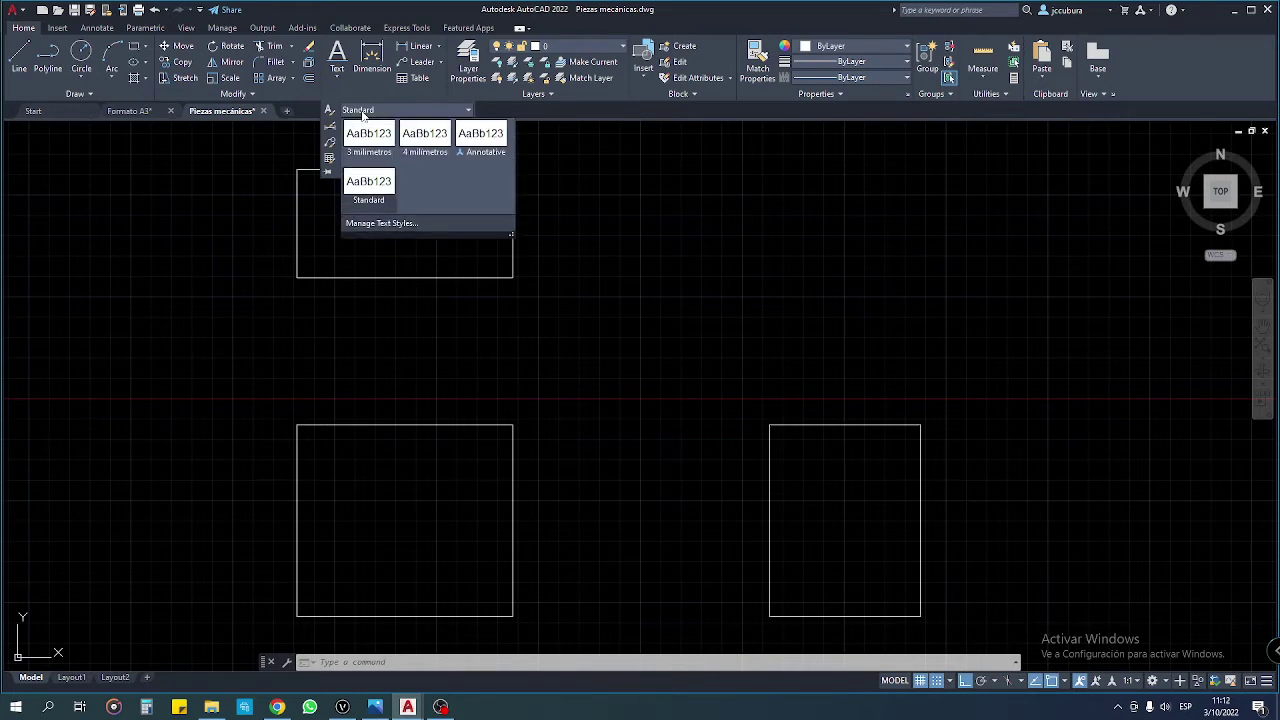
pyautogui.click(391, 224)
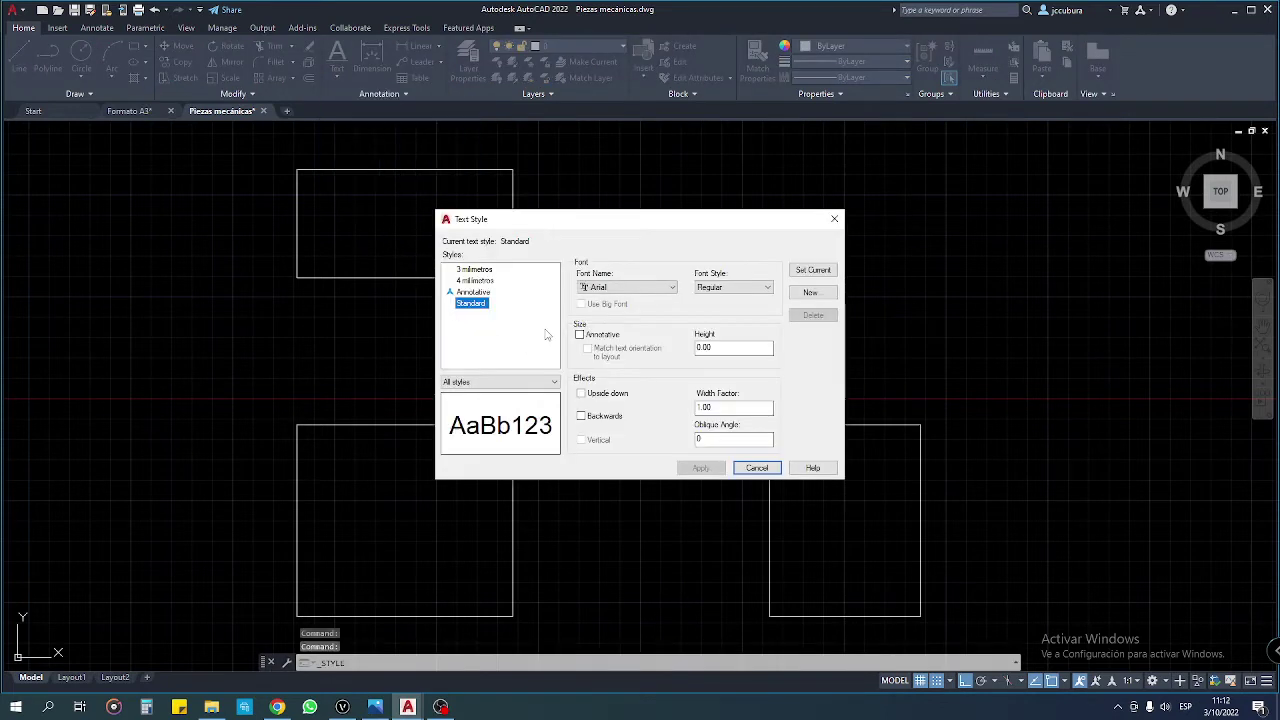
pyautogui.click(466, 270)
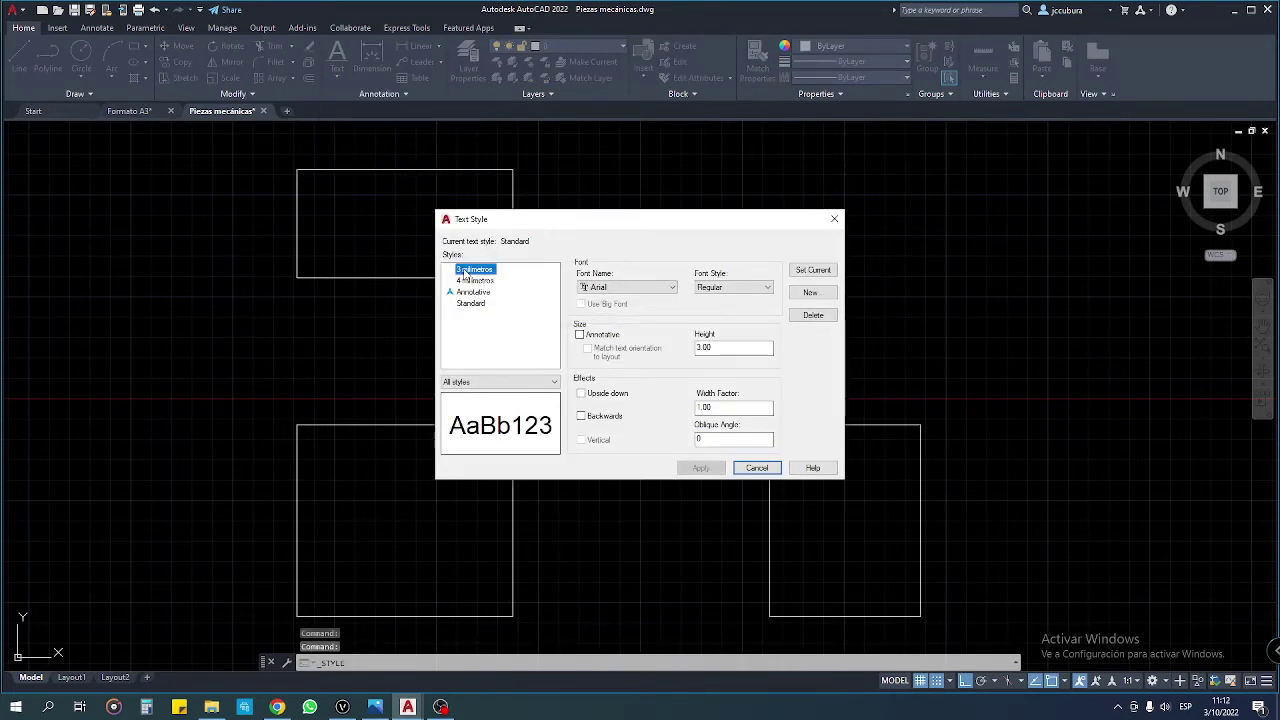
pyautogui.click(813, 270)
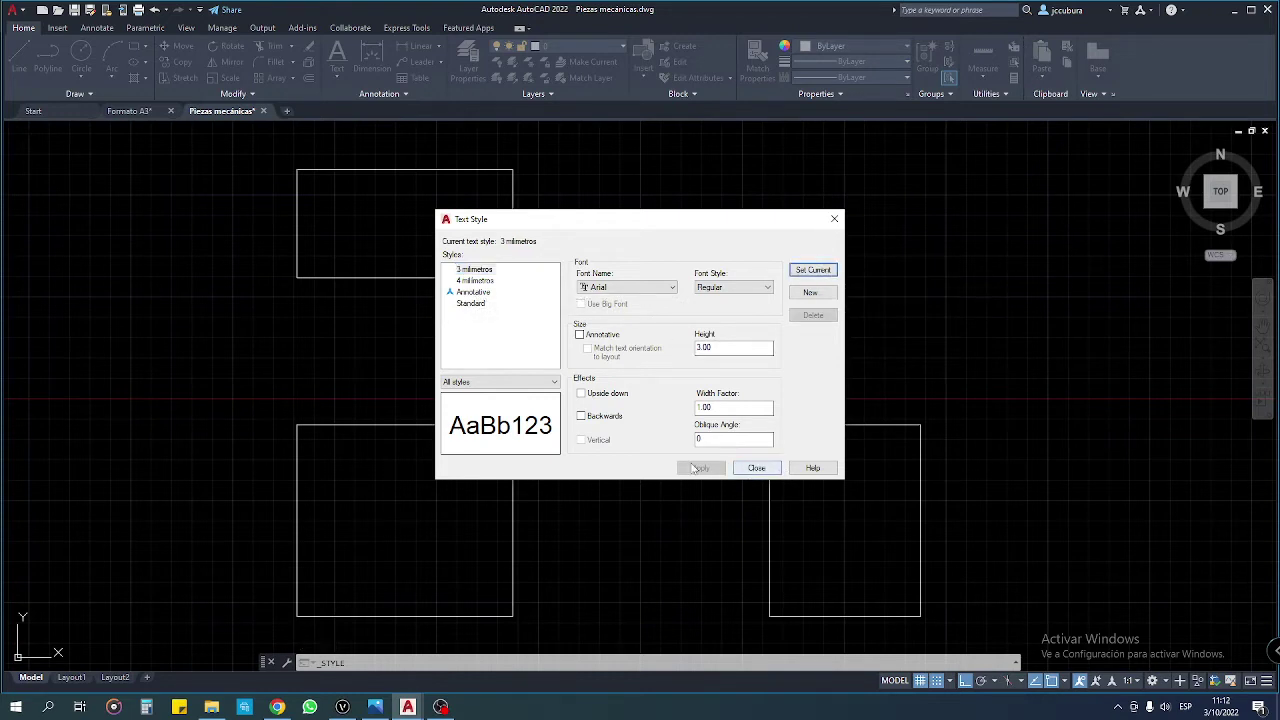
pyautogui.click(756, 468)
# Step: Bring the rectangles into view and start single-line text right of the top rectangle
pyautogui.scroll(-10, 439, 288)
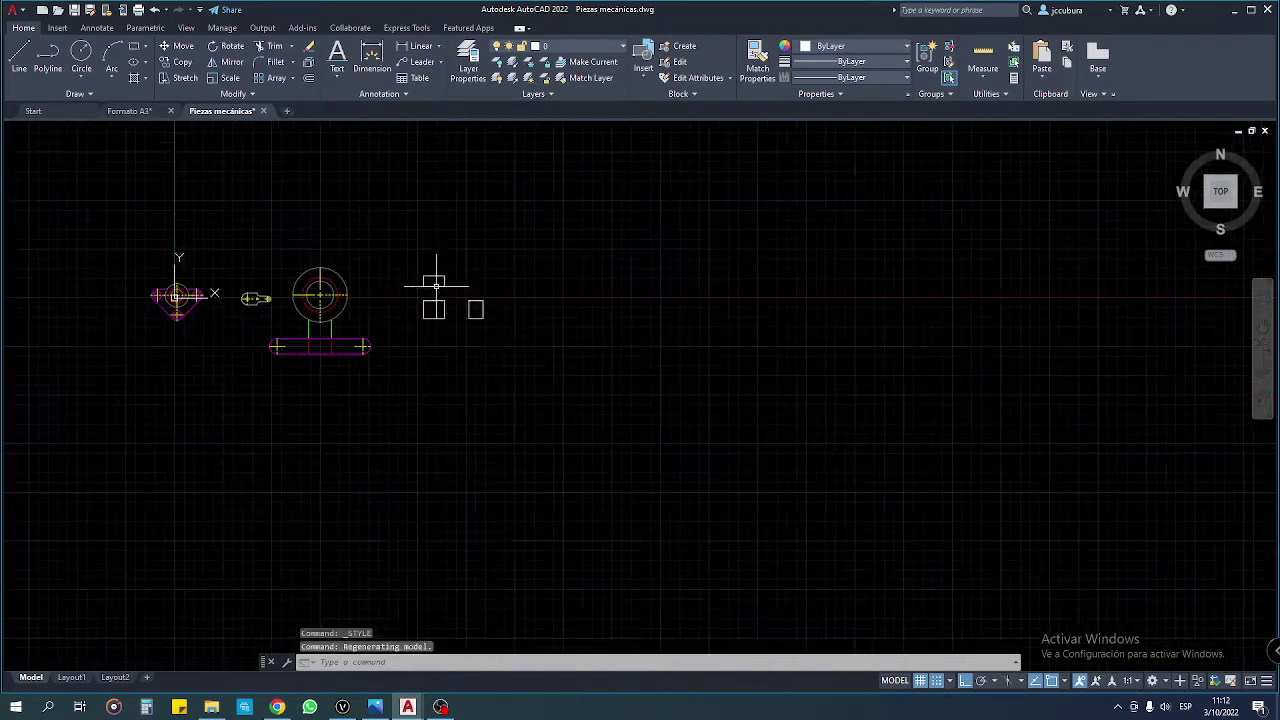
pyautogui.scroll(-2, 434, 286)
pyautogui.scroll(4, 440, 293)
pyautogui.scroll(3, 471, 303)
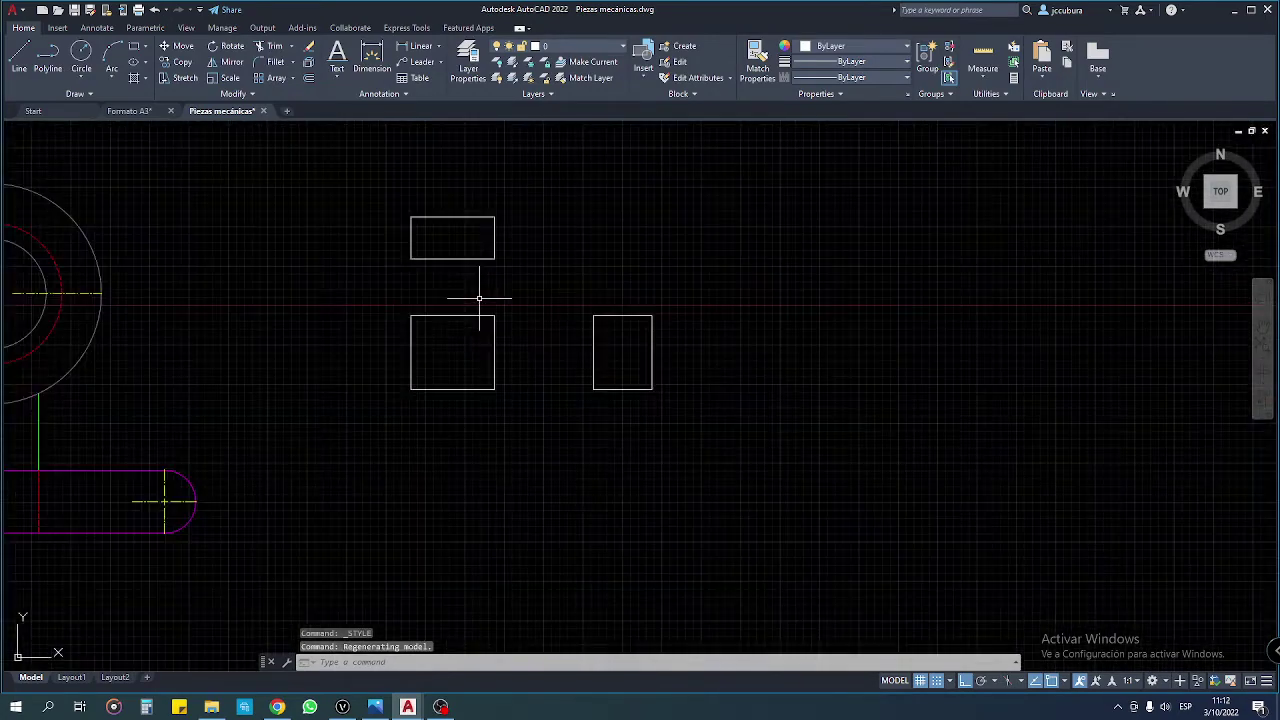
pyautogui.scroll(3, 477, 294)
pyautogui.moveTo(477, 294)
pyautogui.mouseDown(button='middle')
pyautogui.moveTo(494, 329)
pyautogui.moveTo(480, 336)
pyautogui.mouseUp(button='middle')
pyautogui.scroll(-3, 494, 329)
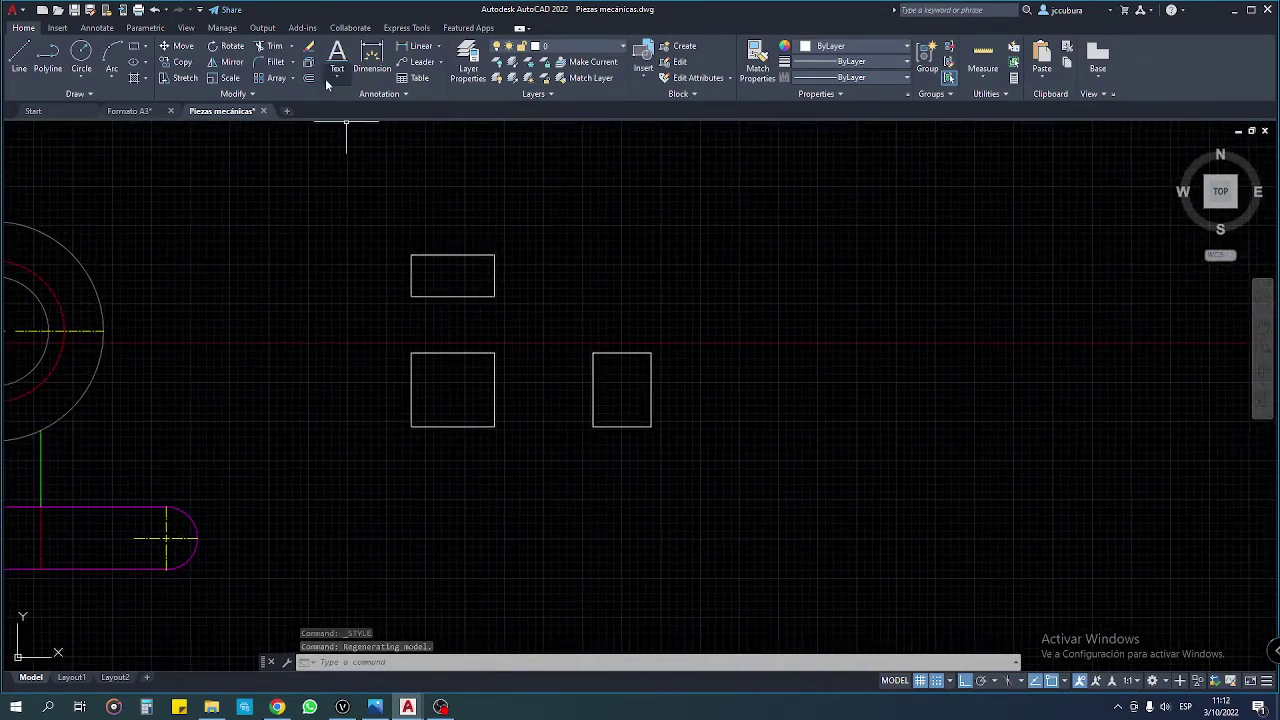
pyautogui.click(338, 78)
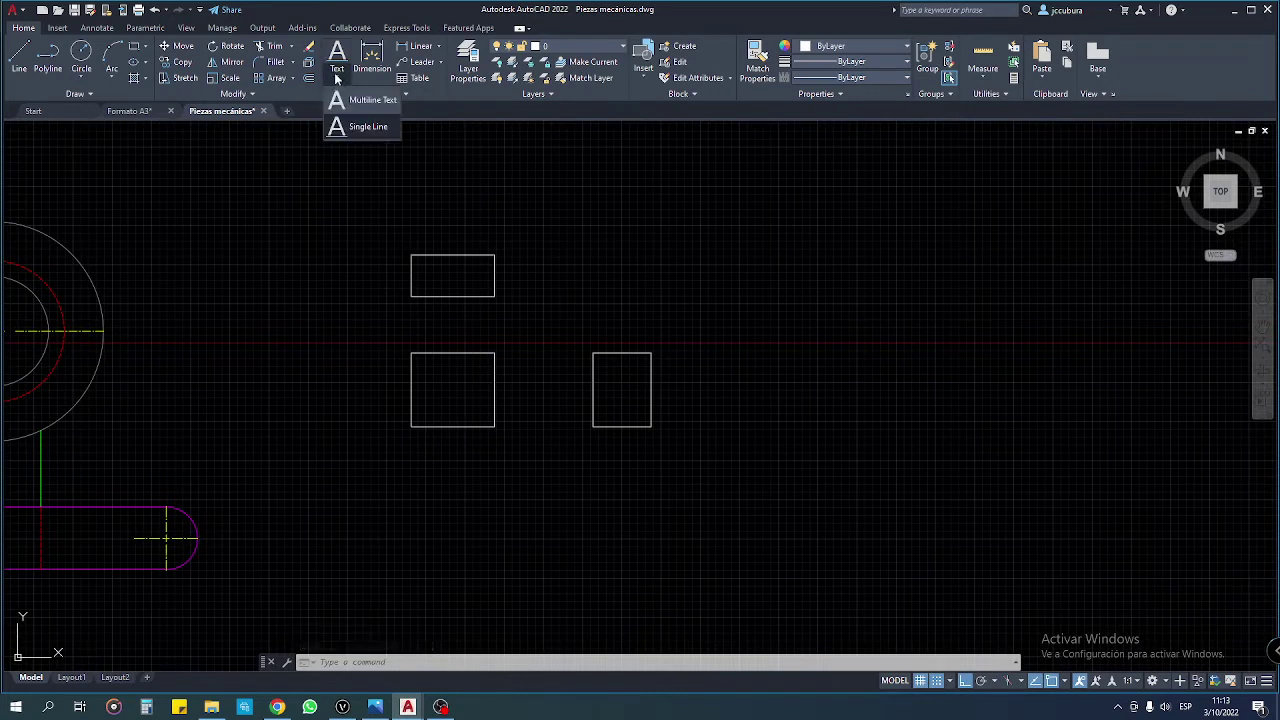
pyautogui.click(368, 126)
pyautogui.click(528, 277)
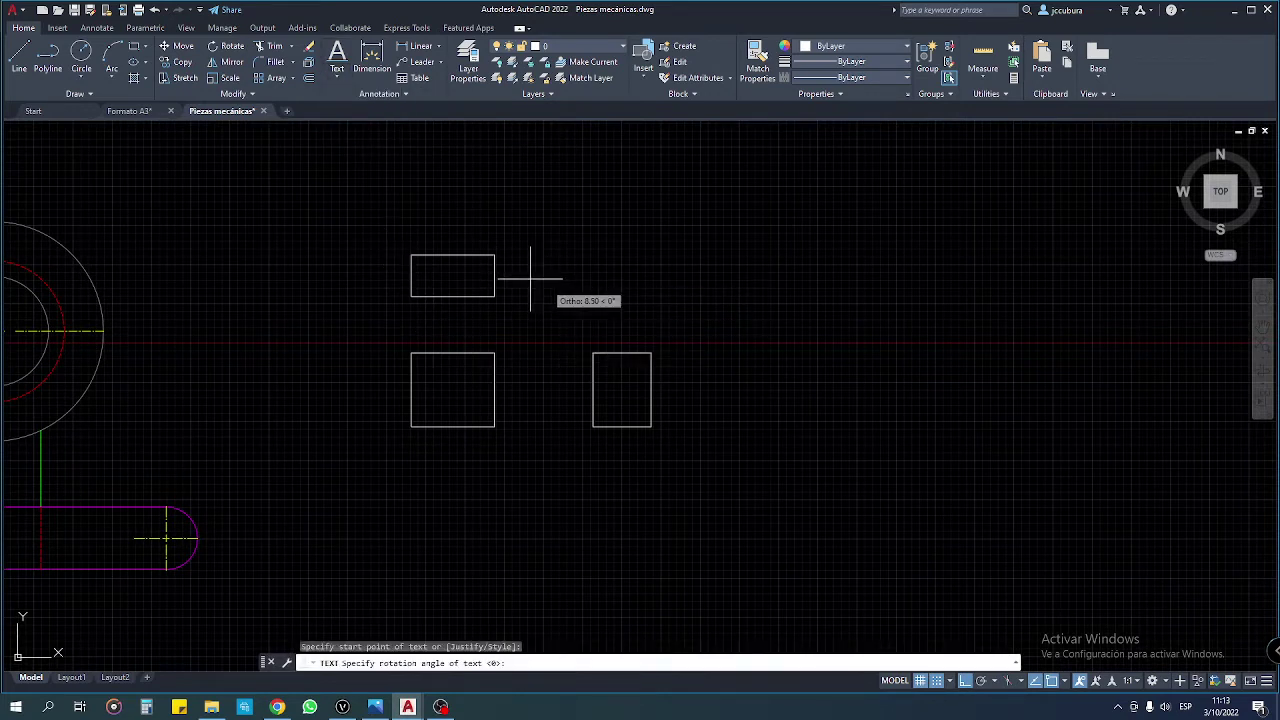
# Step: Write the horizontal label 'VISTA DE PLANTA' beside the top rectangle
pyautogui.click(638, 302)
pyautogui.scroll(2, 517, 289)
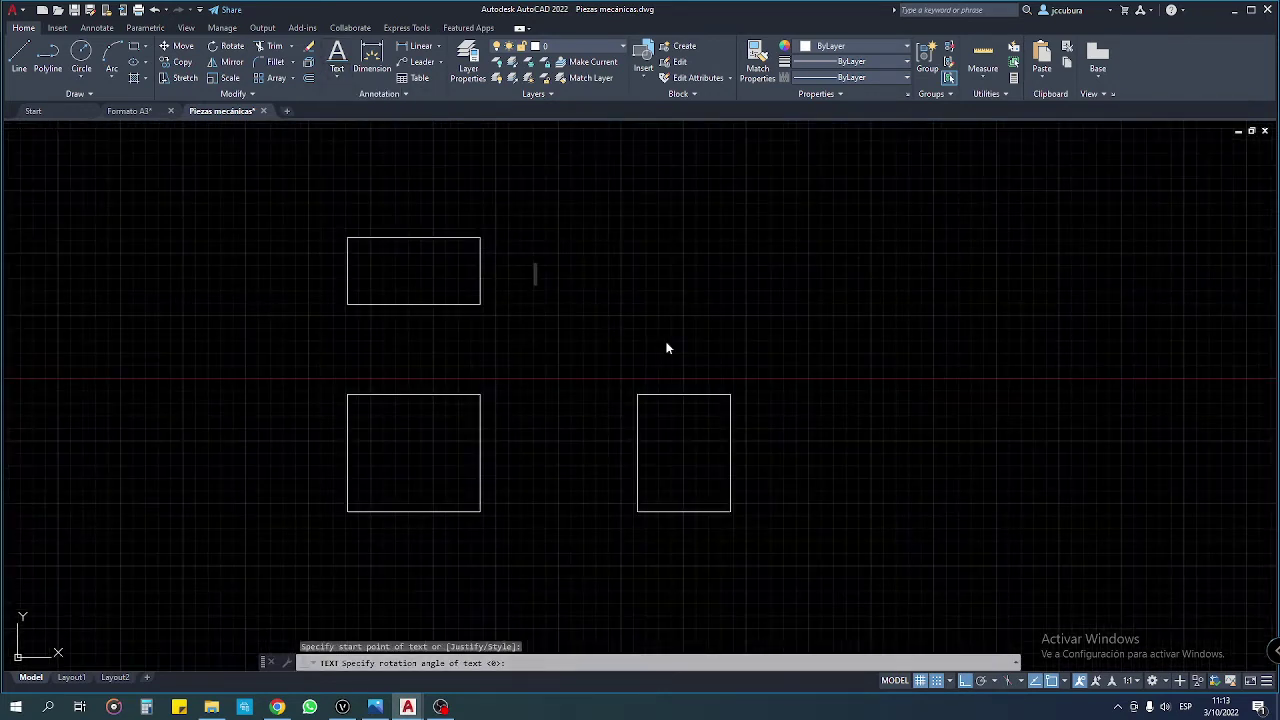
pyautogui.write('VIST')
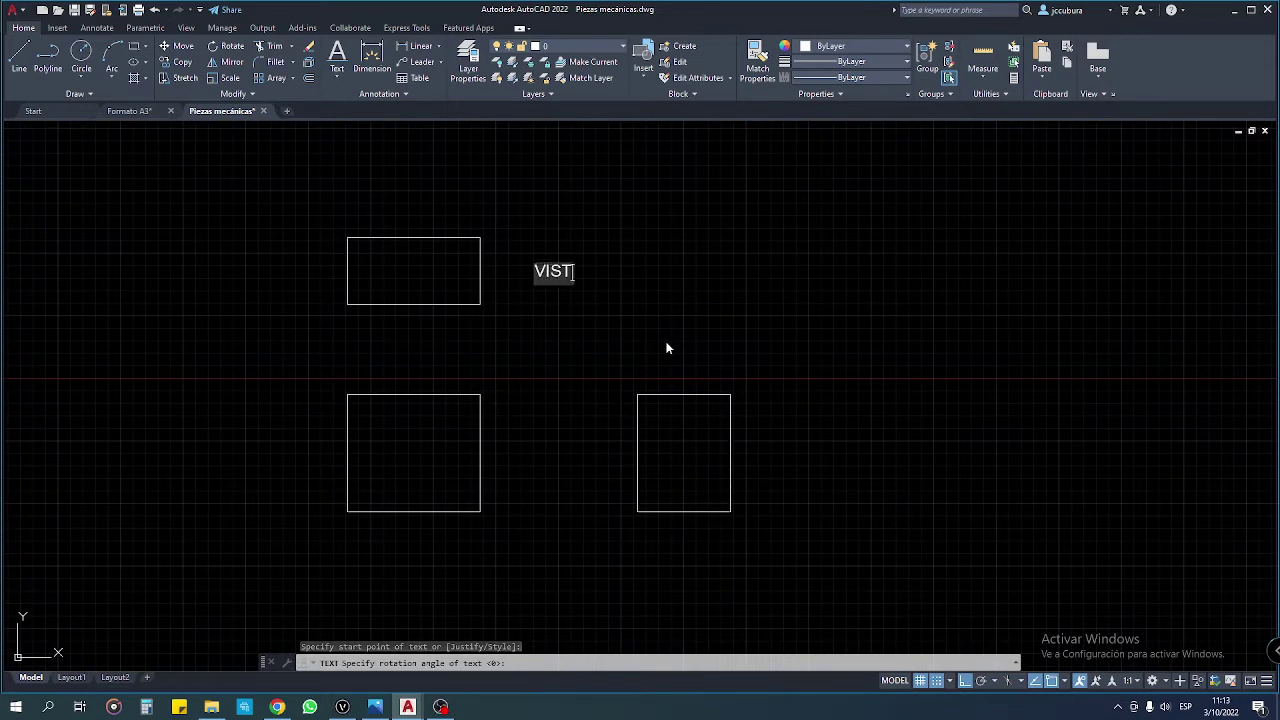
pyautogui.write('A DE PLA')
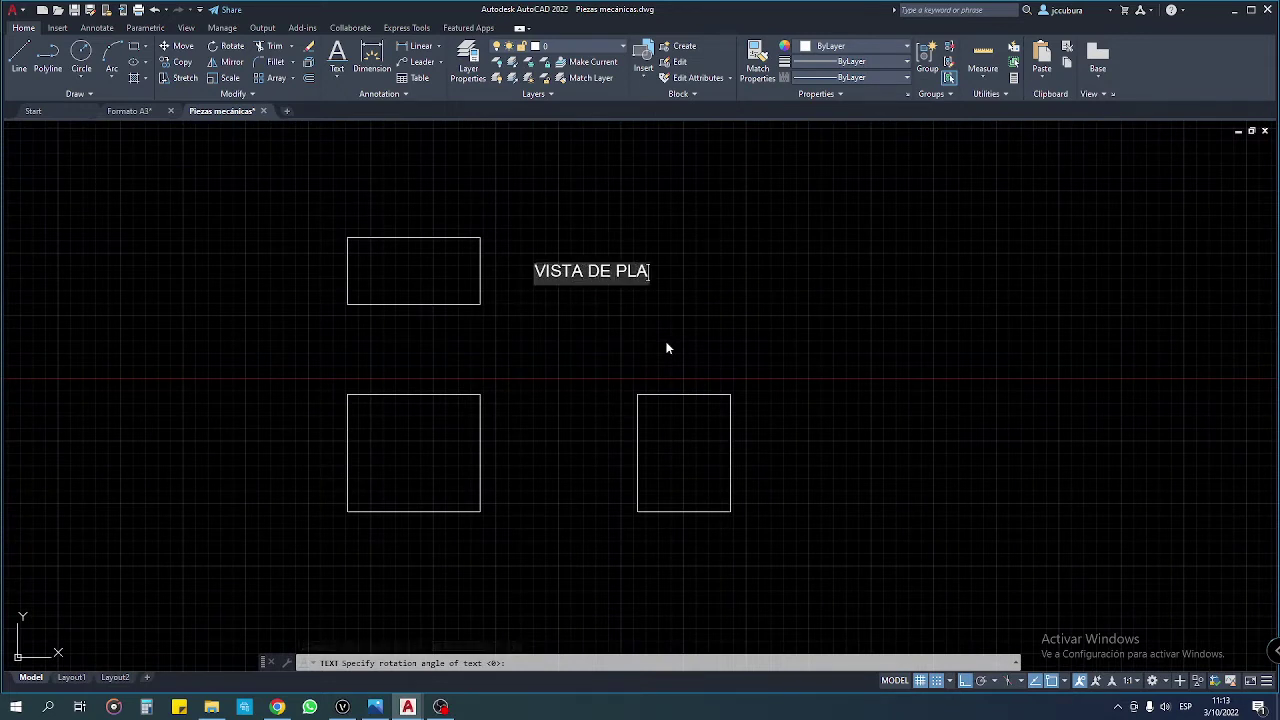
pyautogui.write('NTA')
pyautogui.press('Return')
pyautogui.press('Return')
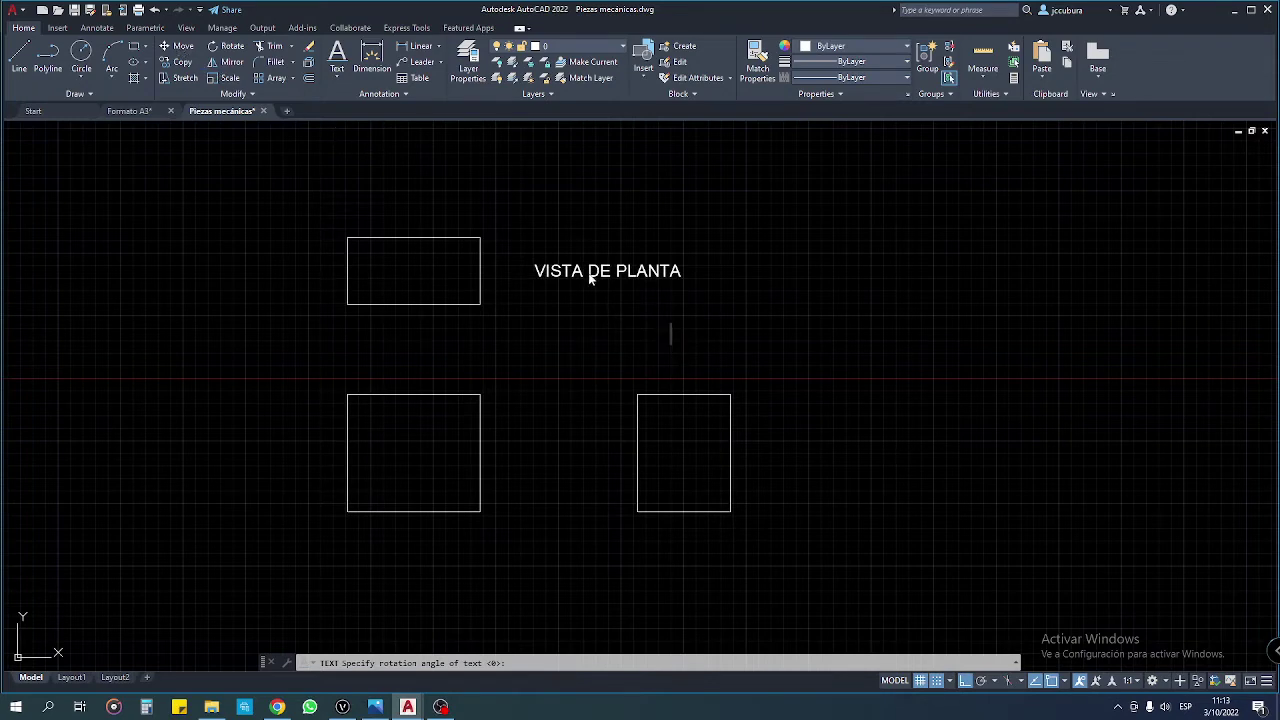
pyautogui.press('Escape')
# Step: Recentre the view on the labelled rectangles and begin a window selection around them
pyautogui.scroll(3, 508, 274)
pyautogui.scroll(2, 600, 300)
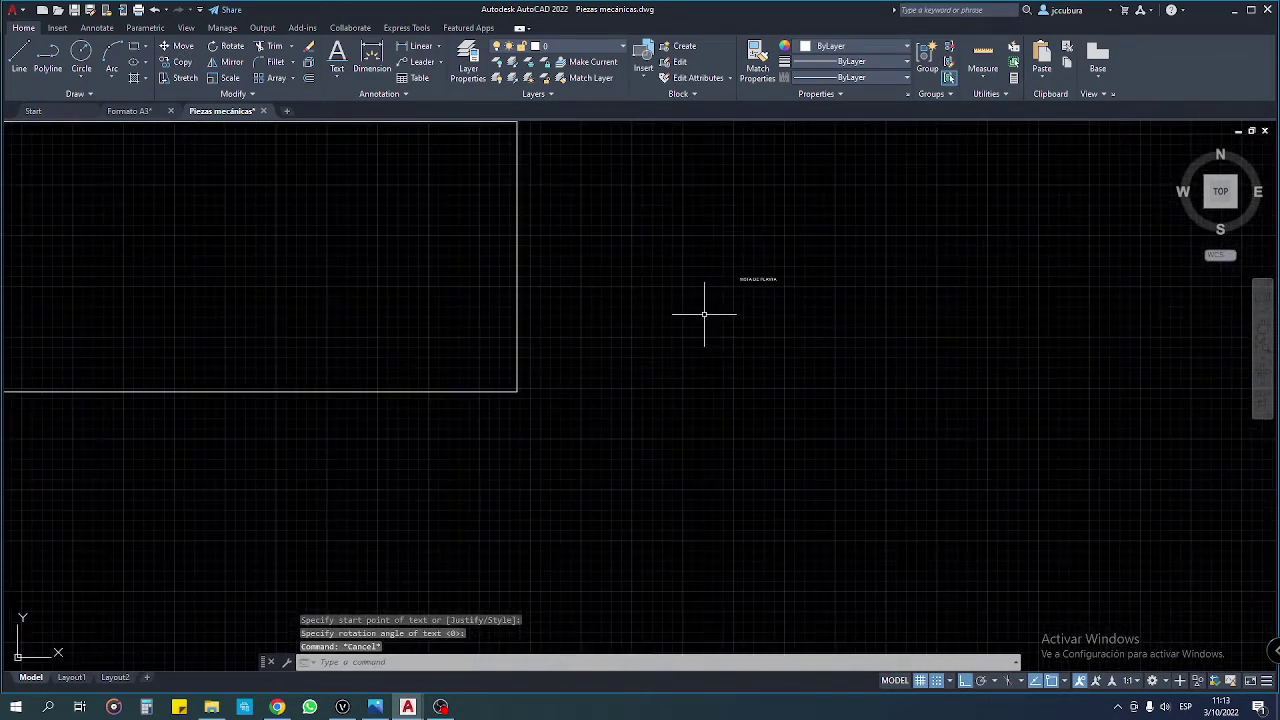
pyautogui.scroll(-2, 743, 286)
pyautogui.moveTo(771, 289)
pyautogui.mouseDown(button='middle')
pyautogui.moveTo(737, 297)
pyautogui.moveTo(770, 342)
pyautogui.mouseUp(button='middle')
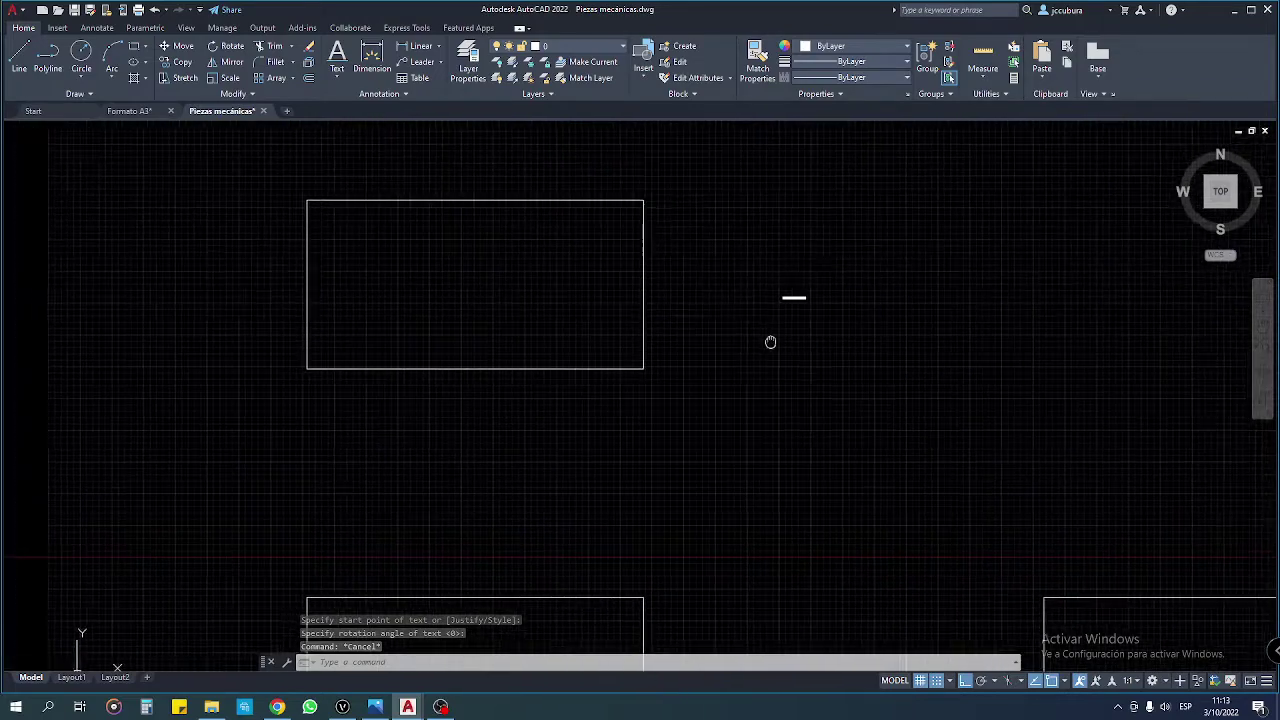
pyautogui.scroll(-2, 780, 338)
pyautogui.scroll(-2, 777, 282)
pyautogui.scroll(-4, 760, 297)
pyautogui.moveTo(760, 297); pyautogui.dragTo(677, 320, button='middle')
pyautogui.scroll(3, 730, 315)
pyautogui.scroll(-3, 605, 313)
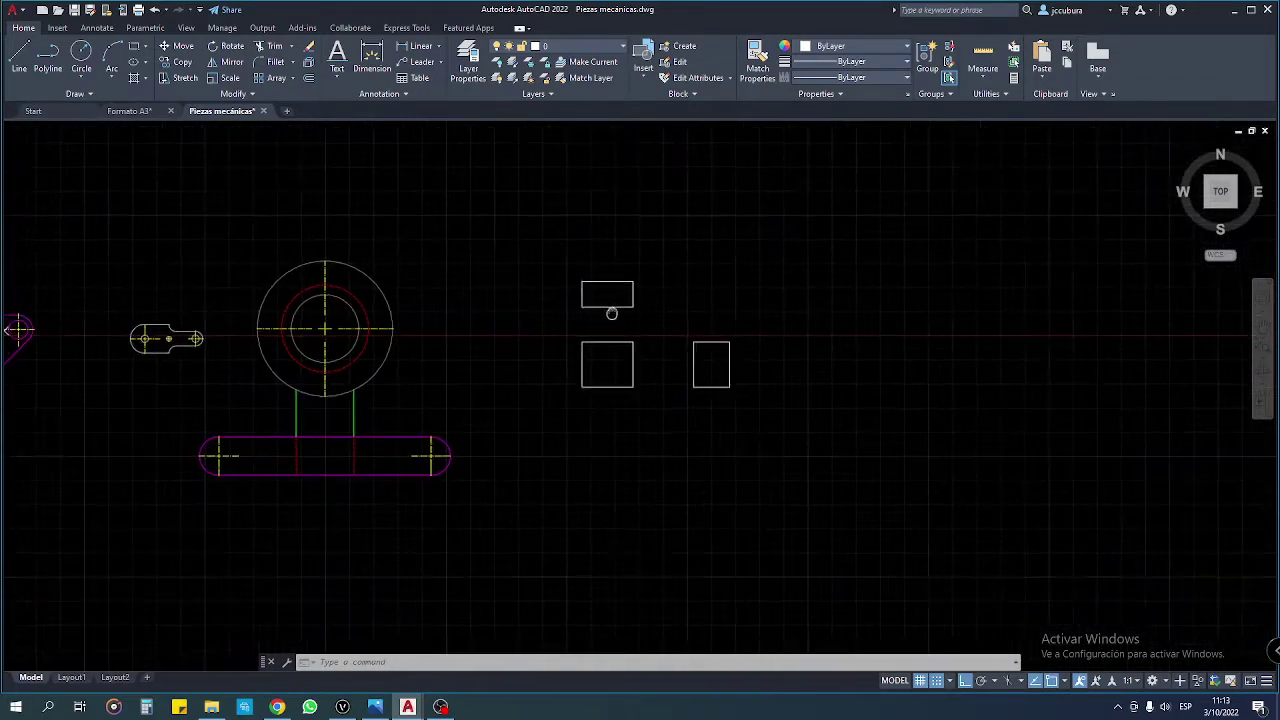
pyautogui.scroll(2, 612, 313)
pyautogui.click(514, 229)
# Step: Close Piezas mécanicas without saving and start a new blank drawing
pyautogui.click(791, 446)
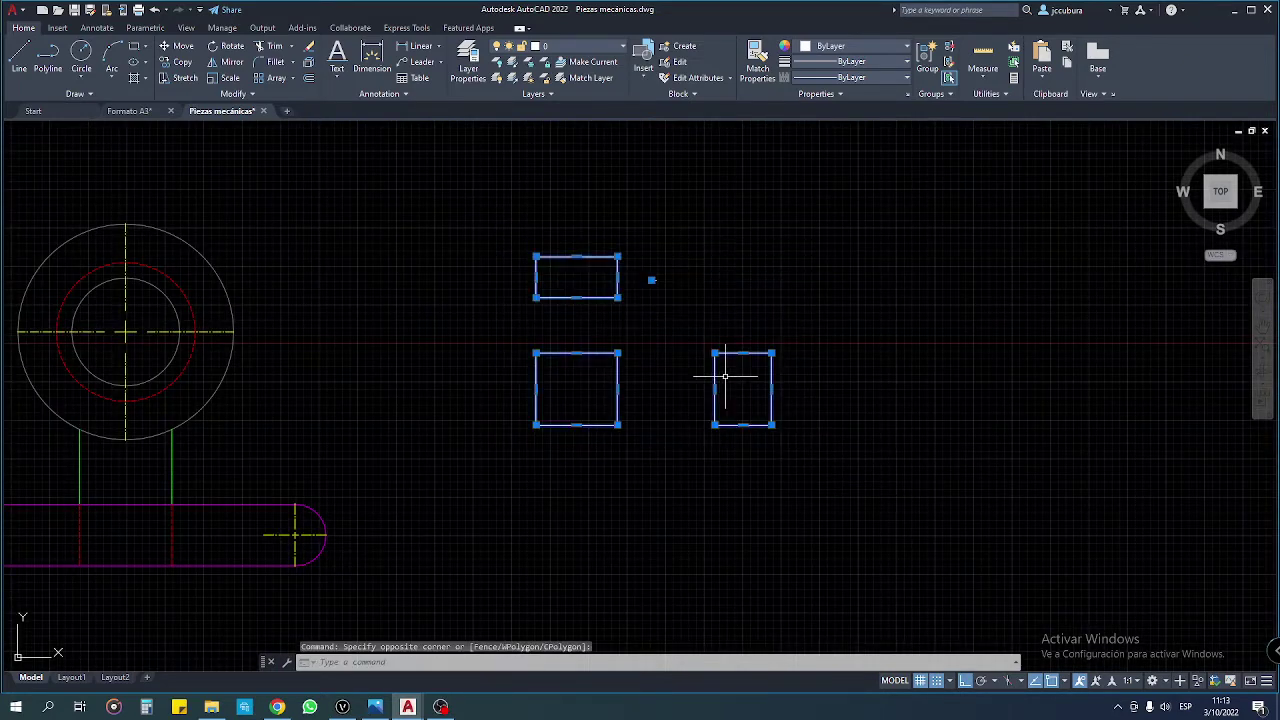
pyautogui.press('Escape')
pyautogui.click(264, 111)
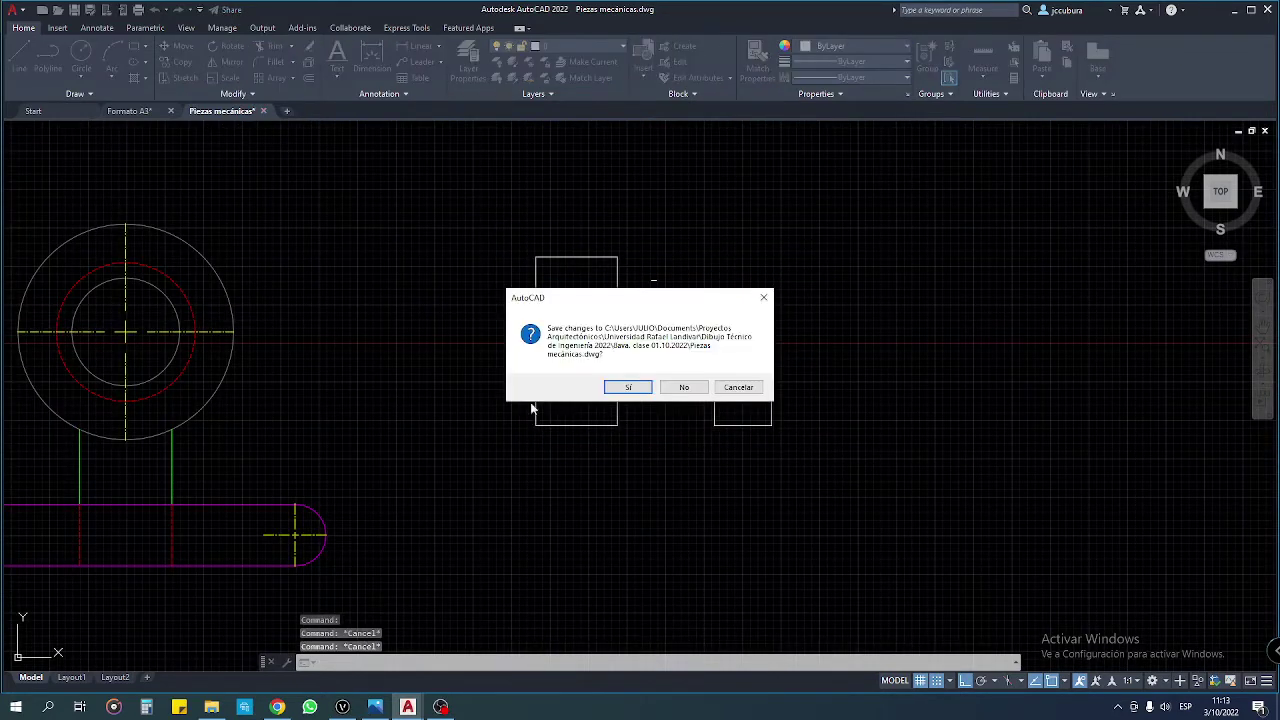
pyautogui.click(683, 387)
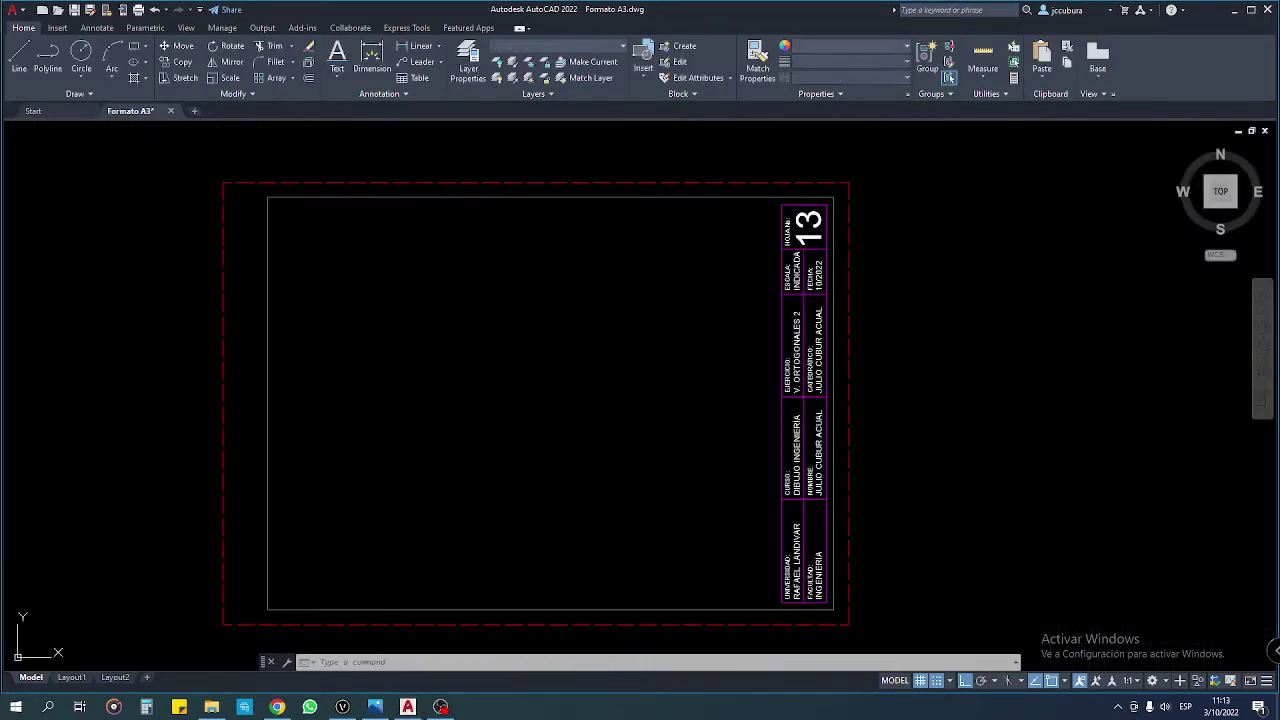
pyautogui.click(195, 112)
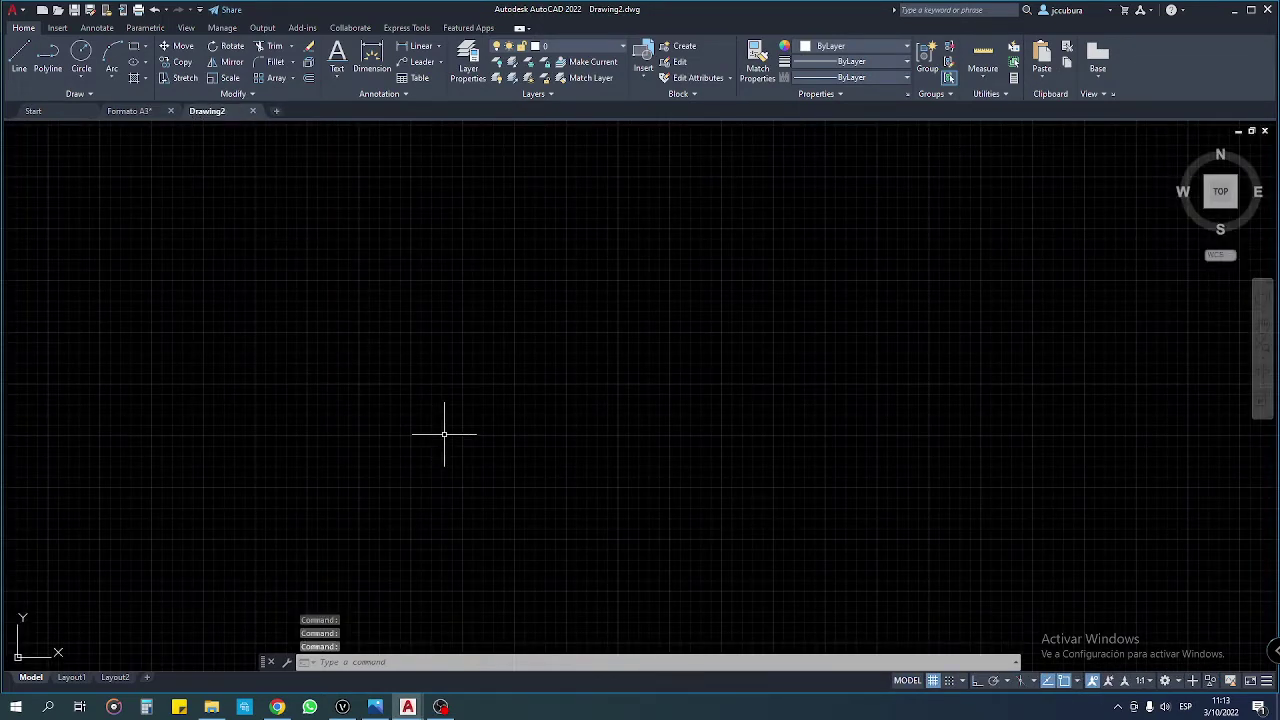
# Step: Set Drawing2's units via UNITS: new insertion scale and length precision 0.00
pyautogui.write('UNI')
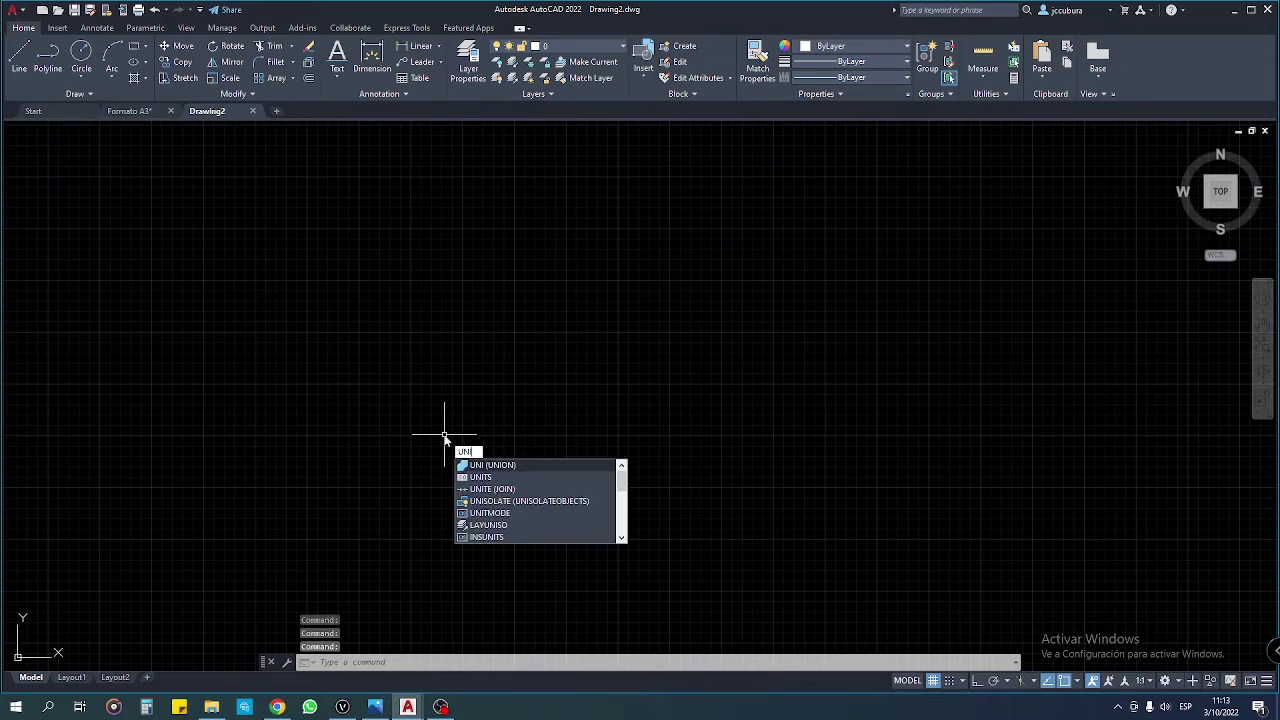
pyautogui.write('TS')
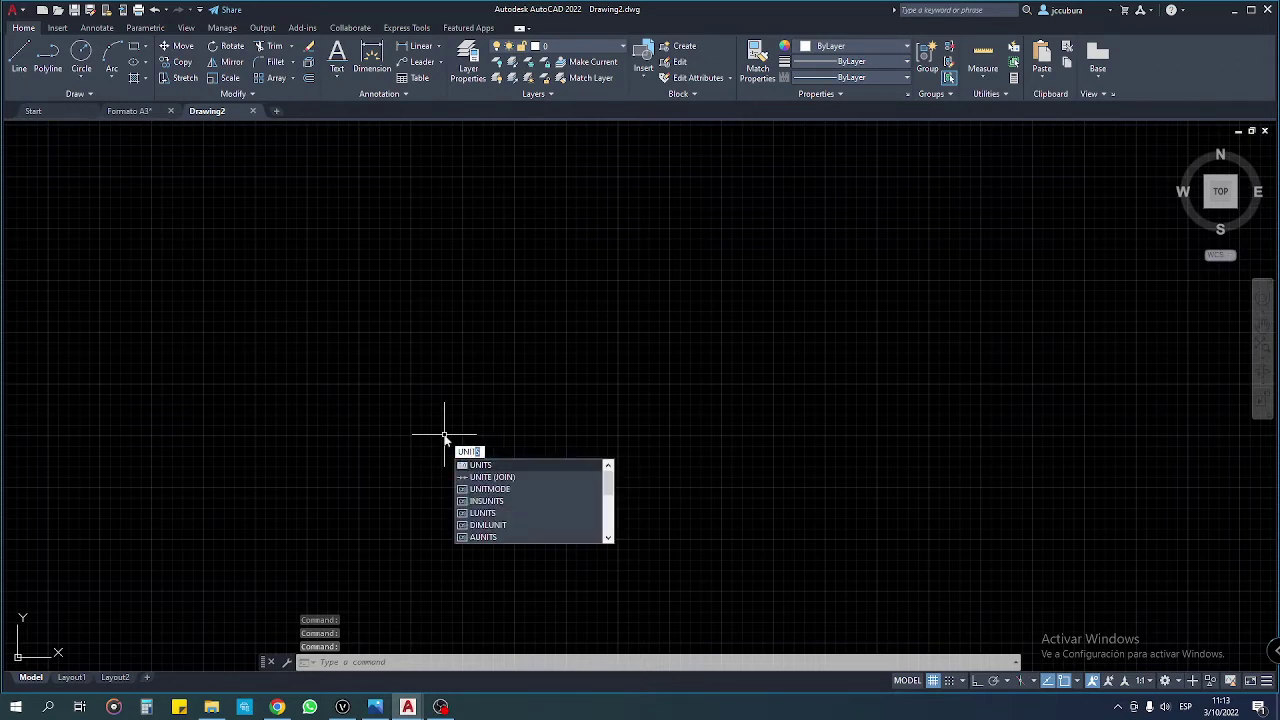
pyautogui.press('Return')
pyautogui.click(544, 343)
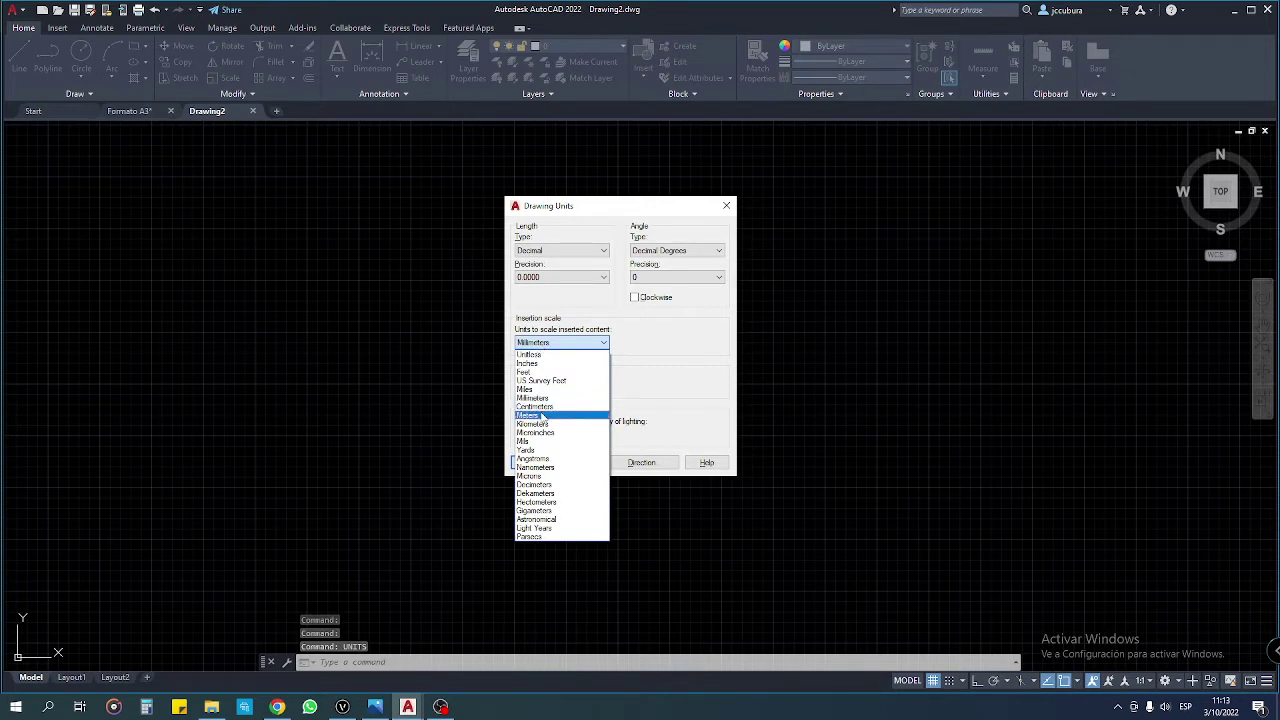
pyautogui.click(541, 416)
pyautogui.click(561, 277)
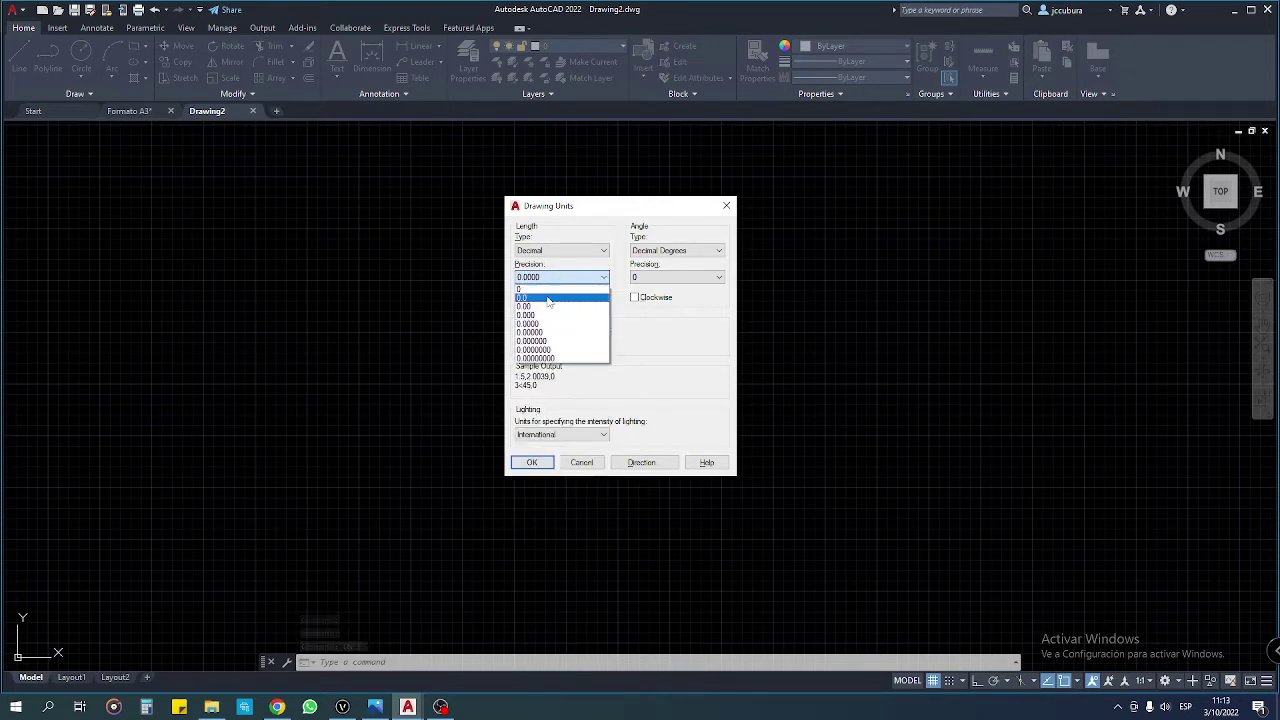
pyautogui.click(540, 306)
pyautogui.click(532, 463)
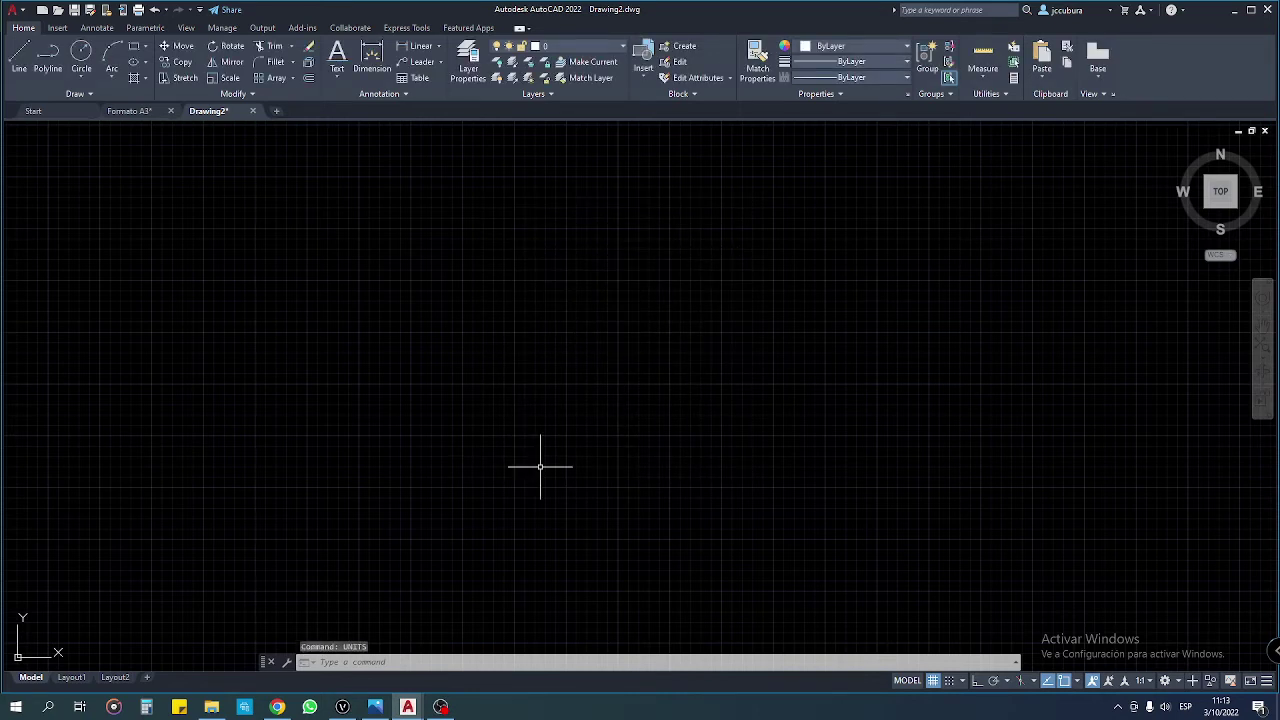
pyautogui.scroll(-3, 500, 443)
pyautogui.scroll(-2, 537, 494)
pyautogui.scroll(3, 429, 482)
pyautogui.scroll(2, 429, 482)
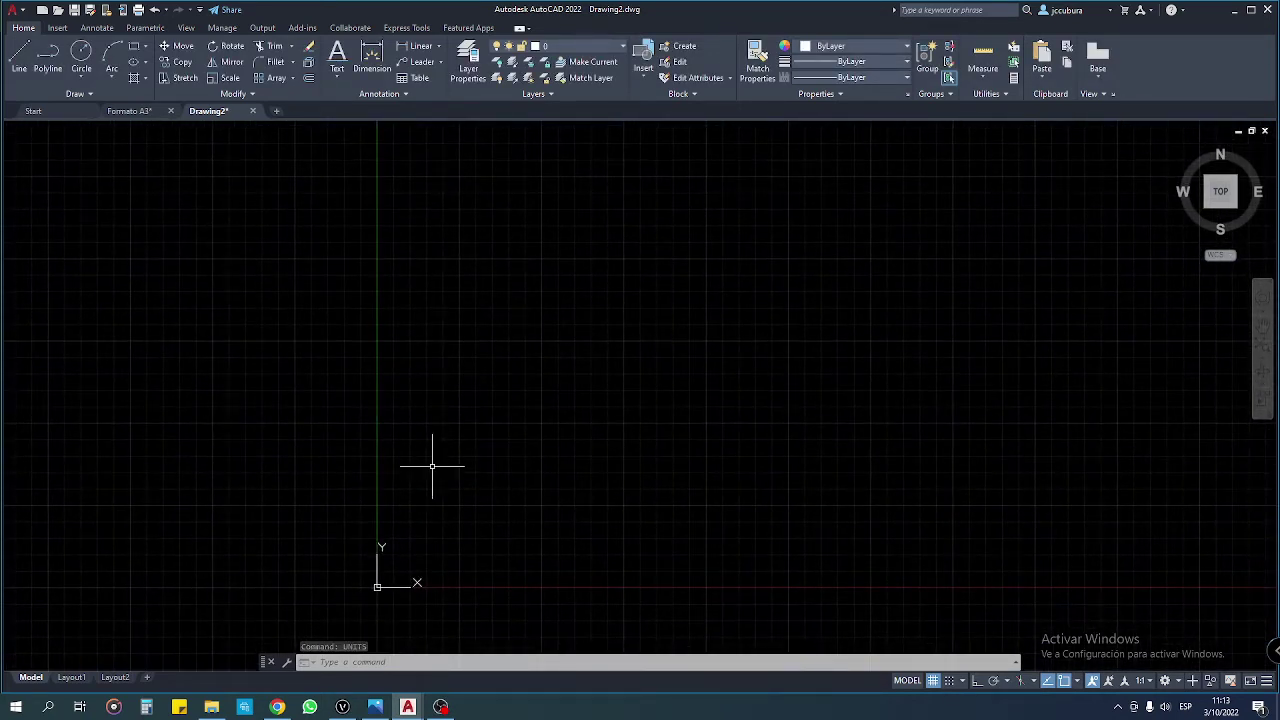
pyautogui.moveTo(431, 466); pyautogui.dragTo(417, 470, button='middle')
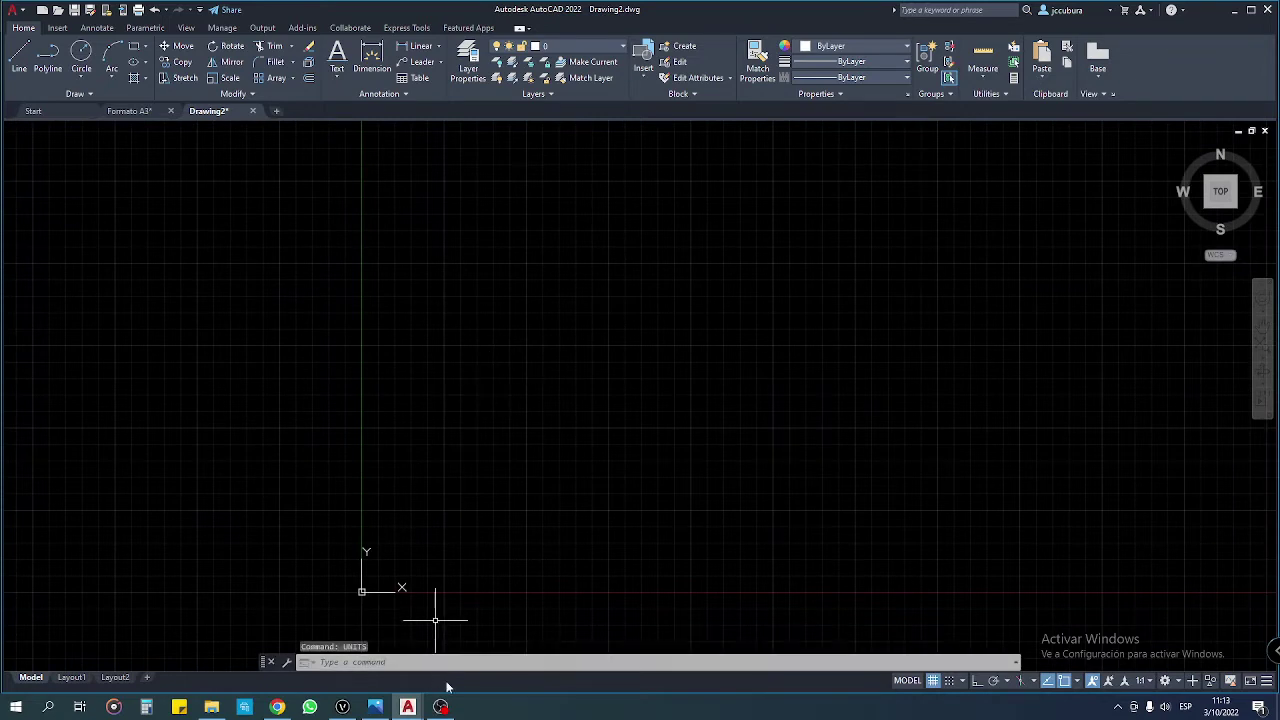
pyautogui.click(376, 708)
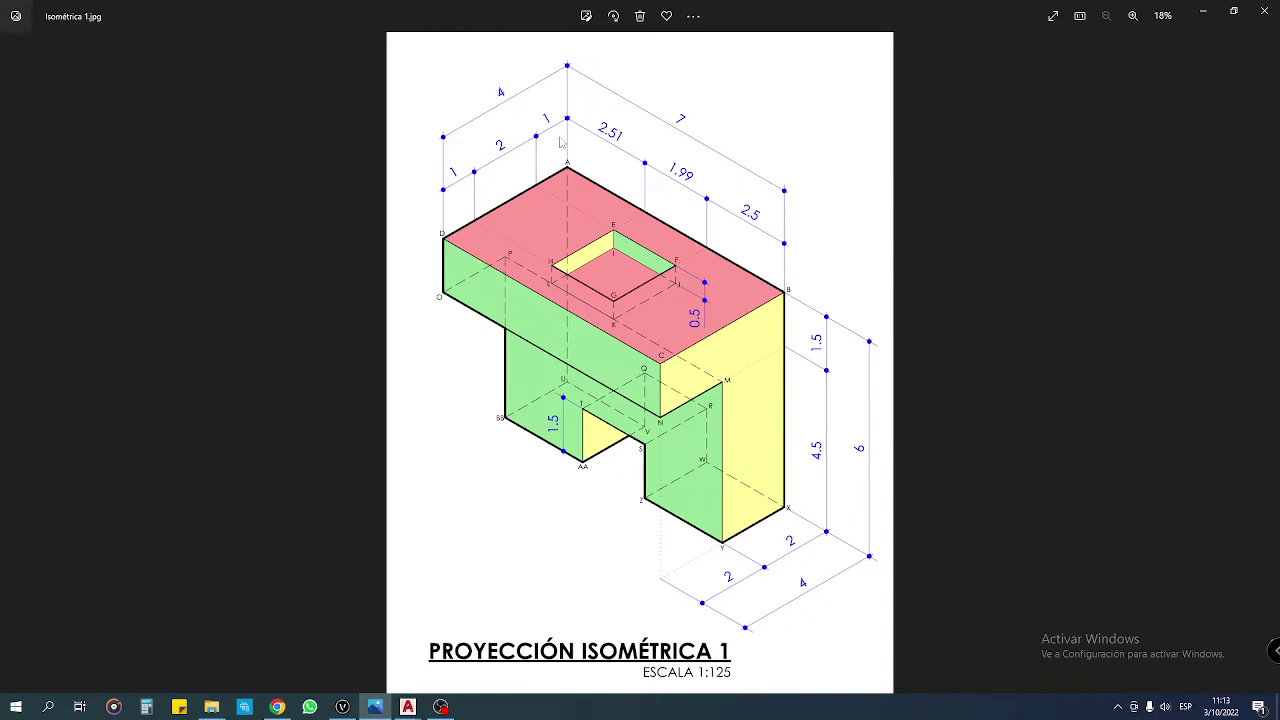
pyautogui.click(408, 707)
pyautogui.click(476, 644)
pyautogui.write('REC')
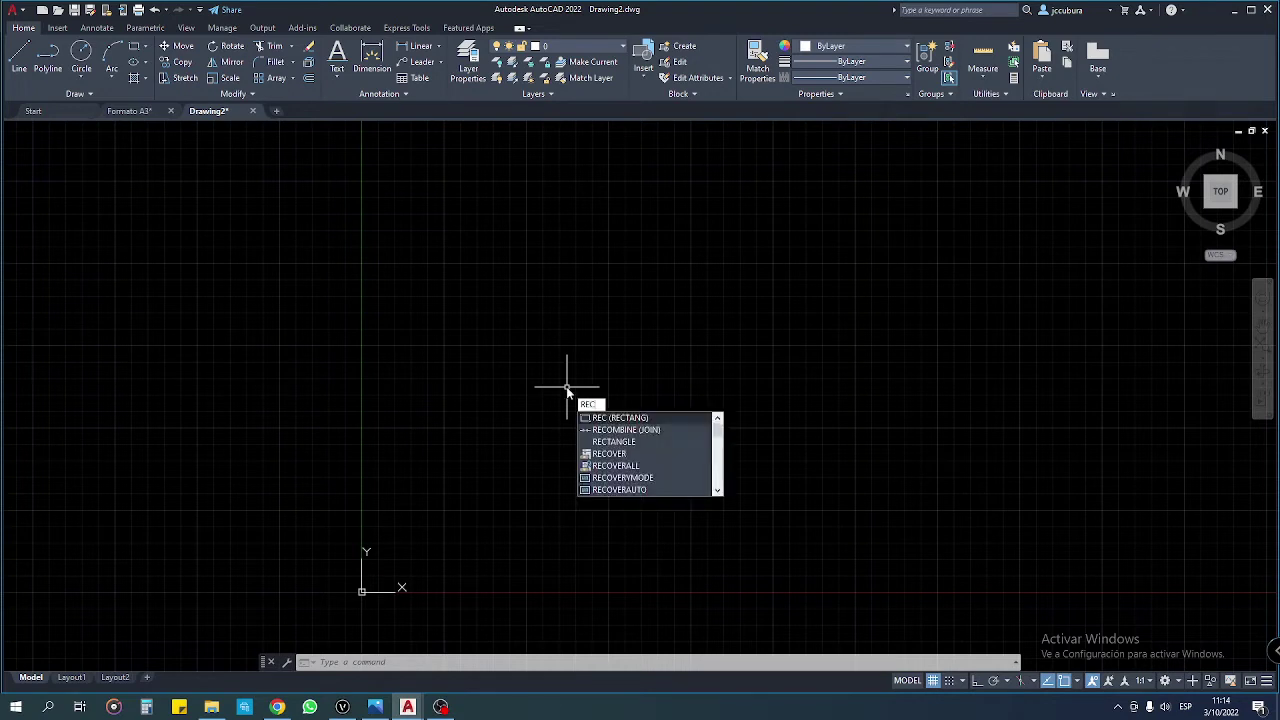
# Step: Start a line with Ortho on and draw the first 7-unit side
pyautogui.press('Return')
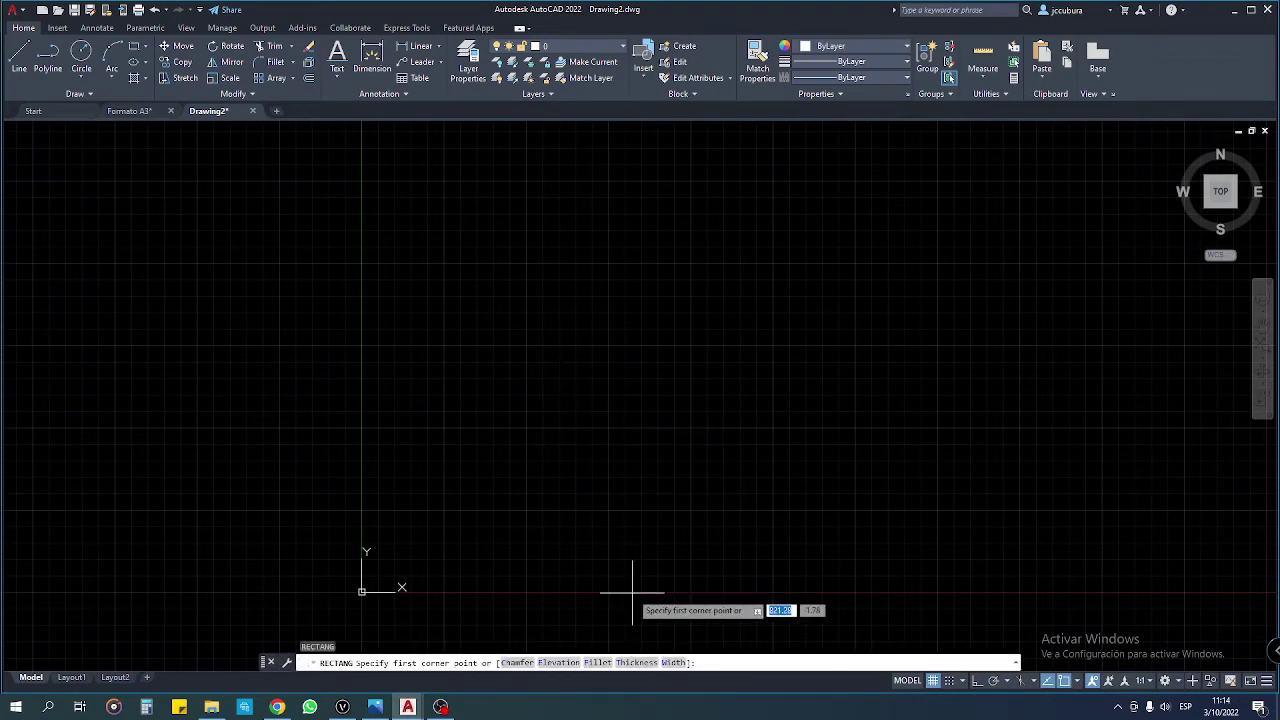
pyautogui.press('Escape')
pyautogui.write('L')
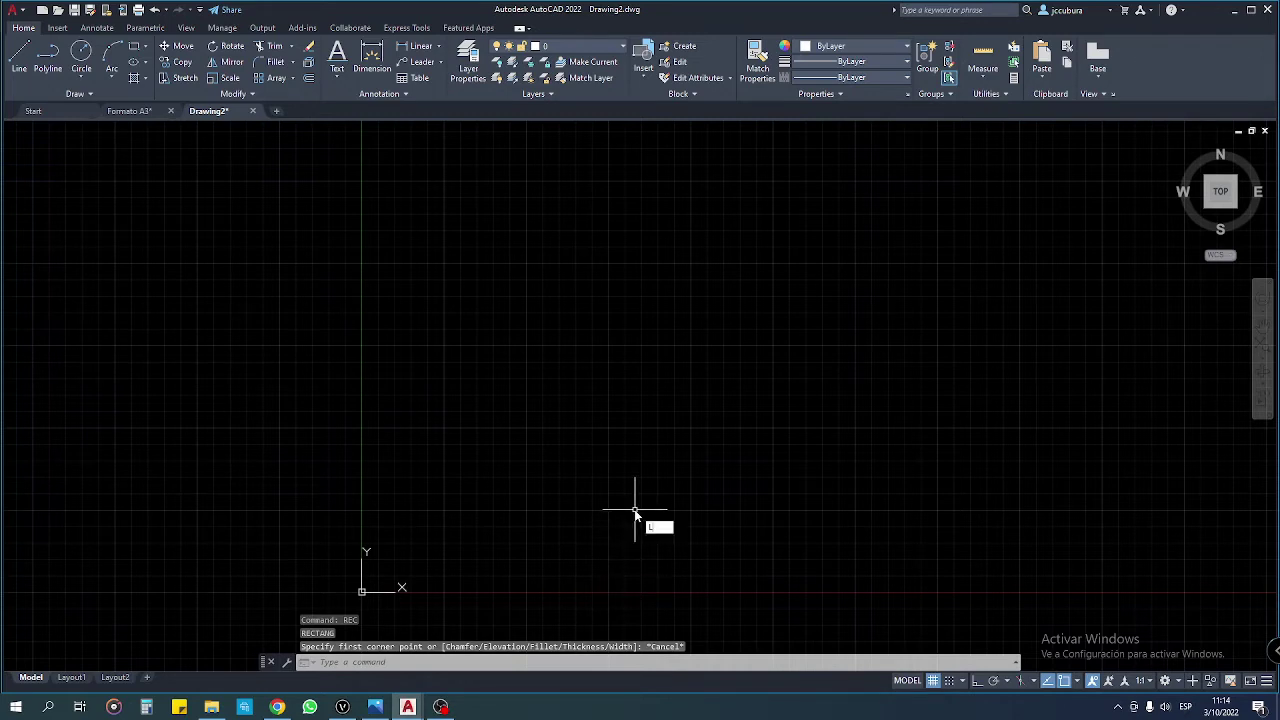
pyautogui.press('Return')
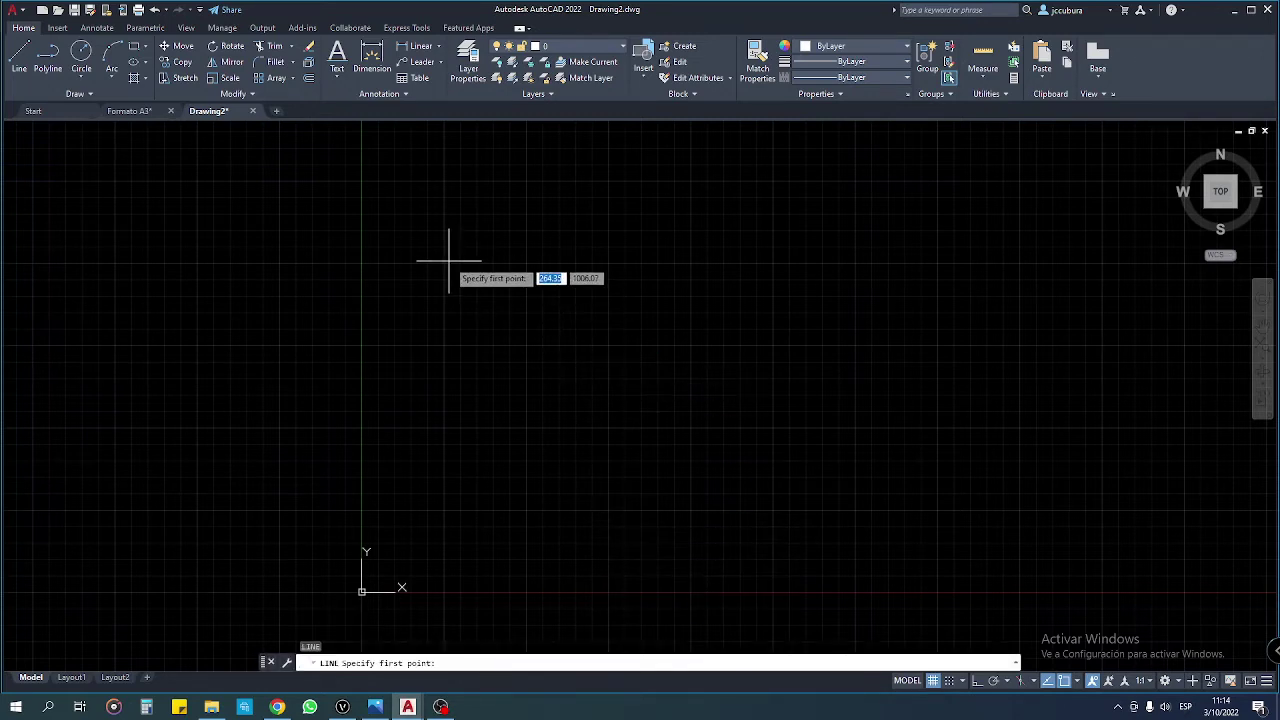
pyautogui.click(428, 350)
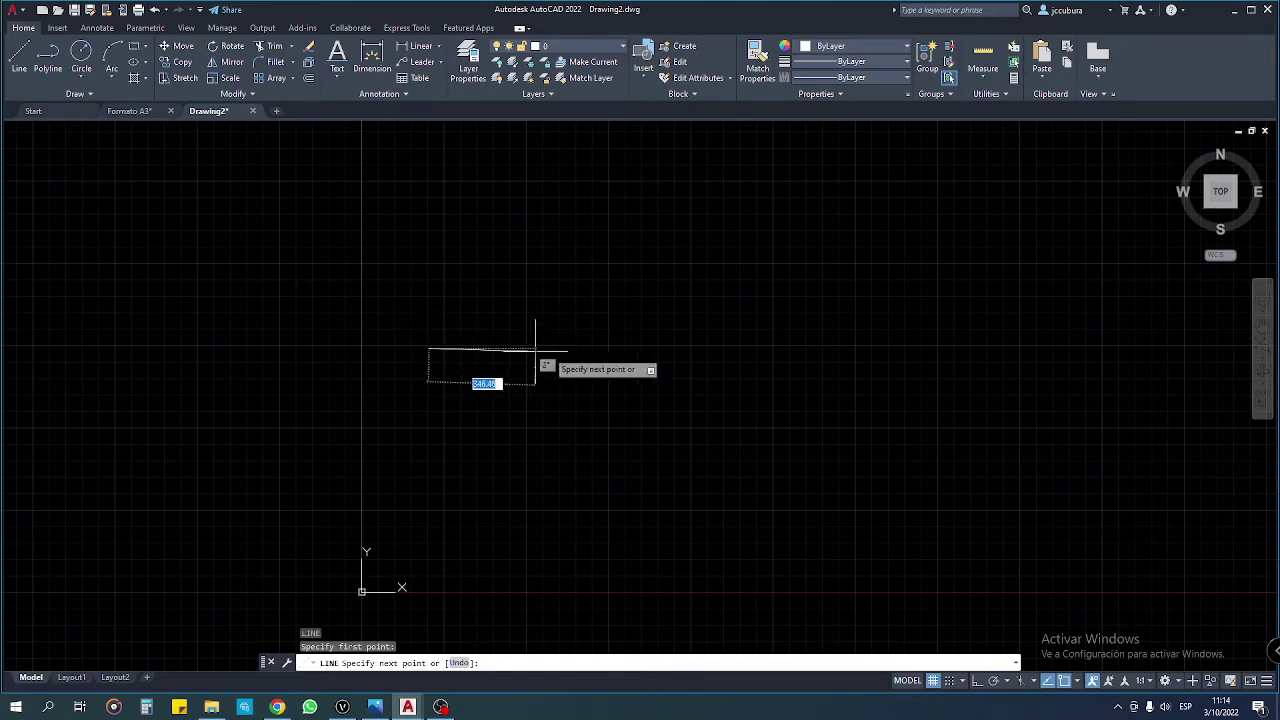
pyautogui.click(977, 685)
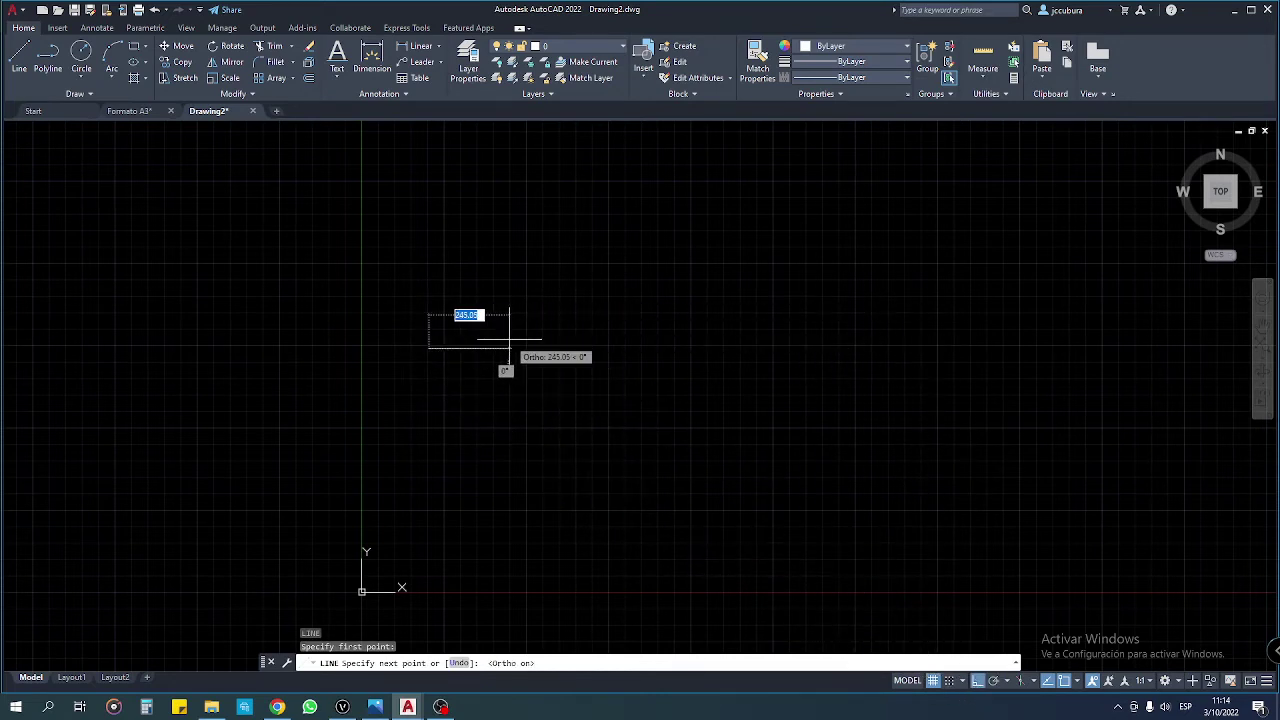
pyautogui.write('7')
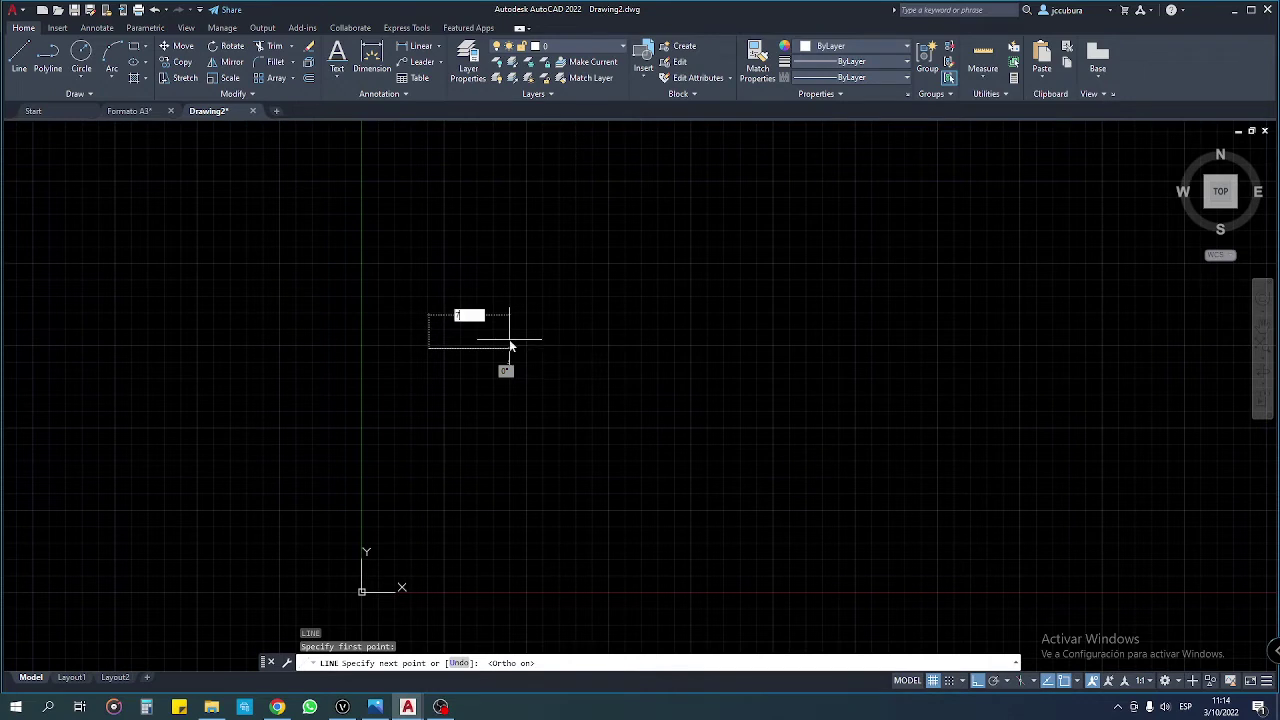
pyautogui.press('Return')
# Step: Draw the remaining sides 4, 7 and 4 to close the rectangle
pyautogui.scroll(2, 430, 348)
pyautogui.scroll(3, 398, 349)
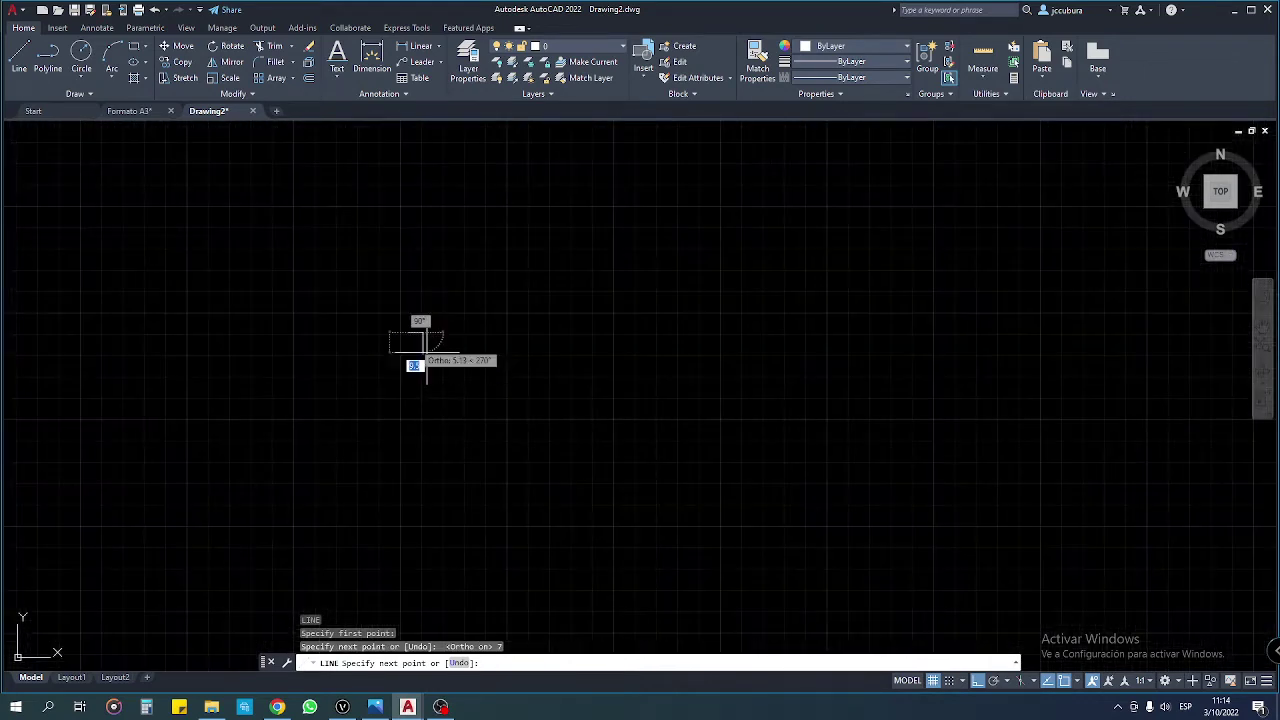
pyautogui.scroll(2, 405, 340)
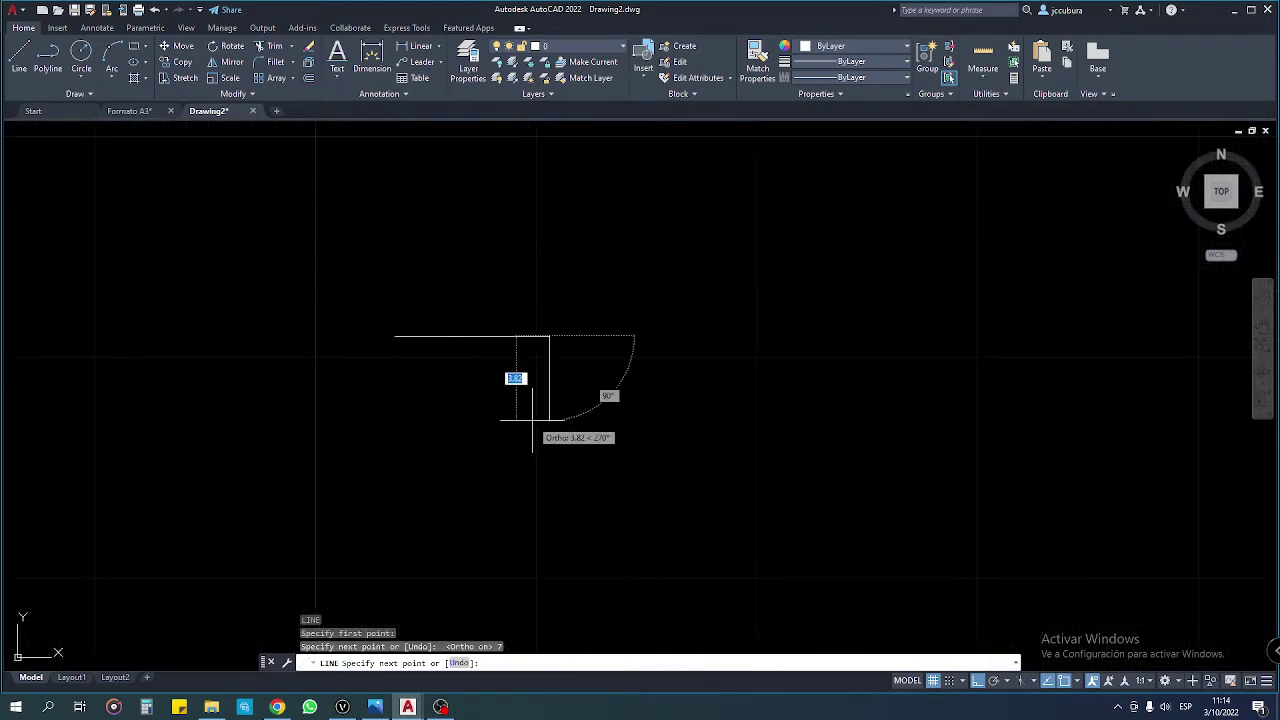
pyautogui.write('4')
pyautogui.press('Return')
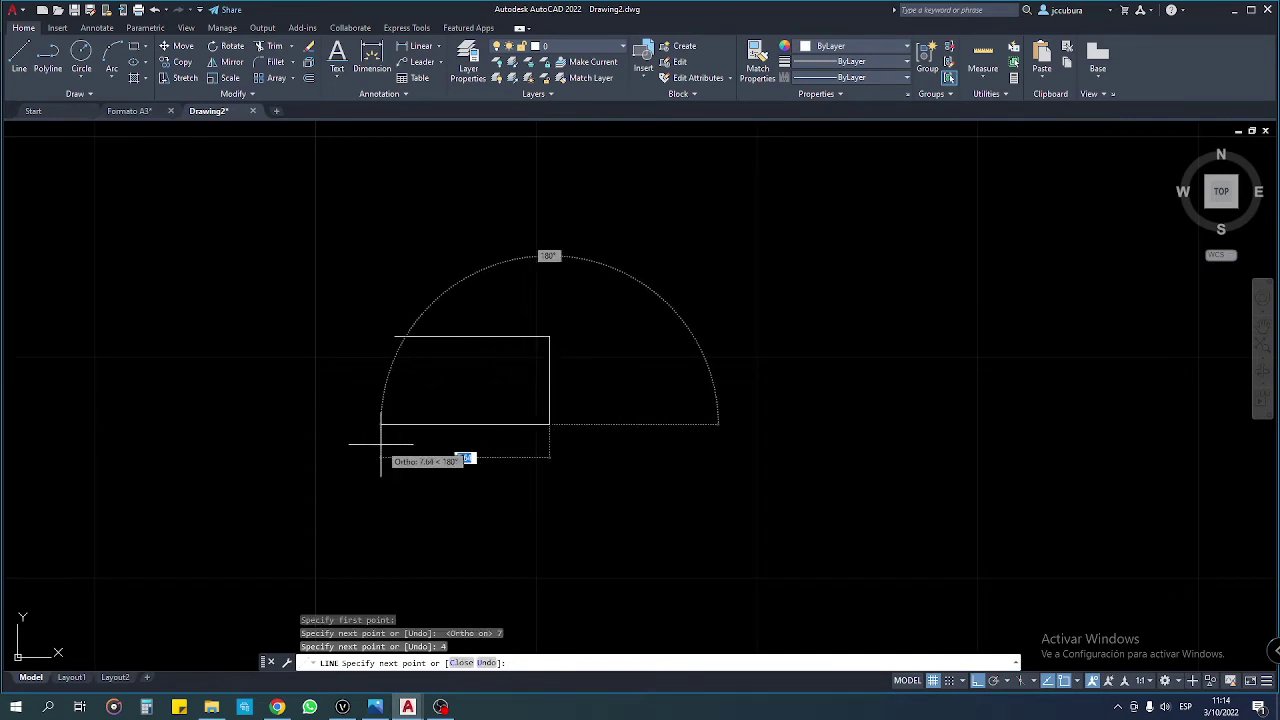
pyautogui.write('7')
pyautogui.press('Return')
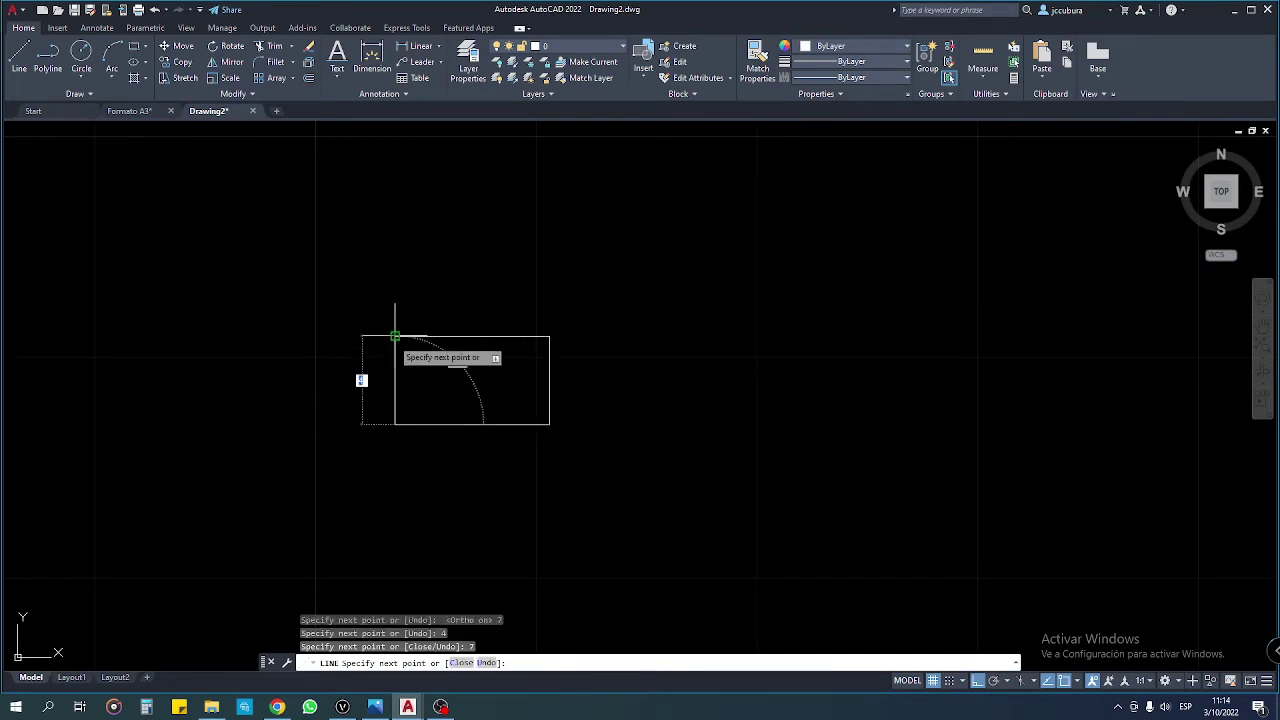
pyautogui.write('4')
pyautogui.press('Return')
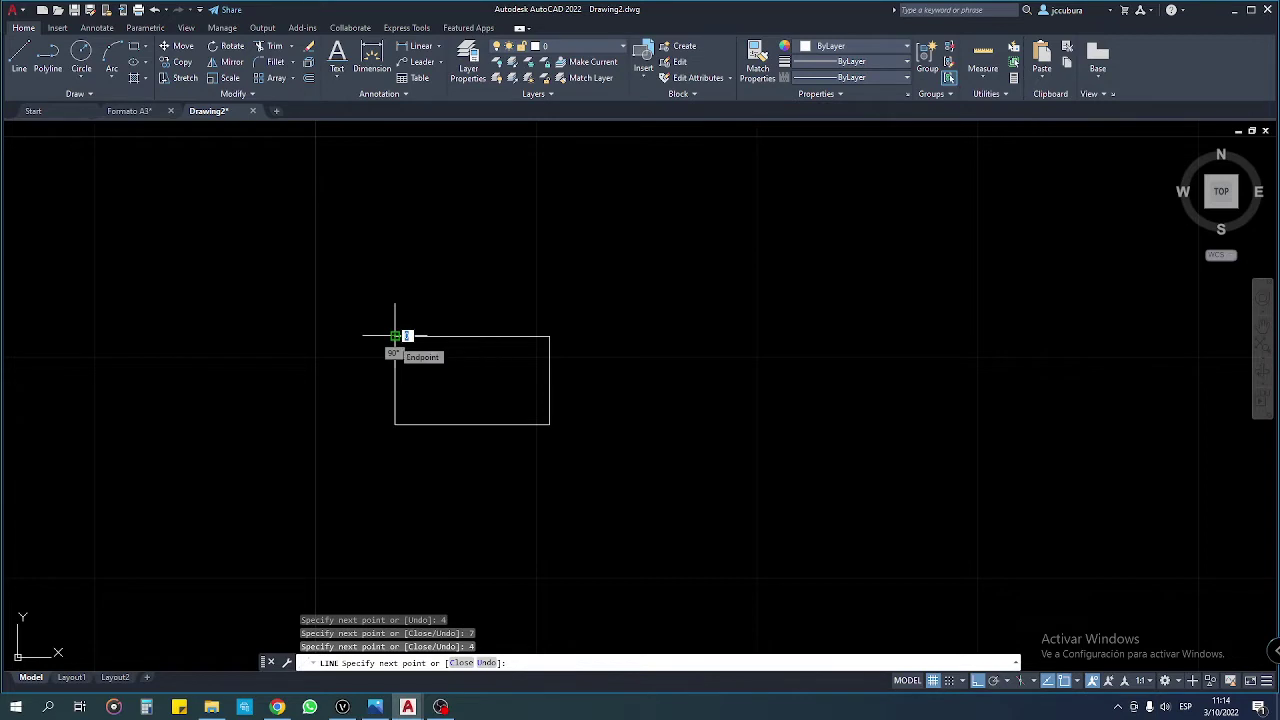
pyautogui.press('Return')
pyautogui.scroll(-2, 534, 457)
pyautogui.scroll(2, 495, 387)
pyautogui.moveTo(534, 457)
pyautogui.mouseDown(button='middle')
pyautogui.moveTo(495, 387)
pyautogui.moveTo(500, 443)
pyautogui.mouseUp(button='middle')
# Step: Start a rectangle and pick its first corner below the existing one
pyautogui.scroll(2, 495, 387)
pyautogui.moveTo(563, 406); pyautogui.dragTo(469, 423, button='middle')
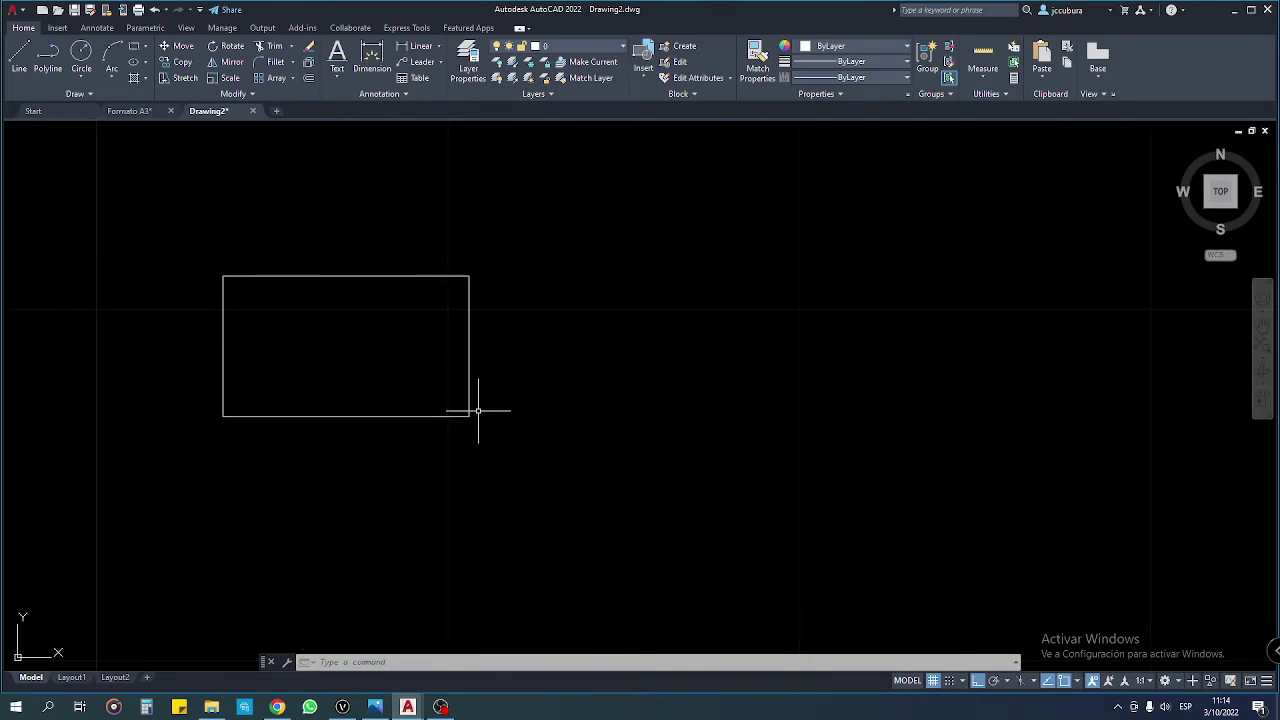
pyautogui.write('r')
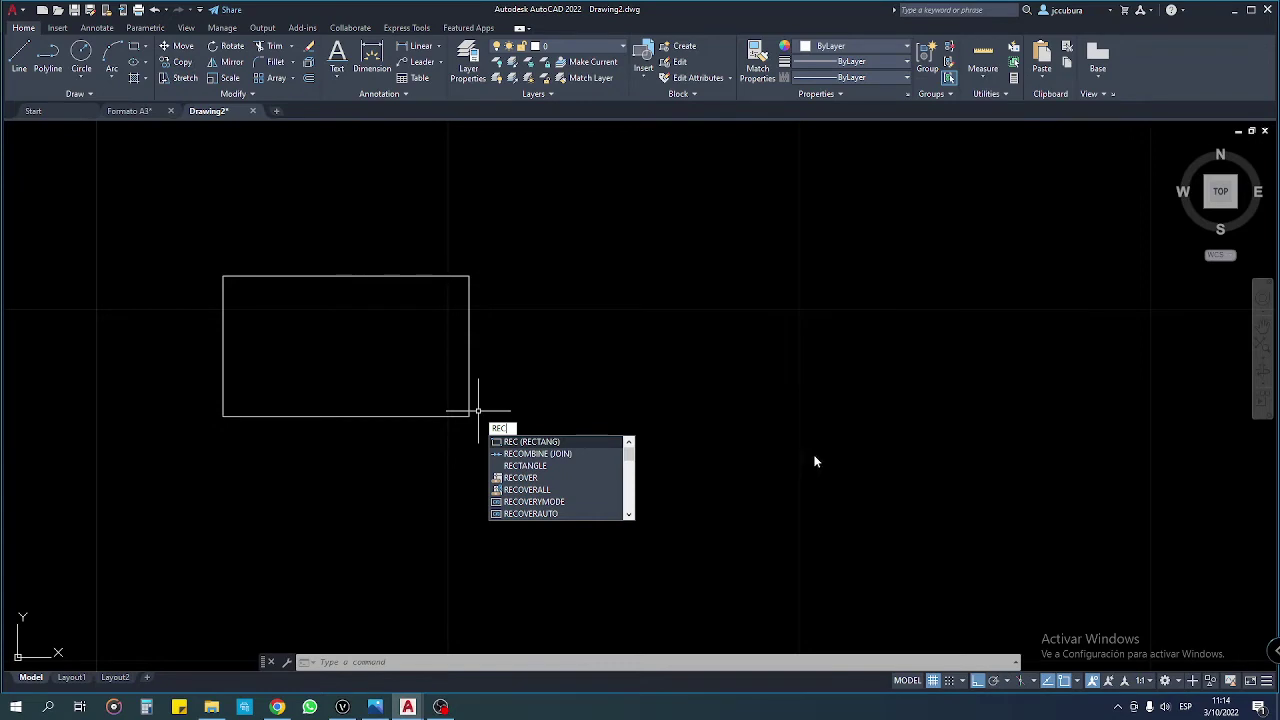
pyautogui.press('Return')
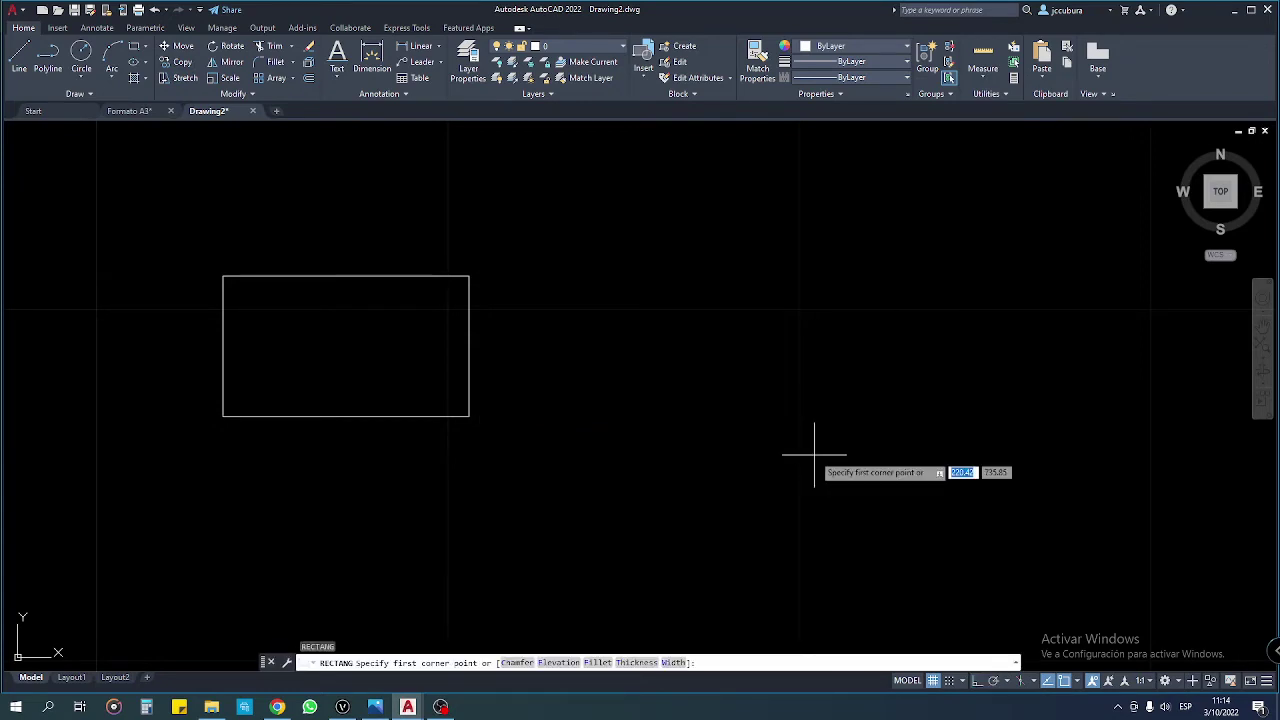
pyautogui.moveTo(746, 423); pyautogui.dragTo(836, 278, button='middle')
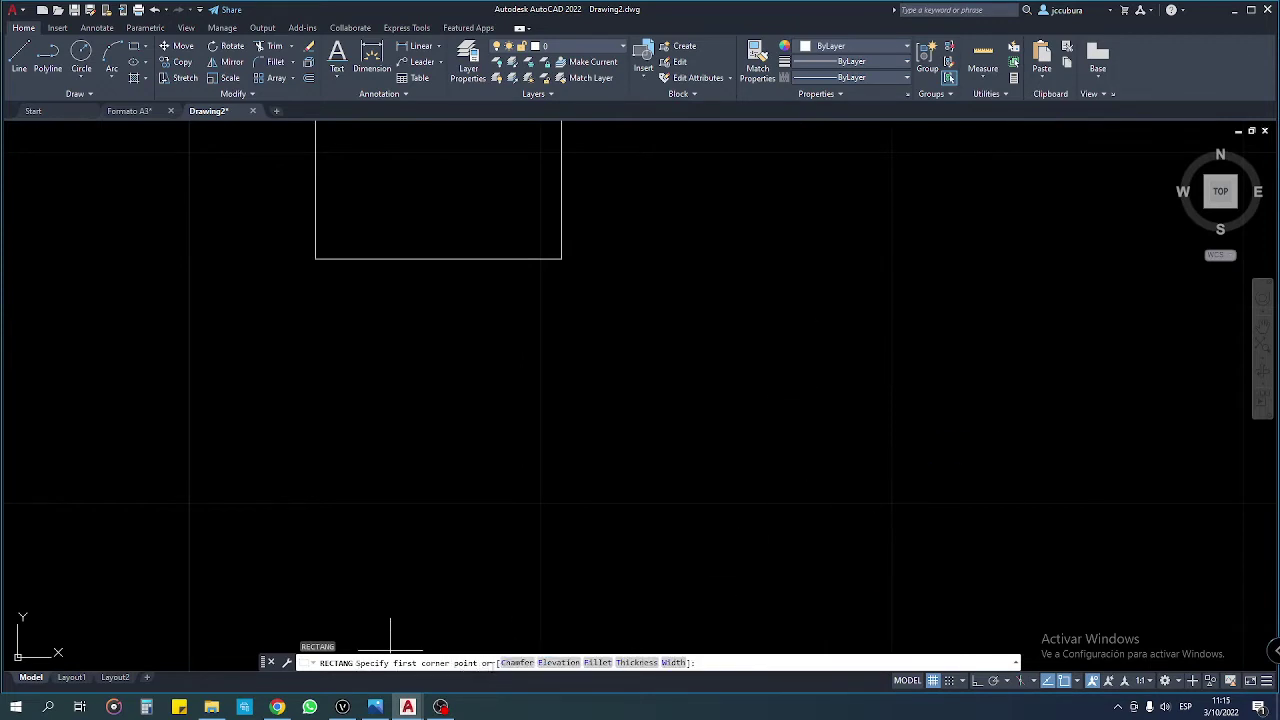
pyautogui.click(319, 395)
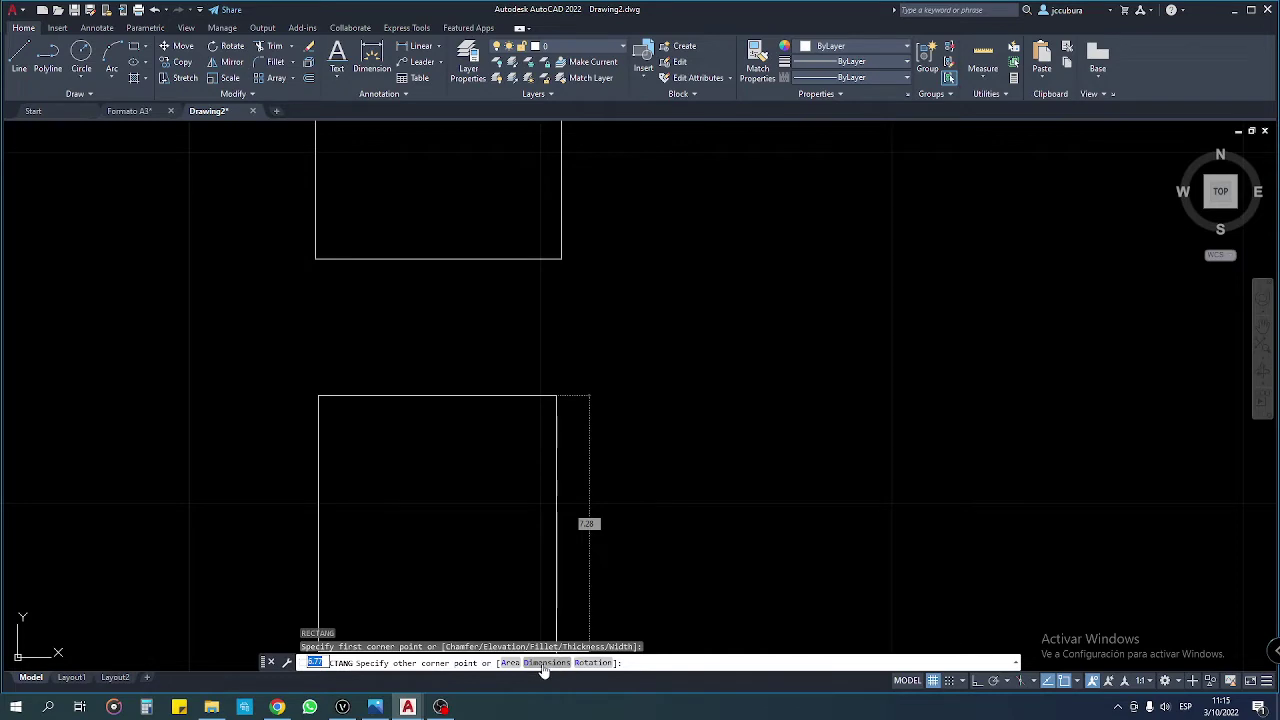
# Step: Give the rectangle dimensions 7 by 4 and place it
pyautogui.write('D')
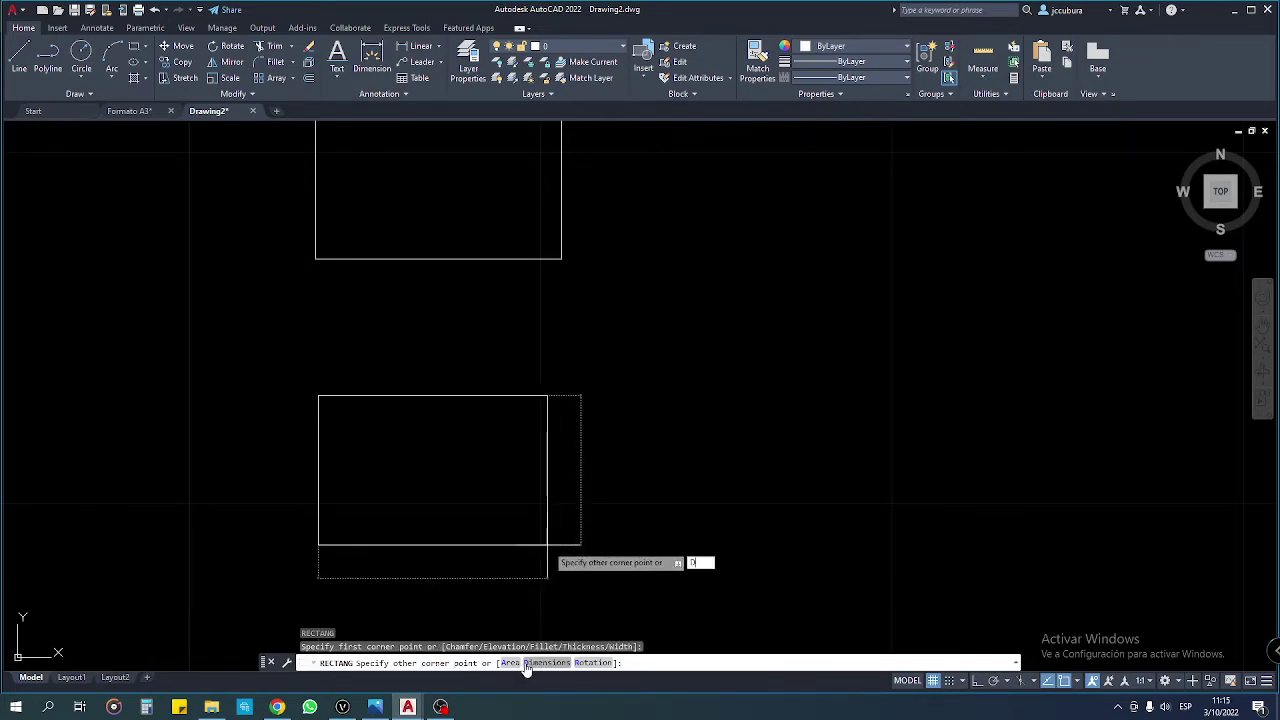
pyautogui.press('Return')
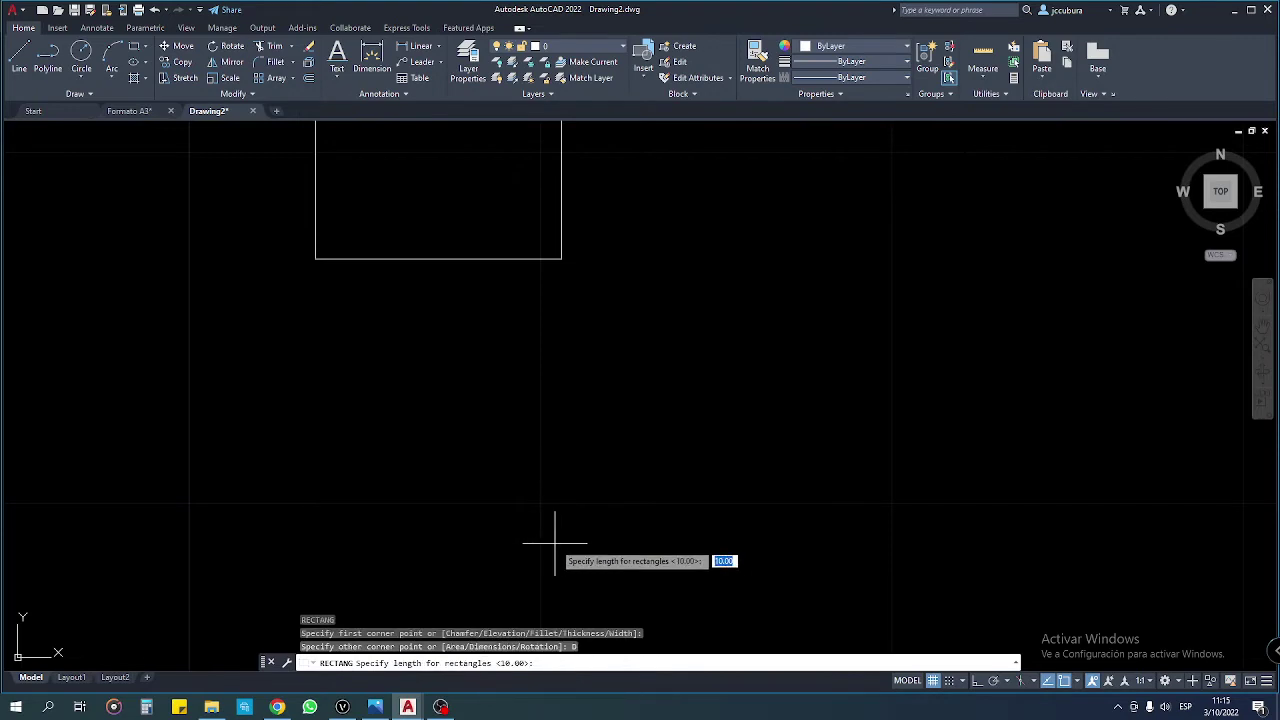
pyautogui.moveTo(557, 543); pyautogui.dragTo(566, 535, button='middle')
pyautogui.write('7')
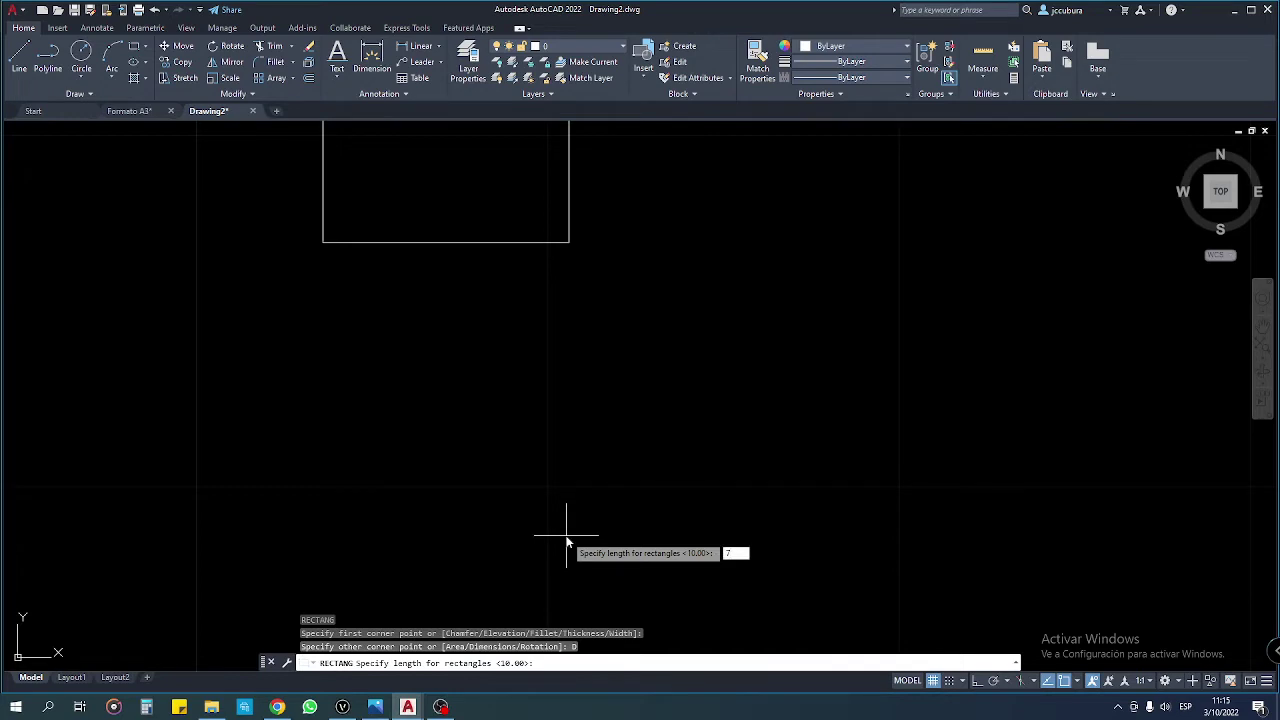
pyautogui.press('Return')
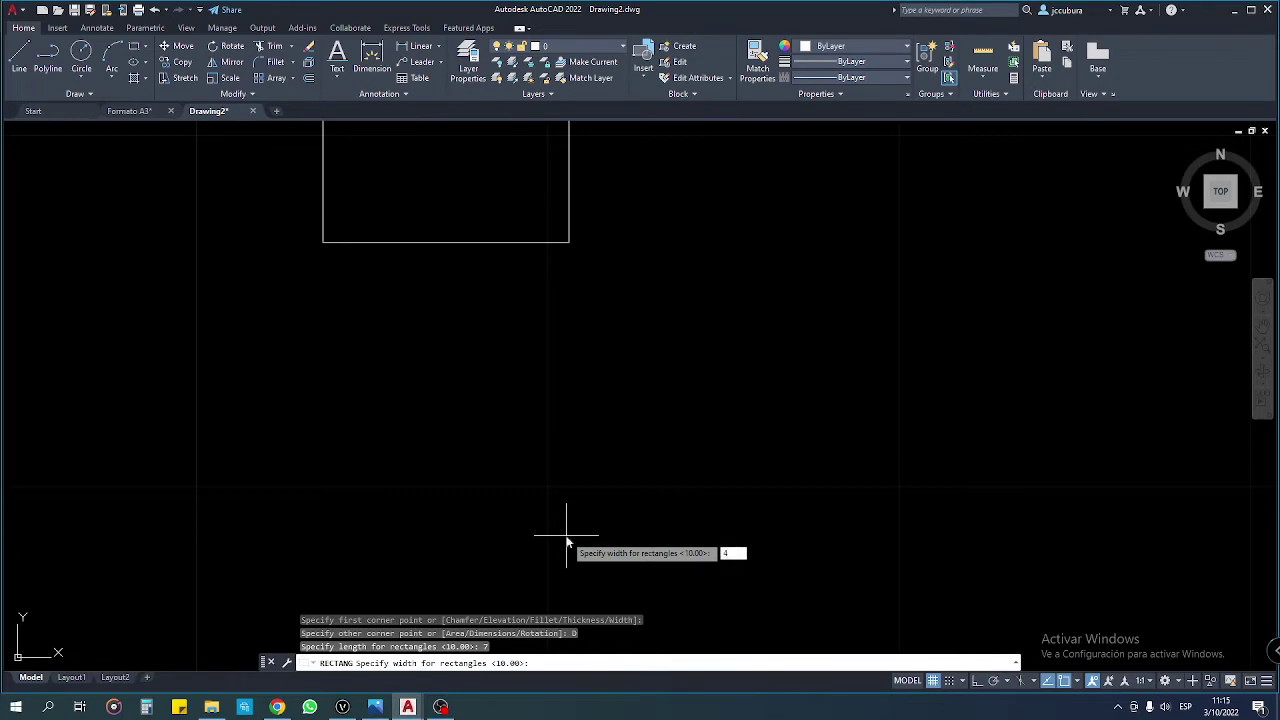
pyautogui.press('Return')
pyautogui.moveTo(560, 543); pyautogui.dragTo(660, 510, button='middle')
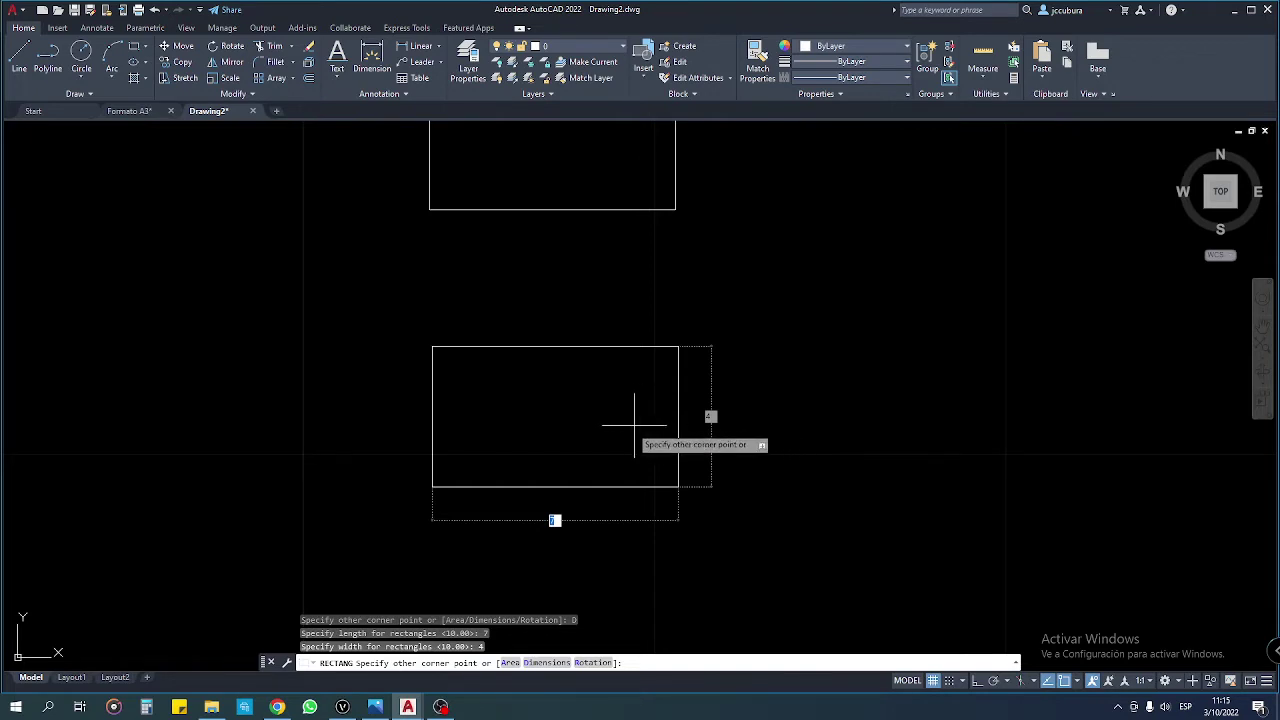
pyautogui.click(638, 424)
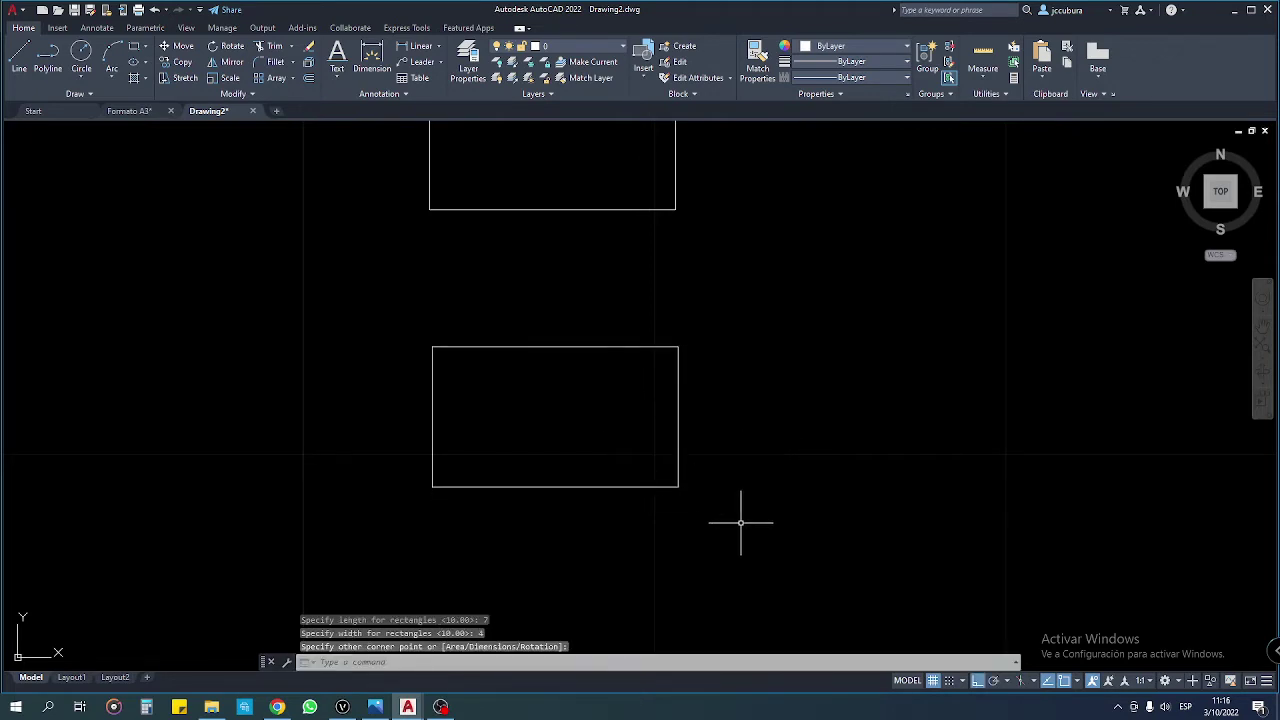
pyautogui.moveTo(743, 520); pyautogui.dragTo(728, 466, button='middle')
pyautogui.scroll(-2, 715, 452)
pyautogui.scroll(-2, 715, 452)
# Step: Delete the top rectangle, leaving one 7 × 4 rectangle in the drawing
pyautogui.click(696, 298)
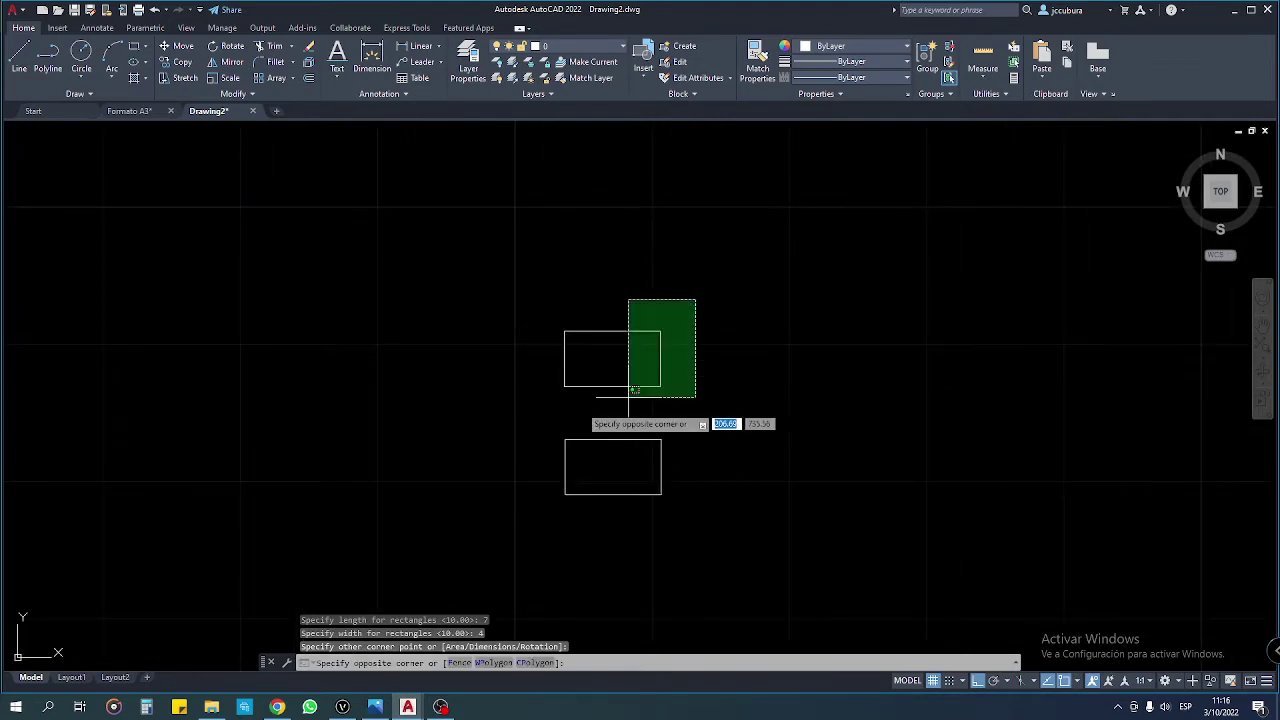
pyautogui.click(540, 438)
pyautogui.press('Delete')
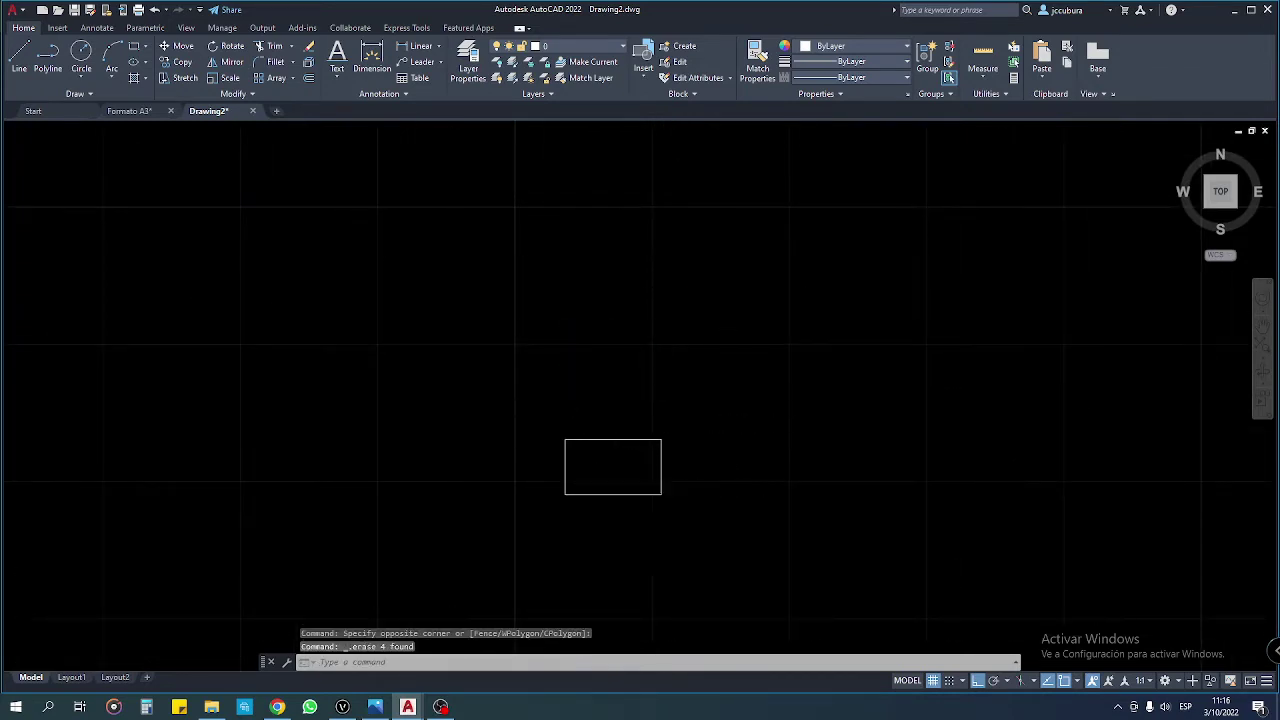
pyautogui.scroll(4, 660, 475)
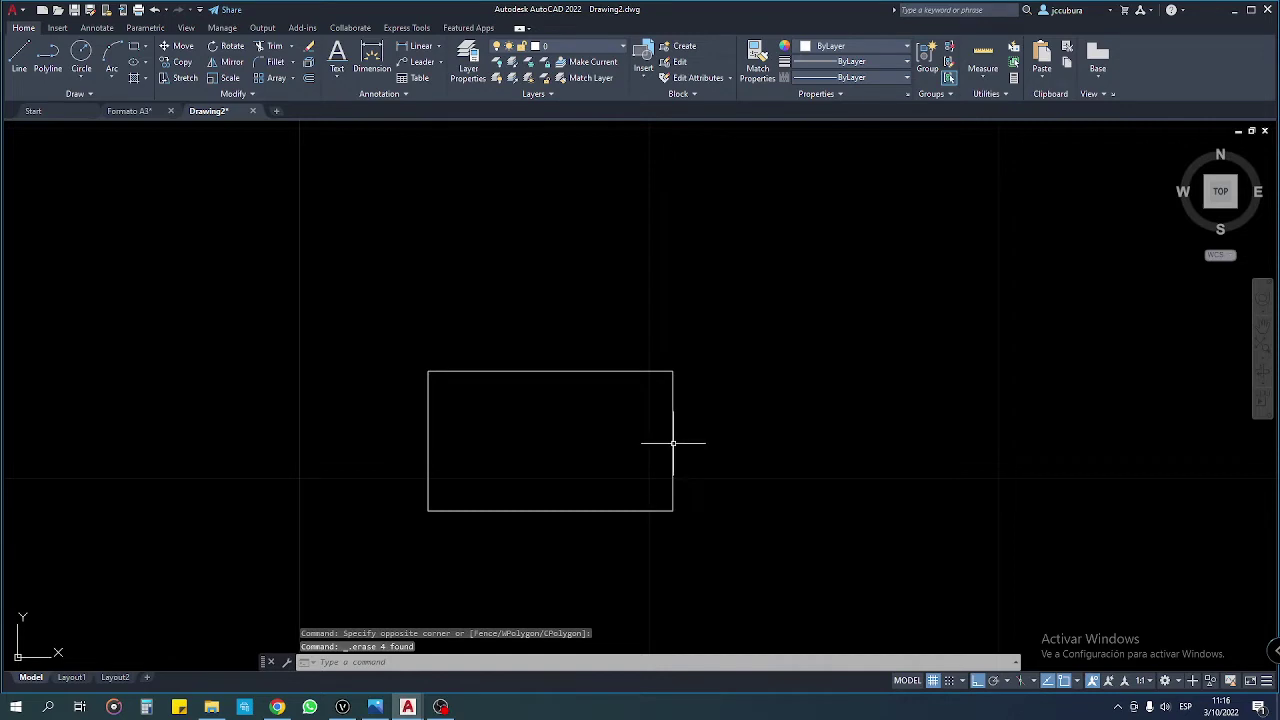
# Step: Select the remaining rectangle and bring it up and zoomed into view
pyautogui.click(672, 442)
pyautogui.press('Escape')
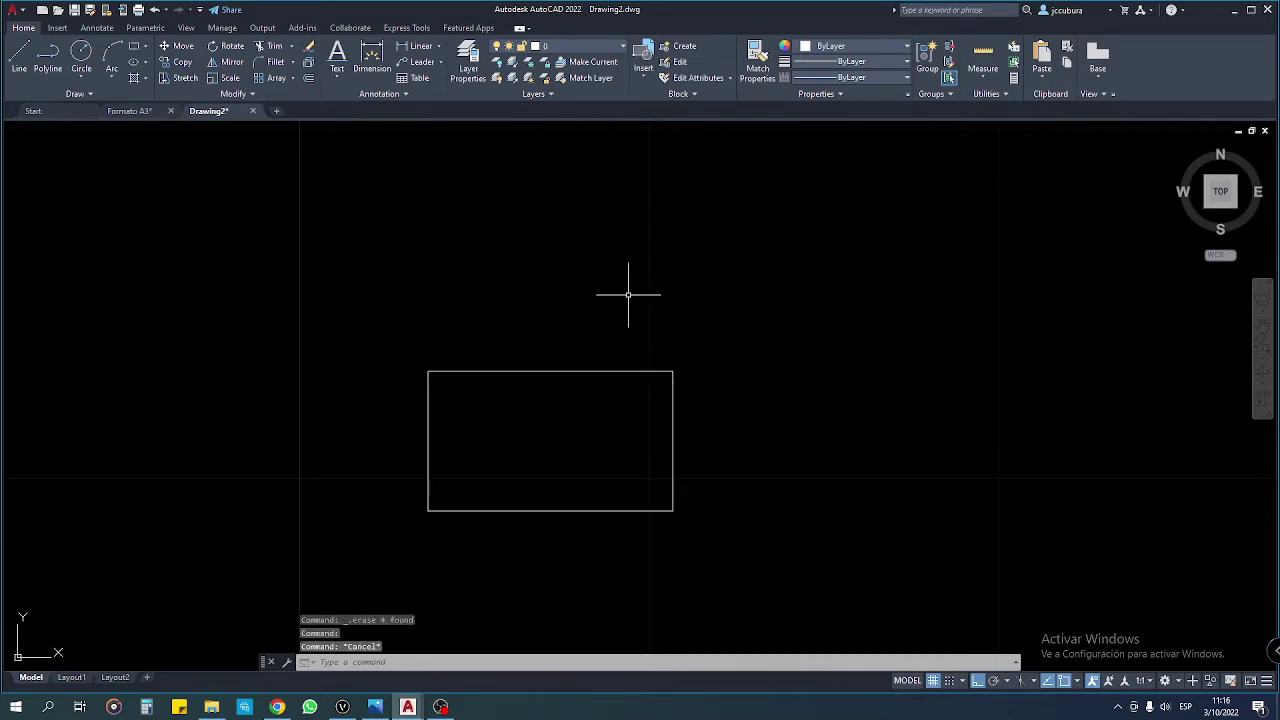
pyautogui.moveTo(620, 360); pyautogui.dragTo(622, 330, button='middle')
pyautogui.scroll(2, 563, 338)
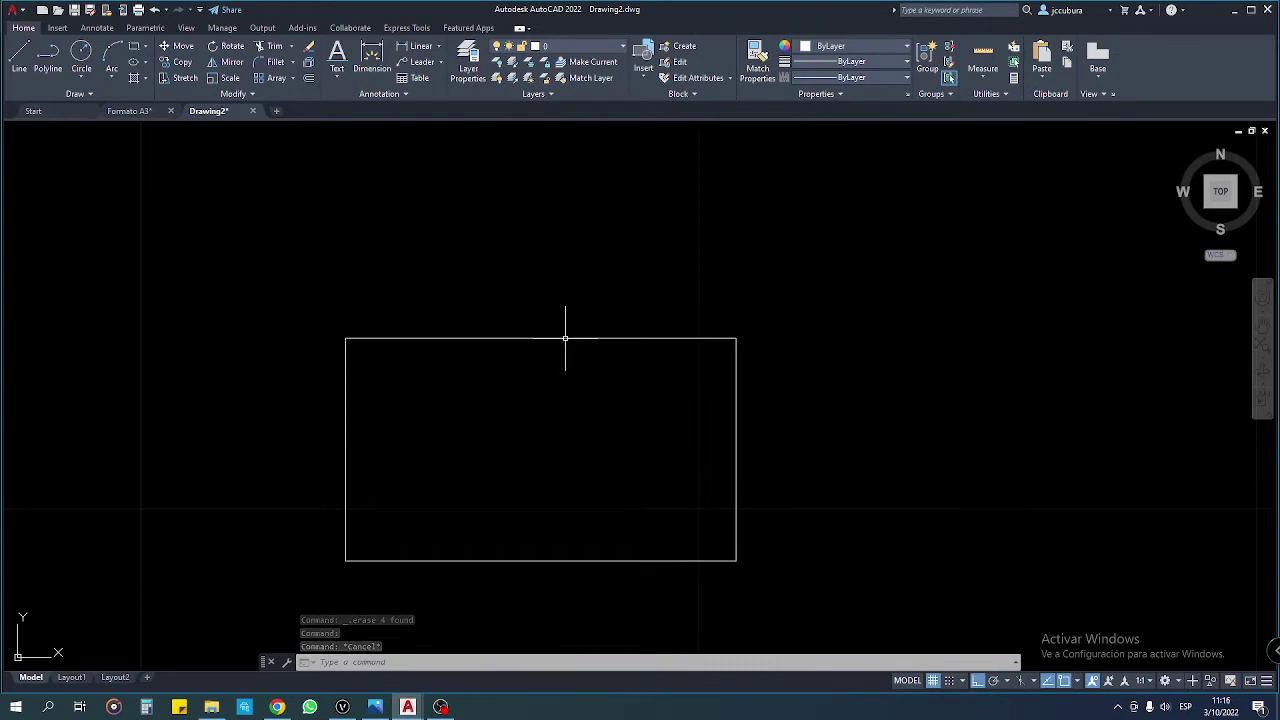
pyautogui.click(563, 339)
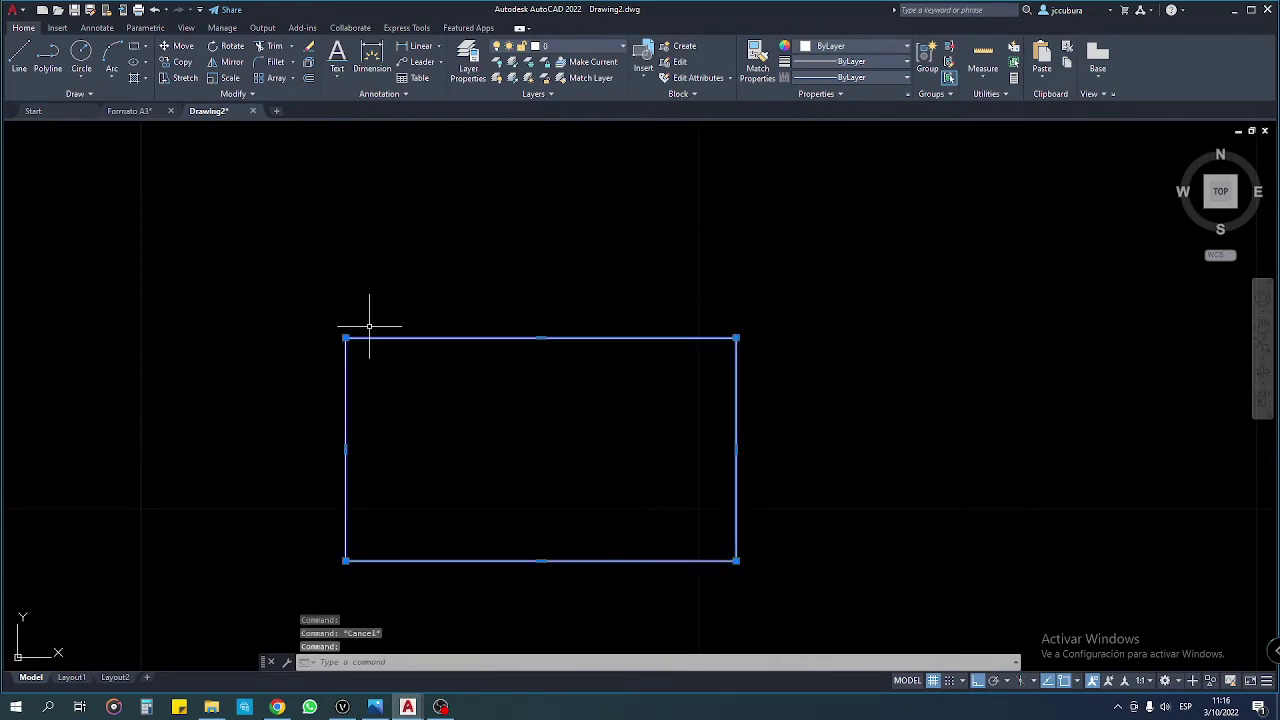
pyautogui.press('Escape')
pyautogui.click(333, 309)
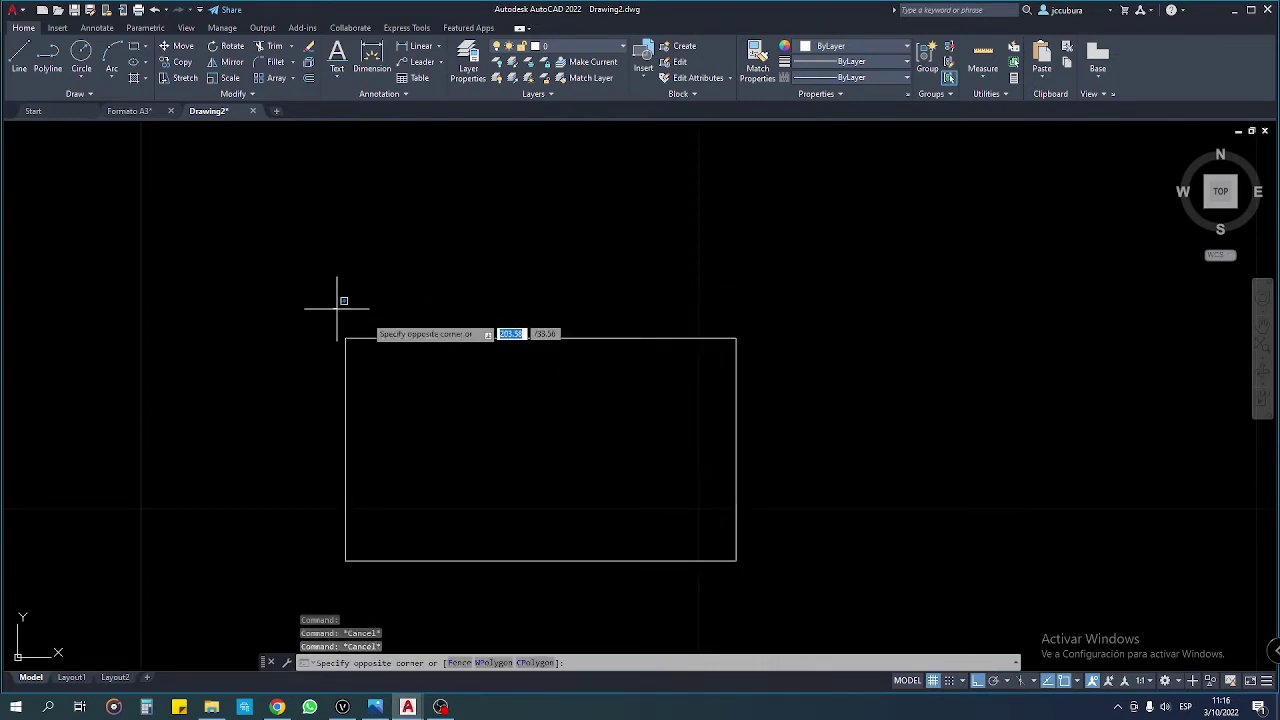
pyautogui.click(765, 363)
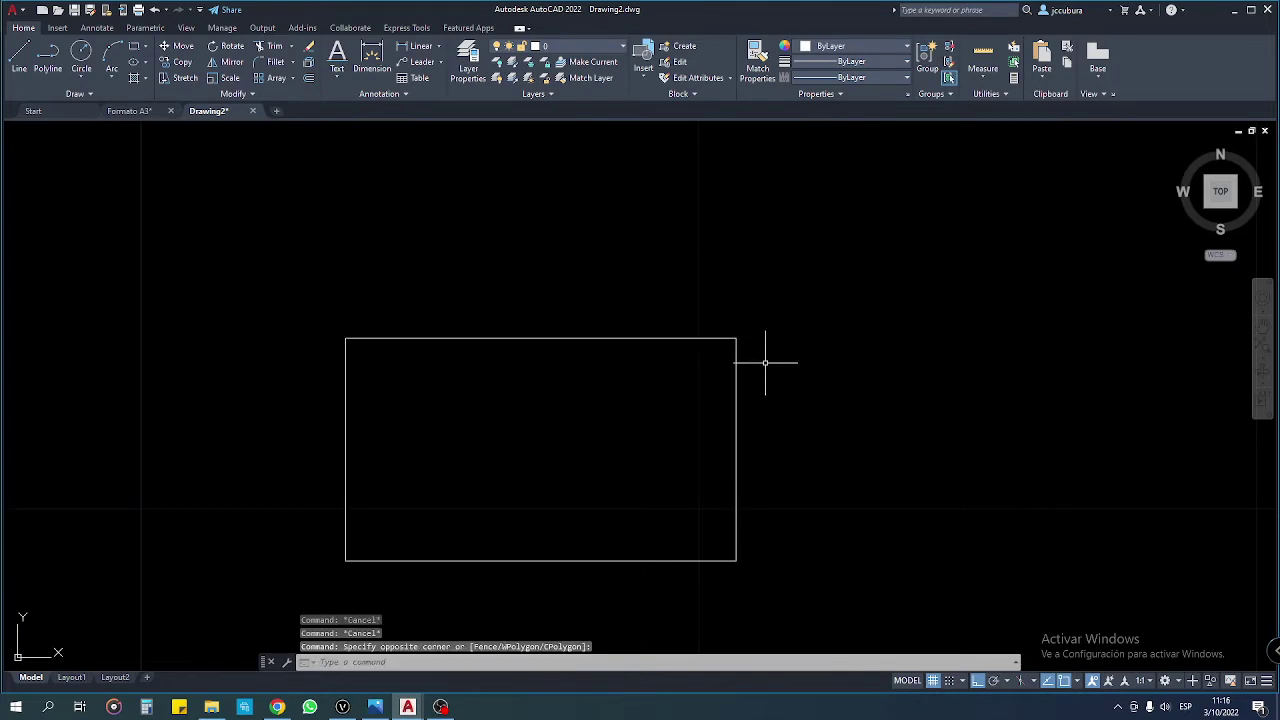
# Step: Try a few empty selection windows, then enter EX to bring up EXPLODE
pyautogui.click(317, 594)
pyautogui.click(384, 284)
pyautogui.click(716, 299)
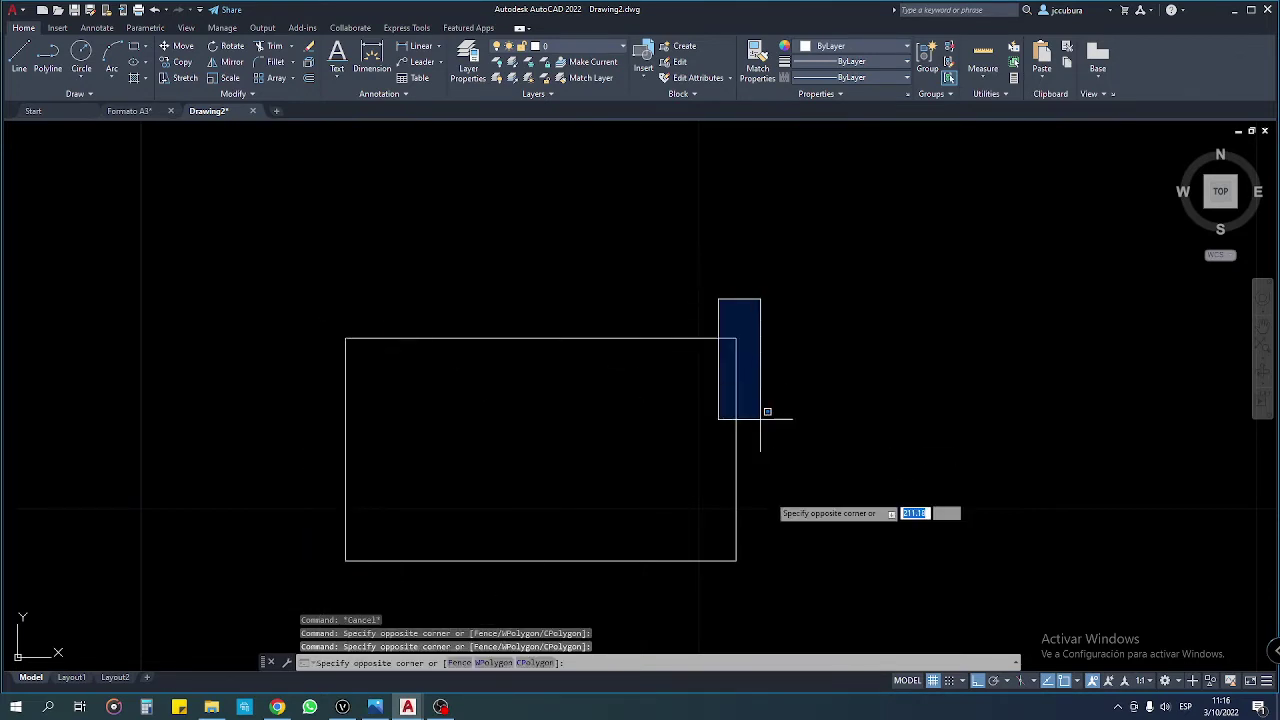
pyautogui.click(780, 550)
pyautogui.press('Escape')
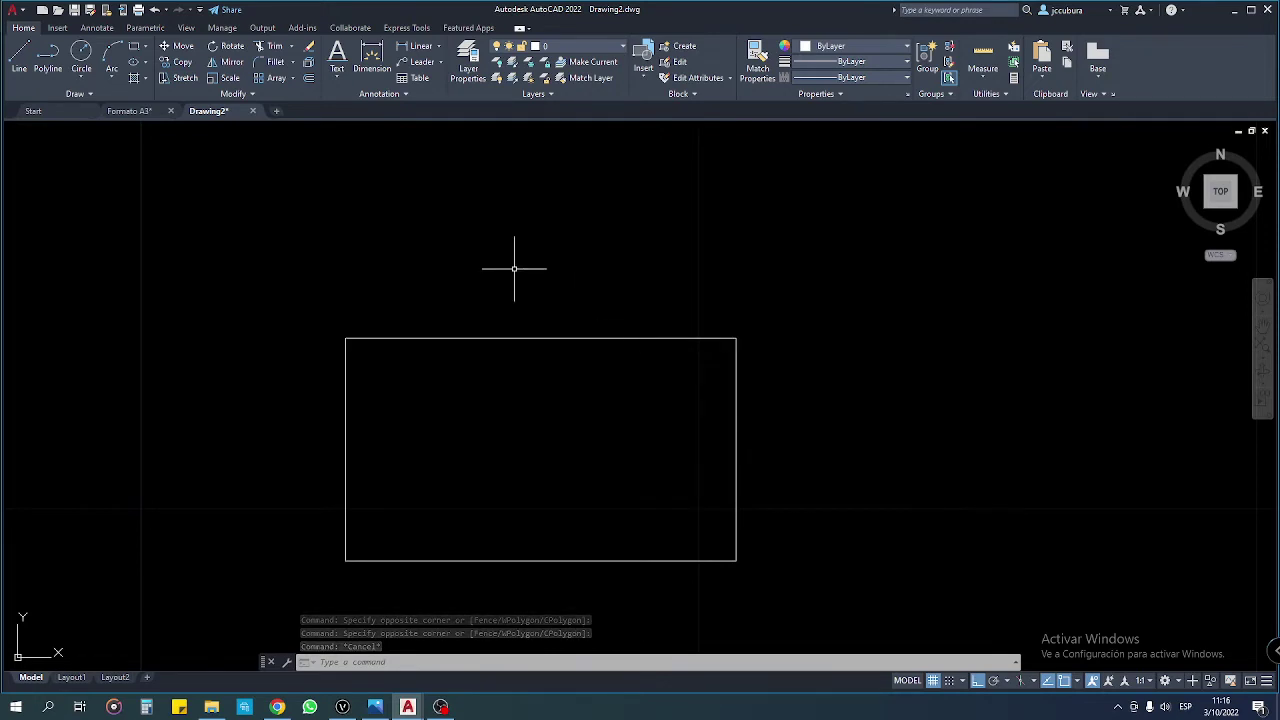
pyautogui.write('EXPL')
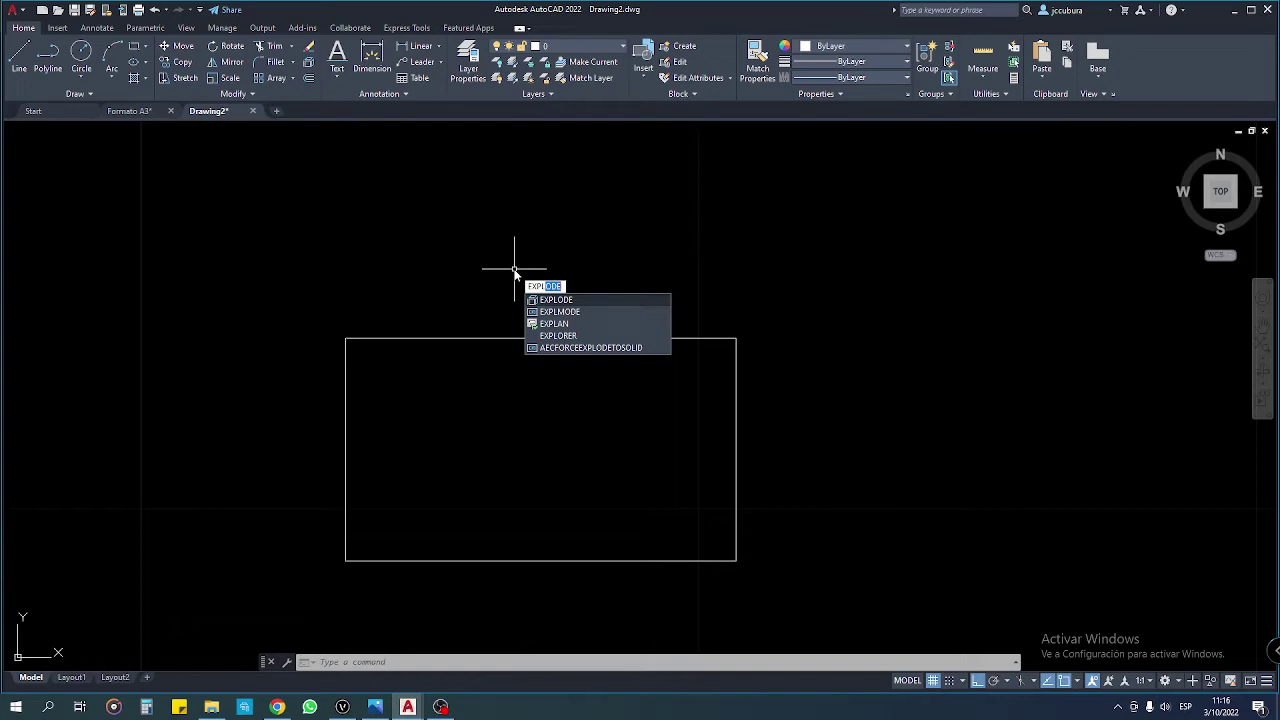
pyautogui.press('Return')
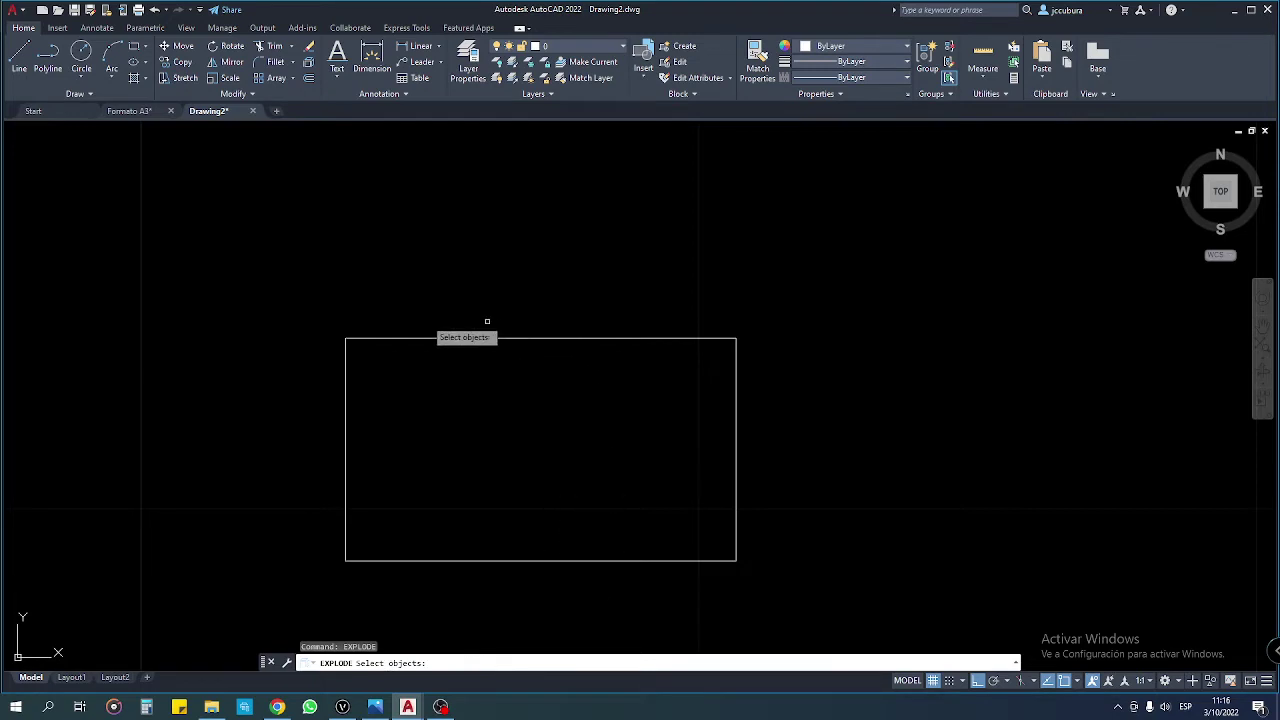
pyautogui.press('Escape')
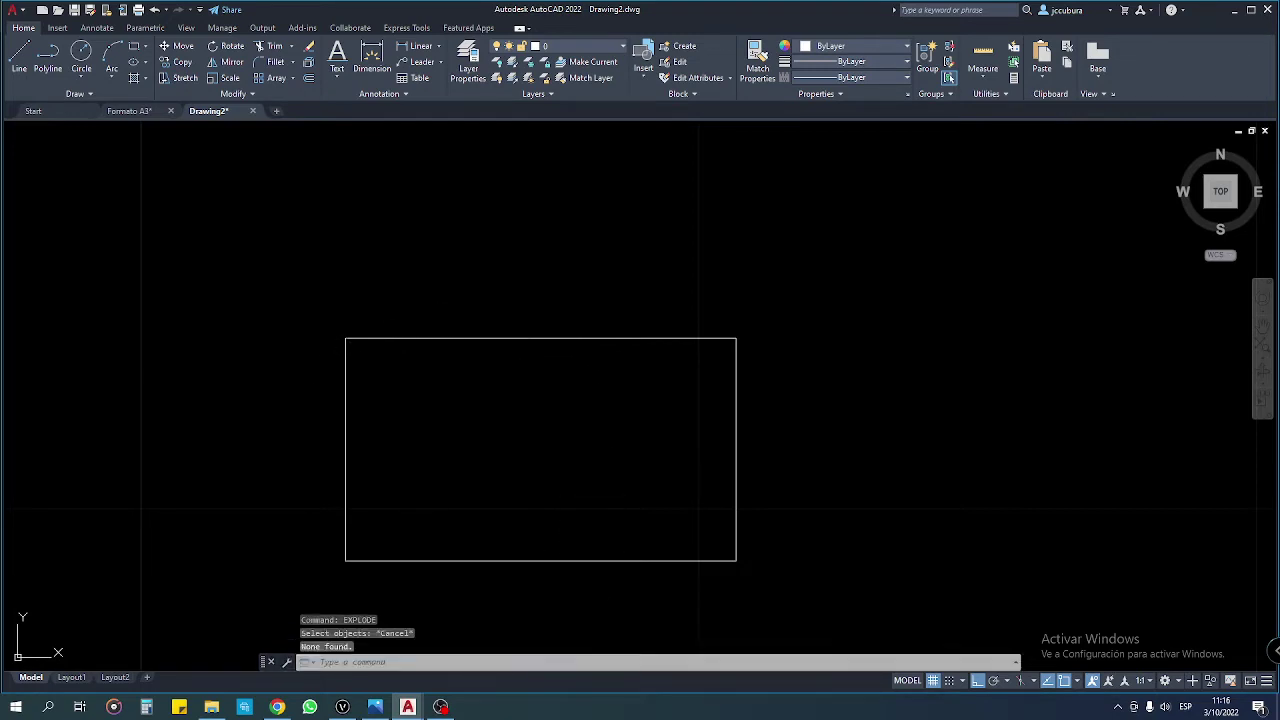
pyautogui.click(442, 338)
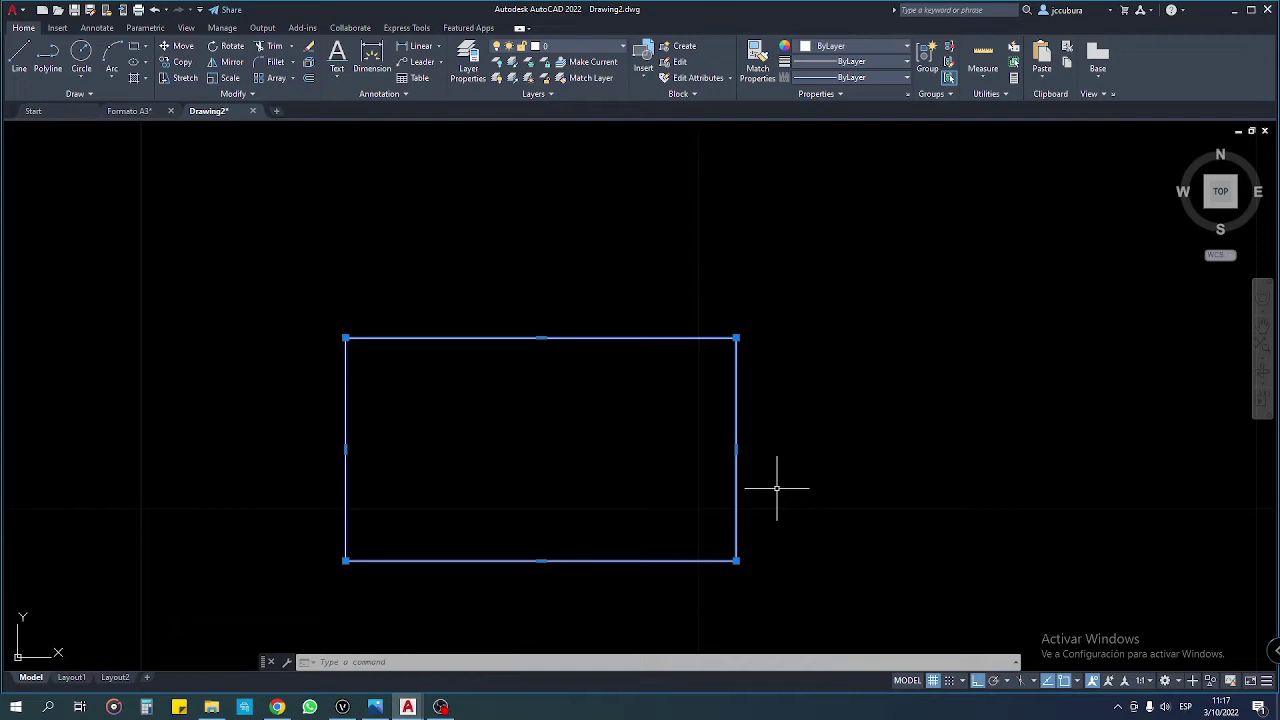
pyautogui.click(512, 300)
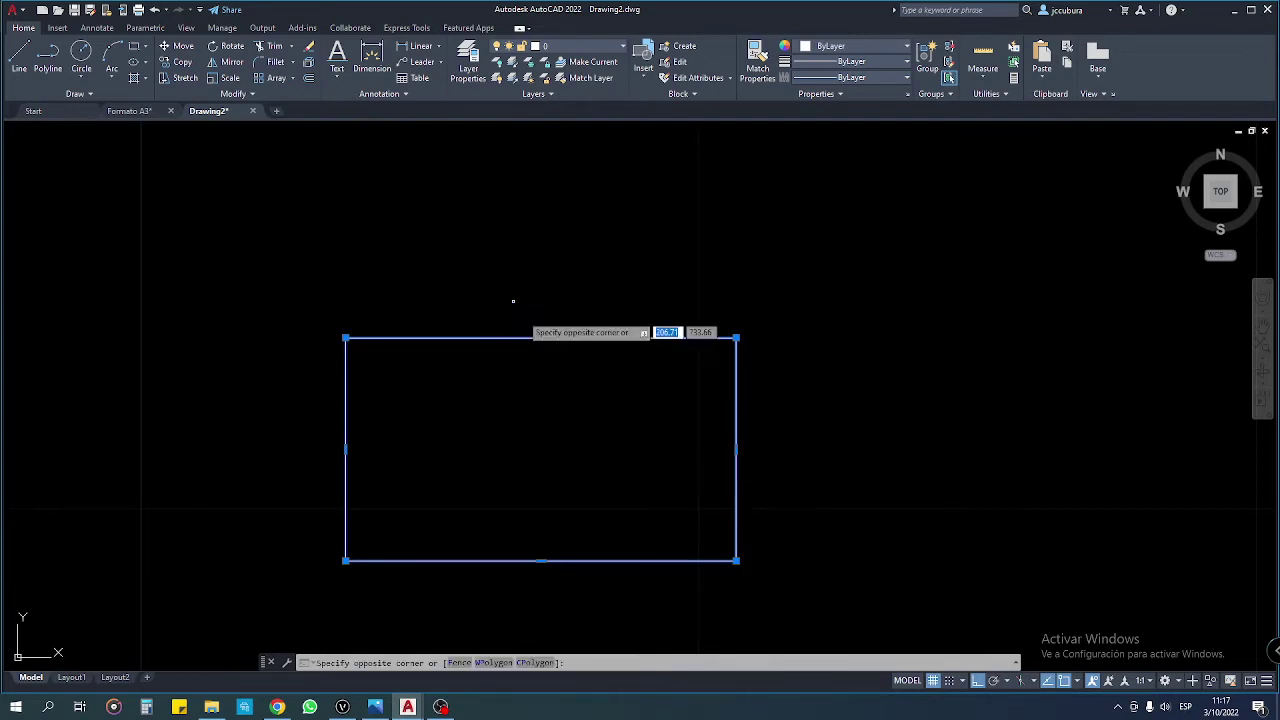
pyautogui.click(557, 360)
pyautogui.click(772, 429)
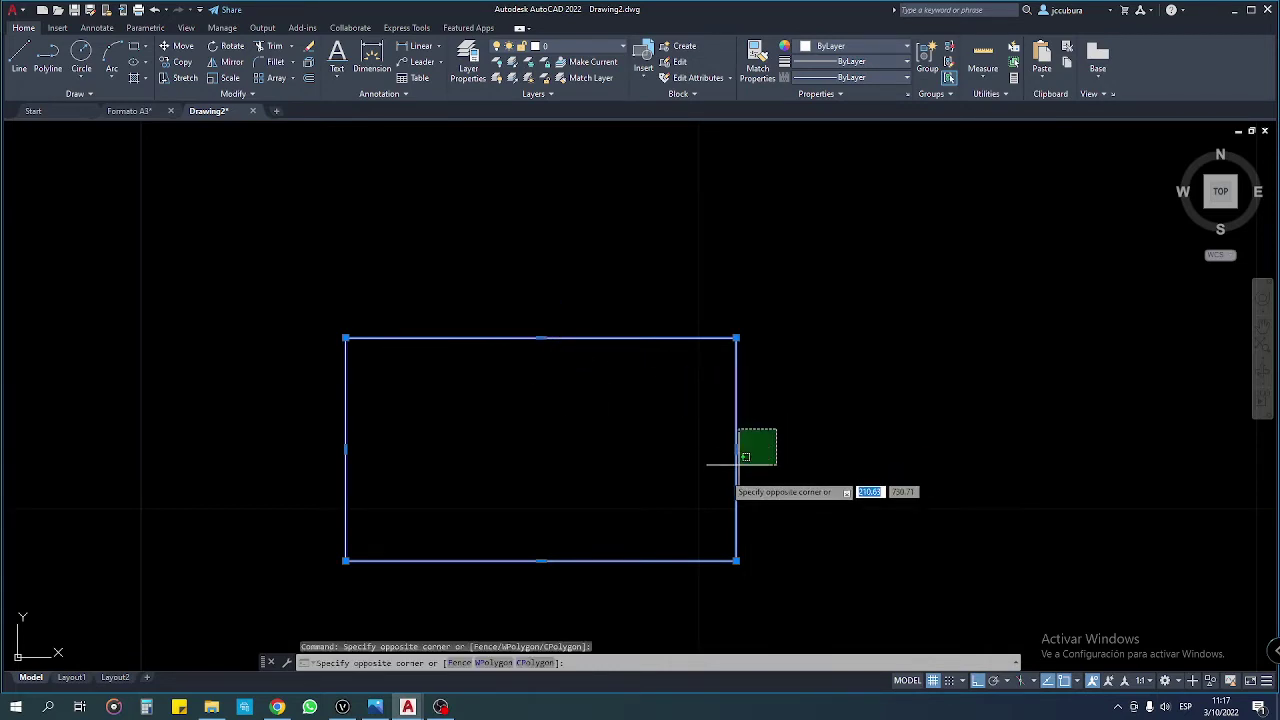
pyautogui.click(706, 480)
pyautogui.press('Escape')
pyautogui.press('Escape')
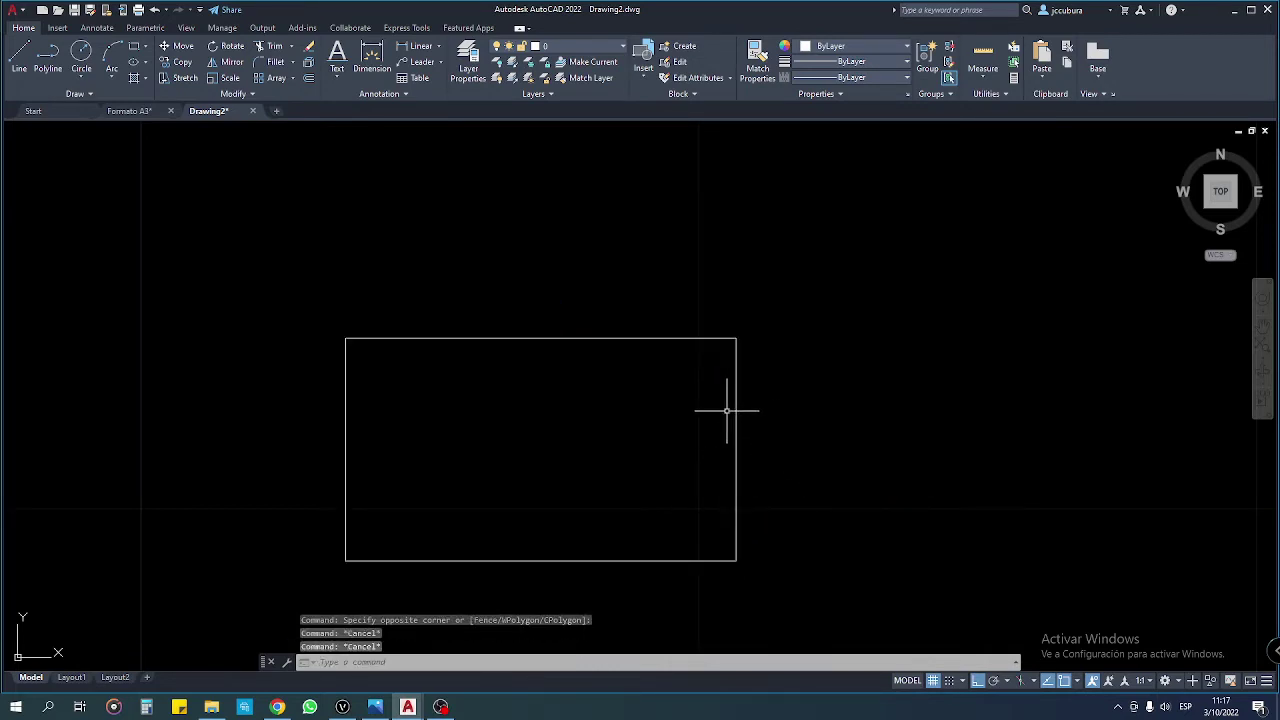
pyautogui.click(734, 409)
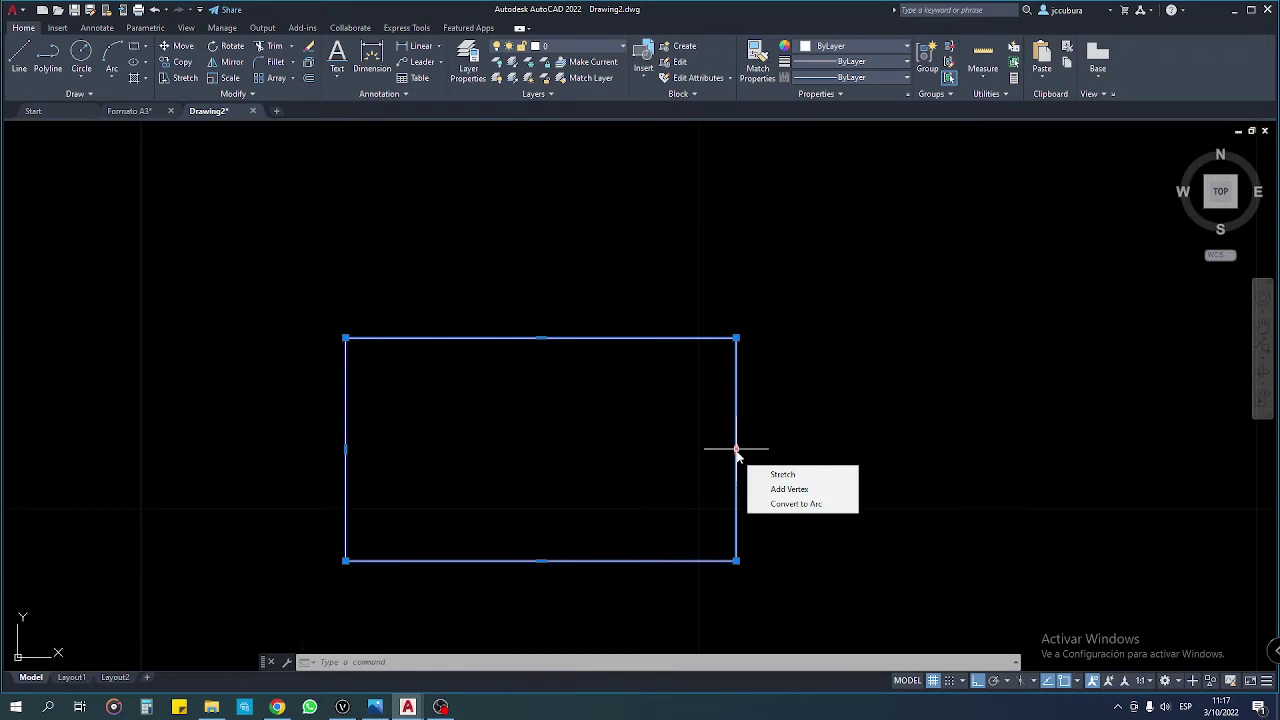
pyautogui.click(736, 449)
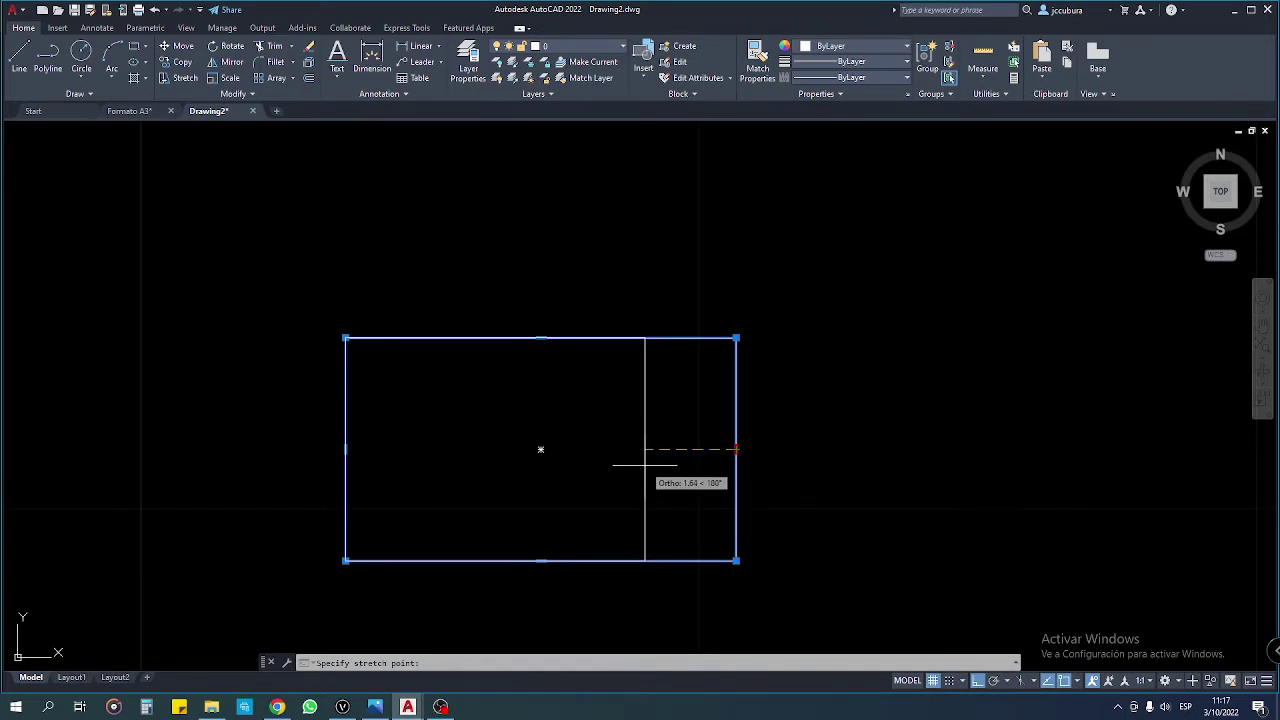
pyautogui.write('2')
pyautogui.press('Return')
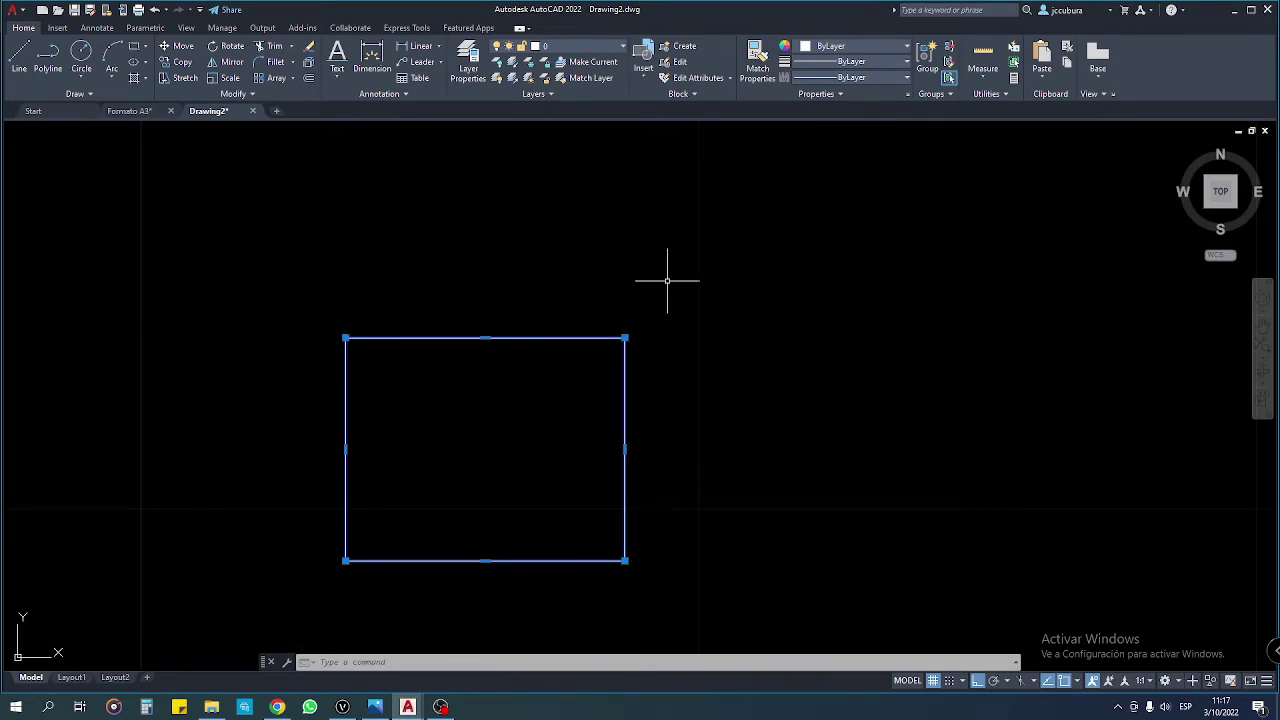
pyautogui.hotkey('ctrl', 'z')
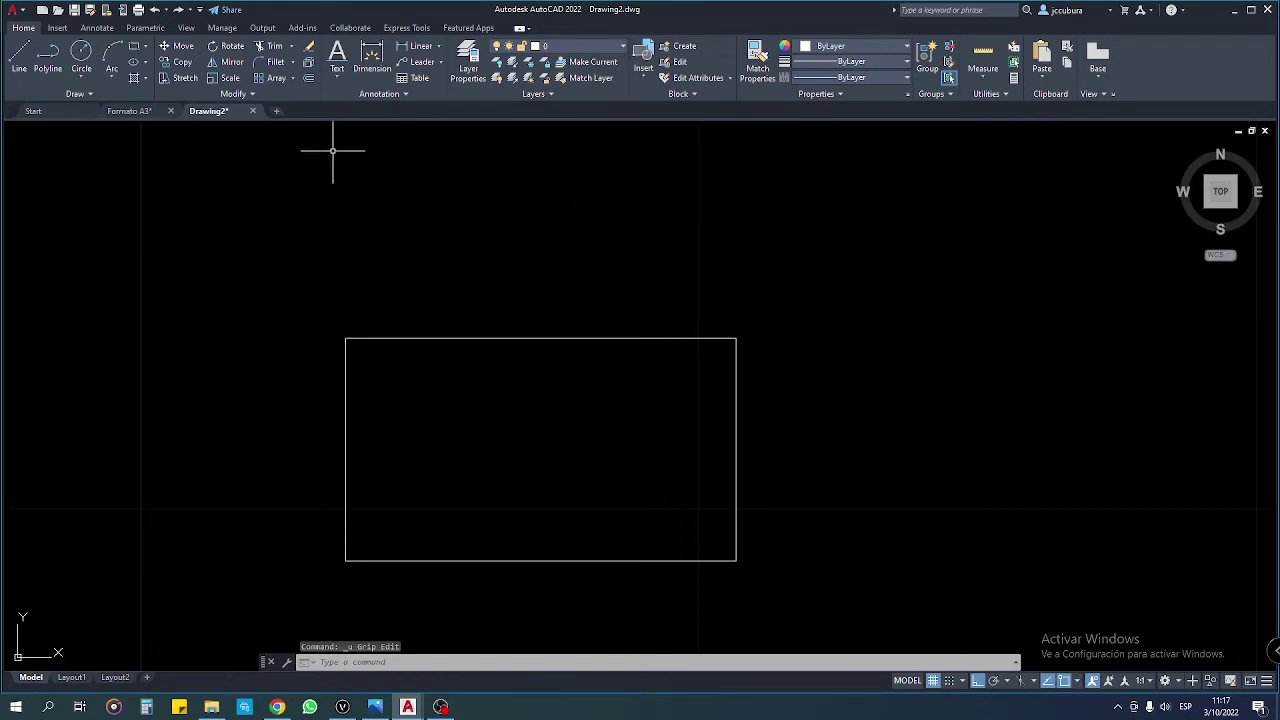
# Step: Explode the rectangle into separate lines
pyautogui.write('fl')
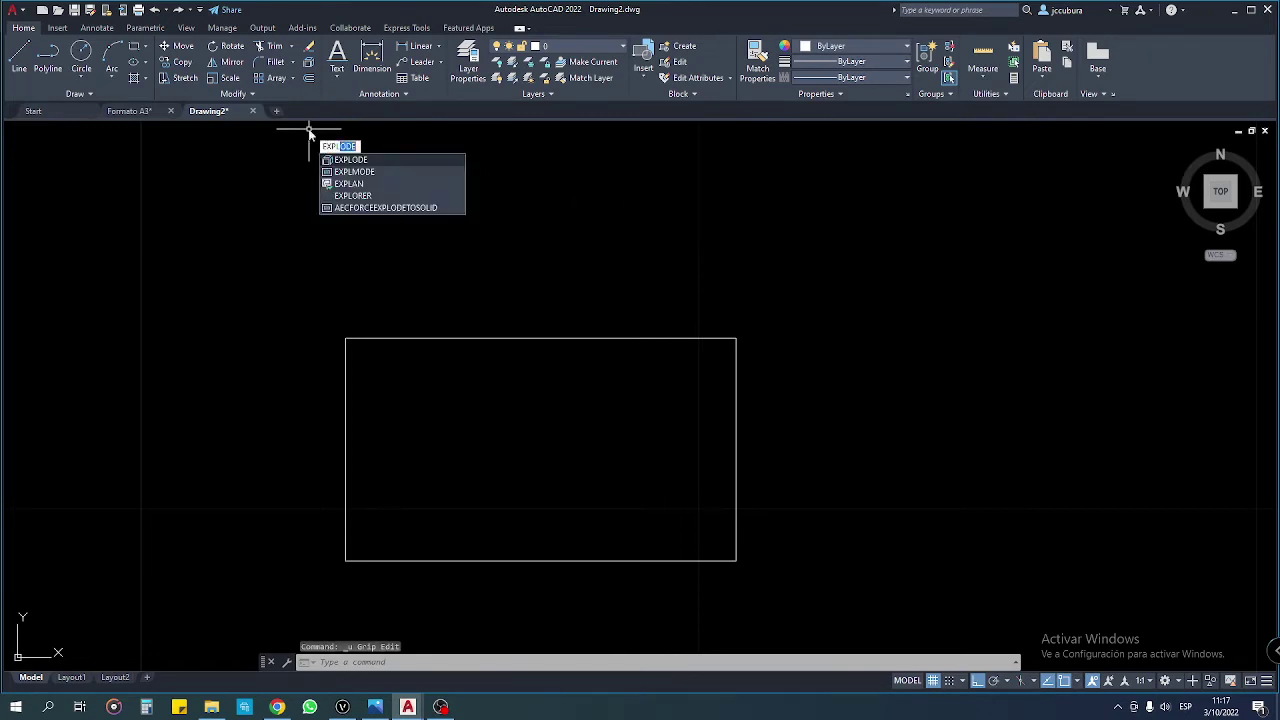
pyautogui.press('Return')
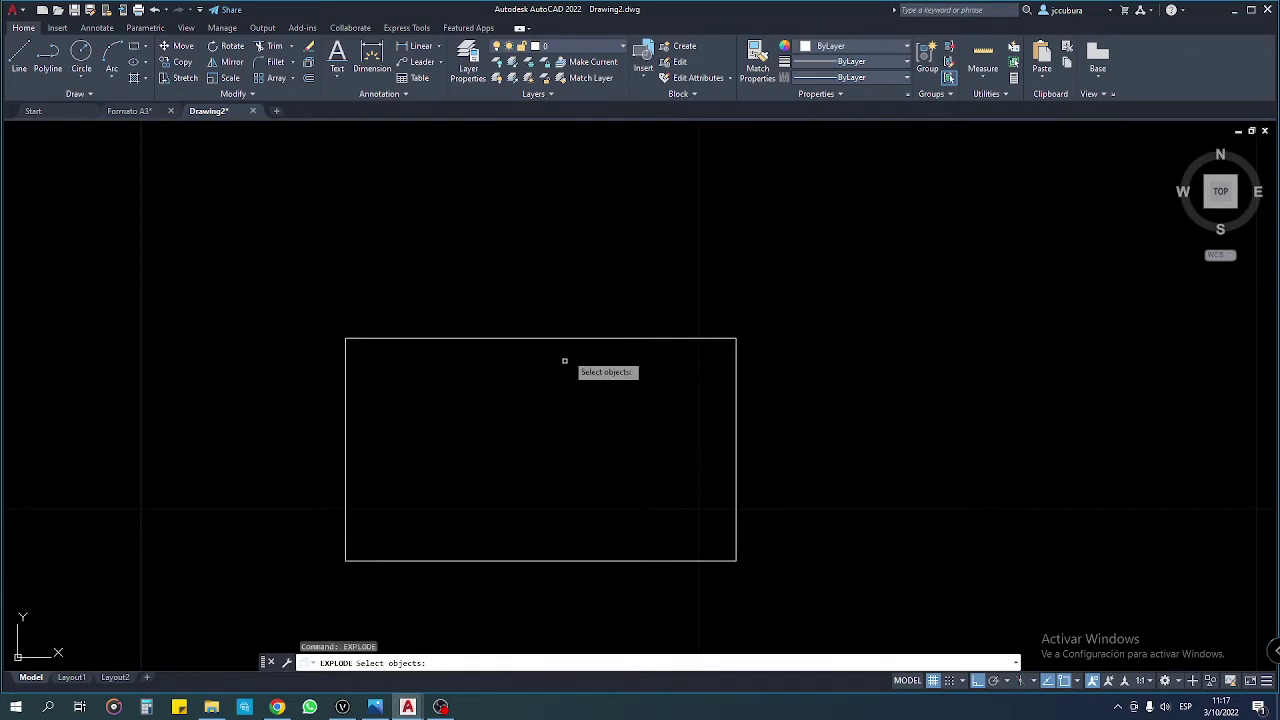
pyautogui.click(555, 337)
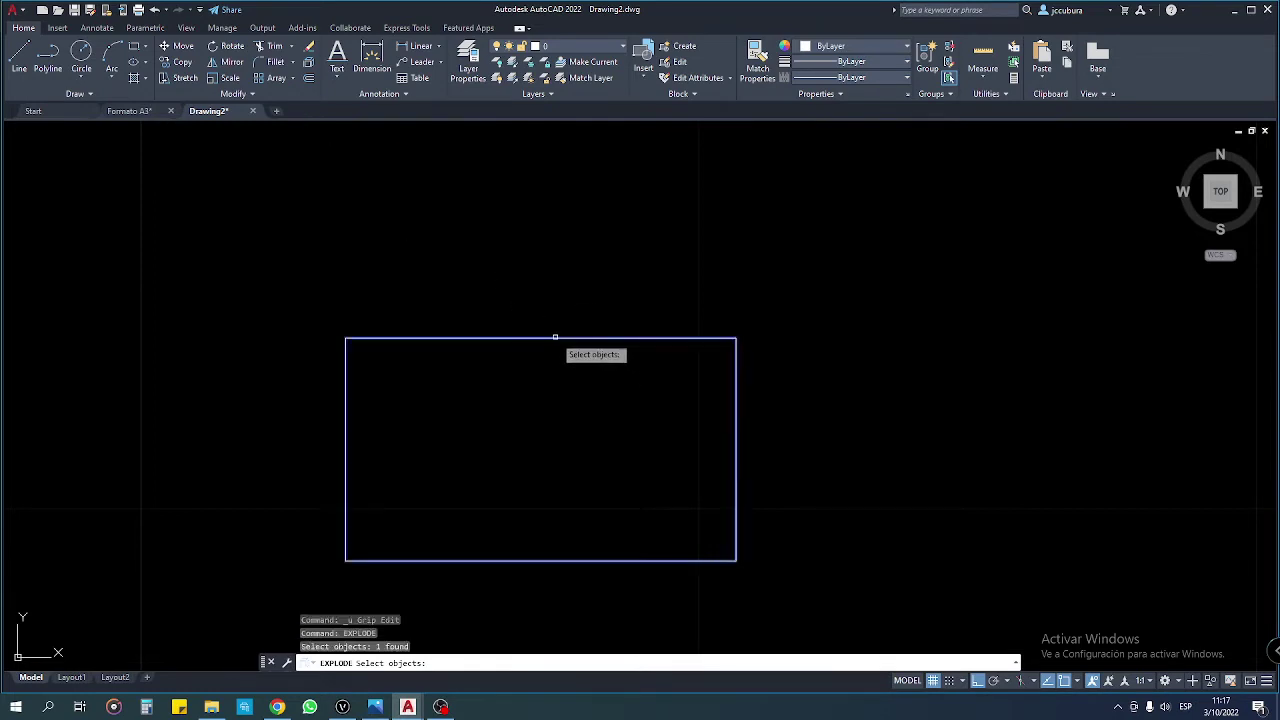
pyautogui.press('Return')
pyautogui.click(554, 338)
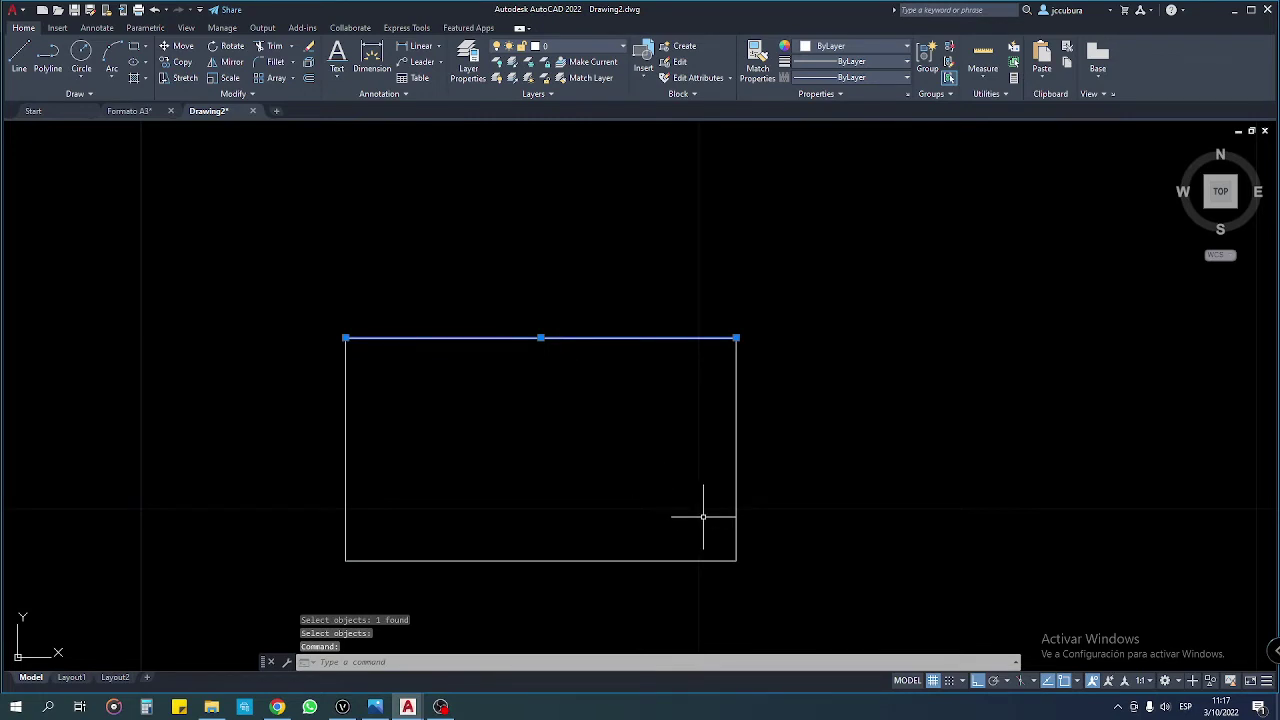
pyautogui.press('Escape')
pyautogui.press('Escape')
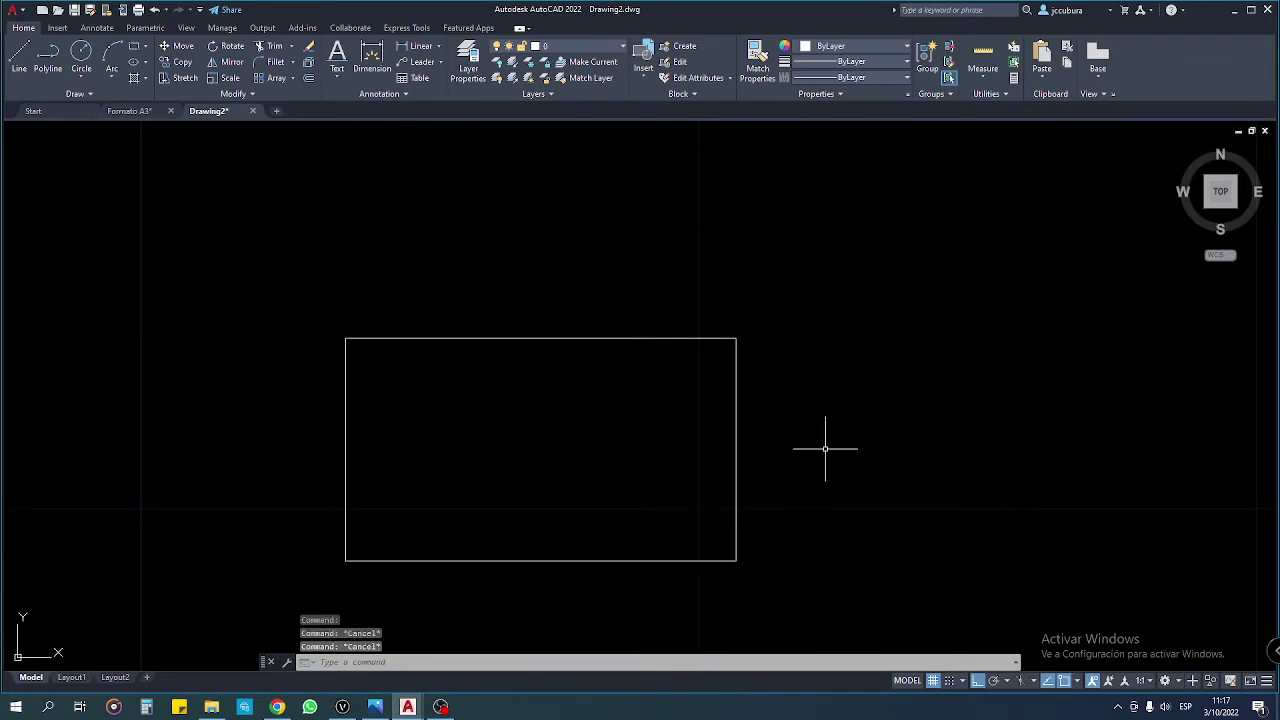
# Step: Draw a diagonal line with Ortho off from the top edge to the bottom-right corner
pyautogui.write('l')
pyautogui.press('Return')
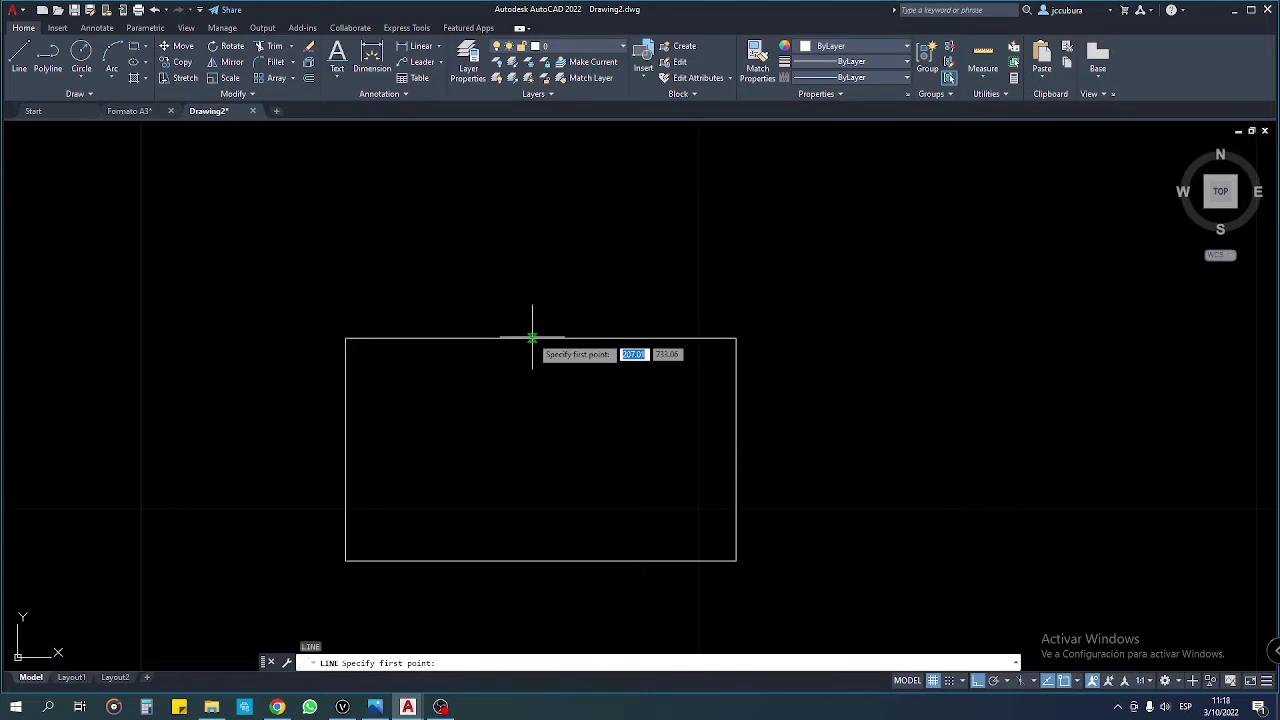
pyautogui.click(532, 338)
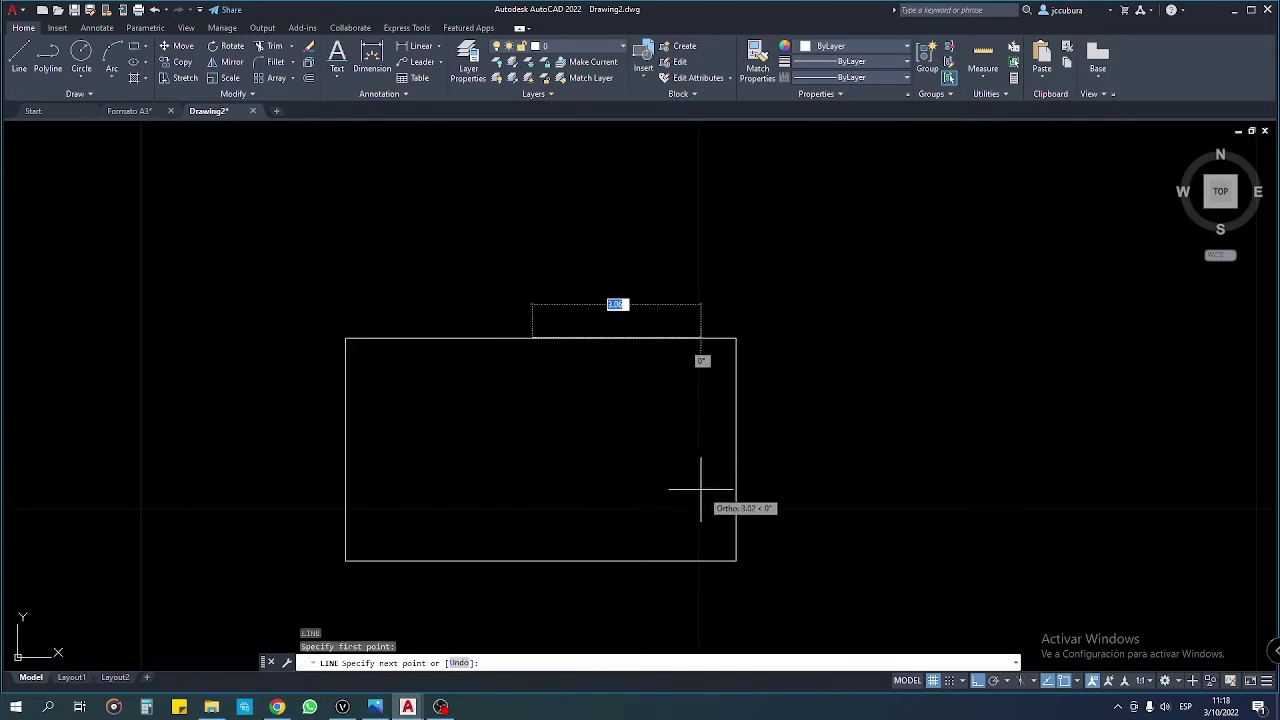
pyautogui.click(969, 680)
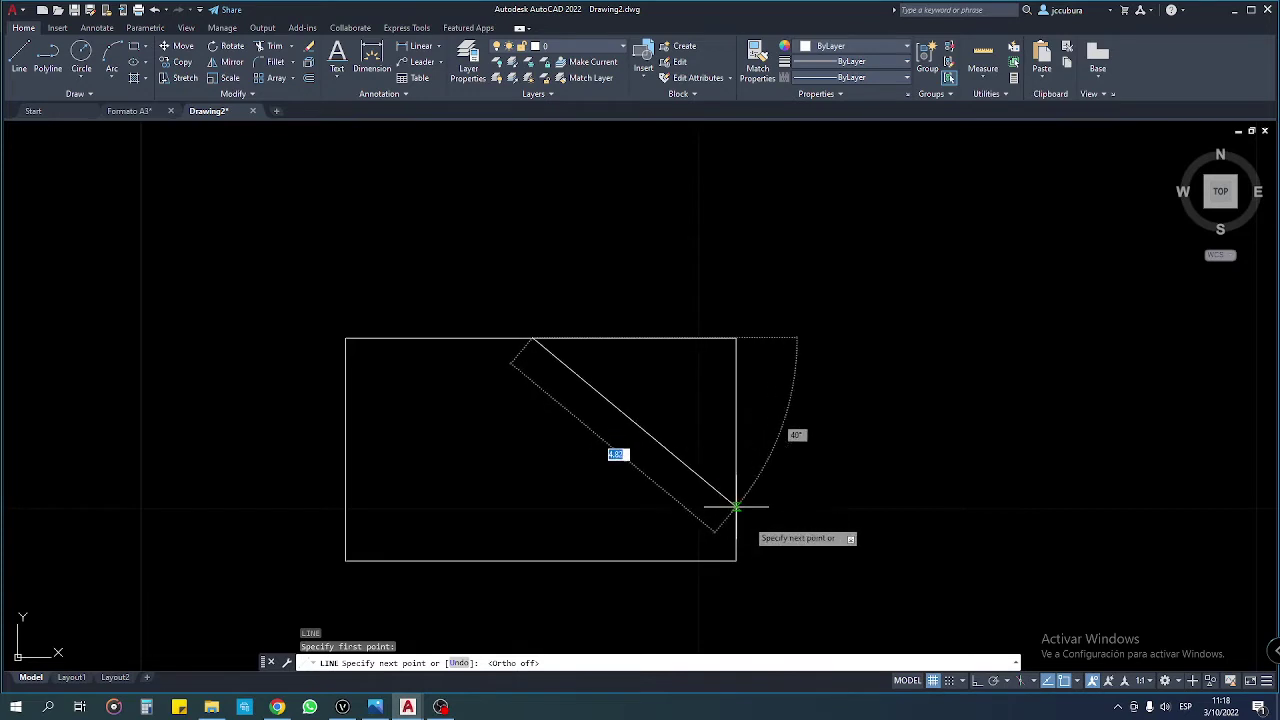
pyautogui.click(736, 561)
pyautogui.press('Return')
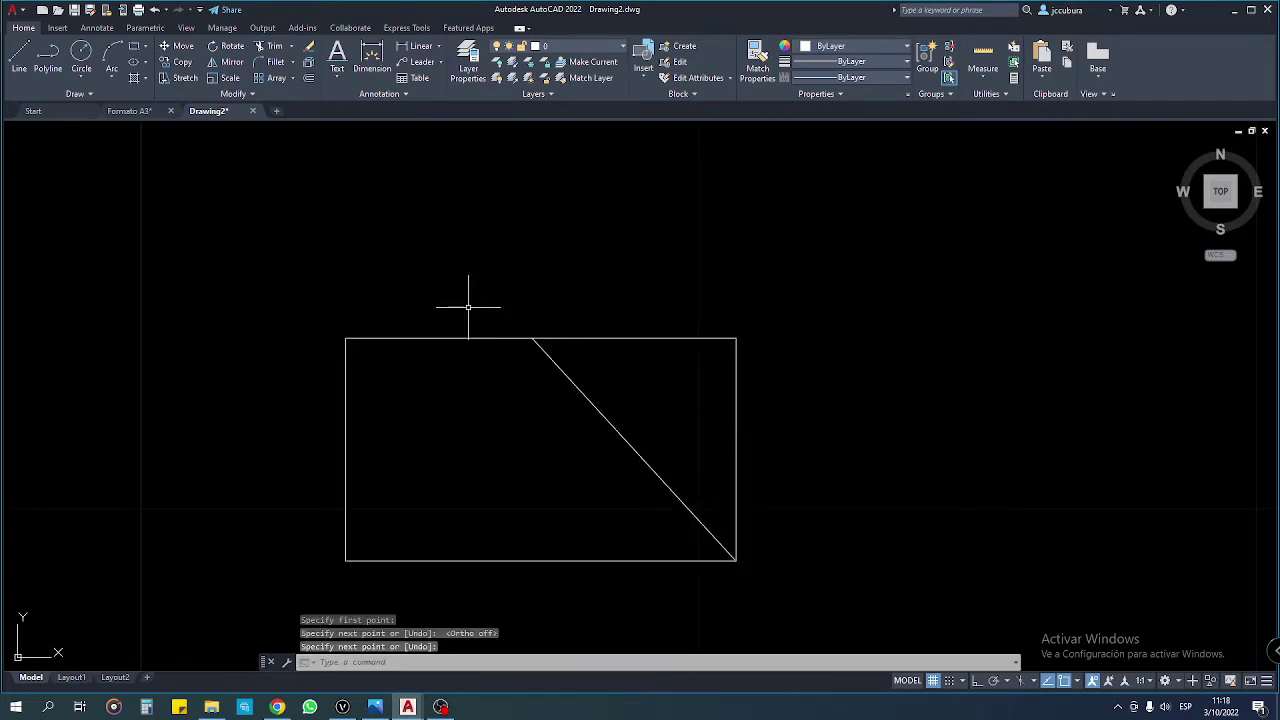
pyautogui.click(363, 339)
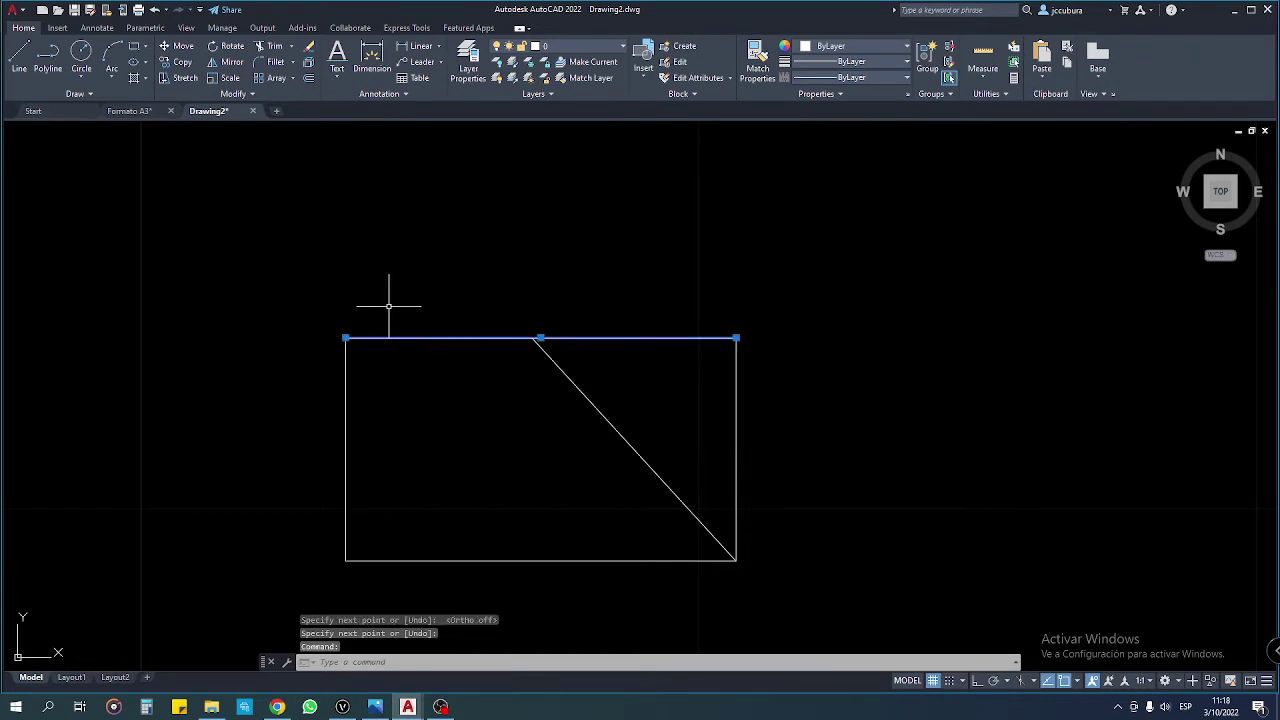
# Step: Check the exploded pieces by selecting the left, bottom, diagonal and top lines in turn
pyautogui.press('Escape')
pyautogui.press('Escape')
pyautogui.click(345, 315)
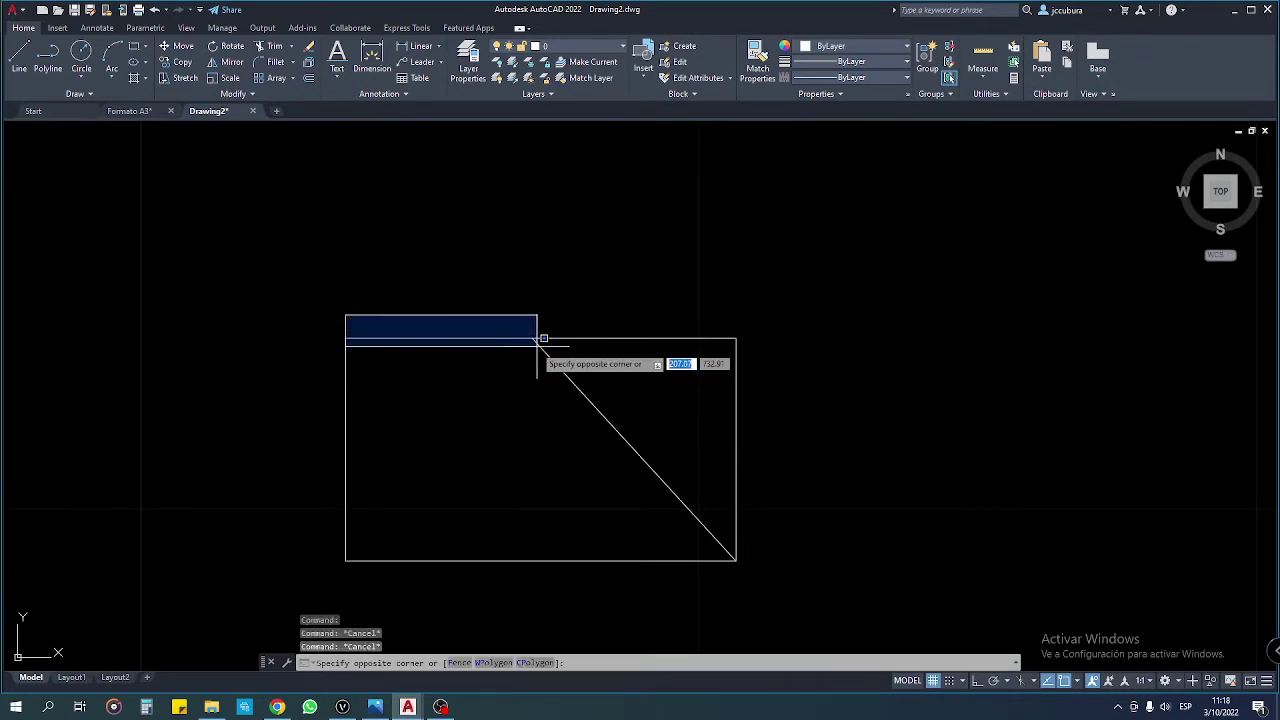
pyautogui.press('Escape')
pyautogui.click(344, 414)
pyautogui.press('Escape')
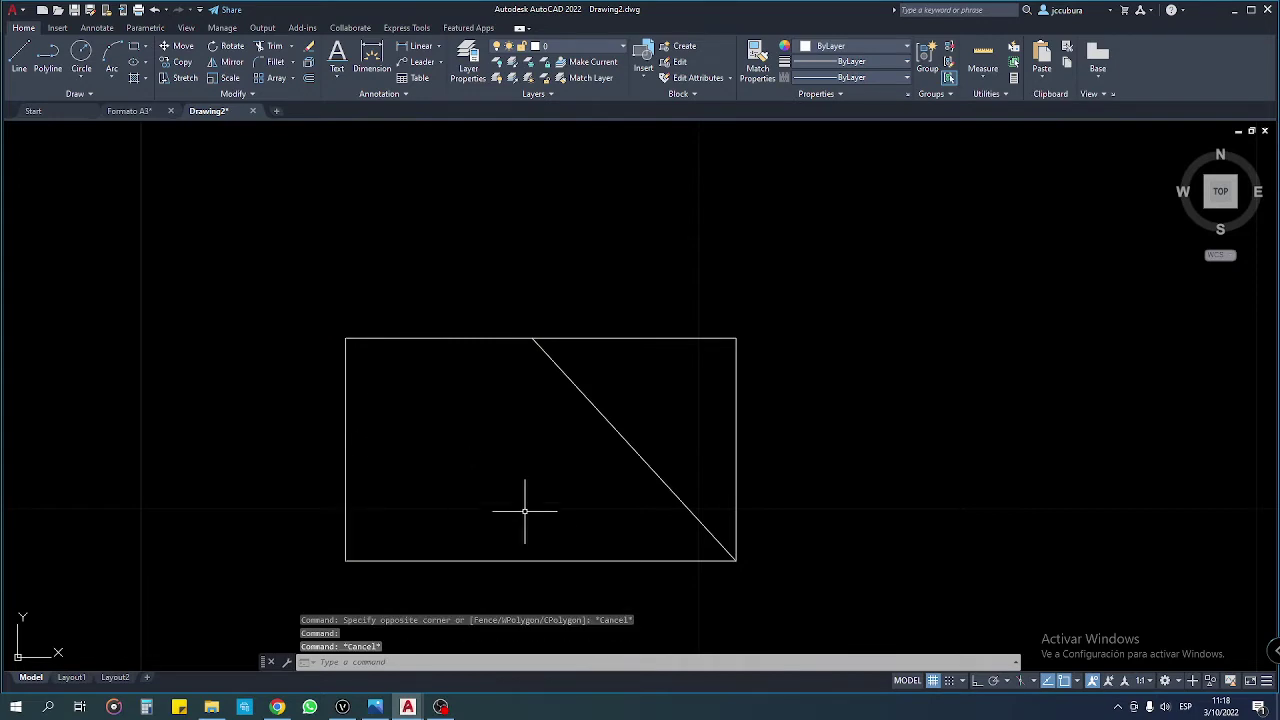
pyautogui.click(530, 561)
pyautogui.press('Escape')
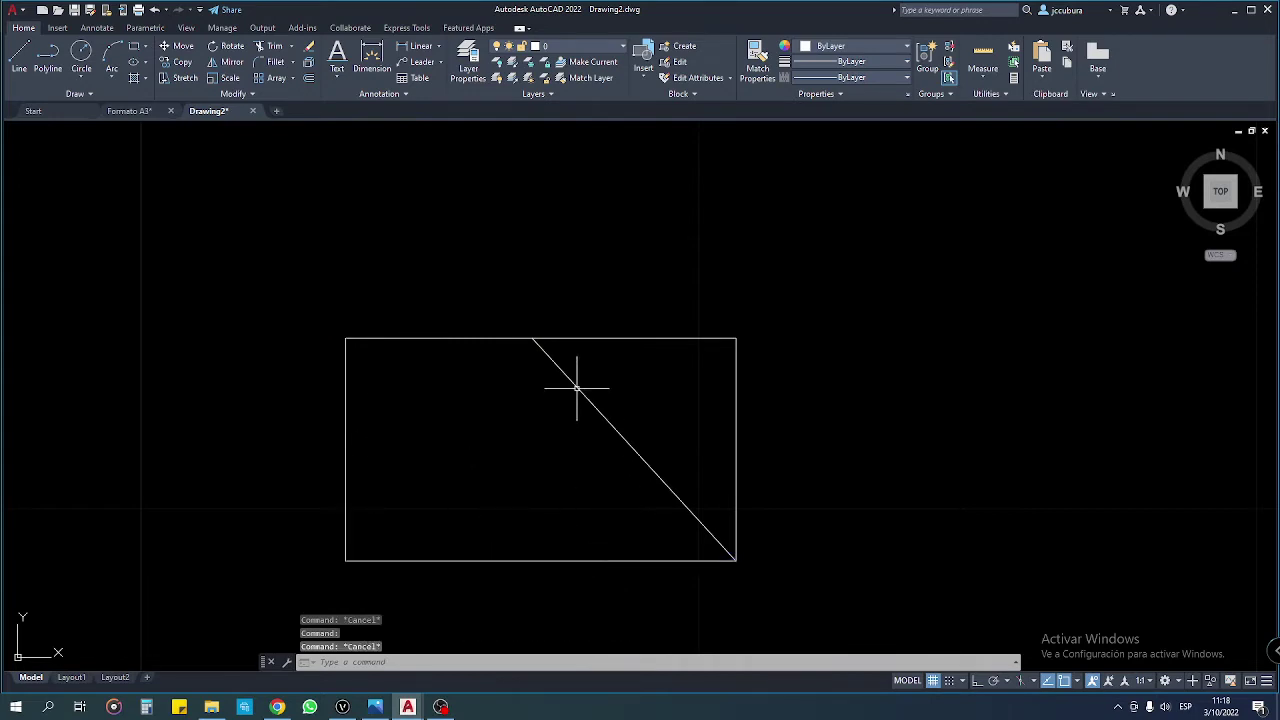
pyautogui.click(575, 385)
pyautogui.press('Escape')
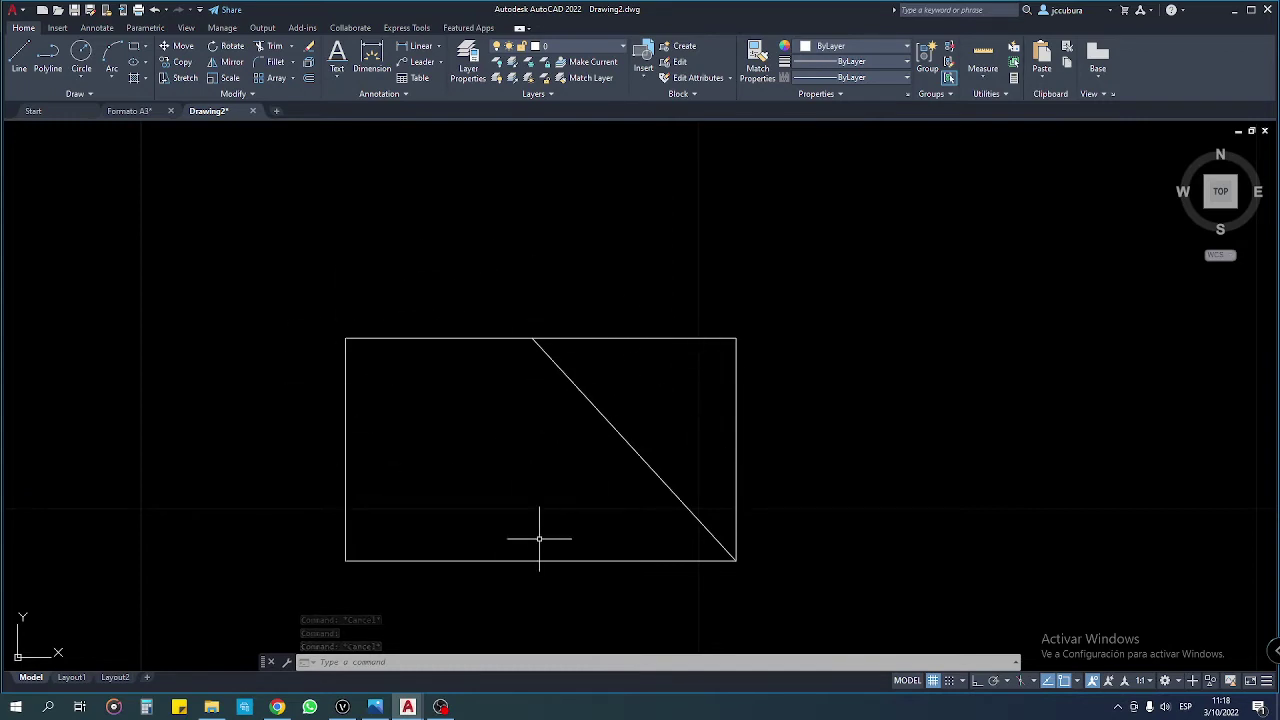
pyautogui.click(596, 338)
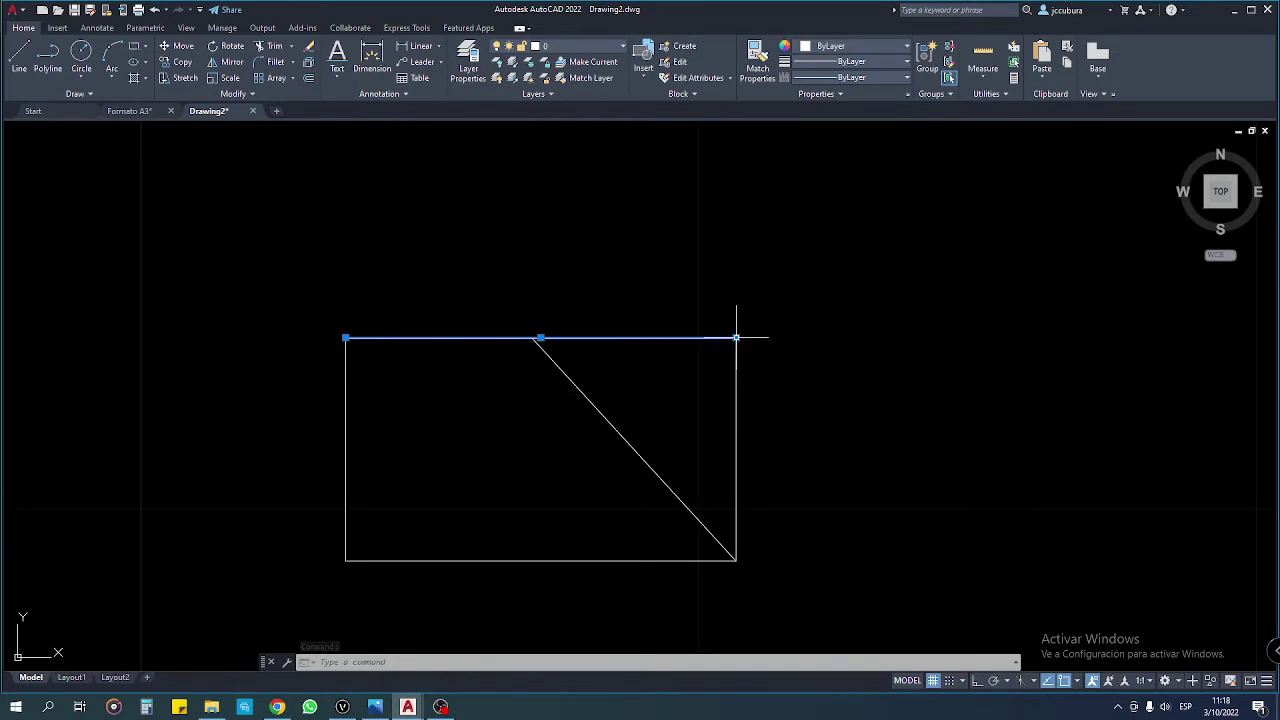
pyautogui.press('Escape')
pyautogui.press('Escape')
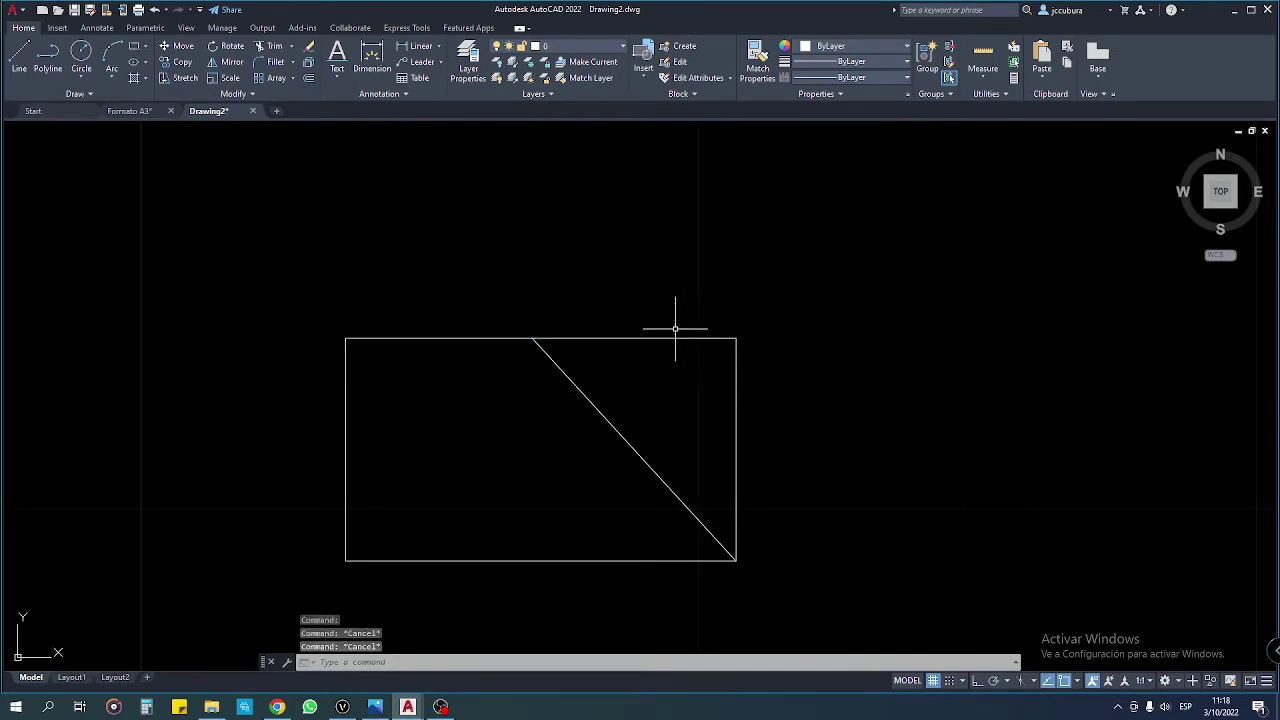
# Step: Shorten the top edge with its right grip so it ends at the diagonal
pyautogui.click(675, 335)
pyautogui.press('Escape')
pyautogui.click(672, 338)
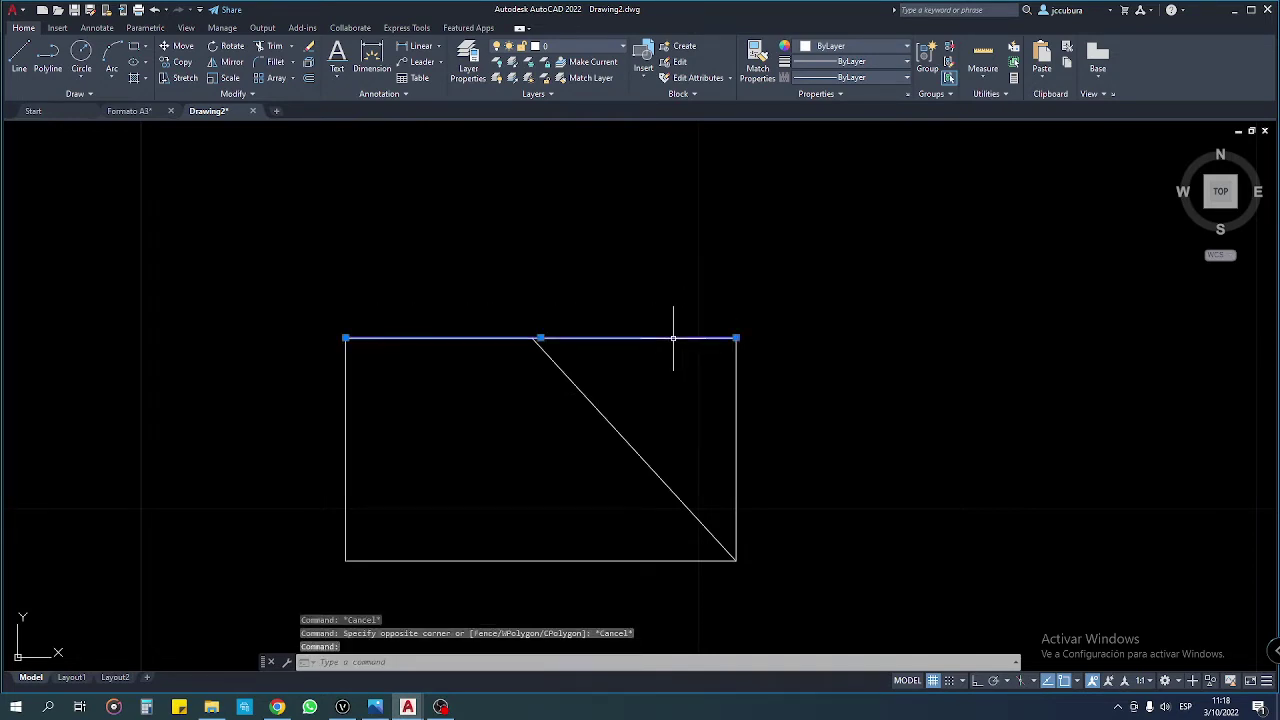
pyautogui.click(736, 338)
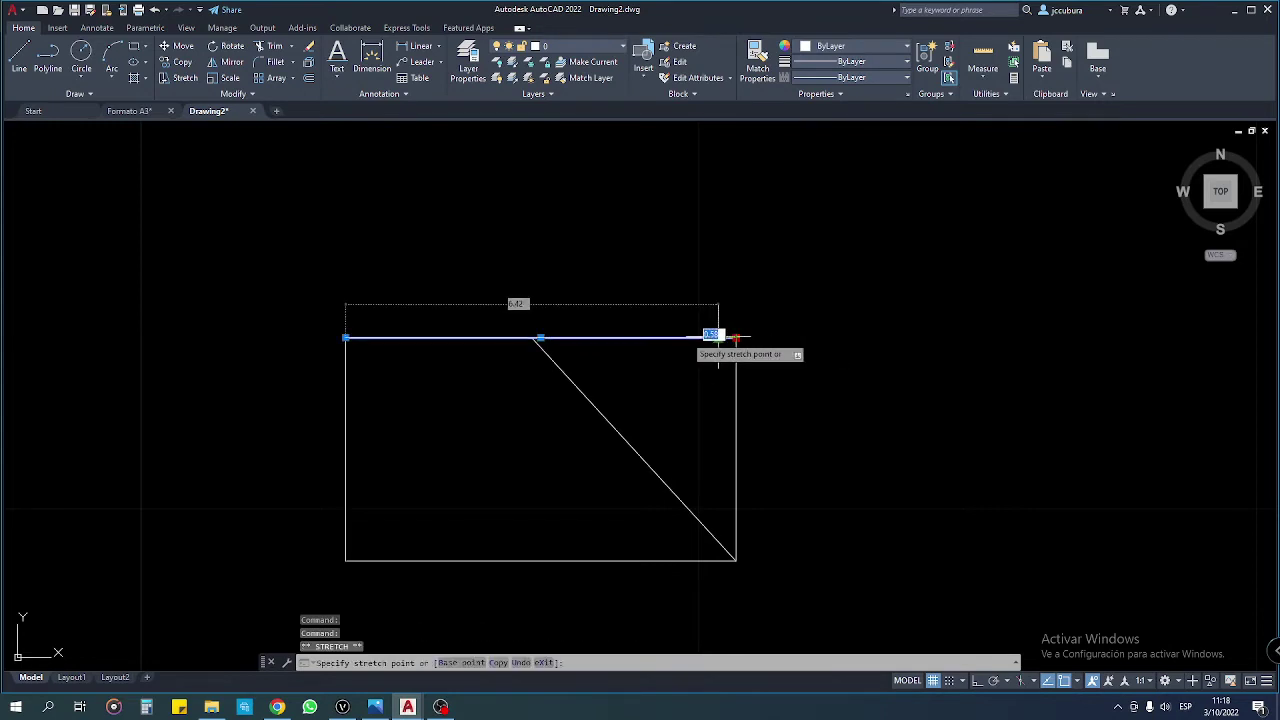
pyautogui.click(534, 338)
pyautogui.press('Escape')
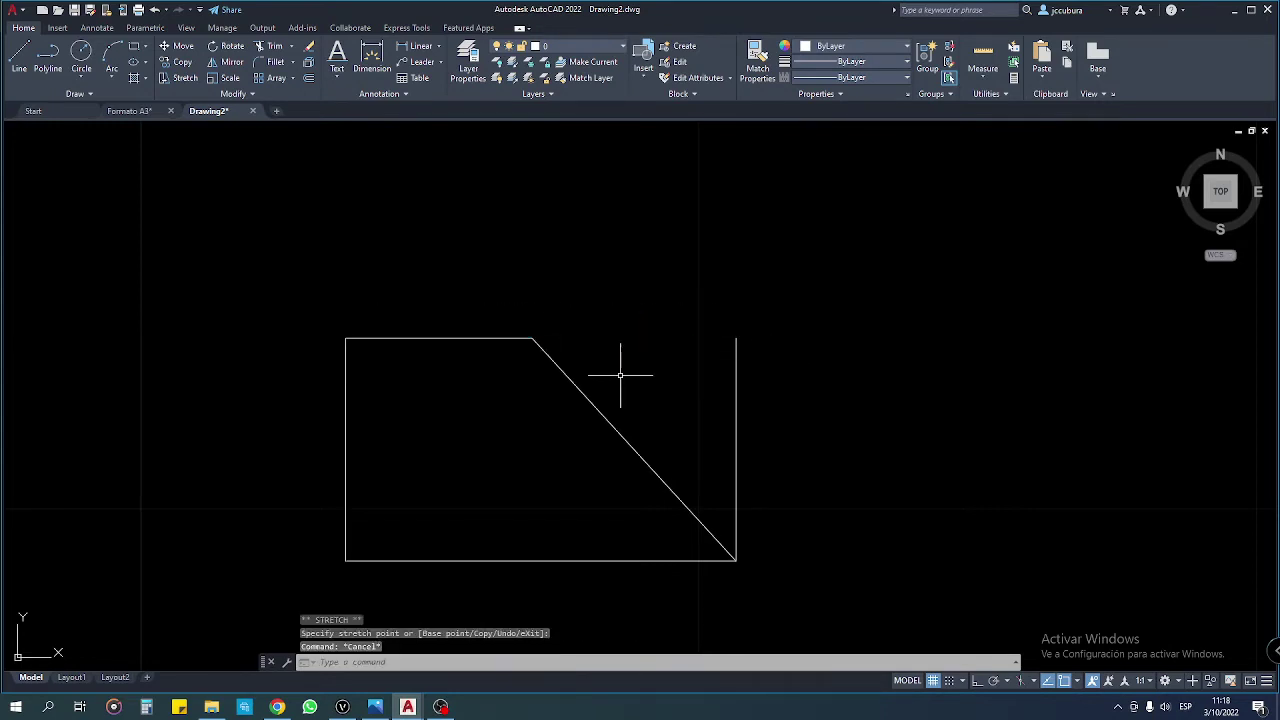
pyautogui.write('L')
# Step: Redraw the missing top-edge piece, then undo the new line and the shortening
pyautogui.press('Return')
pyautogui.click(534, 338)
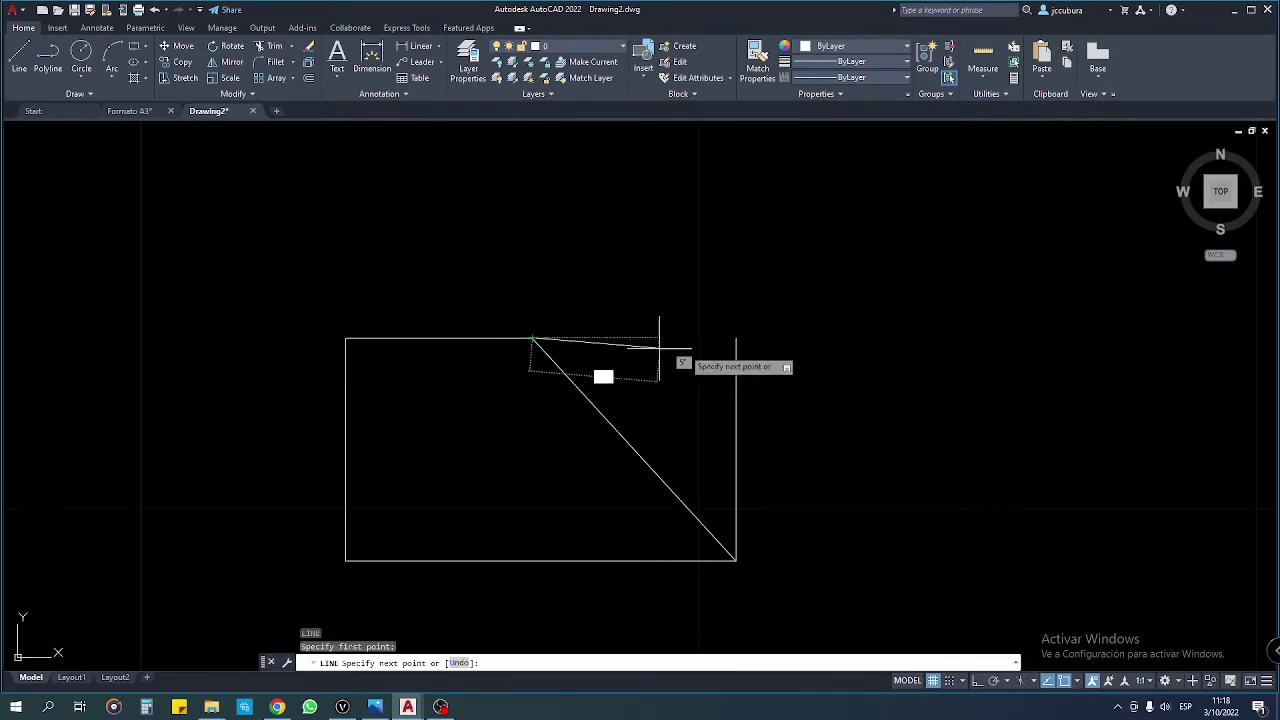
pyautogui.click(736, 338)
pyautogui.press('Return')
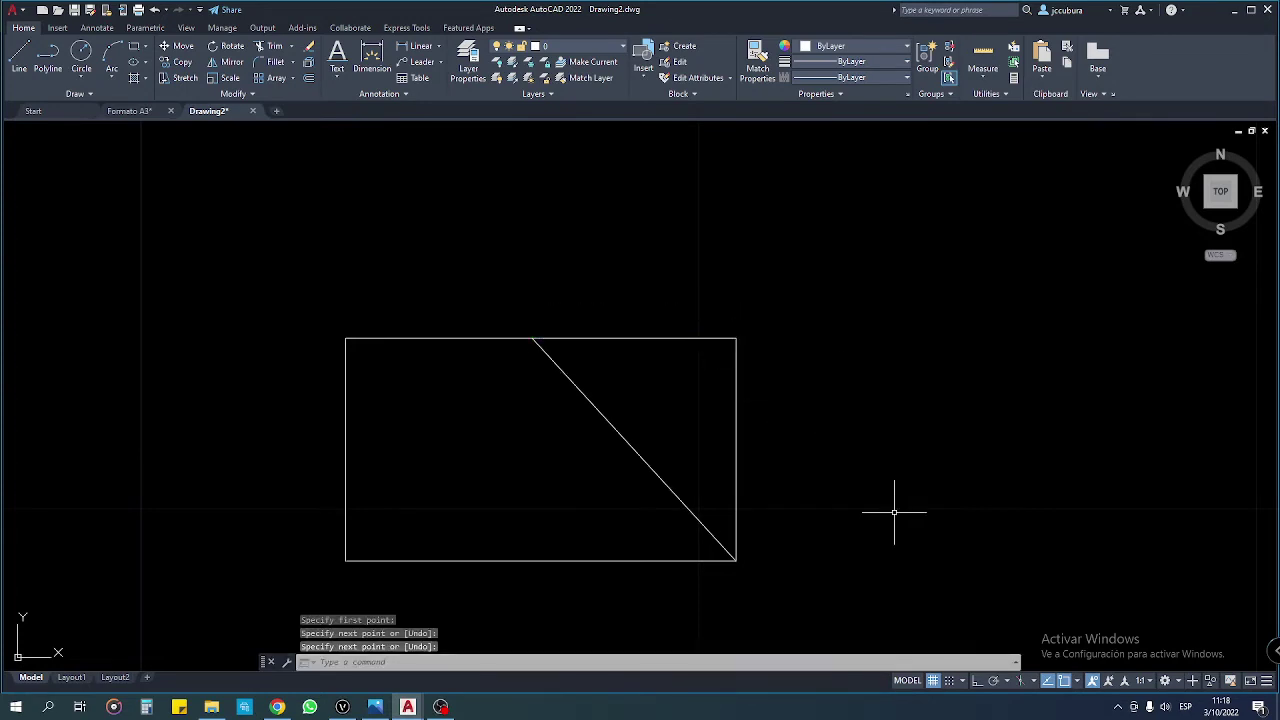
pyautogui.hotkey('ctrl', 'z')
pyautogui.hotkey('ctrl', 'z')
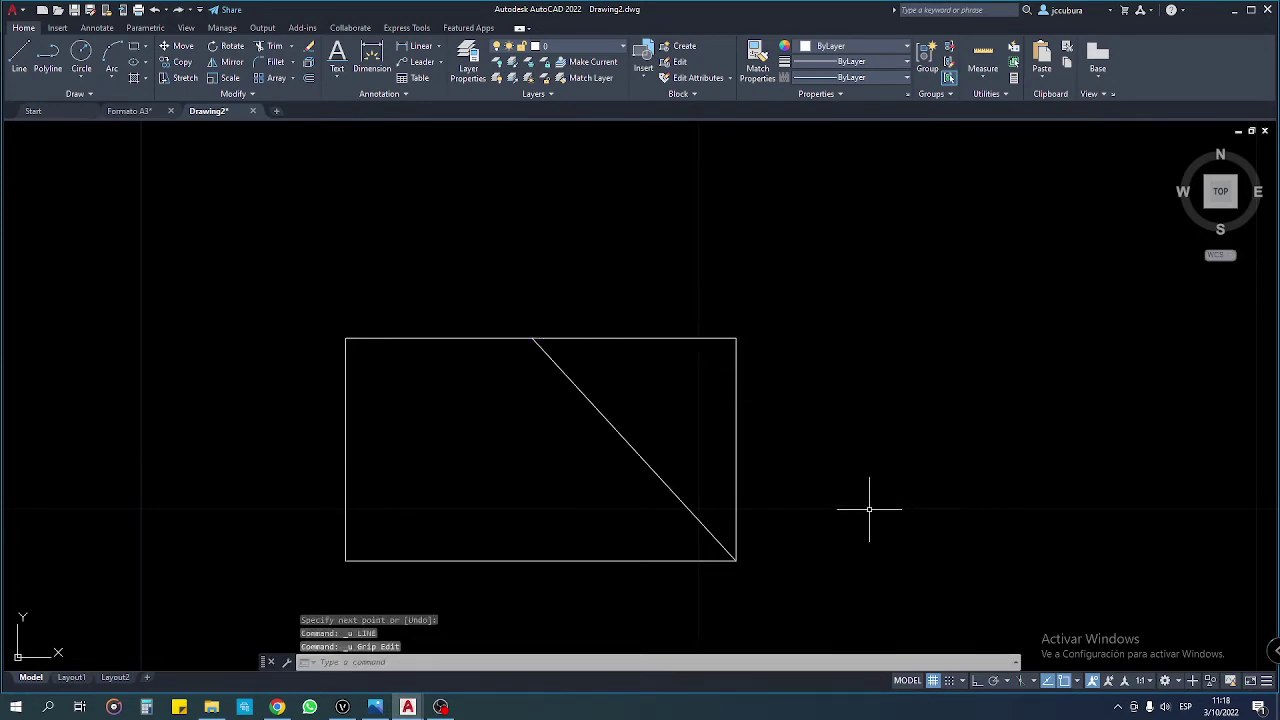
# Step: Expand the Modify panel slide-out to show Break at Point
pyautogui.click(583, 338)
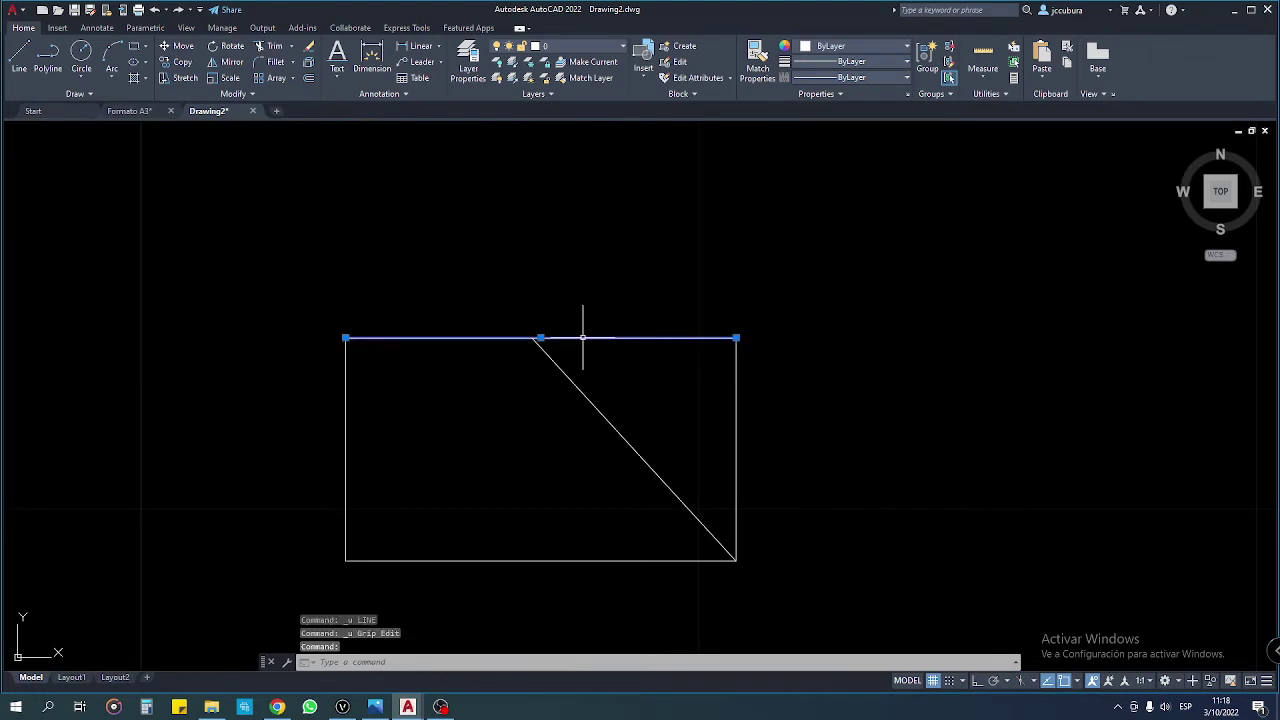
pyautogui.press('Escape')
pyautogui.press('Escape')
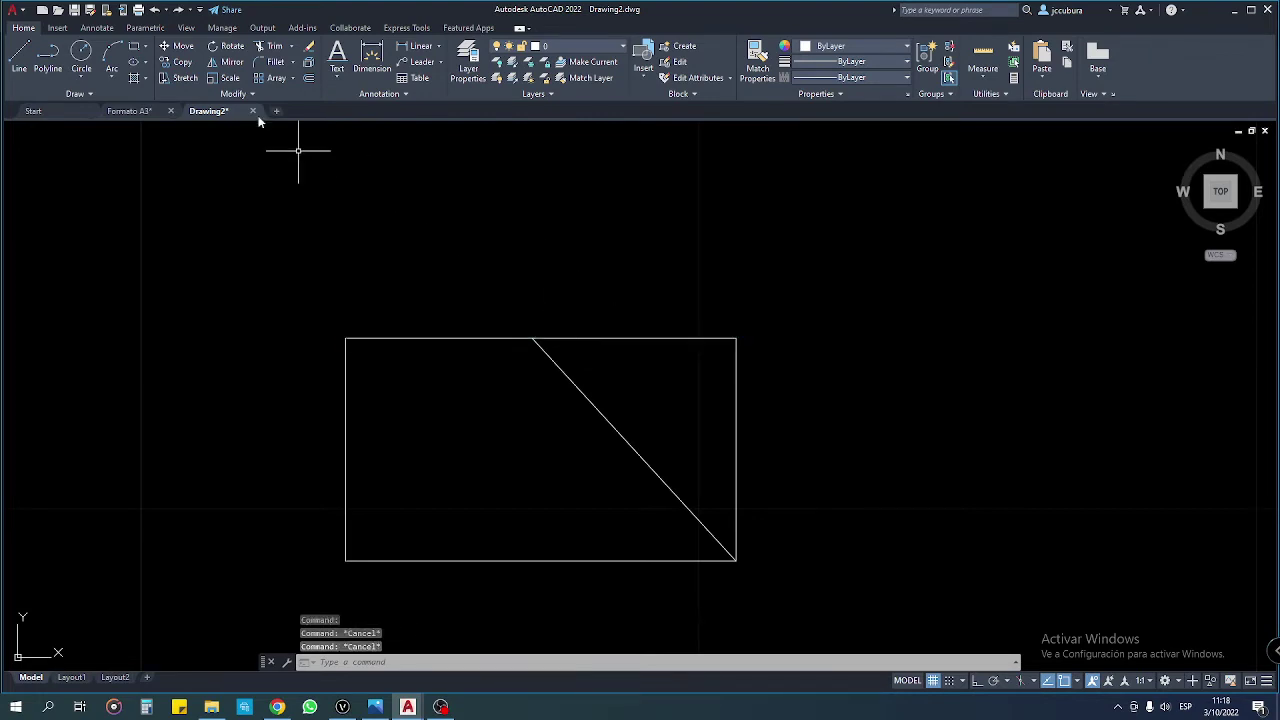
pyautogui.click(252, 95)
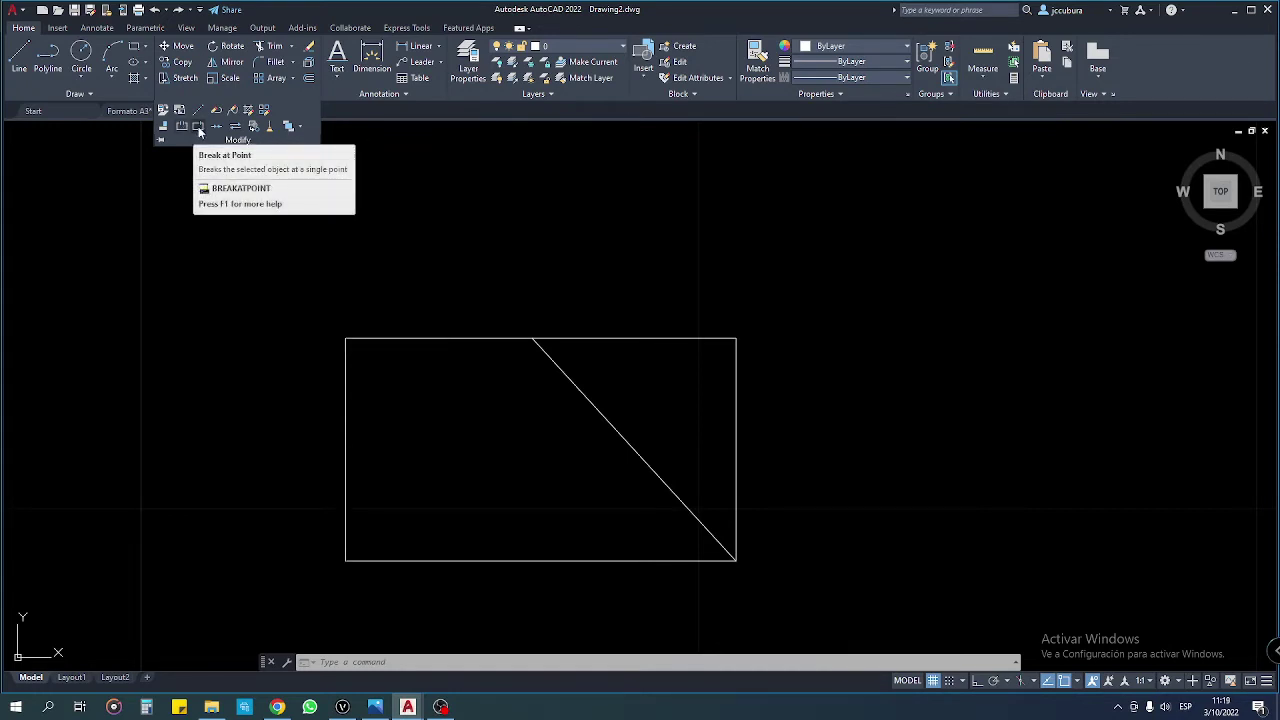
# Step: Break the top edge at the diagonal's top endpoint, then check both resulting pieces
pyautogui.click(198, 127)
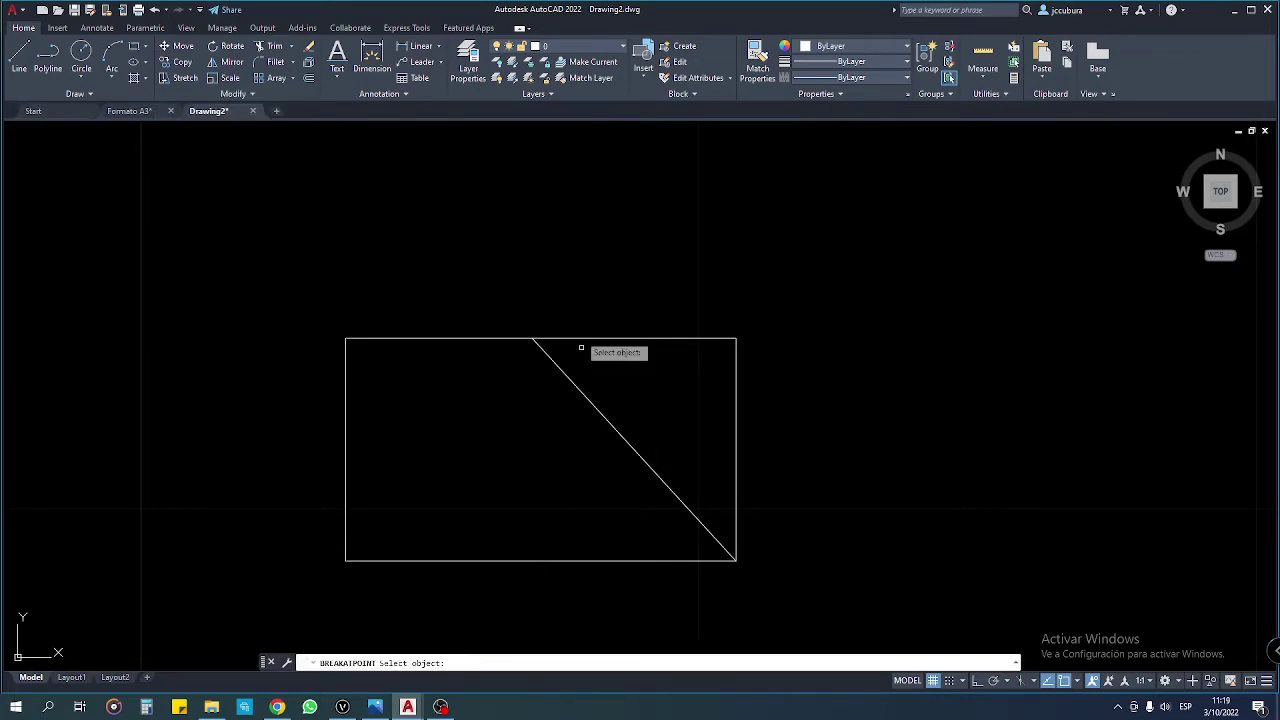
pyautogui.scroll(2, 568, 341)
pyautogui.scroll(2, 554, 338)
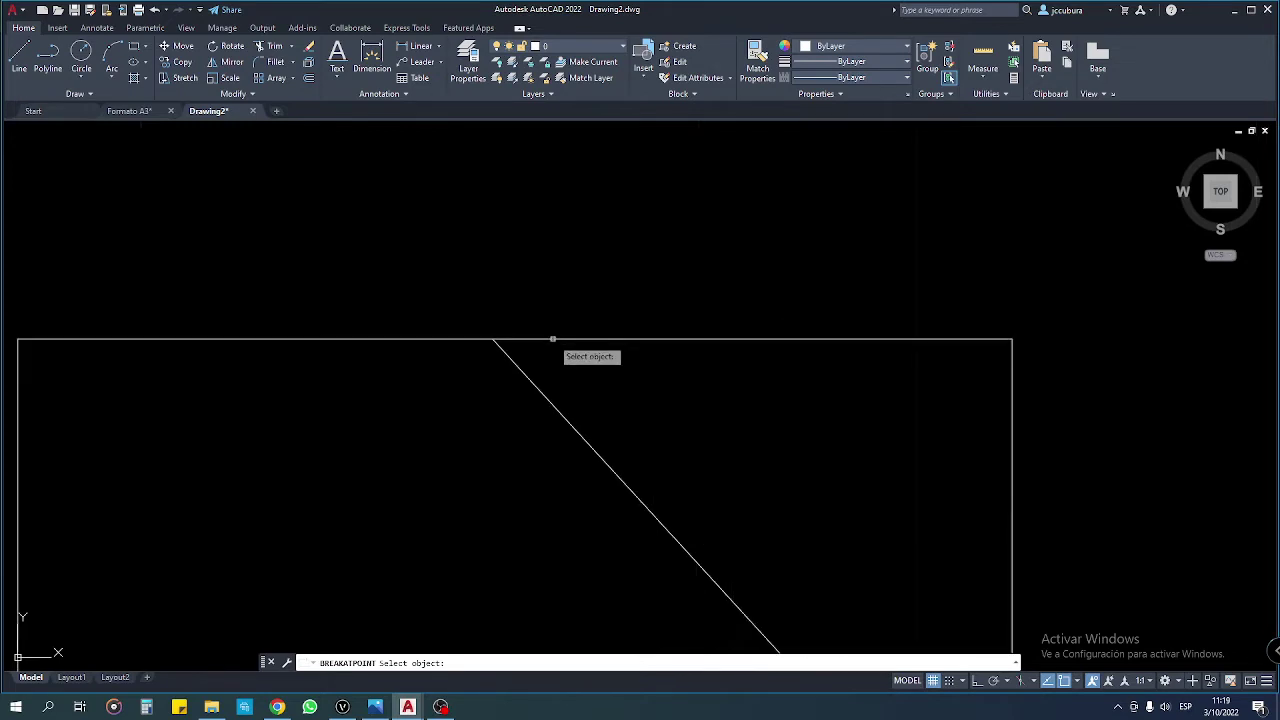
pyautogui.click(553, 339)
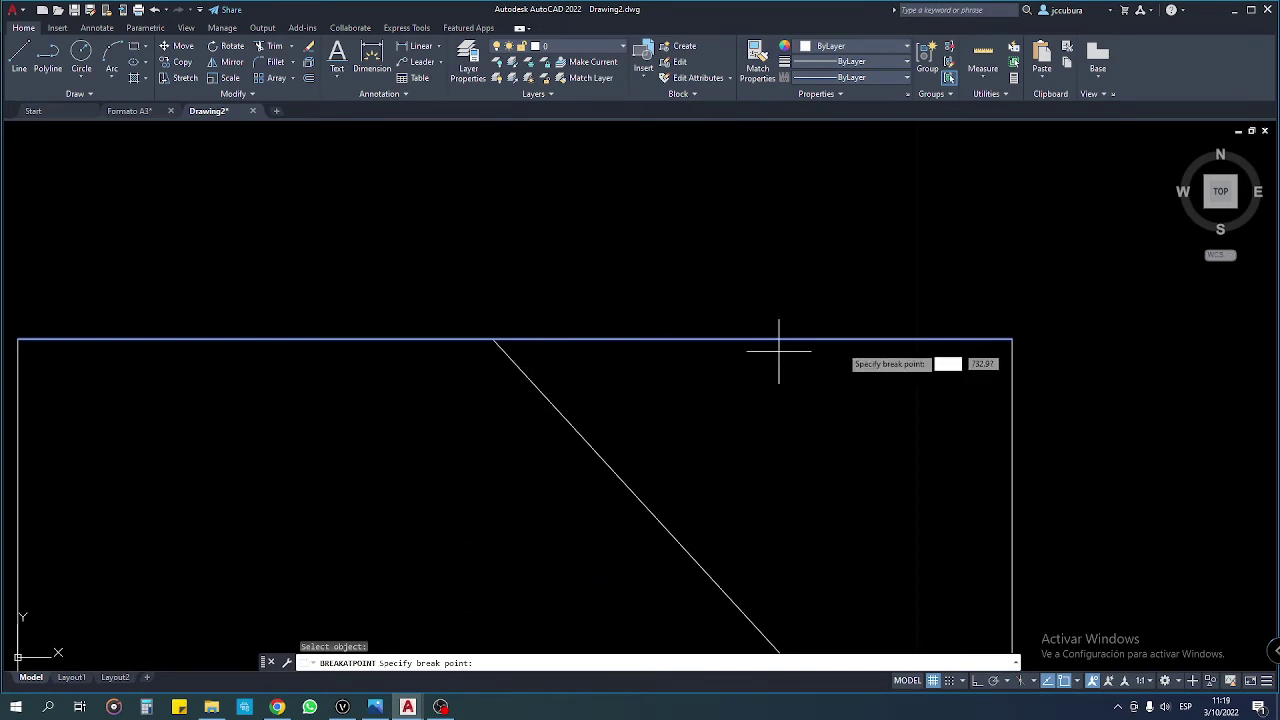
pyautogui.click(493, 339)
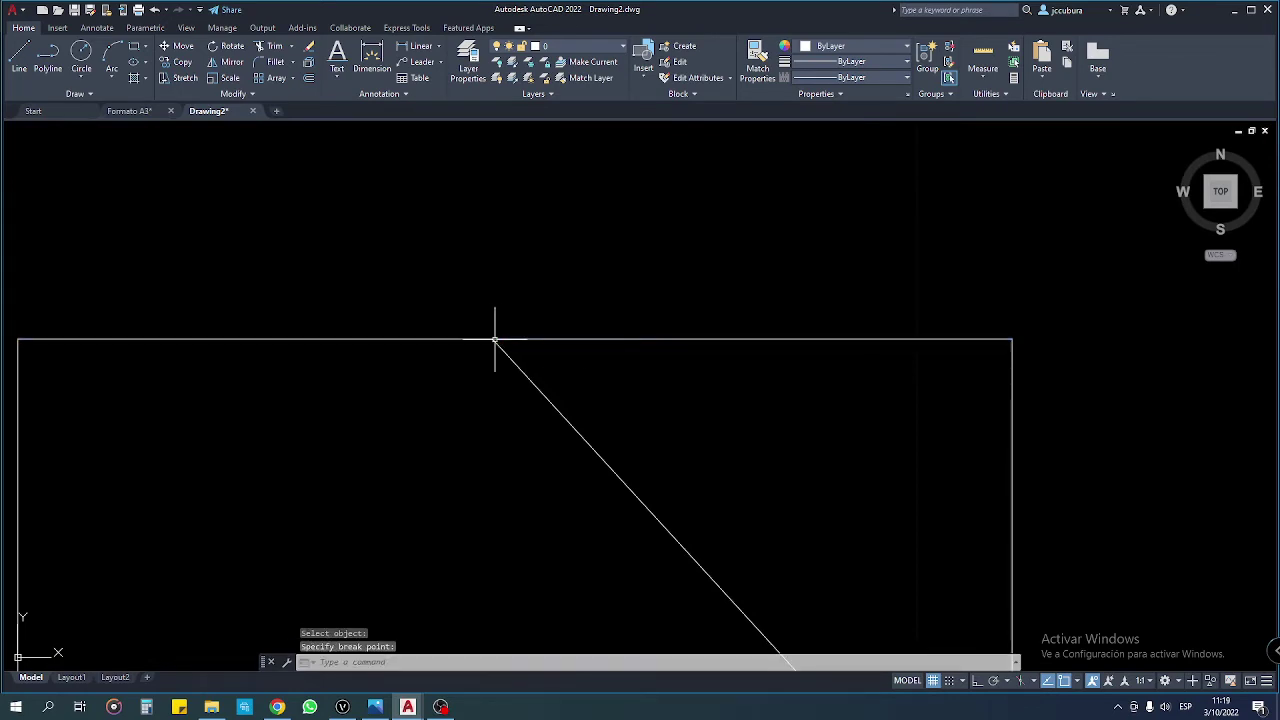
pyautogui.click(559, 339)
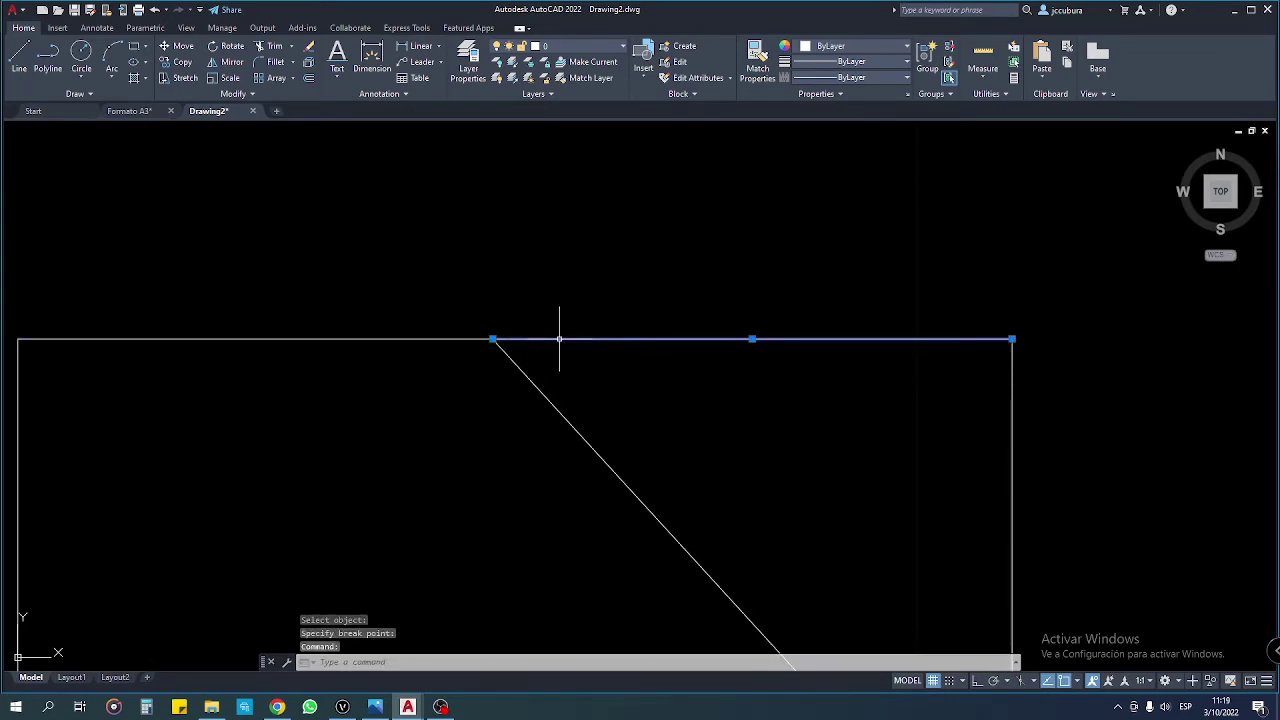
pyautogui.press('Escape')
pyautogui.click(457, 339)
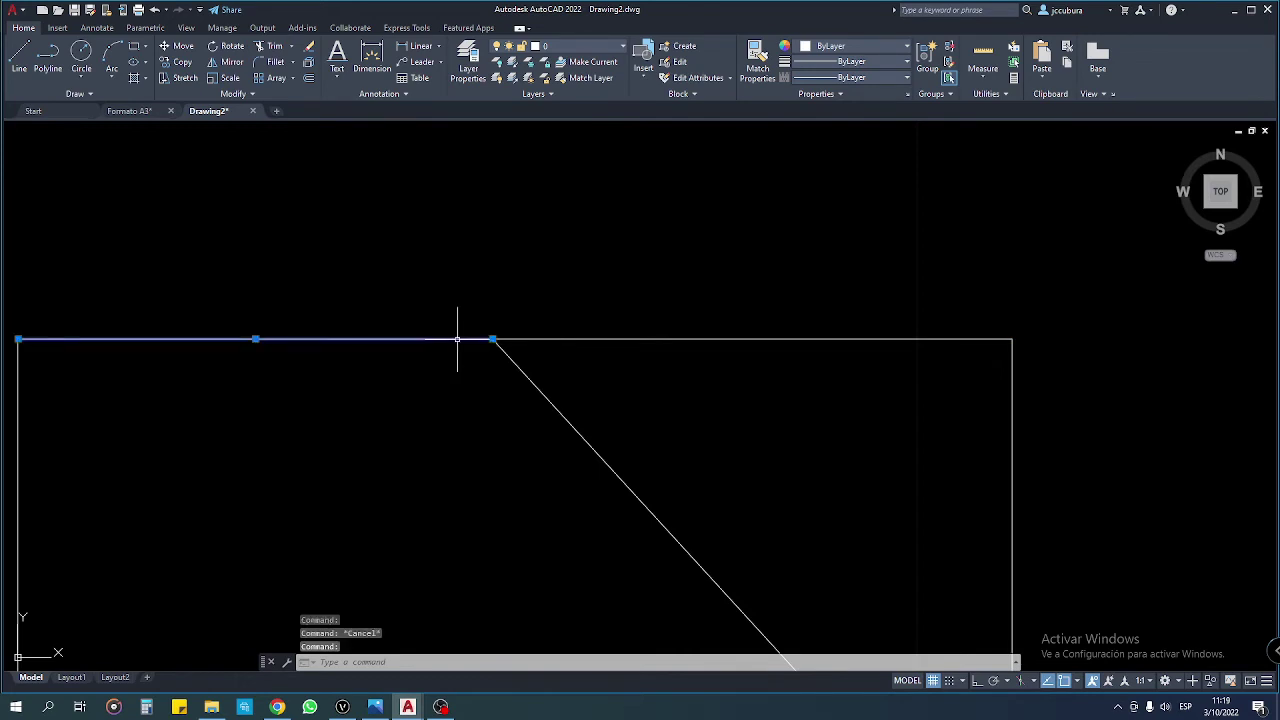
pyautogui.press('Escape')
pyautogui.scroll(-4, 474, 360)
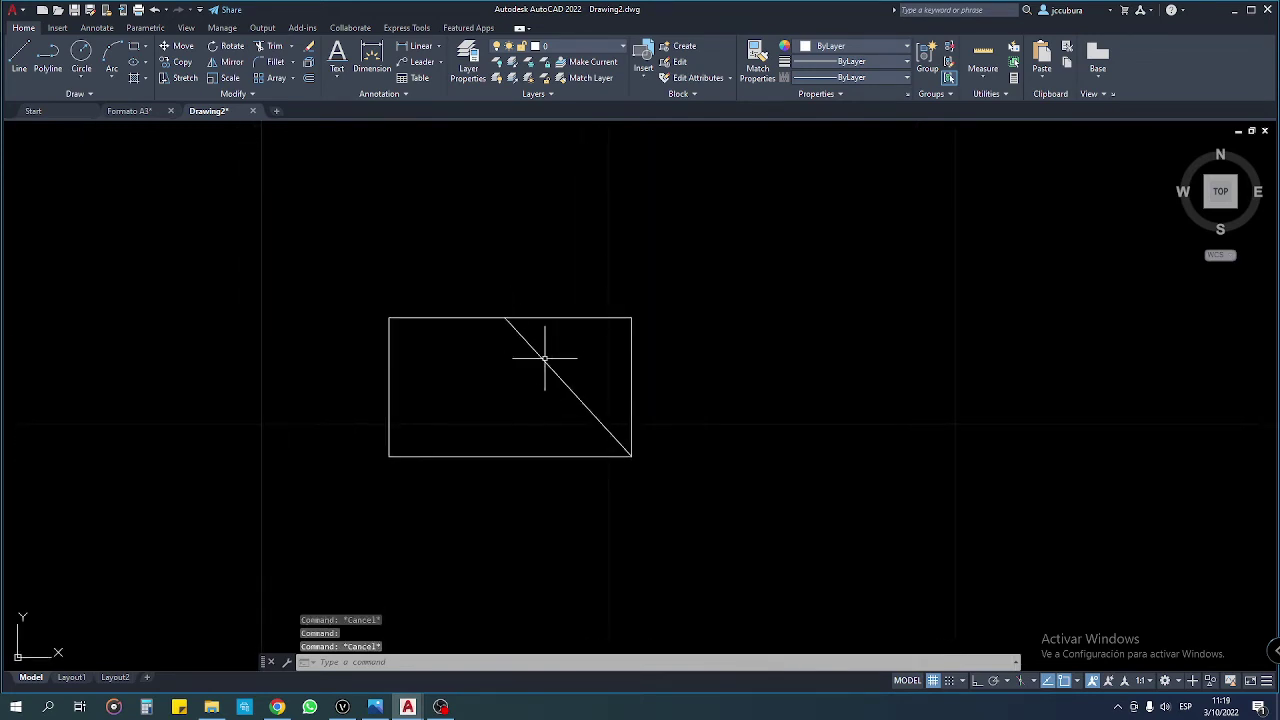
# Step: Delete the diagonal line, glance at Isométrica 1.jpg in Photos, and return to Drawing2
pyautogui.click(543, 358)
pyautogui.press('Delete')
pyautogui.scroll(-2, 617, 423)
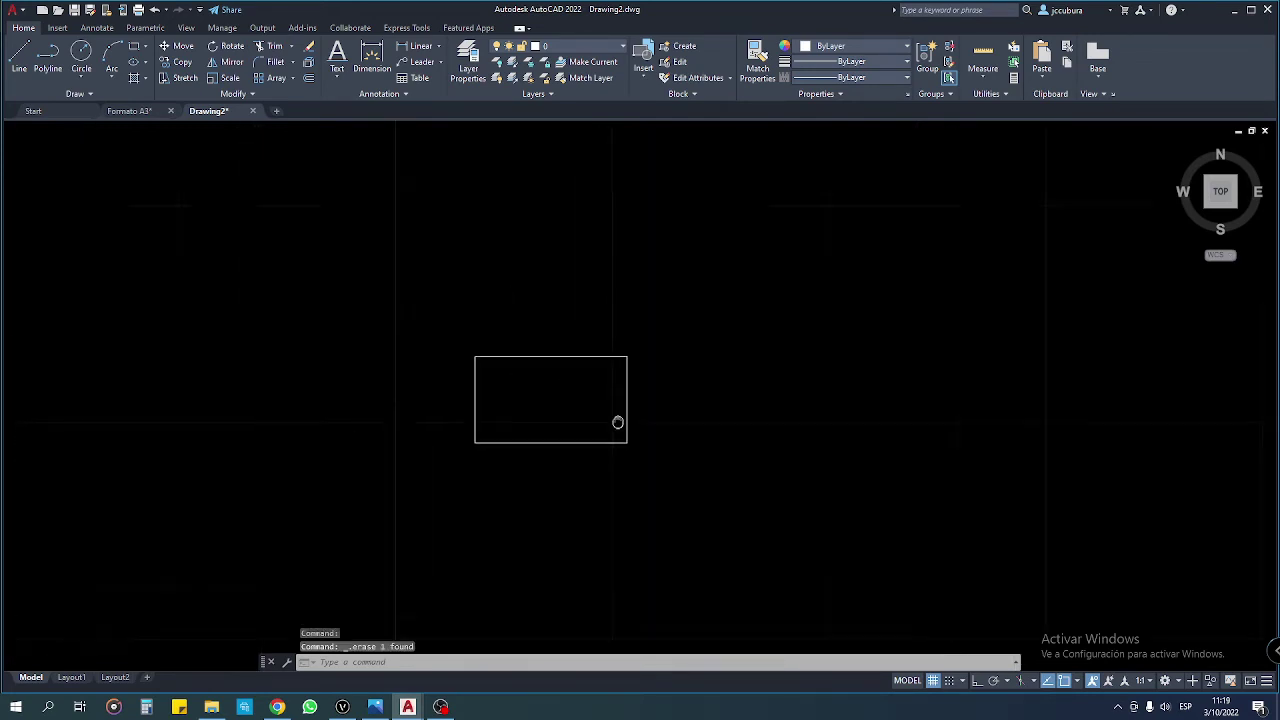
pyautogui.moveTo(617, 423); pyautogui.dragTo(606, 375, button='middle')
pyautogui.scroll(2, 576, 401)
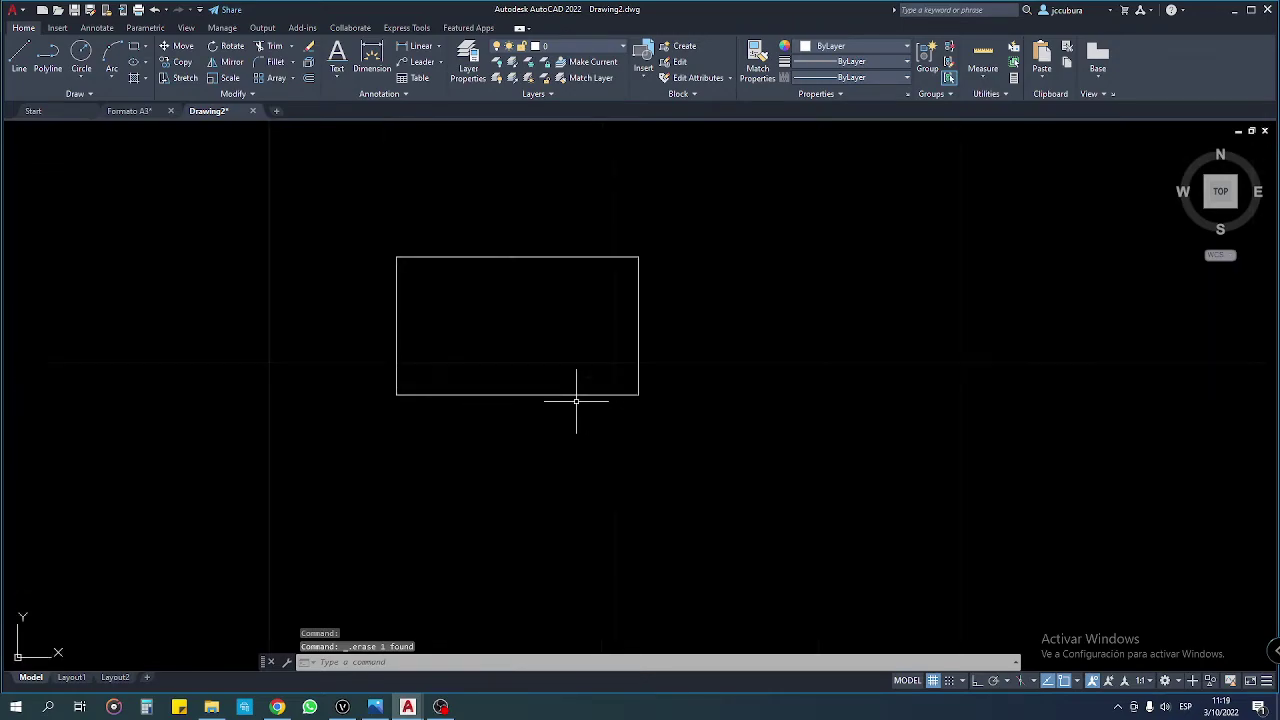
pyautogui.click(375, 707)
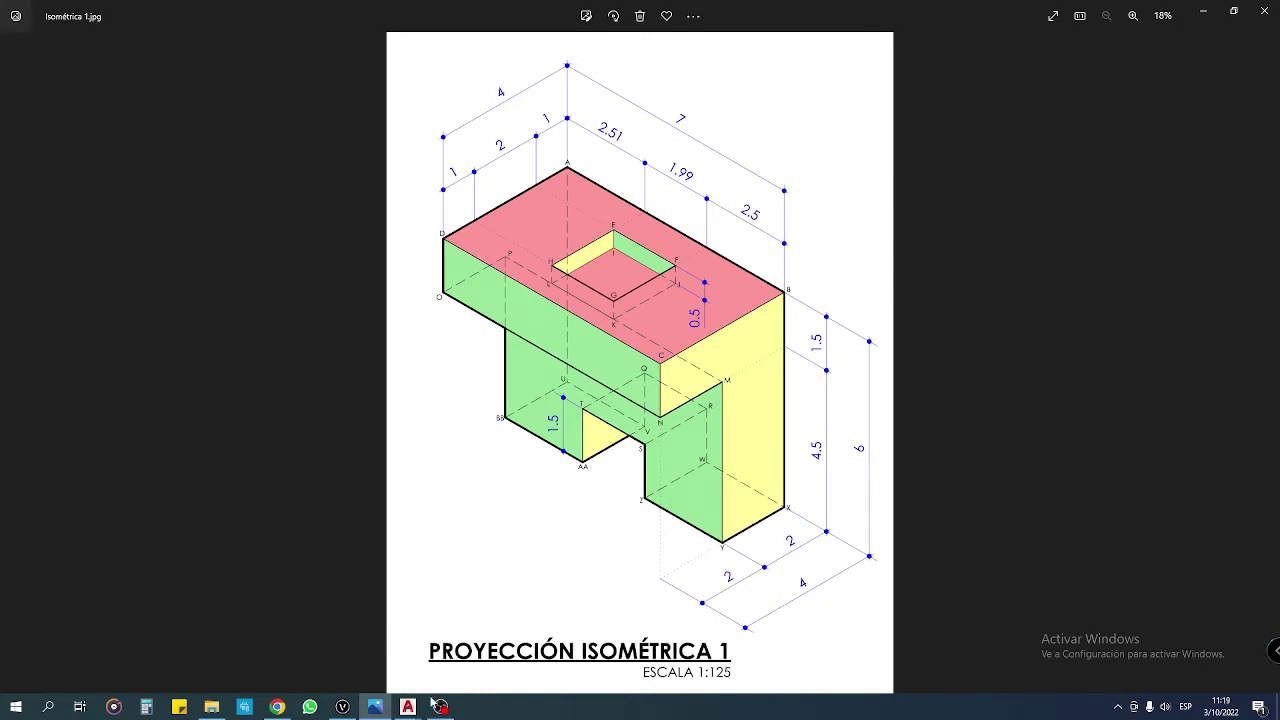
pyautogui.moveTo(408, 707)
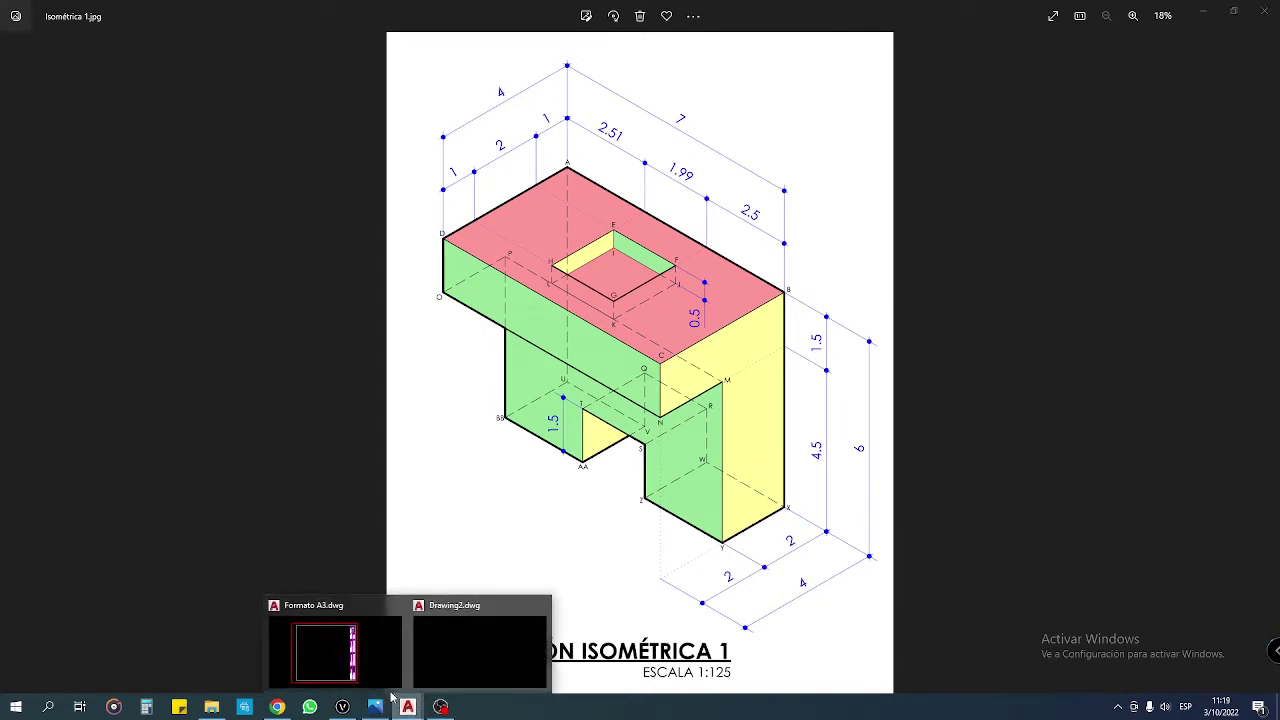
pyautogui.click(451, 656)
pyautogui.scroll(2, 405, 188)
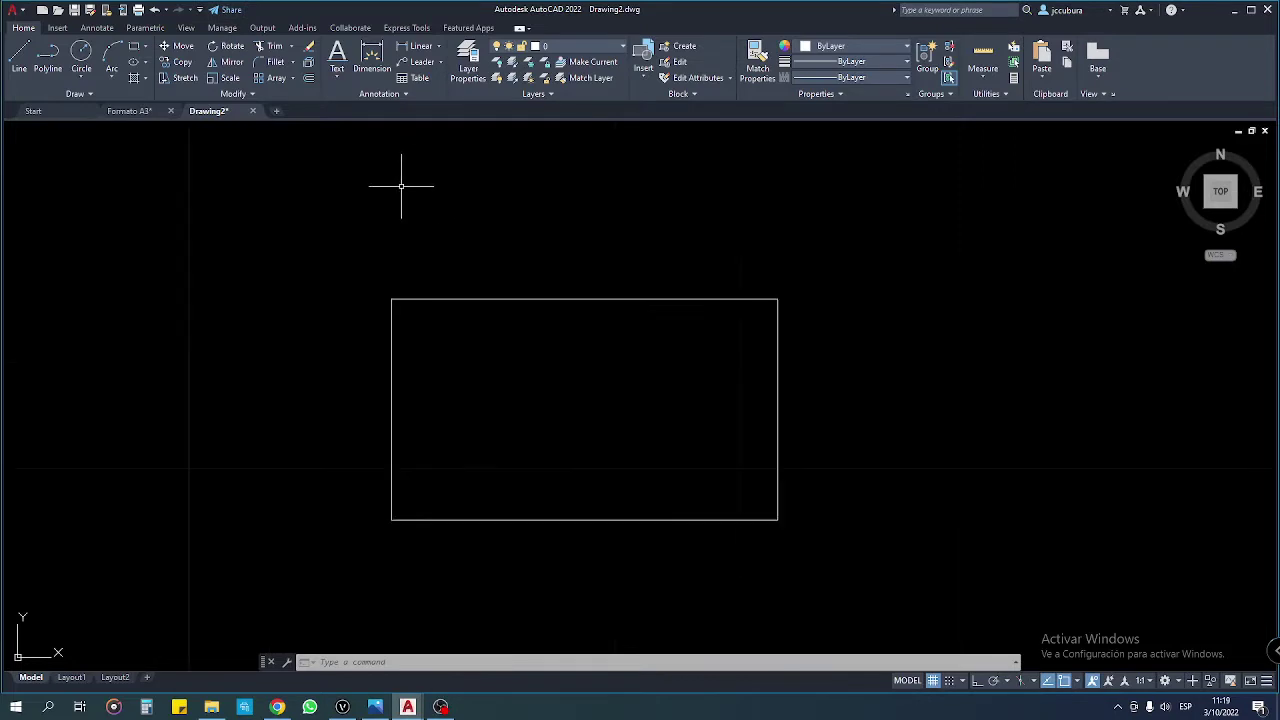
pyautogui.click(358, 270)
pyautogui.click(391, 292)
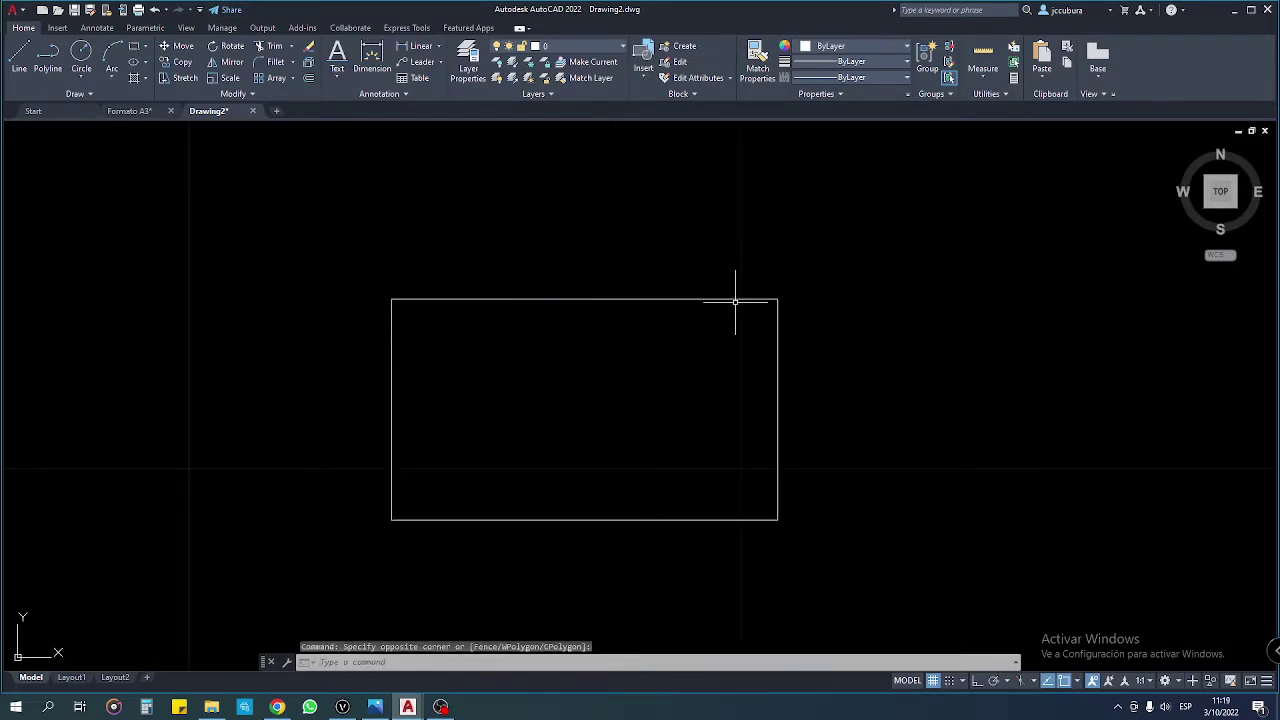
pyautogui.click(788, 289)
pyautogui.click(815, 297)
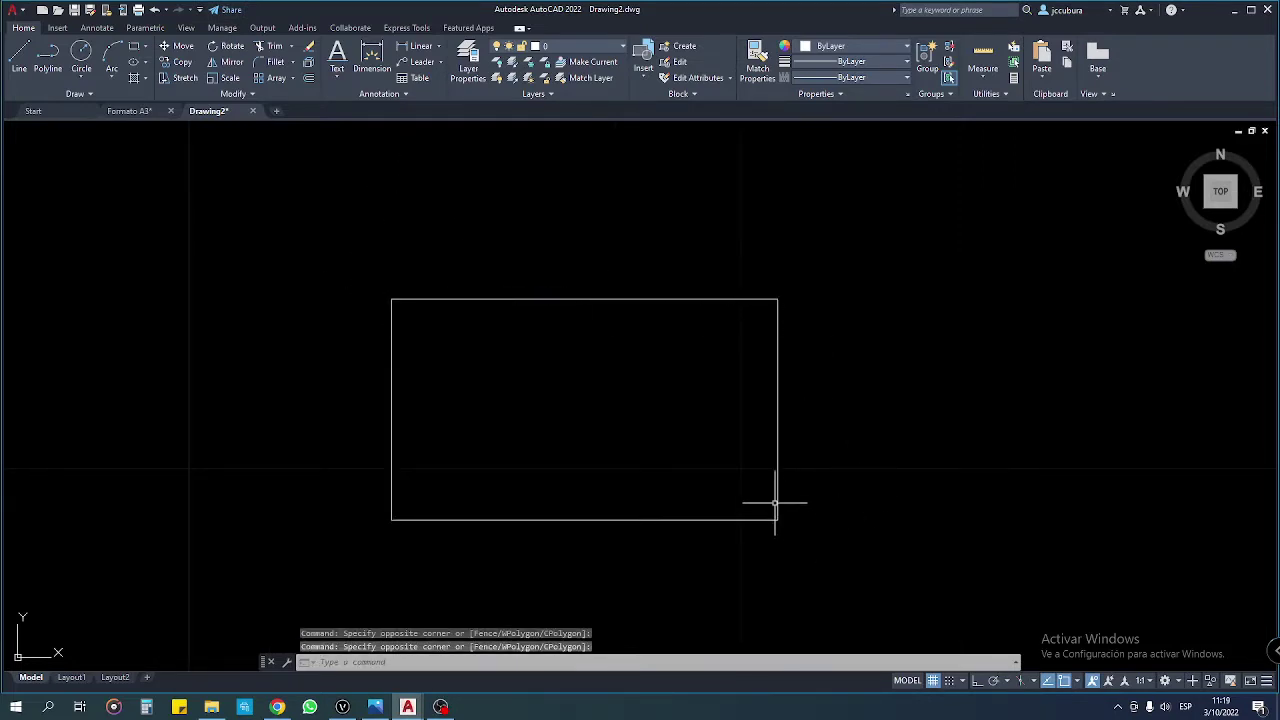
pyautogui.moveTo(759, 501); pyautogui.dragTo(701, 488, button='middle')
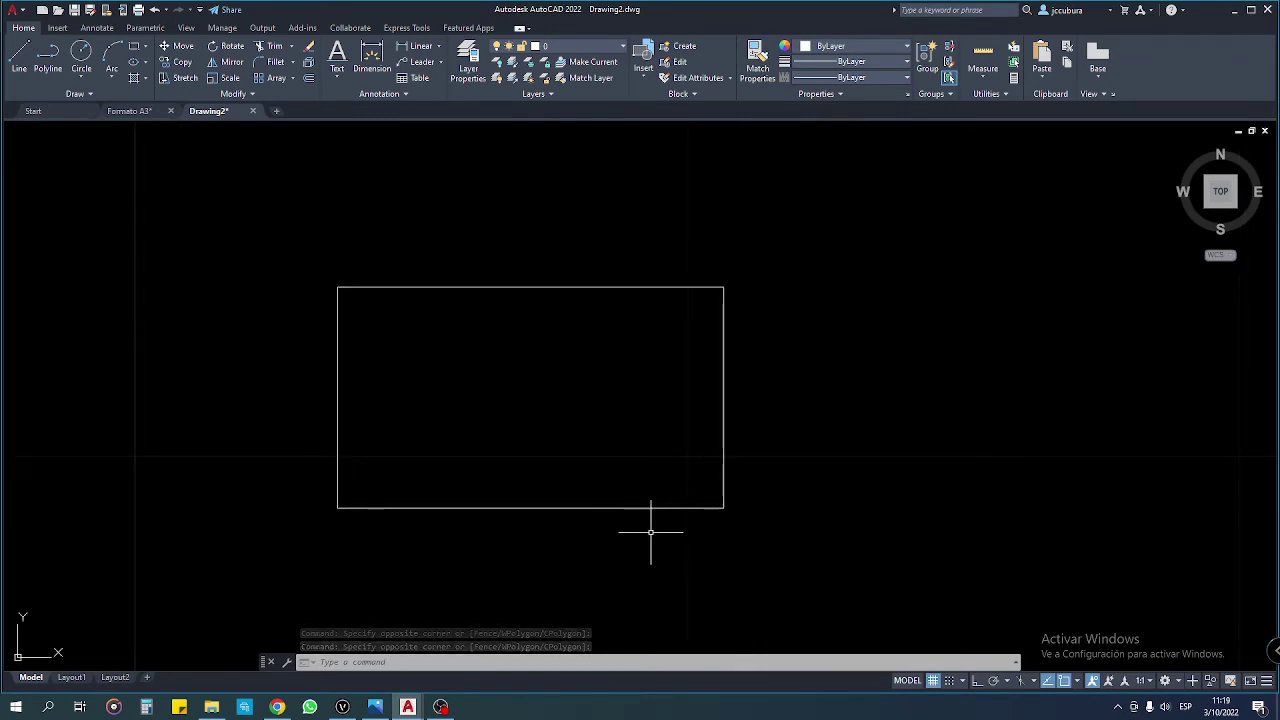
pyautogui.click(375, 707)
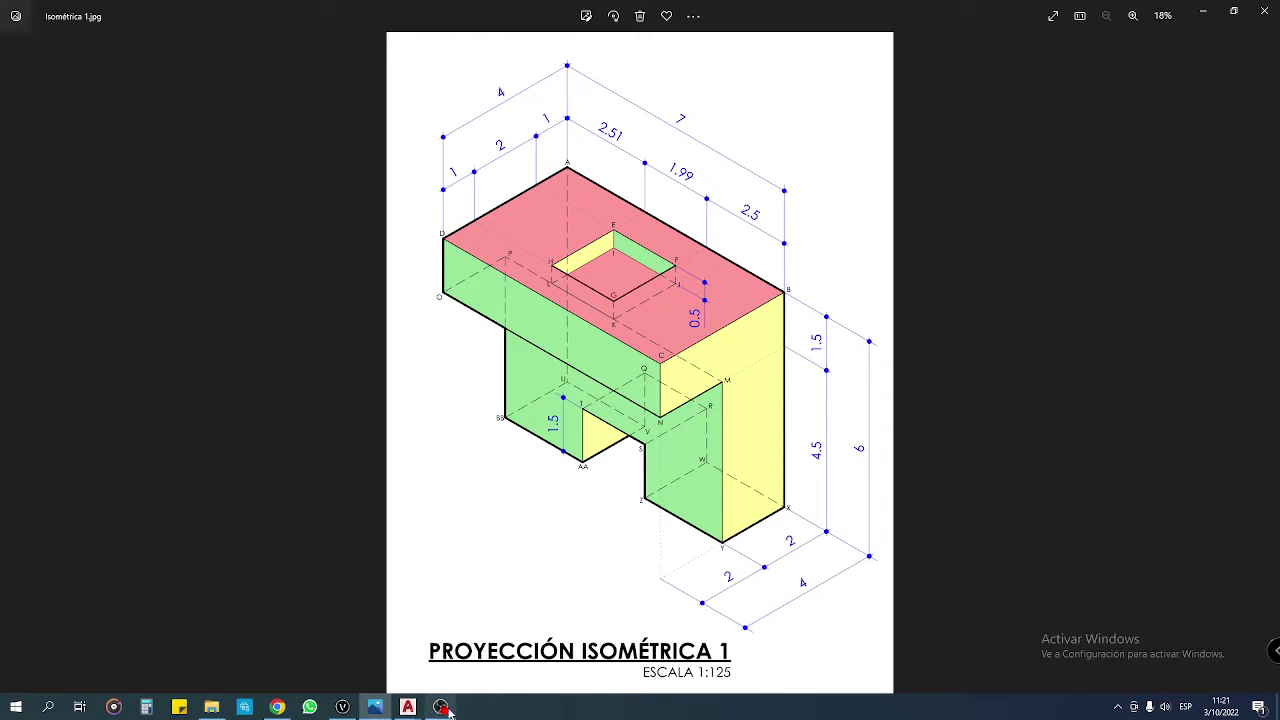
pyautogui.moveTo(408, 707)
pyautogui.click(457, 618)
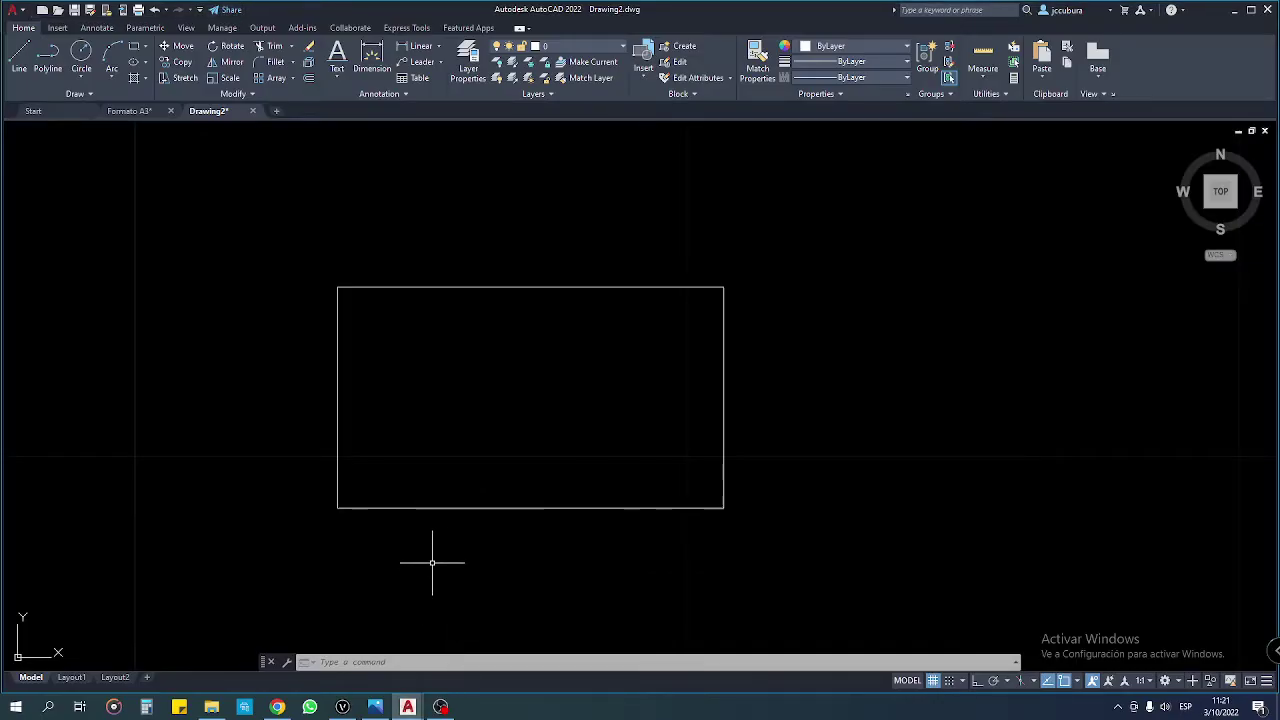
# Step: Start and cancel single-line text, then expand Annotation to see the Standard and ISO-25 styles
pyautogui.moveTo(429, 563); pyautogui.dragTo(495, 503, button='middle')
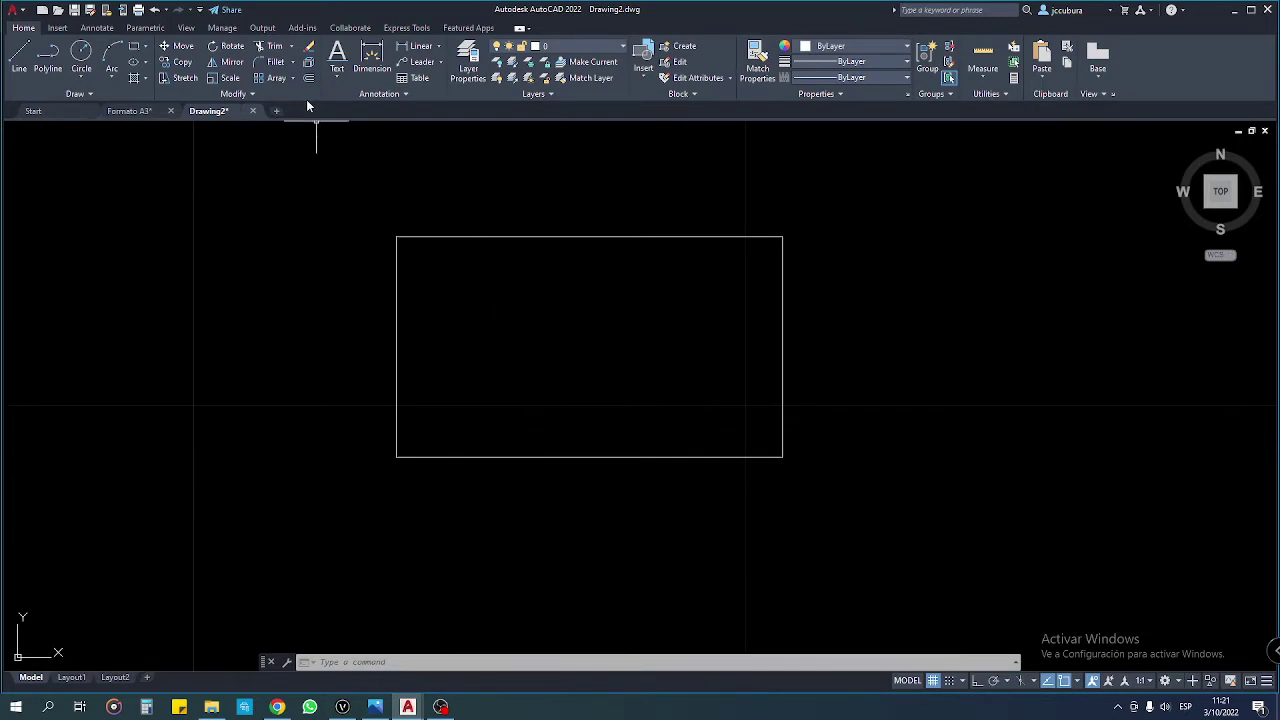
pyautogui.click(338, 60)
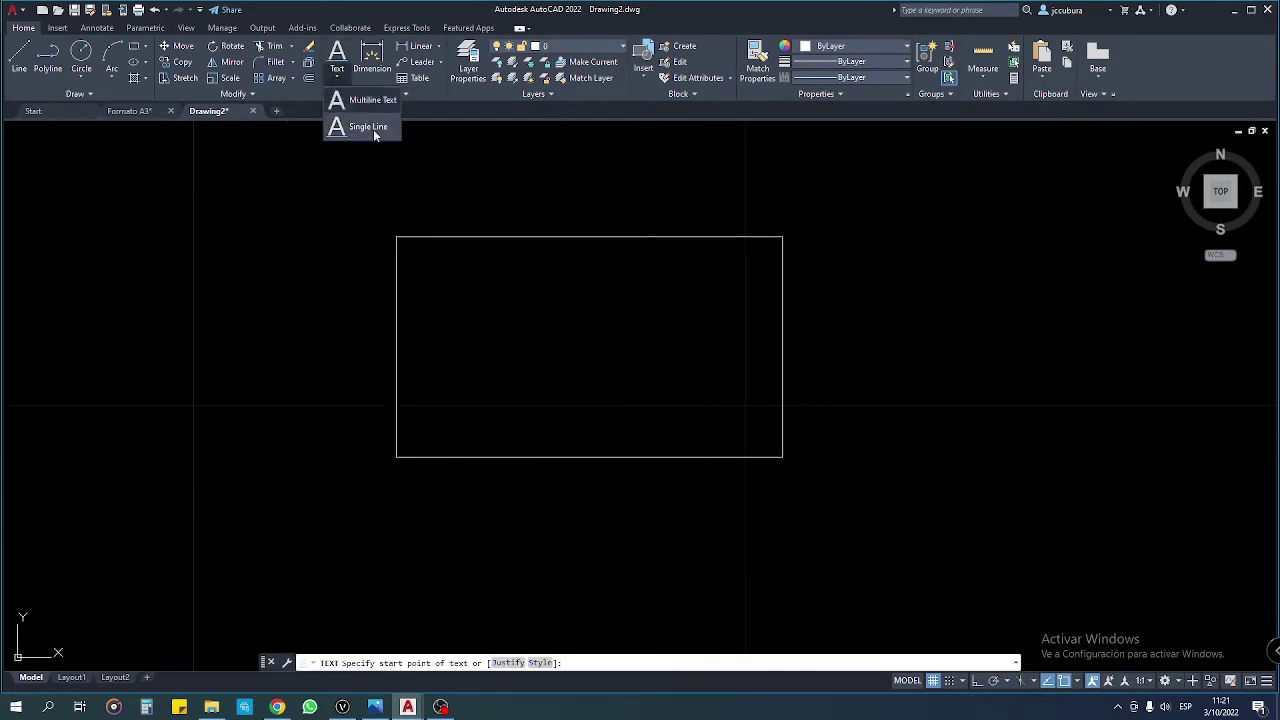
pyautogui.press('Escape')
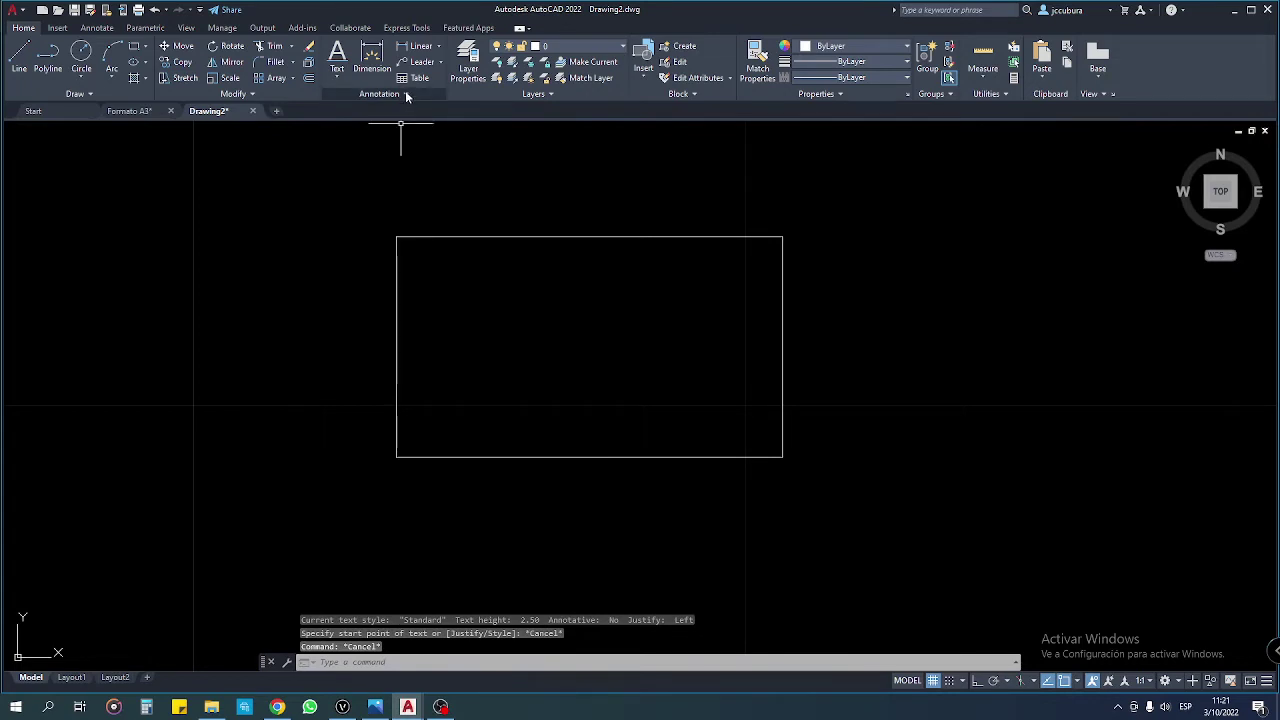
pyautogui.click(406, 94)
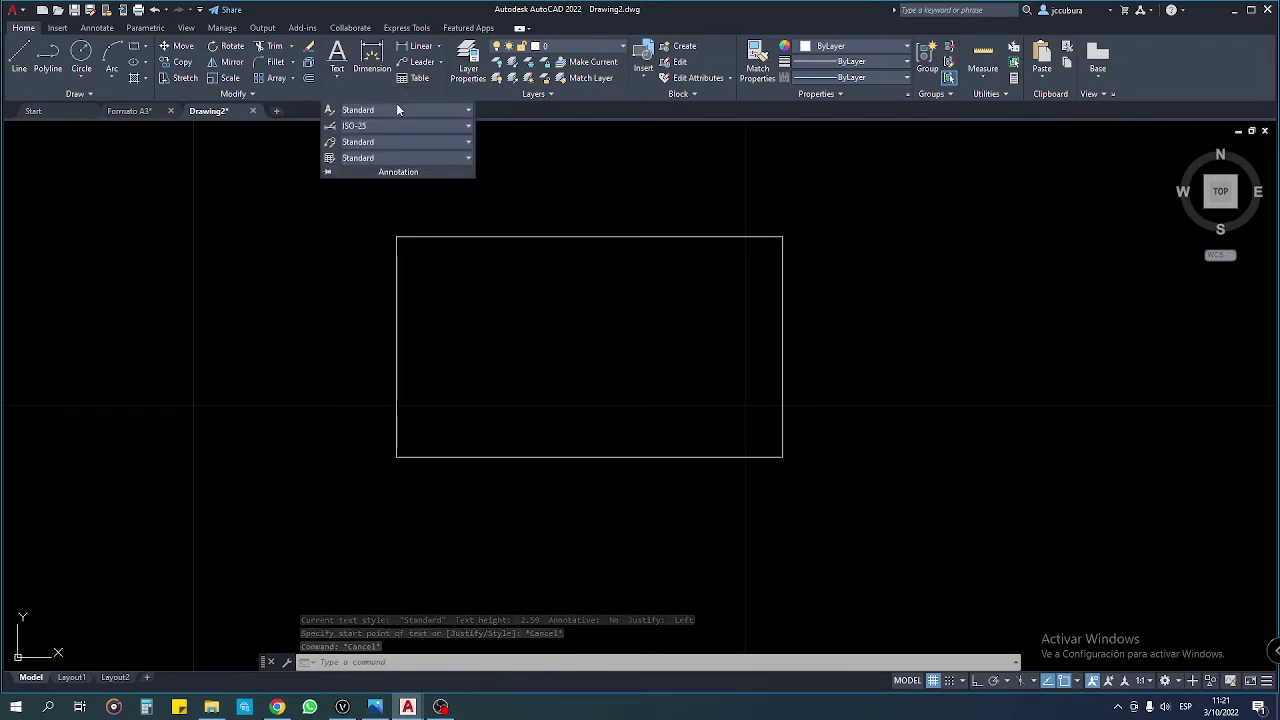
pyautogui.click(338, 80)
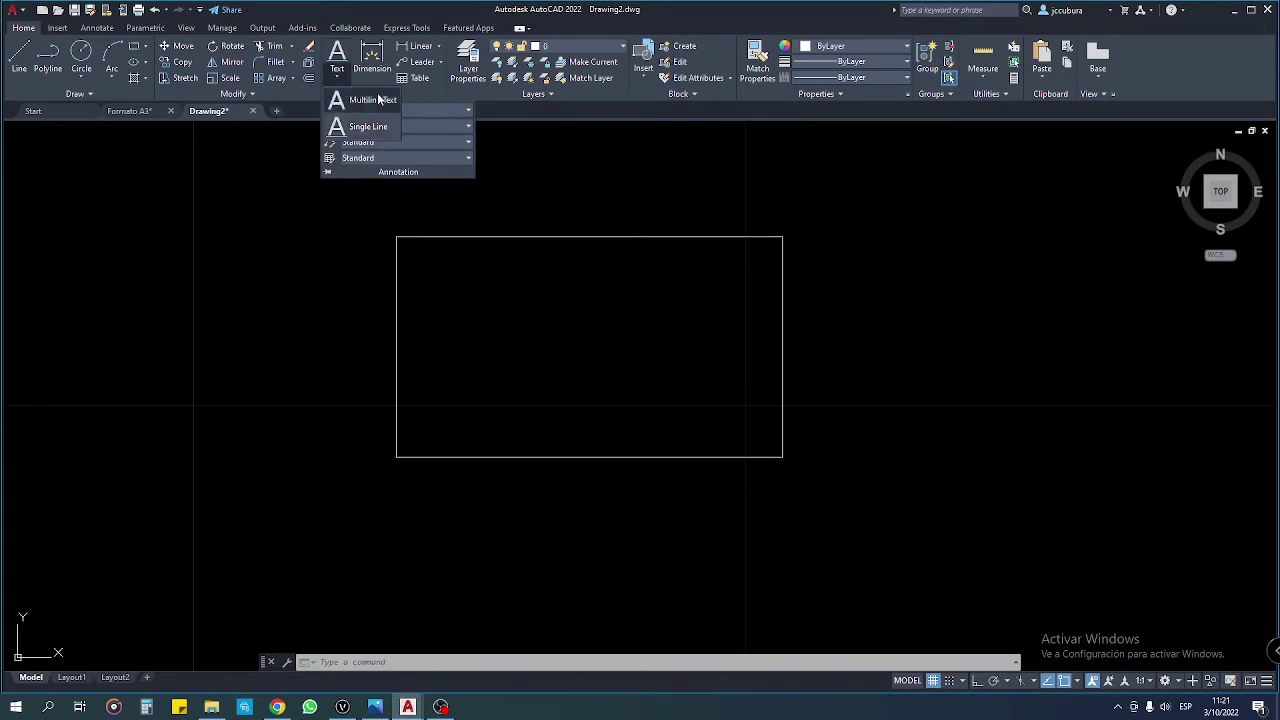
pyautogui.click(548, 114)
pyautogui.click(298, 128)
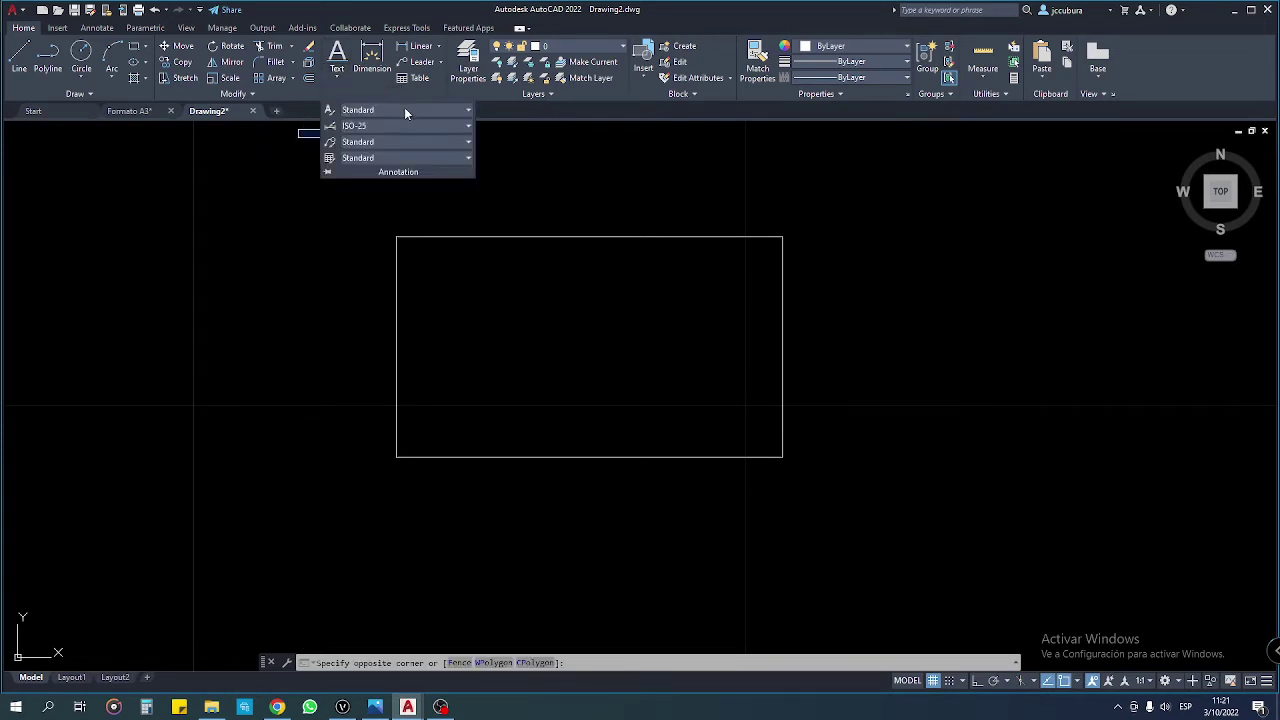
# Step: Create text style '3 milimetros' with Arial at height 3, apply it and make it current
pyautogui.click(329, 110)
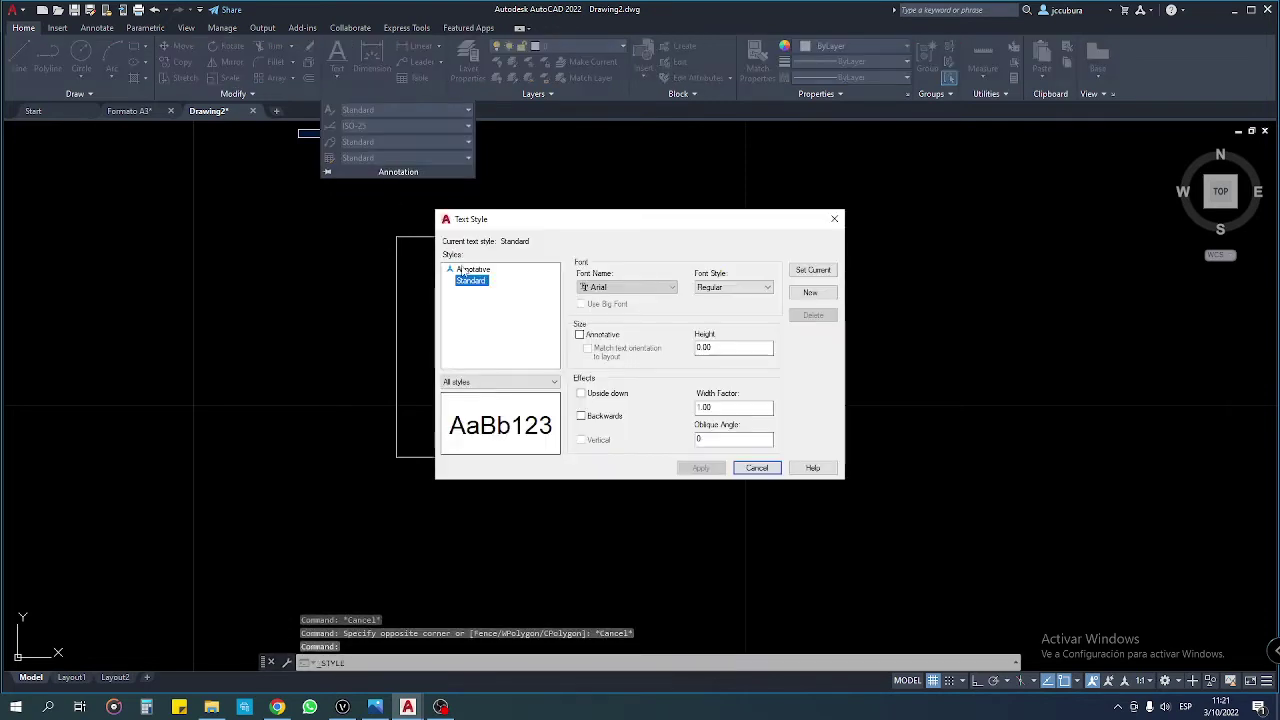
pyautogui.click(471, 285)
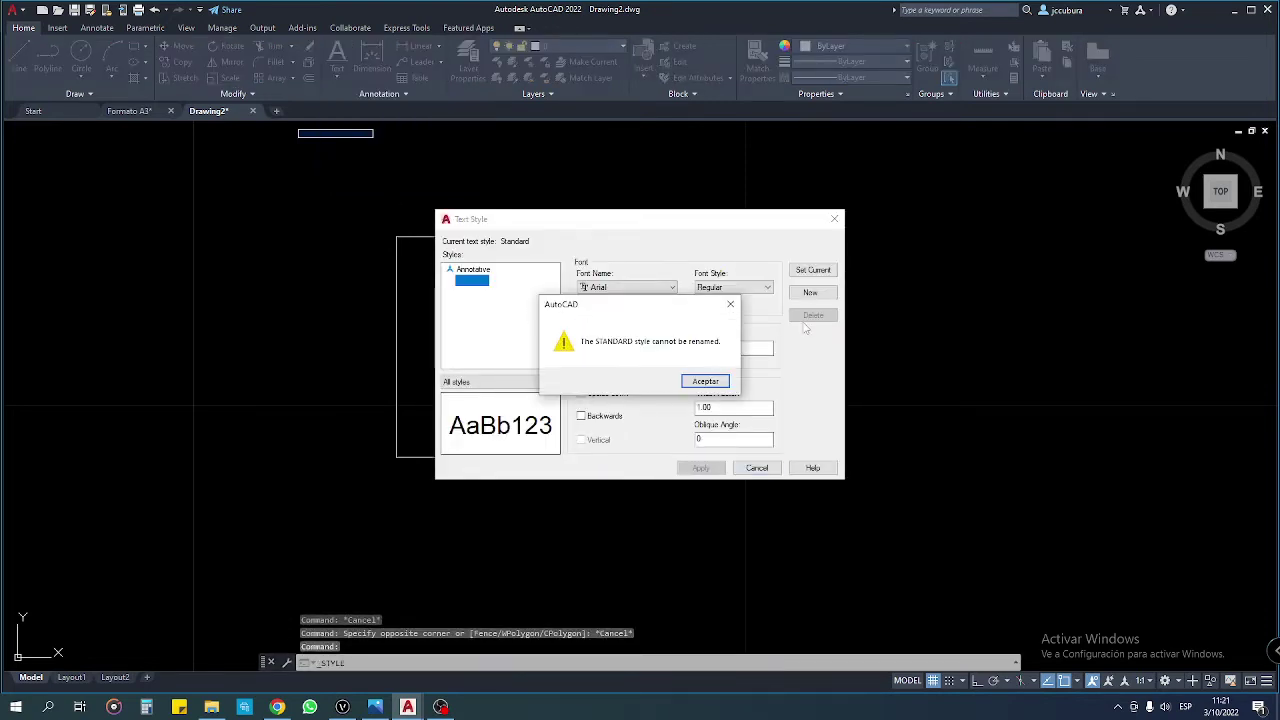
pyautogui.click(708, 380)
pyautogui.click(810, 292)
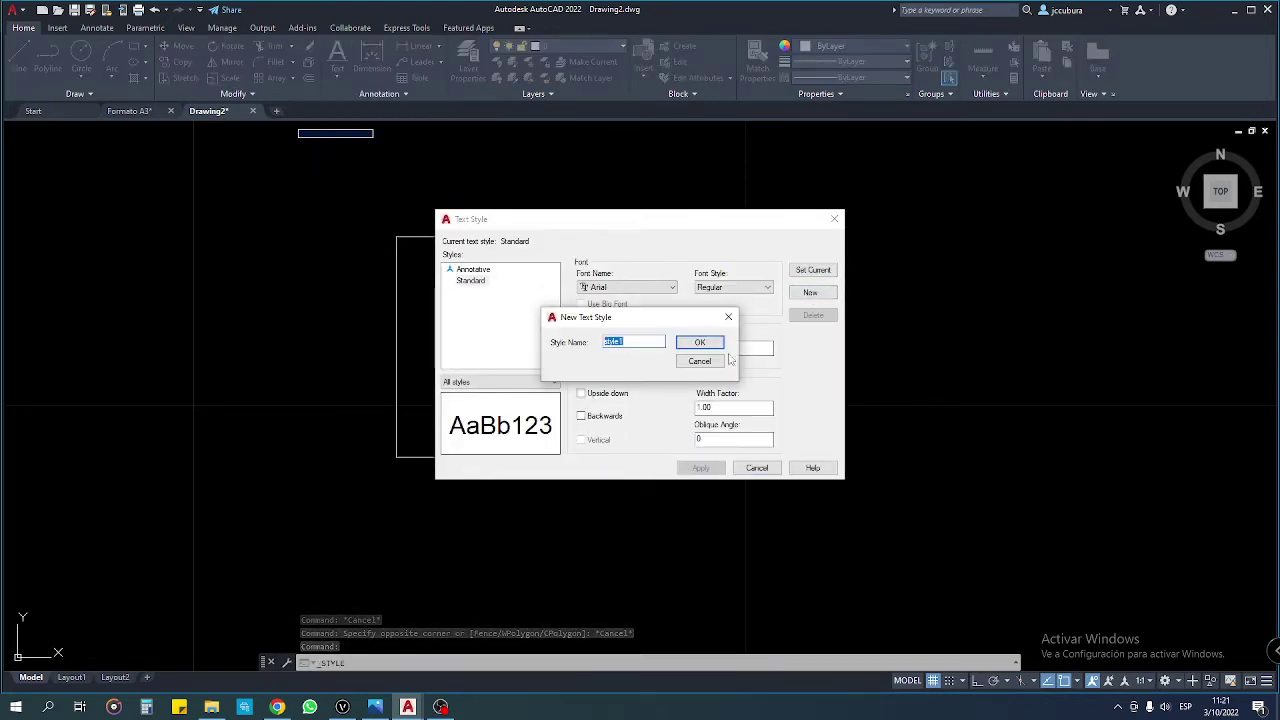
pyautogui.write('3 milimetr')
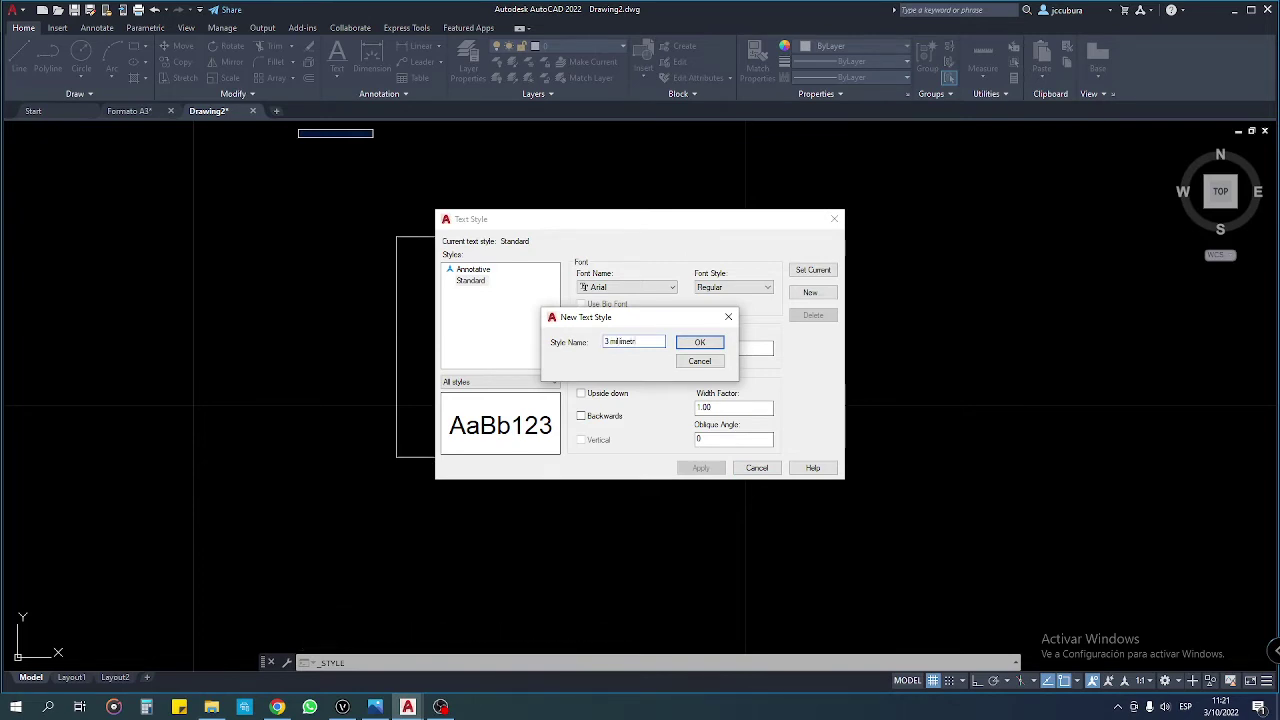
pyautogui.write('os')
pyautogui.click(703, 346)
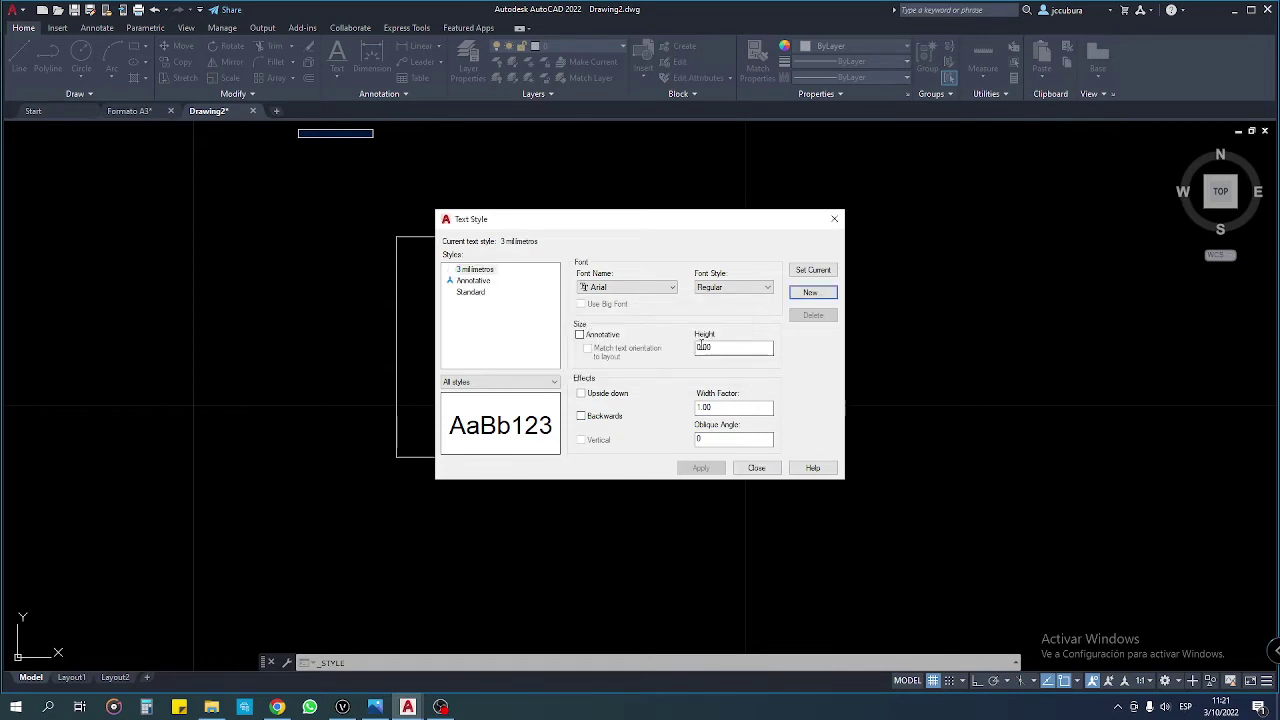
pyautogui.doubleClick(698, 347)
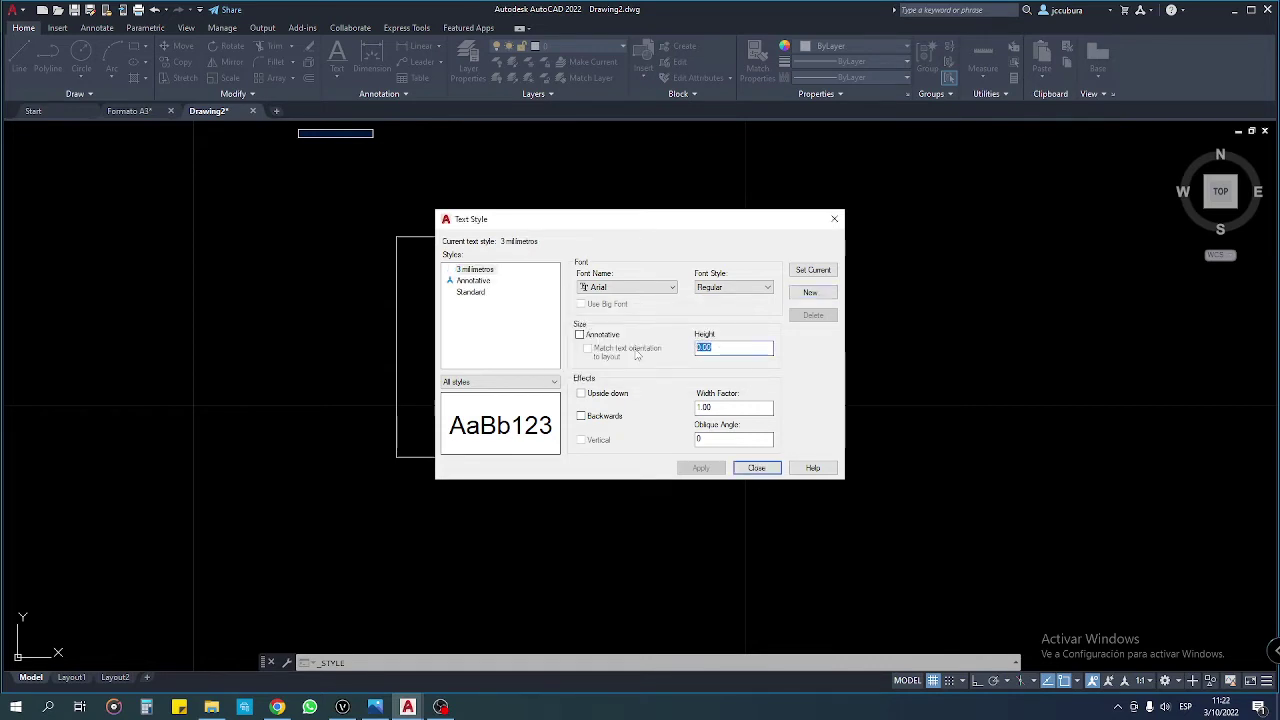
pyautogui.write('3')
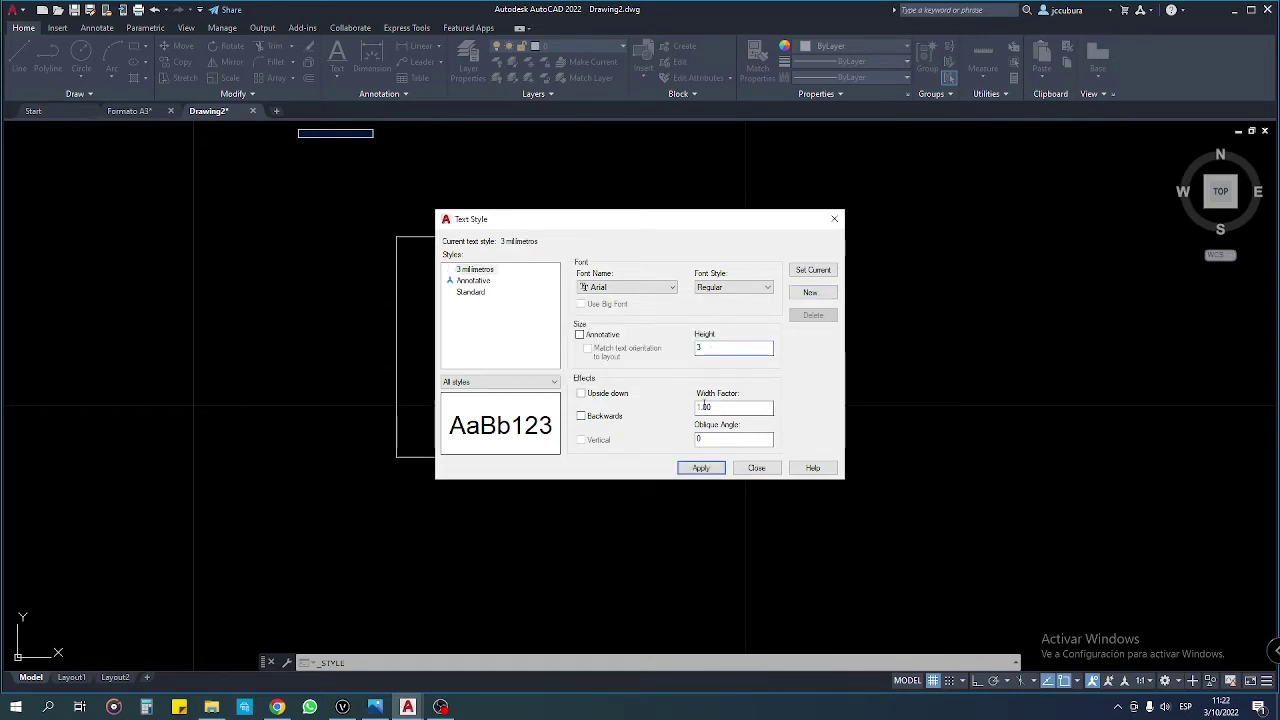
pyautogui.click(702, 468)
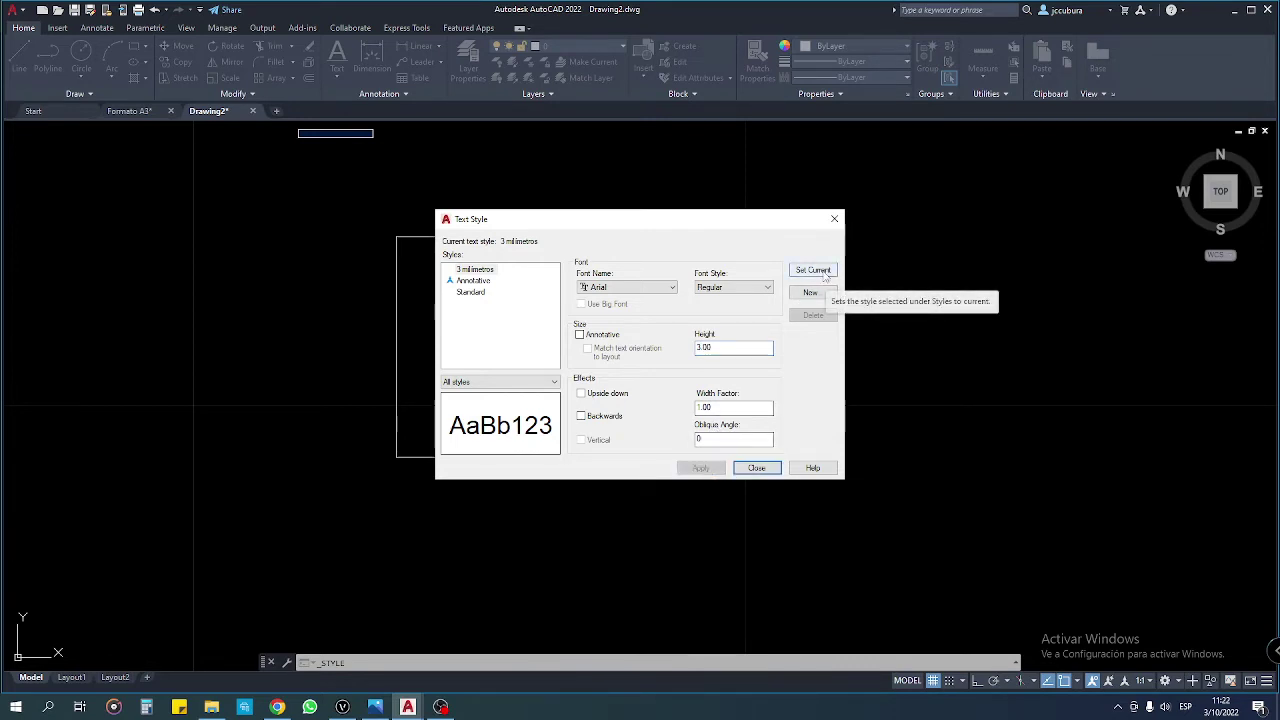
pyautogui.click(824, 275)
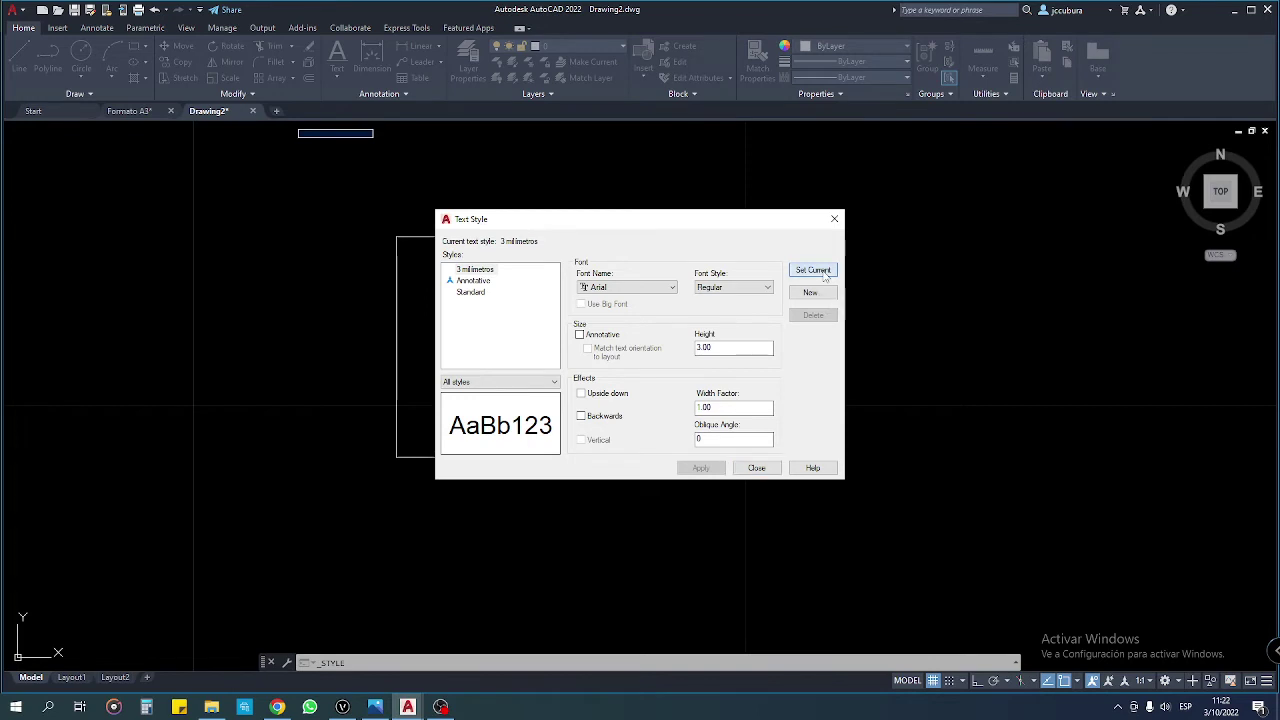
pyautogui.click(766, 470)
pyautogui.moveTo(466, 342); pyautogui.dragTo(480, 306, button='middle')
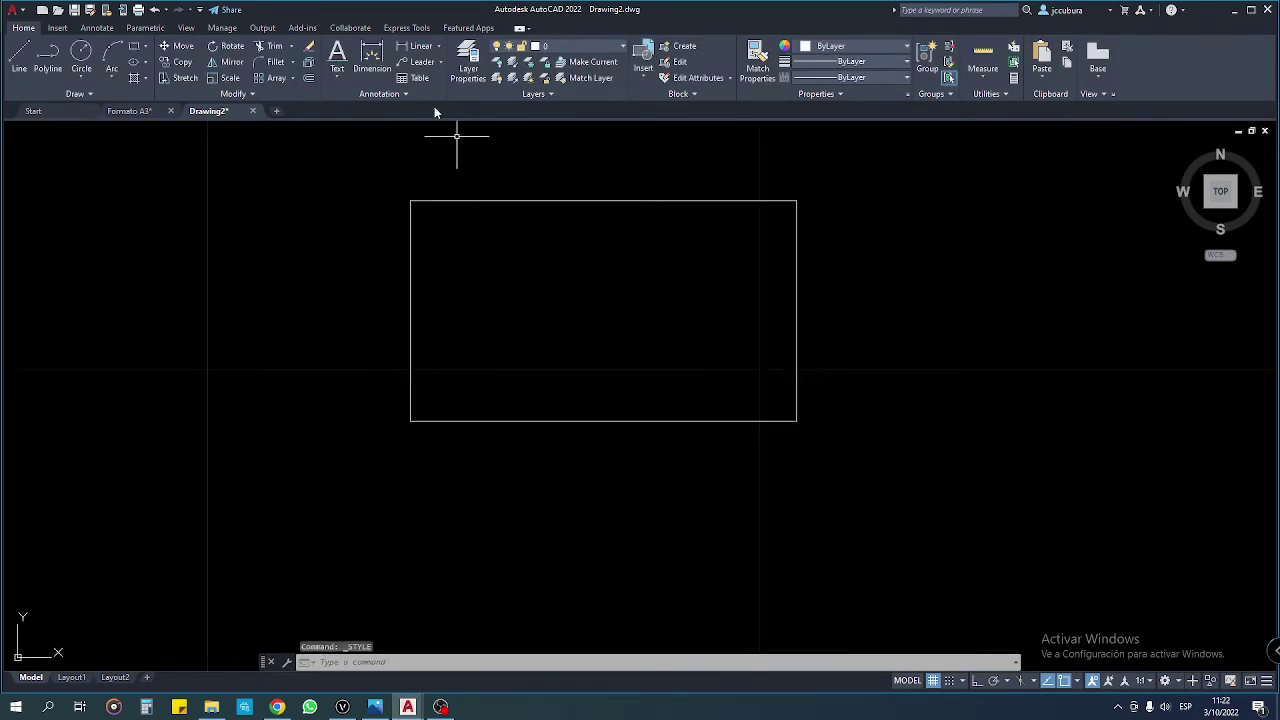
# Step: Place horizontal single-line text 'VISTA DE PLANTA' below the rectangle with Ortho on
pyautogui.click(339, 78)
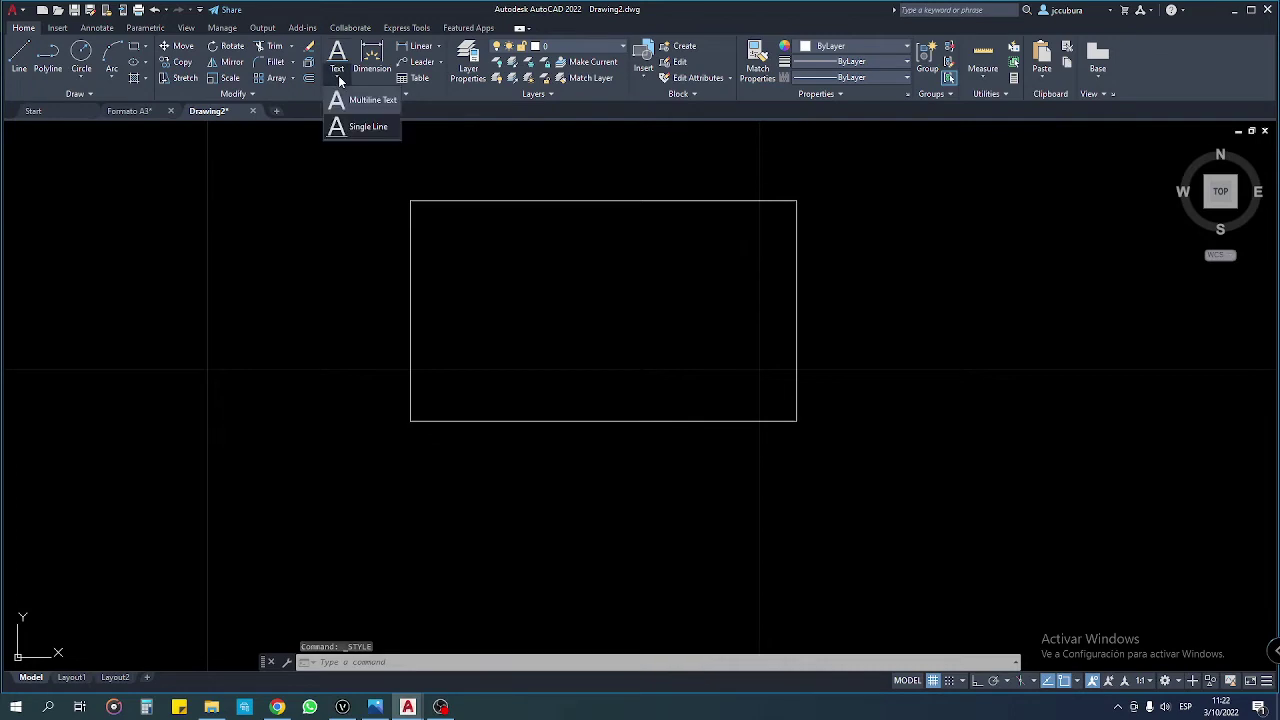
pyautogui.click(362, 127)
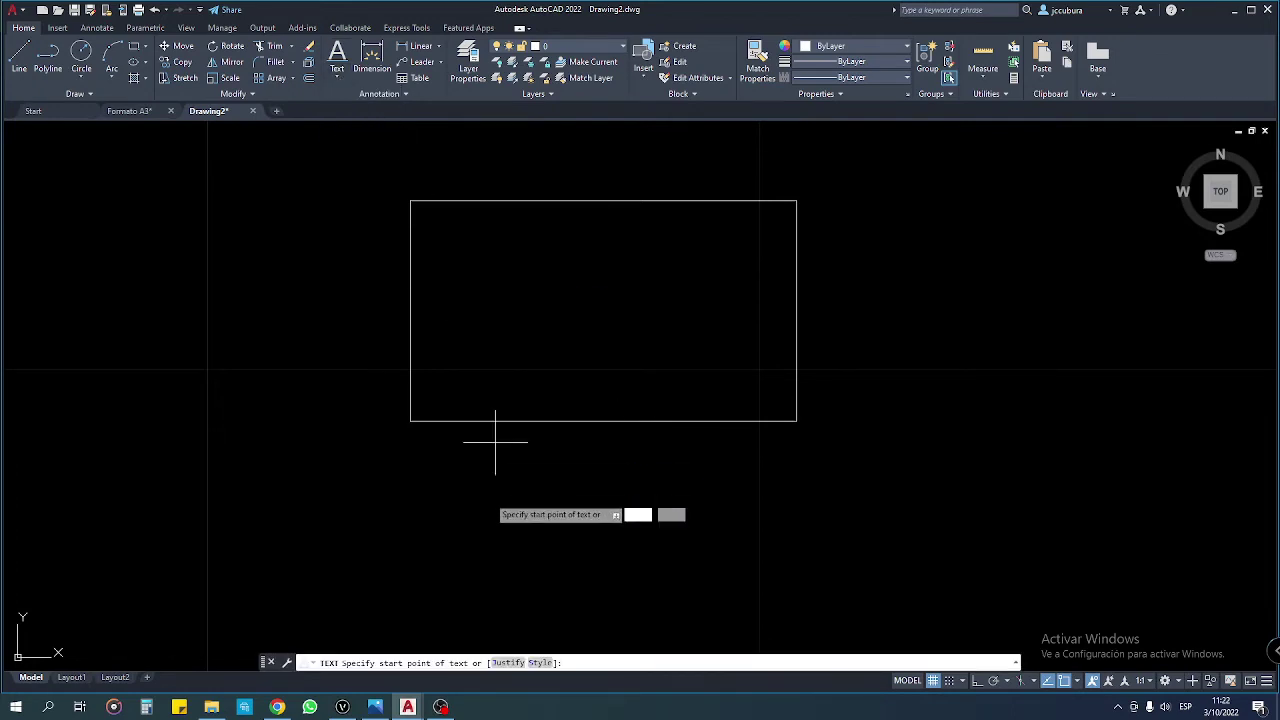
pyautogui.click(410, 475)
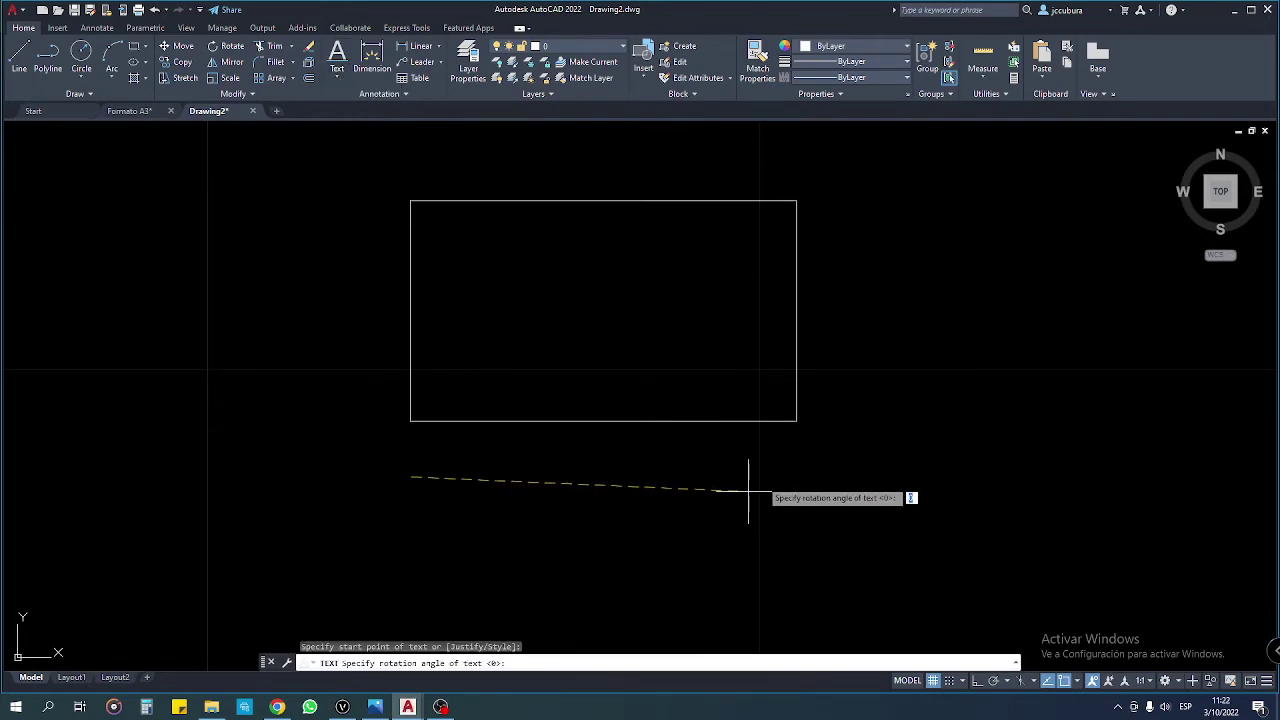
pyautogui.click(978, 681)
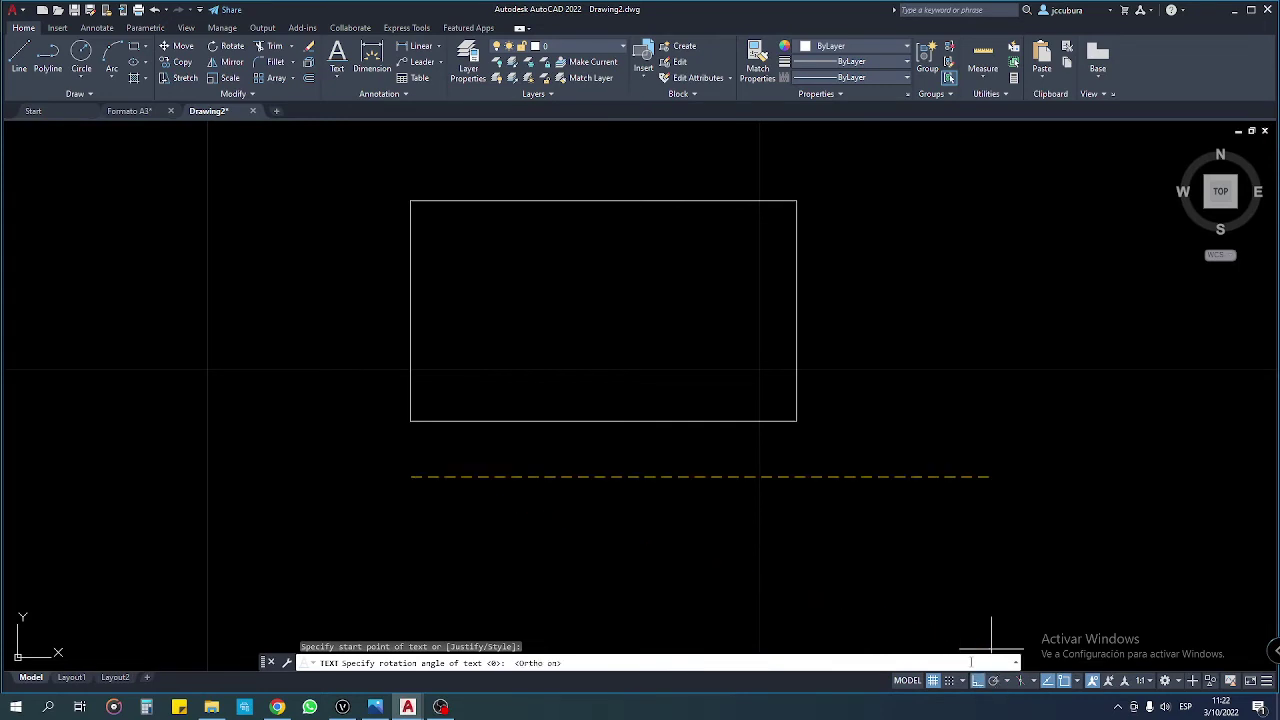
pyautogui.click(790, 476)
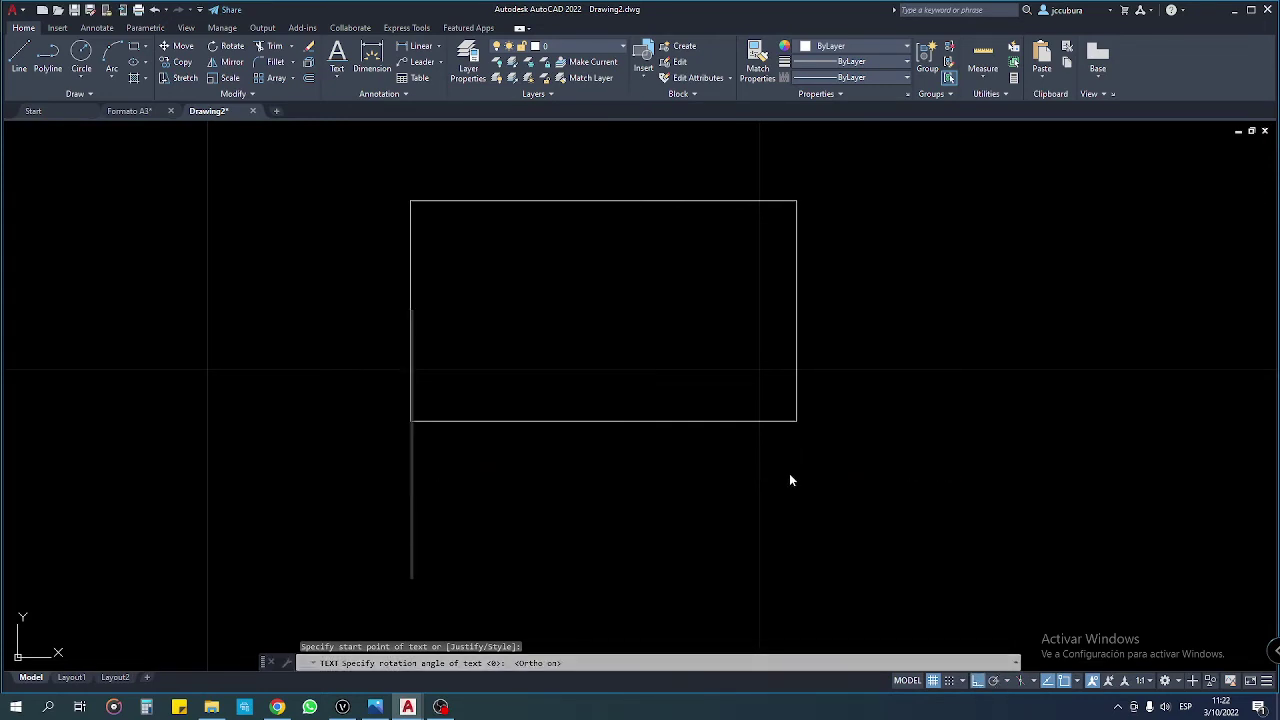
pyautogui.scroll(-2, 789, 473)
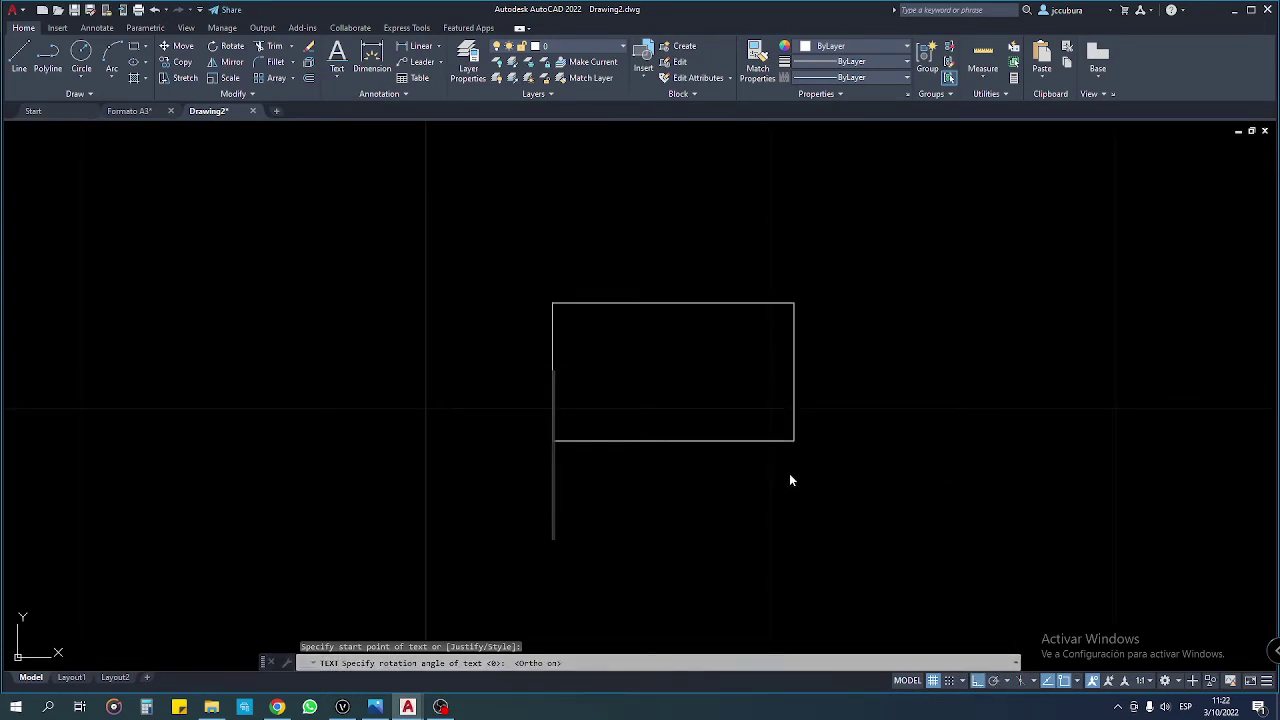
pyautogui.write('Vis')
pyautogui.press('BackSpace')
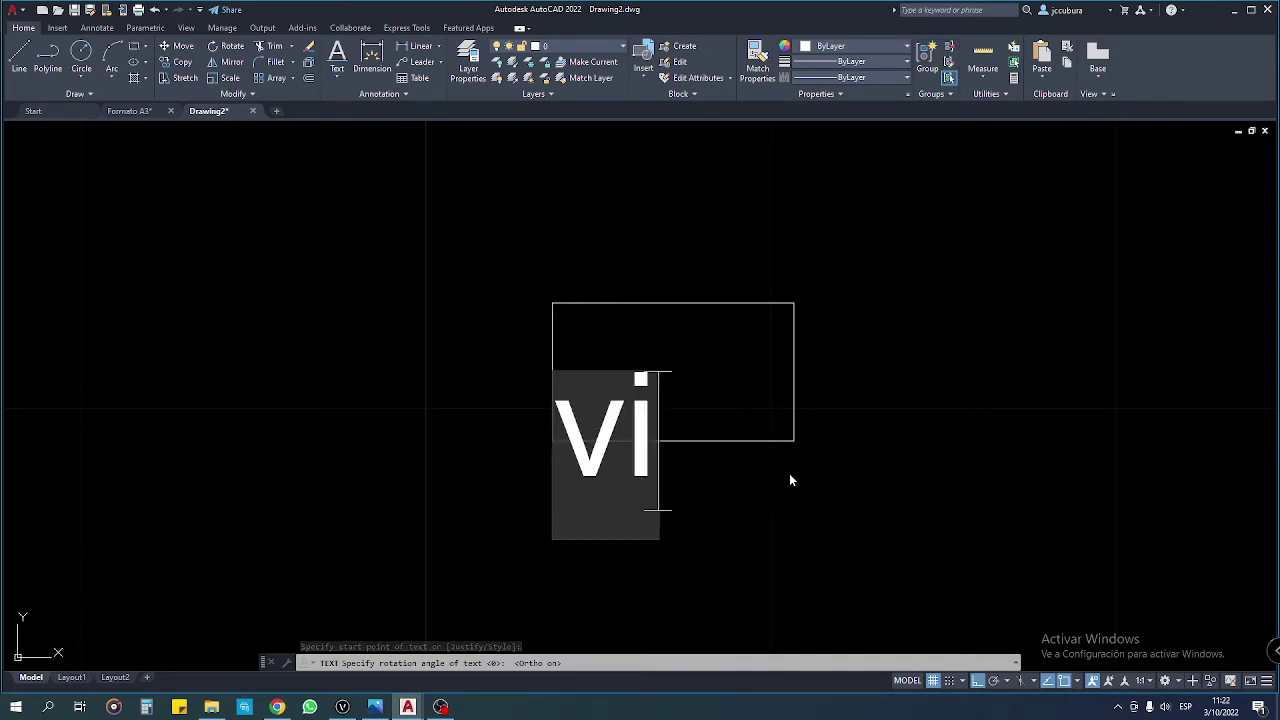
pyautogui.press('BackSpace')
pyautogui.press('BackSpace')
pyautogui.write('VISTA ')
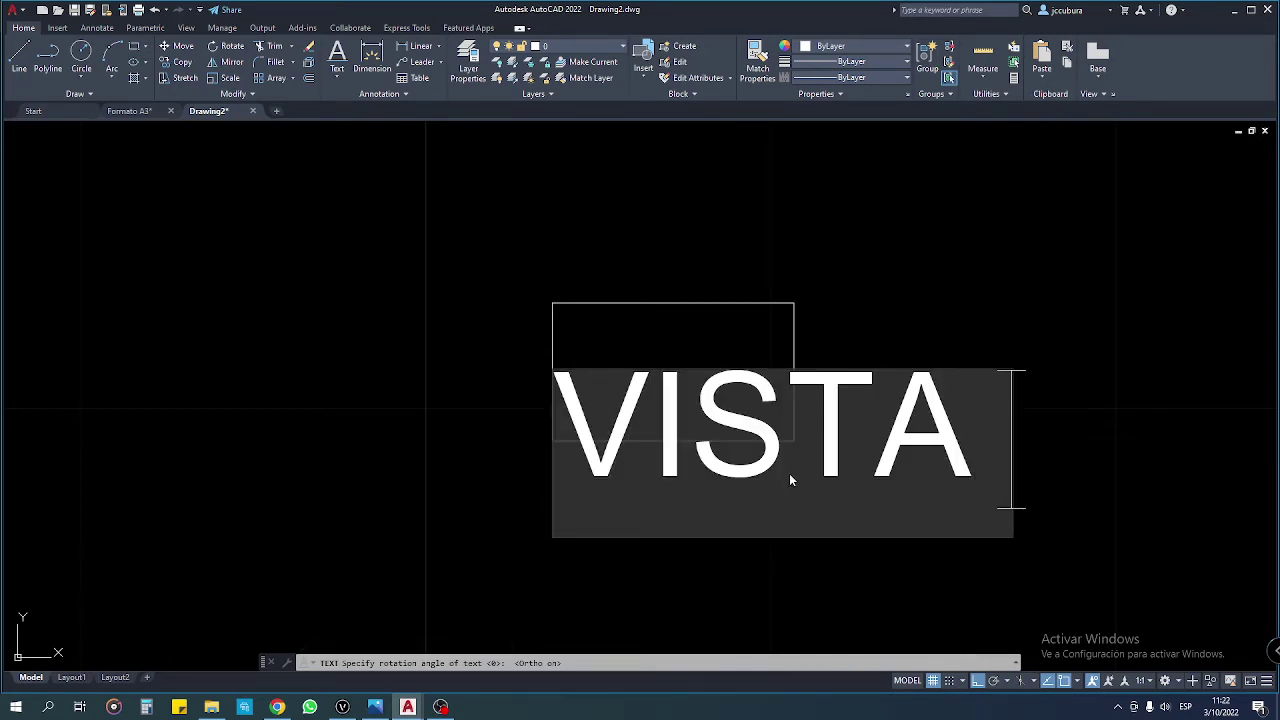
pyautogui.write('DE PLANTA')
pyautogui.scroll(-6, 789, 473)
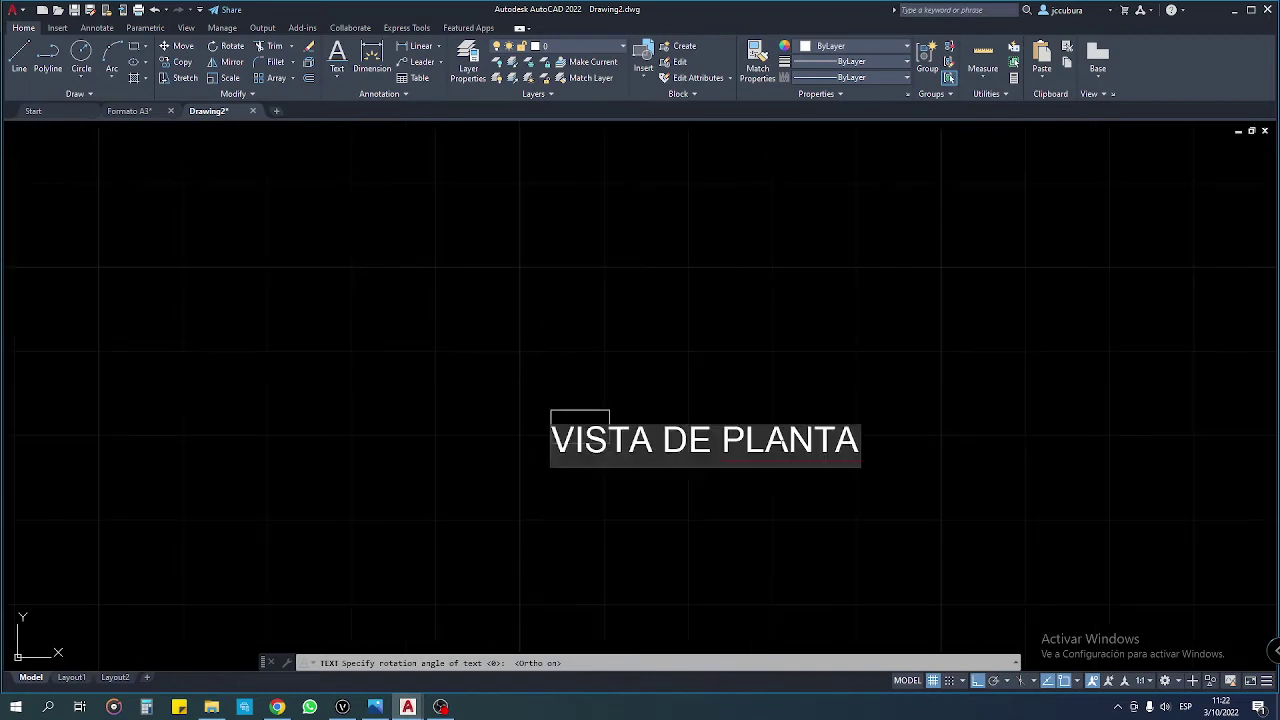
pyautogui.press('Escape')
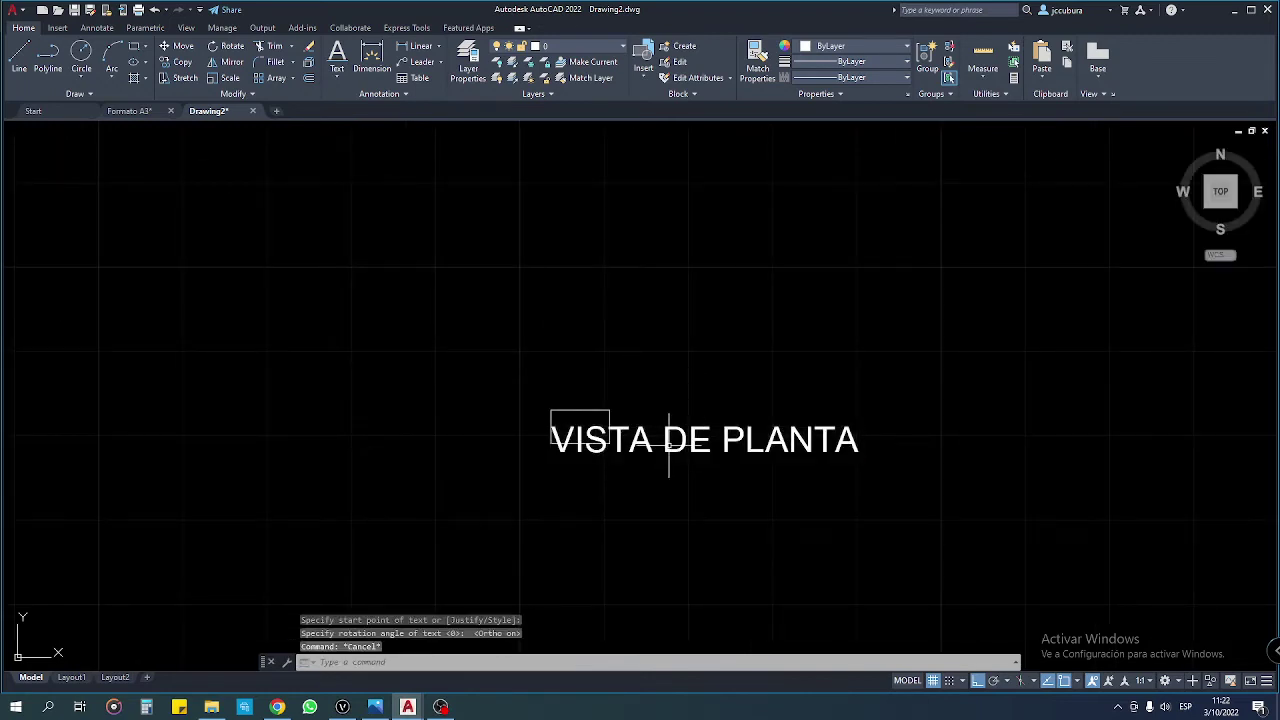
pyautogui.scroll(2, 654, 445)
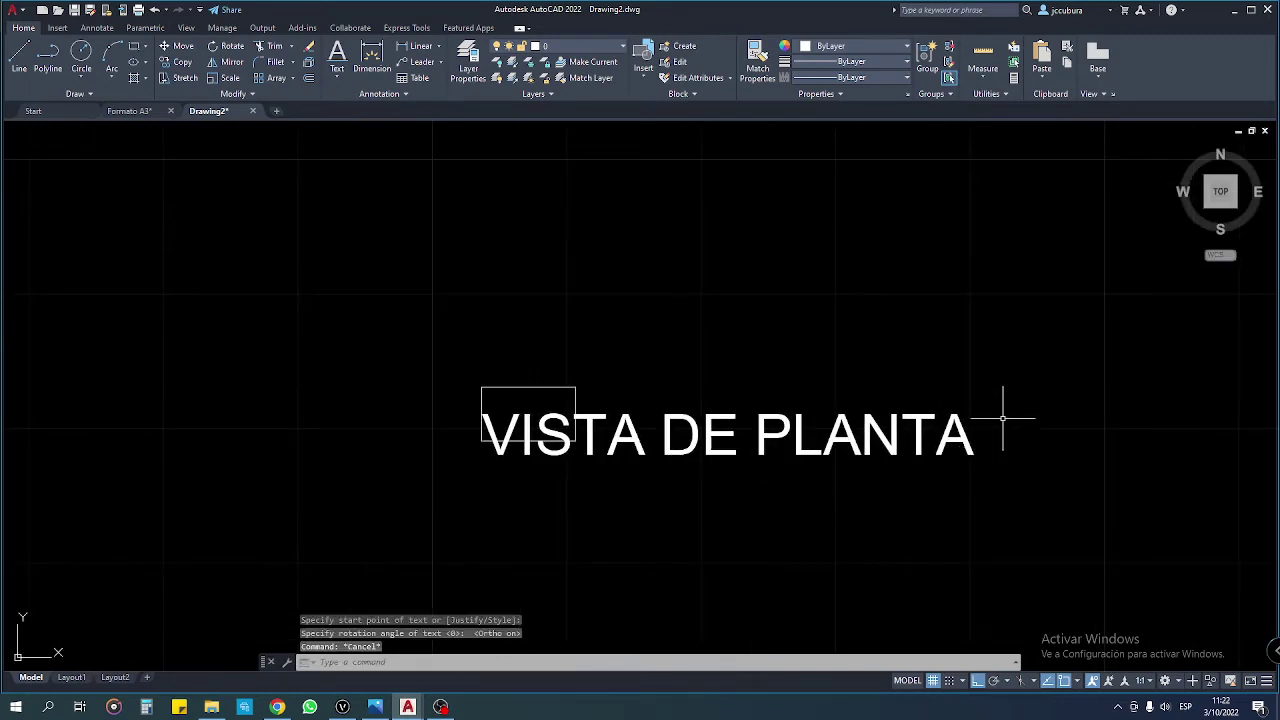
pyautogui.moveTo(890, 398); pyautogui.dragTo(894, 366, button='middle')
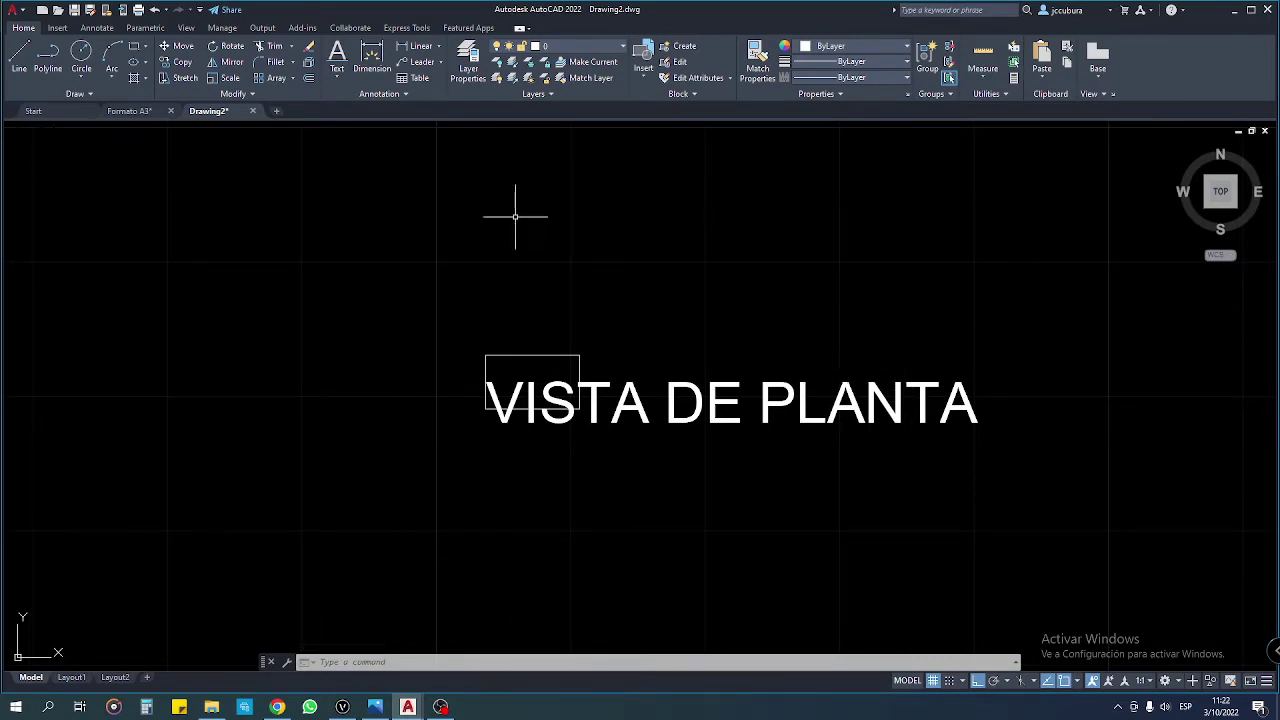
# Step: Change the '3 milimetros' text style height from 3.00 to 0.3 and apply it
pyautogui.click(407, 92)
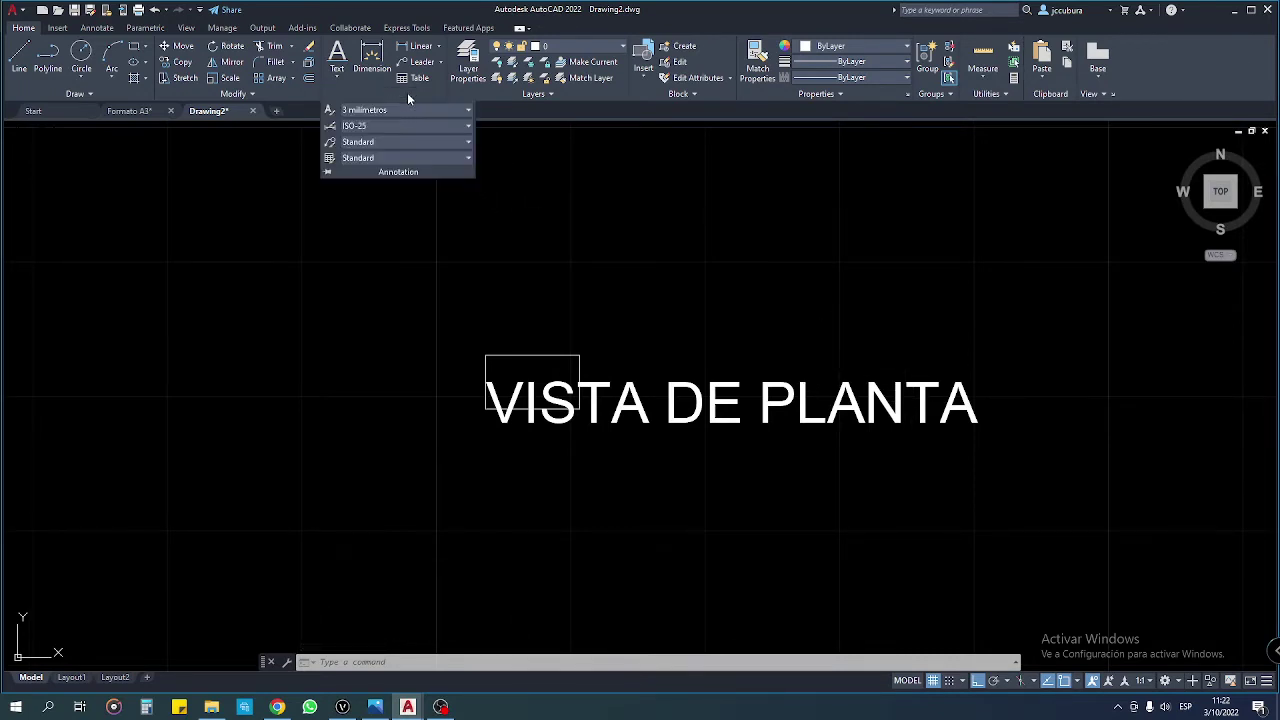
pyautogui.click(466, 110)
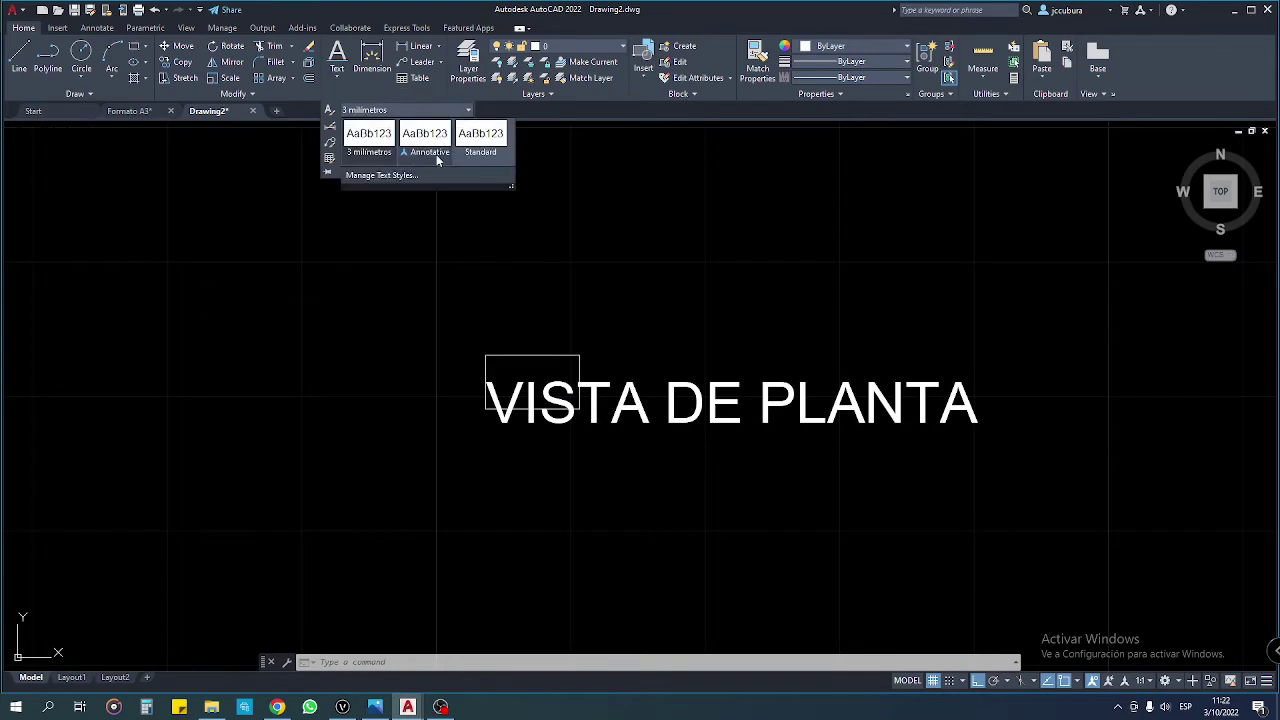
pyautogui.click(381, 175)
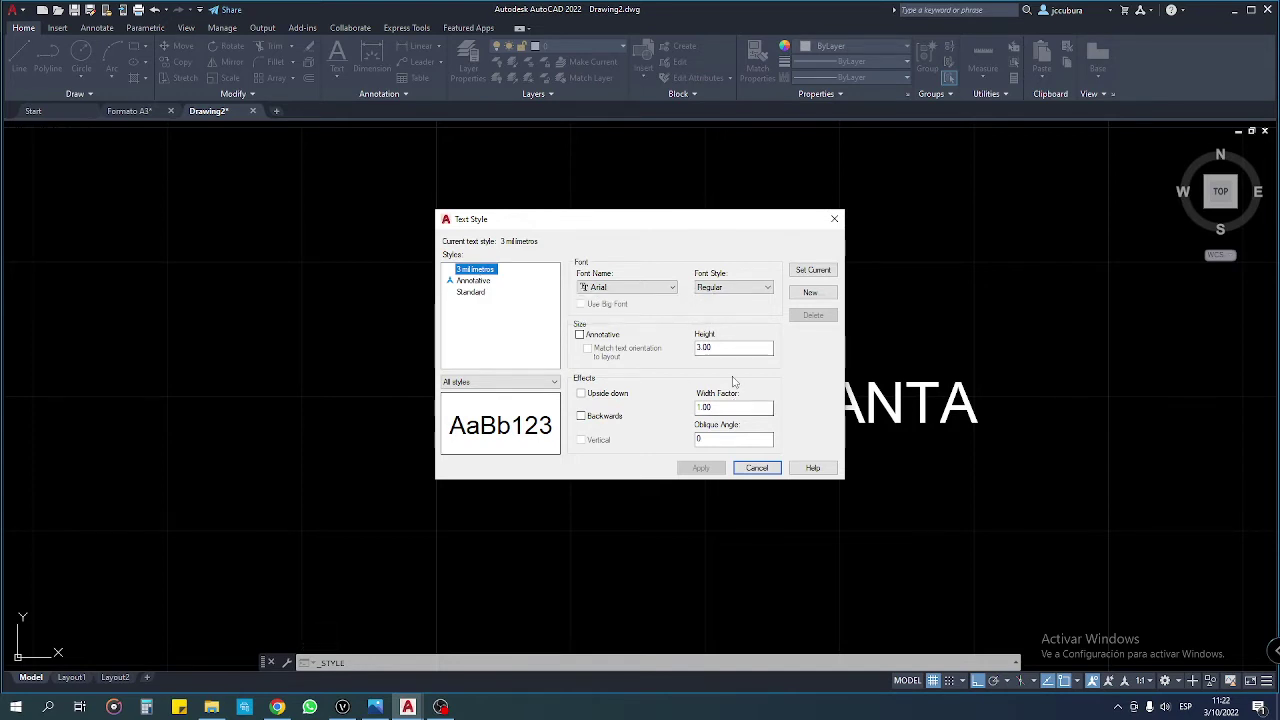
pyautogui.moveTo(746, 347); pyautogui.dragTo(664, 345)
pyautogui.moveTo(720, 346); pyautogui.dragTo(686, 344)
pyautogui.write('0.3')
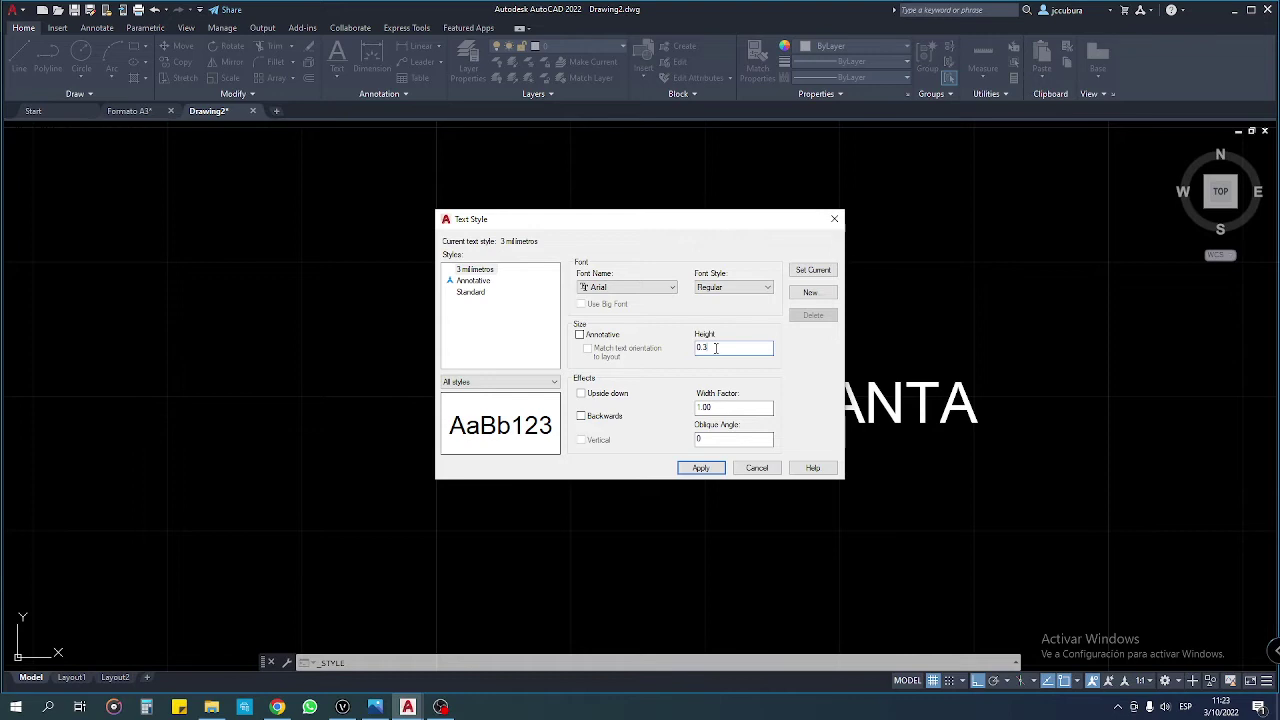
pyautogui.click(703, 469)
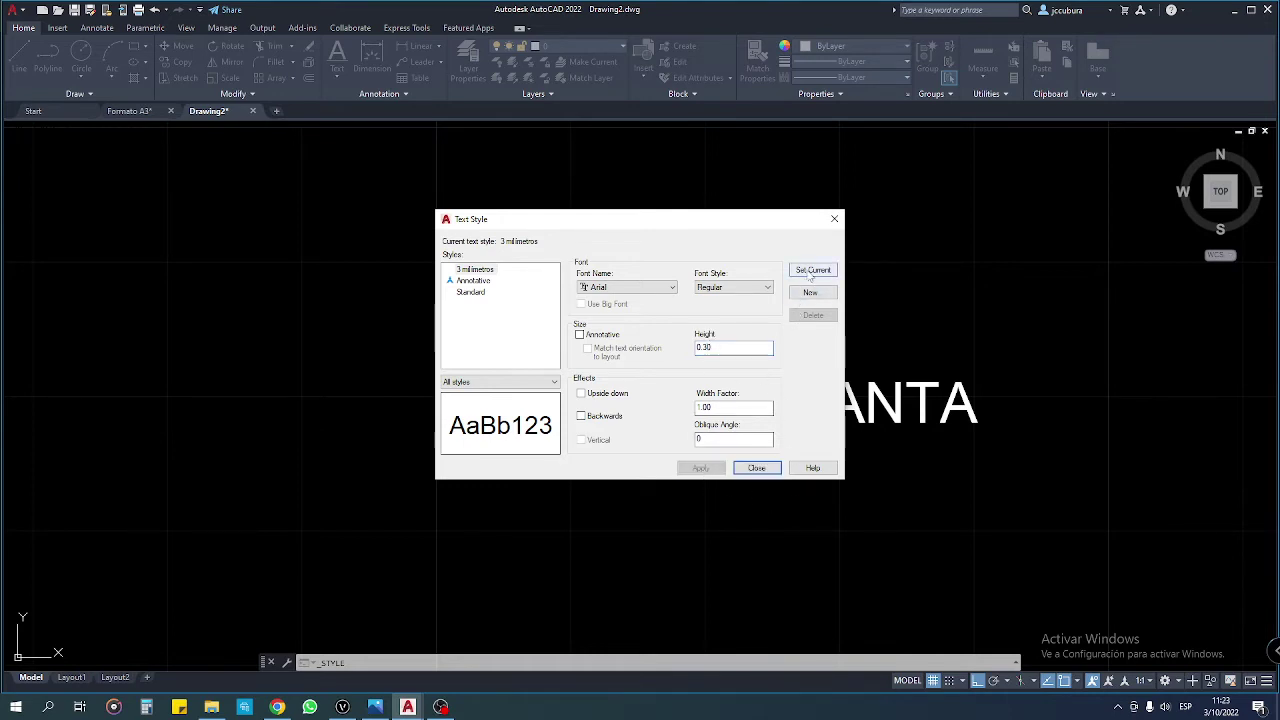
pyautogui.click(757, 468)
pyautogui.click(485, 355)
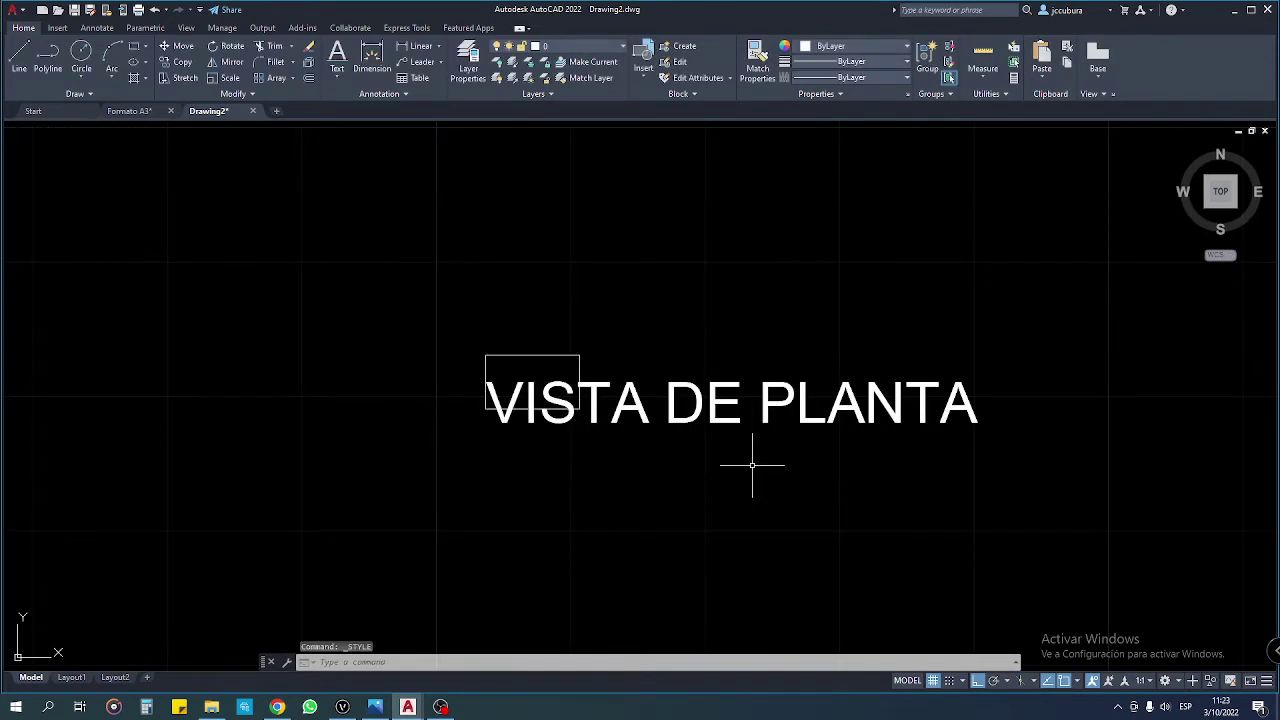
# Step: Replace the oversized label with a new 0.30-high 'VISTA DE PLANTA' text below the rectangle
pyautogui.click(698, 380)
pyautogui.press('Delete')
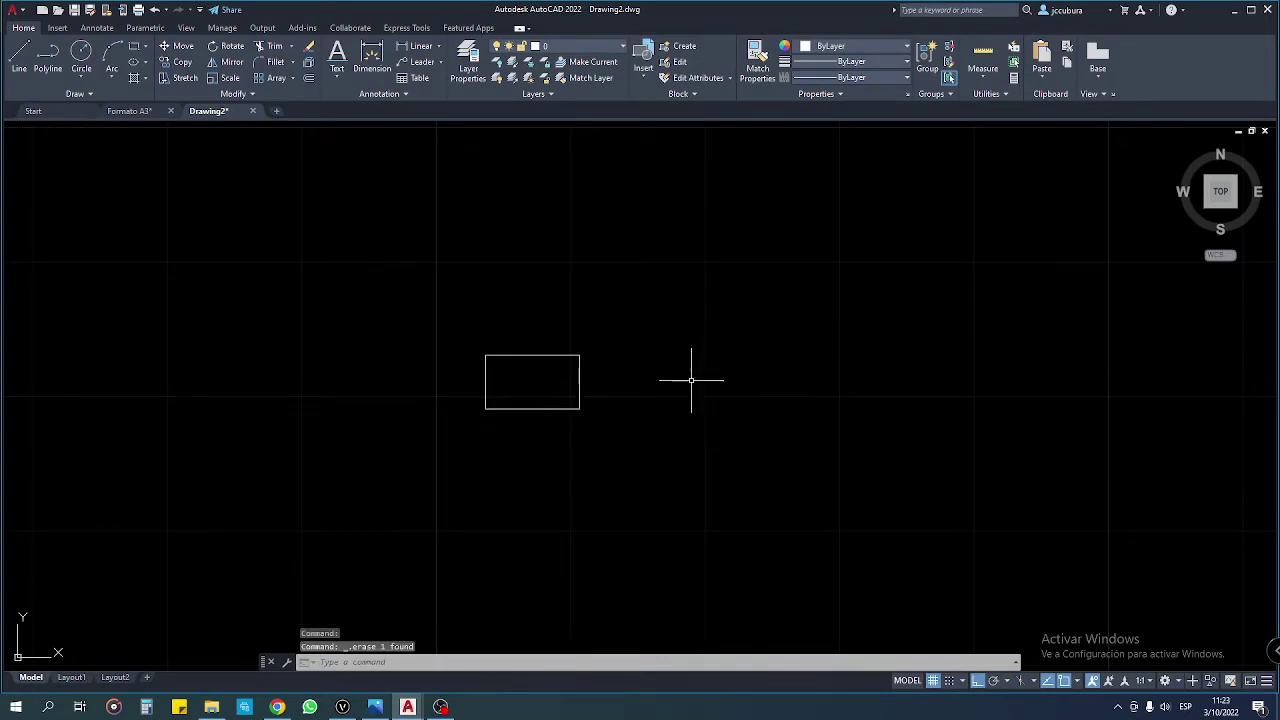
pyautogui.click(337, 81)
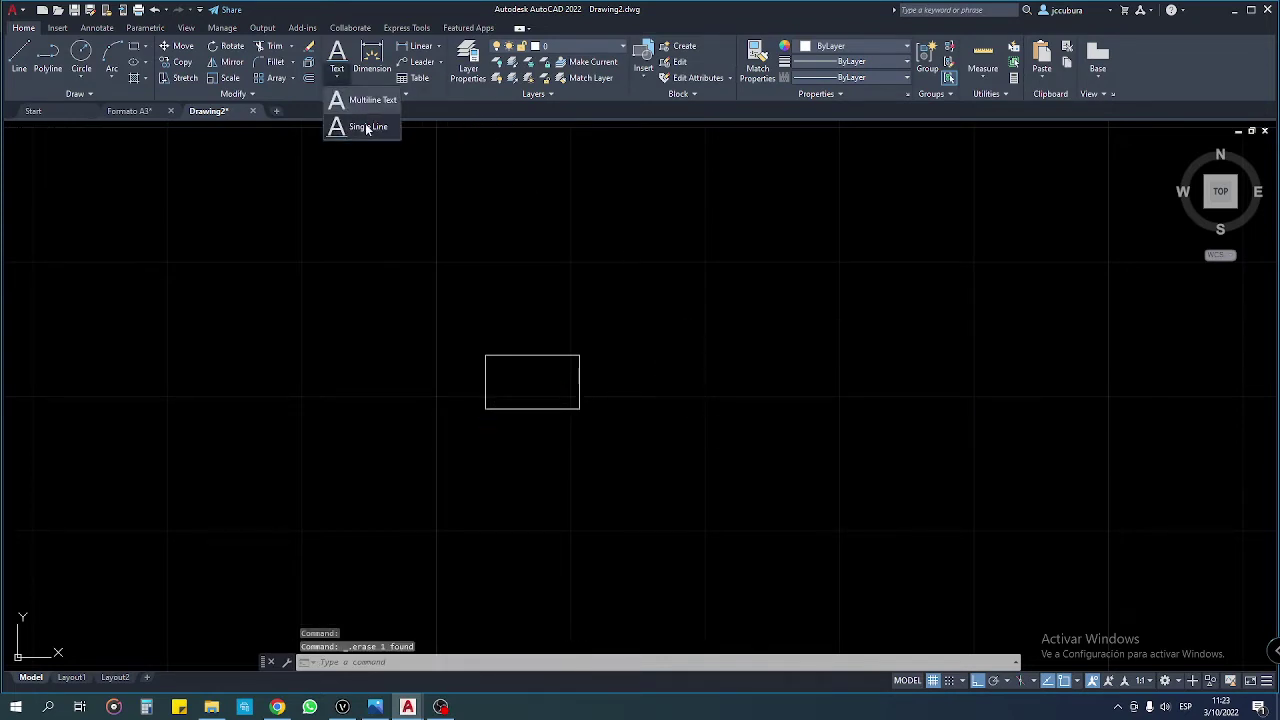
pyautogui.click(345, 127)
pyautogui.click(483, 436)
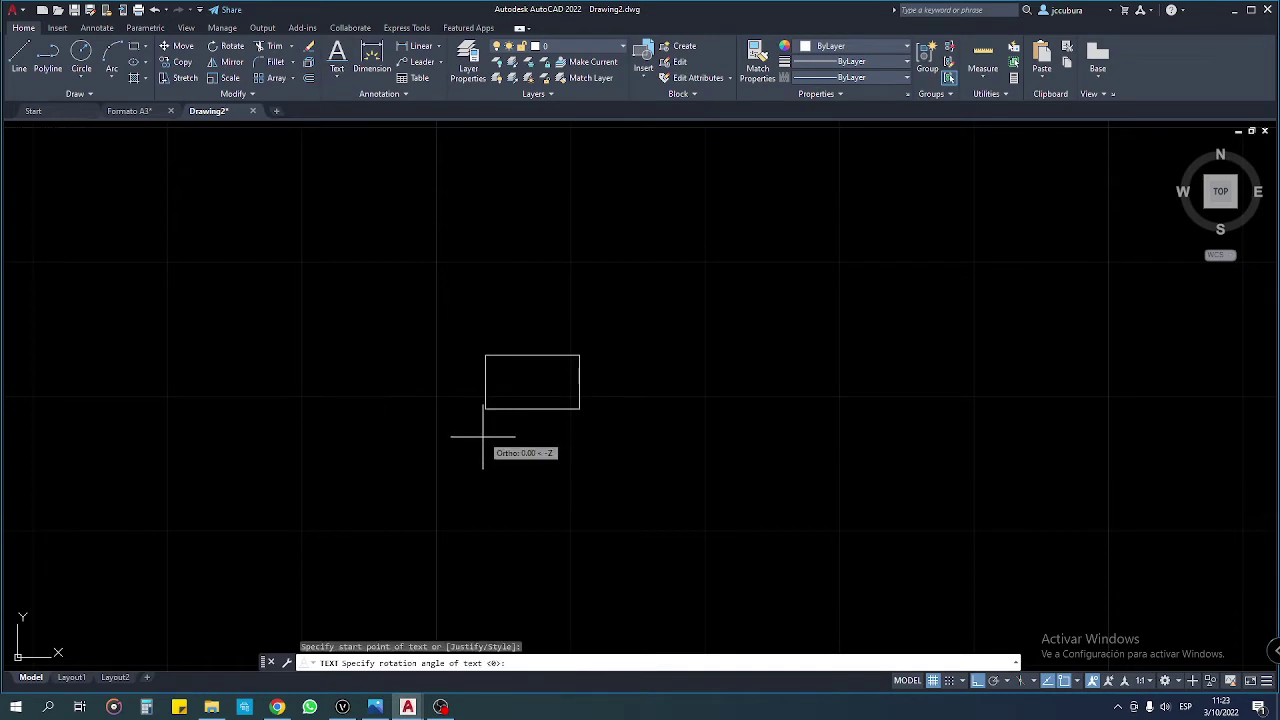
pyautogui.scroll(2, 516, 434)
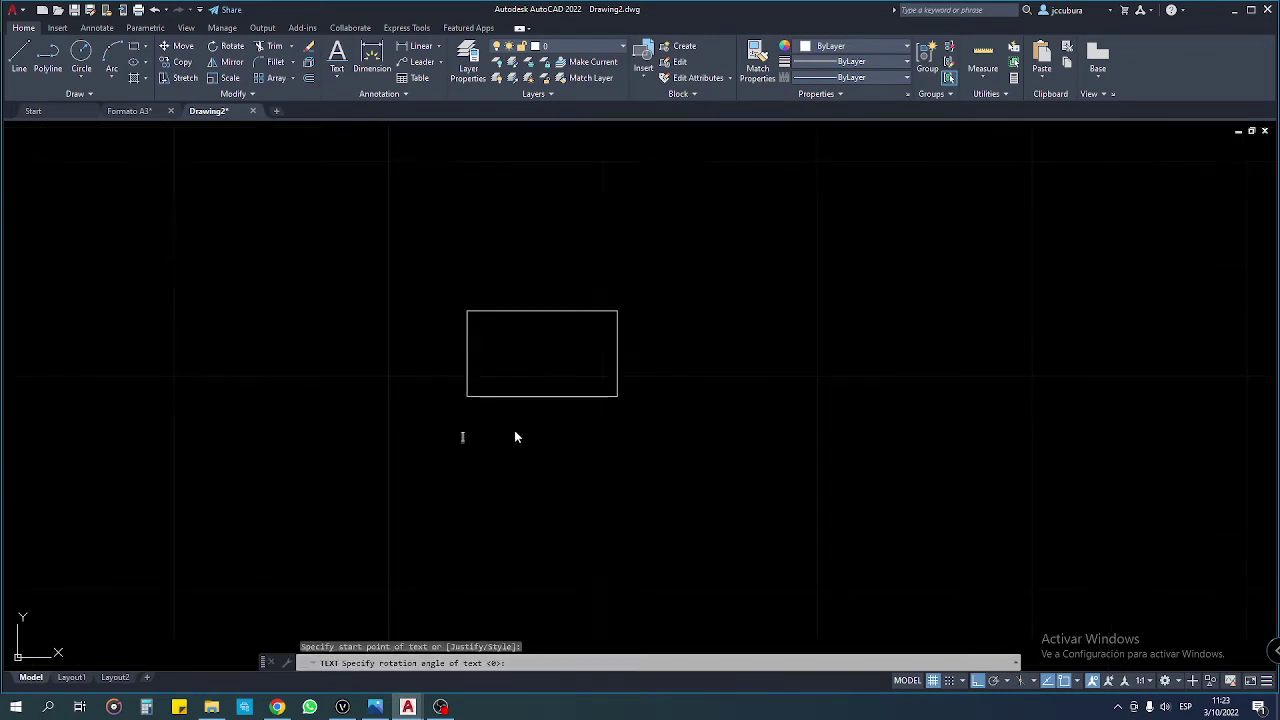
pyautogui.scroll(2, 516, 434)
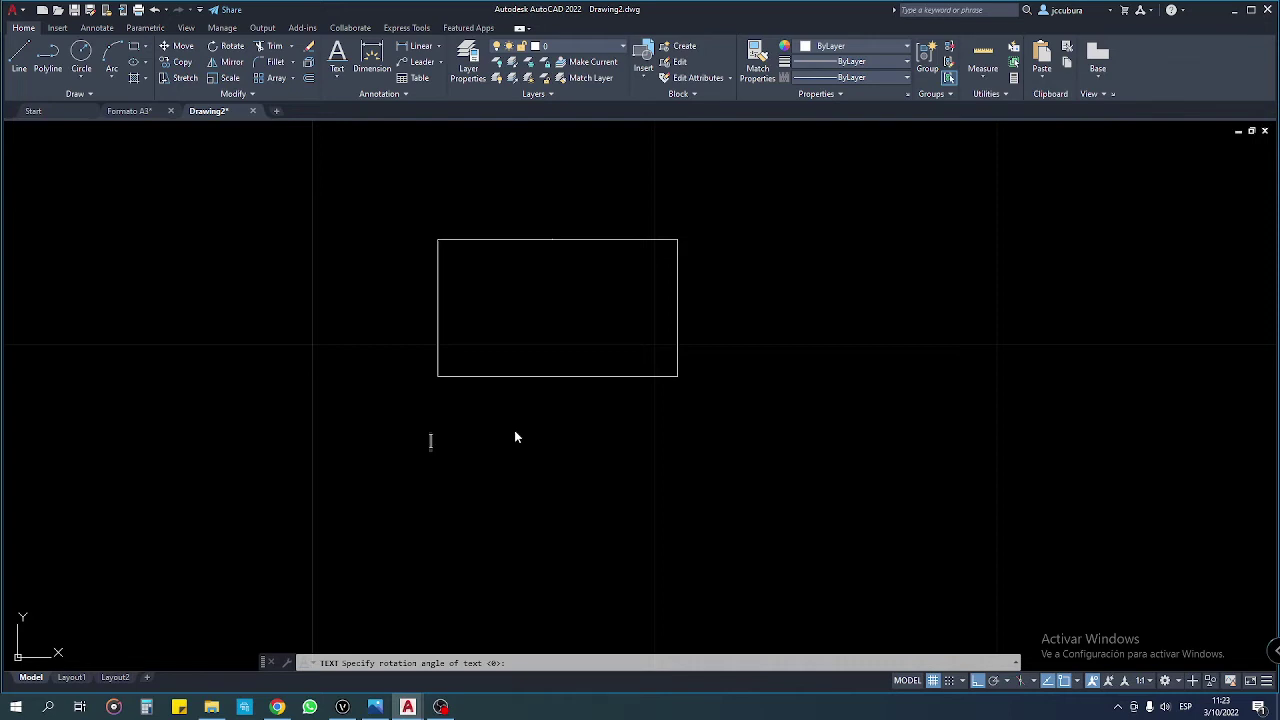
pyautogui.write('VISTA D')
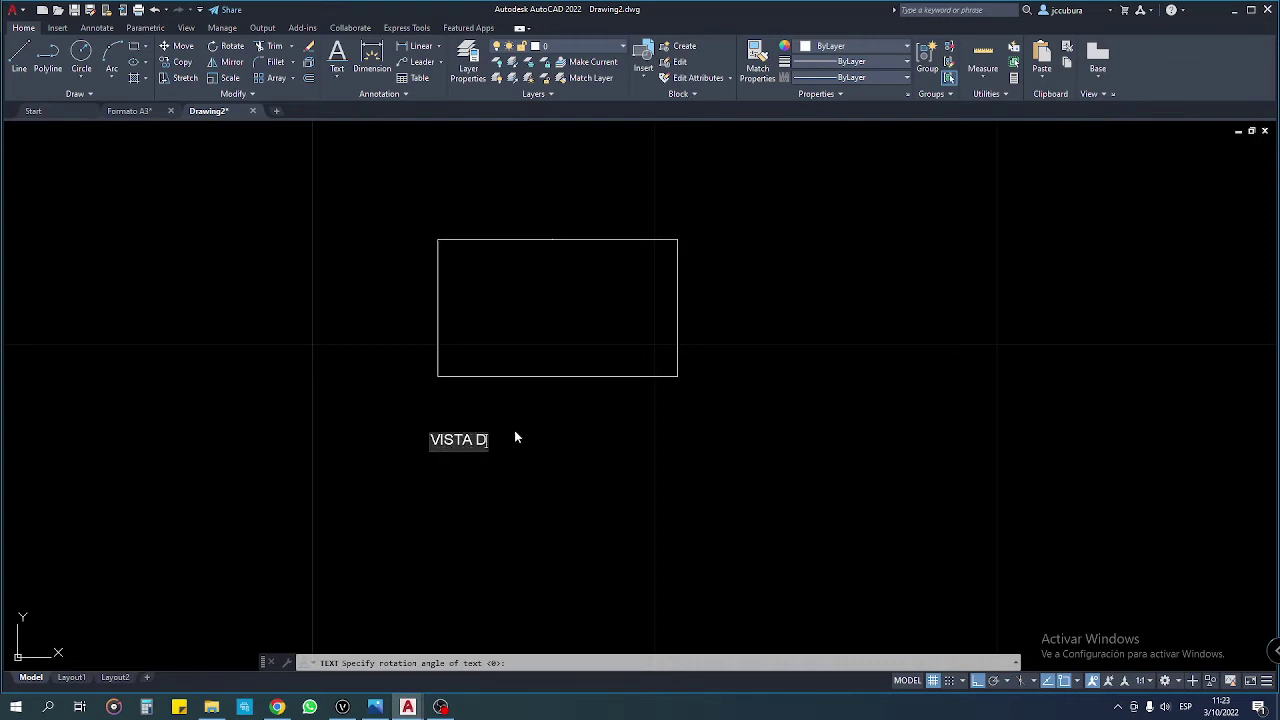
pyautogui.write('E PLANTA')
pyautogui.press('Return')
pyautogui.press('Escape')
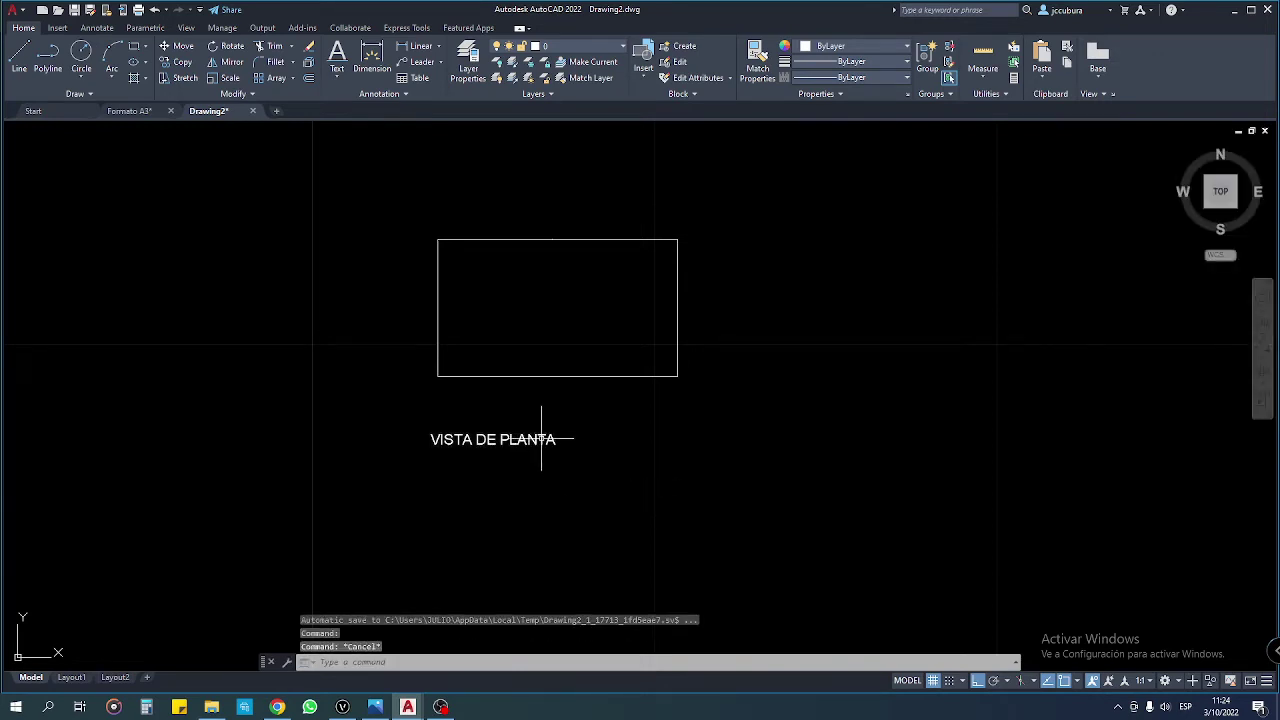
pyautogui.press('Escape')
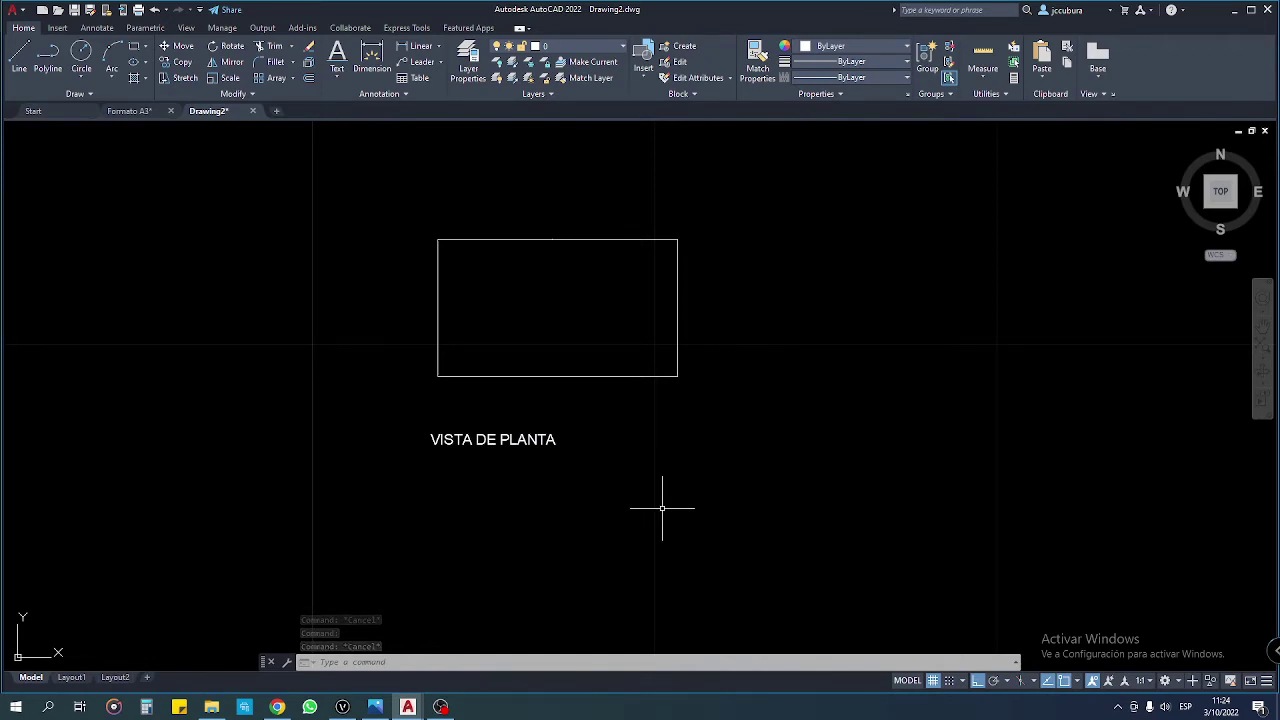
# Step: Set the VISTA DE PLANTA label's text height to 0.6 in the Properties palette
pyautogui.moveTo(640, 490); pyautogui.dragTo(723, 495, button='middle')
pyautogui.write('PRO')
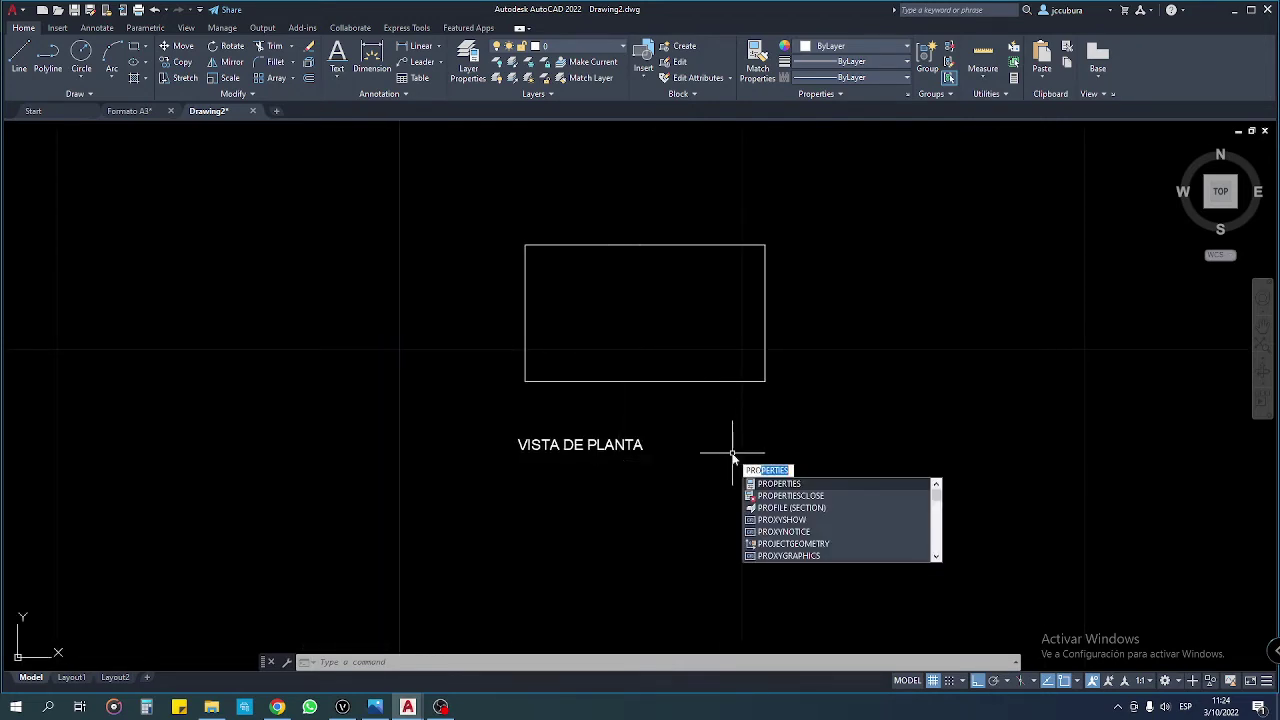
pyautogui.press('Return')
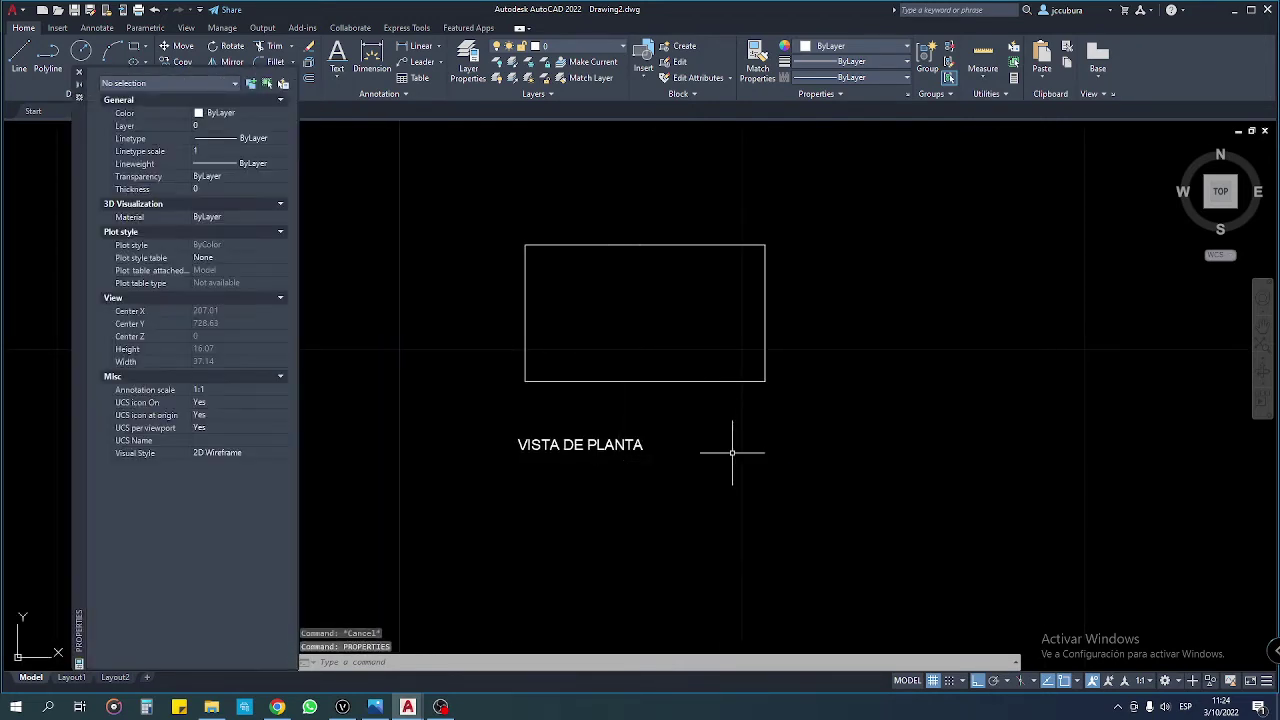
pyautogui.click(79, 72)
pyautogui.write('PROP')
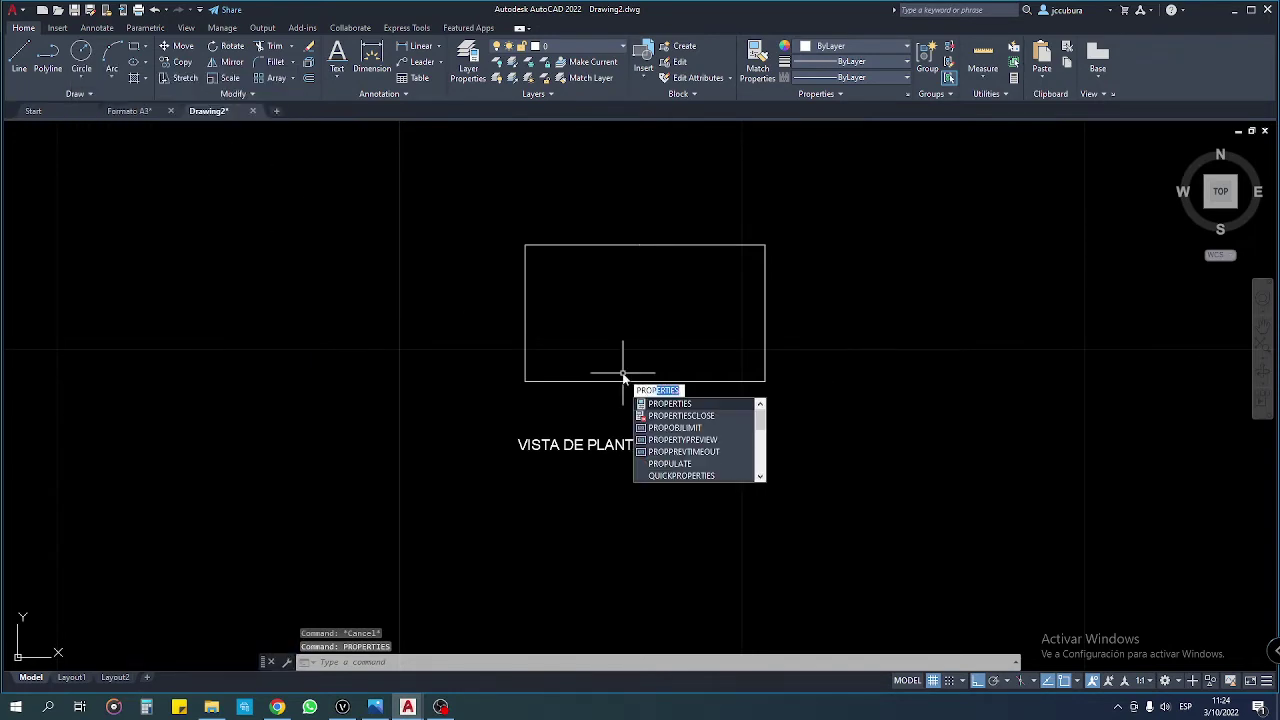
pyautogui.press('Return')
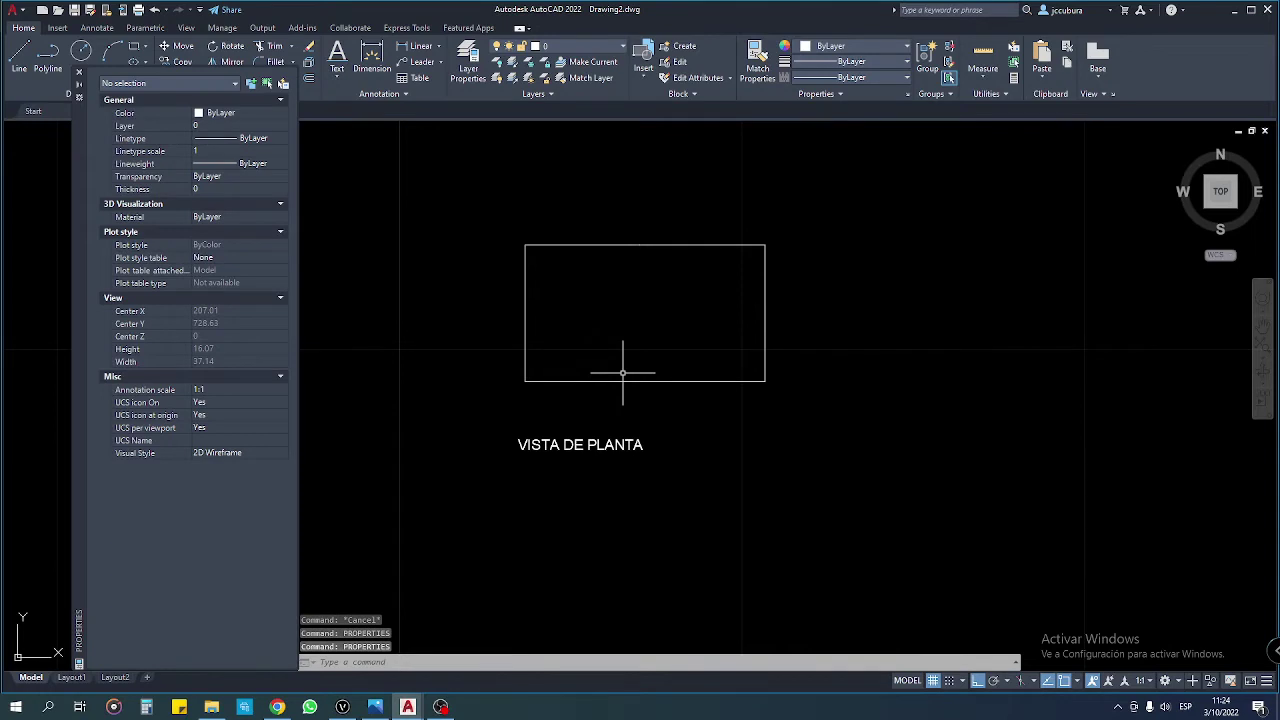
pyautogui.click(577, 446)
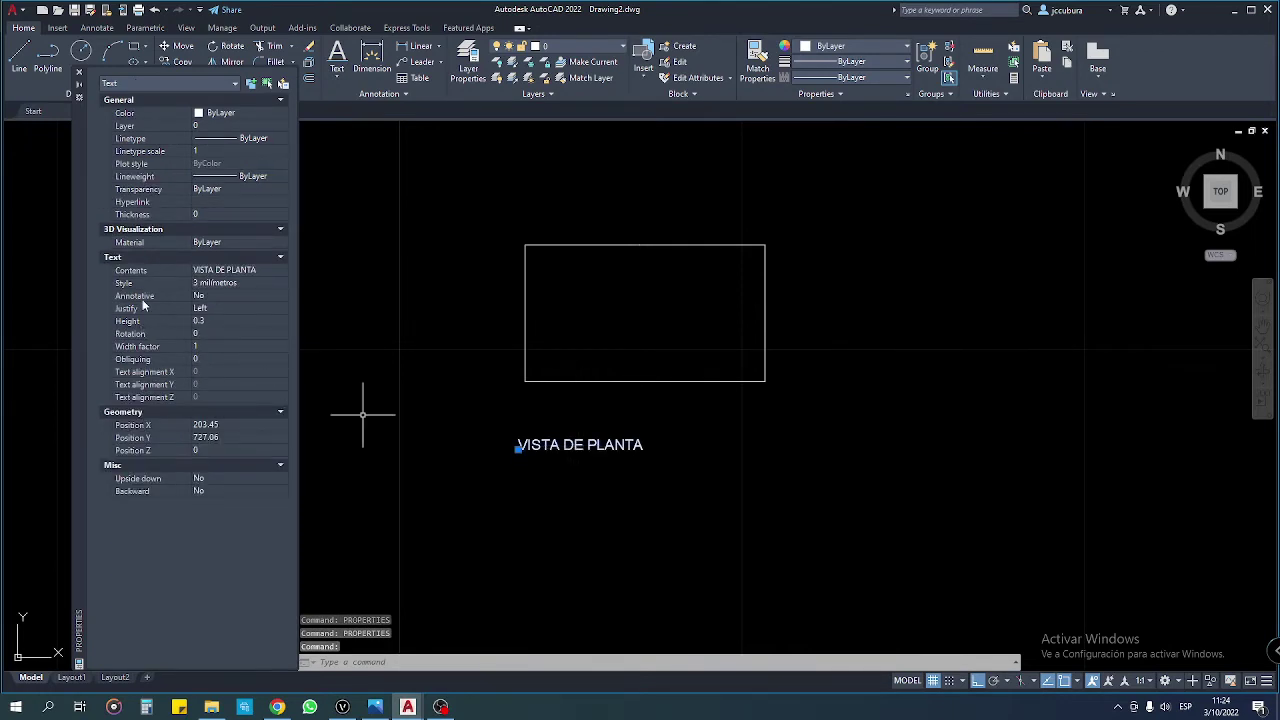
pyautogui.click(210, 320)
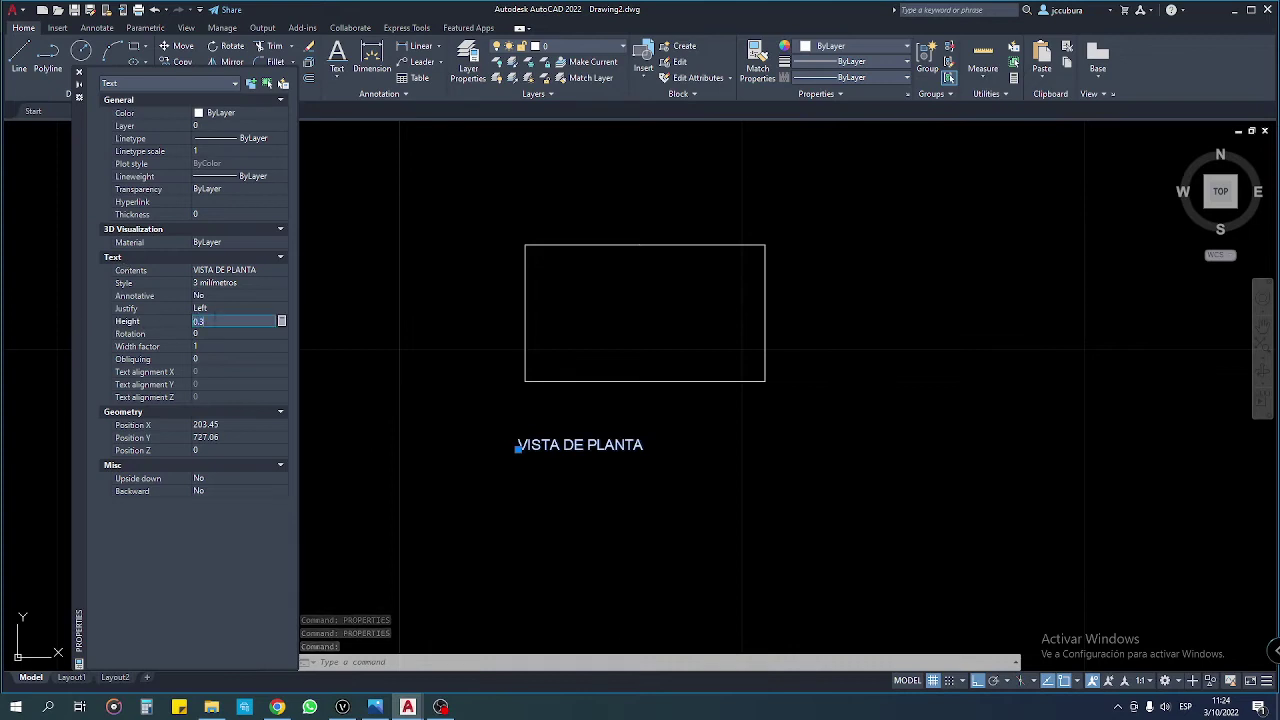
pyautogui.write('0.6')
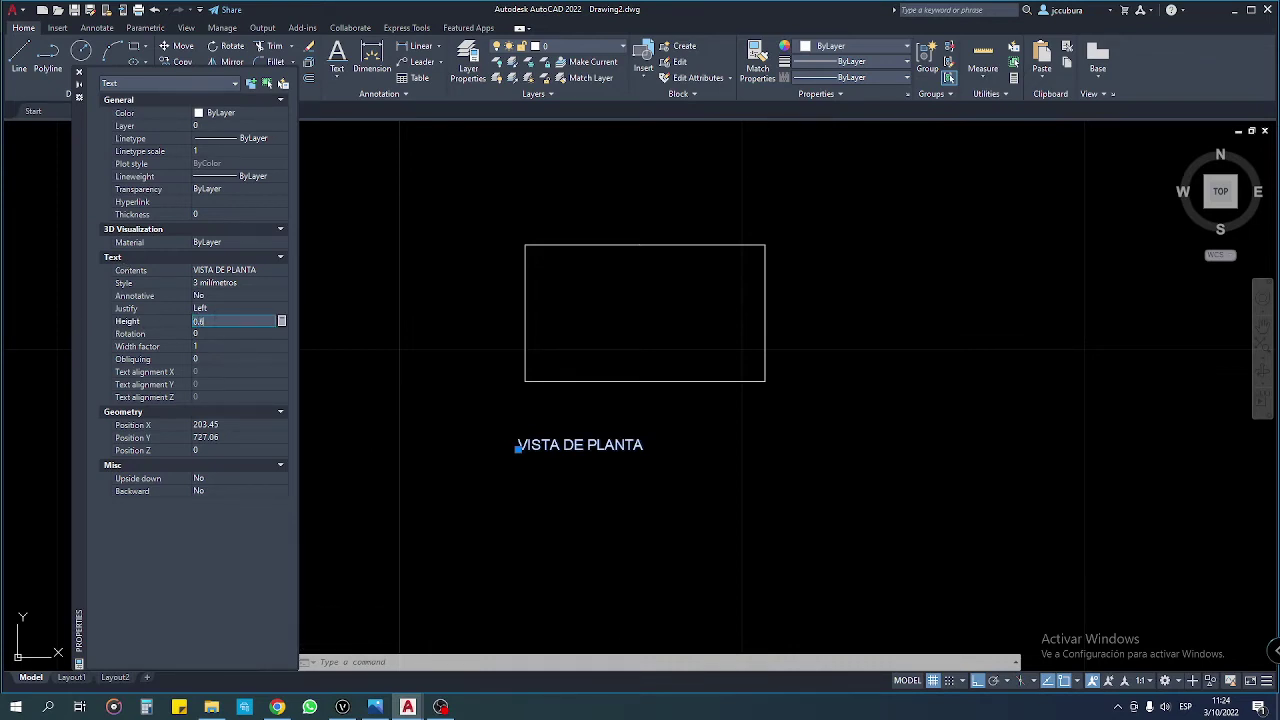
pyautogui.press('Return')
pyautogui.click(706, 578)
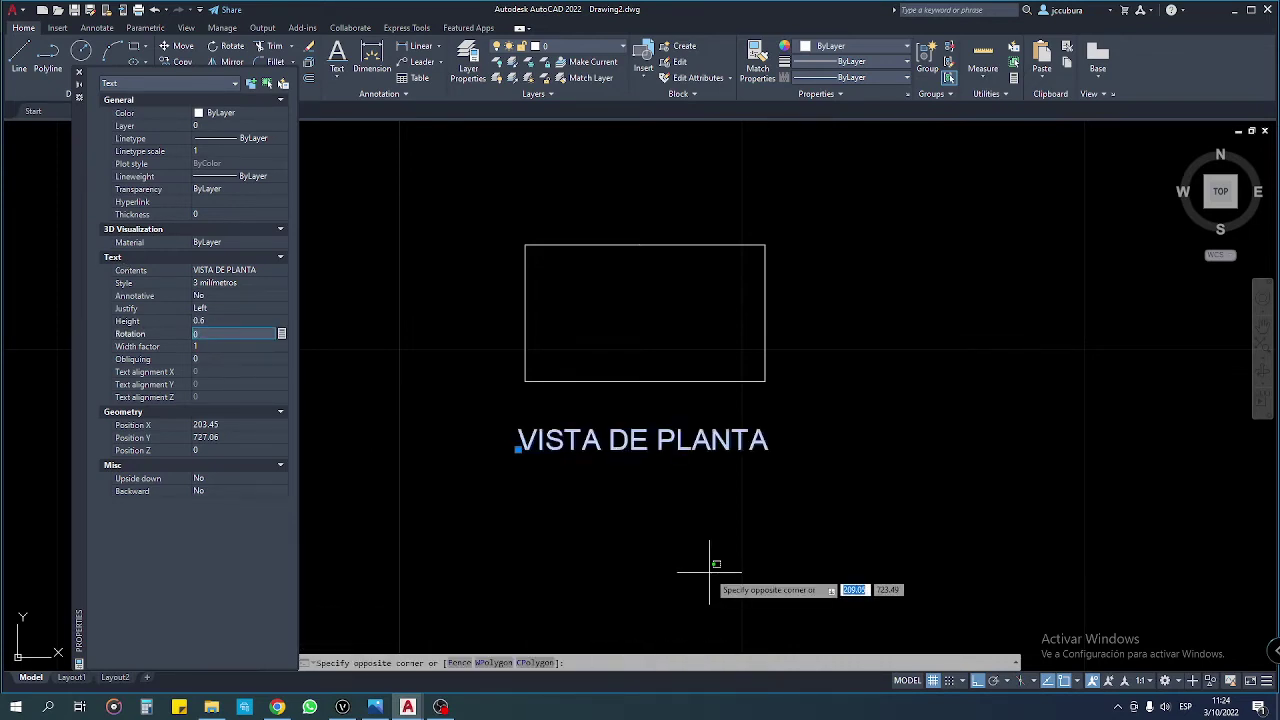
# Step: Change the label's text height to 0.5 and close the Properties palette
pyautogui.press('Escape')
pyautogui.scroll(-3, 686, 534)
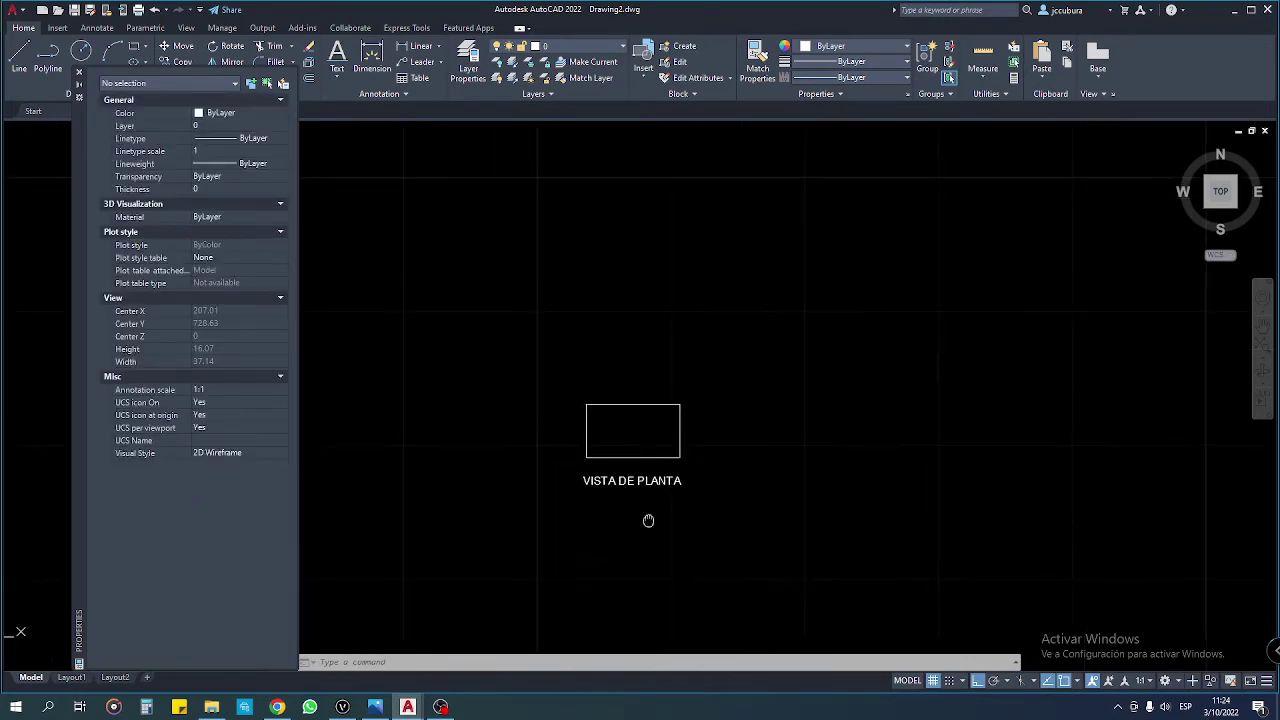
pyautogui.scroll(2, 649, 520)
pyautogui.scroll(2, 666, 500)
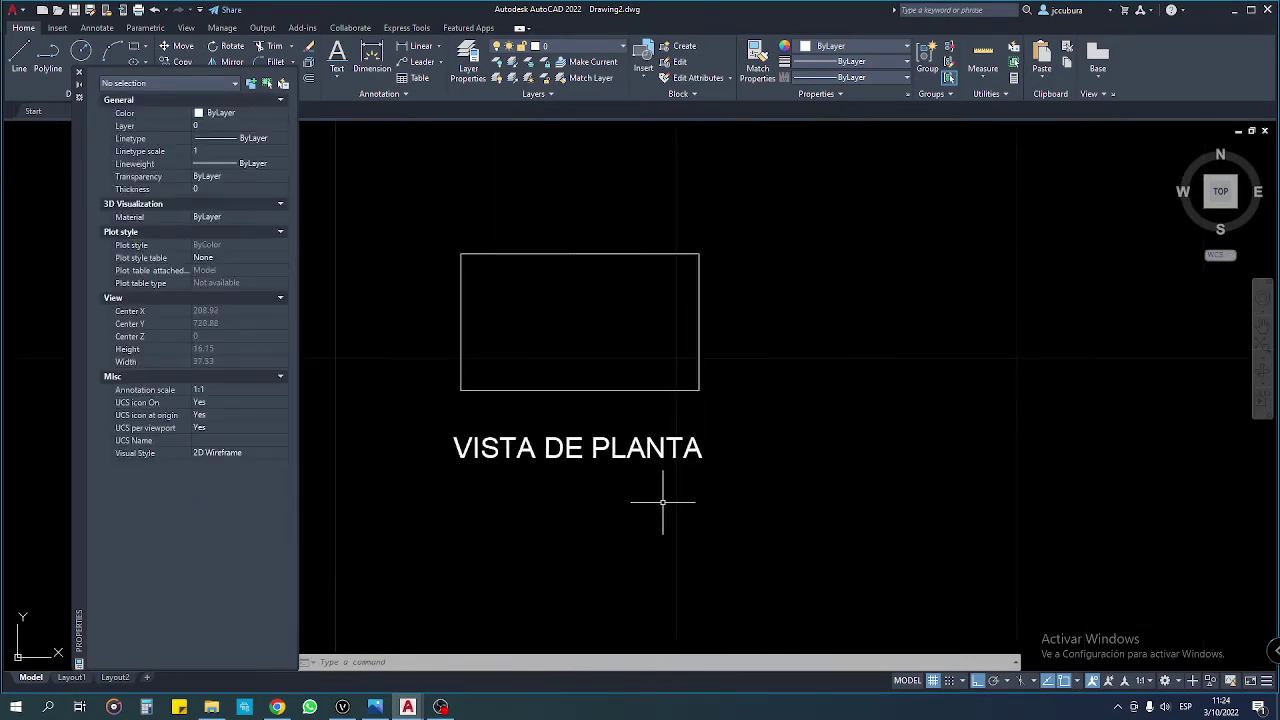
pyautogui.click(577, 447)
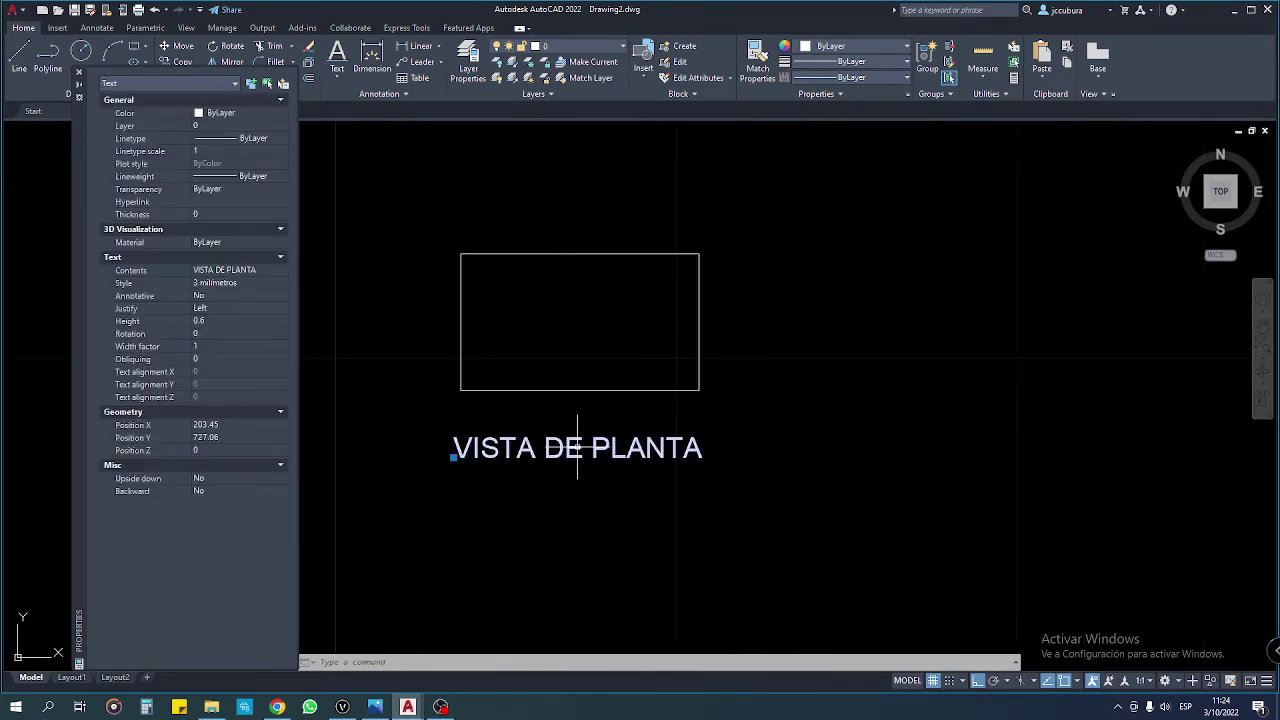
pyautogui.click(215, 320)
pyautogui.write('5')
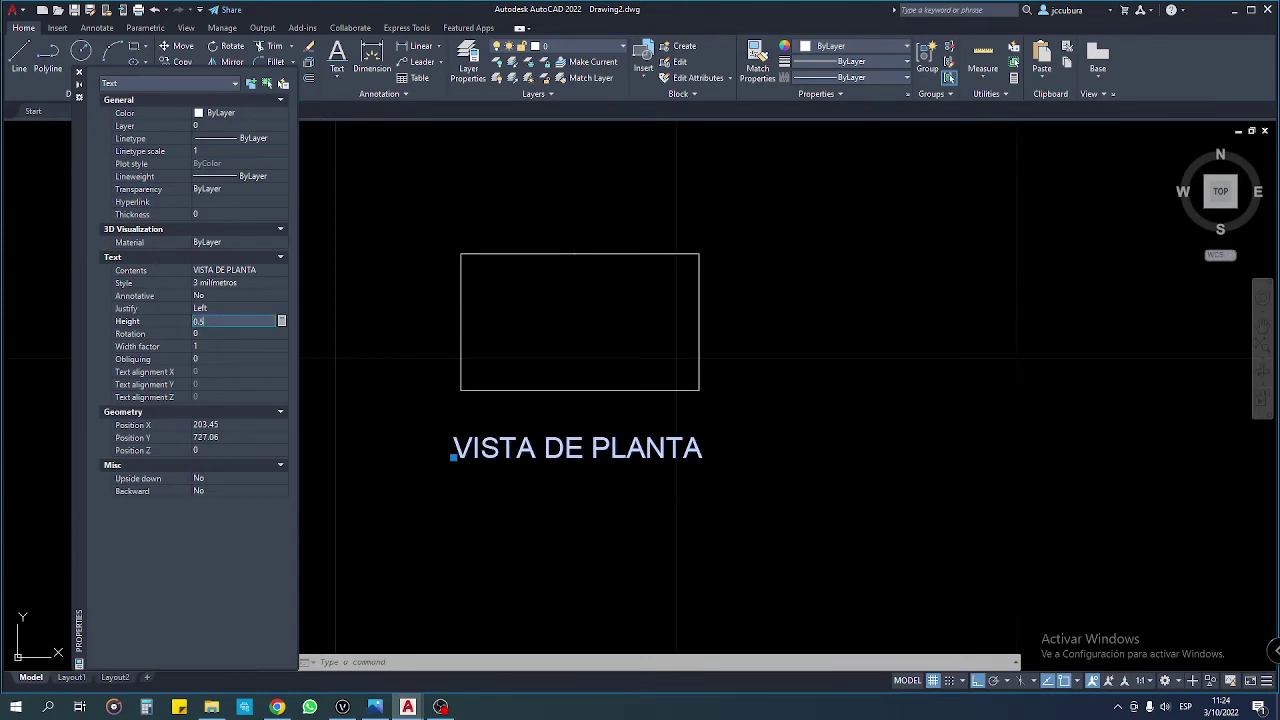
pyautogui.press('Return')
pyautogui.click(498, 492)
pyautogui.press('Escape')
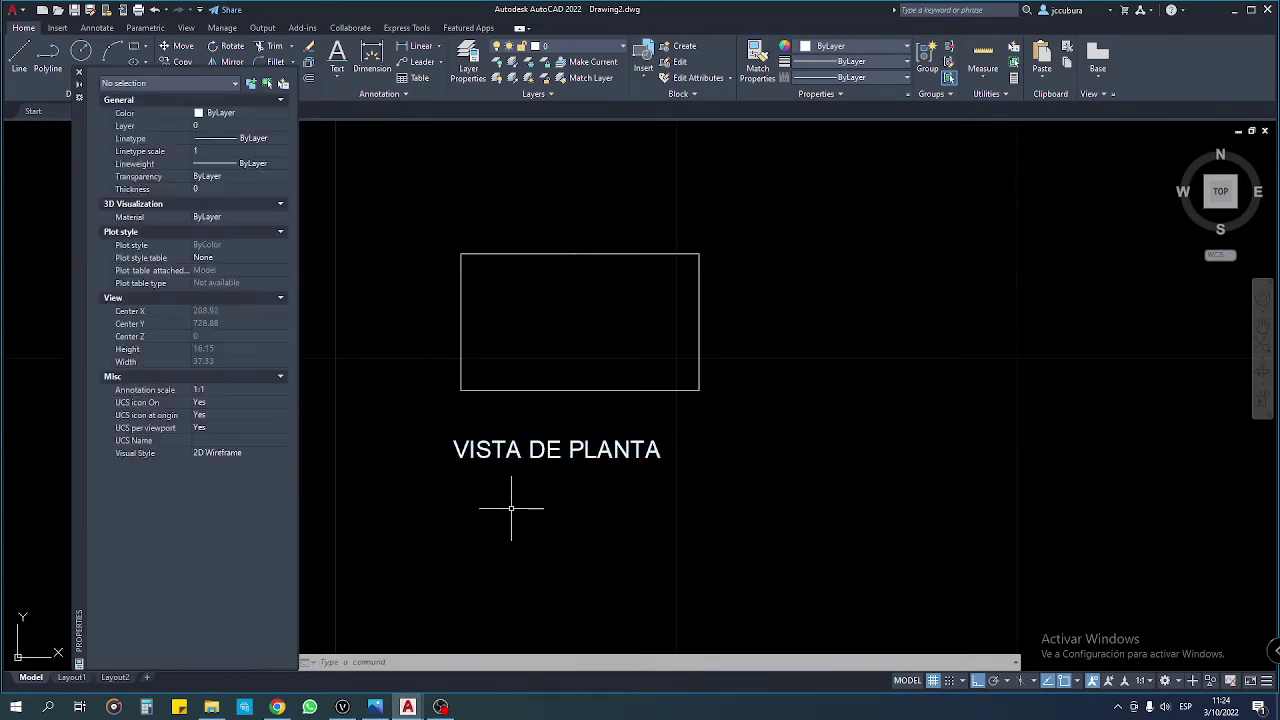
pyautogui.click(79, 74)
# Step: Move the VISTA DE PLANTA label freely with Ortho turned off, dropping it lower-left
pyautogui.click(177, 46)
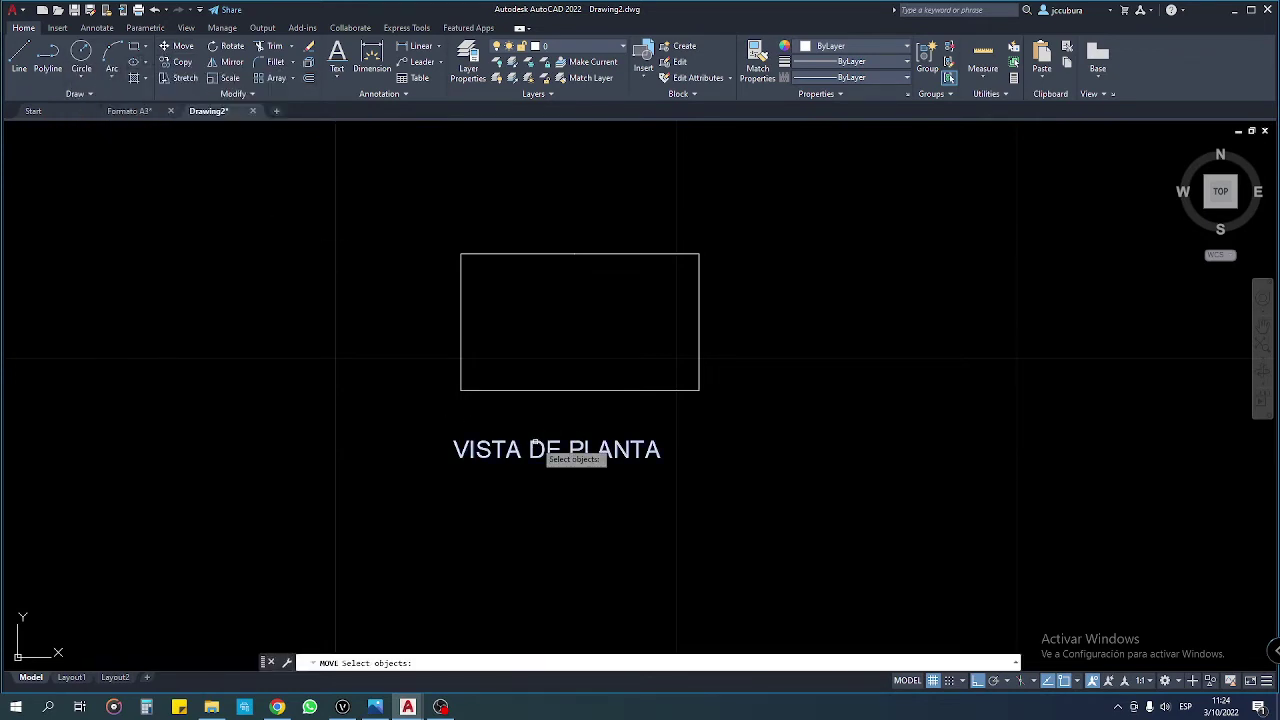
pyautogui.click(534, 447)
pyautogui.press('Return')
pyautogui.scroll(2, 530, 450)
pyautogui.click(534, 445)
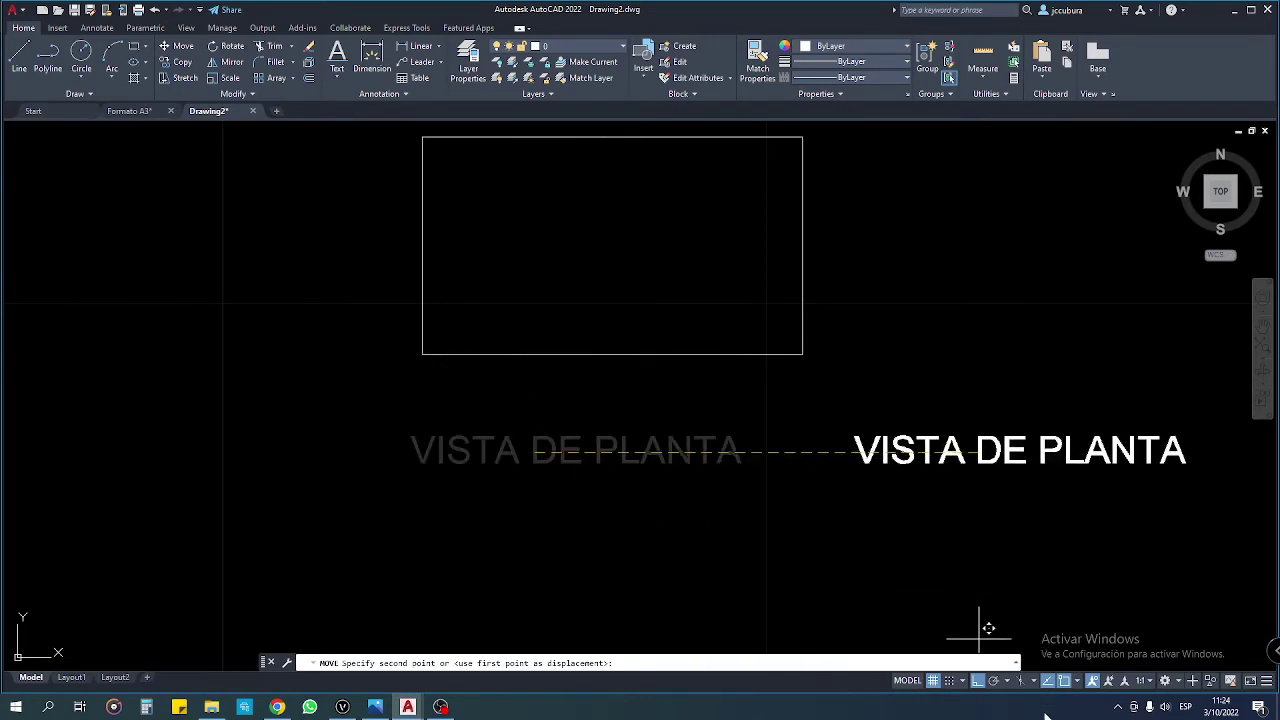
pyautogui.click(978, 681)
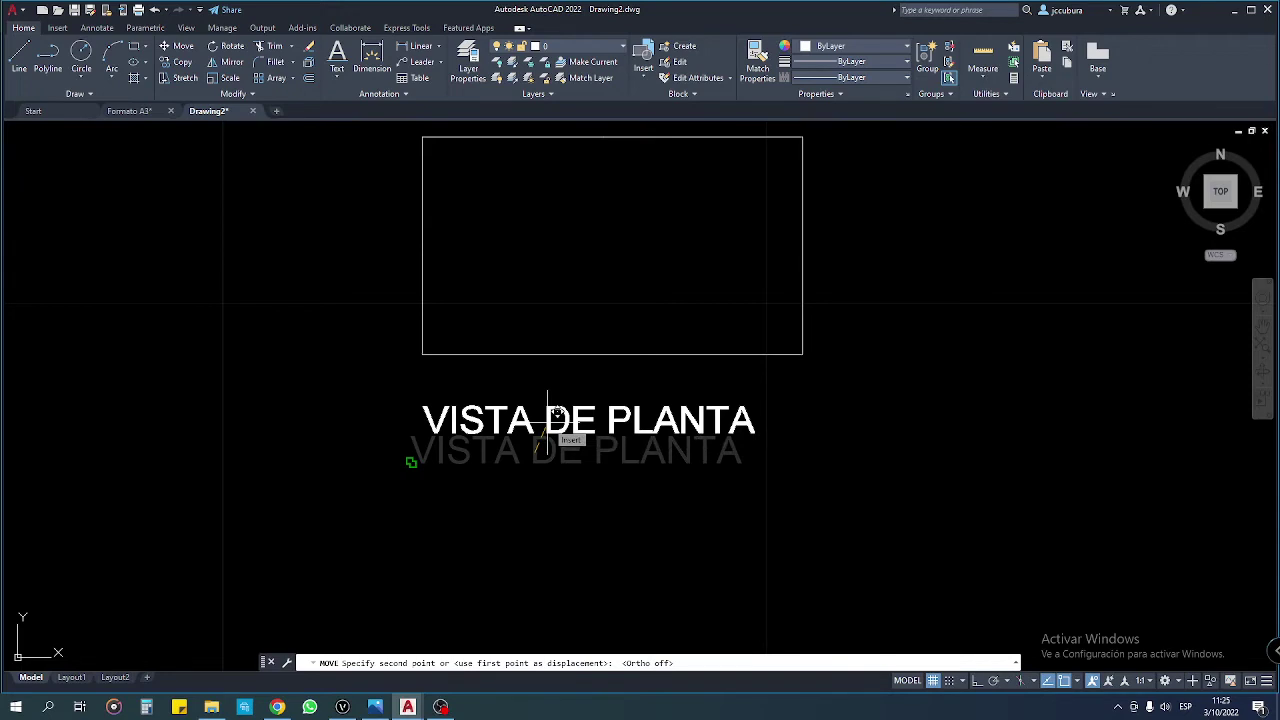
pyautogui.click(547, 421)
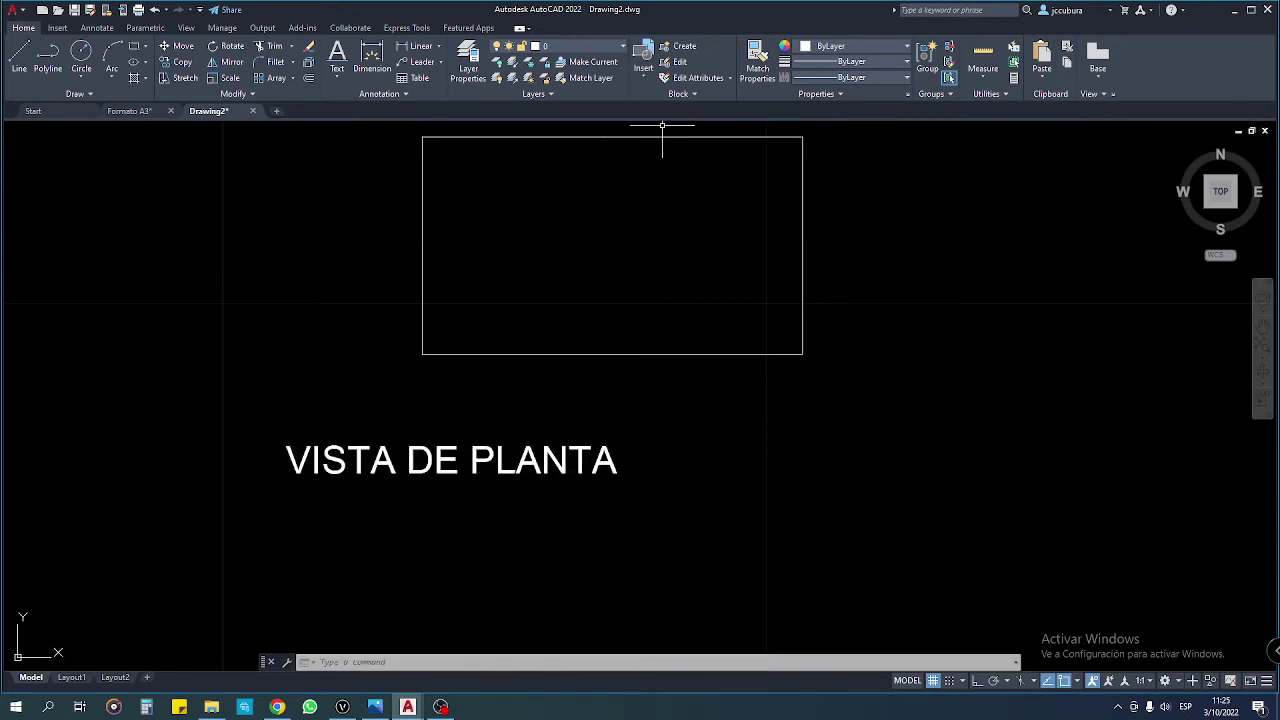
# Step: Move the label again so it sits centred beneath the rectangle
pyautogui.click(180, 47)
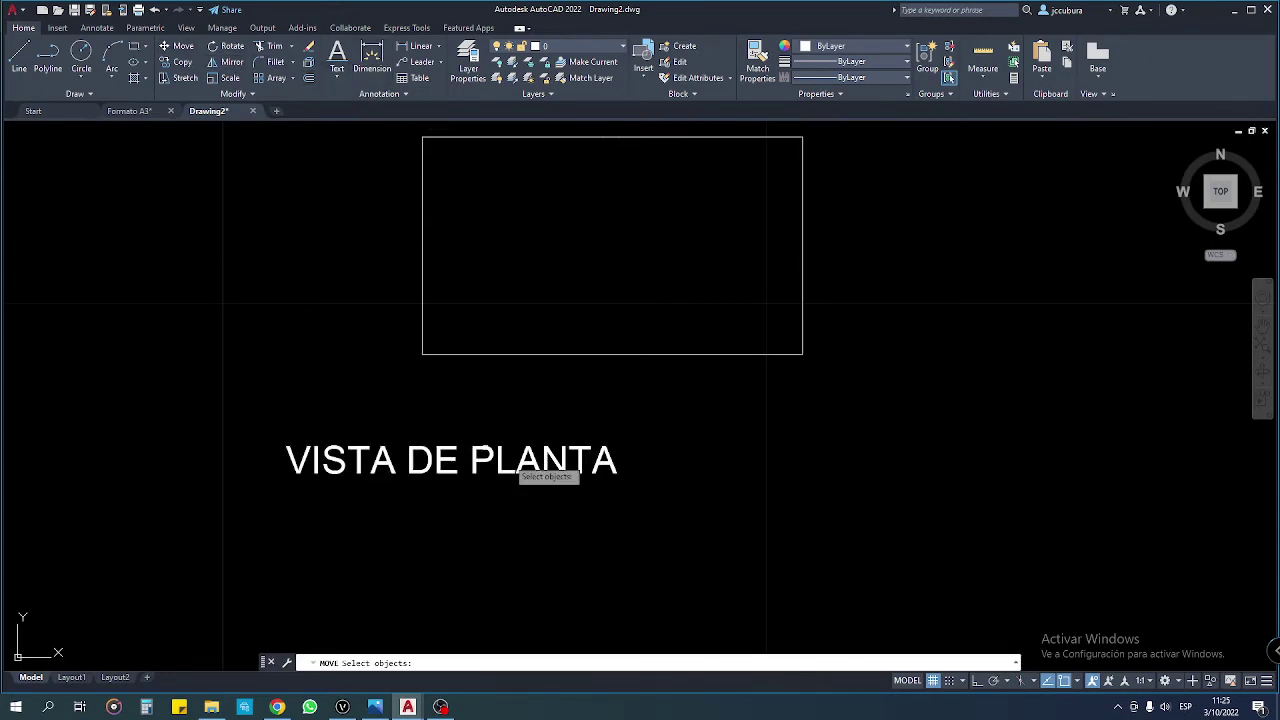
pyautogui.click(478, 458)
pyautogui.press('Return')
pyautogui.click(475, 461)
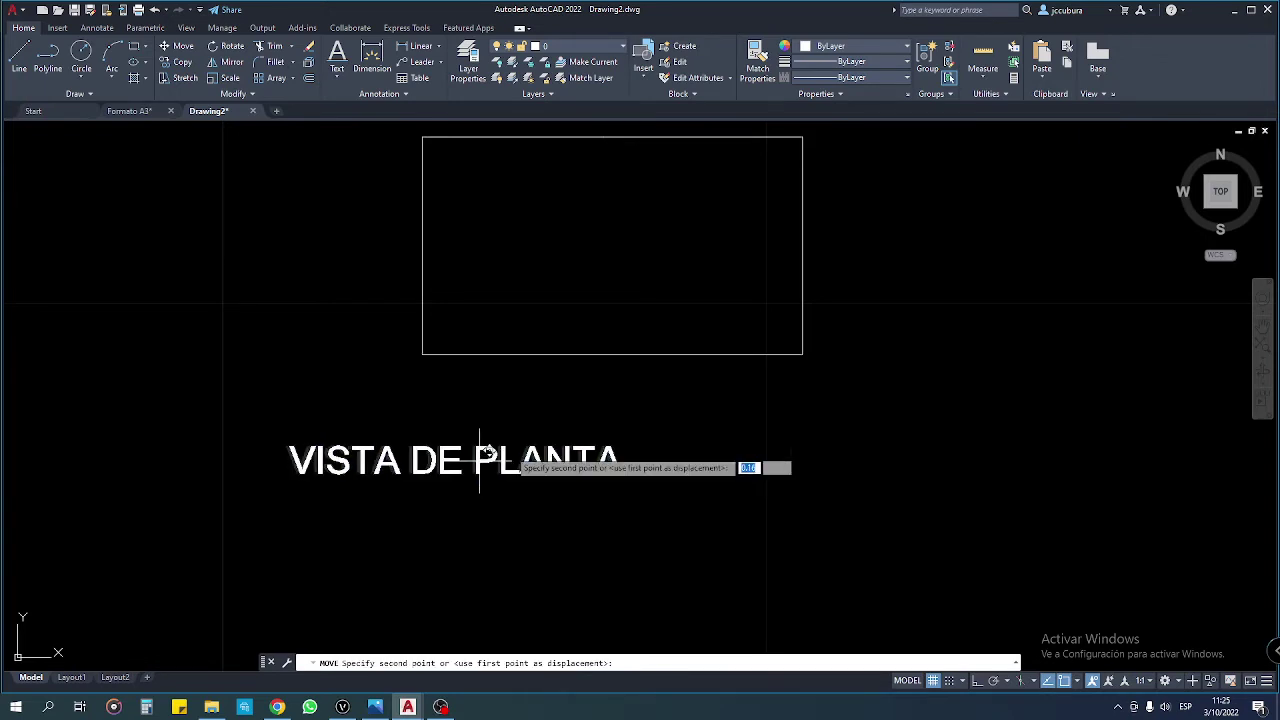
pyautogui.click(607, 412)
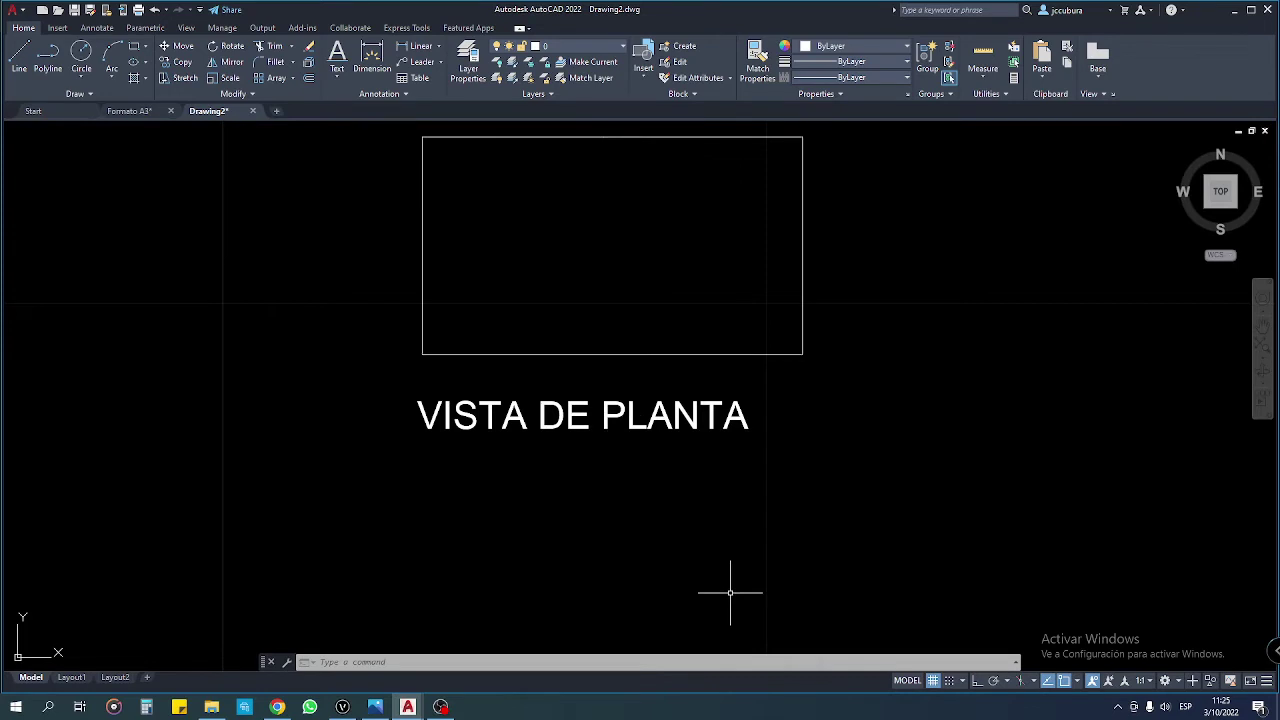
pyautogui.moveTo(713, 528); pyautogui.dragTo(674, 524, button='middle')
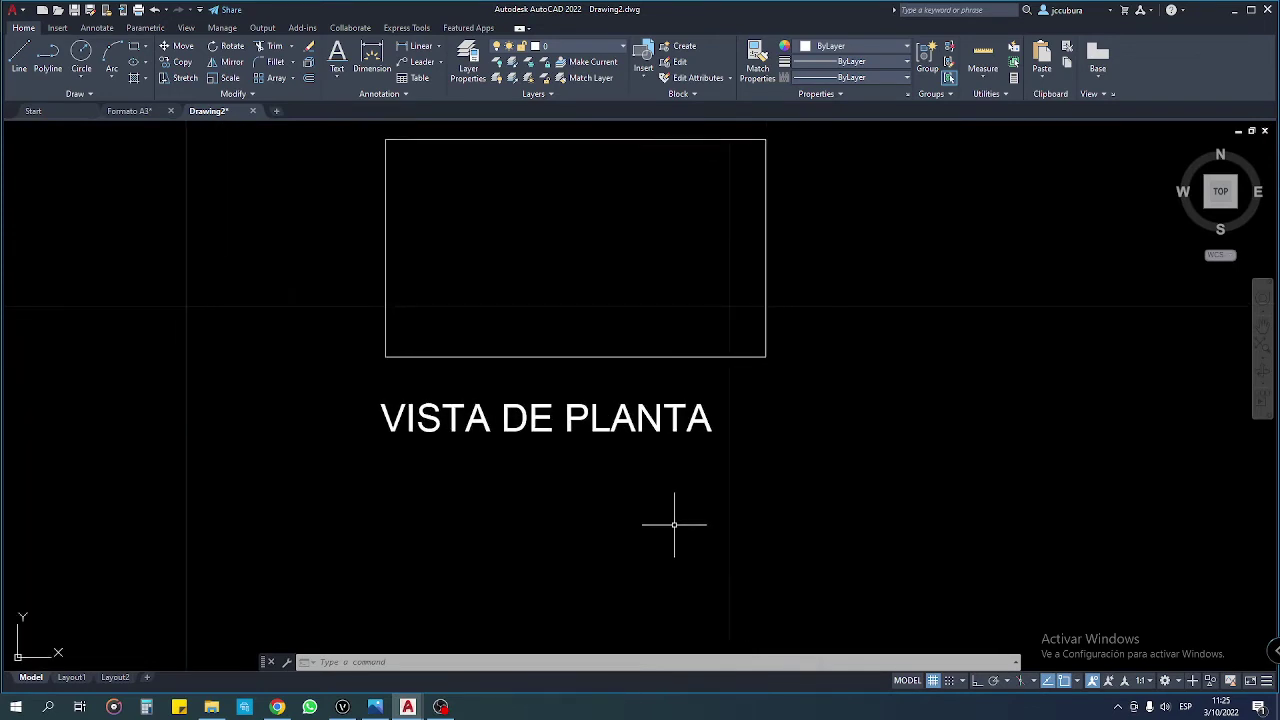
# Step: Draw a horizontal line from the text's left end to below the rectangle's right edge
pyautogui.write('l')
pyautogui.press('Return')
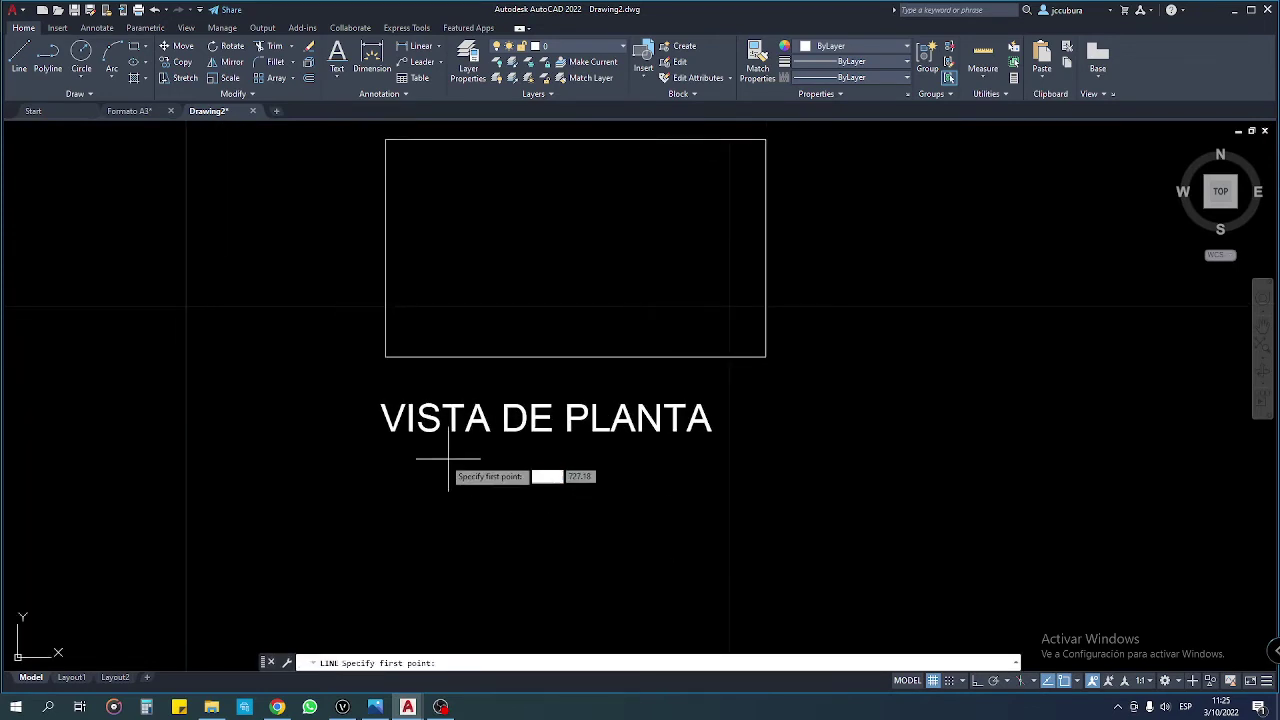
pyautogui.click(380, 433)
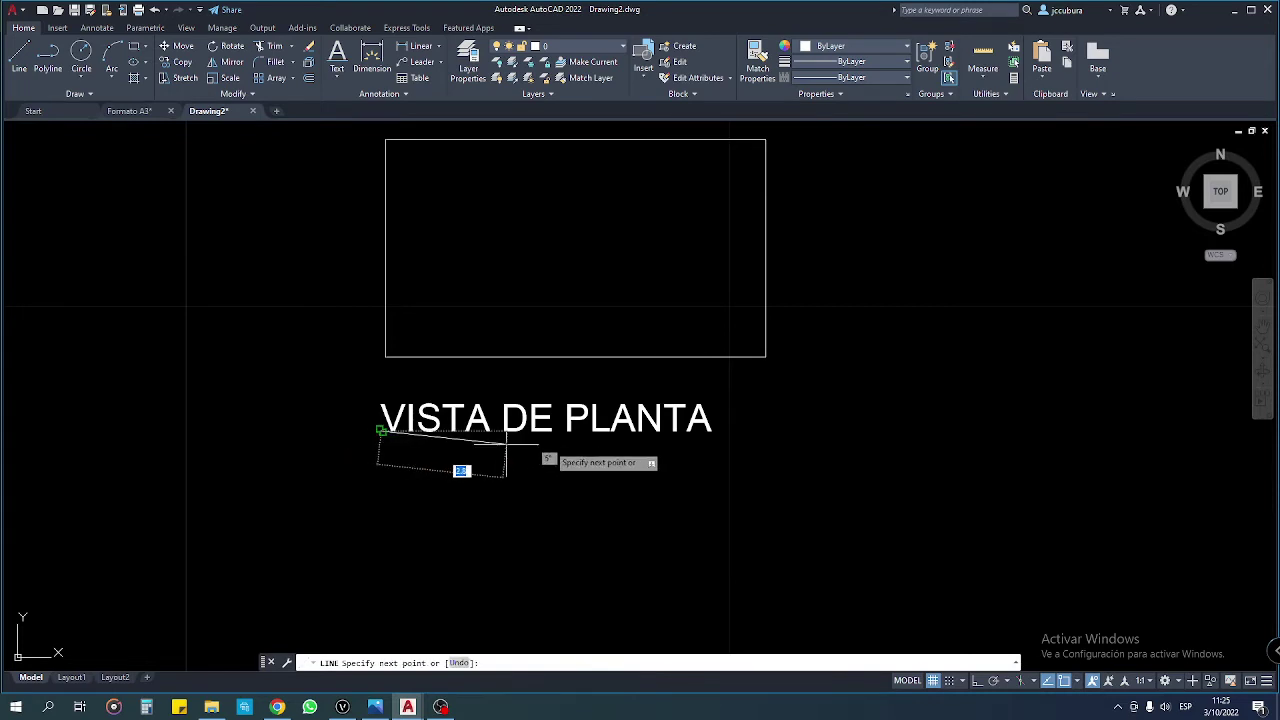
pyautogui.click(978, 680)
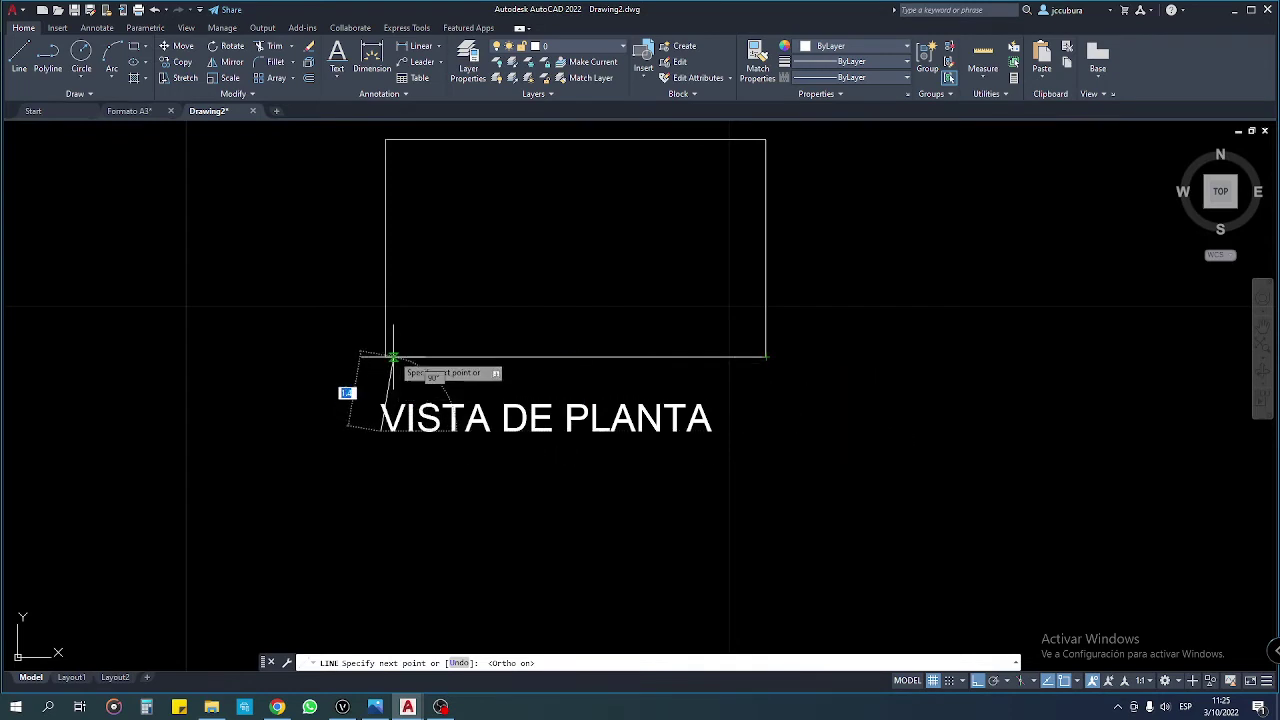
pyautogui.click(767, 431)
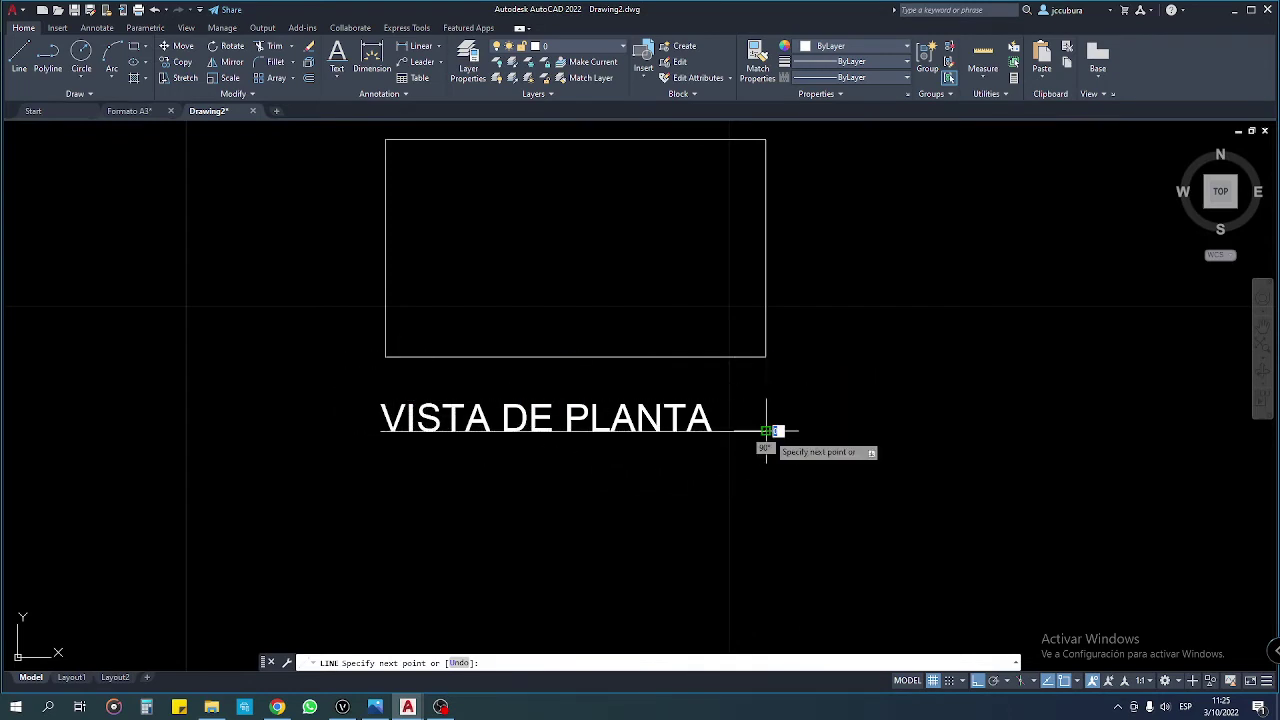
pyautogui.press('Escape')
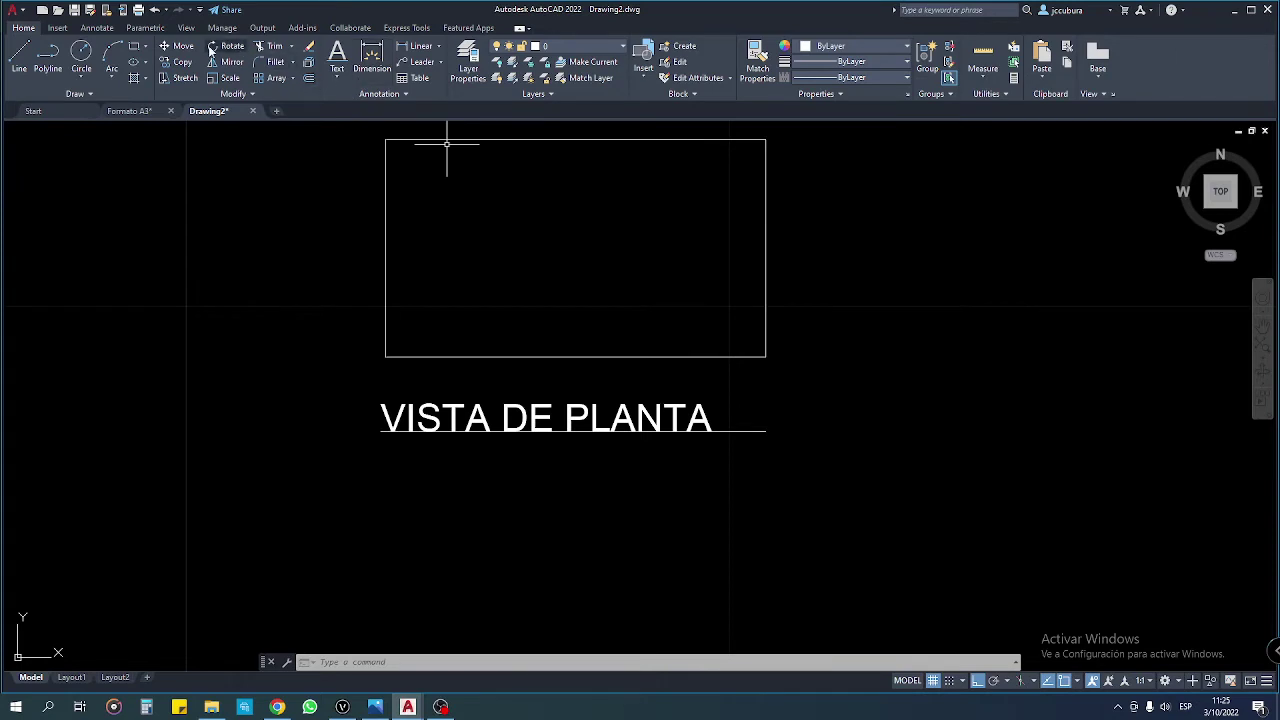
# Step: Move the underline so it sits snug beneath the VISTA DE PLANTA text
pyautogui.click(177, 53)
pyautogui.scroll(2, 737, 430)
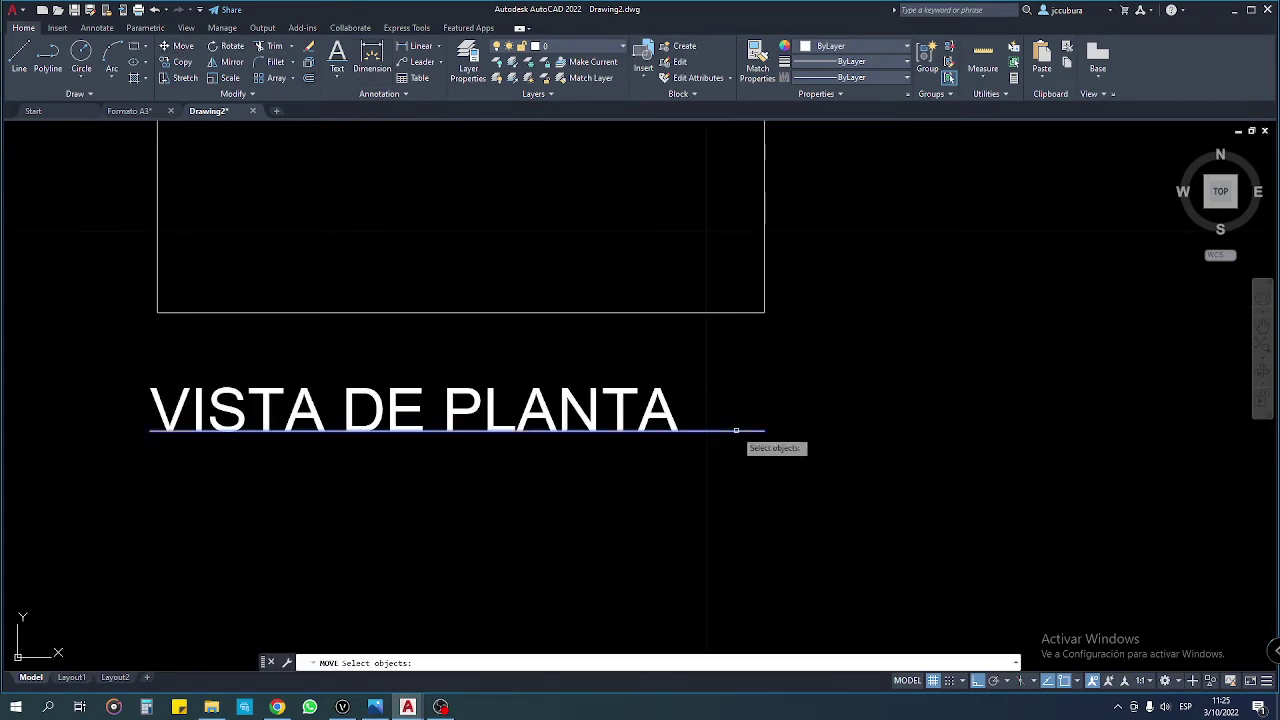
pyautogui.click(736, 430)
pyautogui.press('Return')
pyautogui.scroll(1, 737, 425)
pyautogui.click(737, 425)
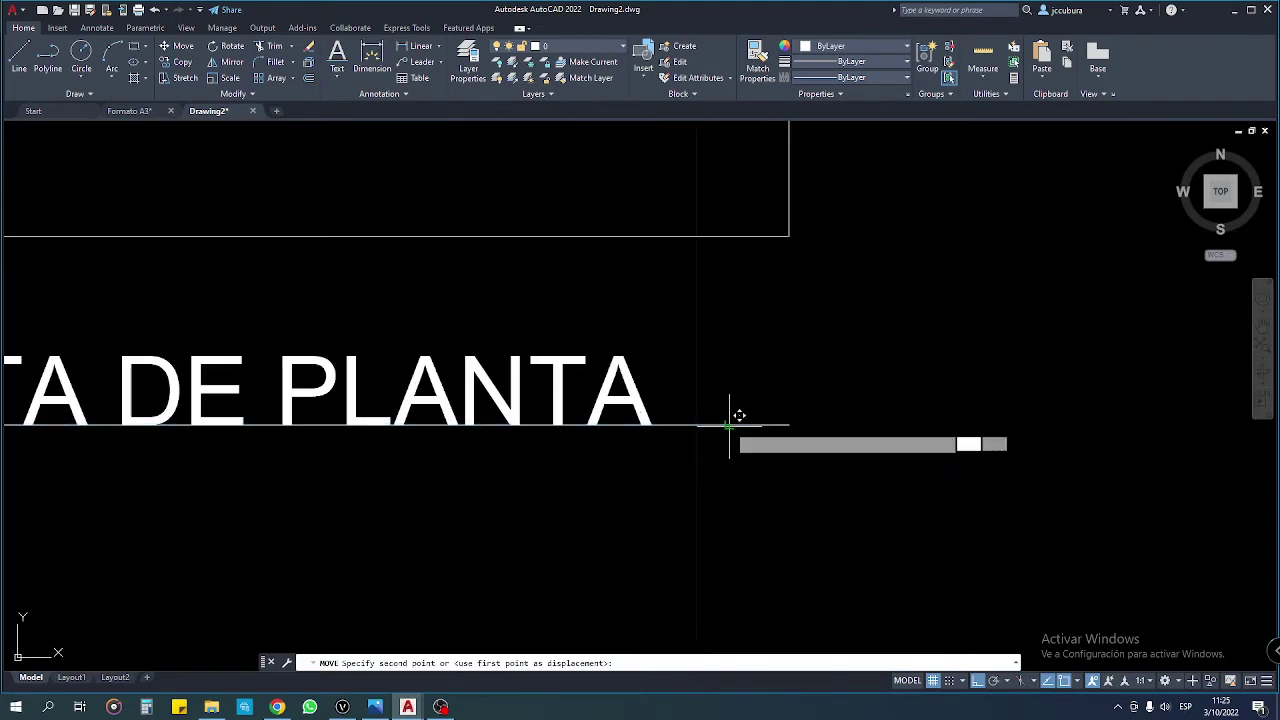
pyautogui.click(737, 440)
pyautogui.scroll(-5, 735, 445)
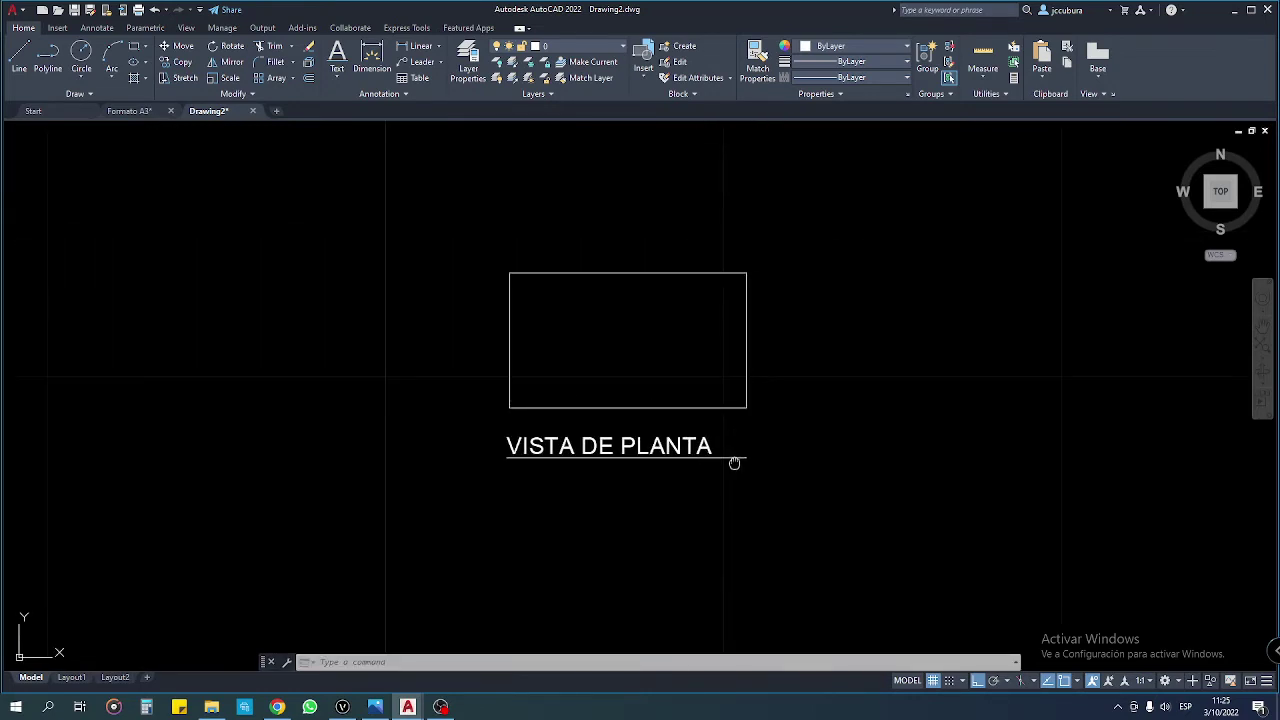
pyautogui.scroll(2, 736, 460)
pyautogui.scroll(2, 737, 470)
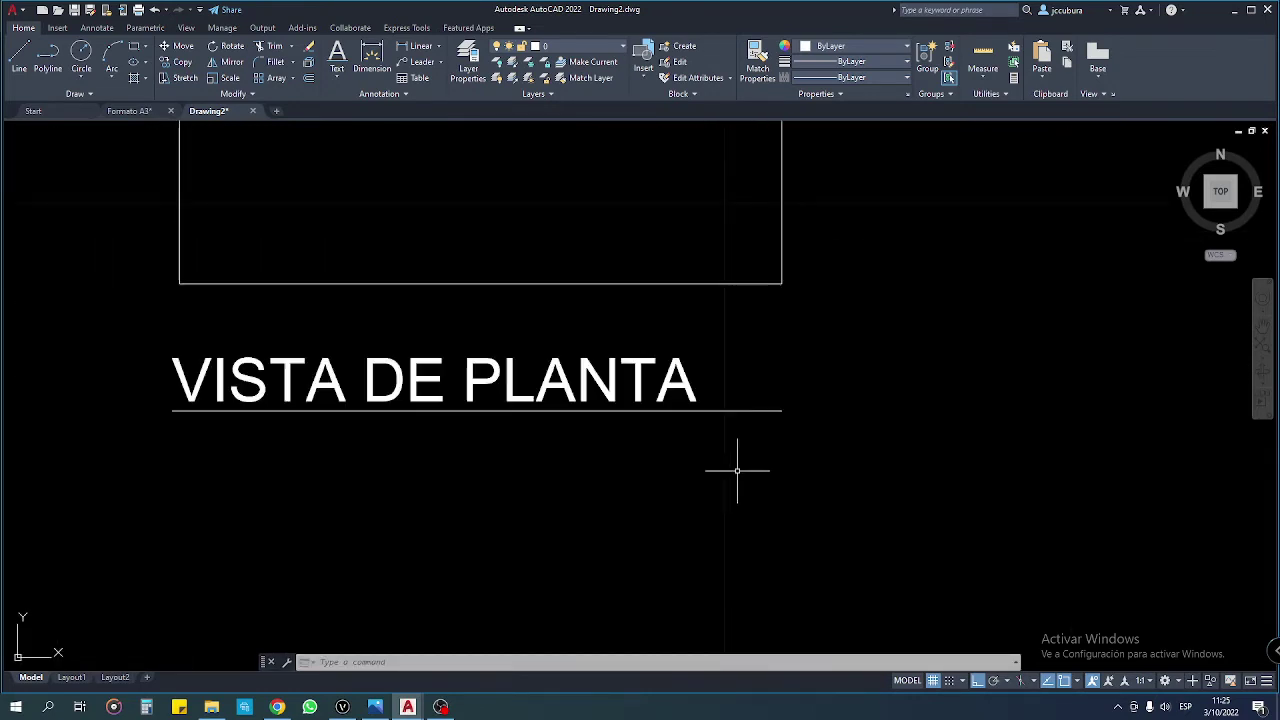
# Step: Add single-line text 'ESCALA: 0000' at 0° rotation just below the underline
pyautogui.click(337, 74)
pyautogui.click(365, 126)
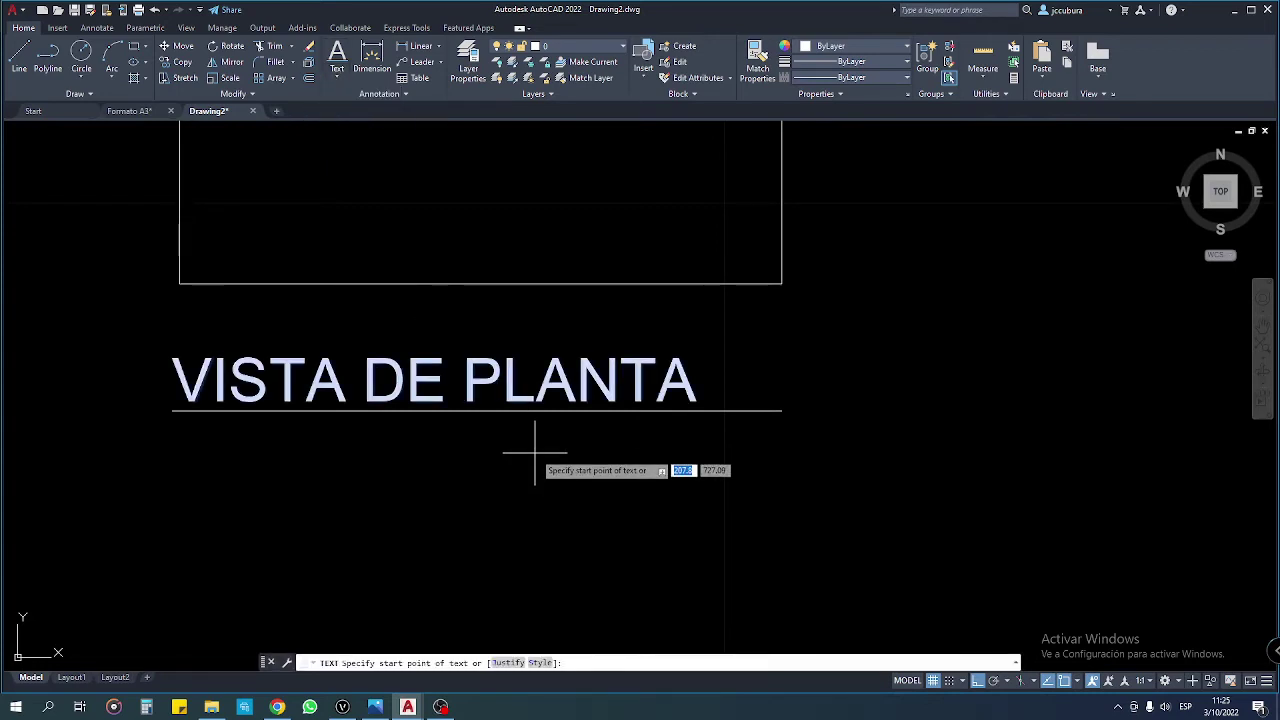
pyautogui.click(535, 452)
pyautogui.press('Return')
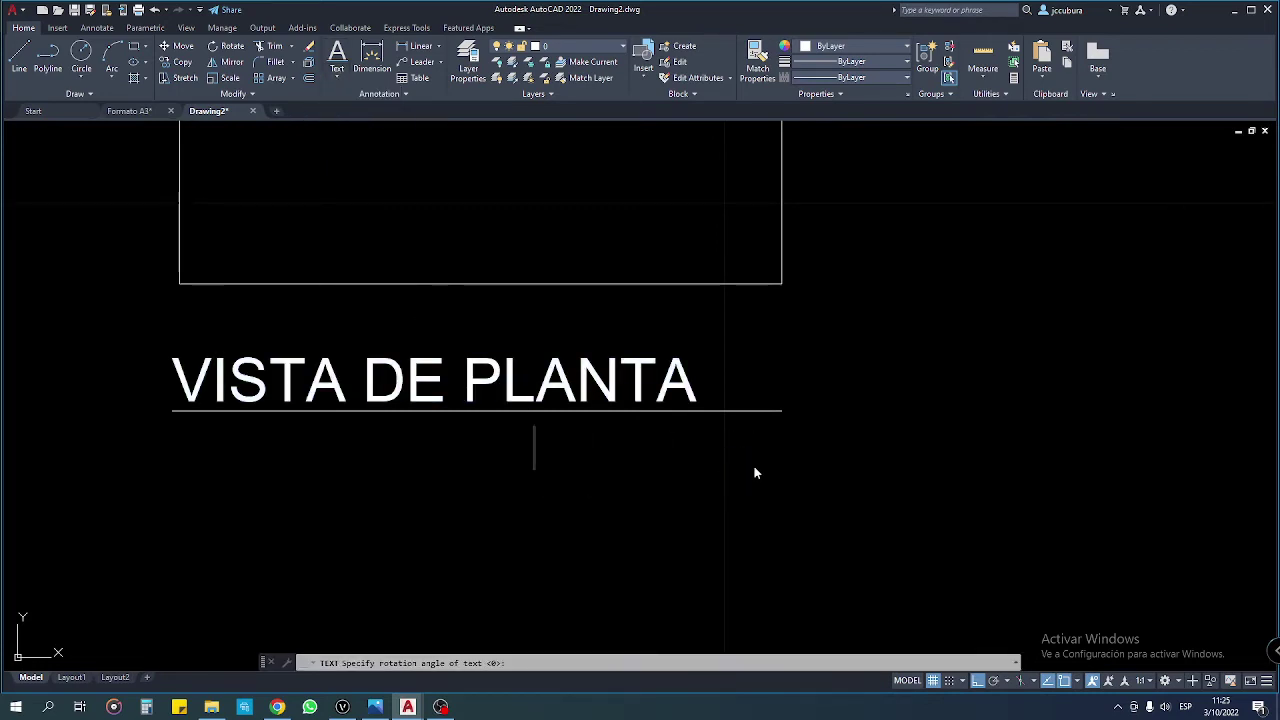
pyautogui.write('ESCALA:')
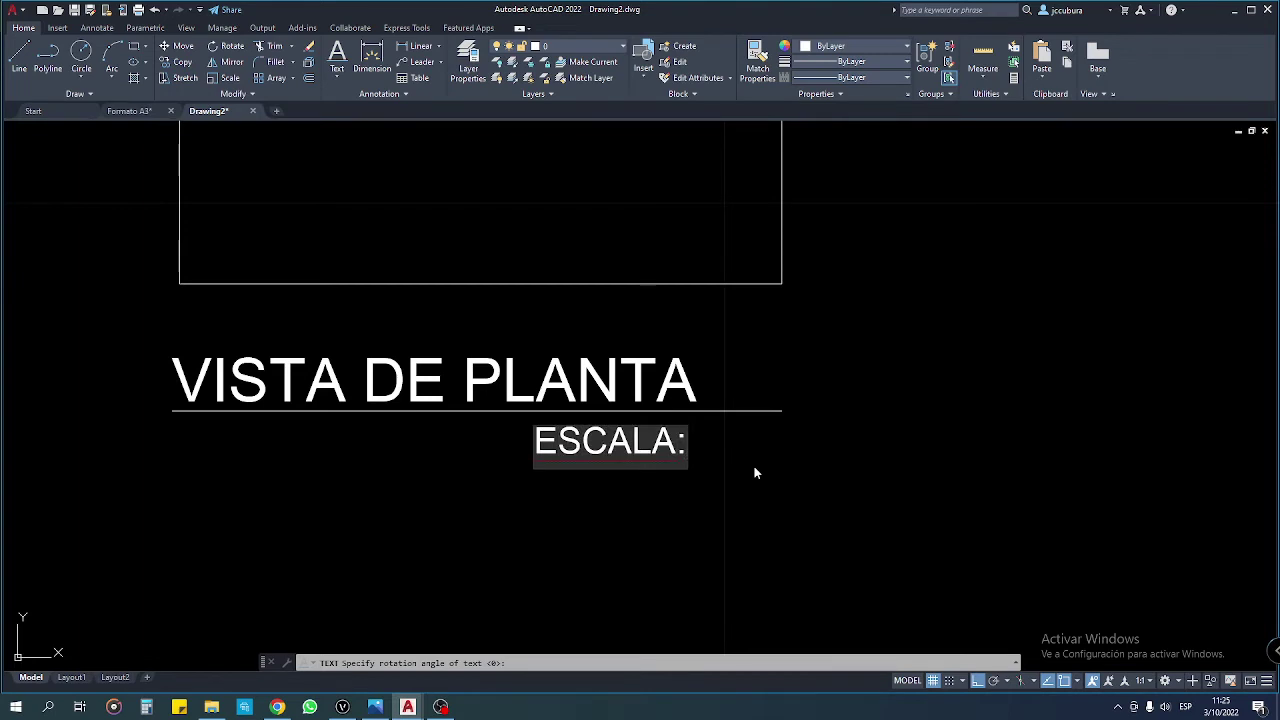
pyautogui.write(' 0000')
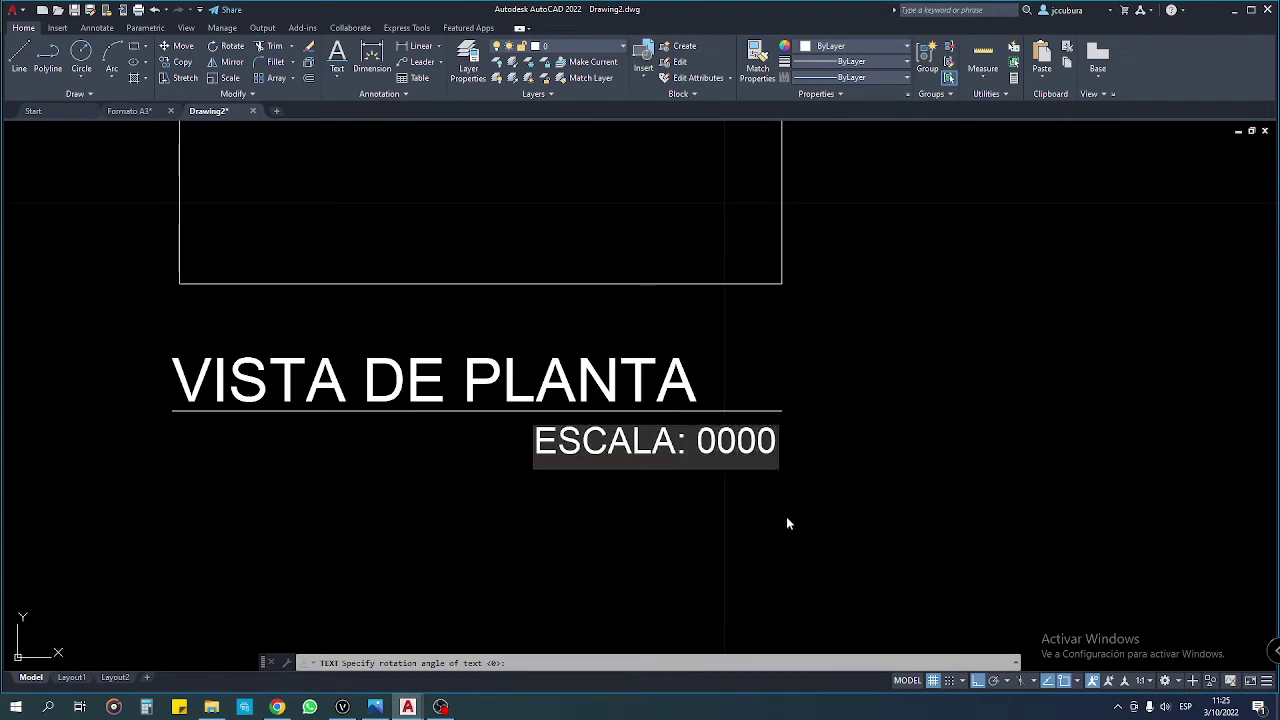
pyautogui.click(788, 518)
pyautogui.press('Escape')
pyautogui.scroll(-4, 663, 451)
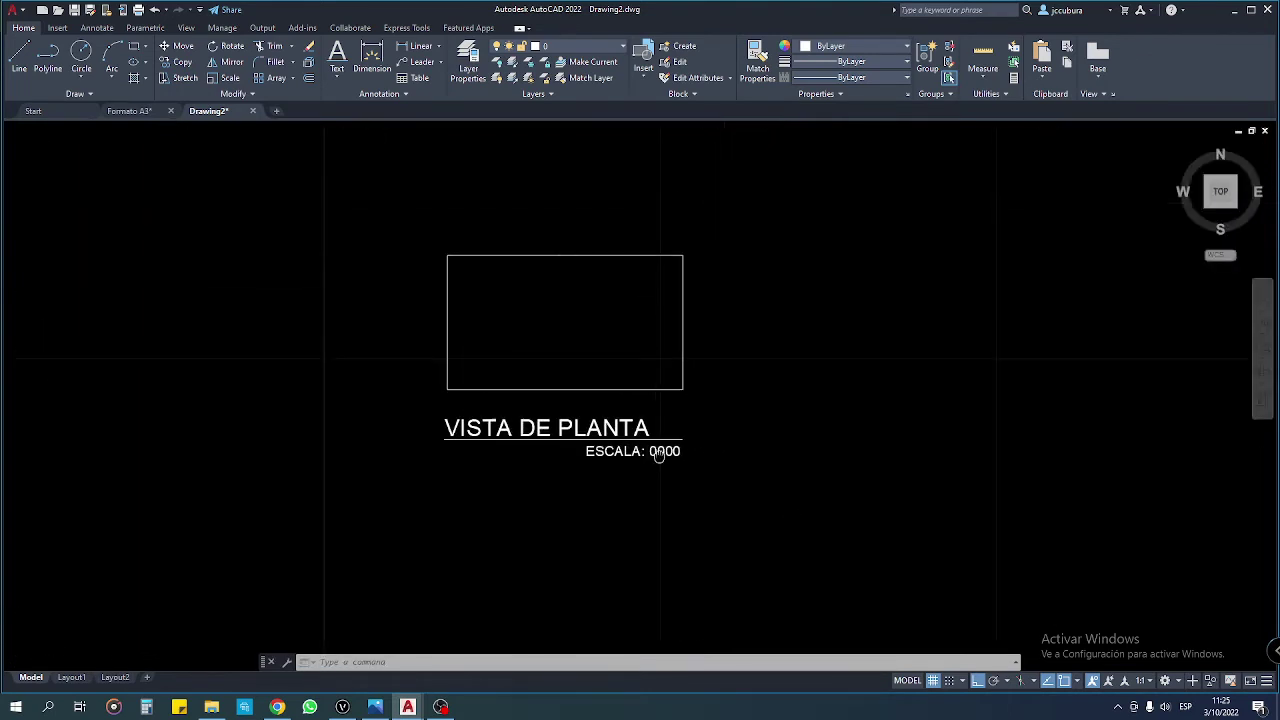
pyautogui.scroll(2, 660, 460)
# Step: Check the scale text and underline by selecting them, then clear the selection
pyautogui.click(664, 446)
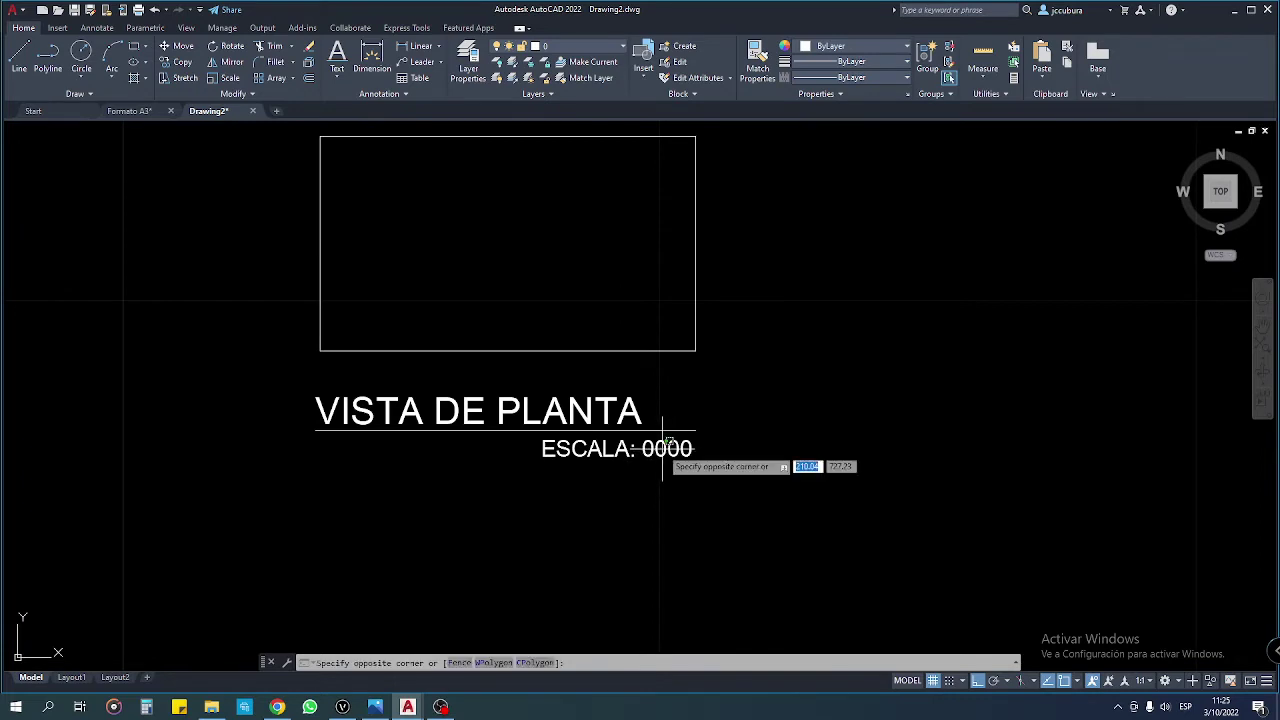
pyautogui.click(708, 478)
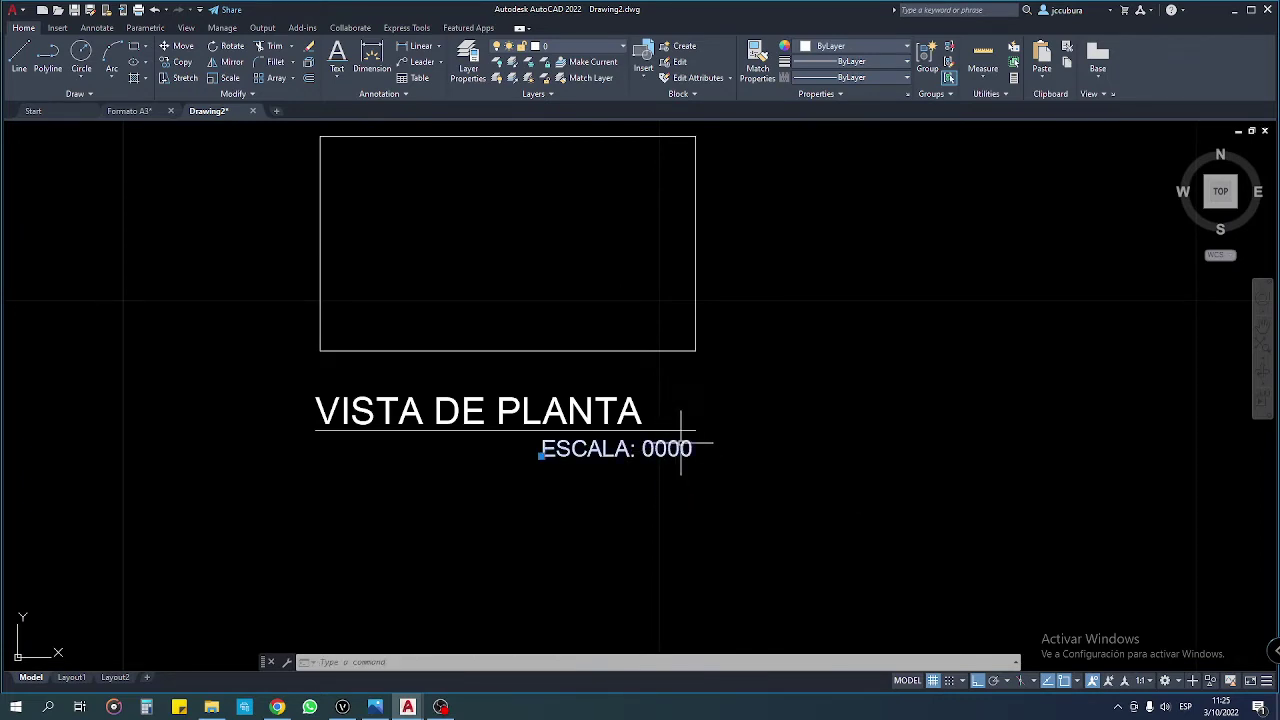
pyautogui.scroll(-2, 690, 450)
pyautogui.moveTo(740, 480)
pyautogui.mouseDown(button='middle')
pyautogui.moveTo(727, 462)
pyautogui.moveTo(713, 471)
pyautogui.mouseUp(button='middle')
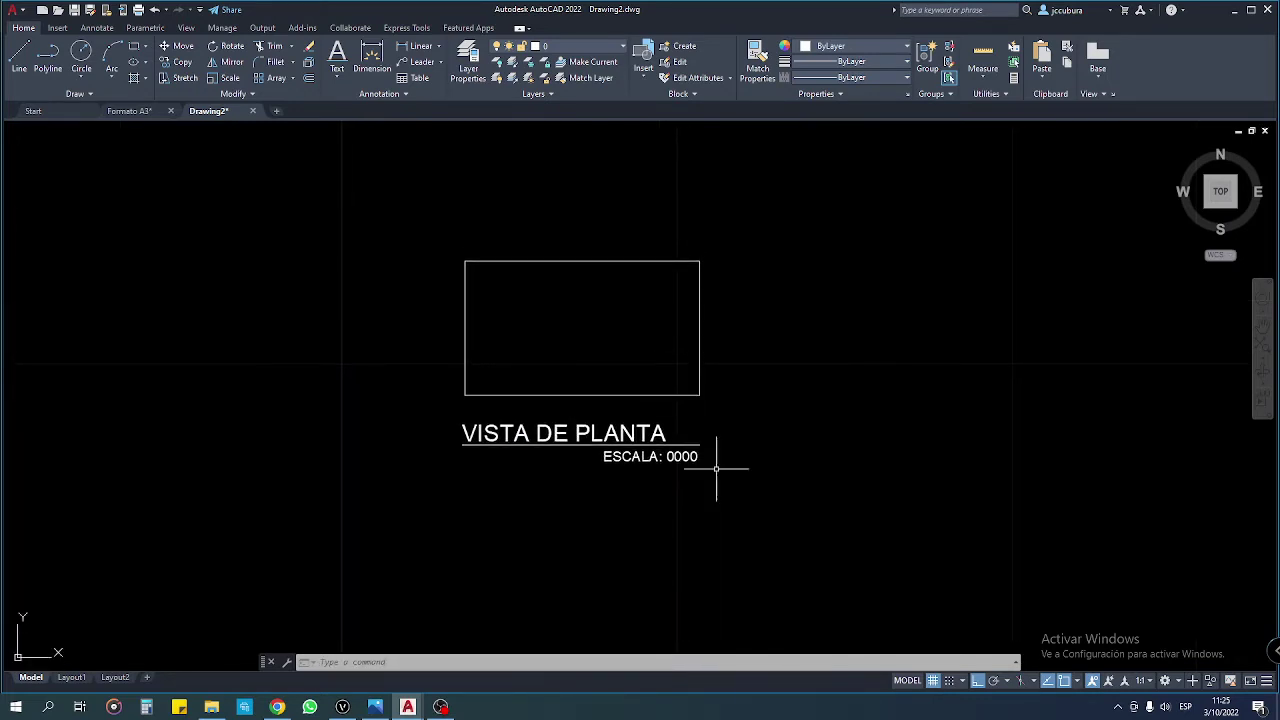
pyautogui.click(571, 444)
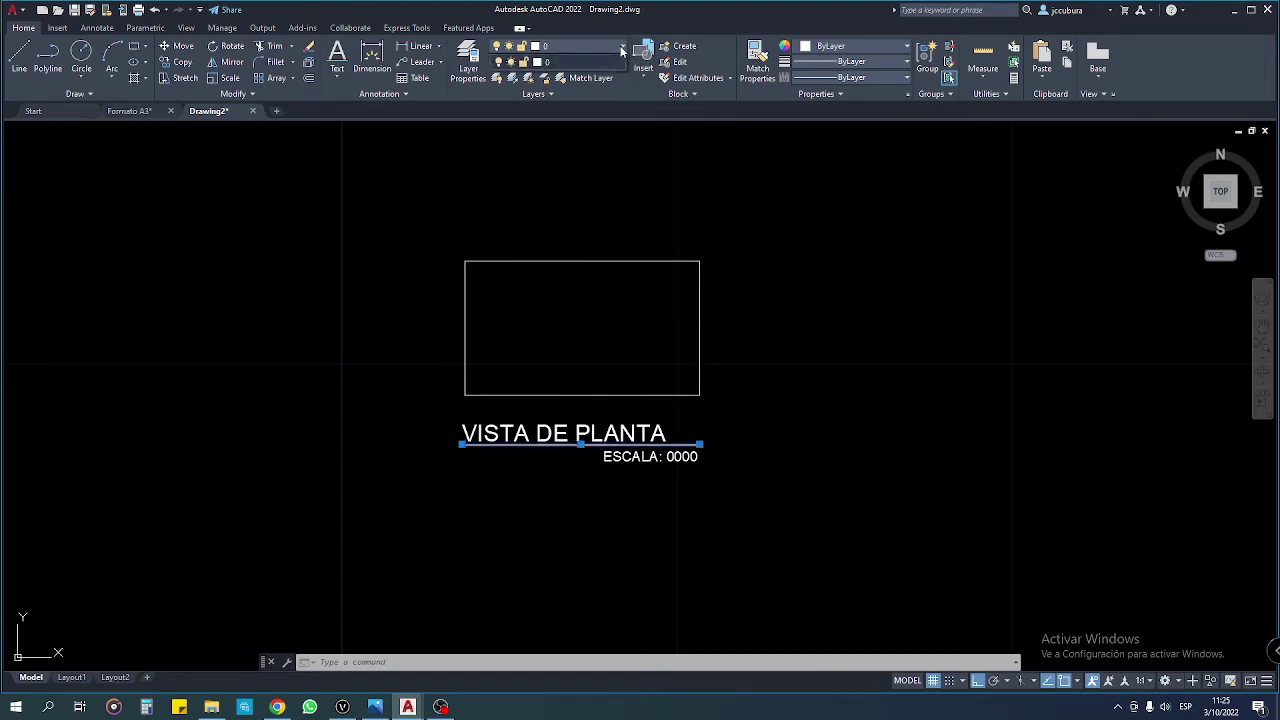
pyautogui.press('Escape')
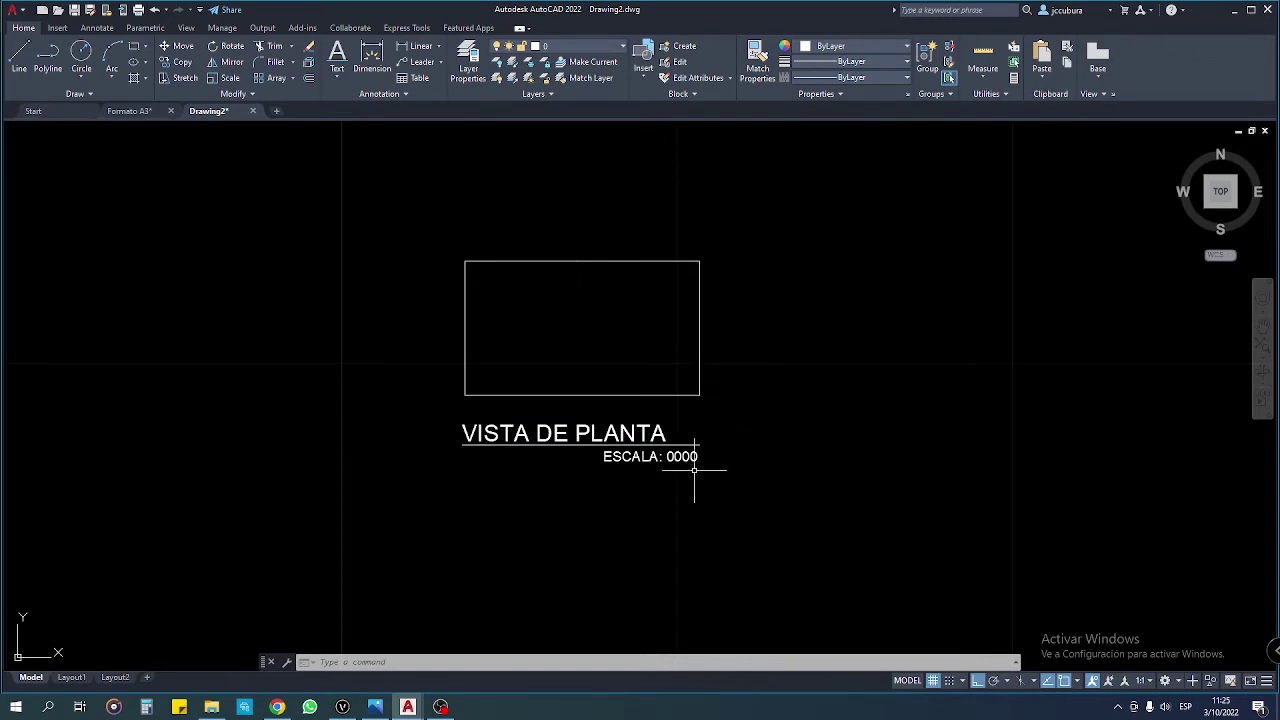
pyautogui.scroll(2, 653, 460)
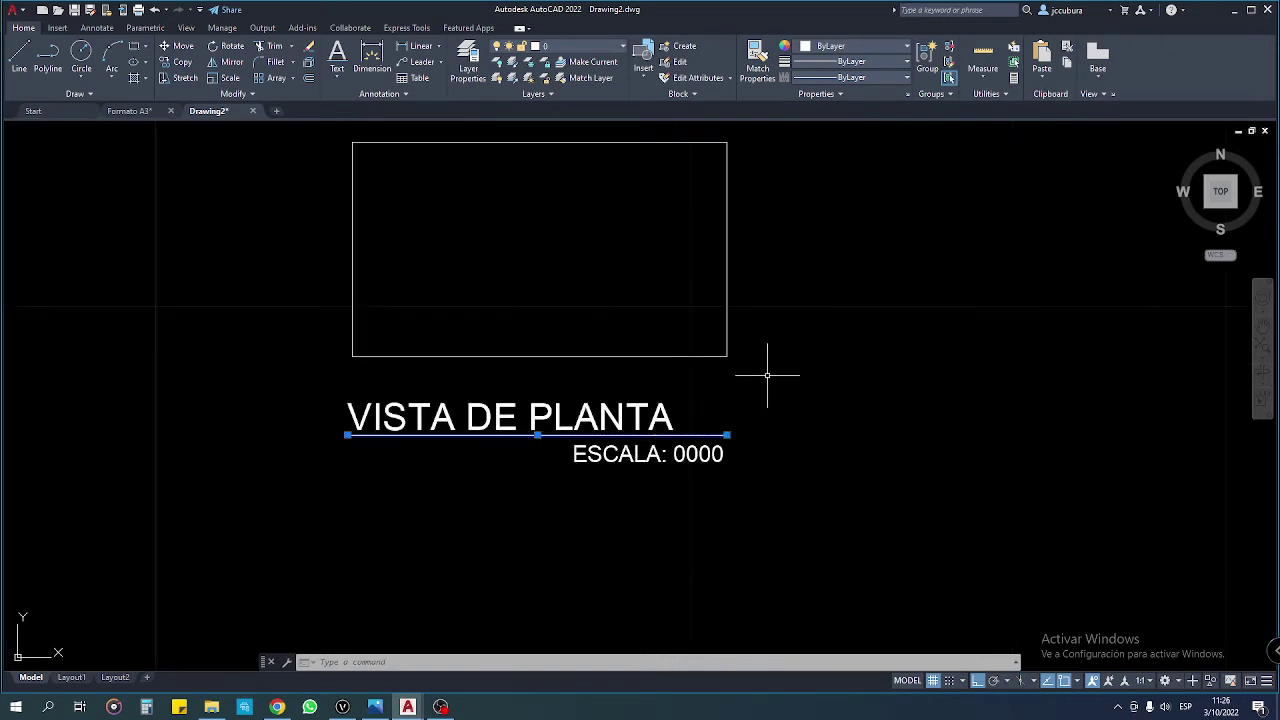
pyautogui.scroll(-2, 709, 349)
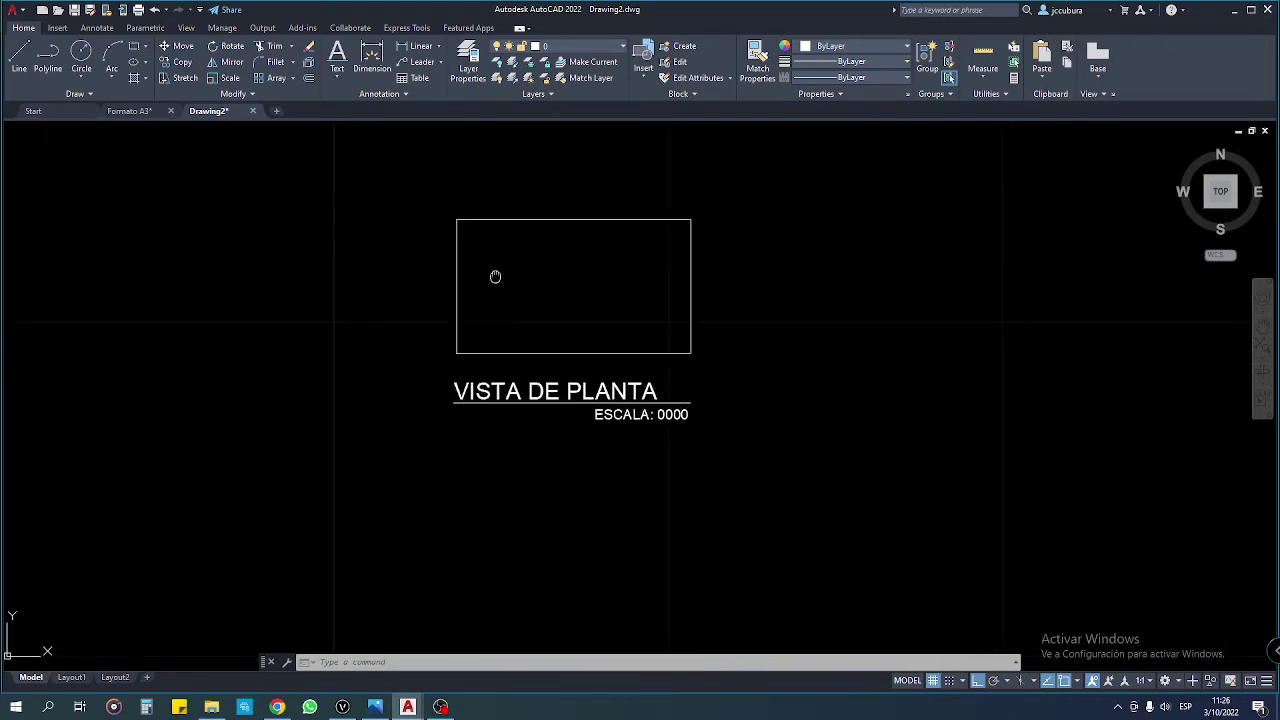
pyautogui.scroll(-2, 484, 260)
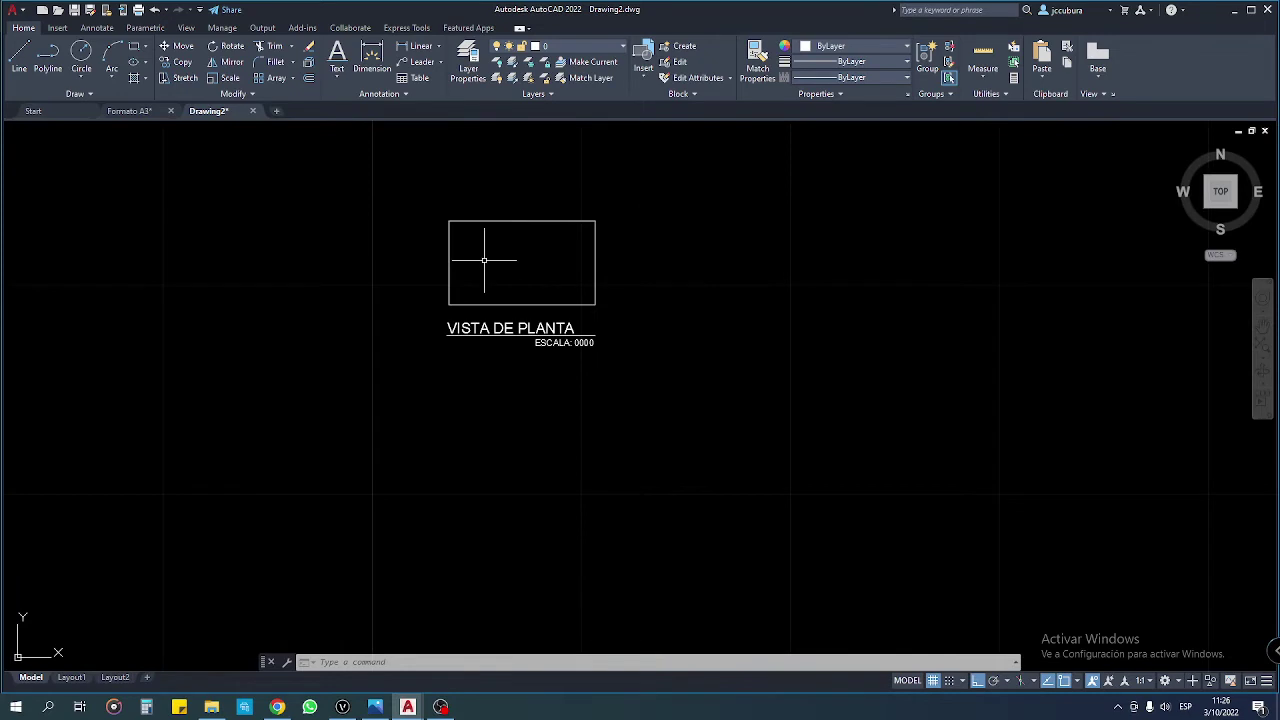
# Step: Copy the rectangle with its title, underline and ESCALA text directly below, using the right-edge midpoint as base point
pyautogui.click(183, 61)
pyautogui.click(418, 191)
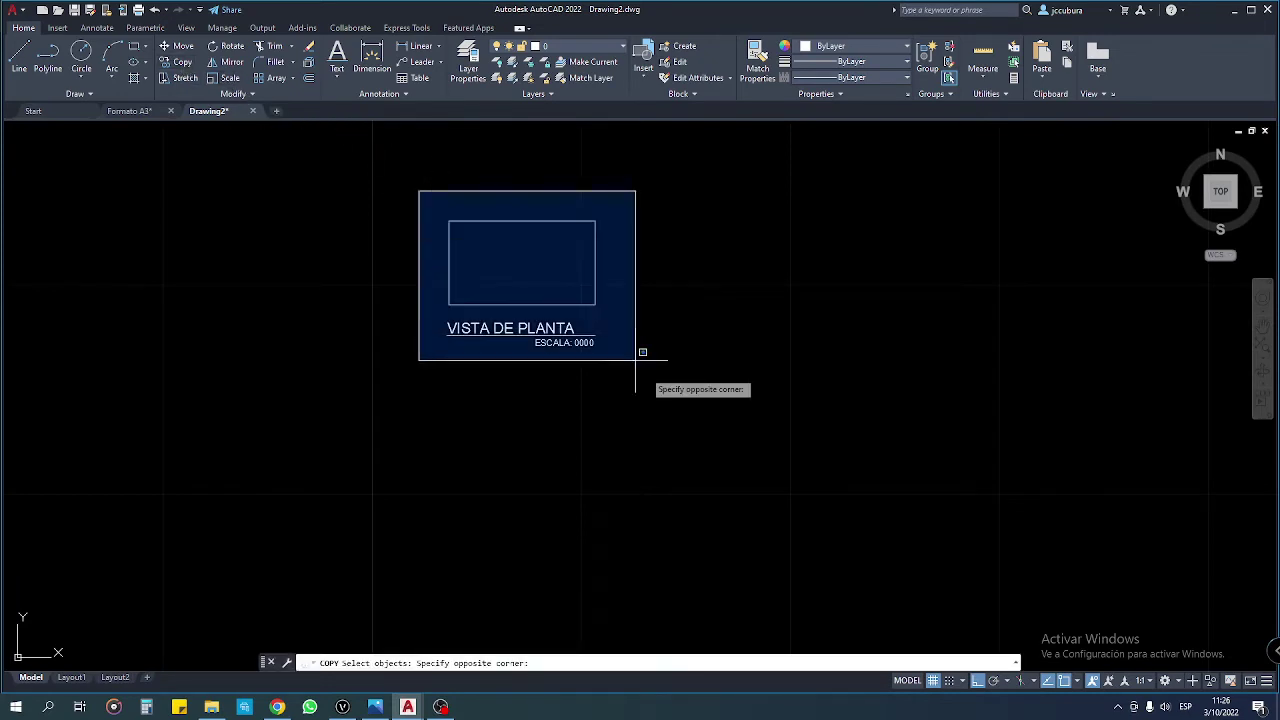
pyautogui.click(676, 392)
pyautogui.press('Return')
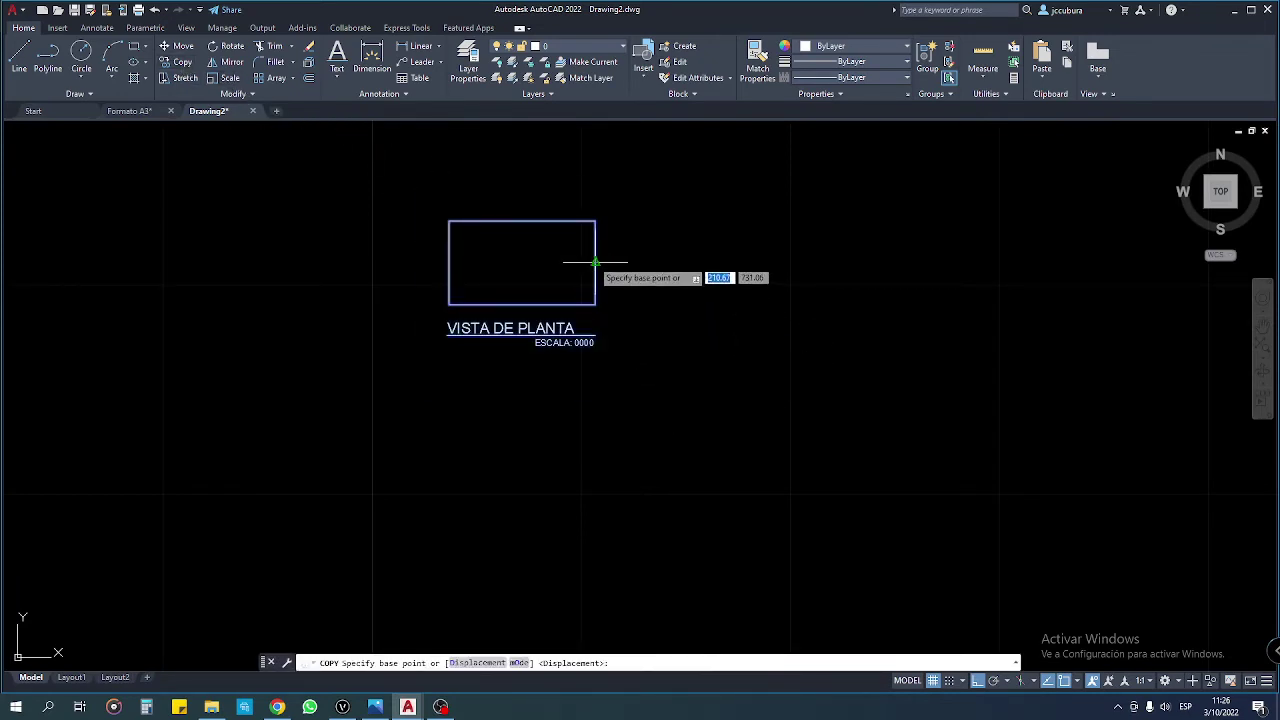
pyautogui.click(595, 263)
pyautogui.click(596, 480)
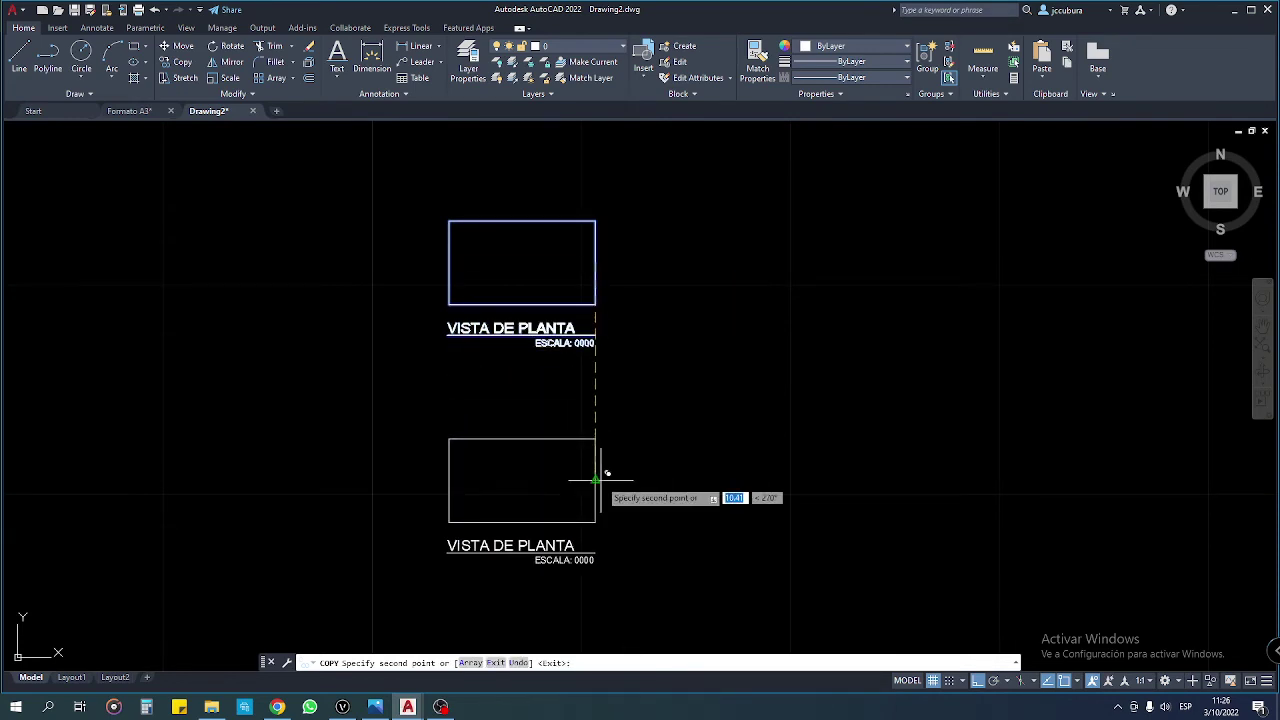
pyautogui.press('Return')
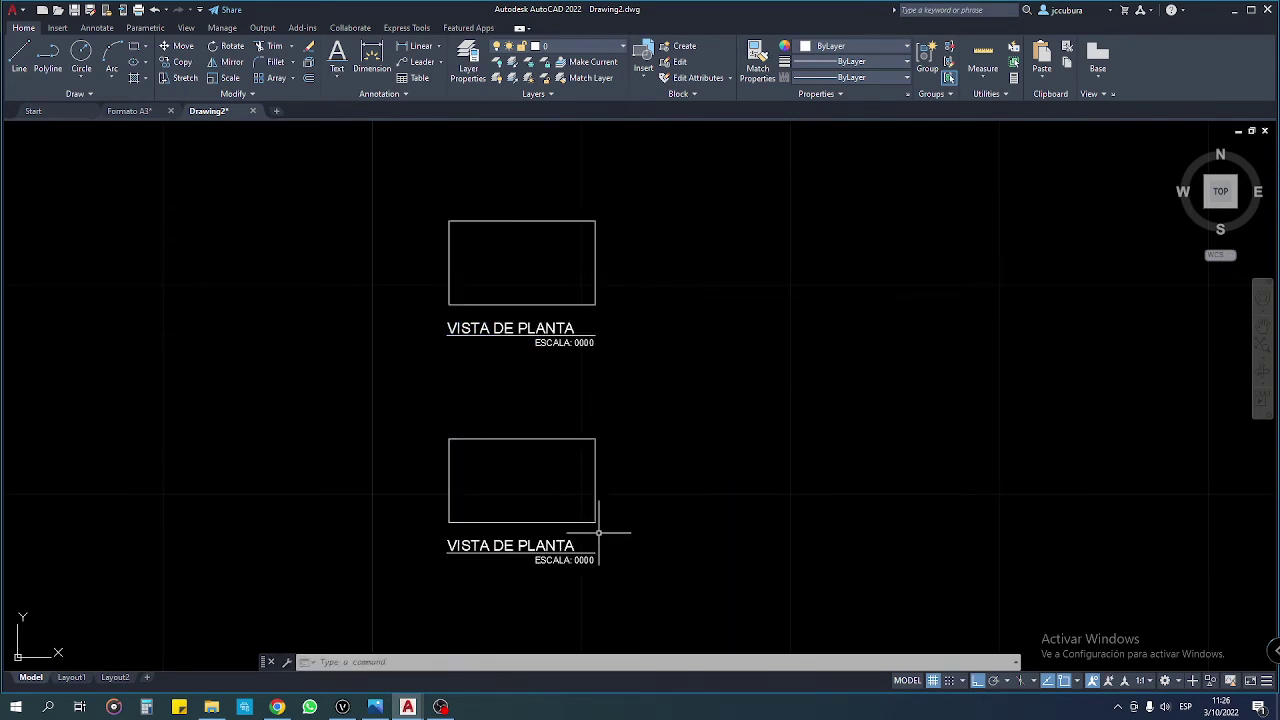
pyautogui.scroll(2, 543, 565)
pyautogui.moveTo(543, 565); pyautogui.dragTo(552, 560, button='middle')
# Step: Retitle the lower copy 'VISTA FRONTAL' and pan so both labelled rectangles are visible
pyautogui.doubleClick(553, 530)
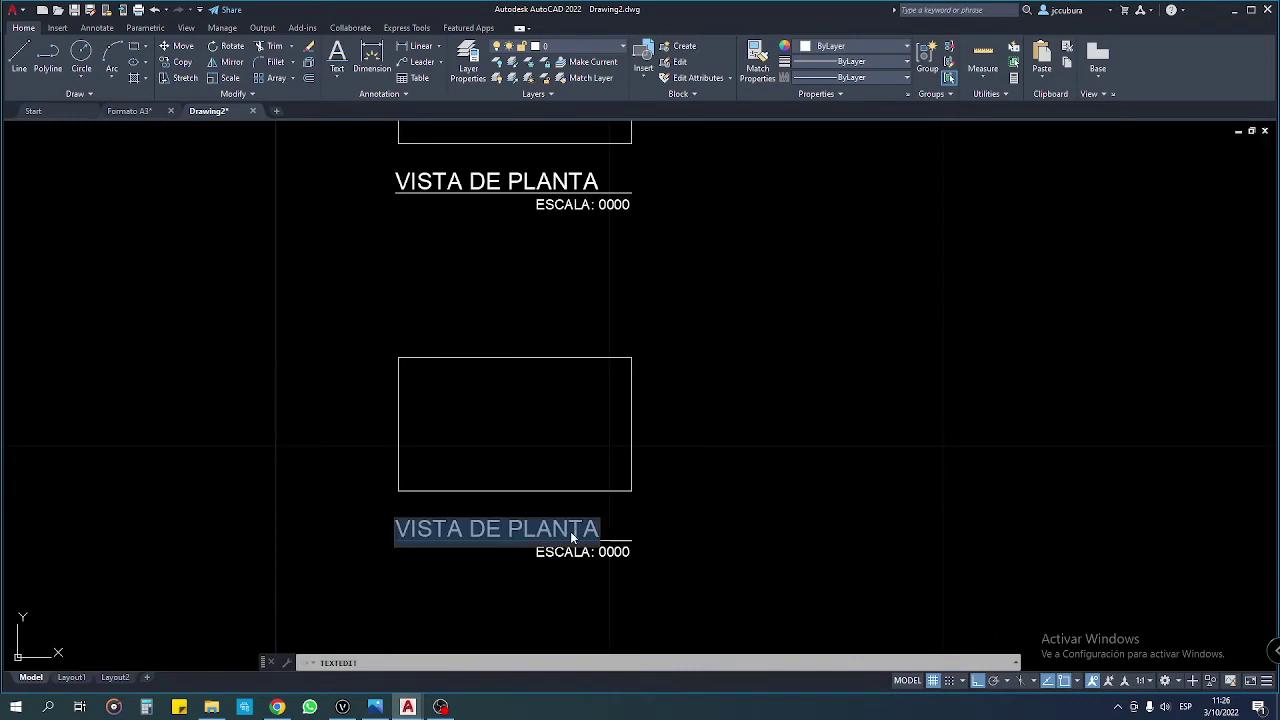
pyautogui.write('V')
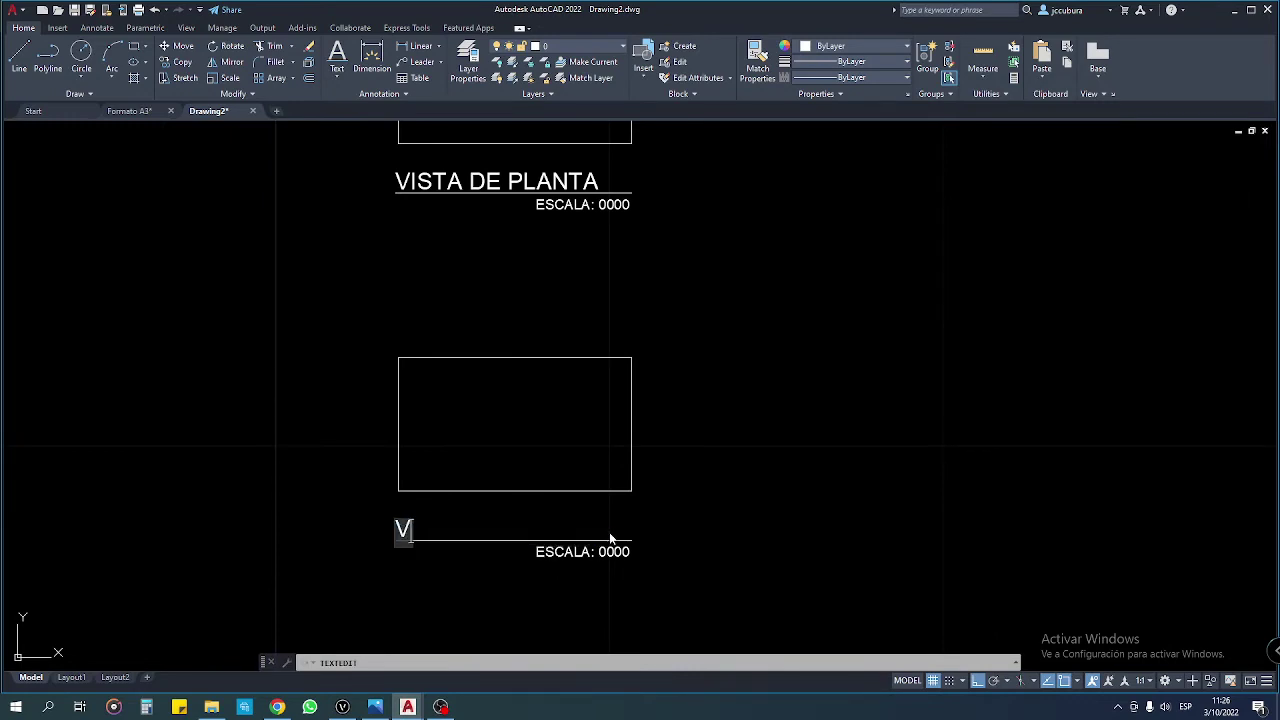
pyautogui.write('ISTA FRONT')
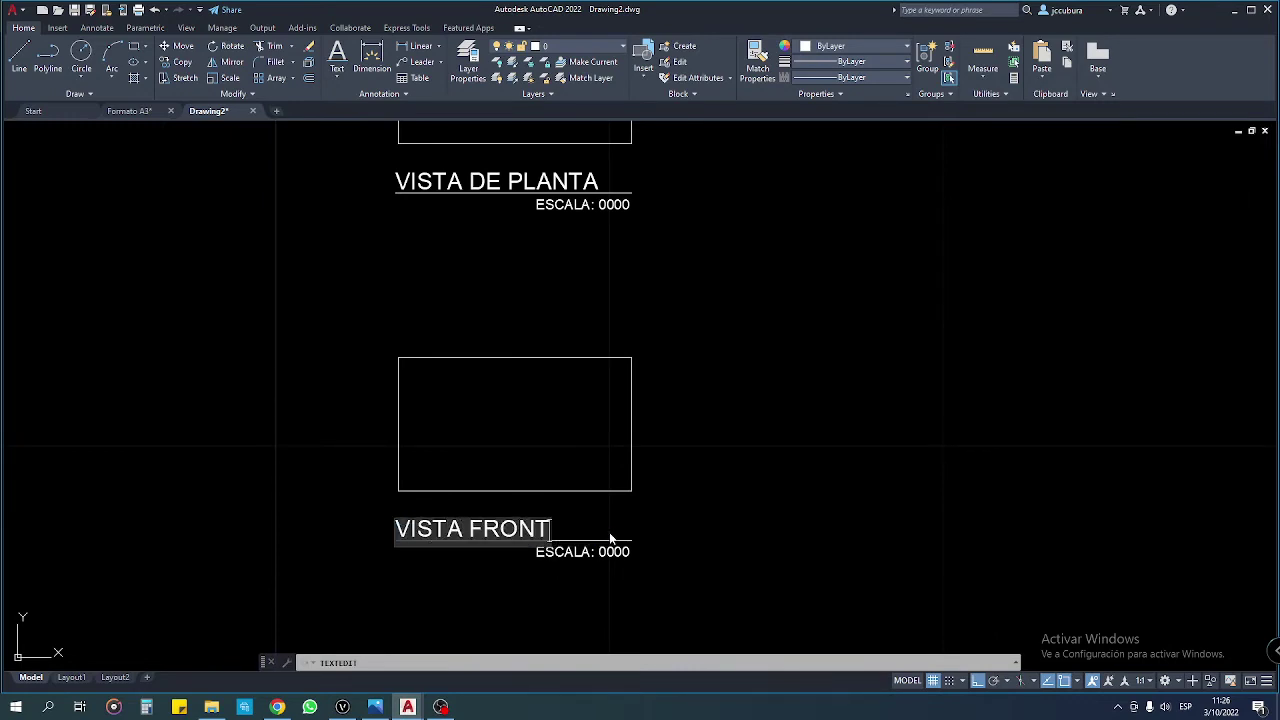
pyautogui.write('AL')
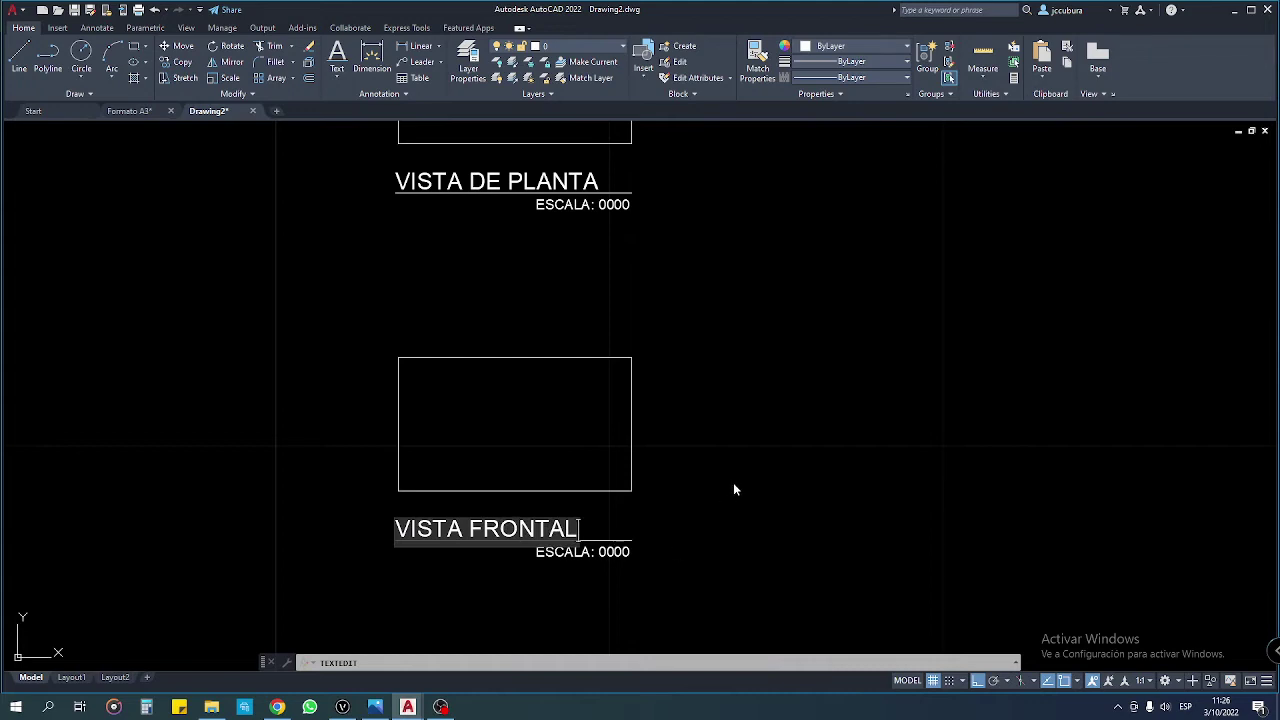
pyautogui.press('Escape')
pyautogui.scroll(-2, 897, 445)
pyautogui.scroll(-2, 731, 443)
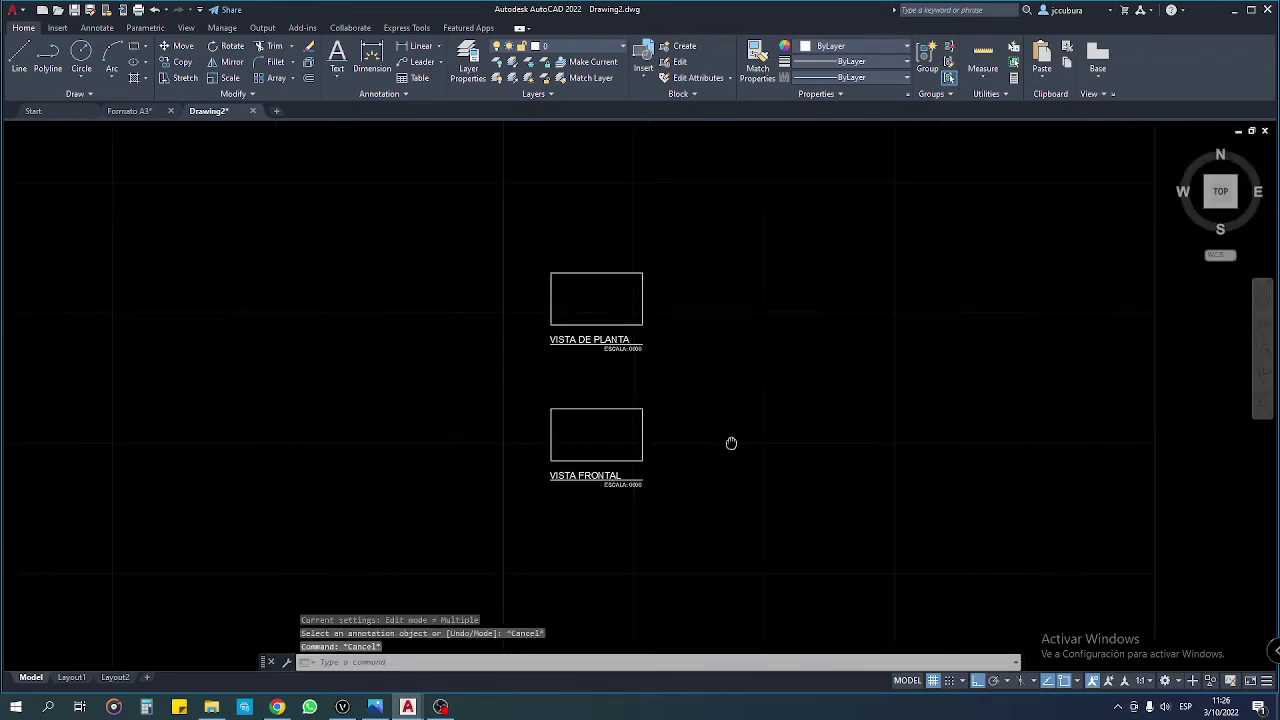
pyautogui.scroll(4, 703, 449)
pyautogui.scroll(-4, 703, 449)
pyautogui.scroll(2, 660, 440)
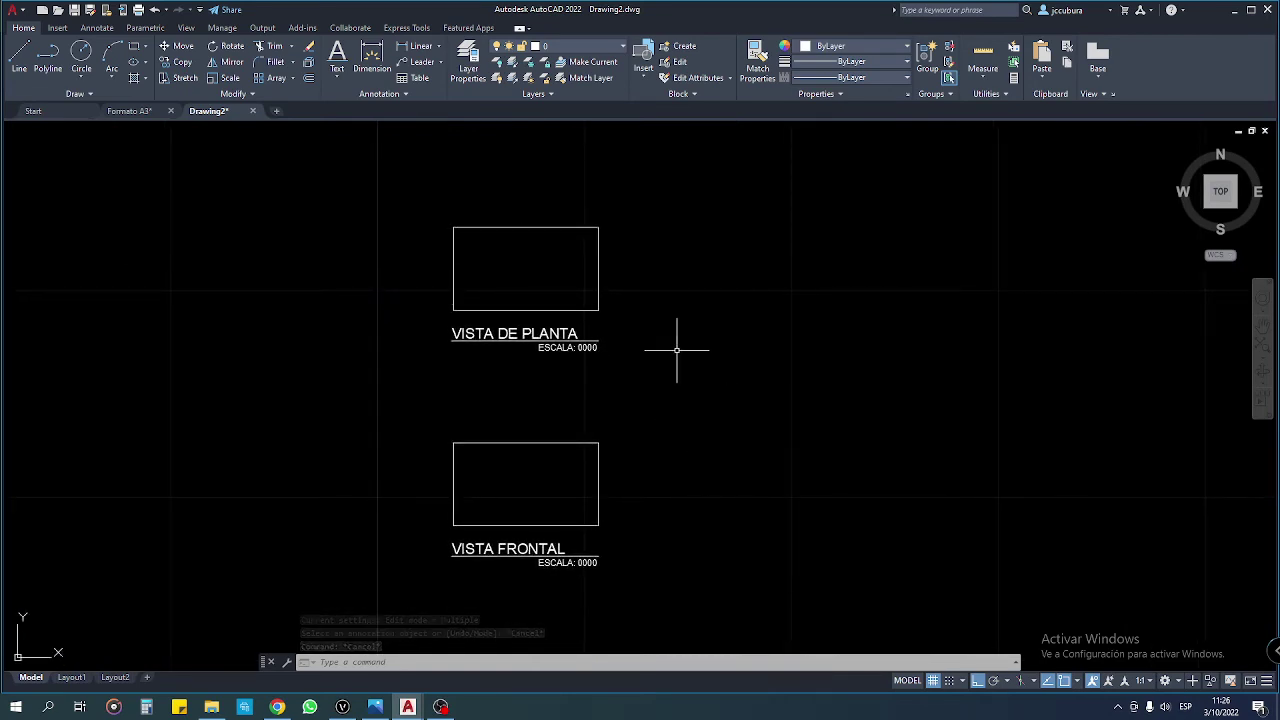
pyautogui.moveTo(806, 434)
pyautogui.mouseDown(button='middle')
pyautogui.moveTo(696, 442)
pyautogui.moveTo(521, 420)
pyautogui.mouseUp(button='middle')
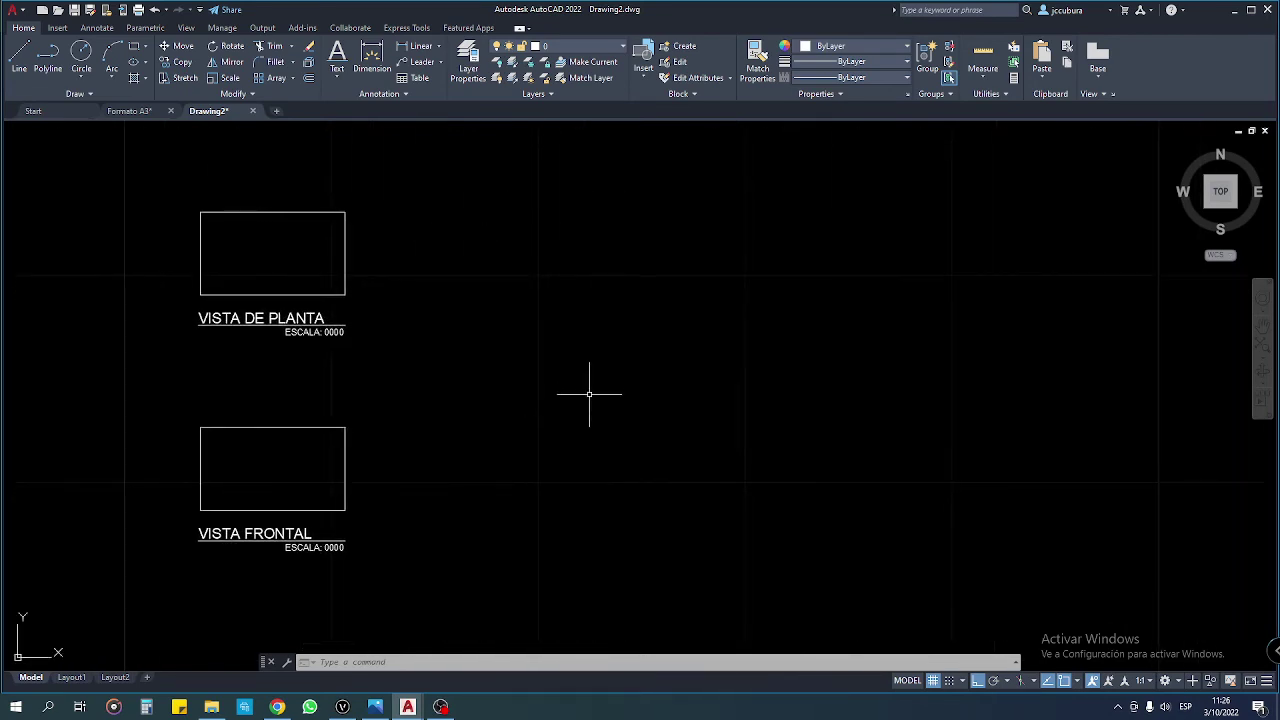
pyautogui.scroll(-3, 848, 365)
pyautogui.moveTo(848, 365); pyautogui.dragTo(819, 545, button='middle')
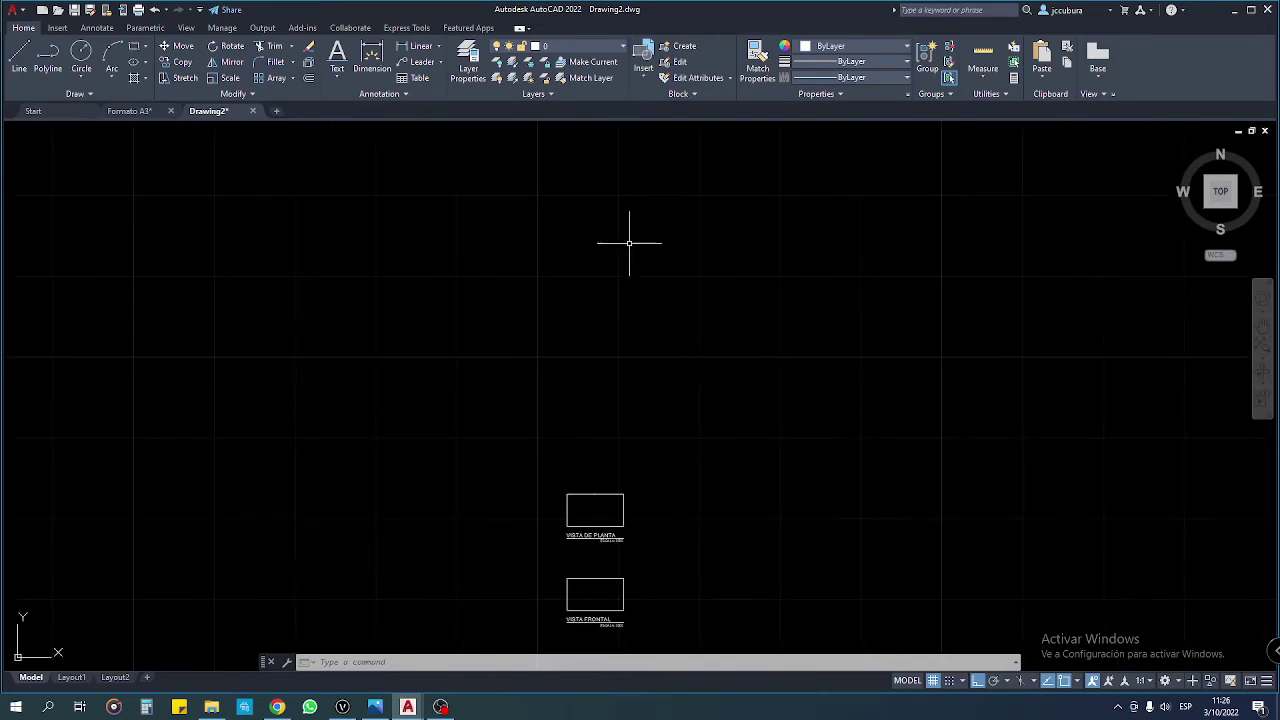
pyautogui.moveTo(783, 449); pyautogui.dragTo(725, 348, button='middle')
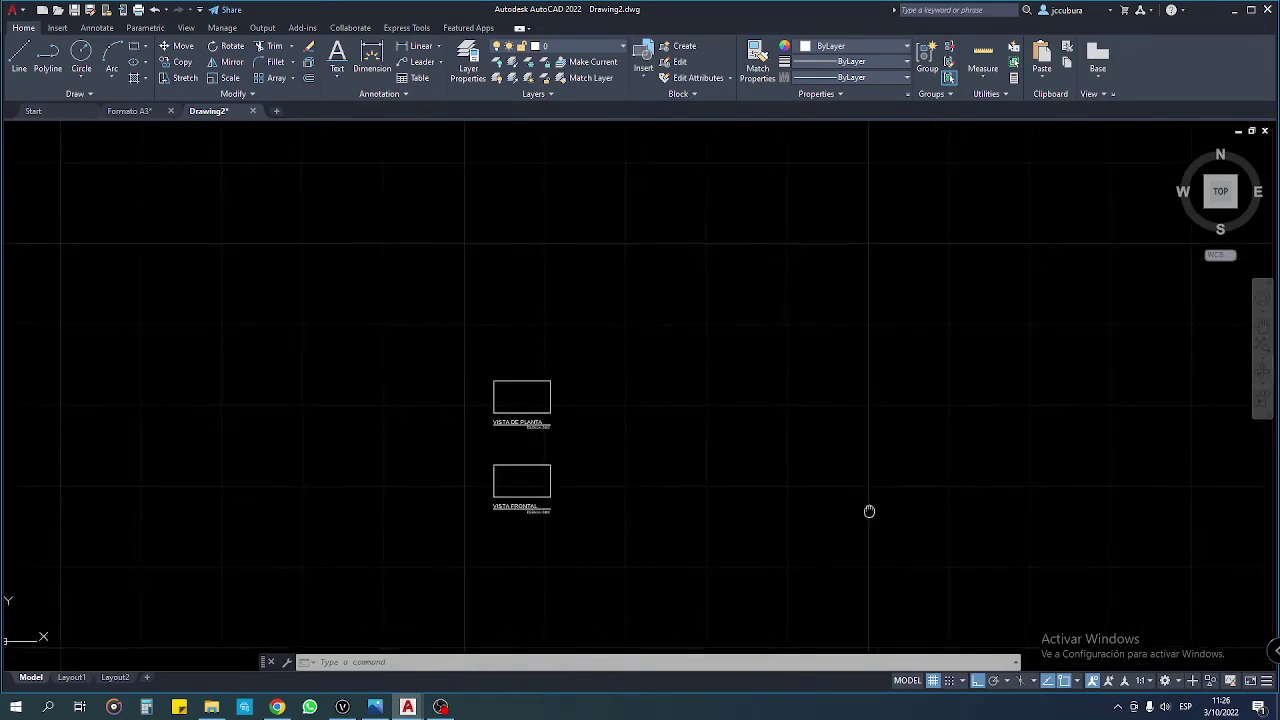
# Step: Open Isométrica 1.jpg in Photos, view Isométrica 2.jpg, then return to Isométrica 1.jpg
pyautogui.click(375, 707)
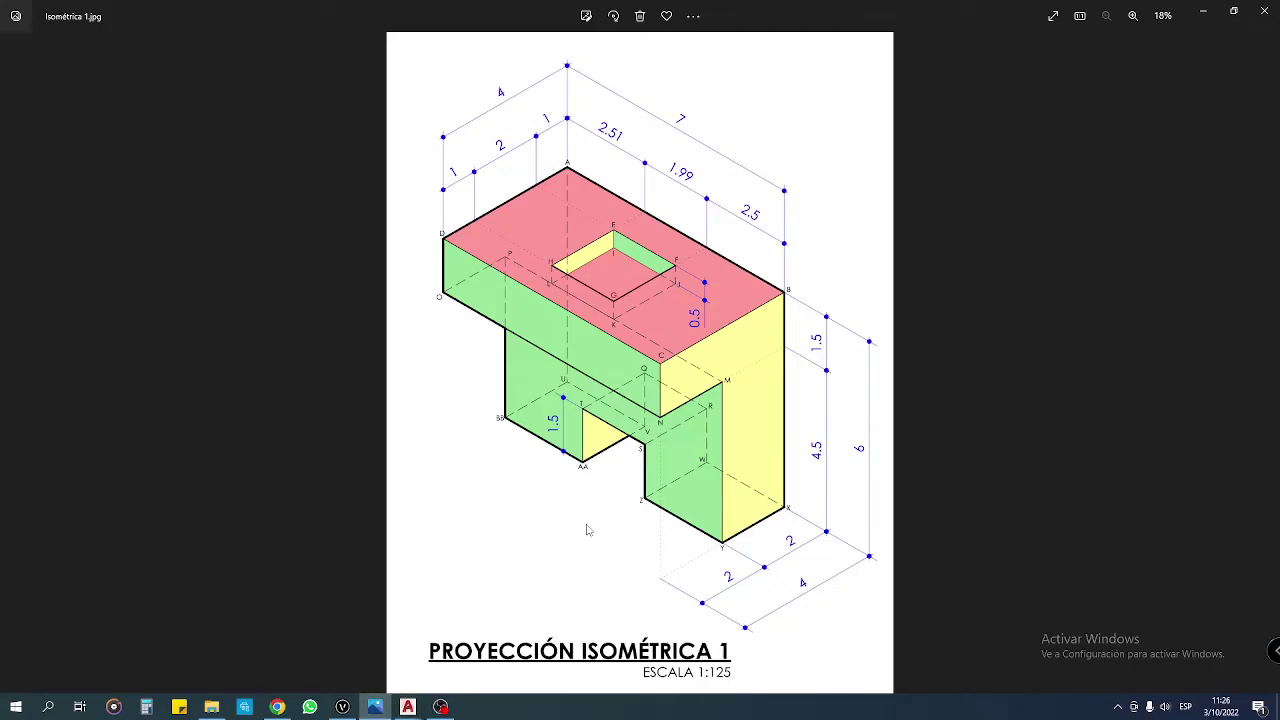
pyautogui.press('Right')
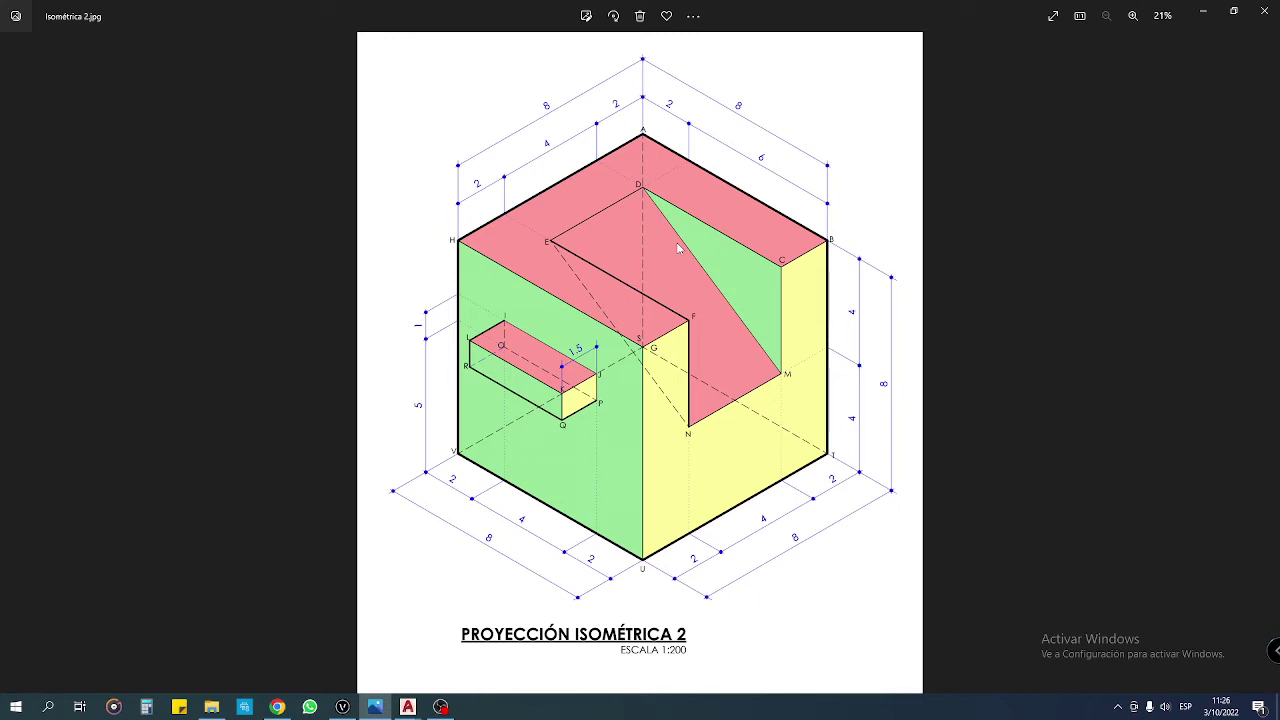
pyautogui.press('Left')
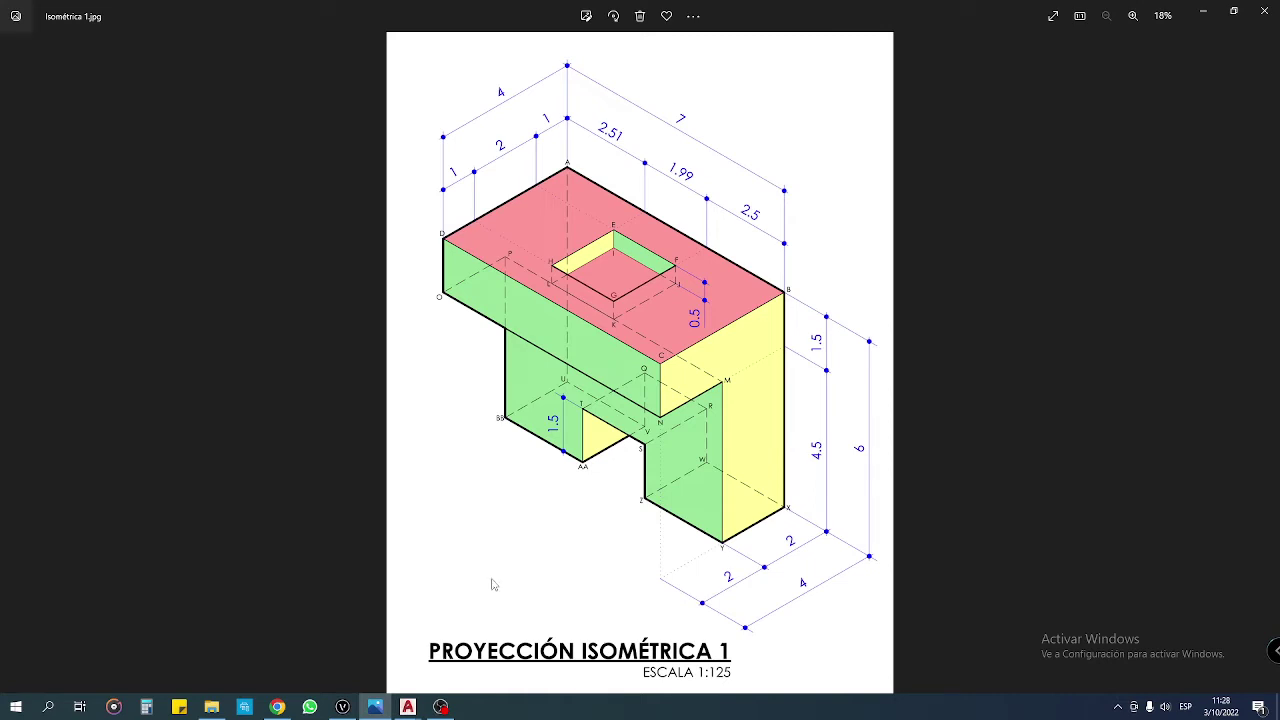
# Step: Switch from Windows Photos back to the AutoCAD Drawing2 window
pyautogui.click(408, 707)
pyautogui.click(480, 650)
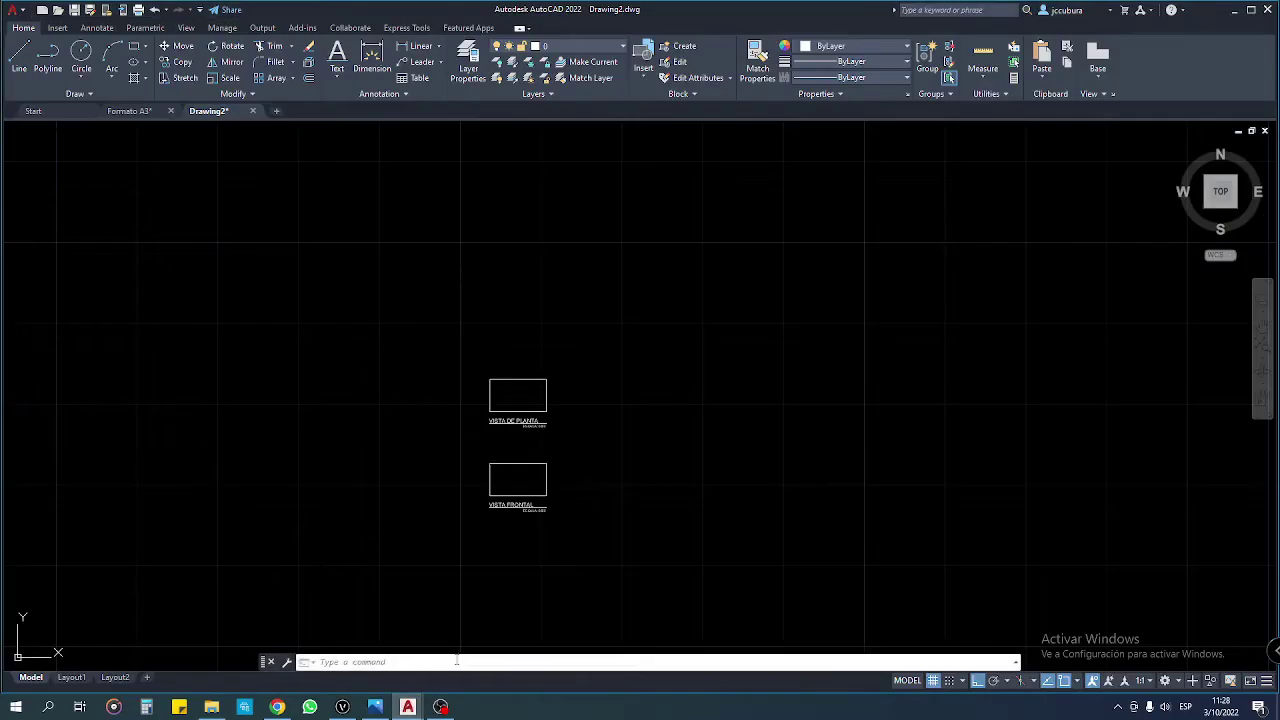
pyautogui.moveTo(577, 457); pyautogui.dragTo(566, 409, button='middle')
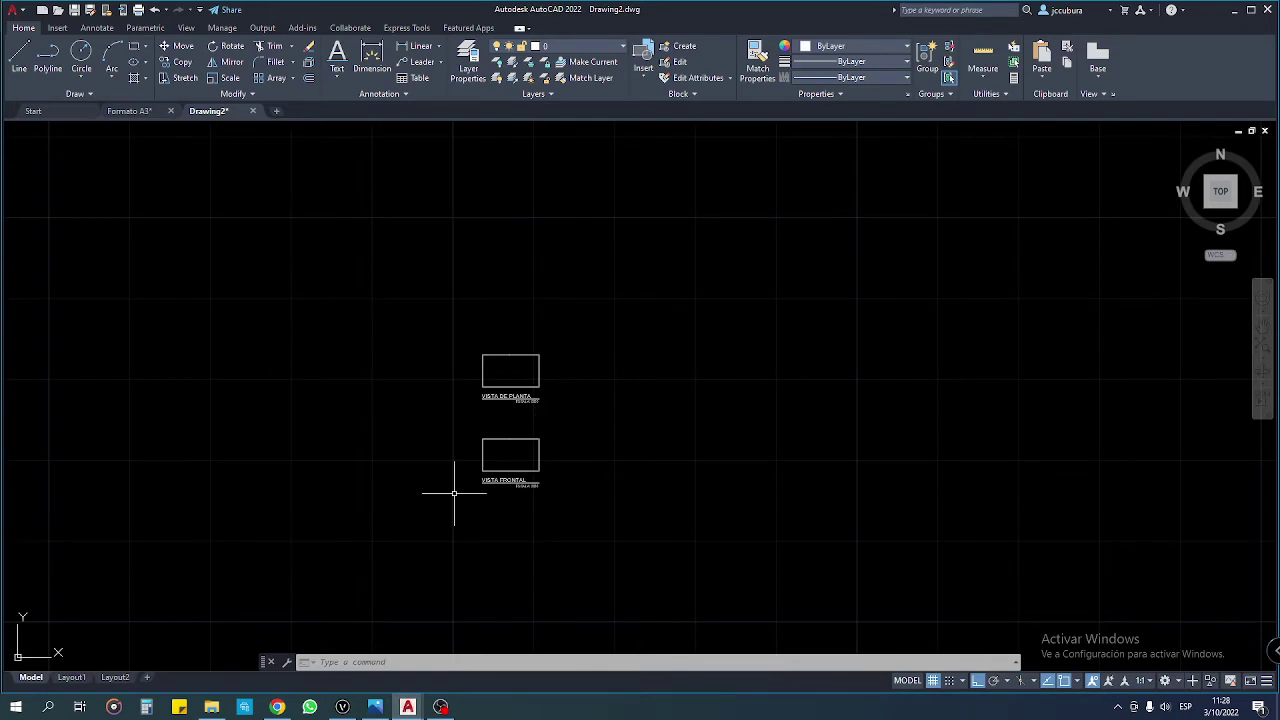
pyautogui.scroll(2, 451, 491)
pyautogui.moveTo(451, 491); pyautogui.dragTo(397, 517, button='middle')
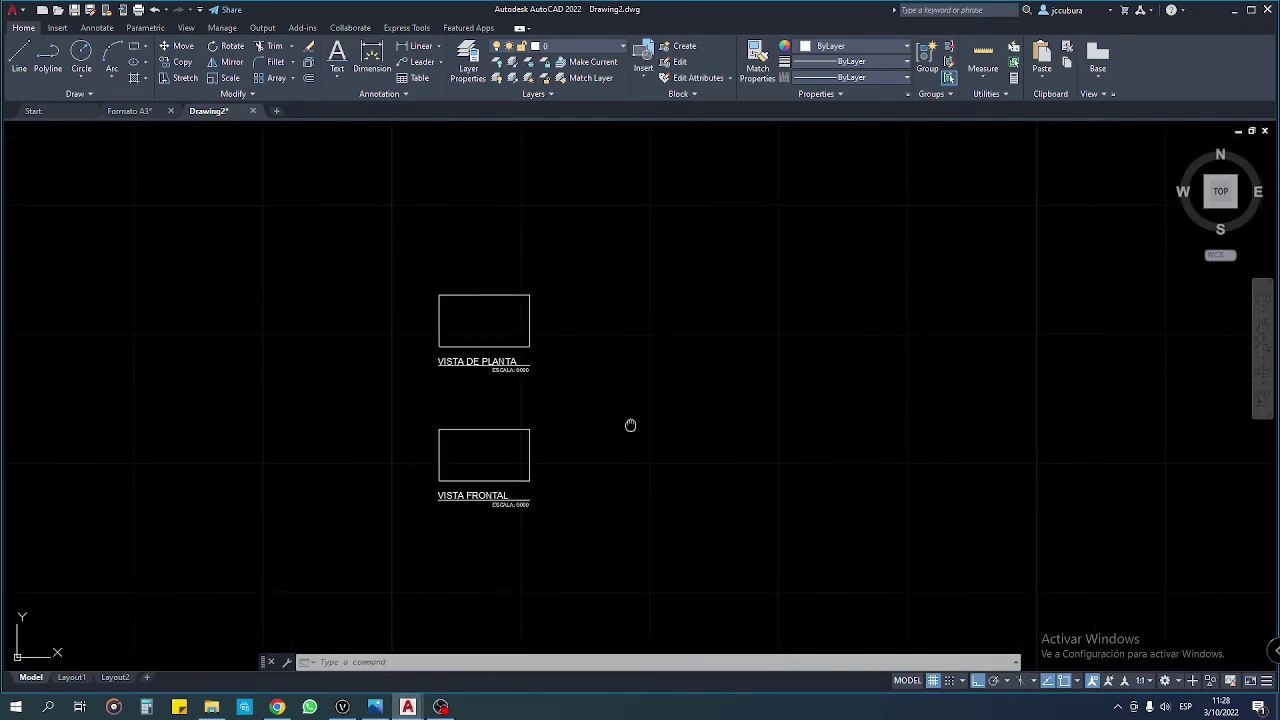
pyautogui.moveTo(630, 423); pyautogui.dragTo(555, 424, button='middle')
pyautogui.scroll(2, 550, 427)
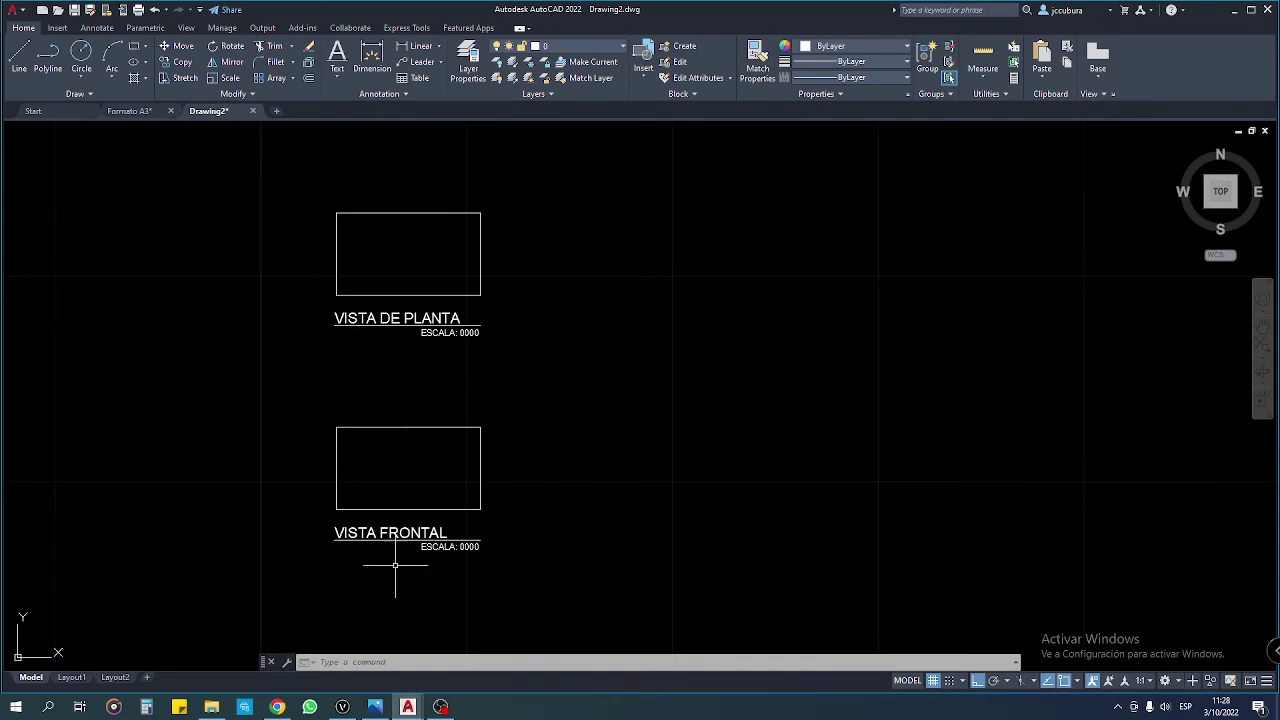
pyautogui.click(71, 679)
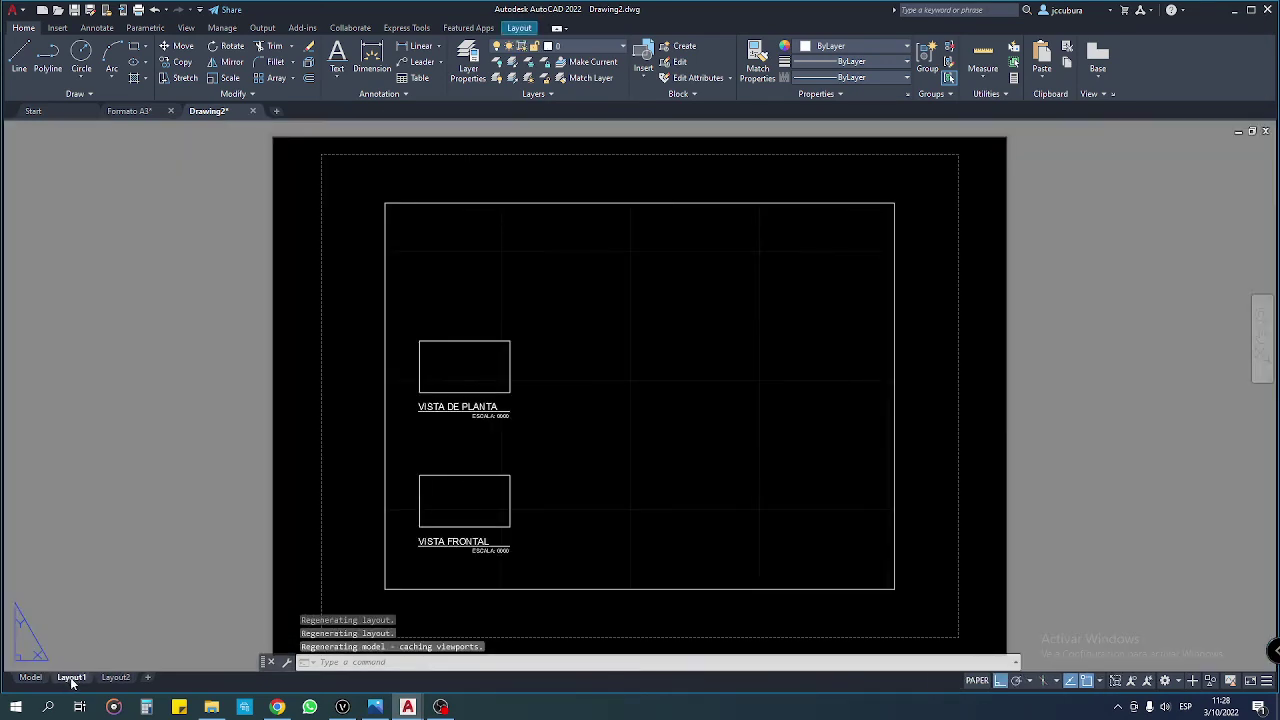
pyautogui.click(895, 240)
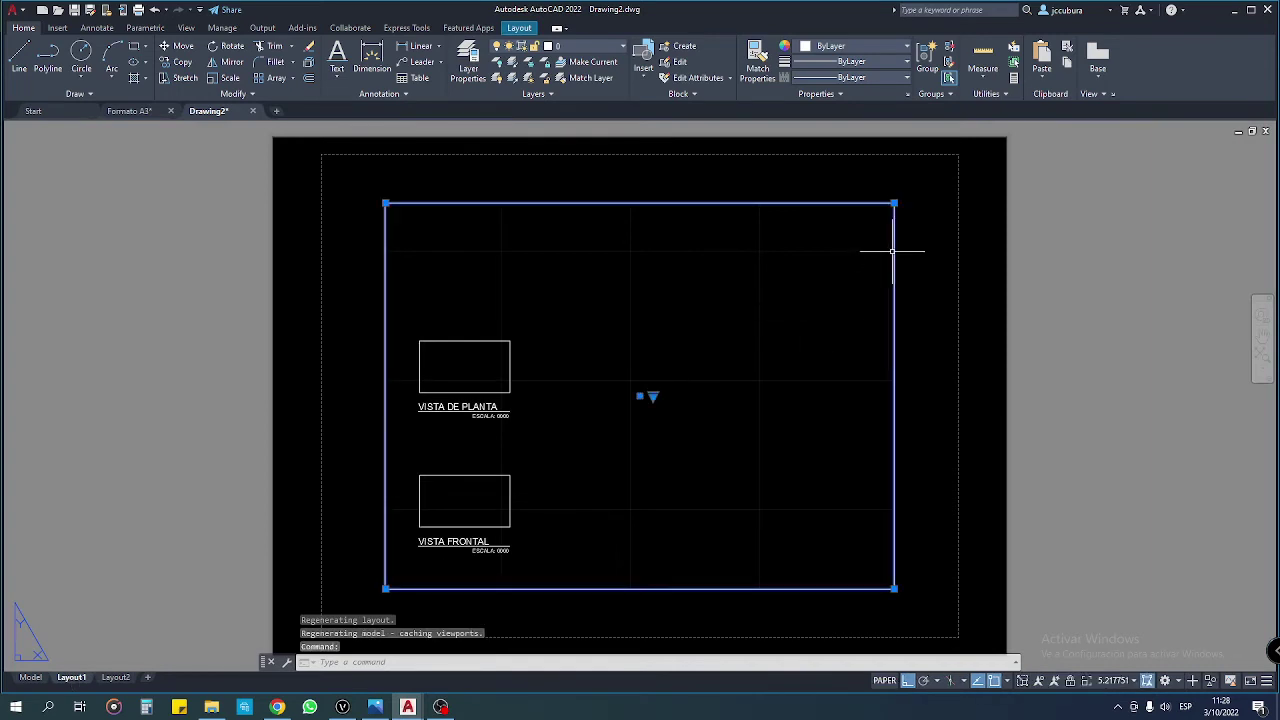
pyautogui.press('Delete')
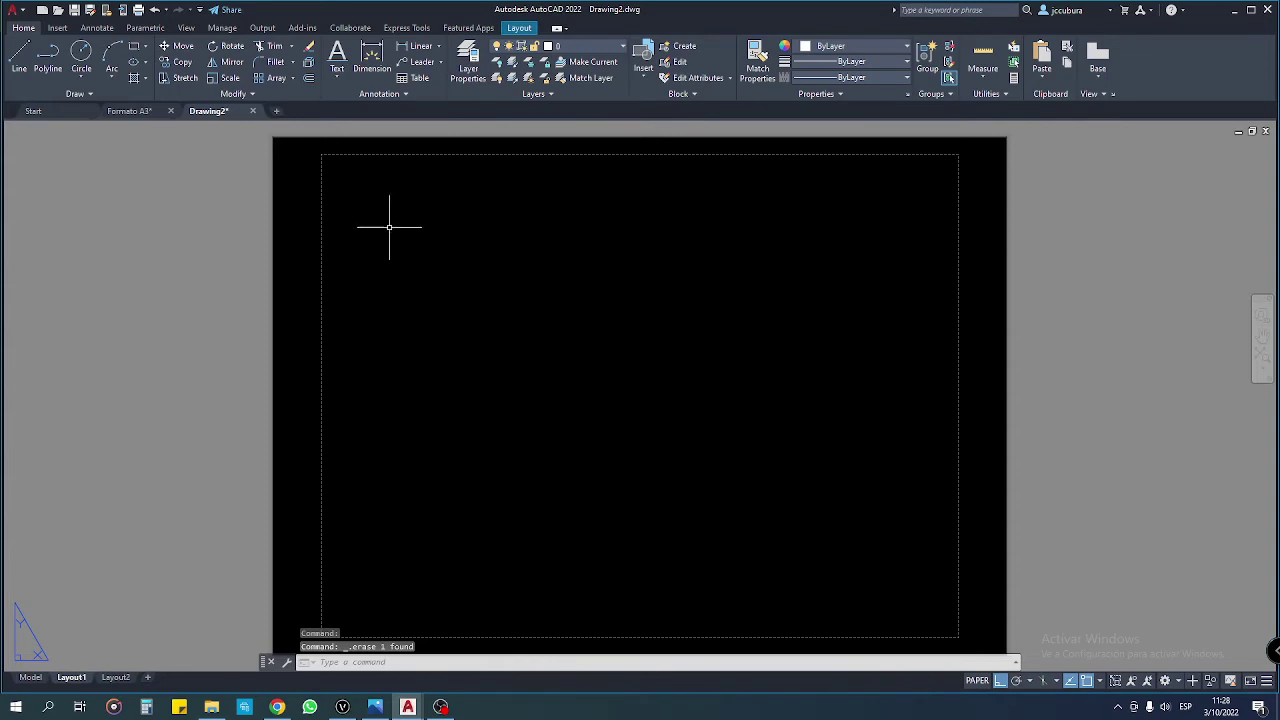
pyautogui.hotkey('ctrl', 'z')
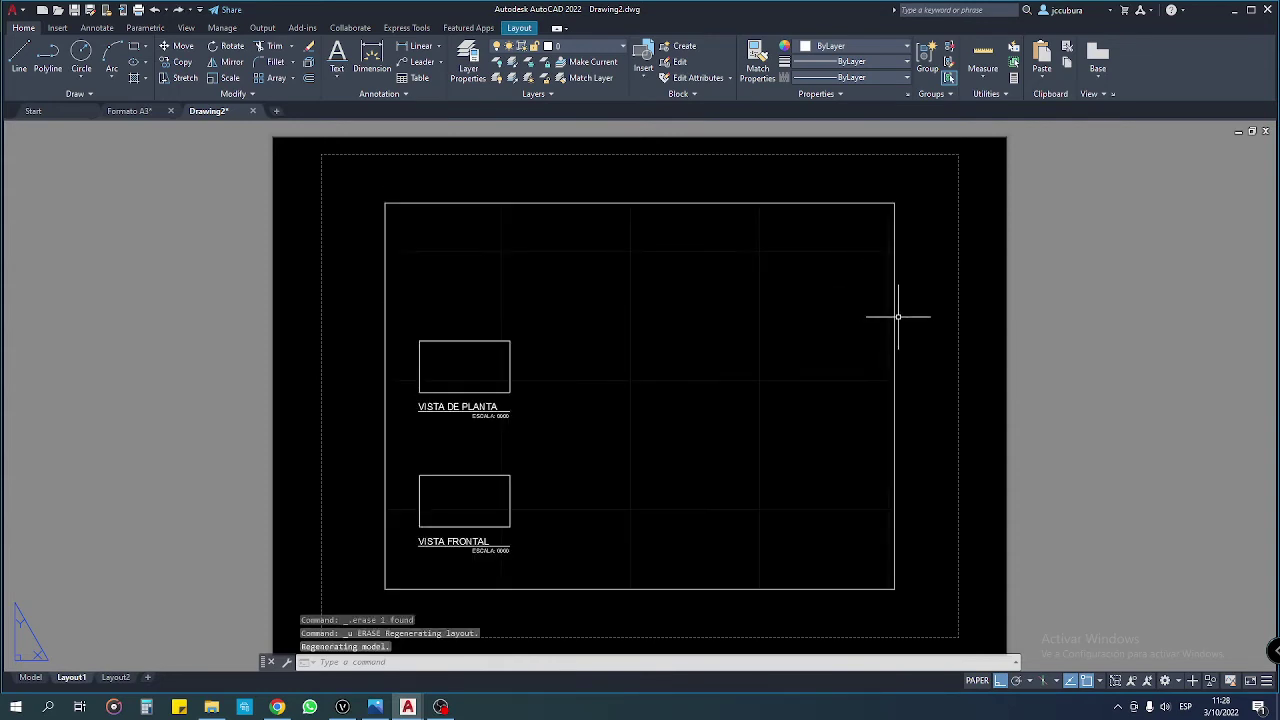
pyautogui.click(894, 315)
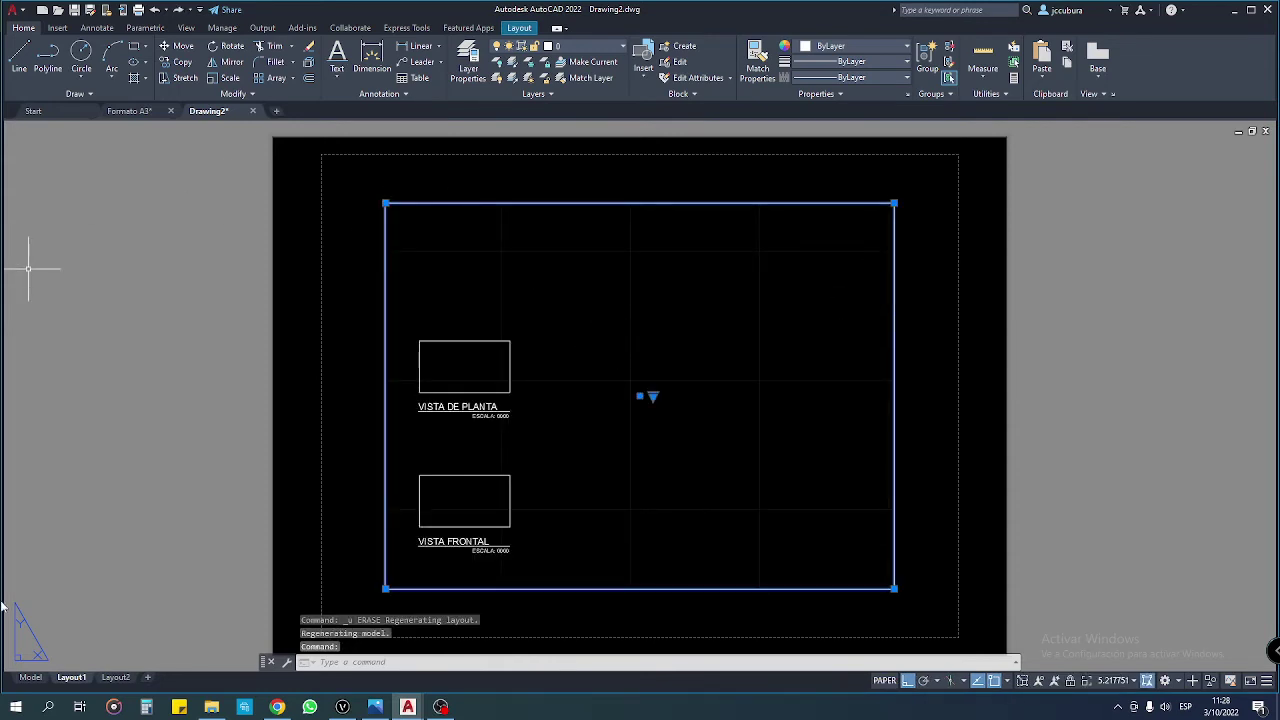
pyautogui.doubleClick(618, 368)
pyautogui.doubleClick(936, 368)
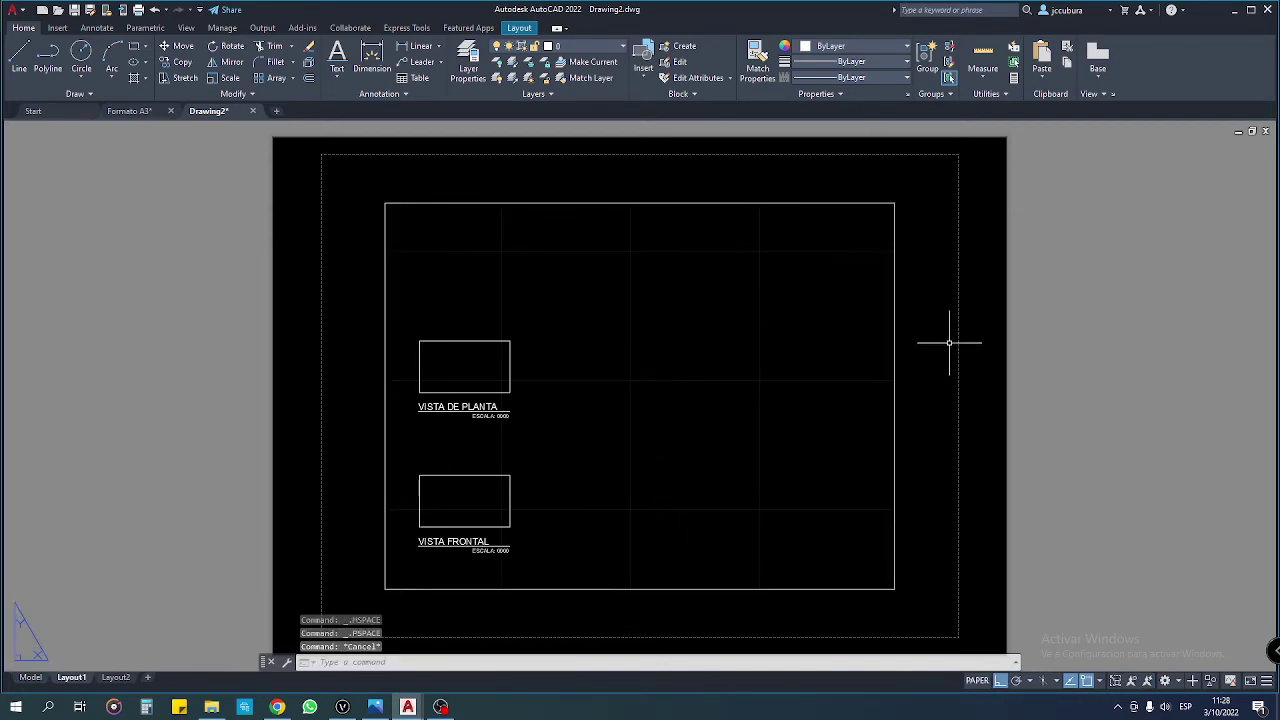
pyautogui.click(894, 317)
pyautogui.press('Escape')
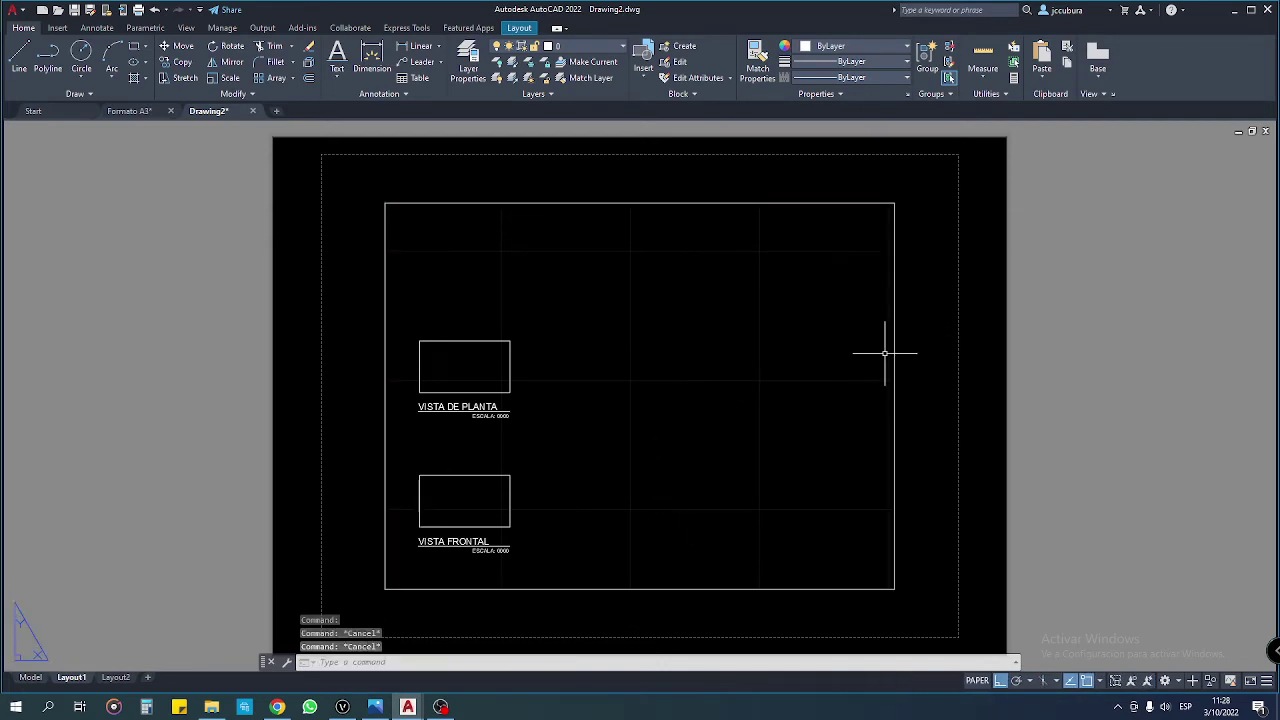
pyautogui.click(666, 368)
pyautogui.doubleClick(666, 368)
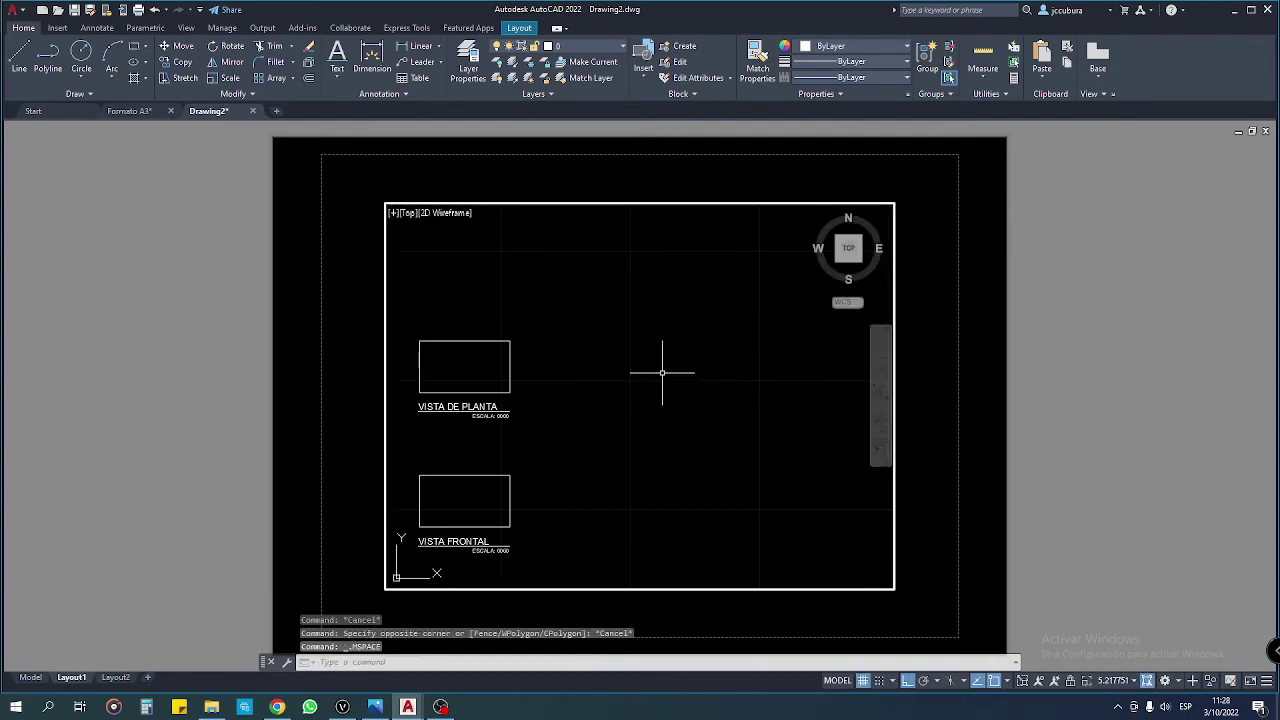
pyautogui.click(510, 360)
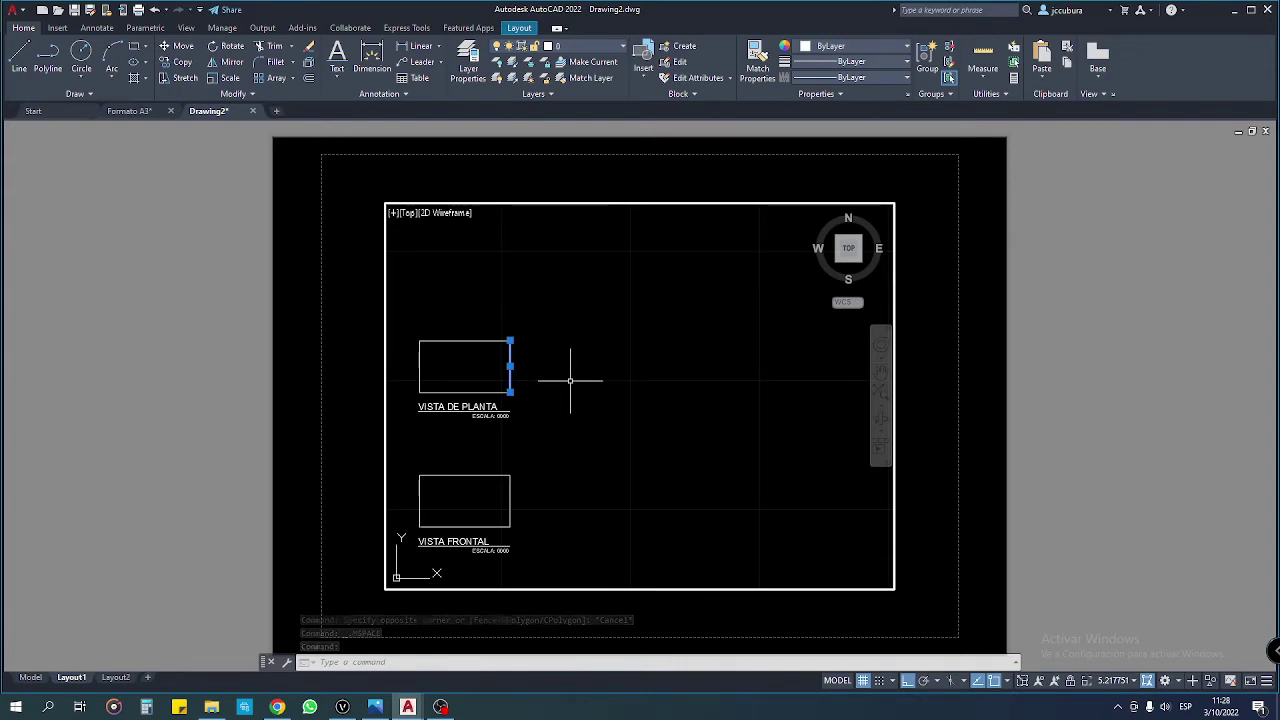
pyautogui.press('Delete')
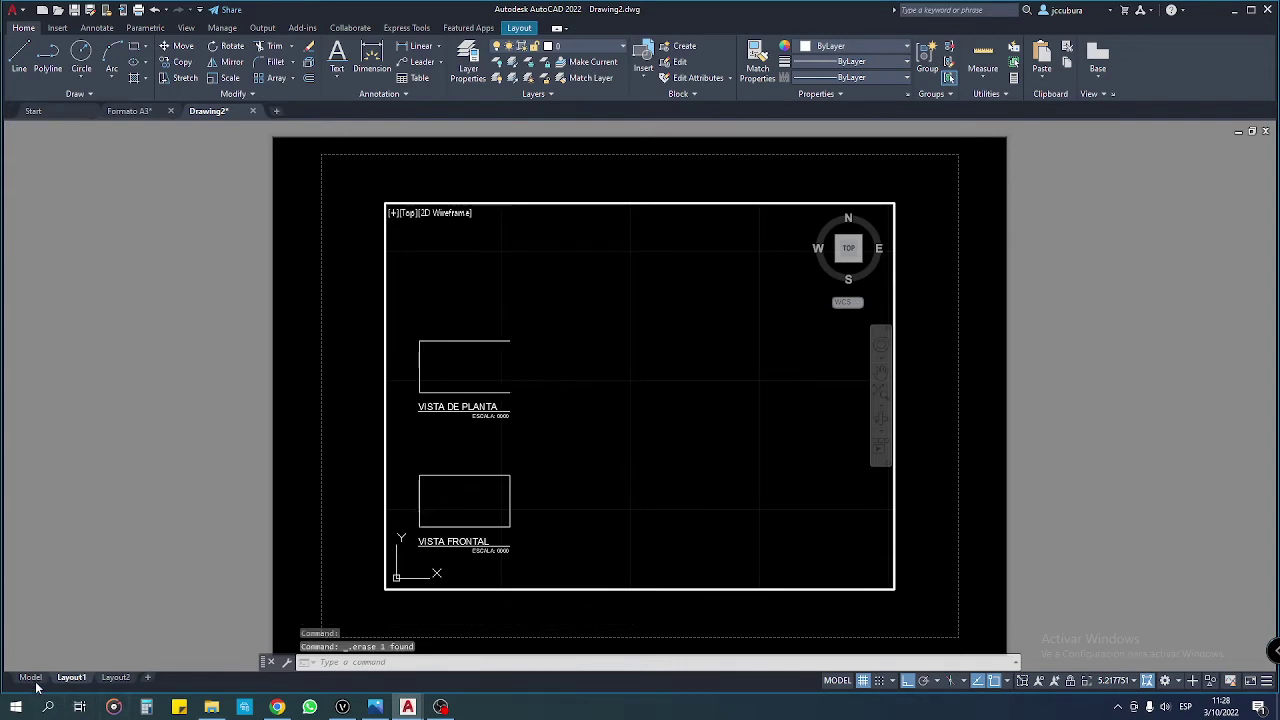
pyautogui.click(31, 677)
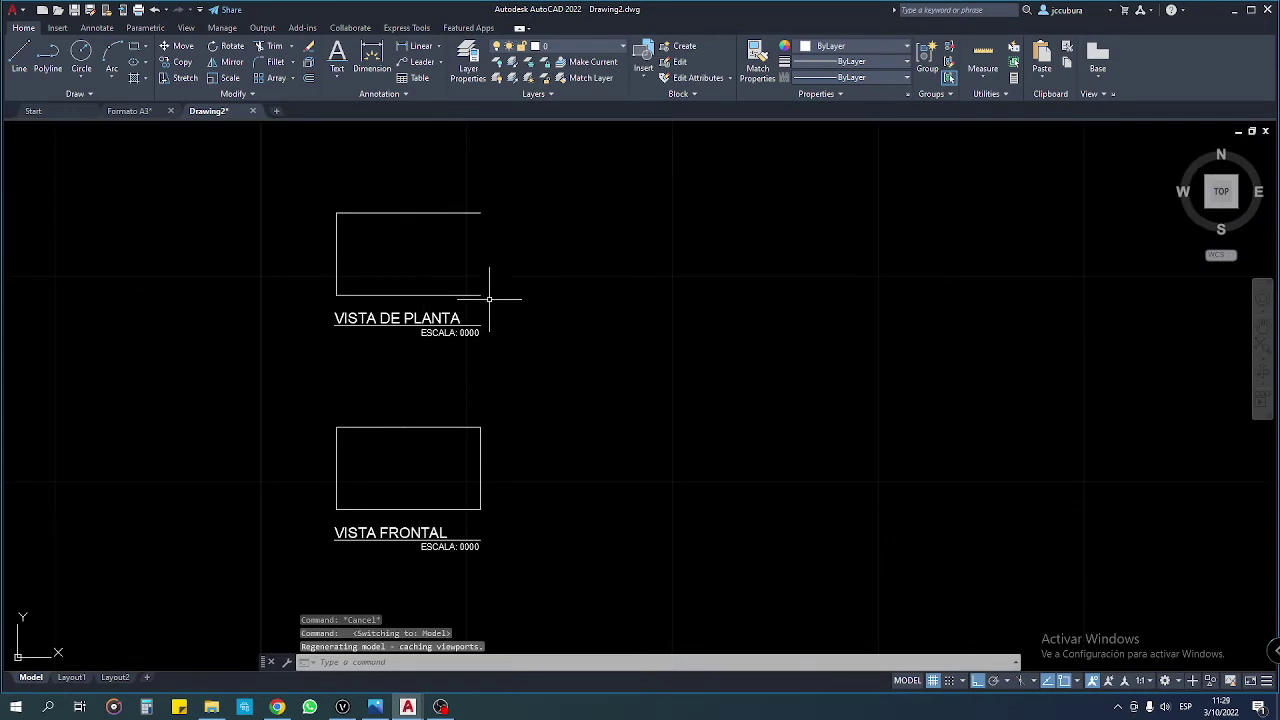
pyautogui.click(71, 677)
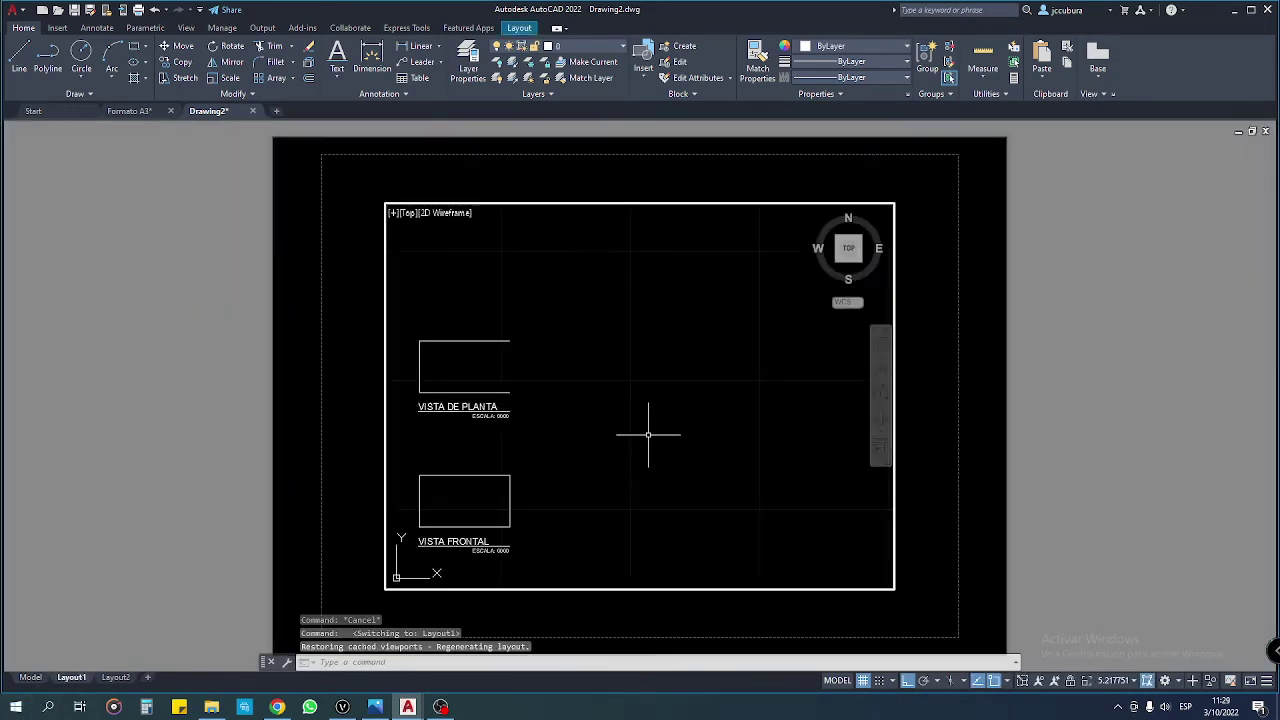
pyautogui.hotkey('ctrl', 'z')
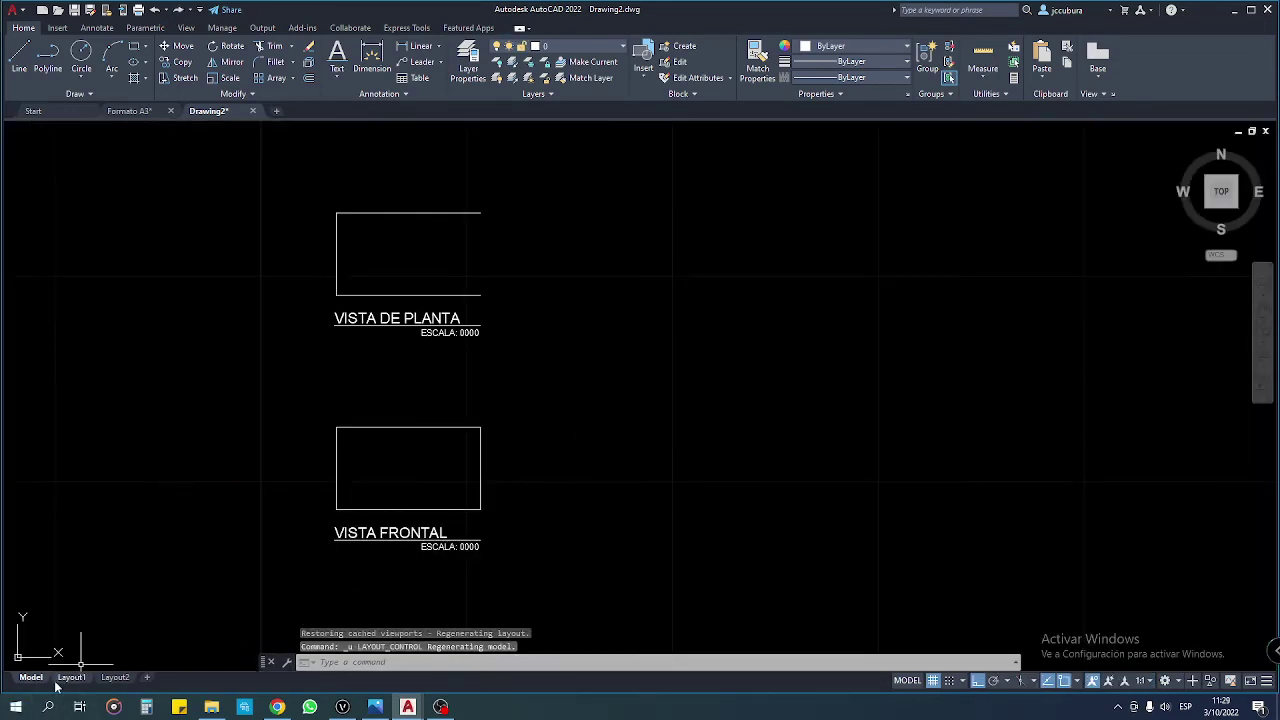
pyautogui.click(71, 677)
pyautogui.click(616, 350)
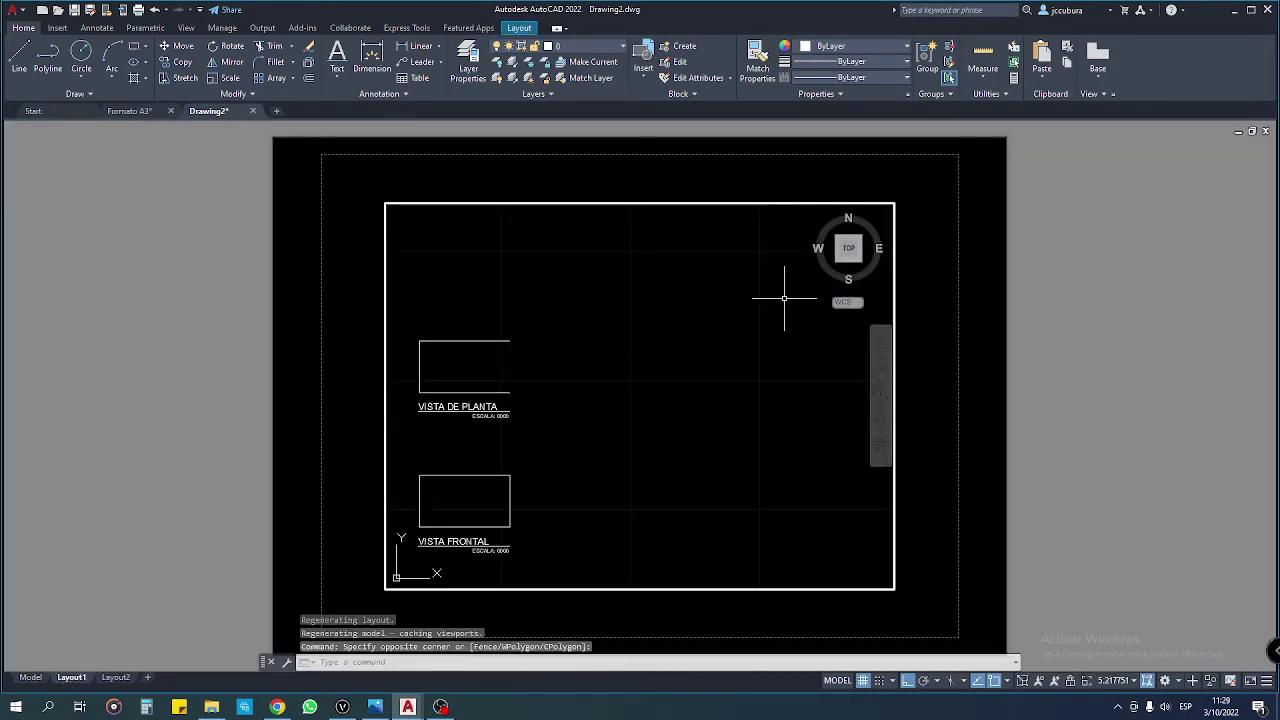
pyautogui.hotkey('ctrl', 'z')
pyautogui.hotkey('ctrl', 'z')
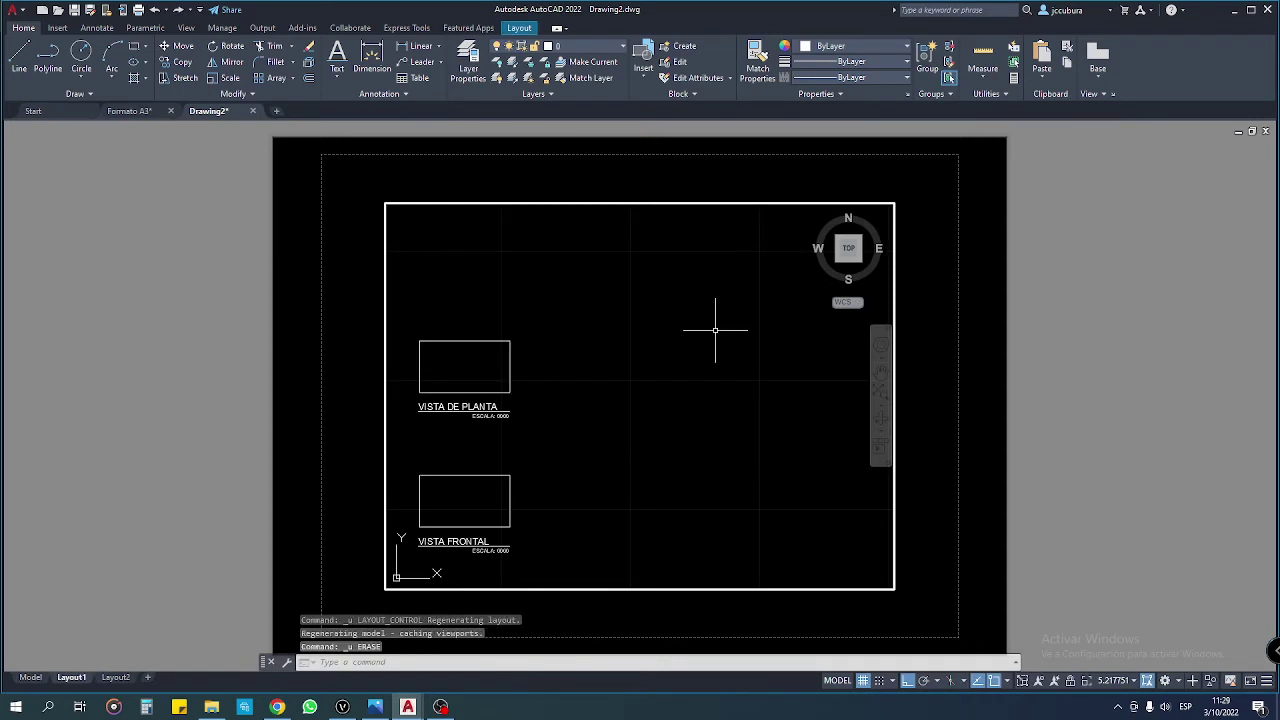
pyautogui.doubleClick(921, 297)
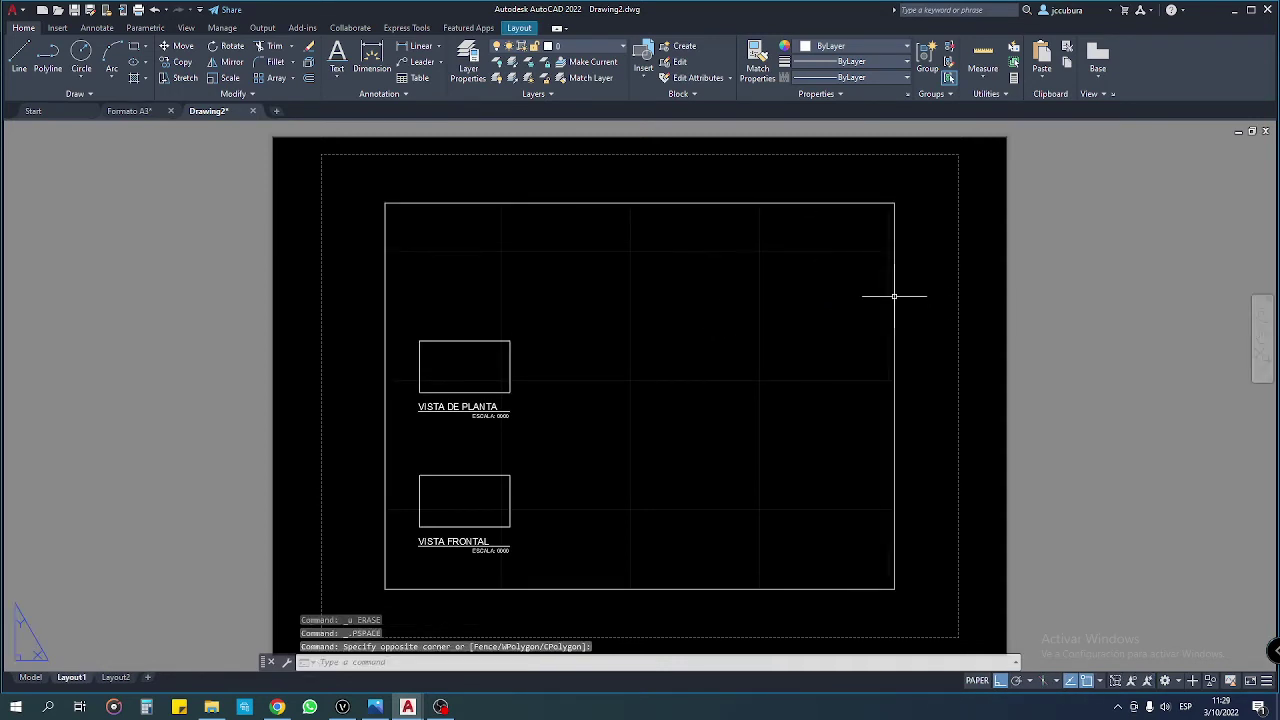
pyautogui.click(894, 296)
pyautogui.press('Escape')
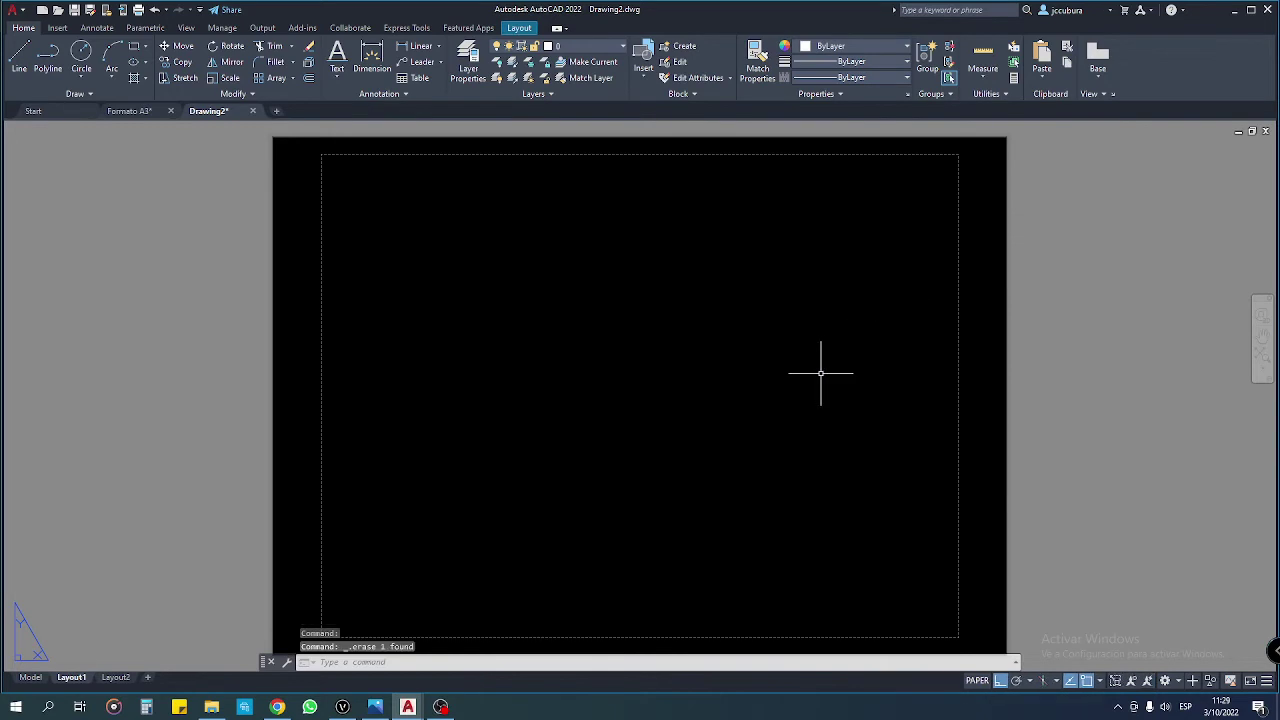
pyautogui.click(40, 678)
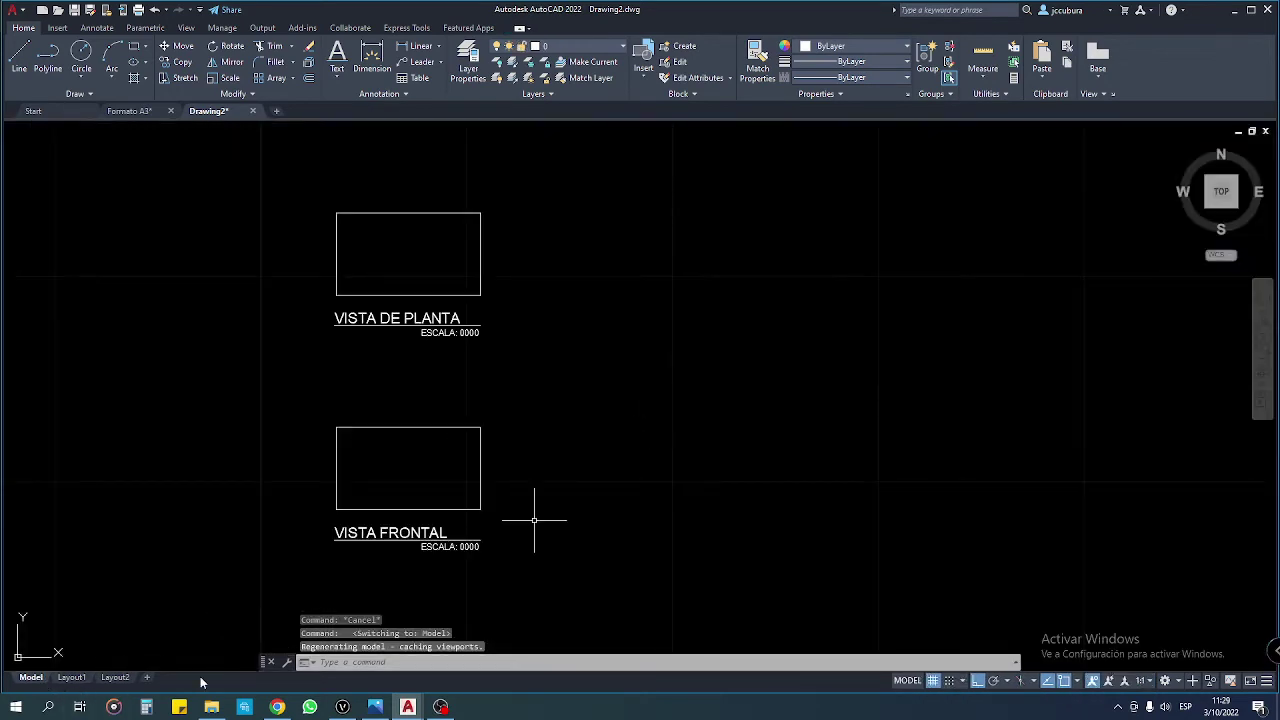
pyautogui.click(71, 677)
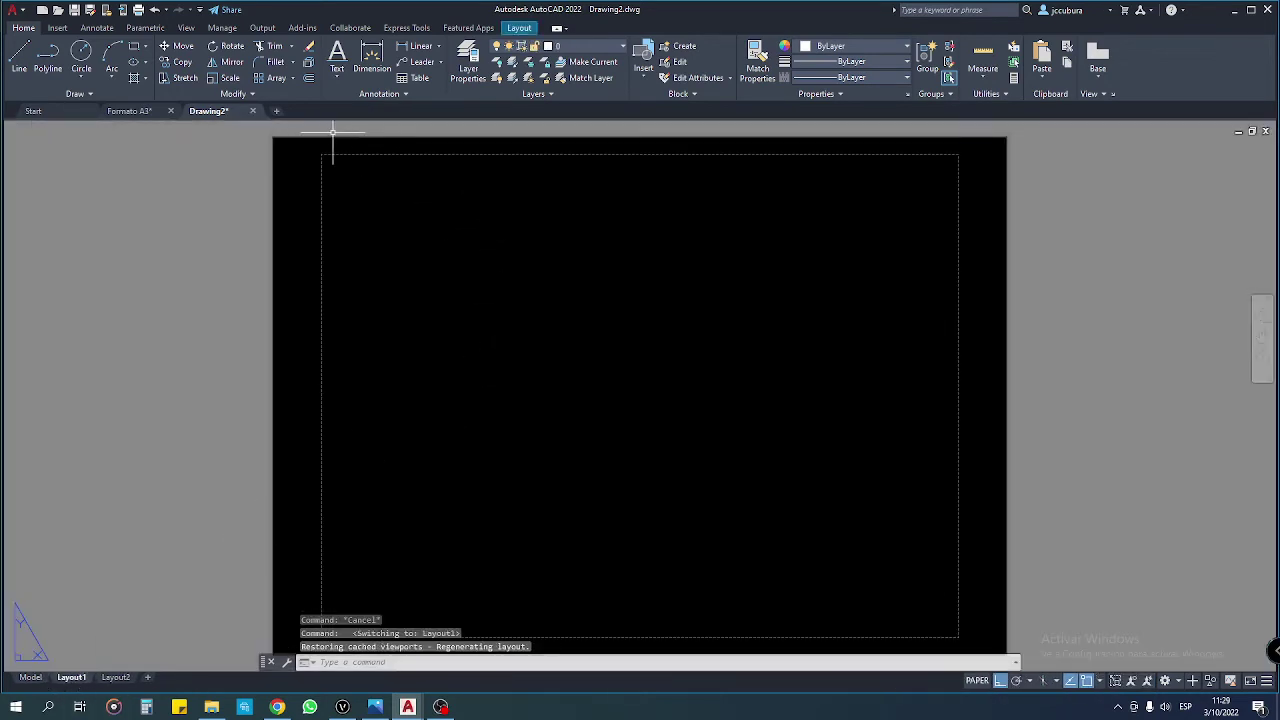
pyautogui.moveTo(324, 155); pyautogui.dragTo(672, 371)
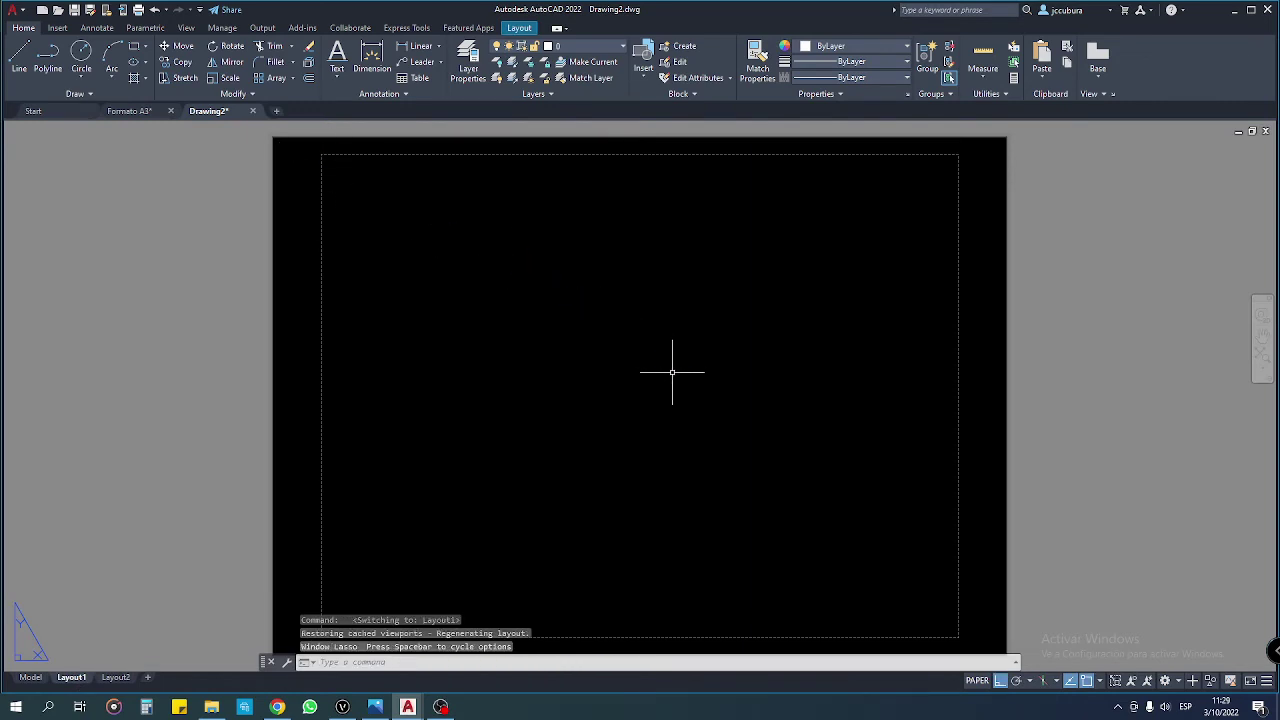
pyautogui.click(319, 154)
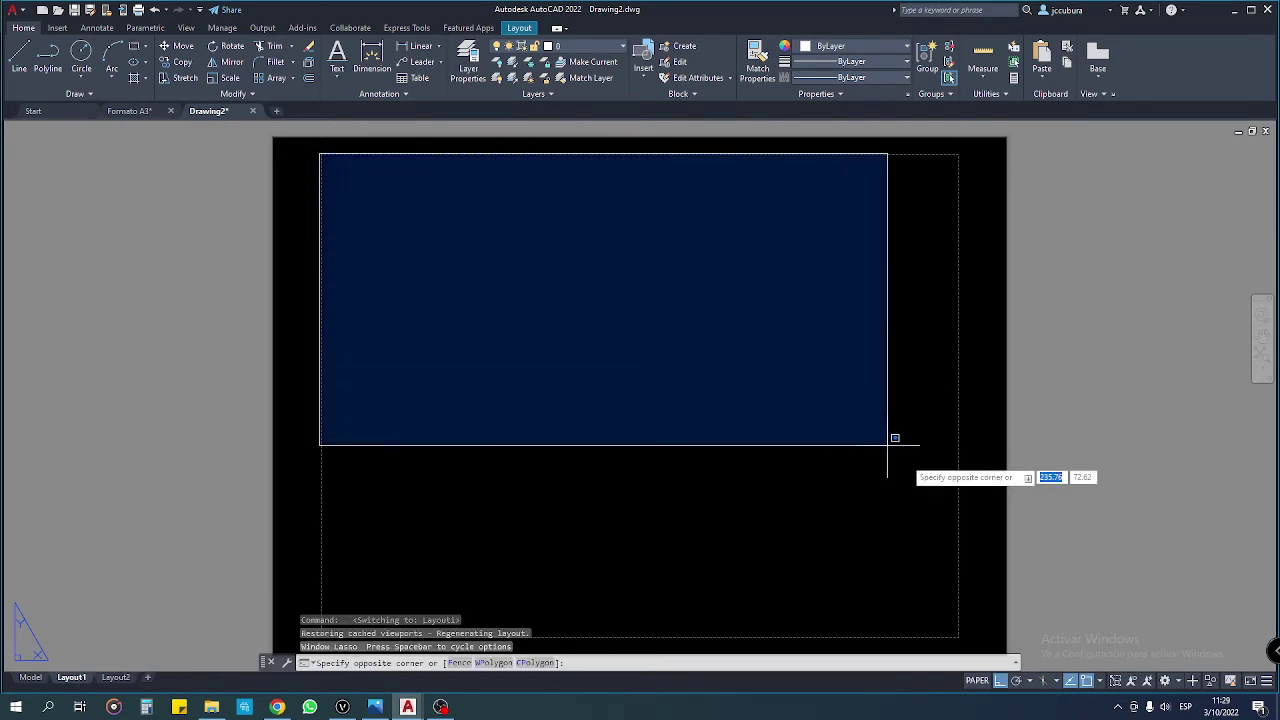
pyautogui.click(948, 498)
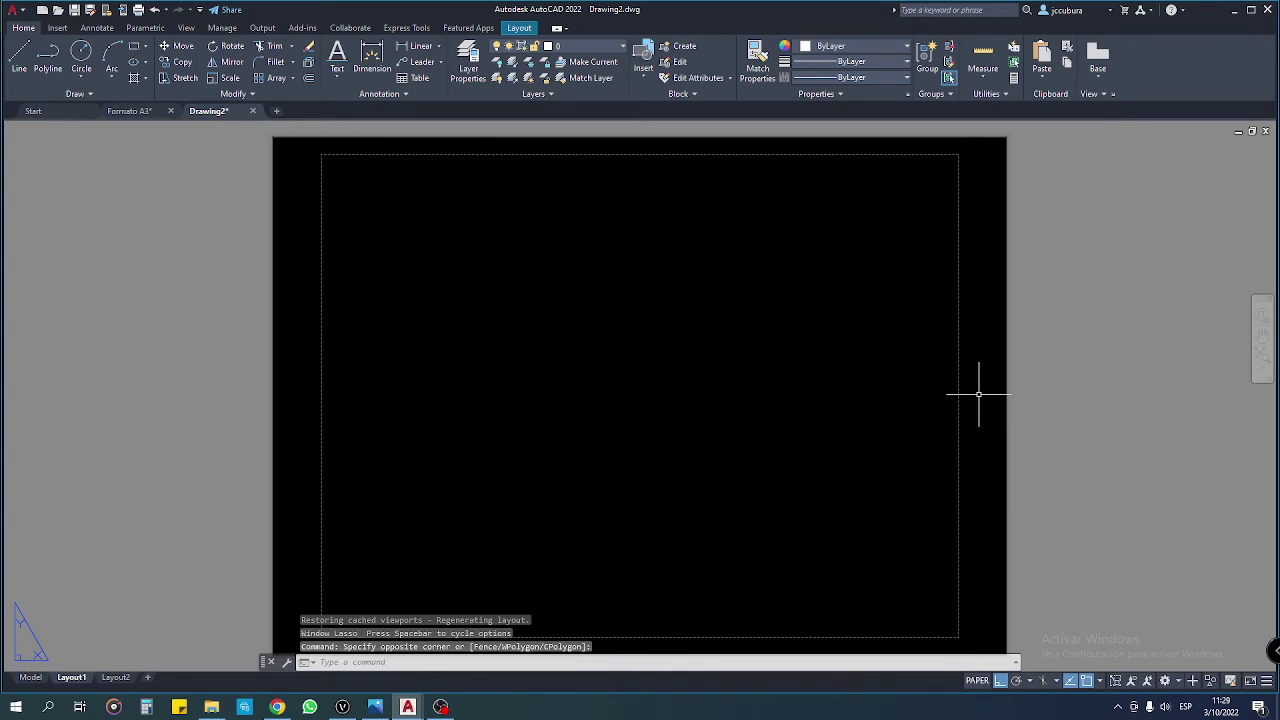
pyautogui.click(959, 155)
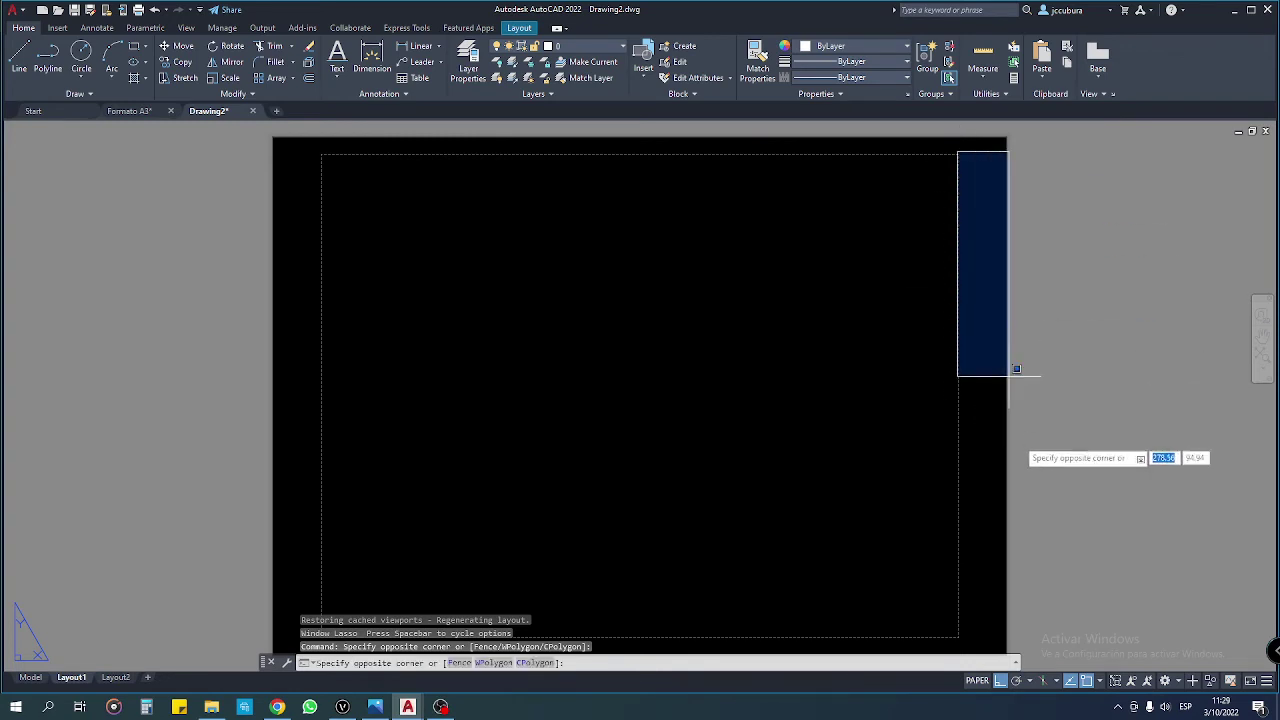
pyautogui.click(1015, 475)
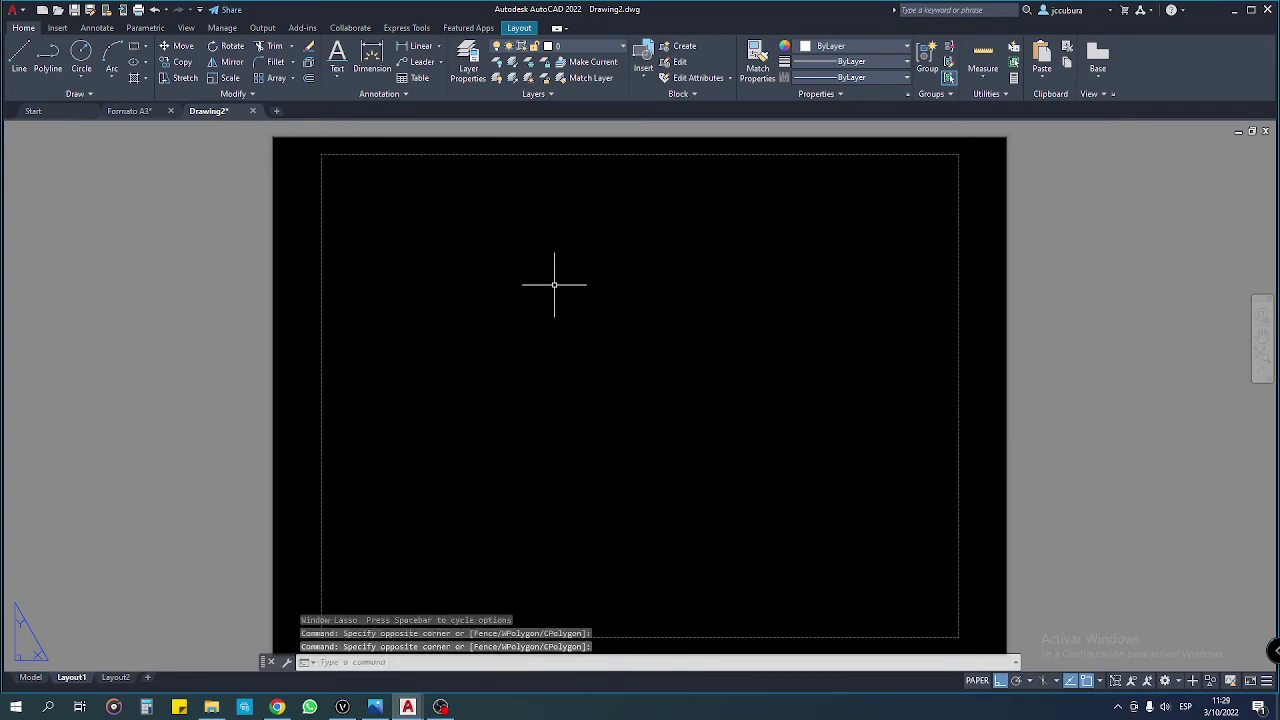
pyautogui.click(274, 136)
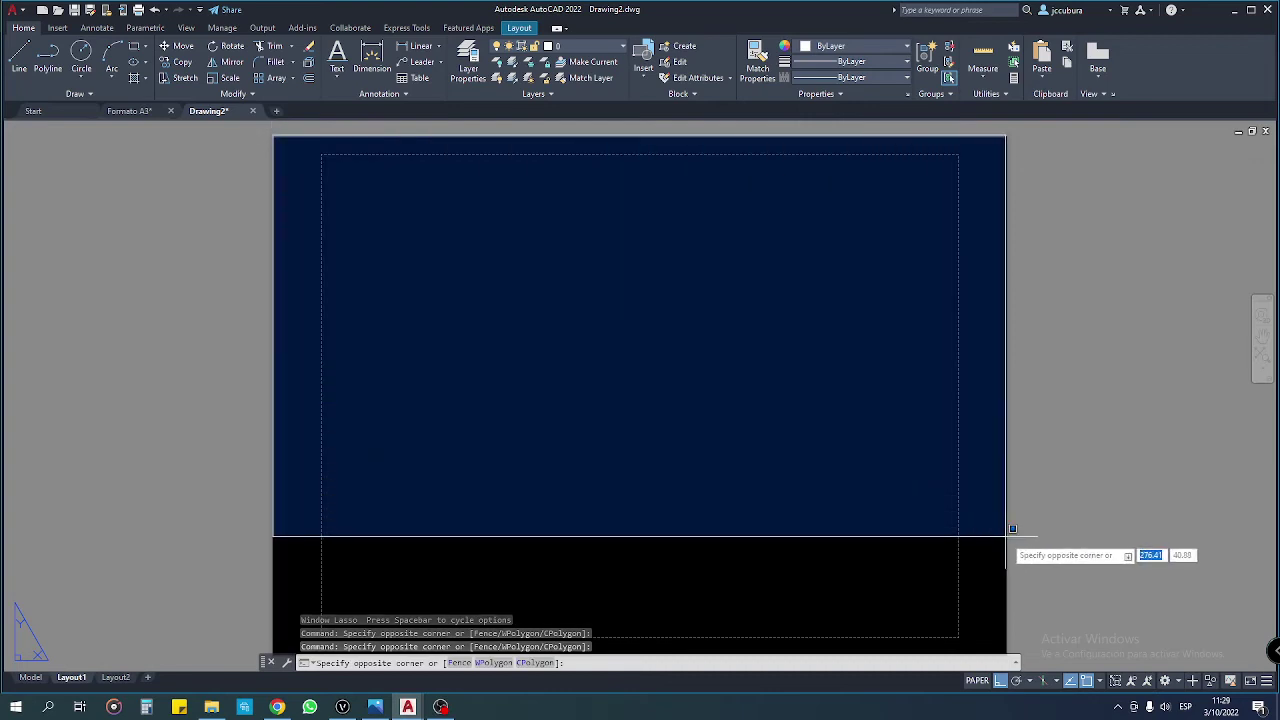
pyautogui.click(1007, 543)
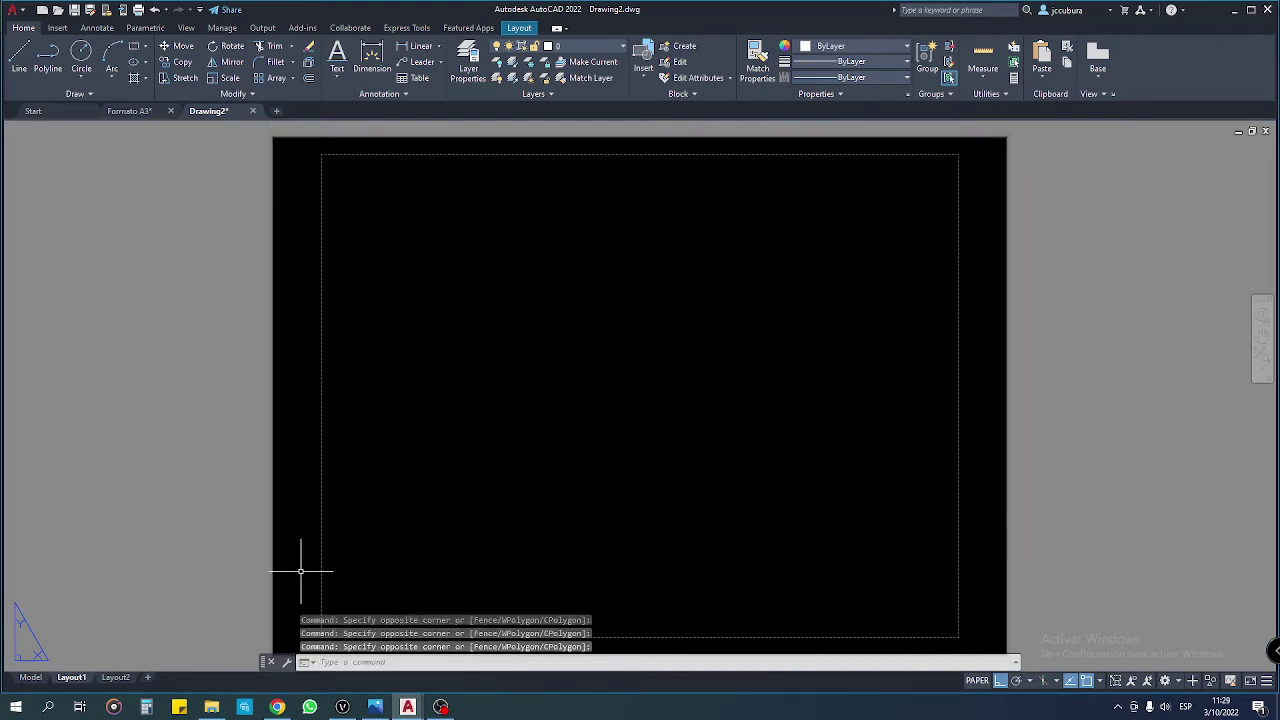
# Step: Set Layout1's page setup to DWG To PDF.pc3 on ISO full bleed A3 (420 x 297 MM) paper
pyautogui.rightClick(70, 680)
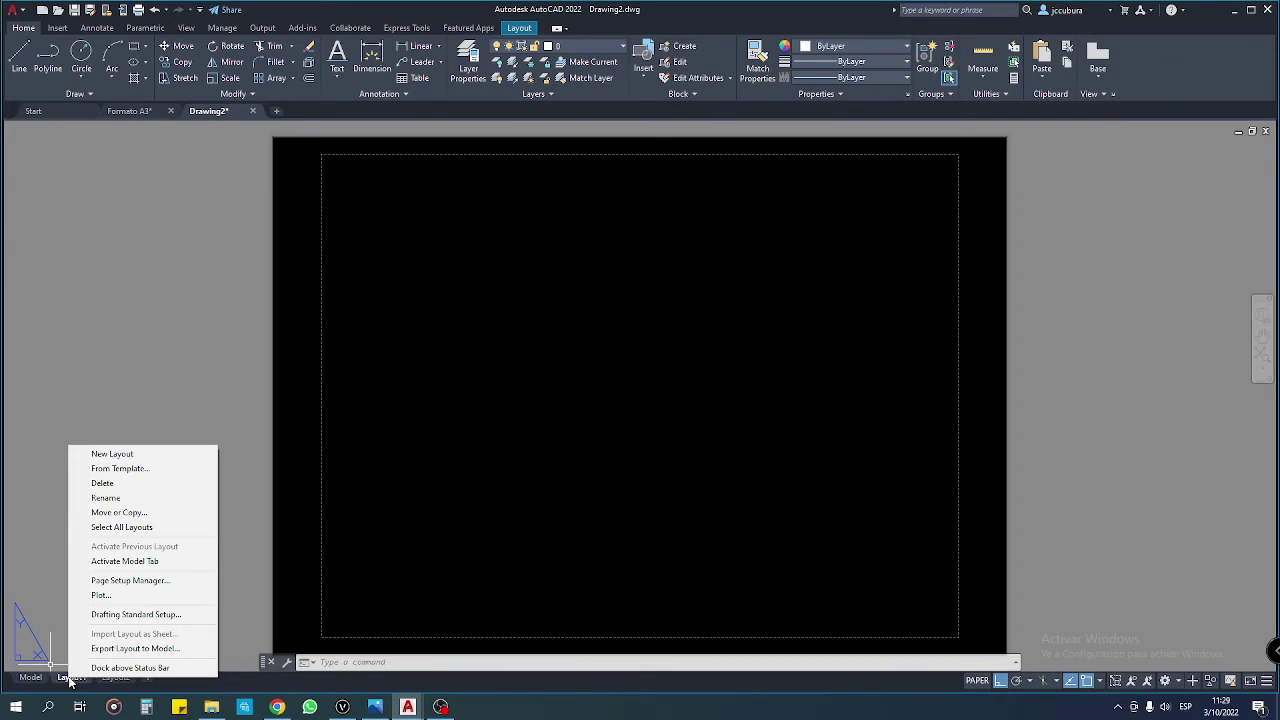
pyautogui.click(157, 582)
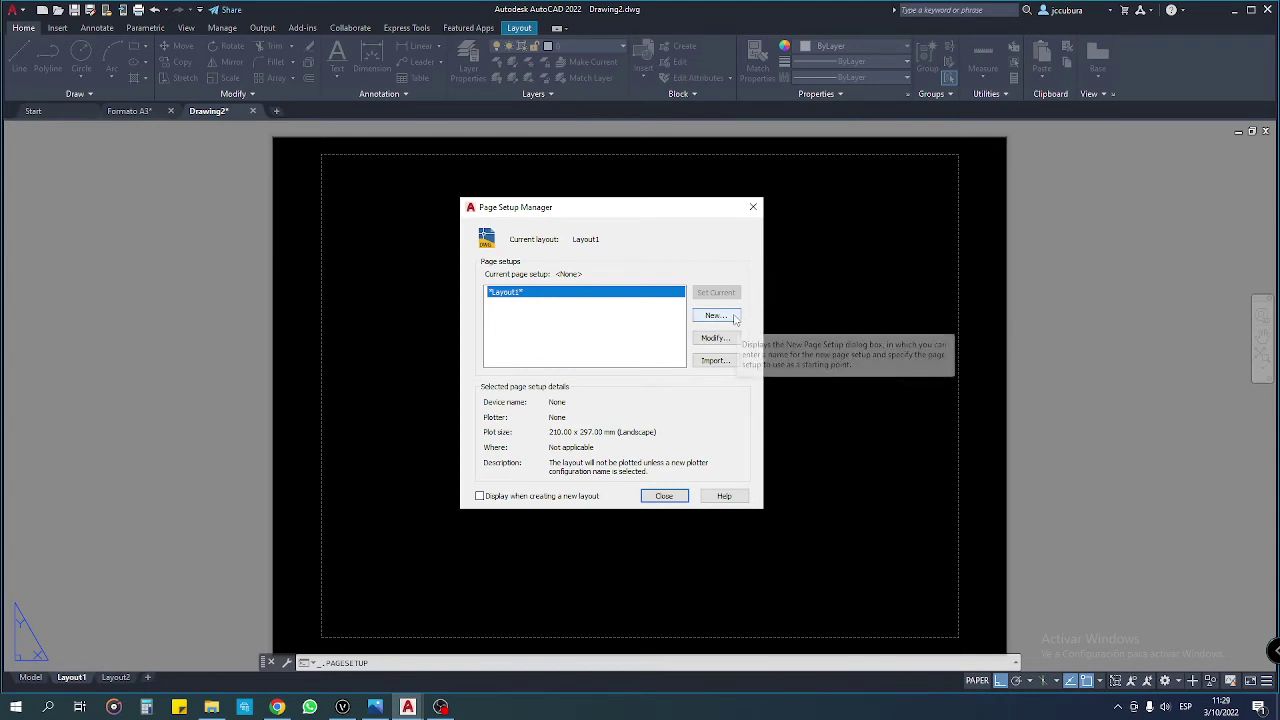
pyautogui.click(729, 343)
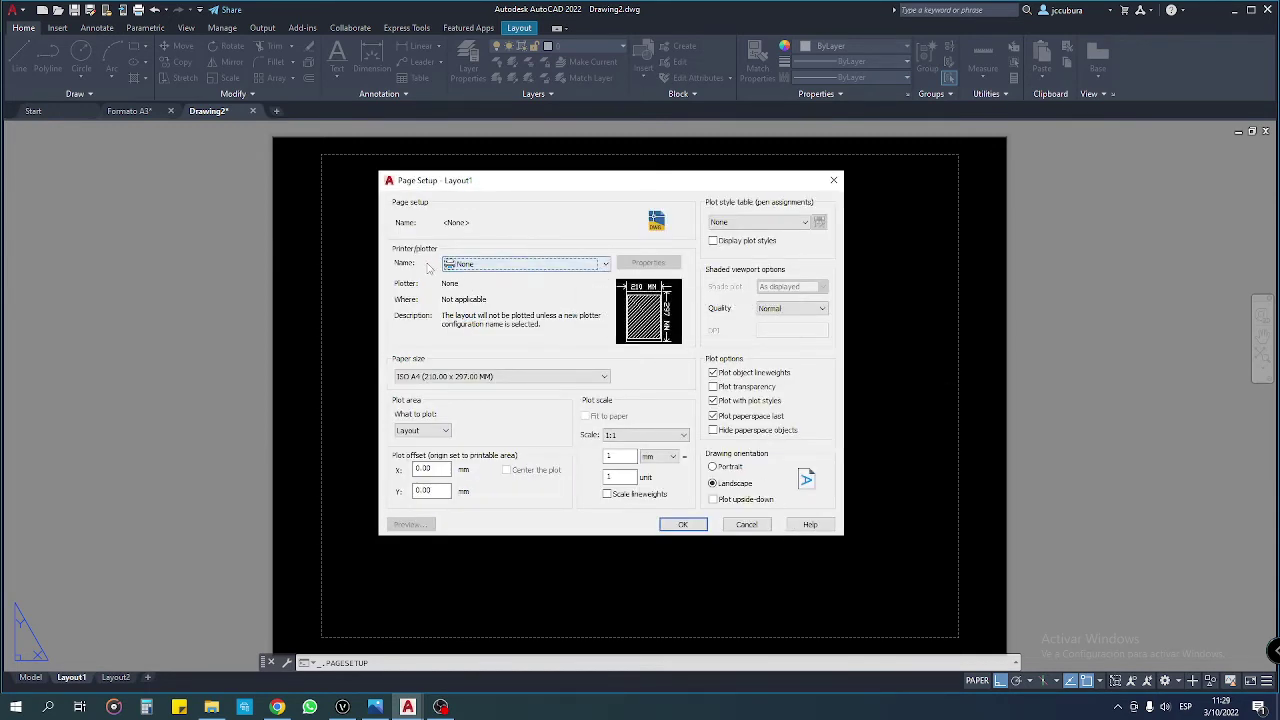
pyautogui.click(604, 265)
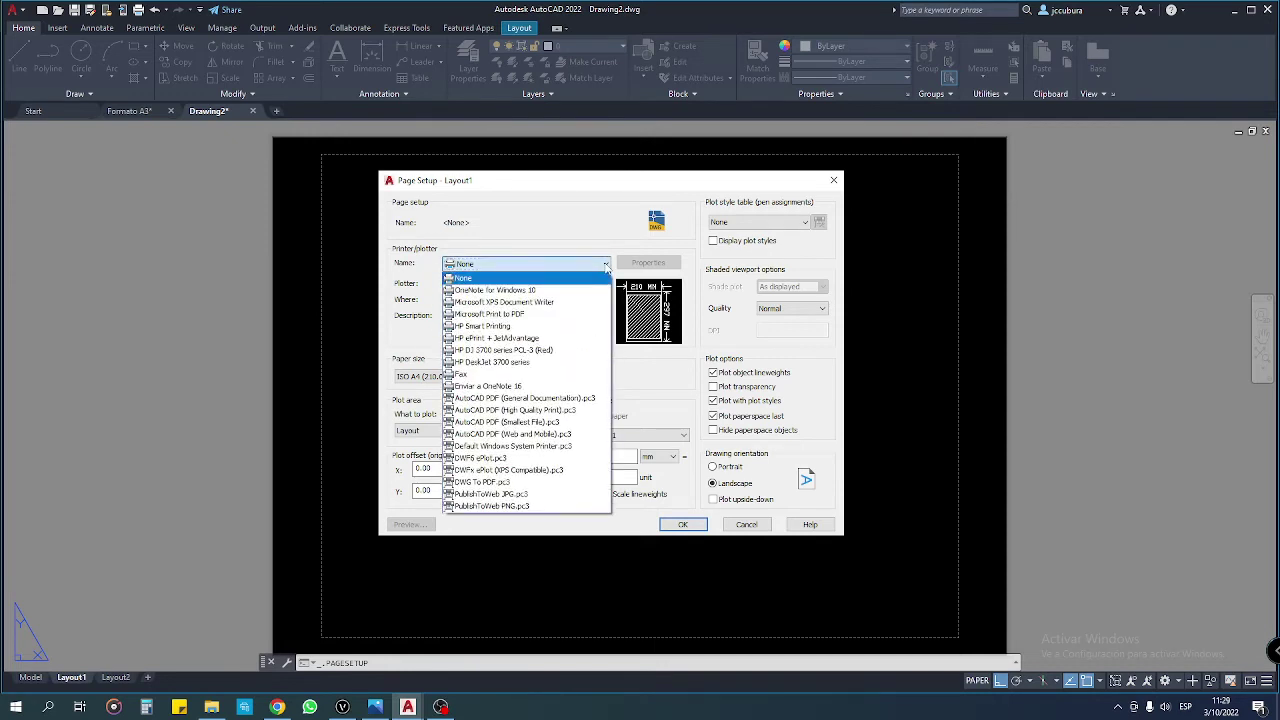
pyautogui.click(529, 486)
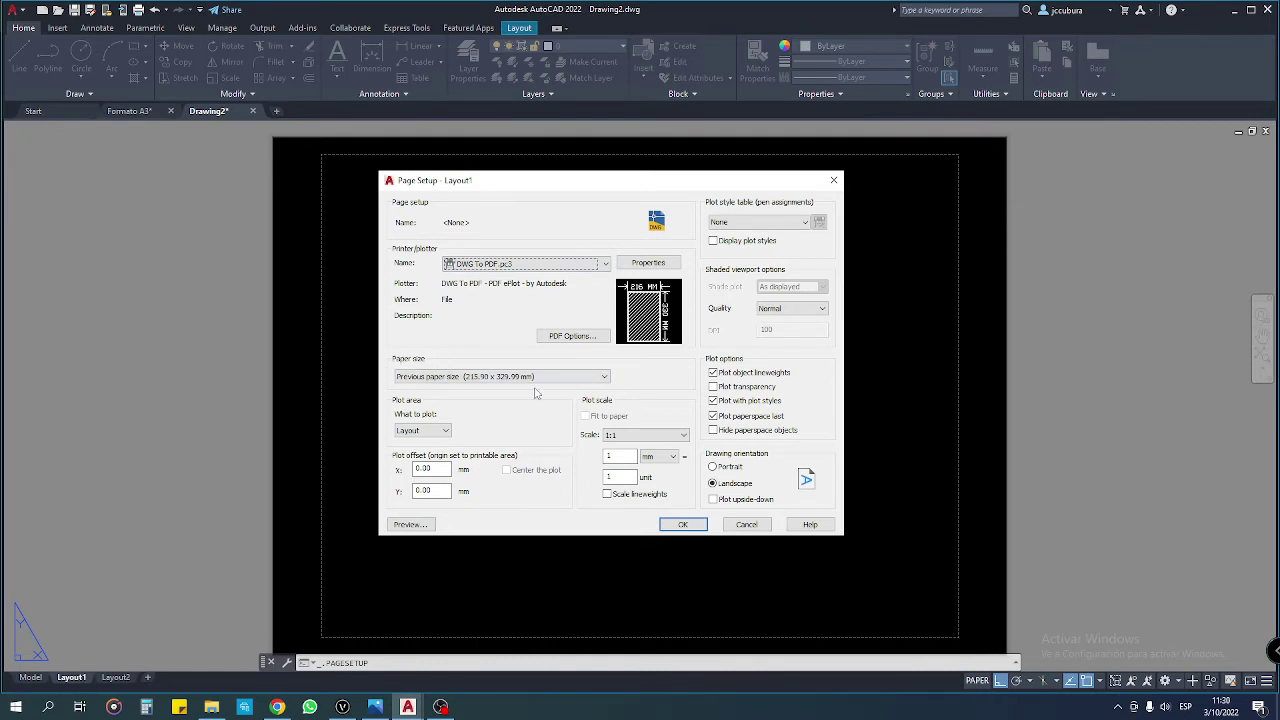
pyautogui.click(568, 377)
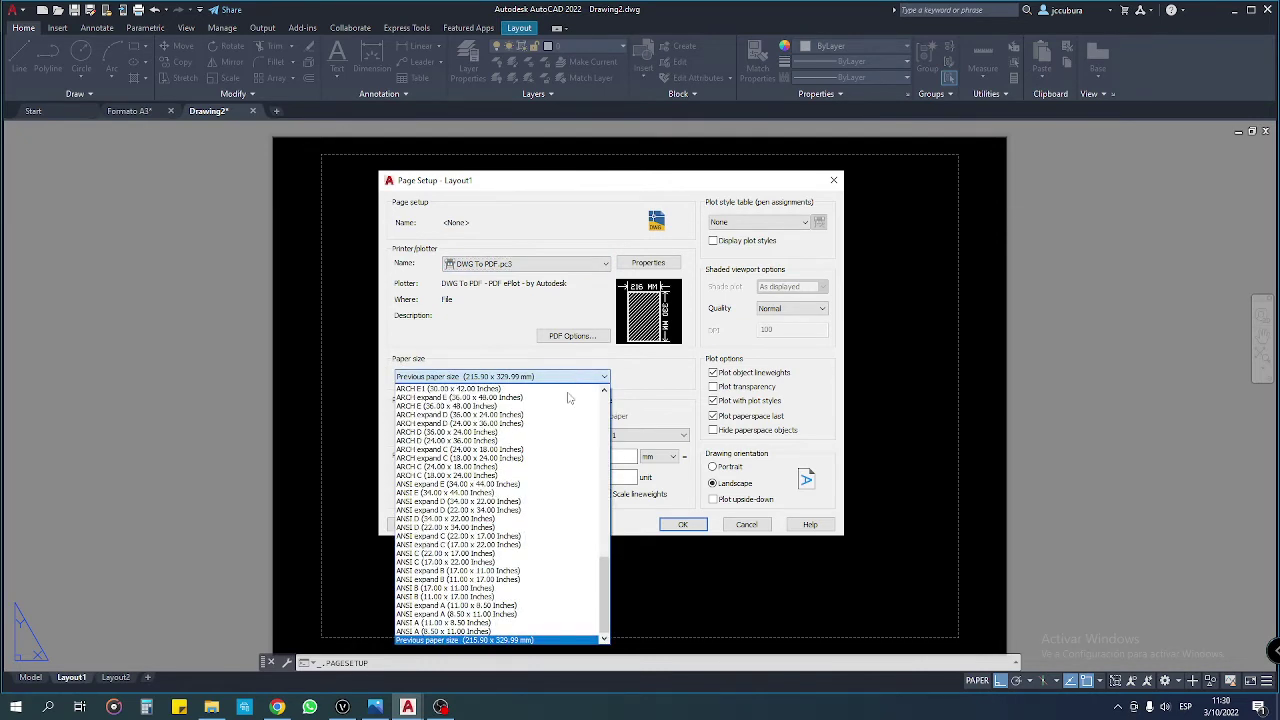
pyautogui.moveTo(605, 565); pyautogui.dragTo(603, 418)
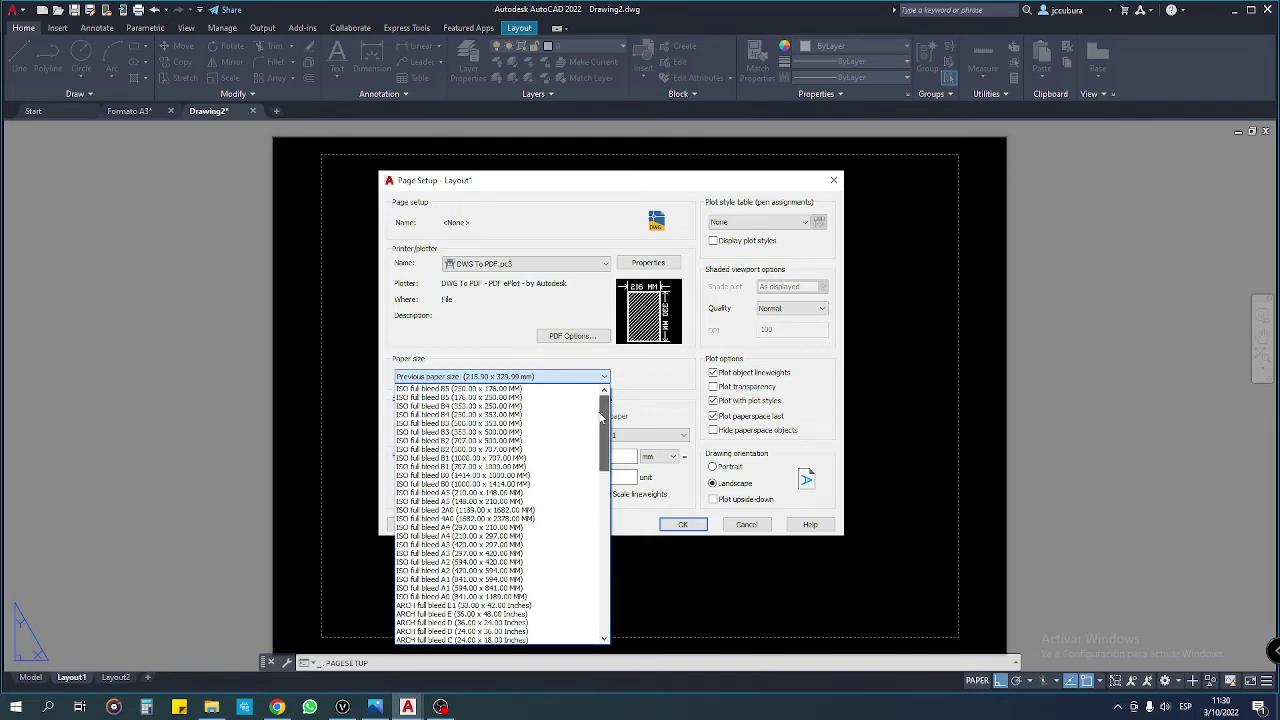
pyautogui.scroll(-1, 498, 536)
pyautogui.scroll(-2, 498, 536)
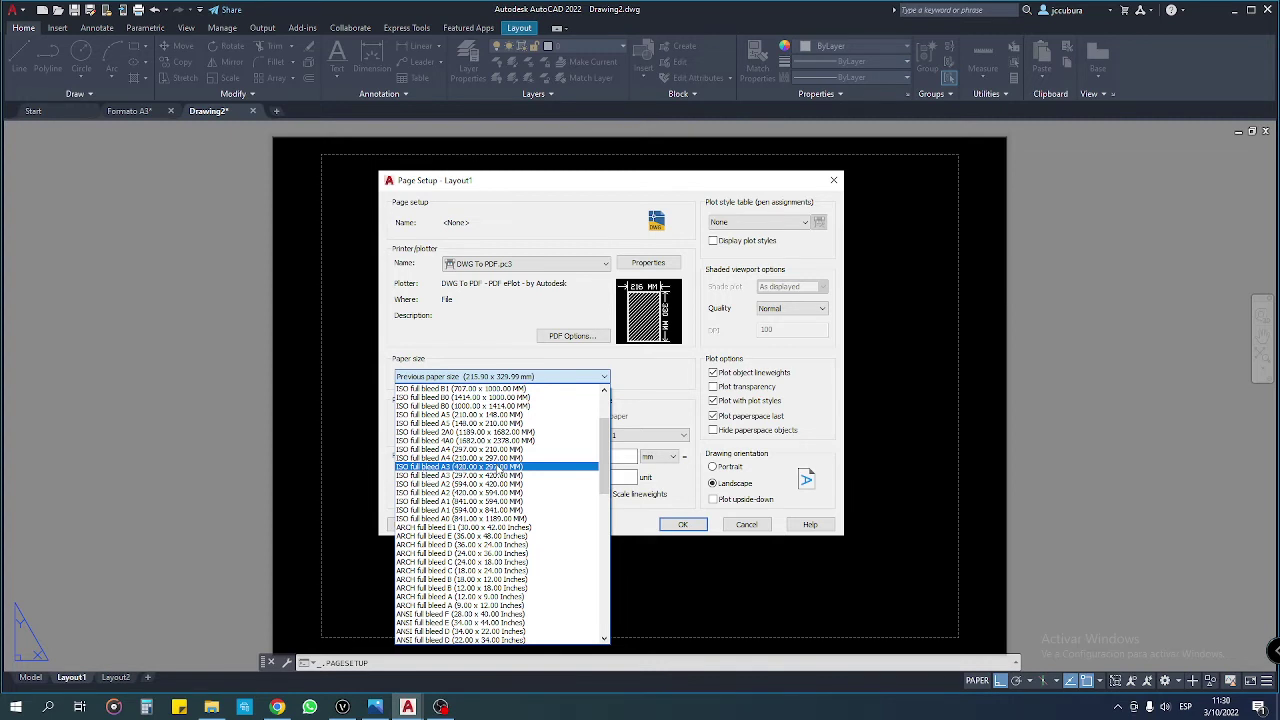
pyautogui.click(497, 467)
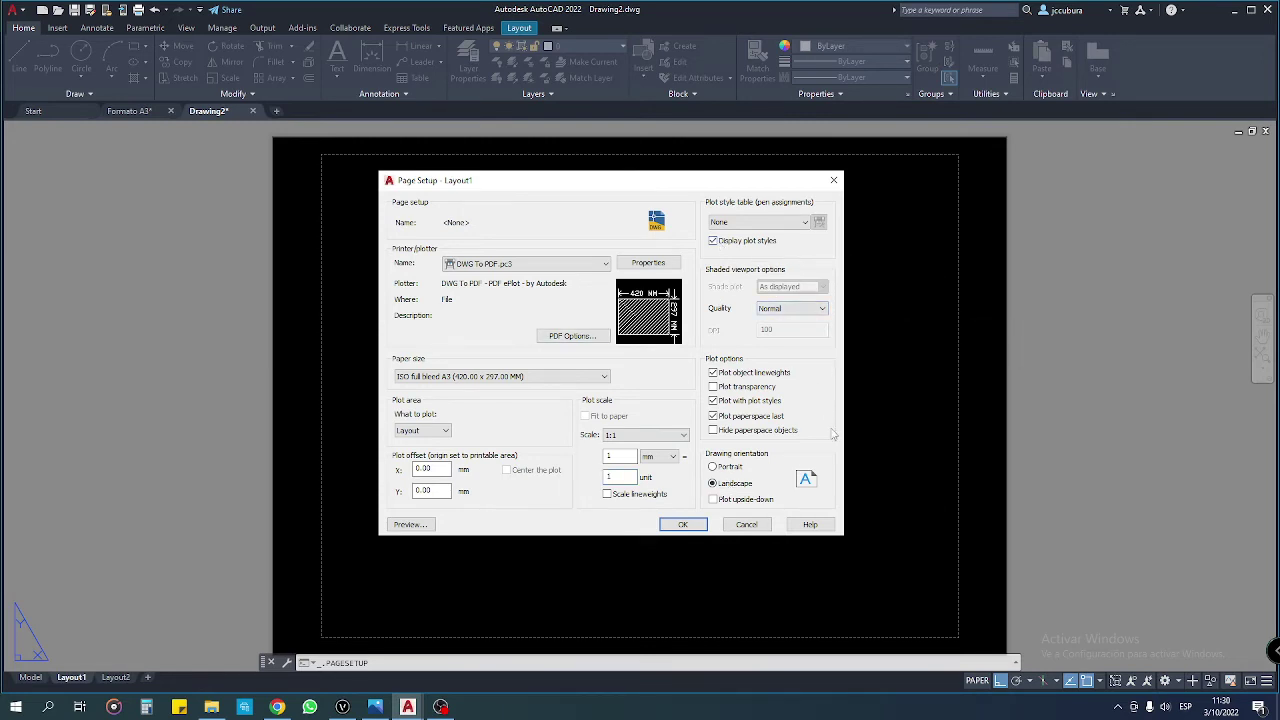
pyautogui.click(684, 526)
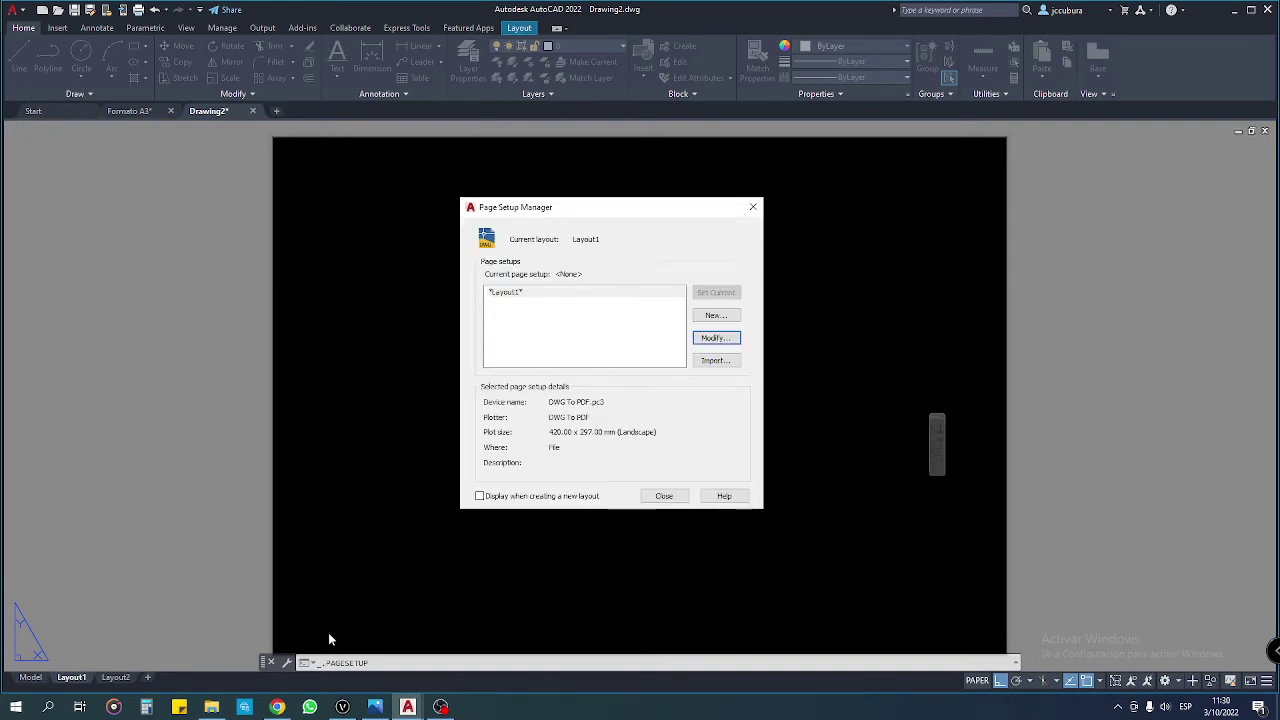
pyautogui.click(665, 496)
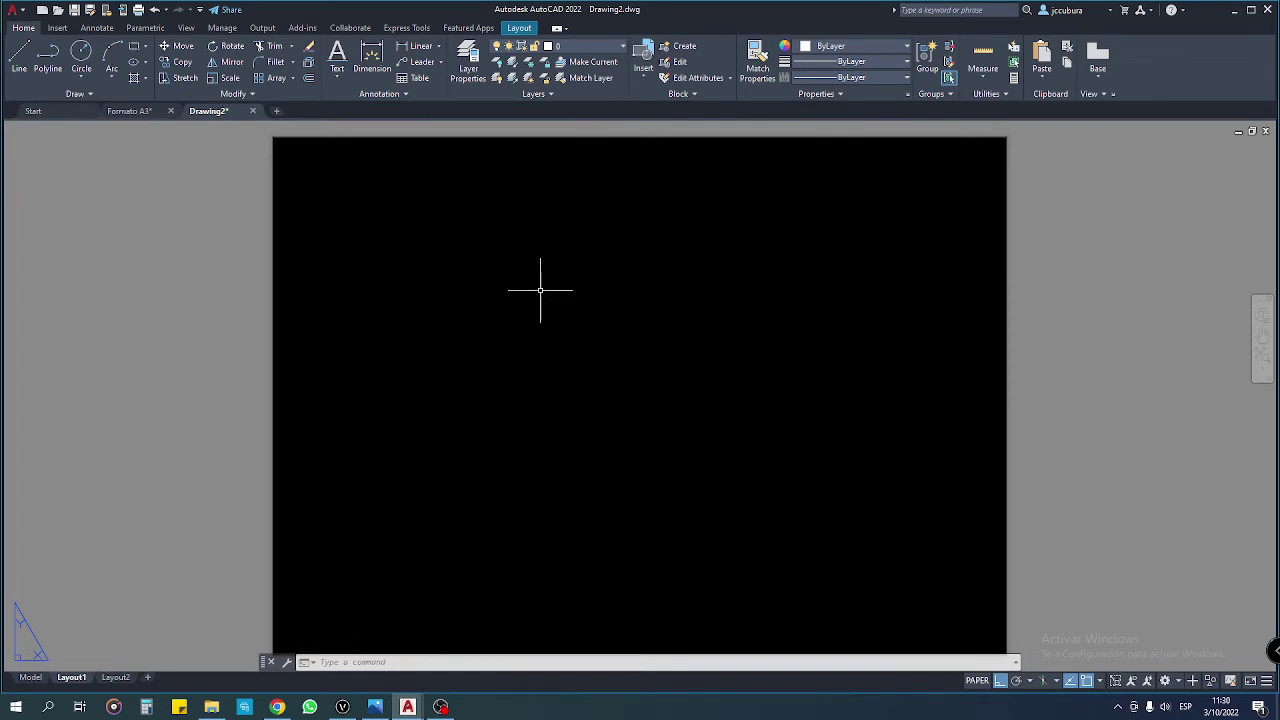
# Step: Copy the title block from Formato A3 and paste it at Layout1's lower-left corner
pyautogui.click(113, 111)
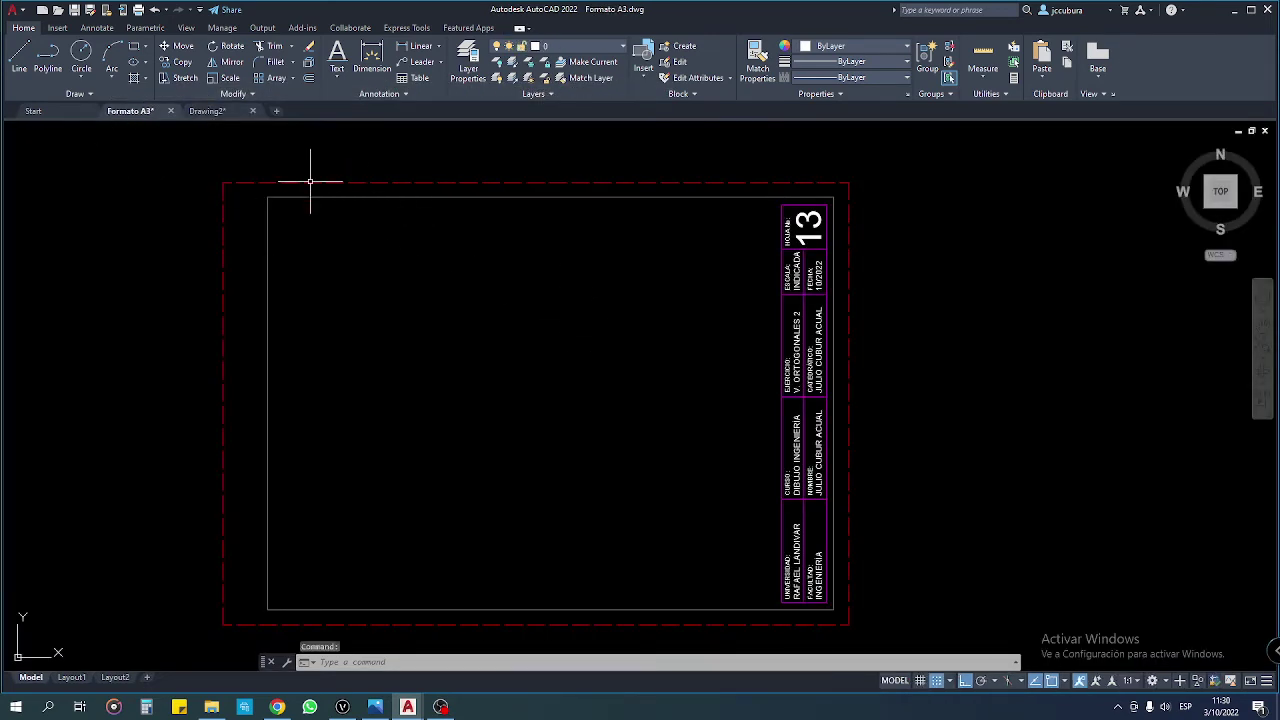
pyautogui.click(310, 182)
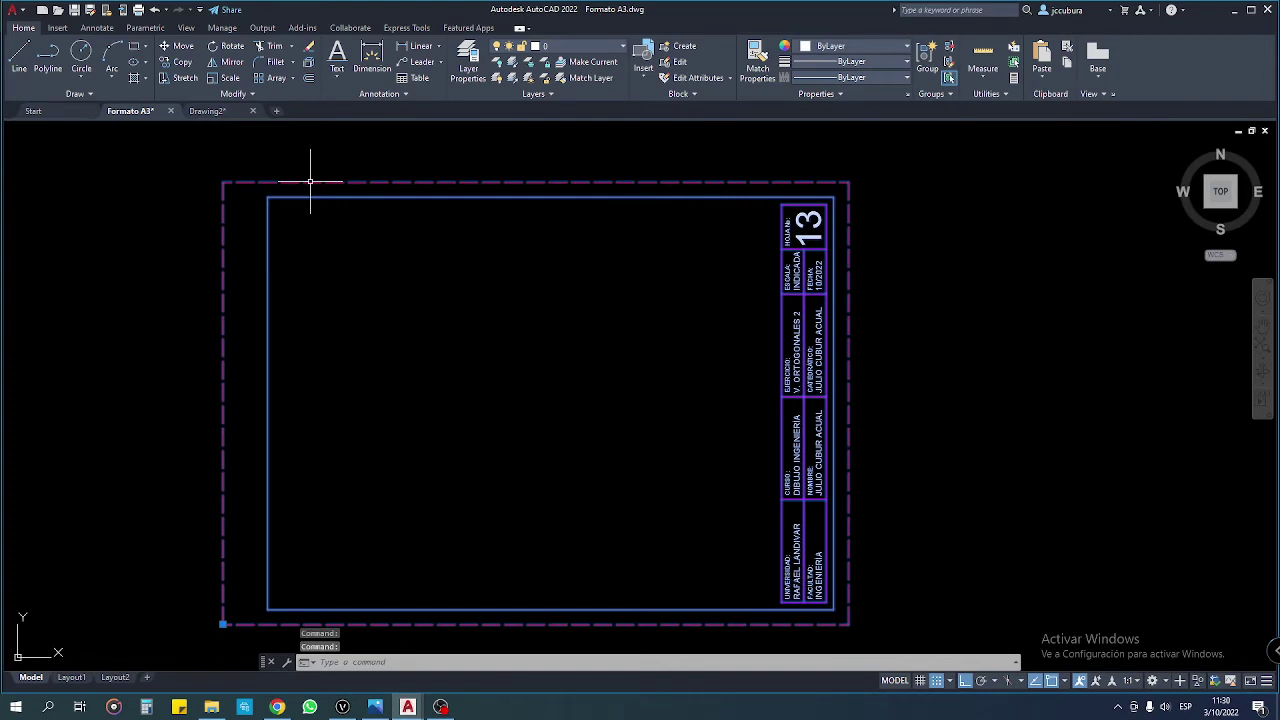
pyautogui.click(208, 111)
pyautogui.hotkey('ctrl', 'v')
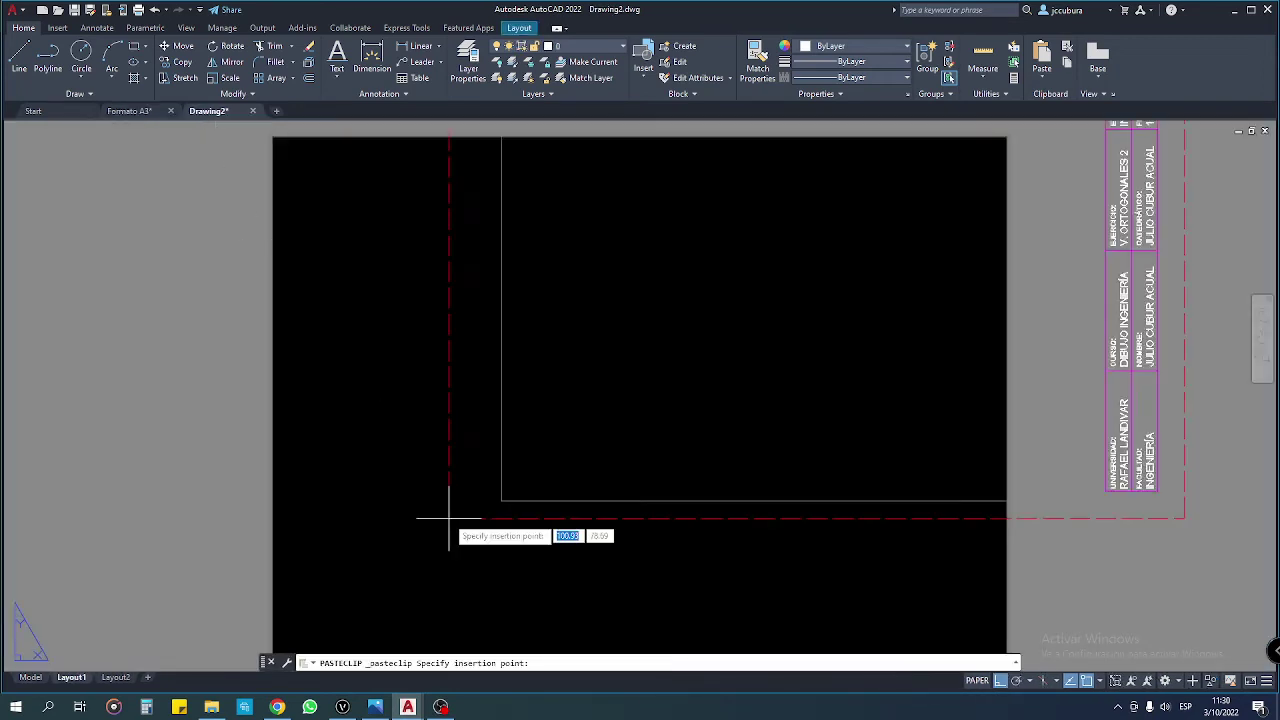
pyautogui.click(316, 527)
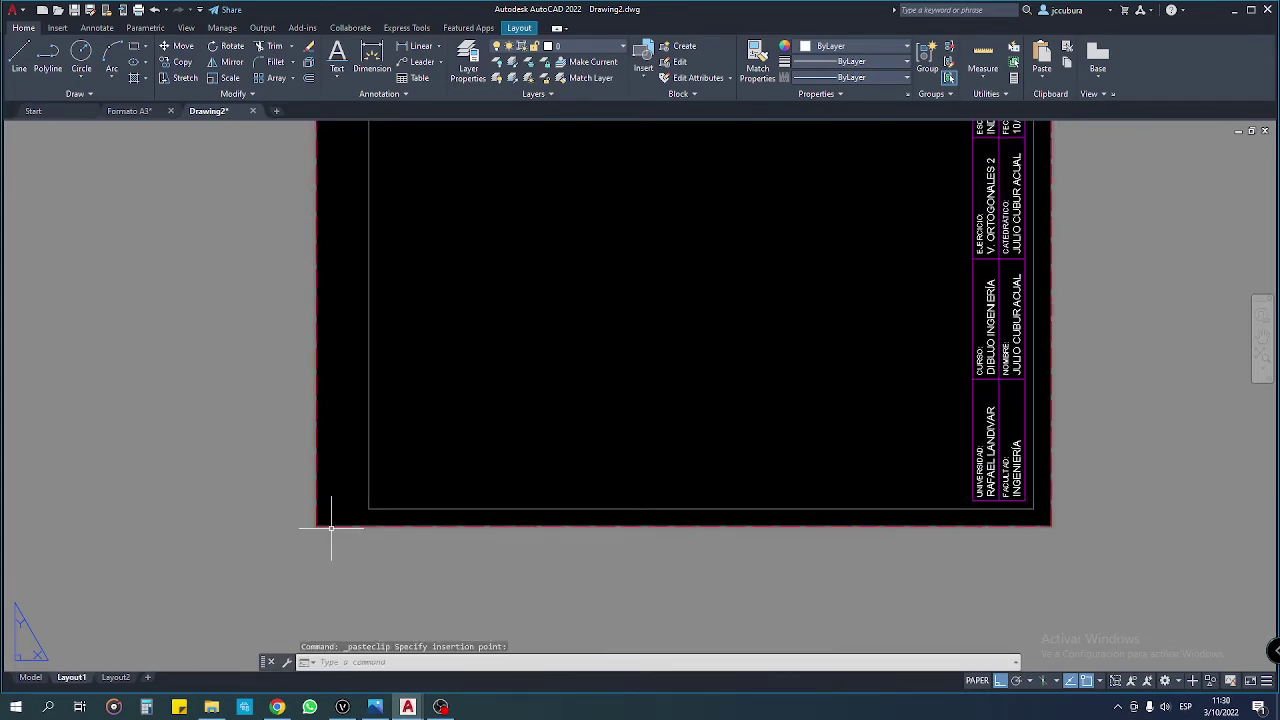
# Step: Zoom in to check the title block's scale, date and sheet-number cells against the isometric reference
pyautogui.scroll(-4, 325, 518)
pyautogui.scroll(3, 600, 500)
pyautogui.scroll(2, 620, 420)
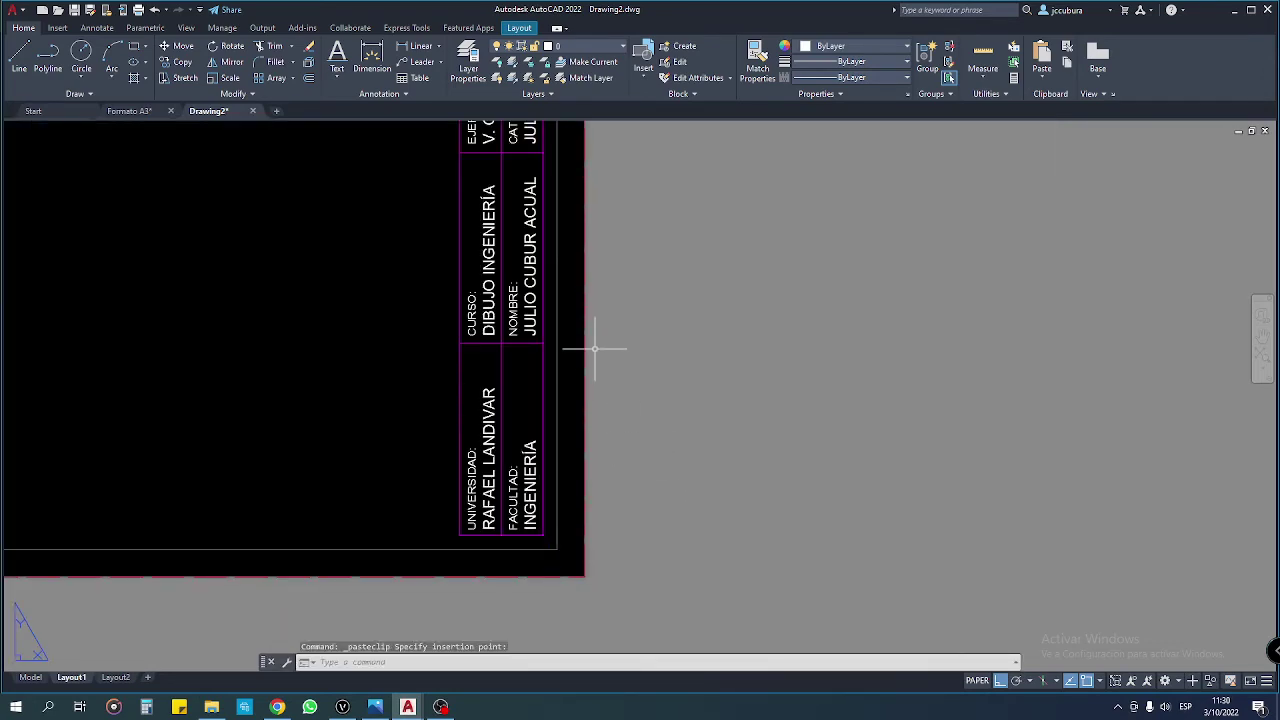
pyautogui.scroll(2, 594, 446)
pyautogui.scroll(1, 600, 430)
pyautogui.moveTo(569, 314); pyautogui.dragTo(569, 429, button='middle')
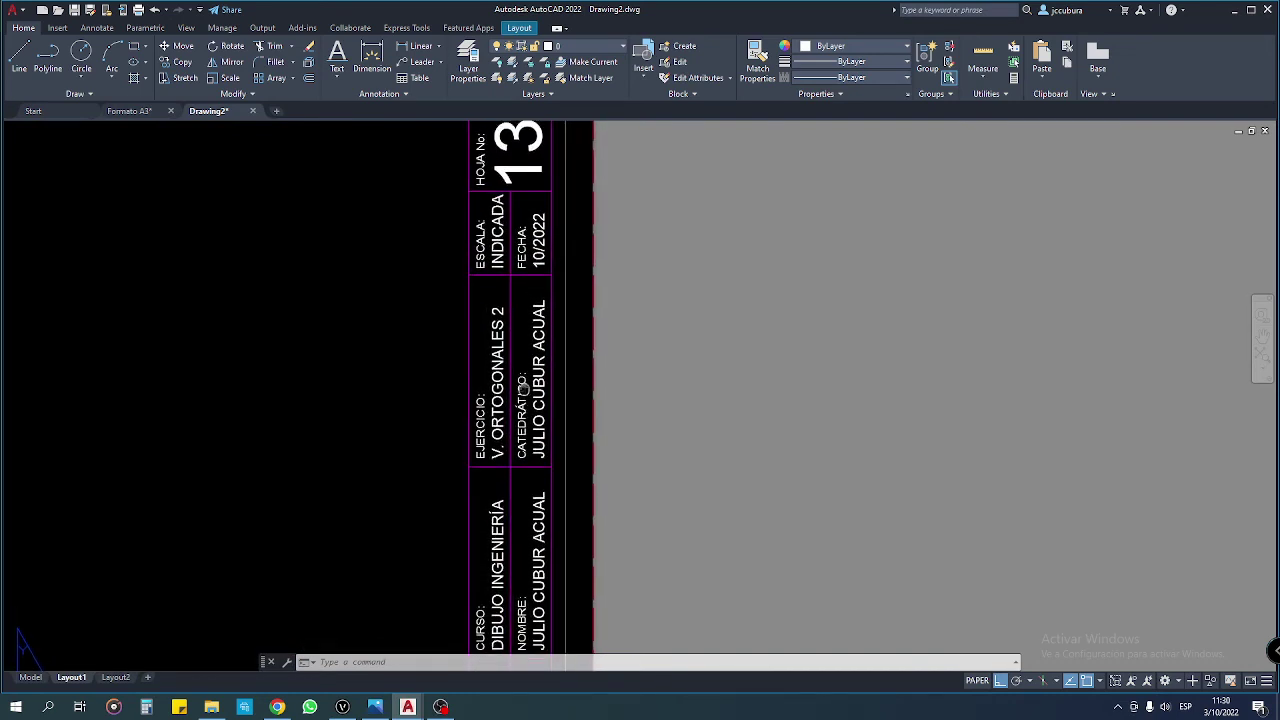
pyautogui.scroll(2, 520, 368)
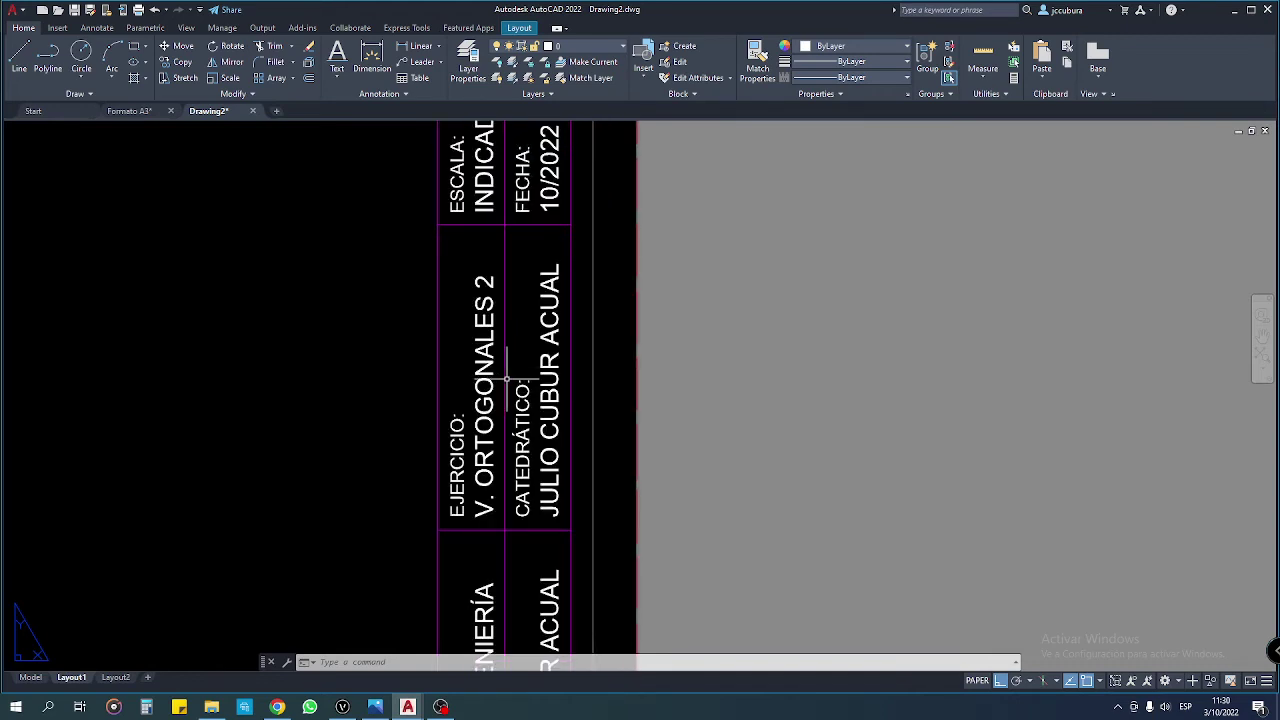
pyautogui.moveTo(507, 330); pyautogui.dragTo(500, 485, button='middle')
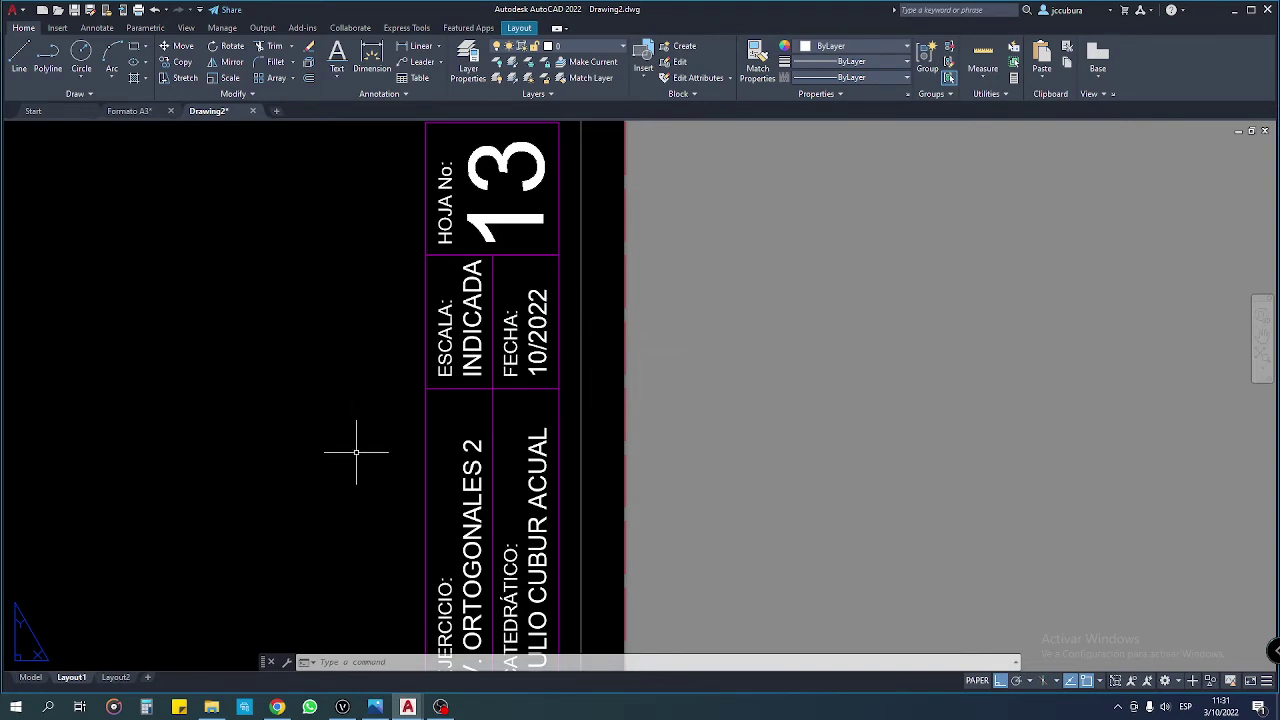
pyautogui.click(386, 708)
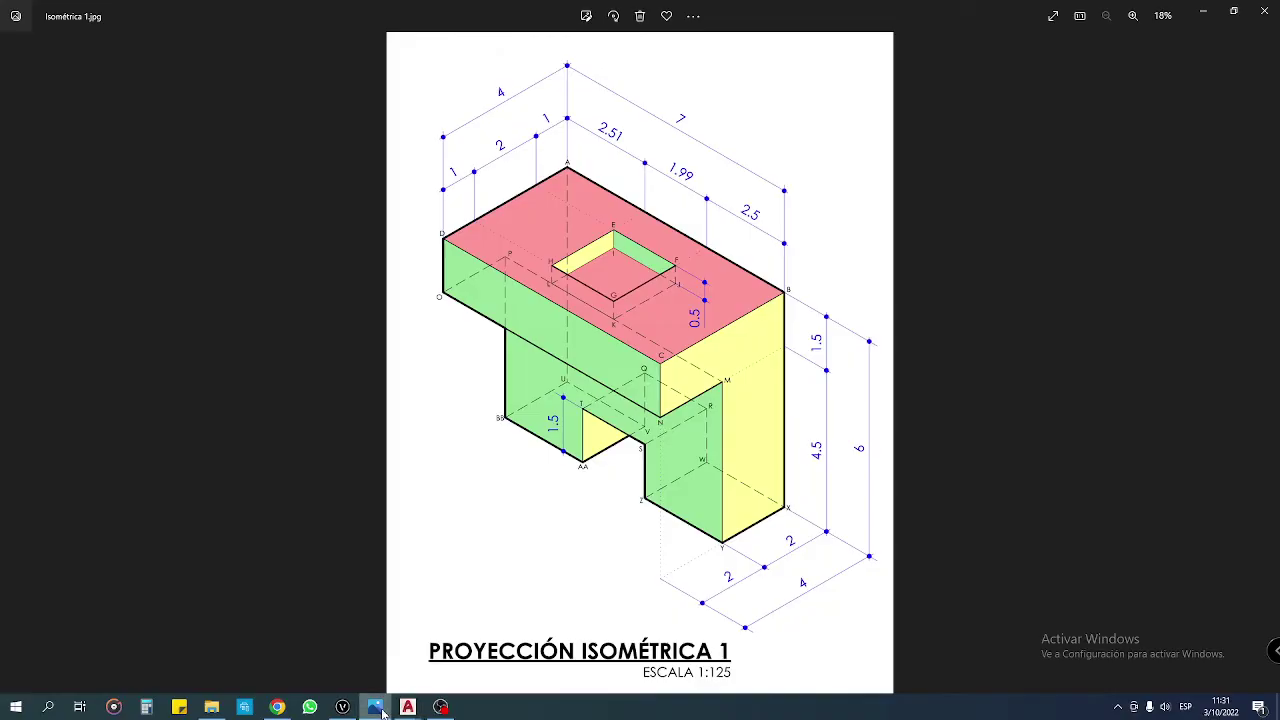
pyautogui.click(383, 712)
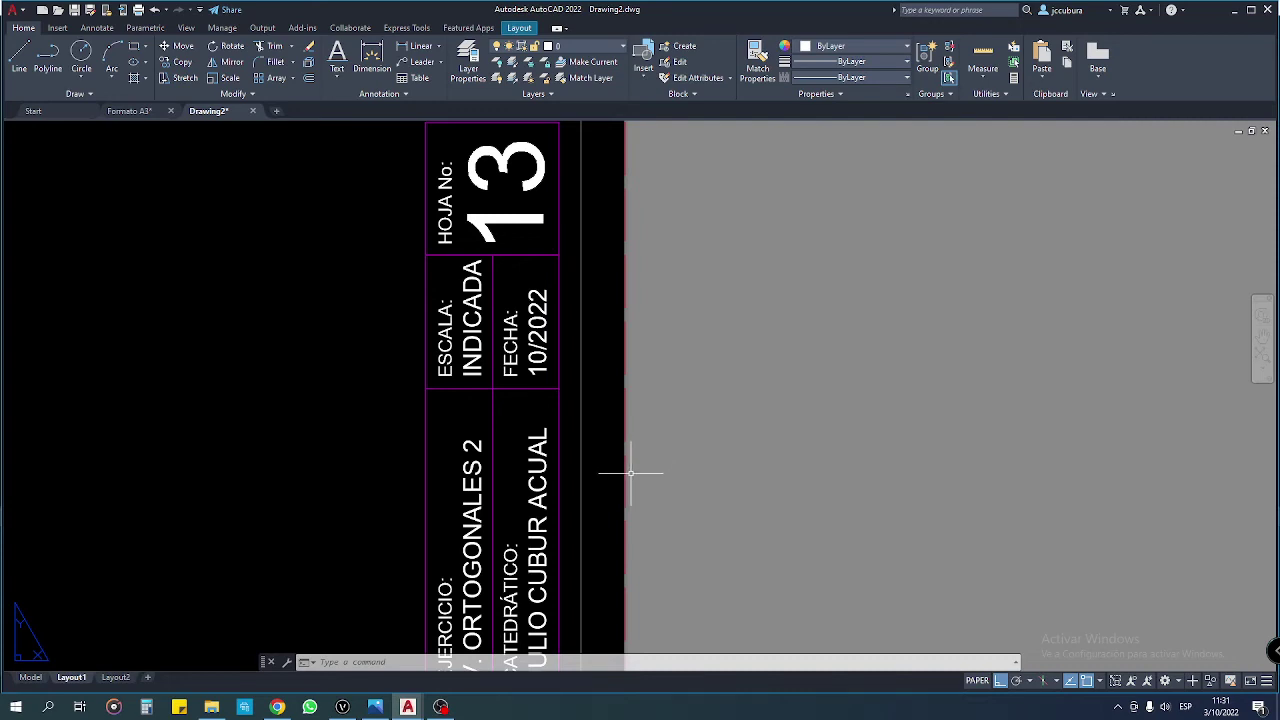
# Step: Window-select the INDICADA scale text in the title block
pyautogui.click(392, 255)
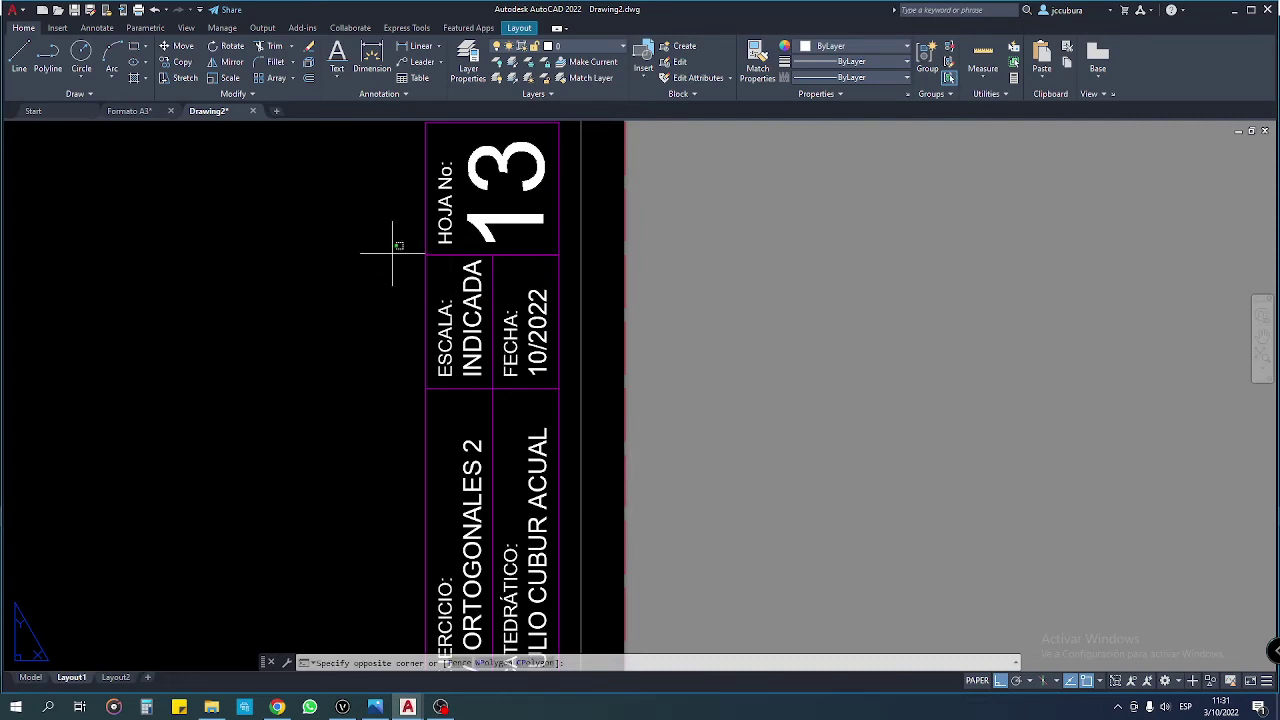
pyautogui.click(488, 300)
pyautogui.click(459, 259)
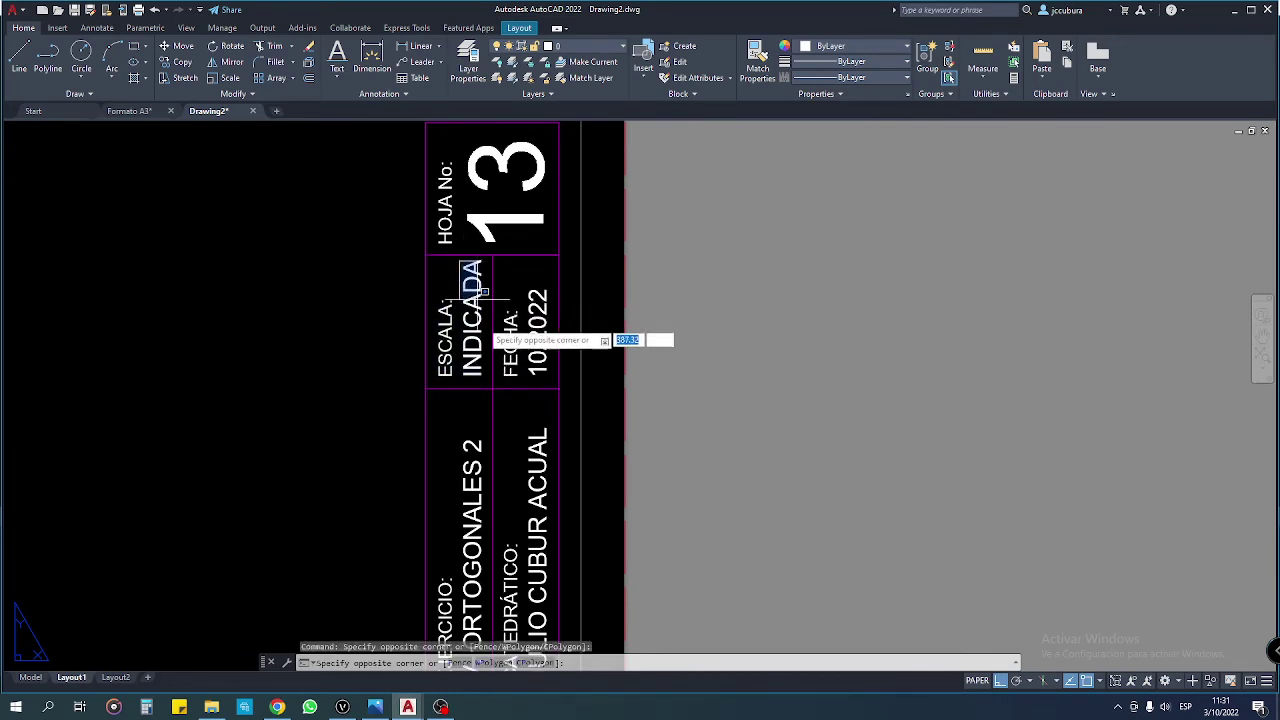
pyautogui.click(490, 376)
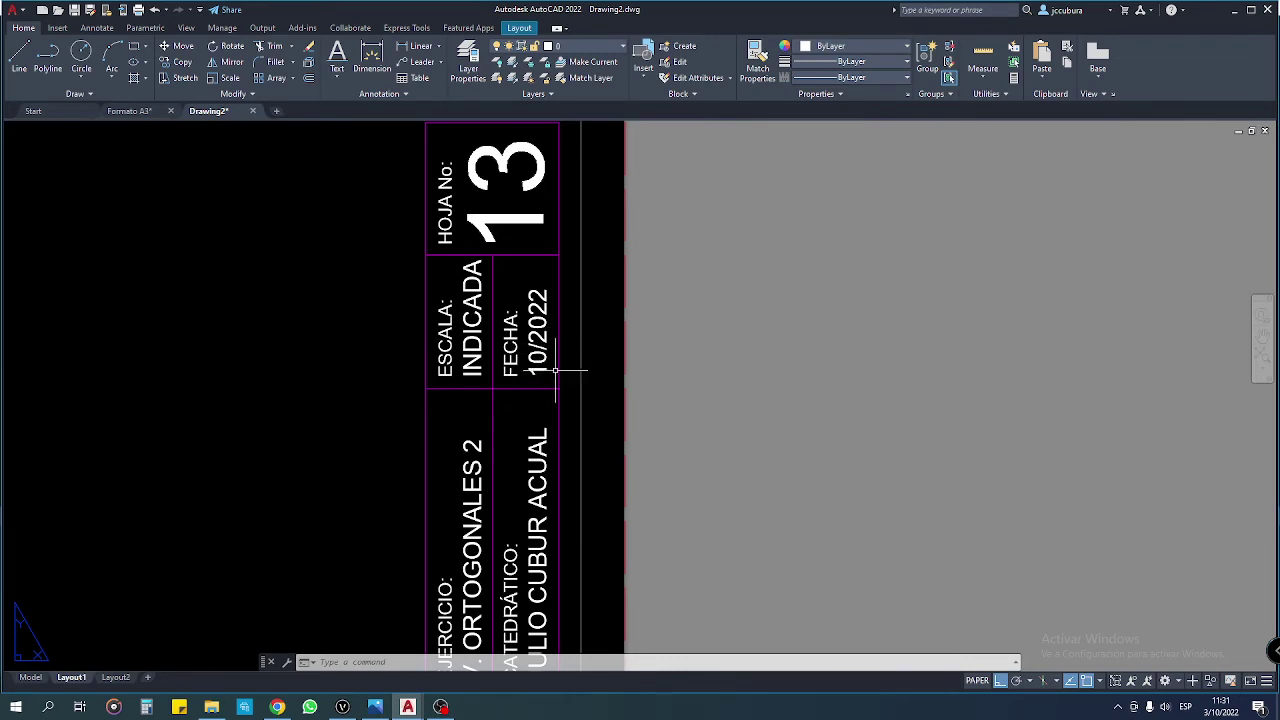
# Step: Zoom out to the whole A3 sheet and bring up the Layout ribbon tools
pyautogui.scroll(-2, 600, 430)
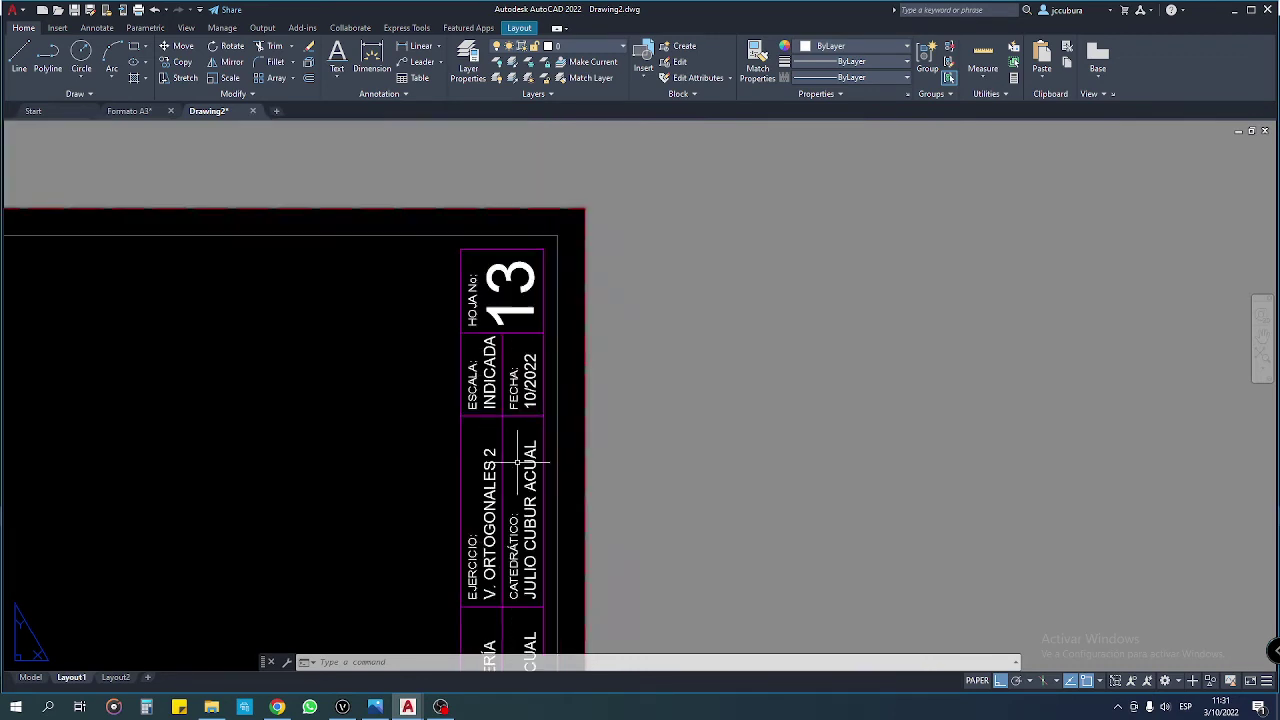
pyautogui.scroll(-3, 600, 430)
pyautogui.scroll(2, 476, 461)
pyautogui.moveTo(474, 457); pyautogui.dragTo(540, 443, button='middle')
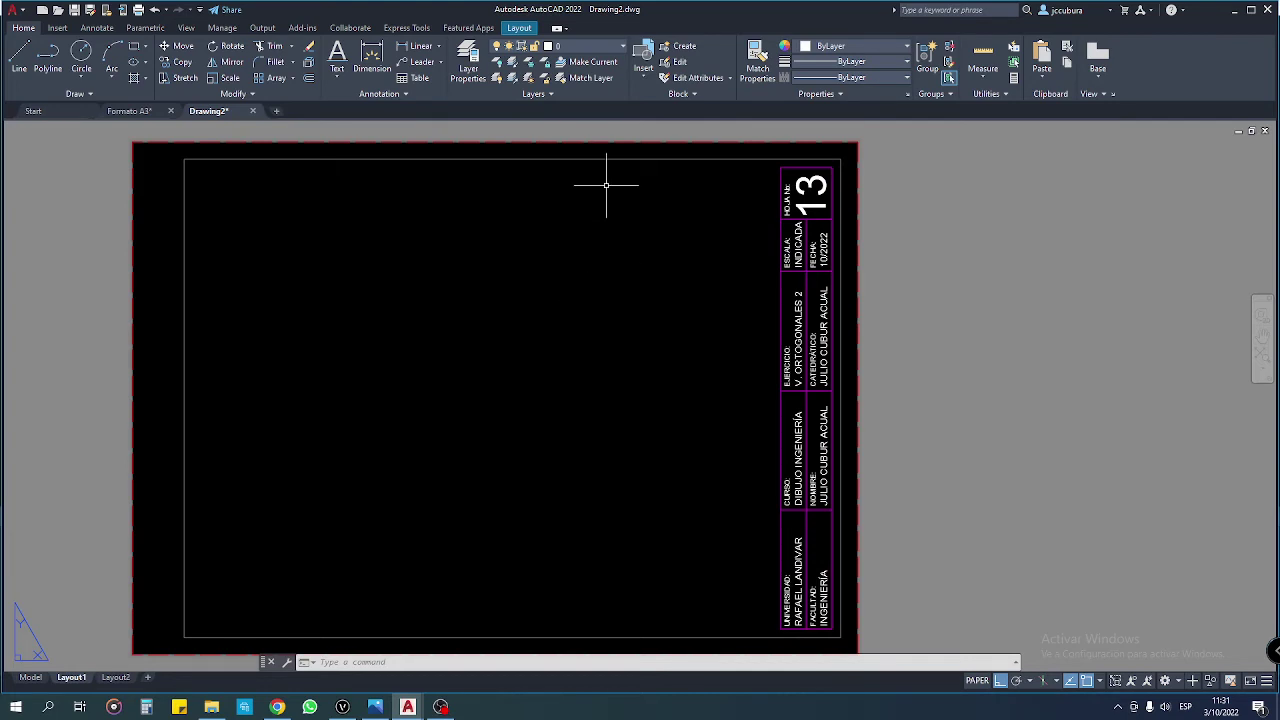
pyautogui.click(521, 29)
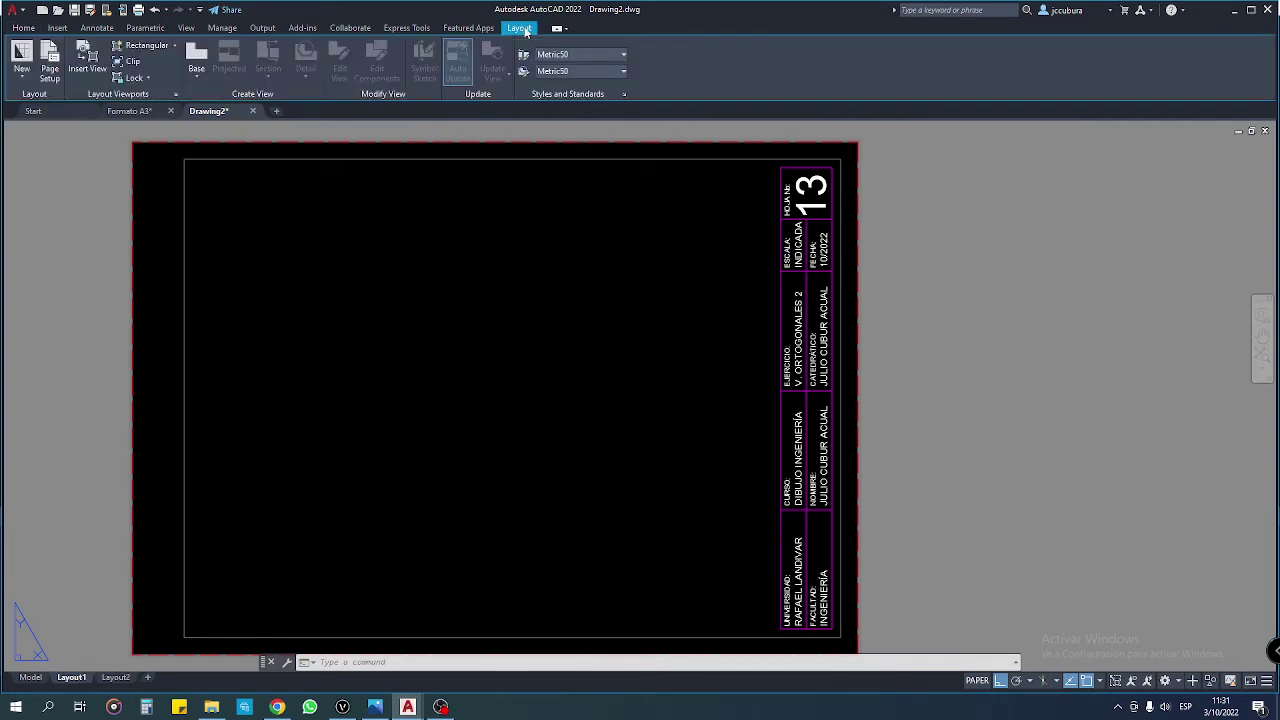
# Step: Draw a rectangular viewport from the border's top-left corner to the bottom border's midpoint
pyautogui.click(176, 47)
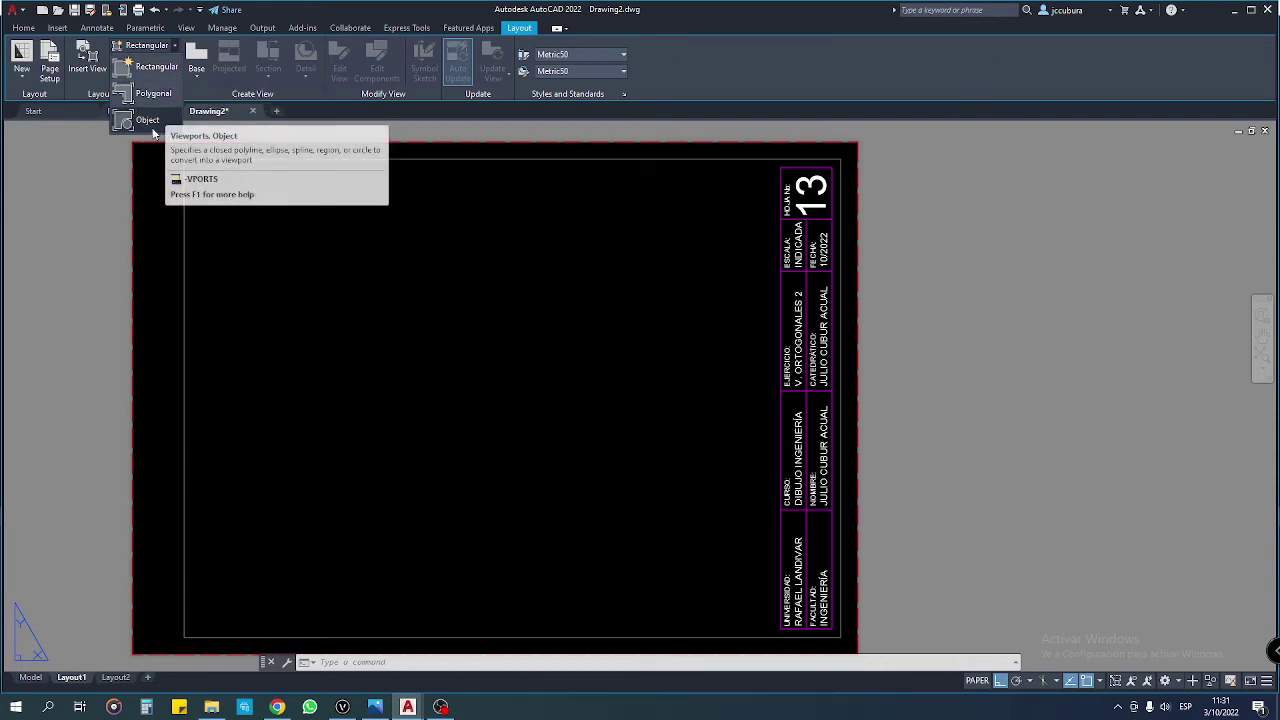
pyautogui.click(161, 70)
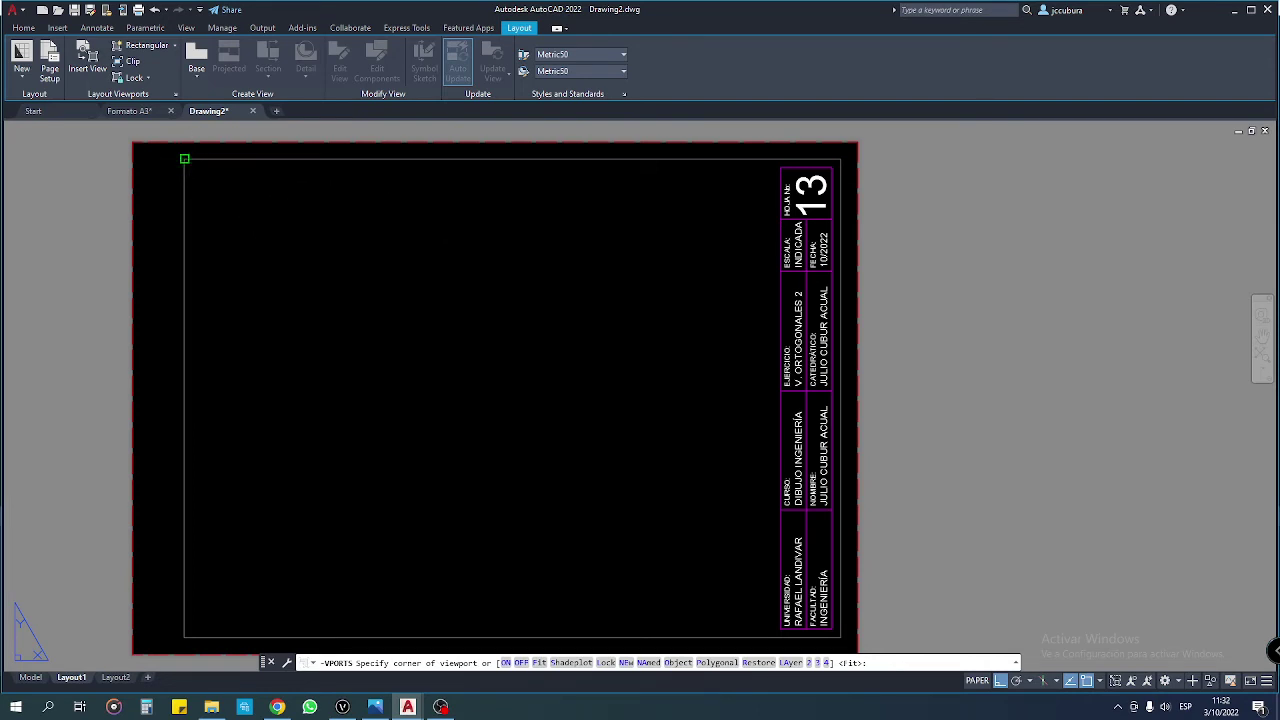
pyautogui.click(184, 158)
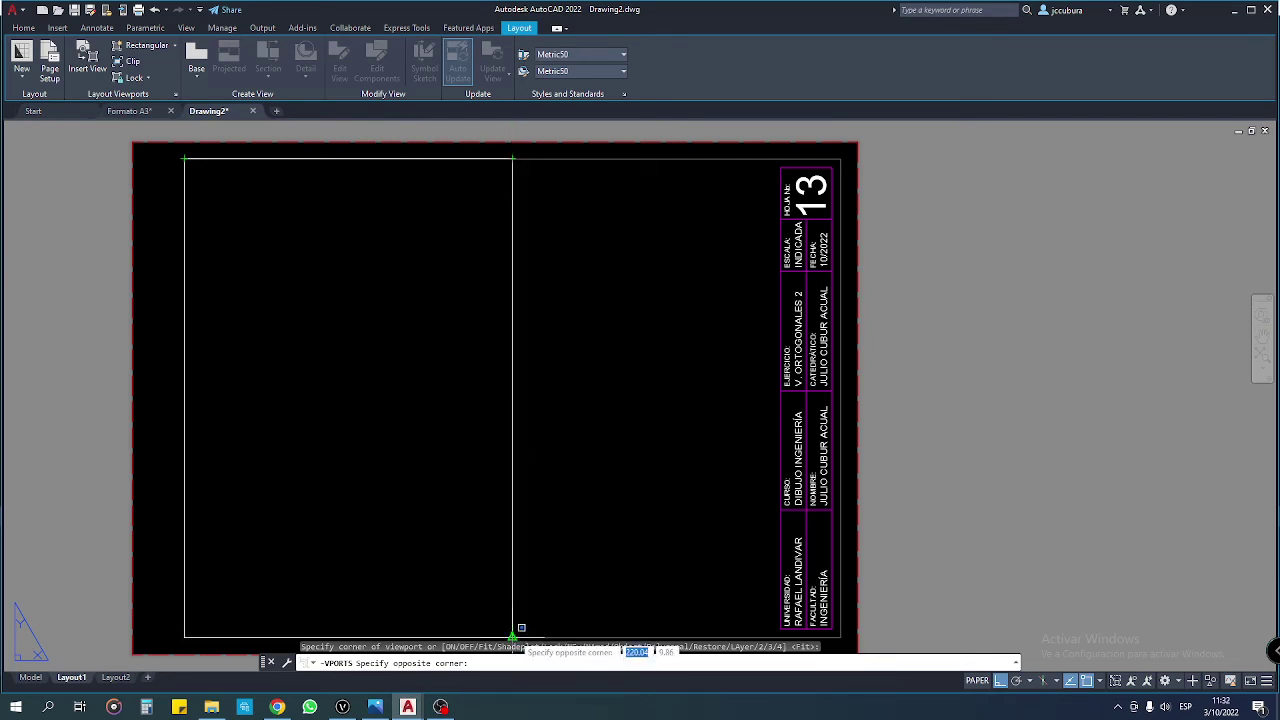
pyautogui.click(521, 628)
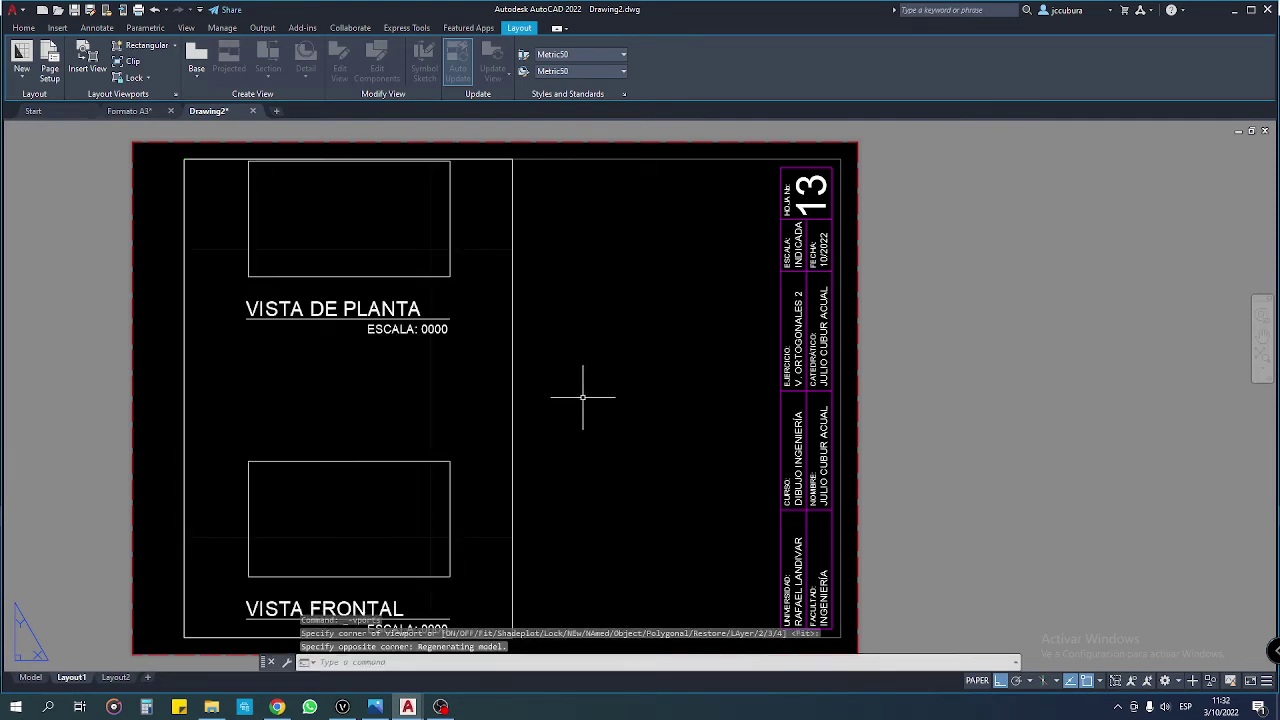
# Step: Activate the viewport, then zoom out and pan until the plan and front views are centred
pyautogui.doubleClick(470, 350)
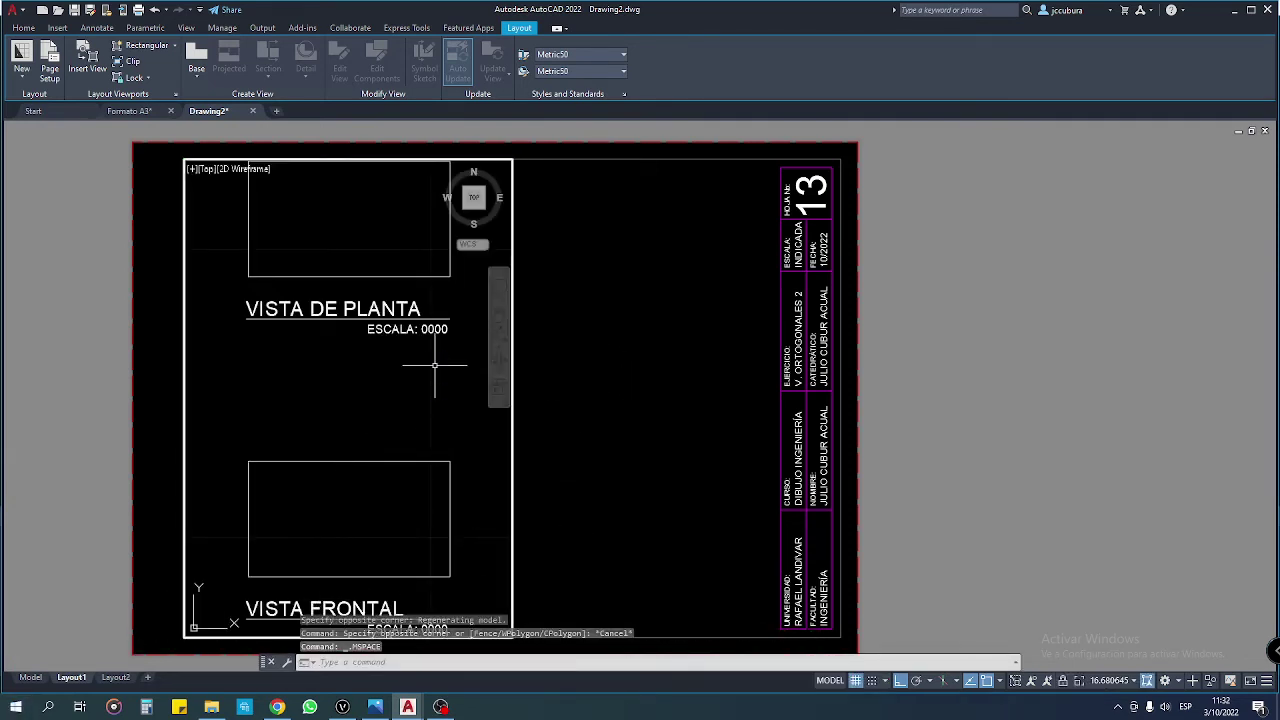
pyautogui.doubleClick(569, 367)
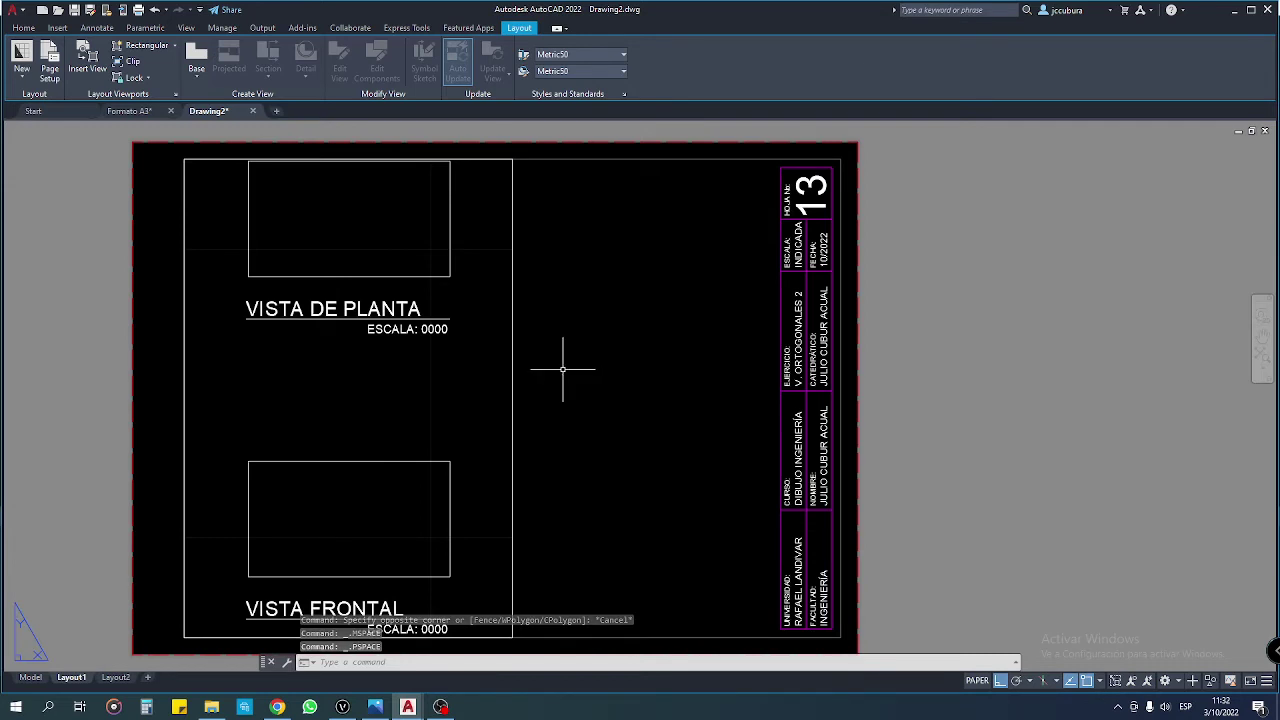
pyautogui.click(572, 377)
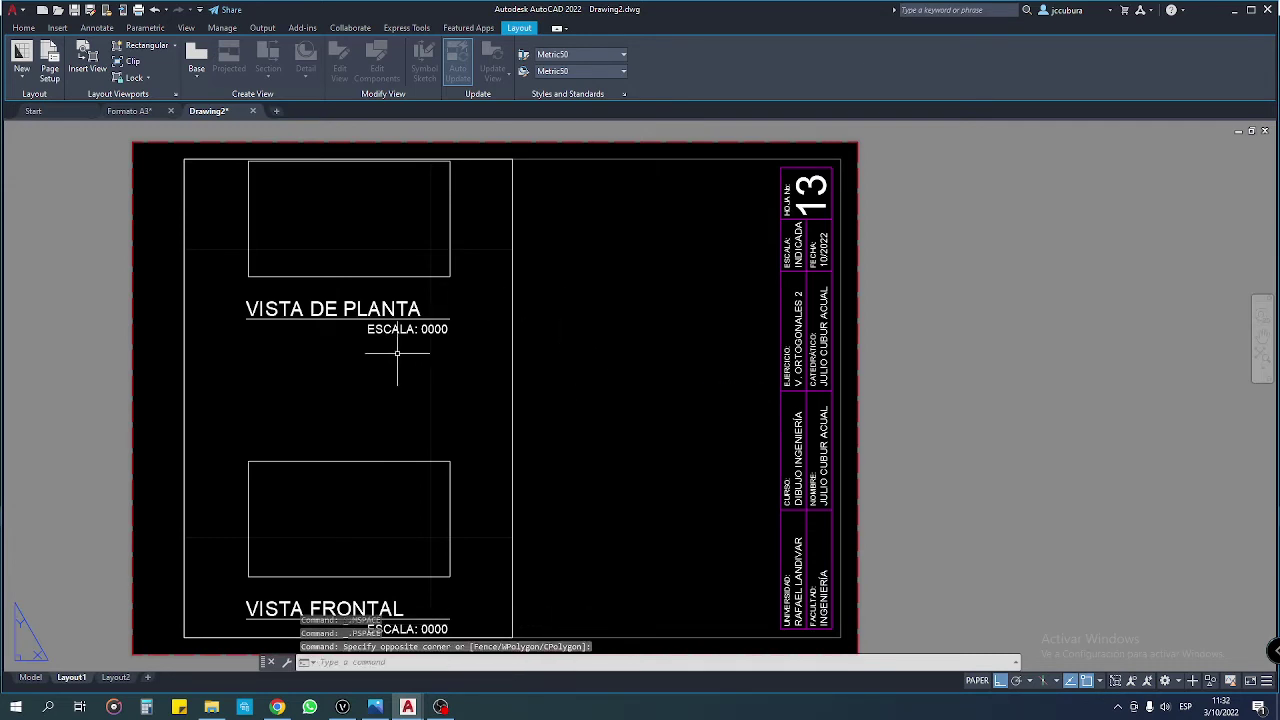
pyautogui.scroll(-3, 445, 375)
pyautogui.scroll(3, 460, 375)
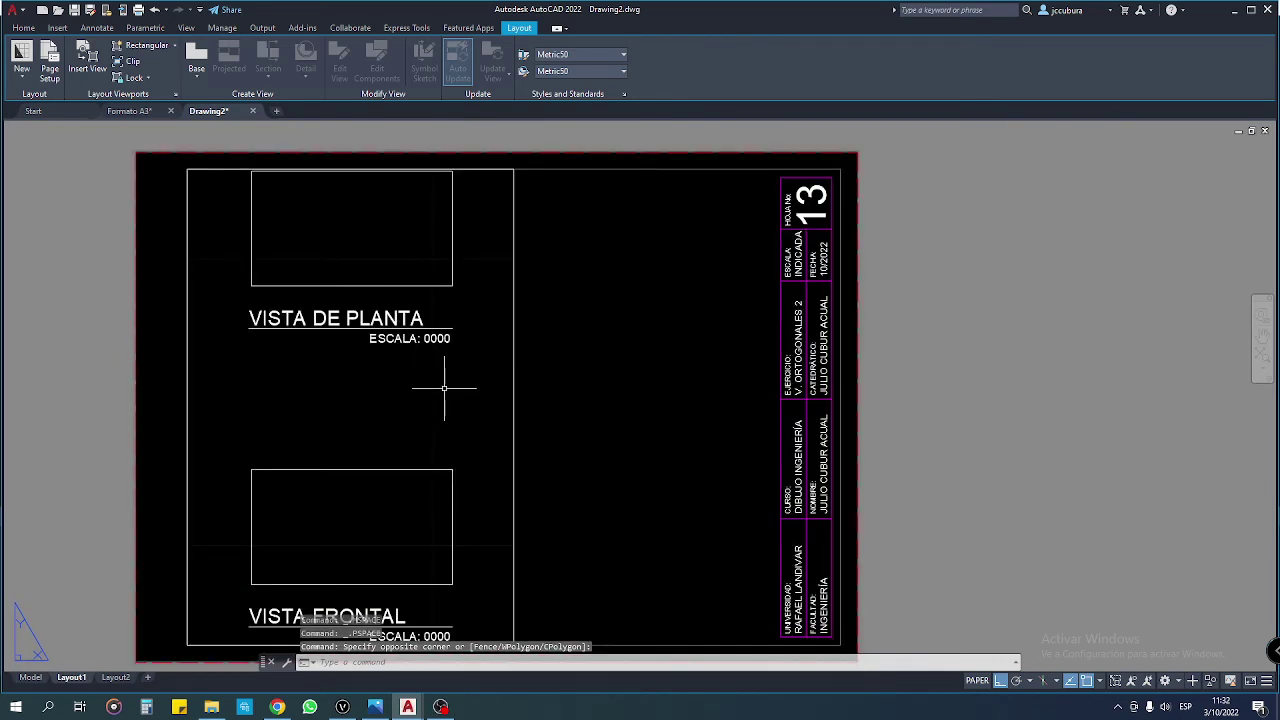
pyautogui.doubleClick(361, 412)
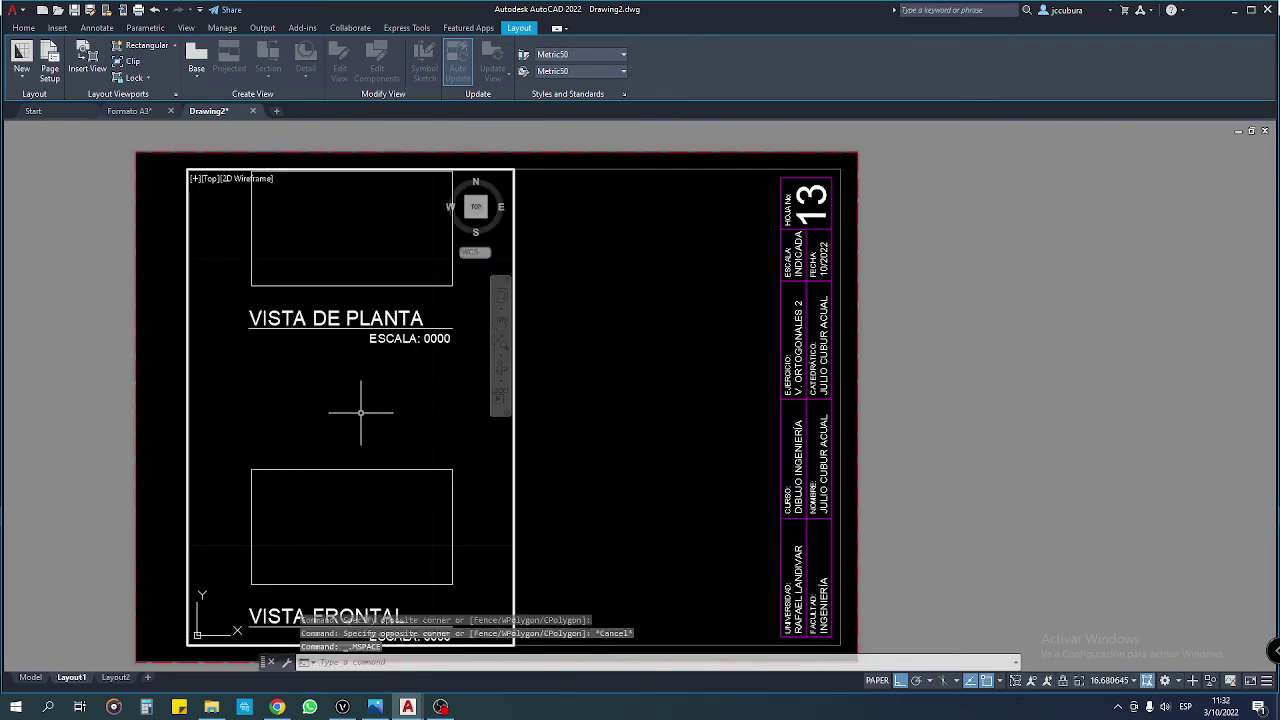
pyautogui.scroll(-2, 360, 412)
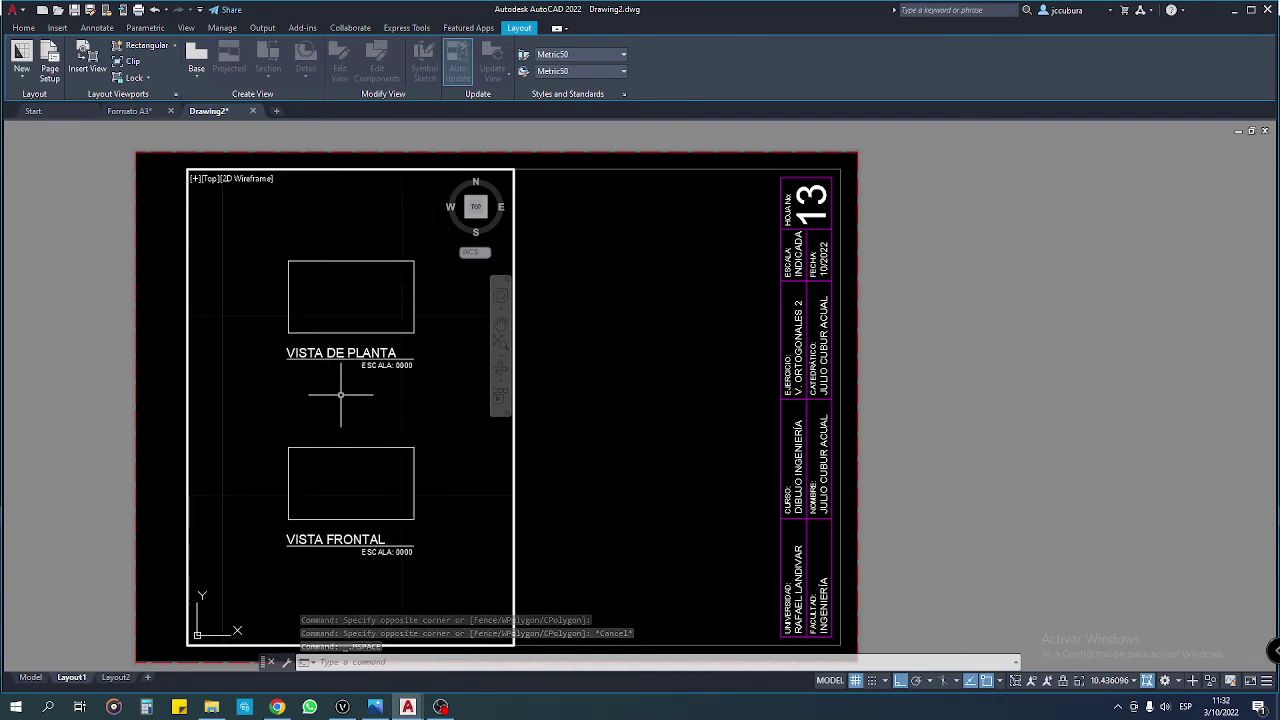
pyautogui.moveTo(31, 678)
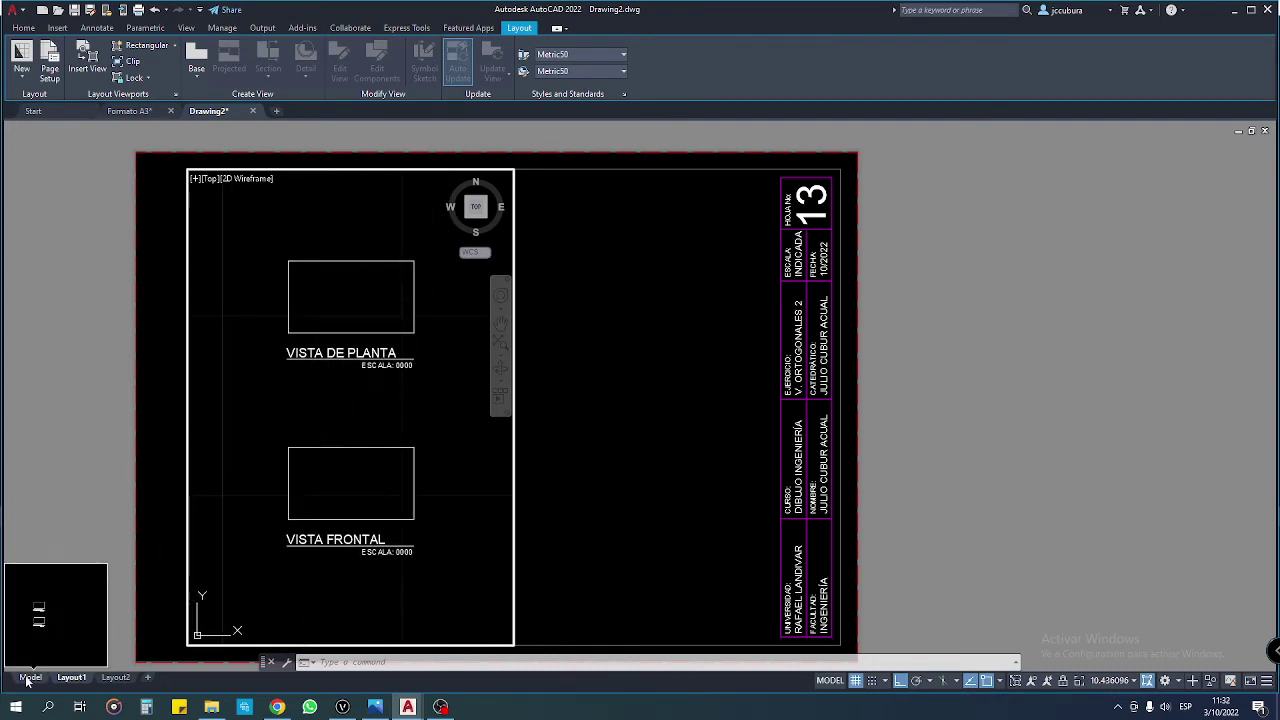
pyautogui.moveTo(460, 391); pyautogui.dragTo(453, 387, button='middle')
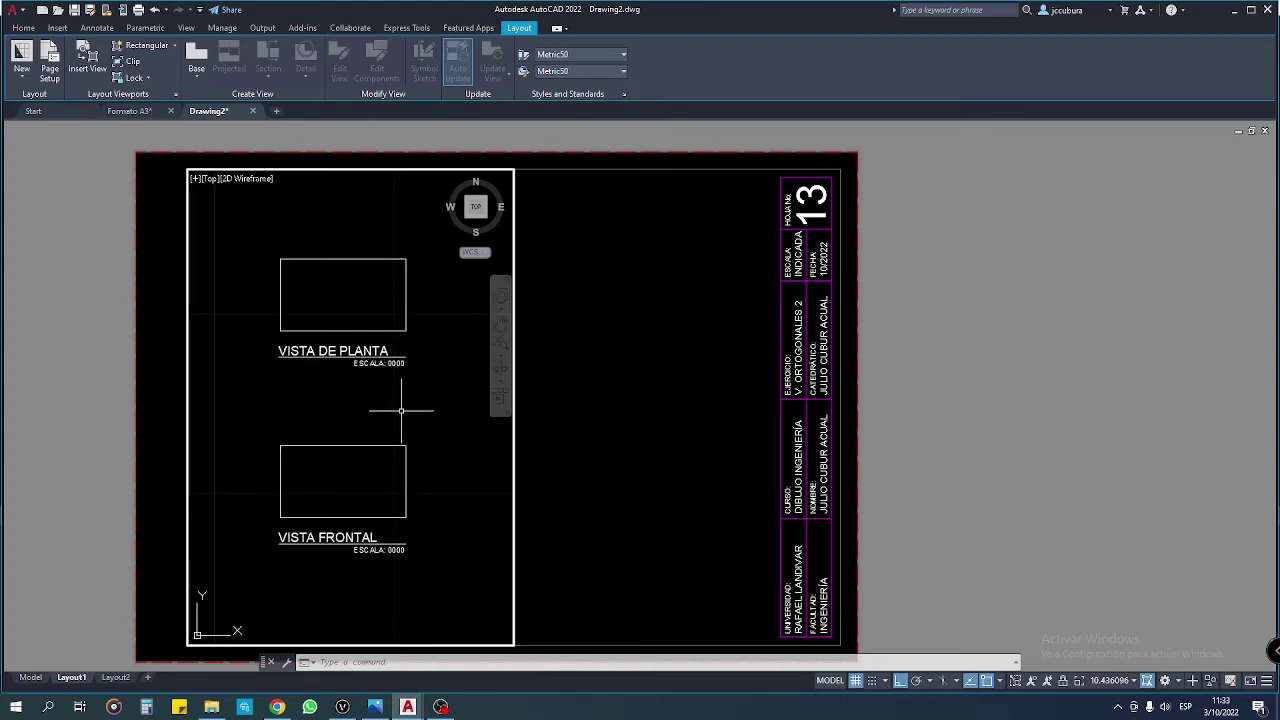
pyautogui.scroll(2, 420, 413)
pyautogui.moveTo(395, 416)
pyautogui.mouseDown(button='middle')
pyautogui.moveTo(408, 414)
pyautogui.moveTo(405, 396)
pyautogui.mouseUp(button='middle')
pyautogui.scroll(-2, 415, 413)
pyautogui.write('Z')
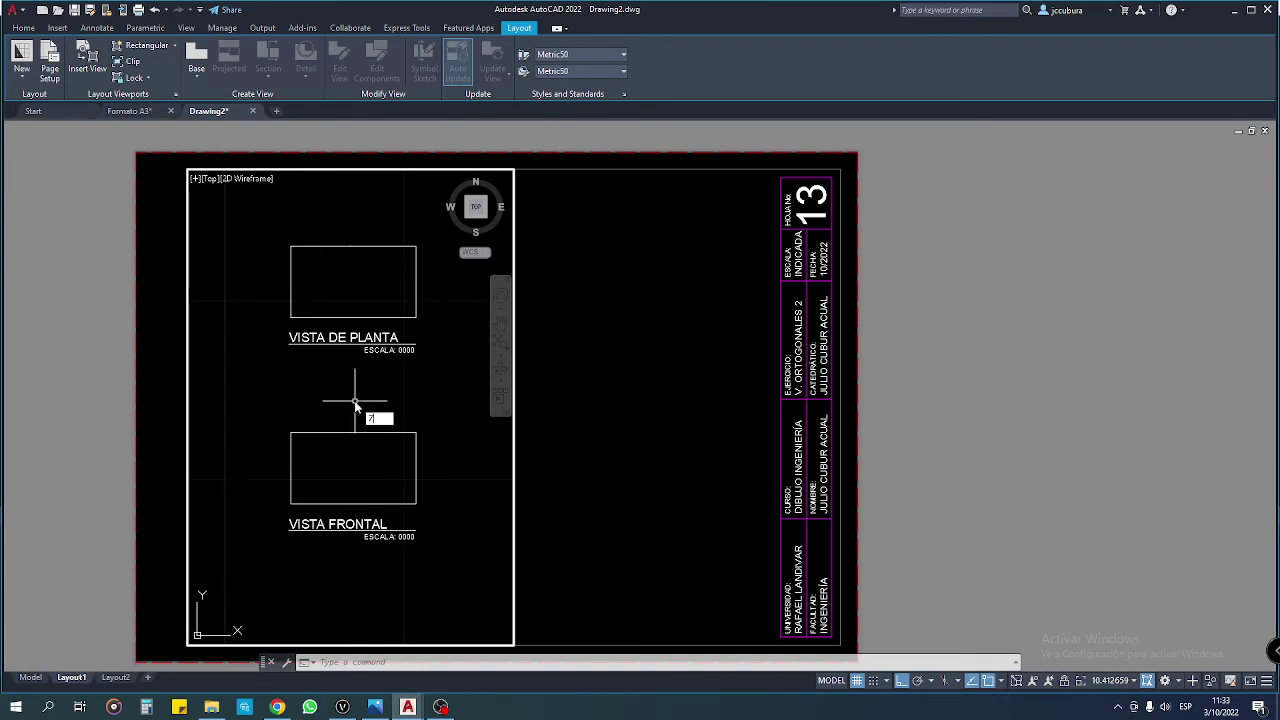
# Step: Start ZOOM with the Scale option in the viewport, then switch to the class folder in File Explorer
pyautogui.write('oom')
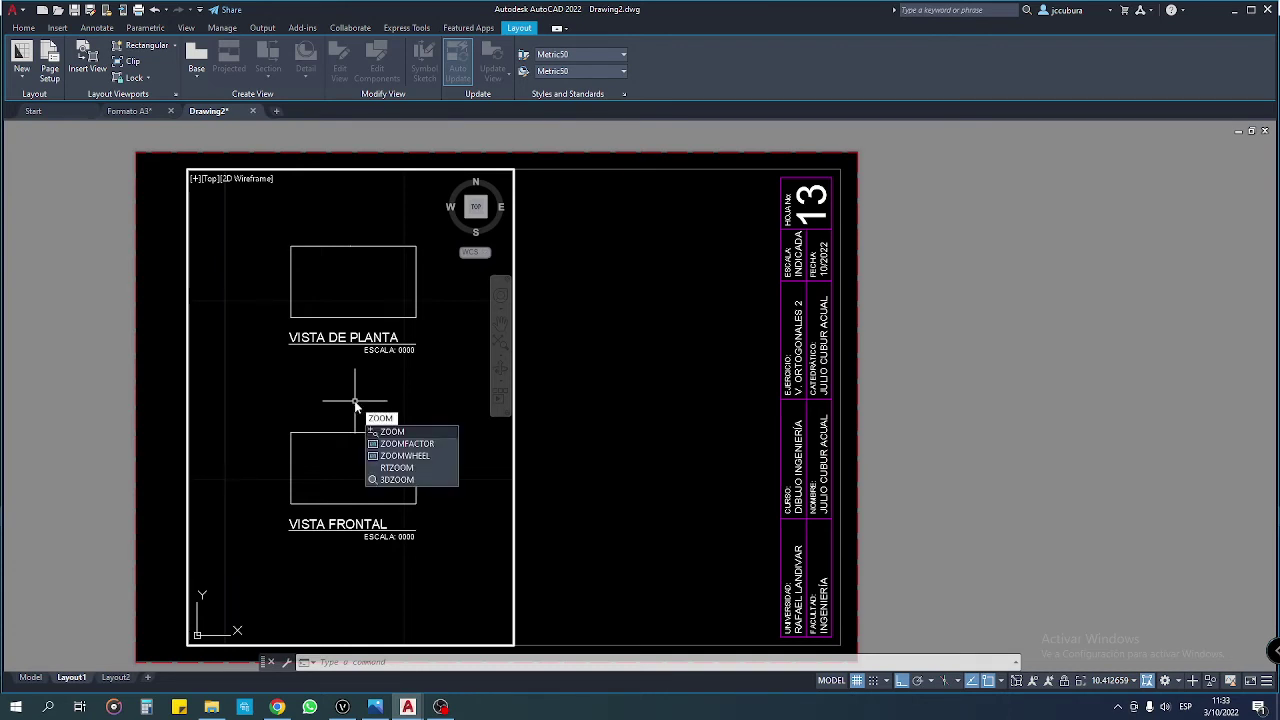
pyautogui.press('Return')
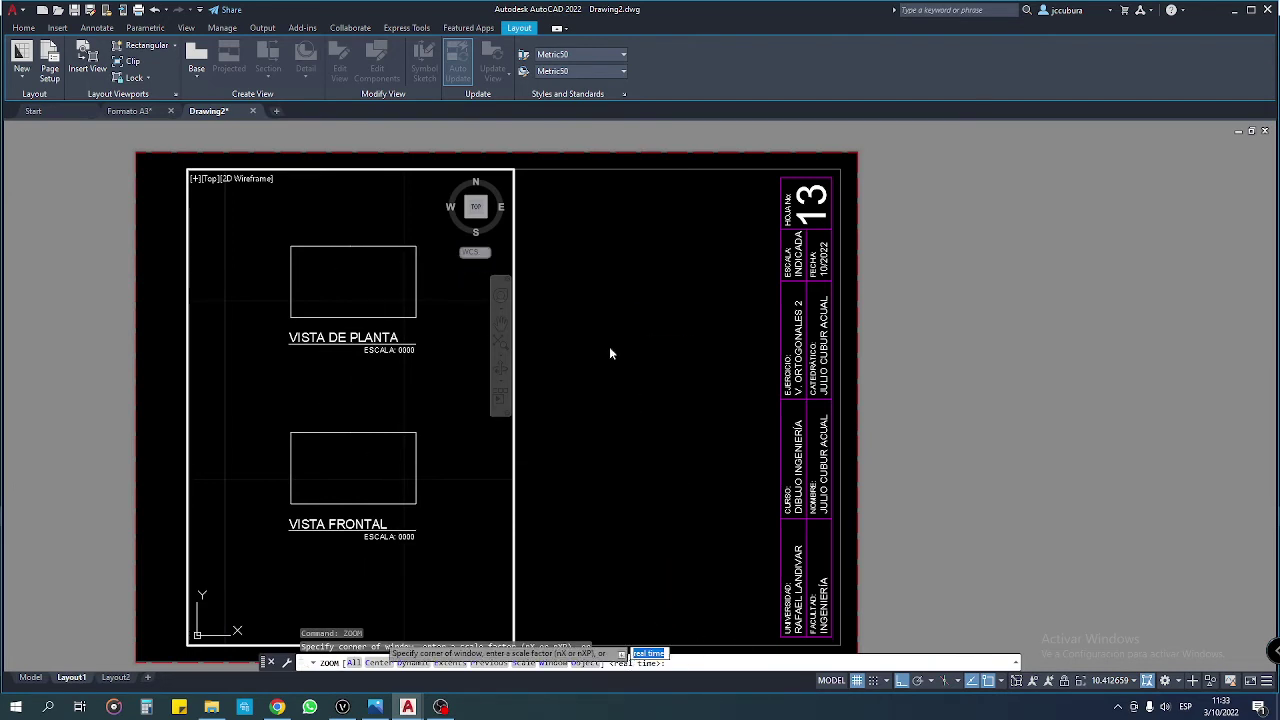
pyautogui.click(524, 663)
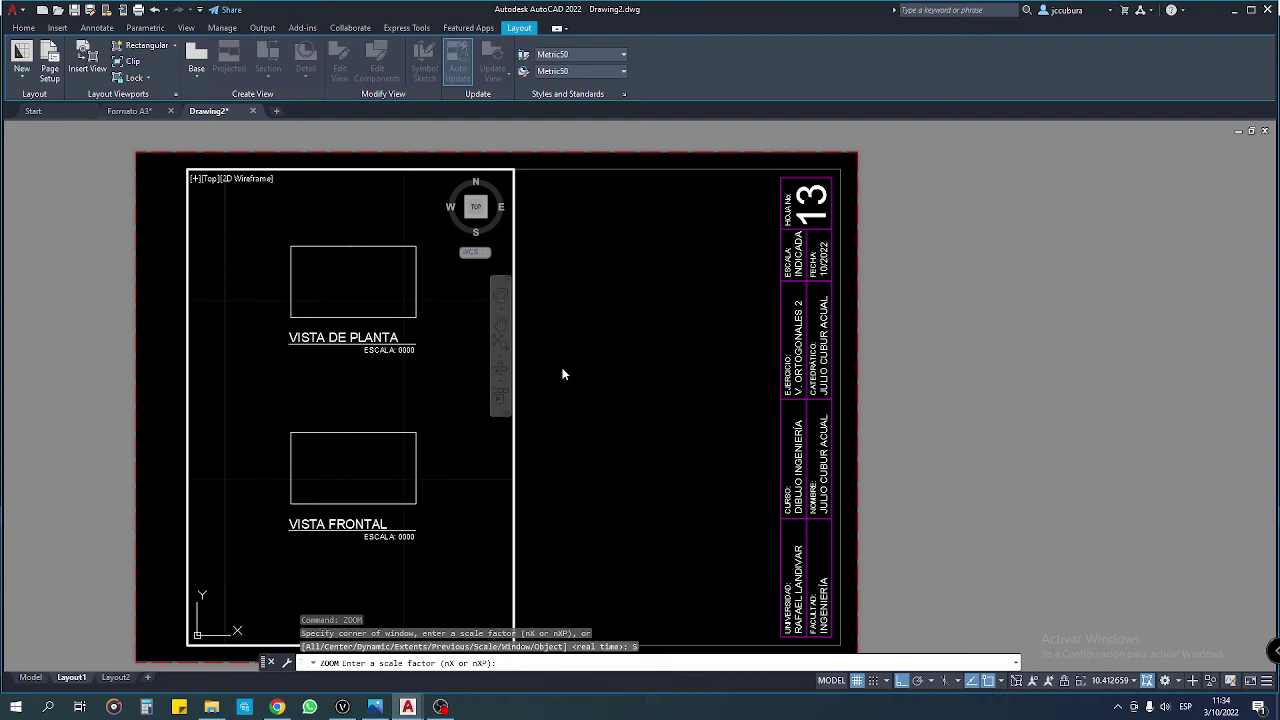
pyautogui.click(211, 707)
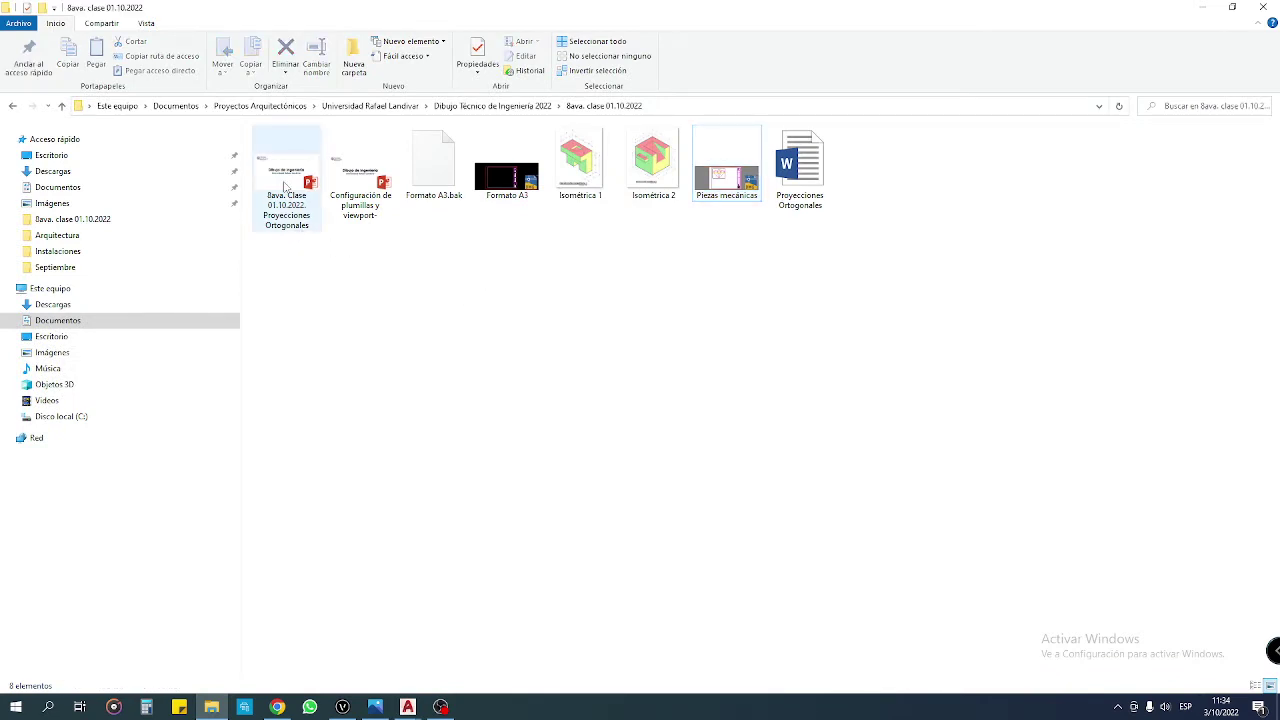
# Step: Open the Configuración de plumillas y viewport presentation in PowerPoint
pyautogui.click(356, 179)
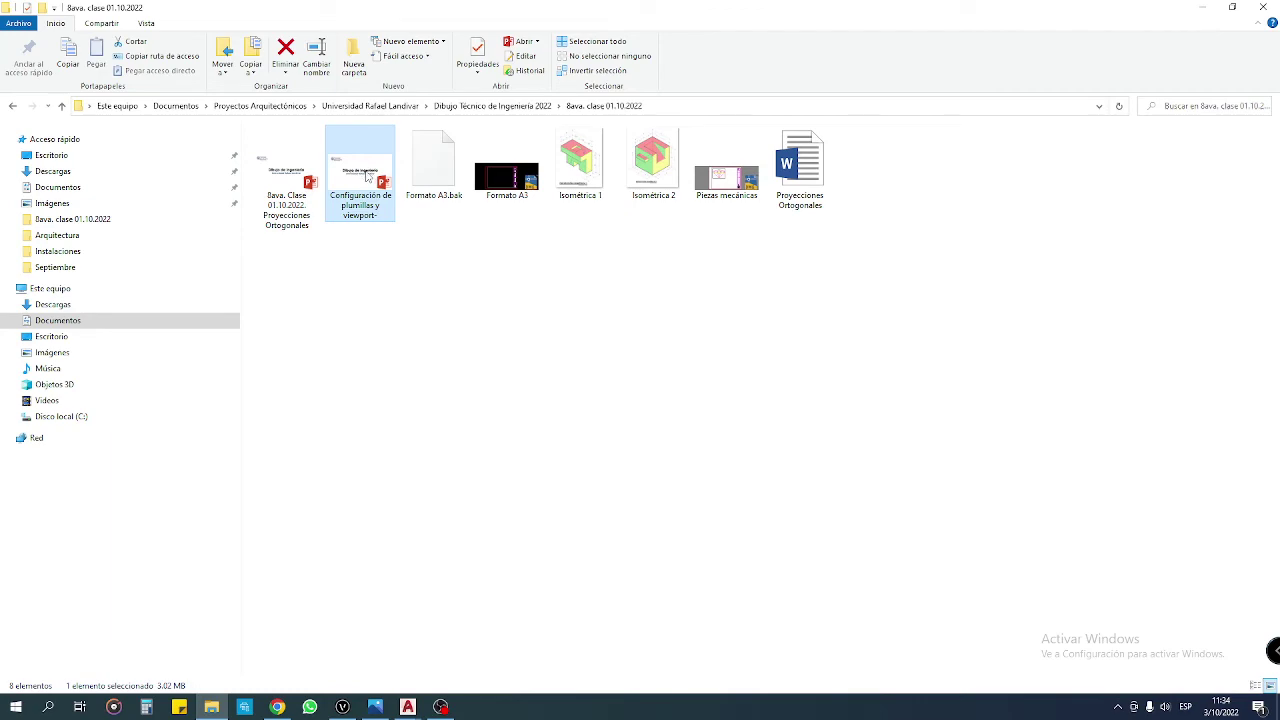
pyautogui.doubleClick(368, 176)
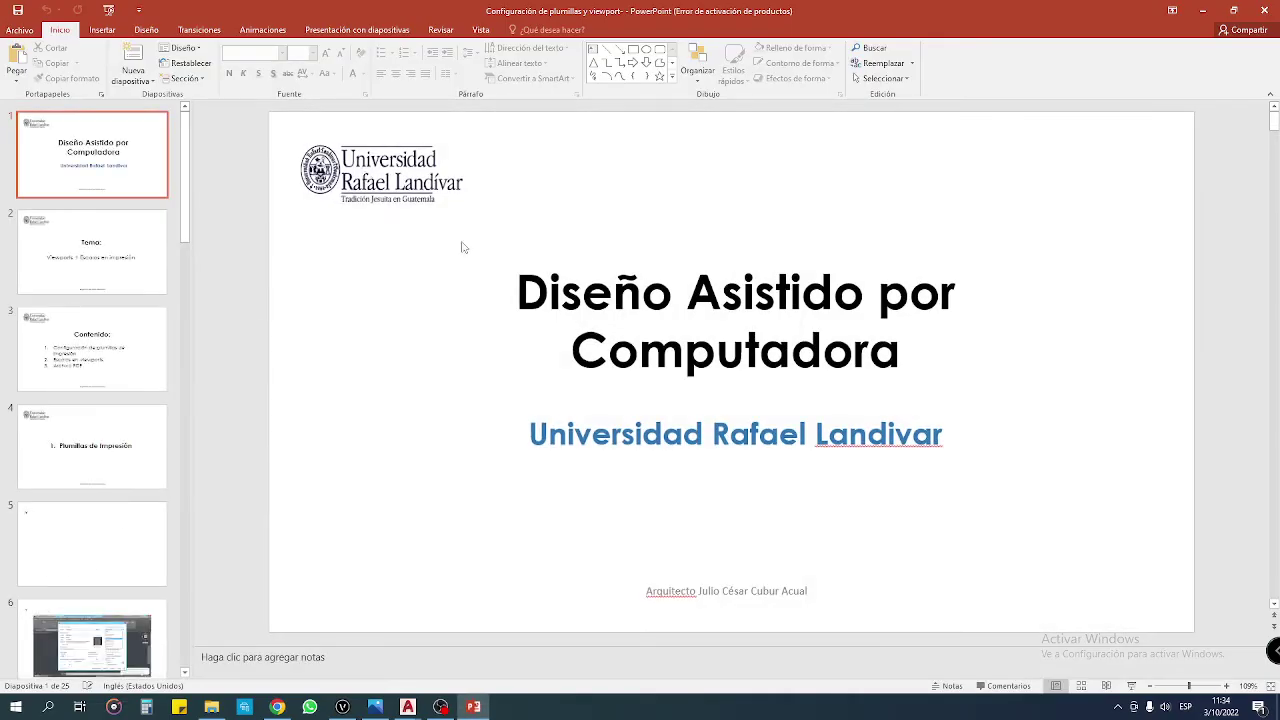
# Step: Dismiss the activation notice, read up to slide 14 on the 1000/75xp scale factor, then return to AutoCAD
pyautogui.click(800, 483)
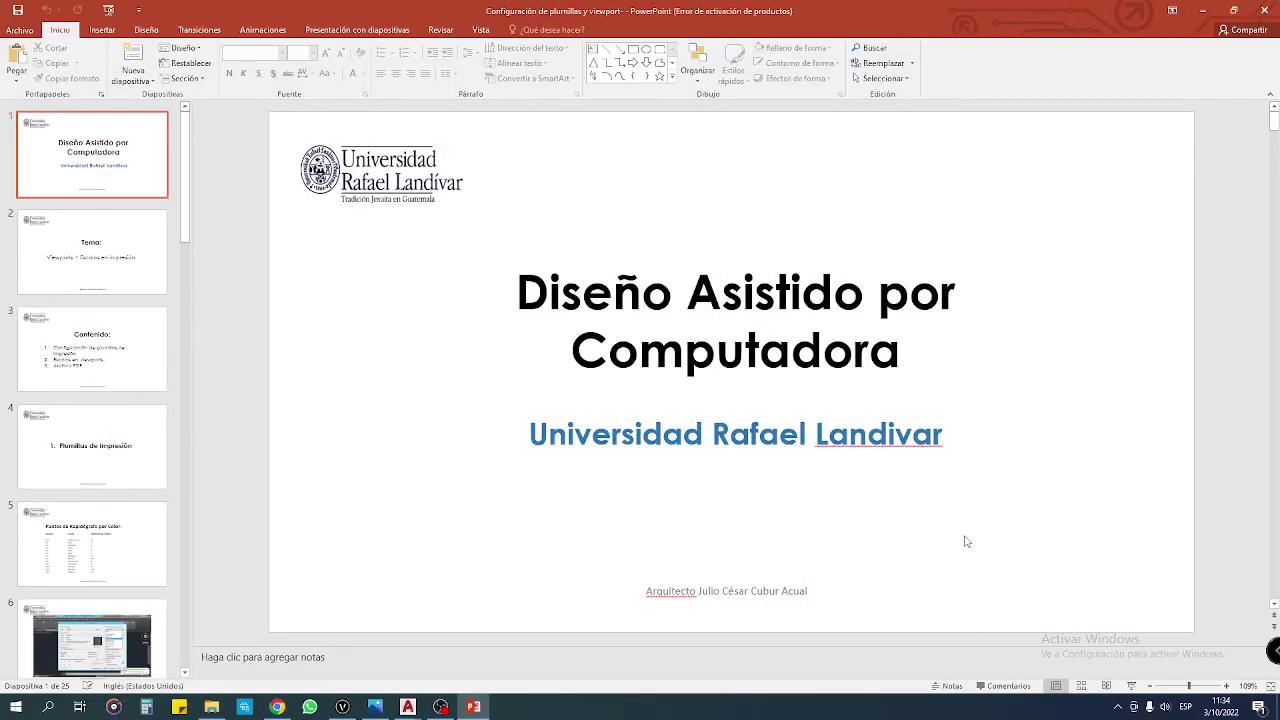
pyautogui.scroll(-6, 962, 540)
pyautogui.scroll(-3, 960, 539)
pyautogui.scroll(-1, 958, 539)
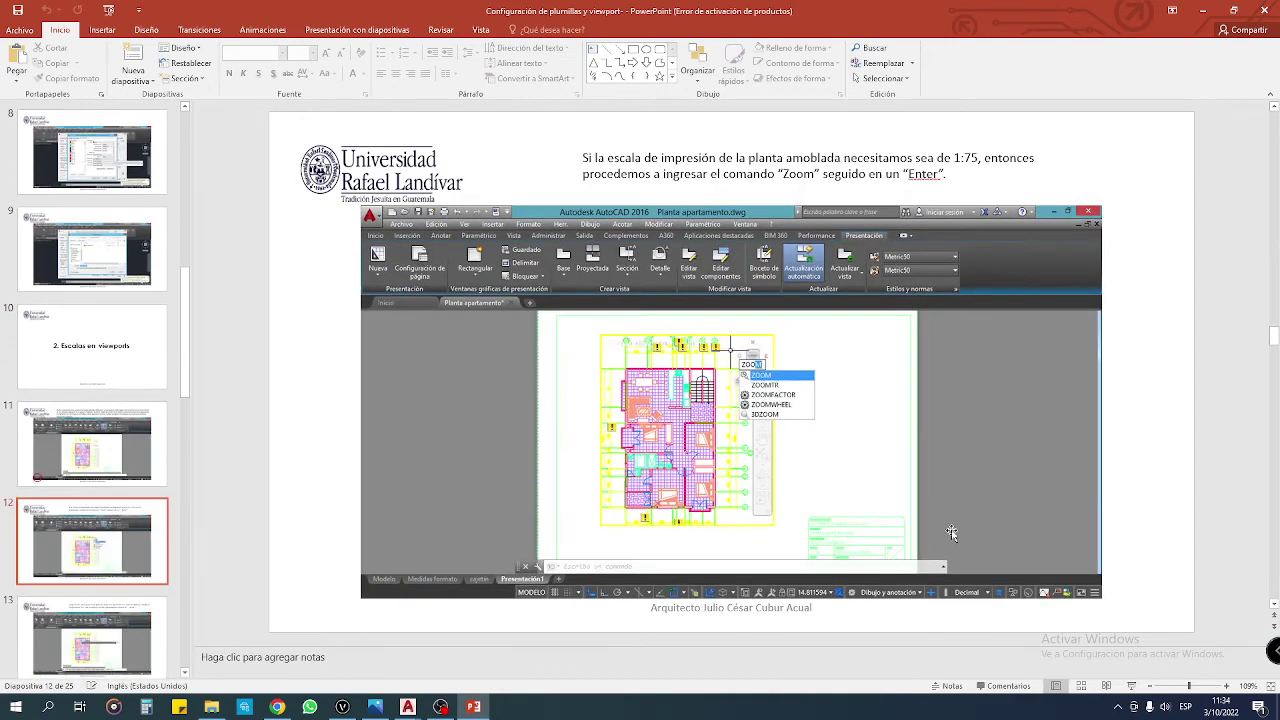
pyautogui.scroll(2, 449, 380)
pyautogui.scroll(1, 449, 380)
pyautogui.scroll(1, 449, 375)
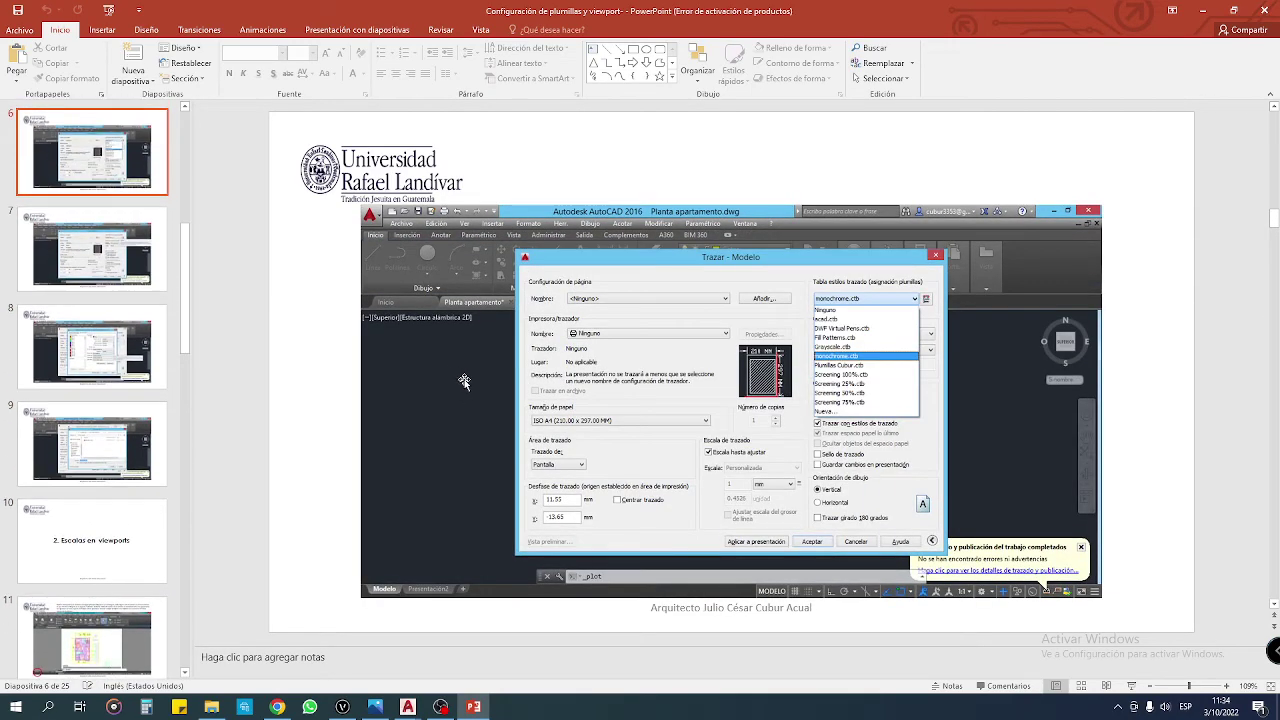
pyautogui.scroll(2, 452, 380)
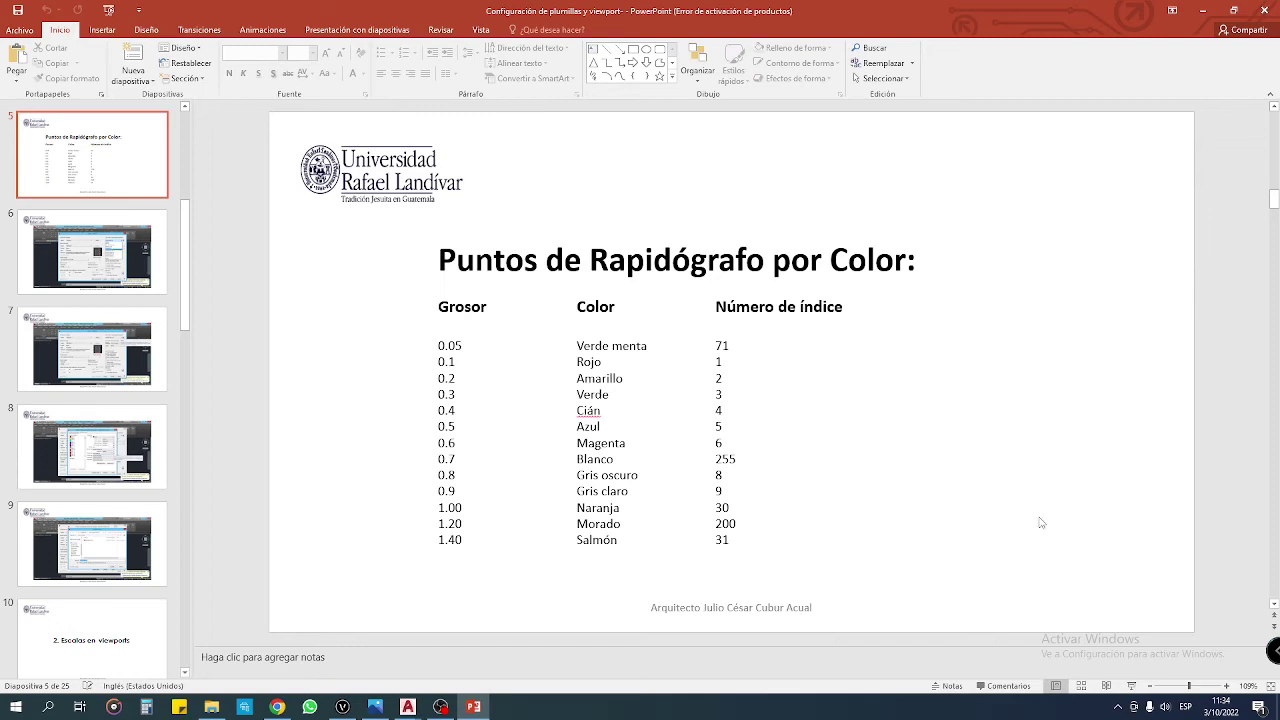
pyautogui.scroll(-1, 1041, 522)
pyautogui.scroll(-1, 1040, 520)
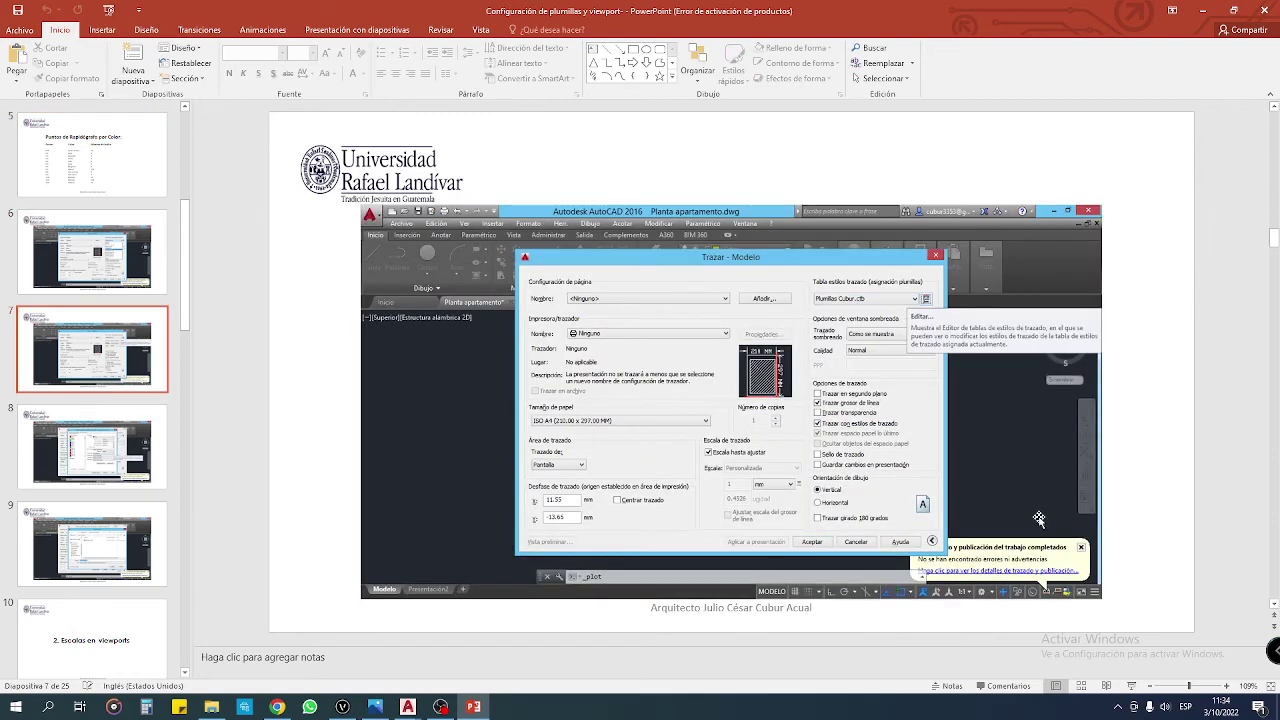
pyautogui.scroll(-1, 1039, 519)
pyautogui.scroll(-1, 1039, 519)
pyautogui.scroll(-1, 1039, 519)
pyautogui.scroll(-1, 1039, 519)
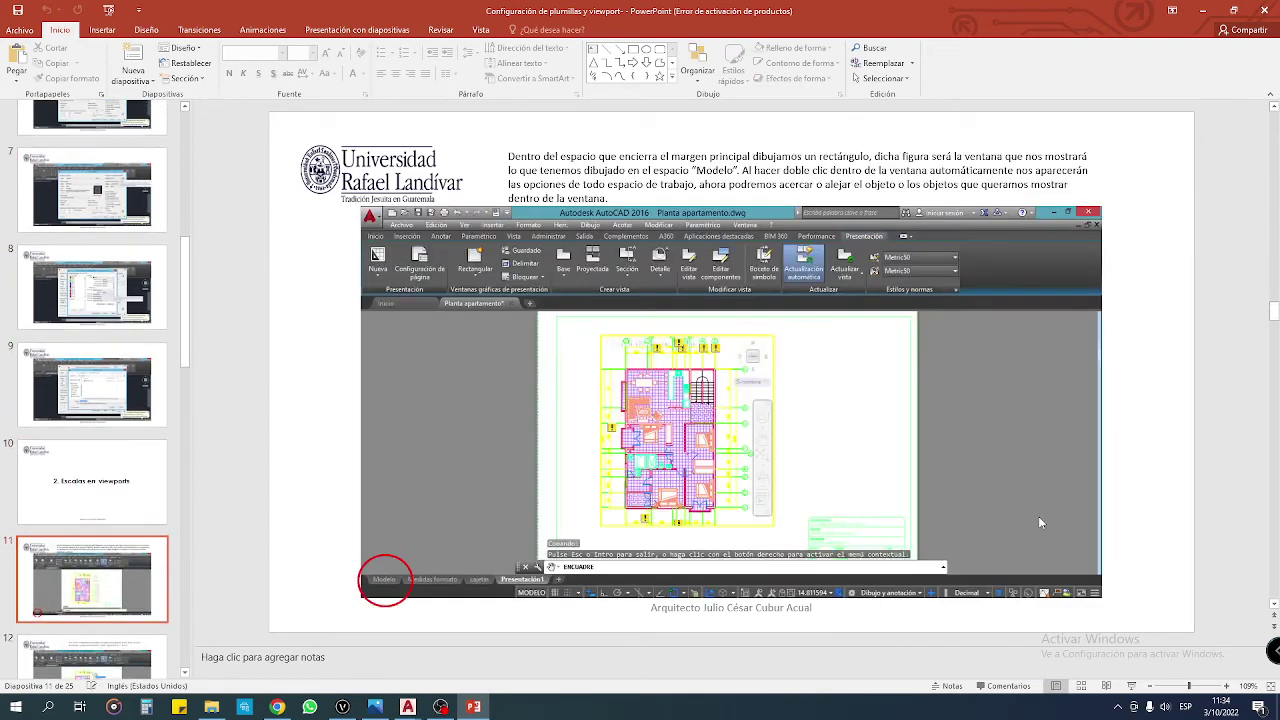
pyautogui.scroll(1, 1036, 517)
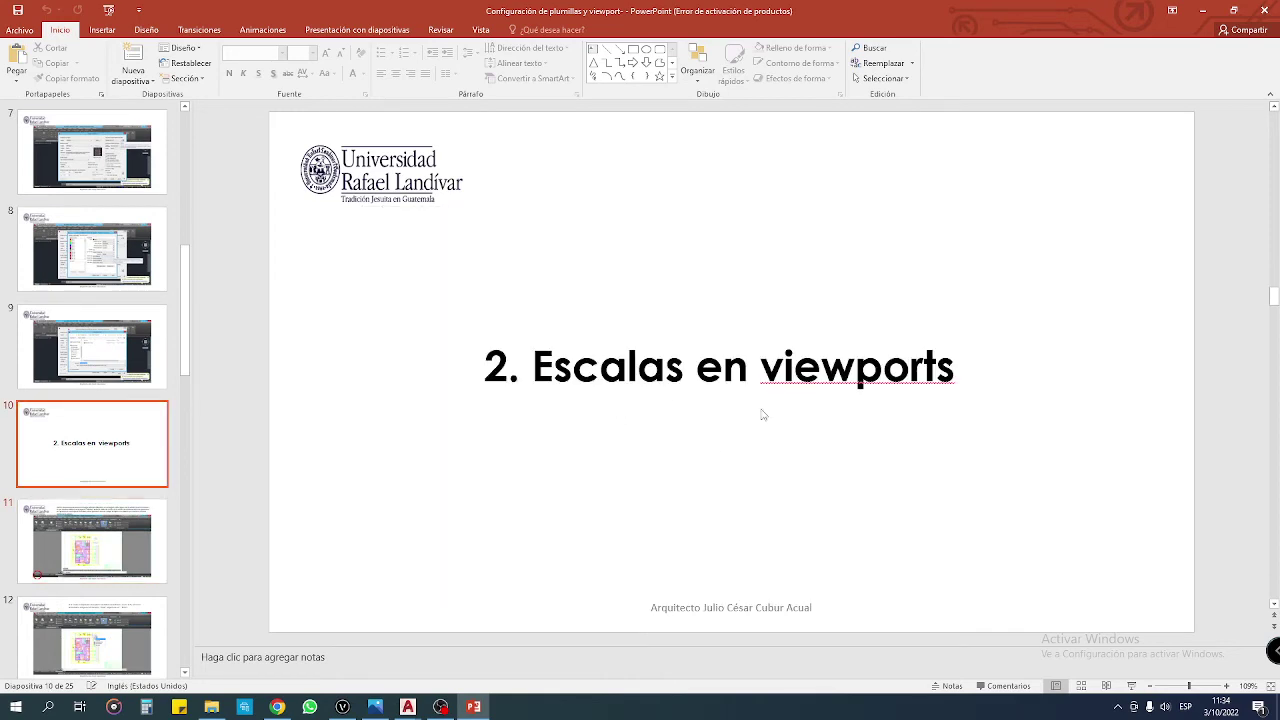
pyautogui.scroll(-1, 929, 477)
pyautogui.scroll(-1, 927, 470)
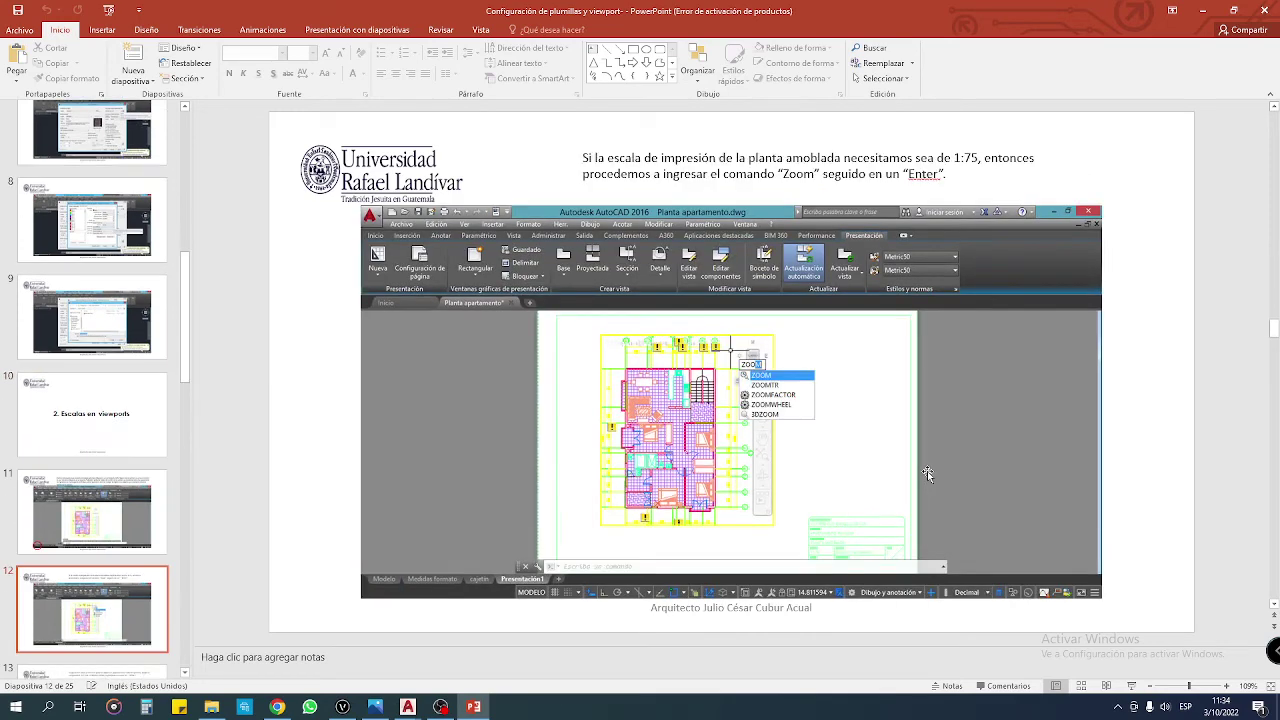
pyautogui.scroll(-1, 927, 471)
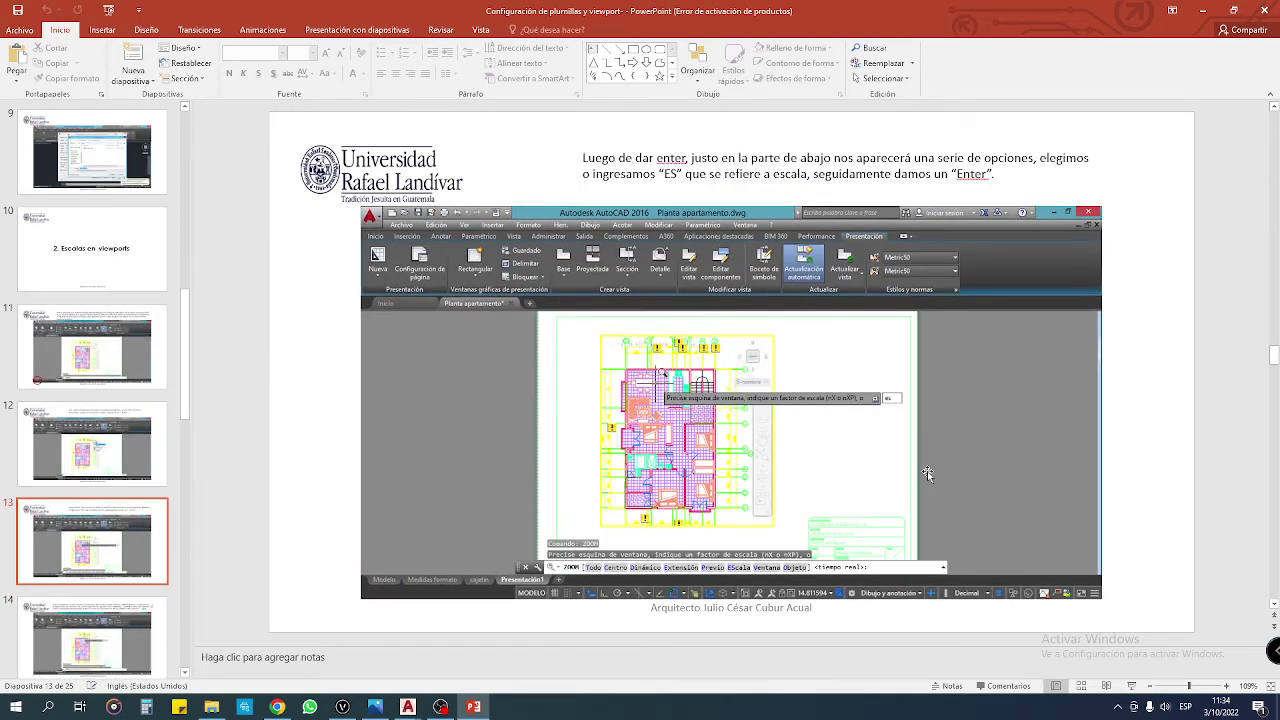
pyautogui.scroll(-1, 927, 471)
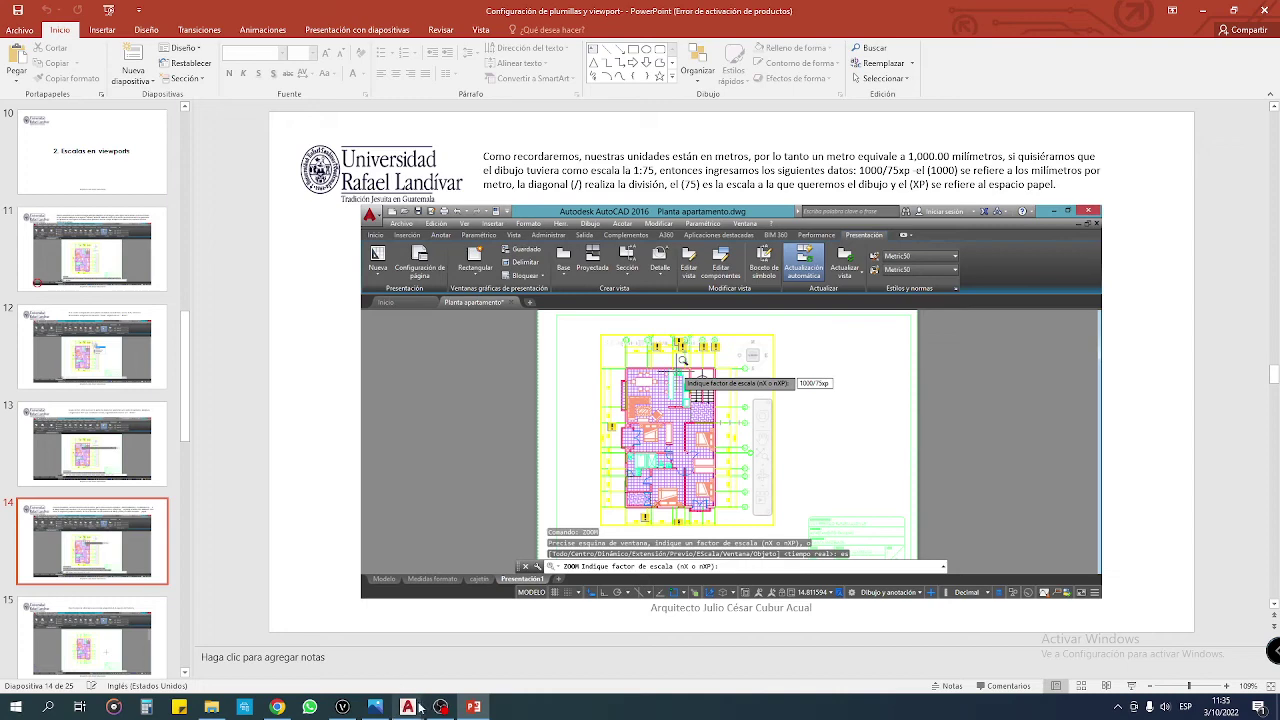
pyautogui.moveTo(408, 707)
pyautogui.click(456, 655)
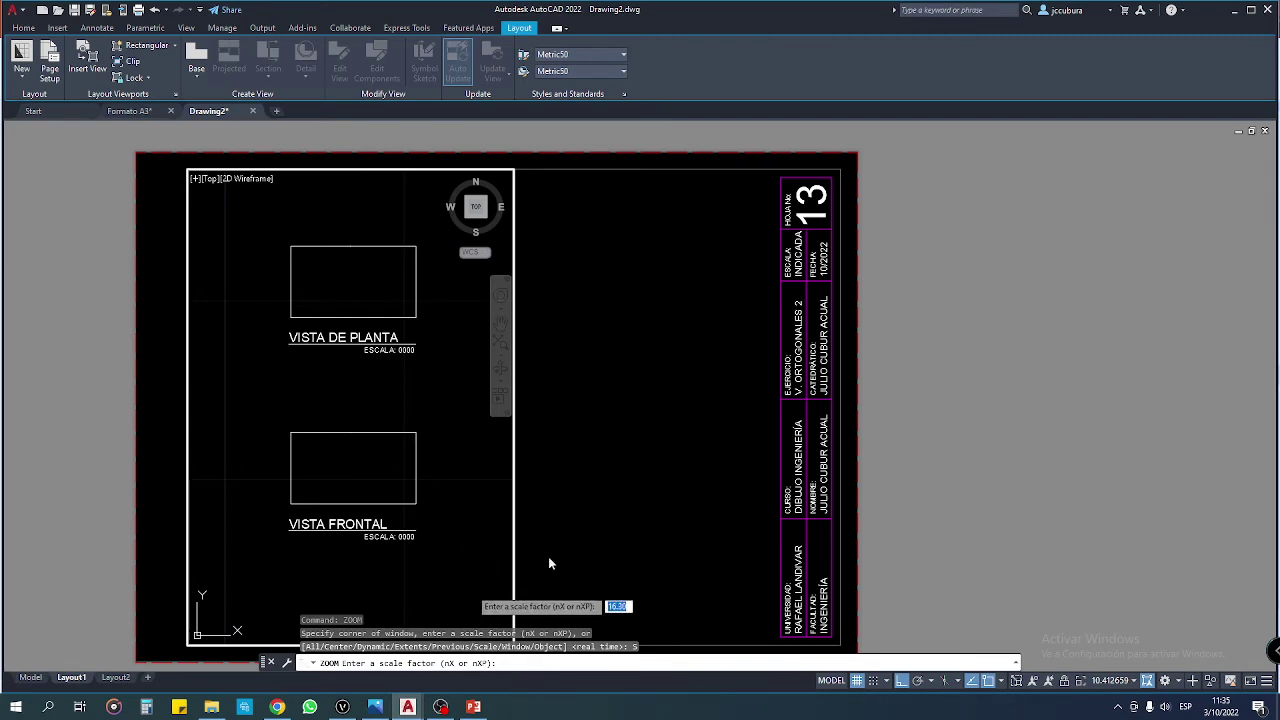
# Step: Apply a 1000/100XP zoom scale to the viewport
pyautogui.write('1')
pyautogui.write('000')
pyautogui.write('/')
pyautogui.write('100')
pyautogui.write('XP')
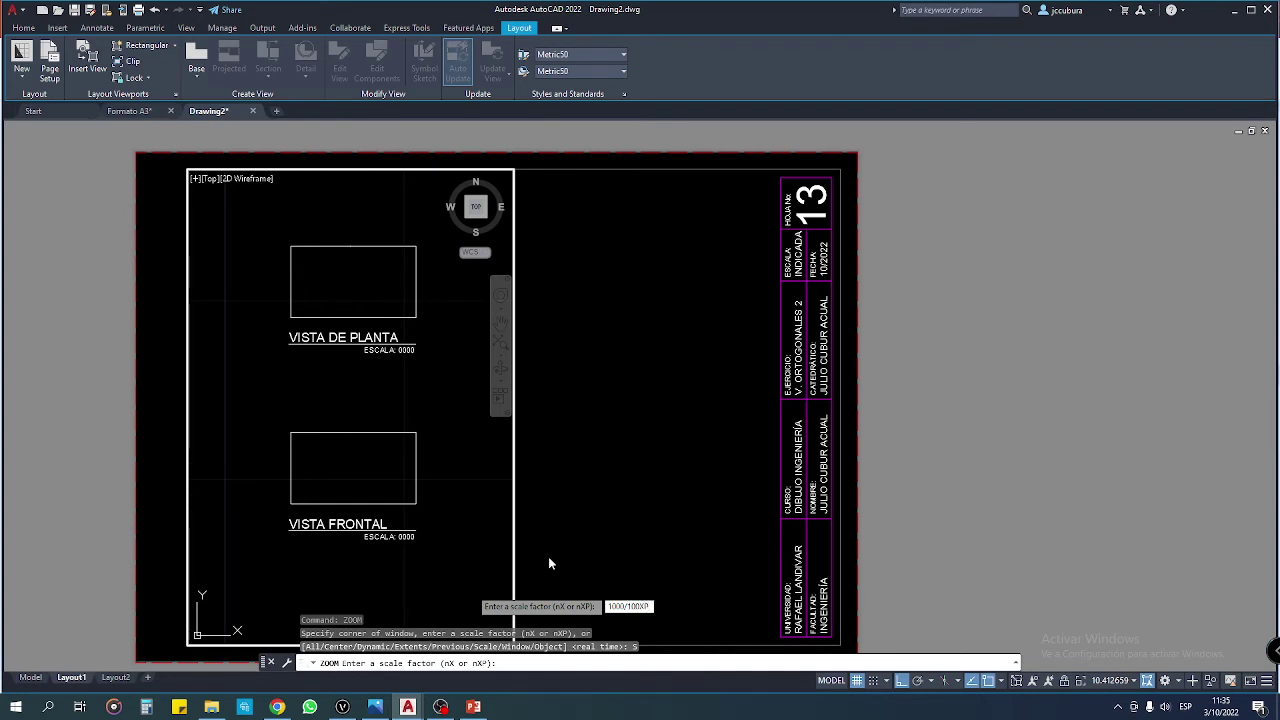
pyautogui.press('Return')
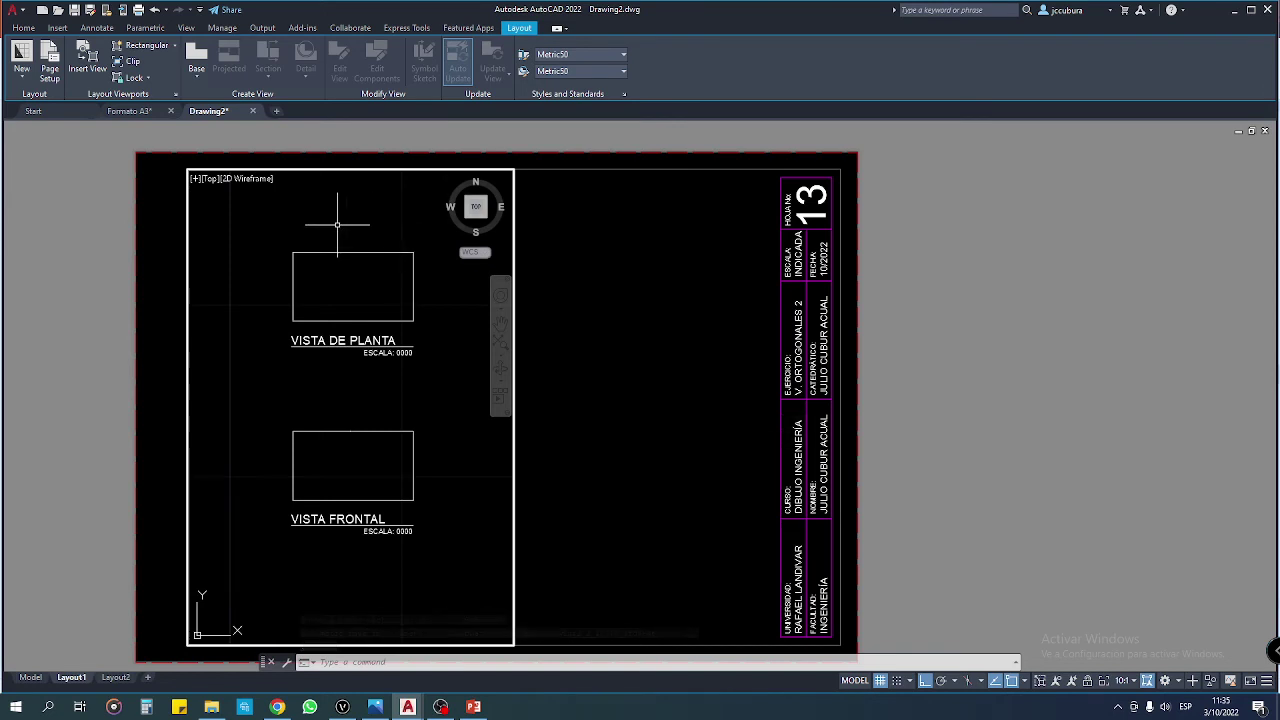
pyautogui.click(328, 190)
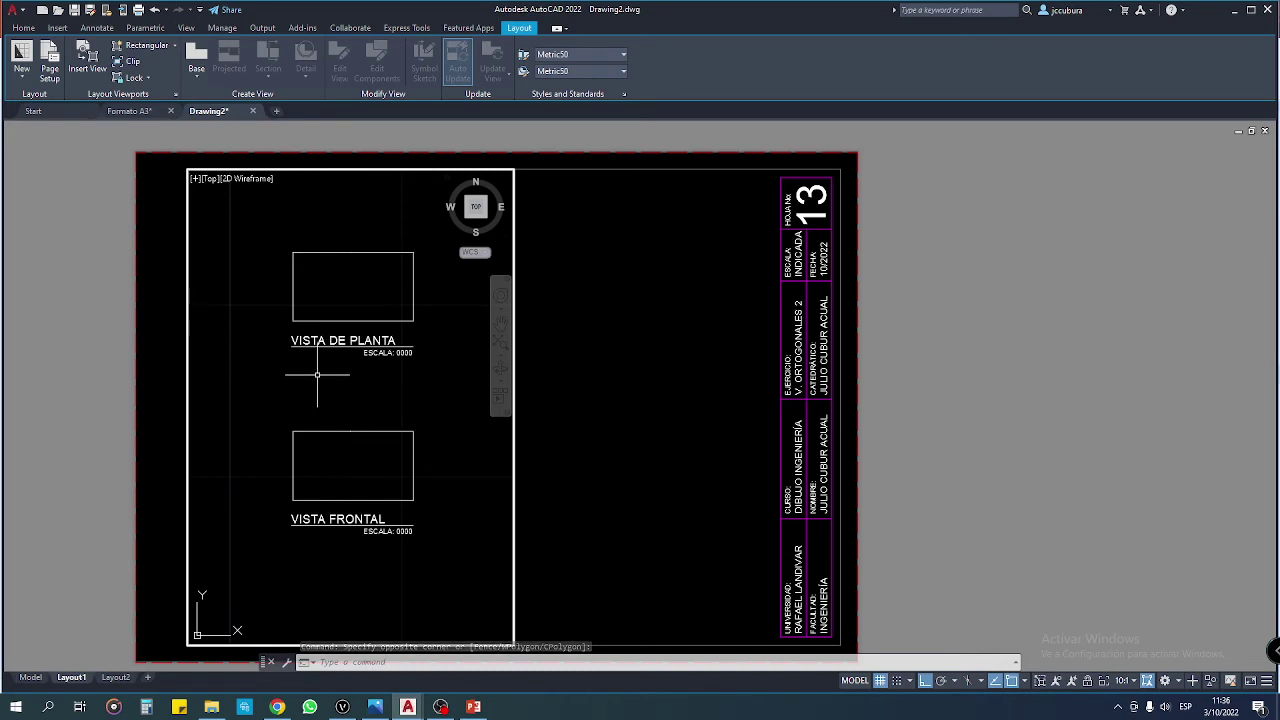
# Step: Rezoom the viewport with ZOOM Scale at 1000/75XP
pyautogui.write('ZOOM')
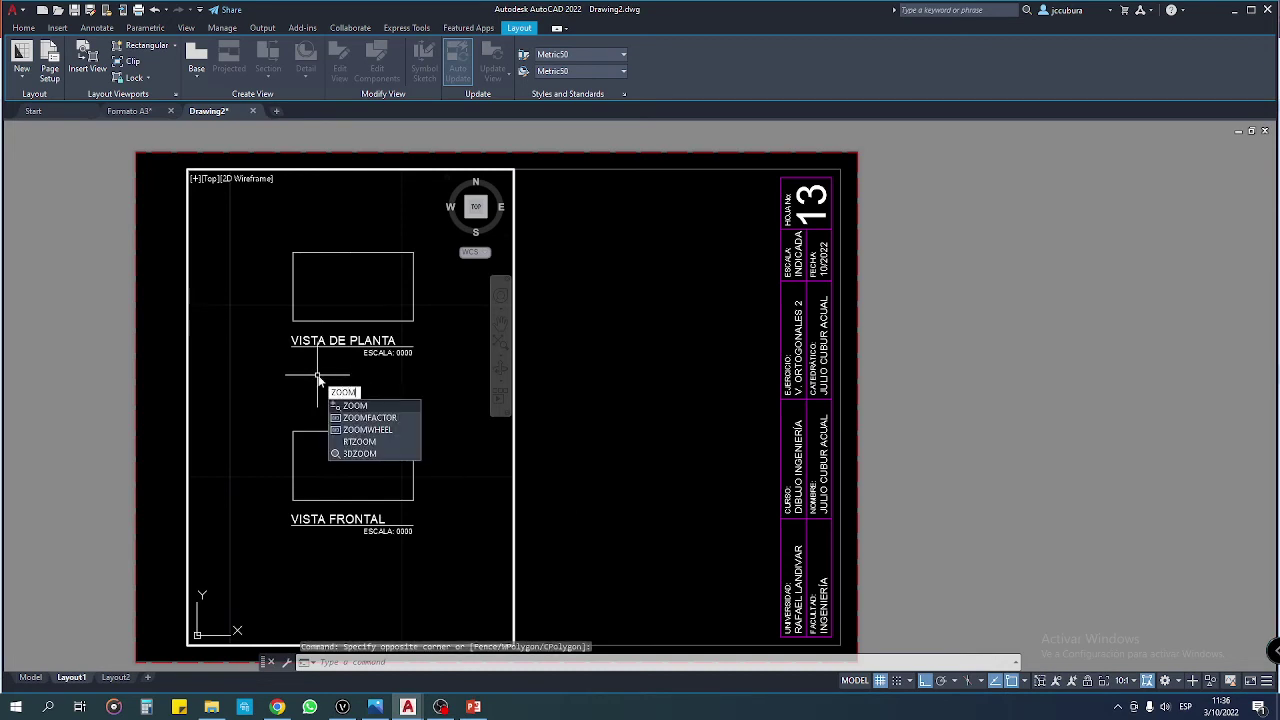
pyautogui.press('Return')
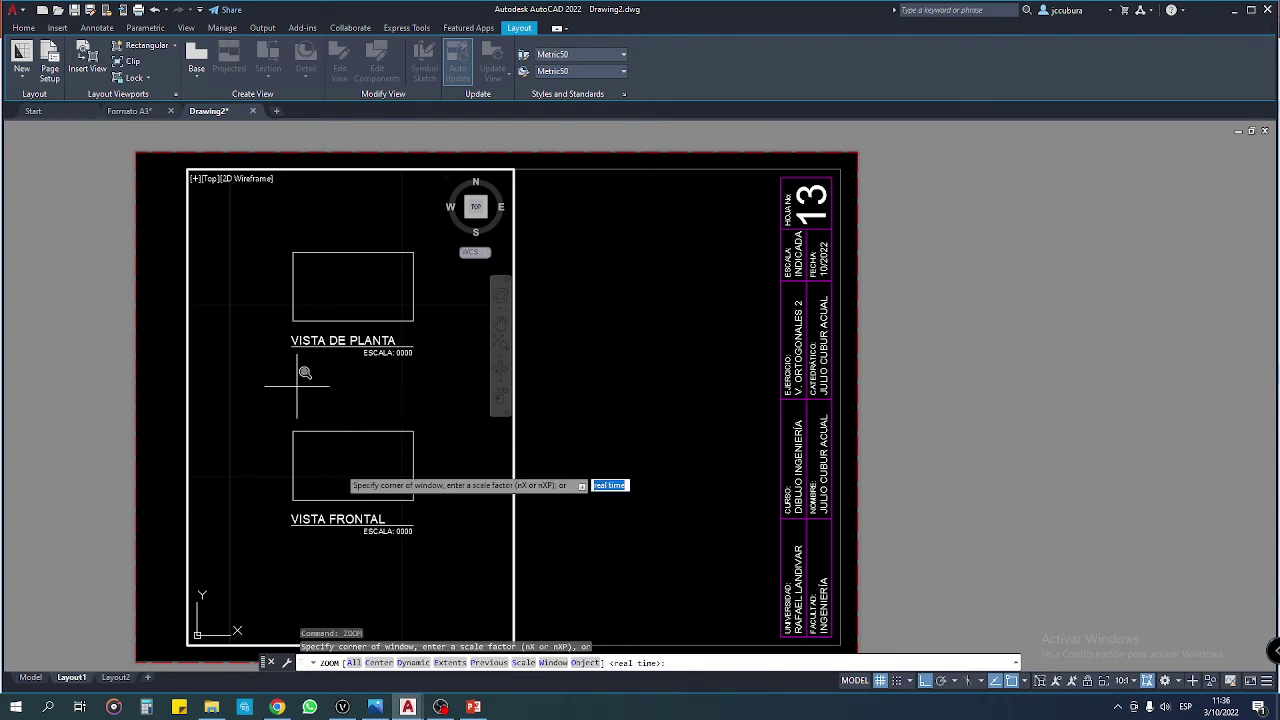
pyautogui.click(523, 662)
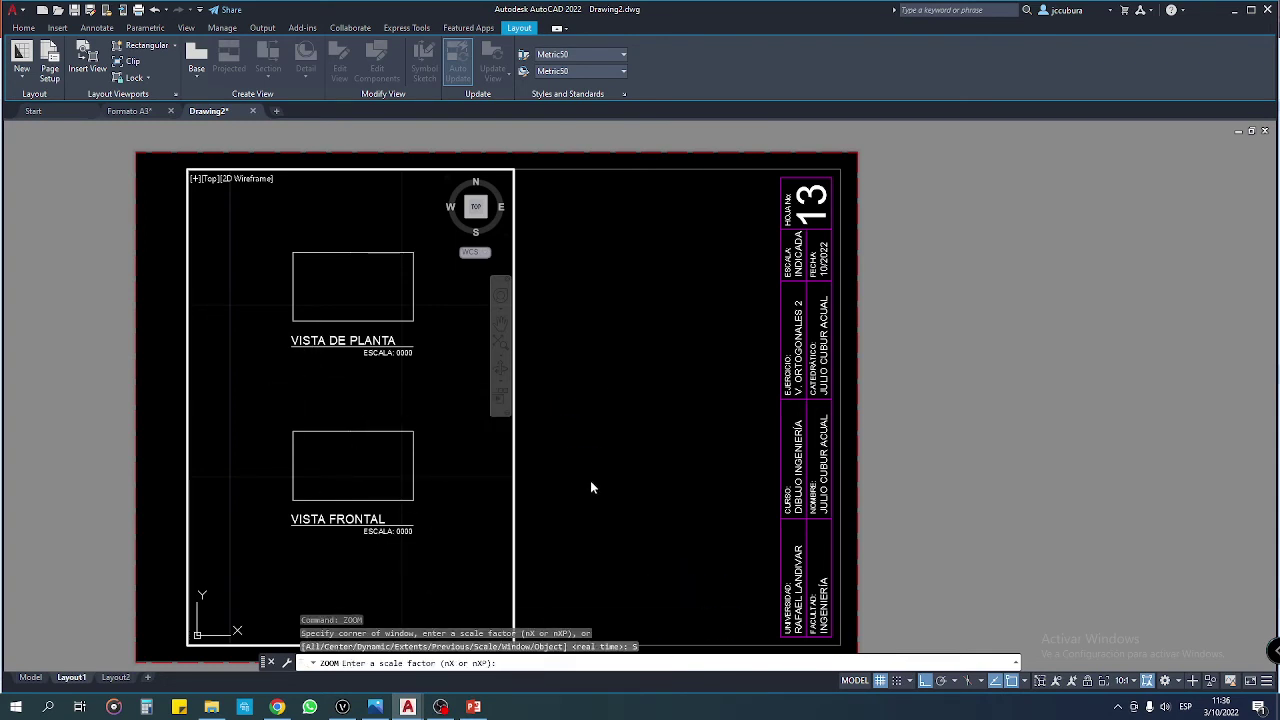
pyautogui.write('1000')
pyautogui.write('75x')
pyautogui.write('p')
pyautogui.press('Return')
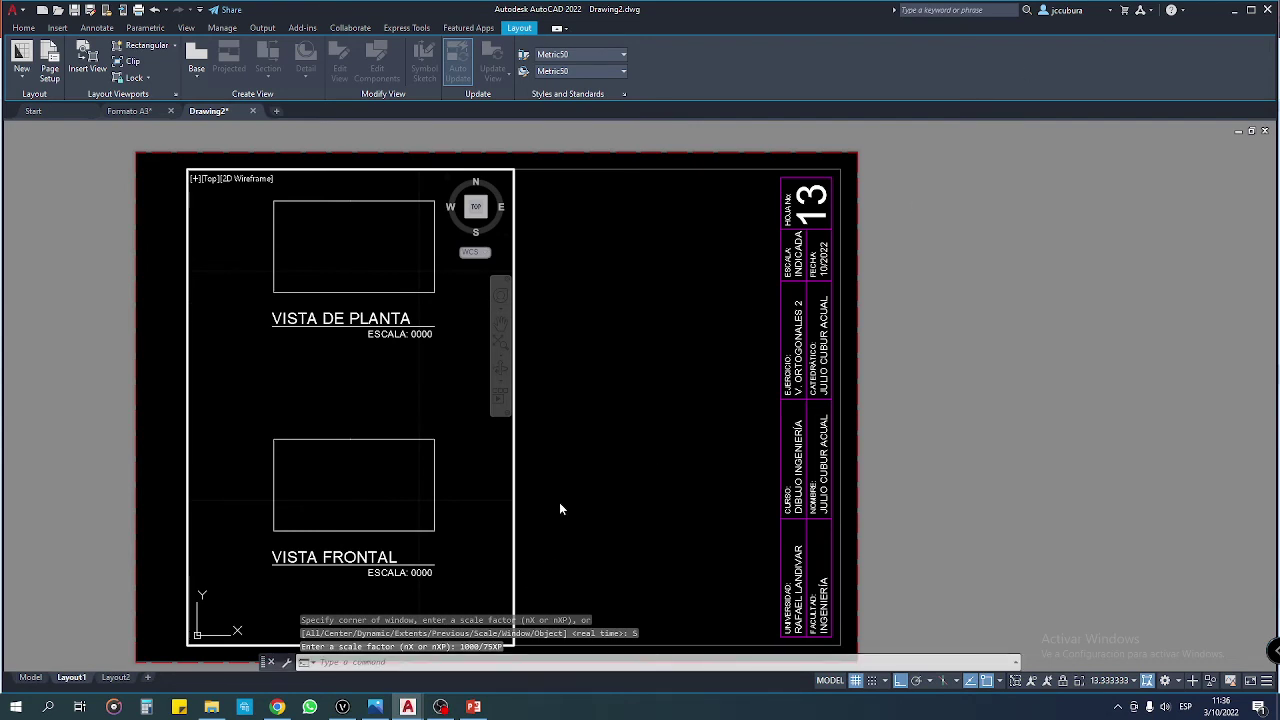
# Step: Return to paper space, cancel the pending command, and click around the layout and viewport
pyautogui.doubleClick(570, 500)
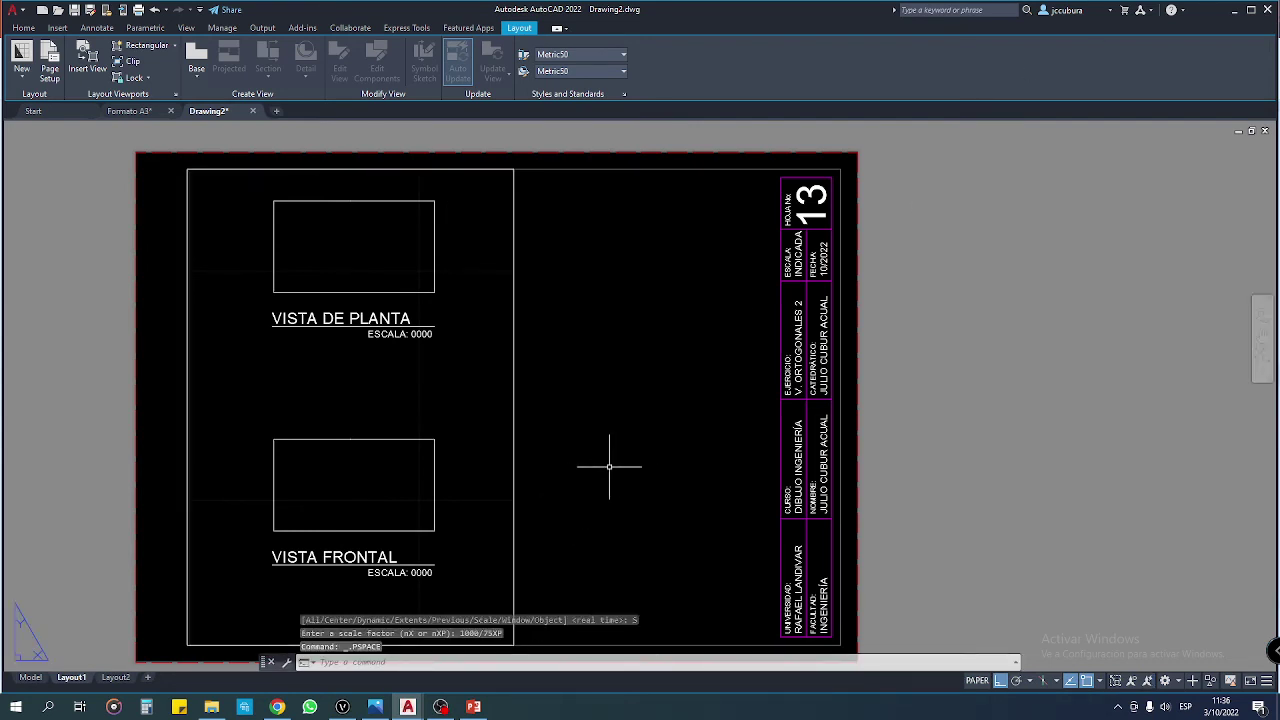
pyautogui.press('Escape')
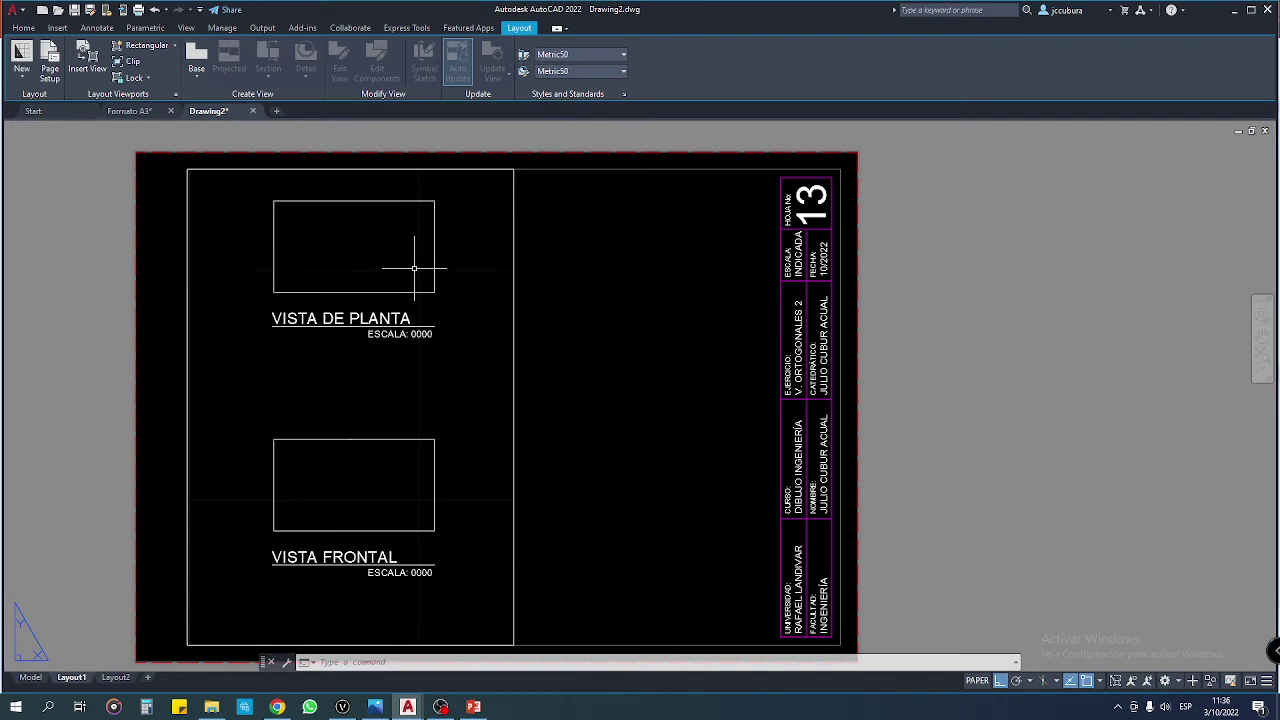
pyautogui.click(489, 437)
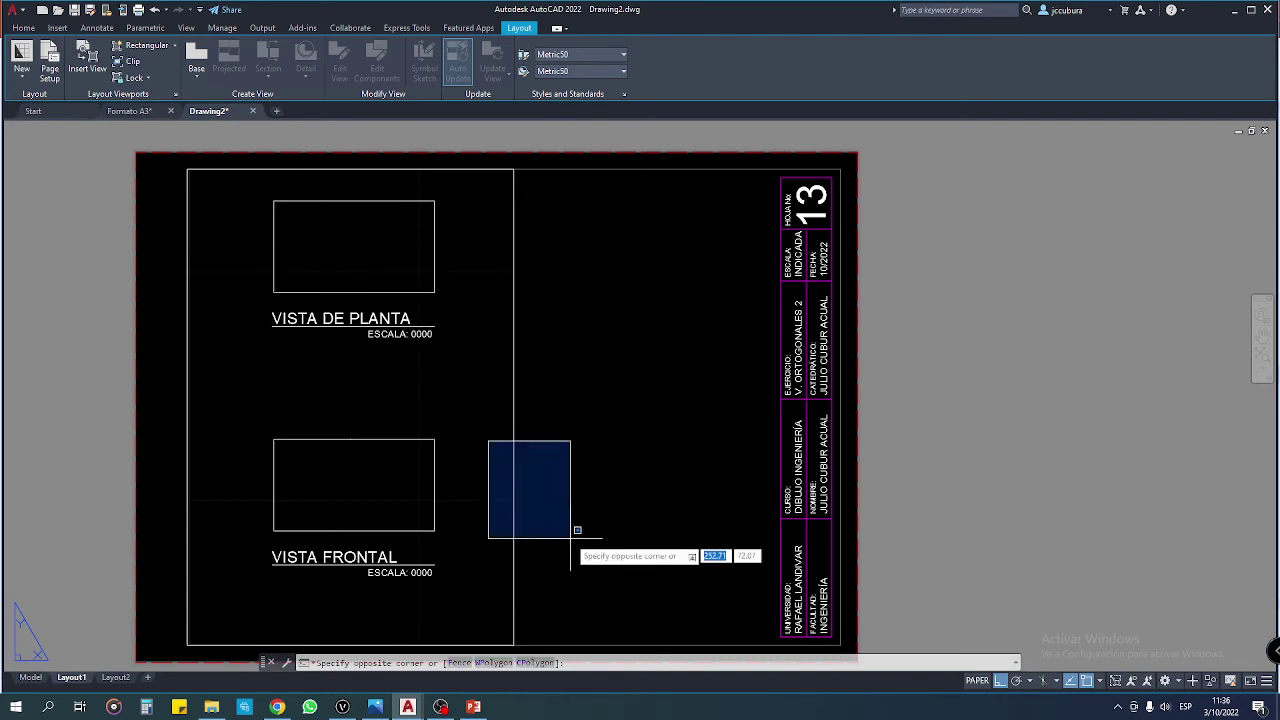
pyautogui.click(569, 531)
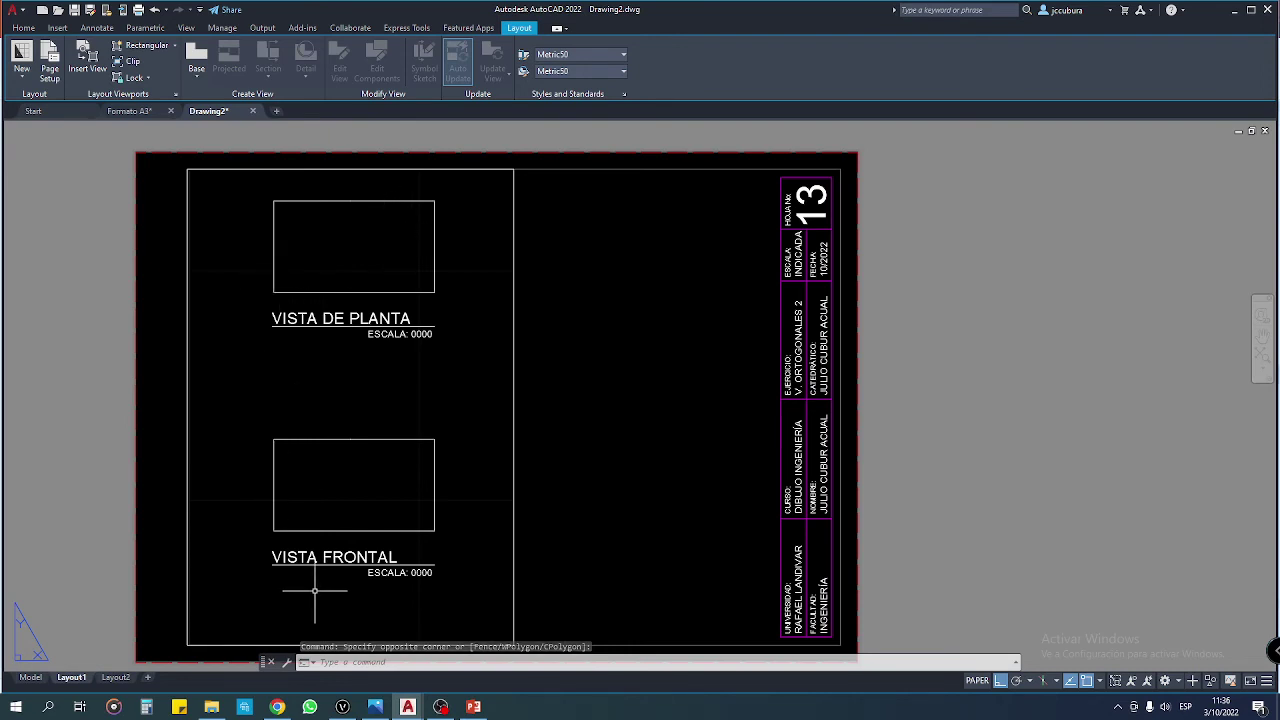
pyautogui.click(262, 585)
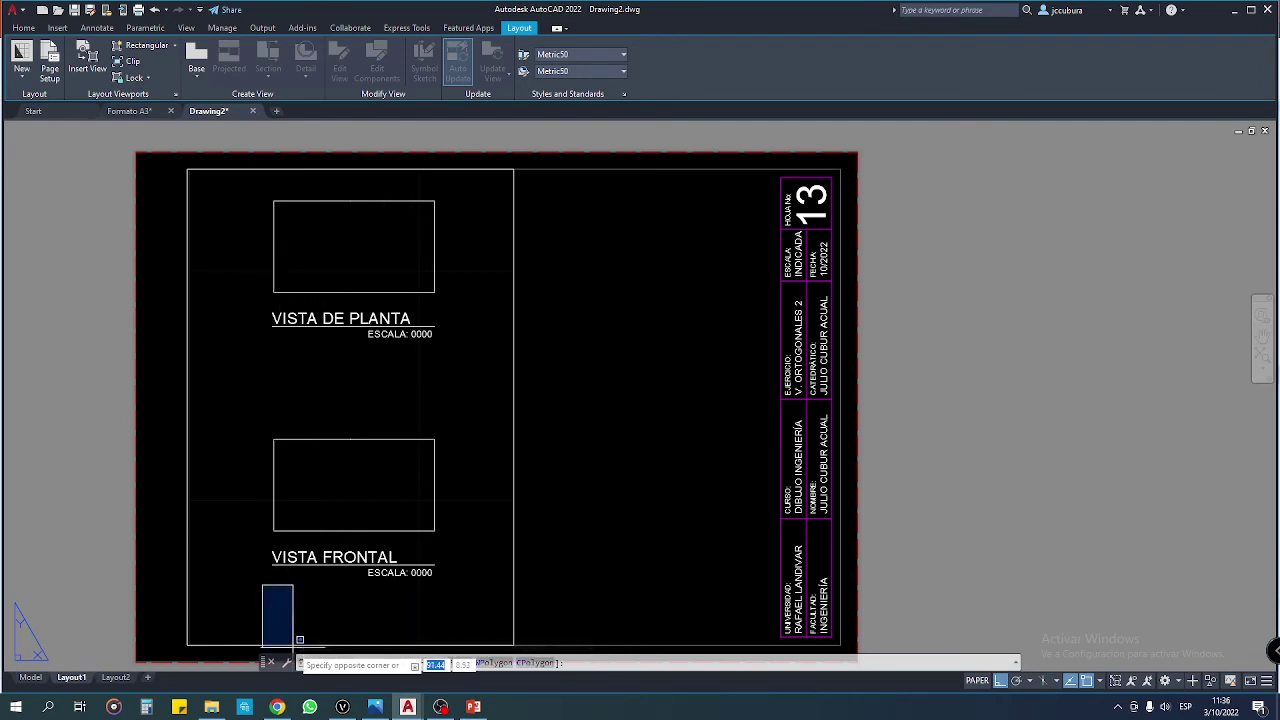
pyautogui.click(295, 637)
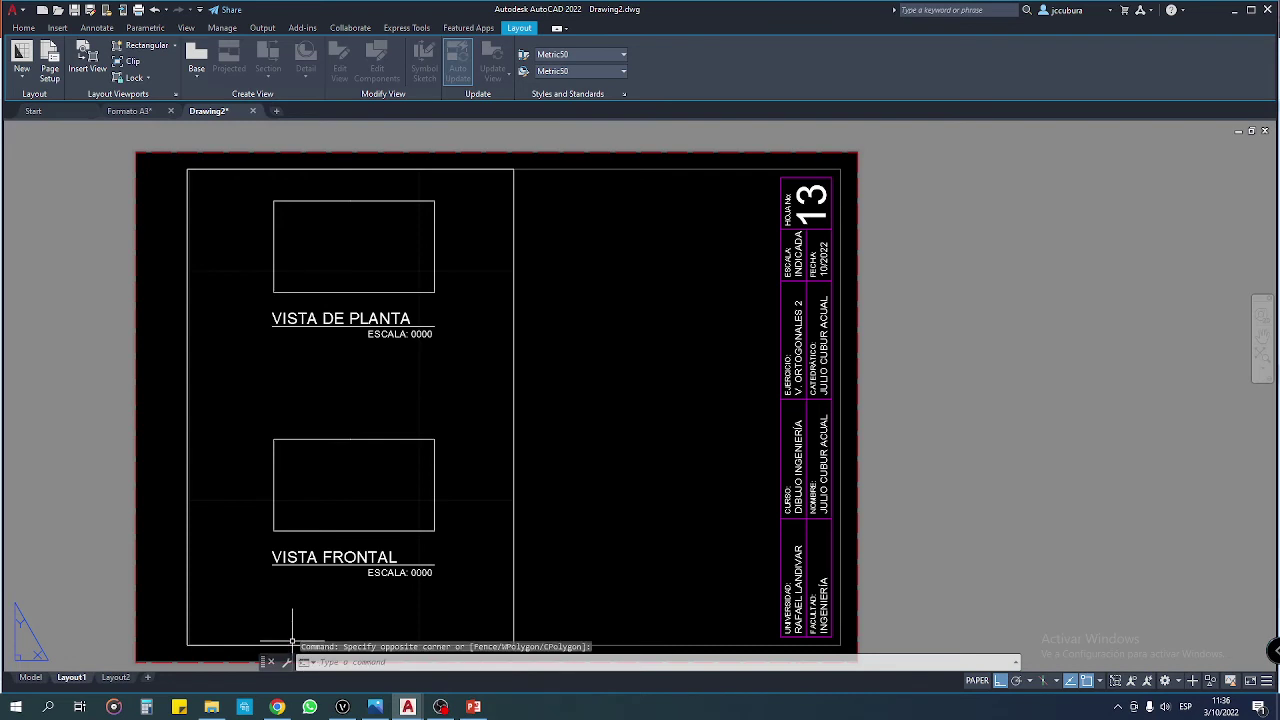
pyautogui.click(191, 205)
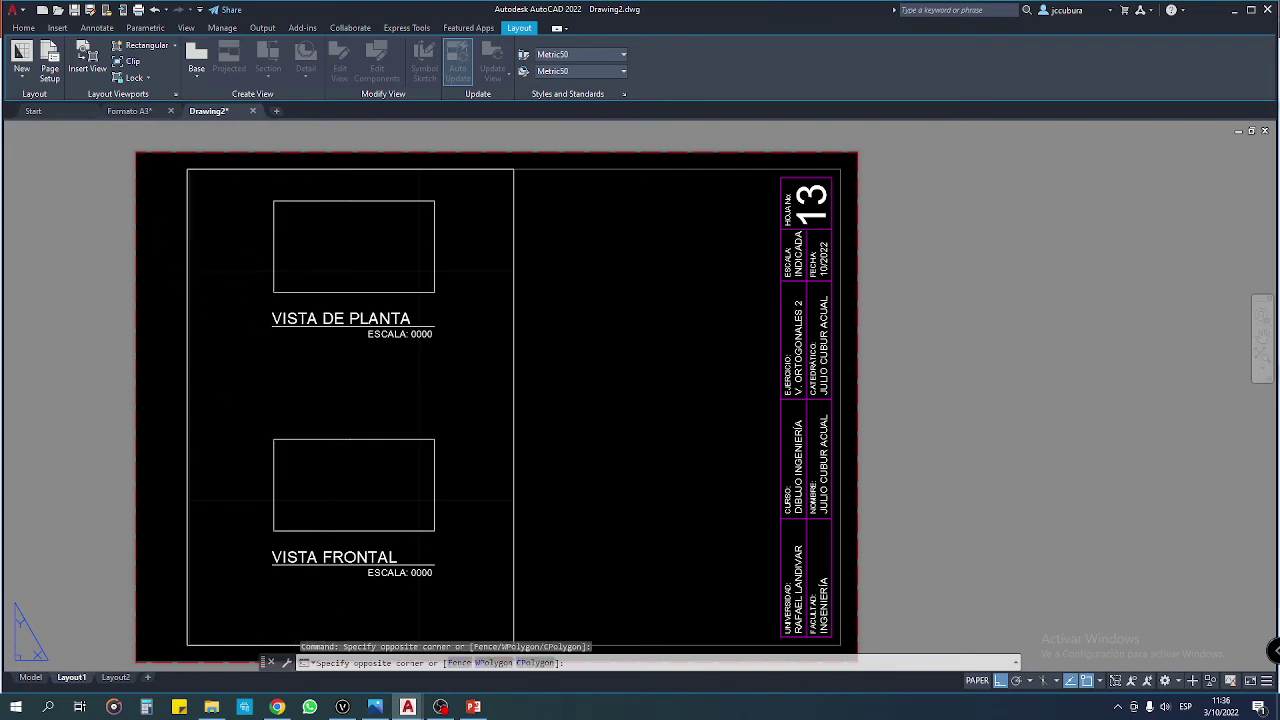
pyautogui.click(271, 257)
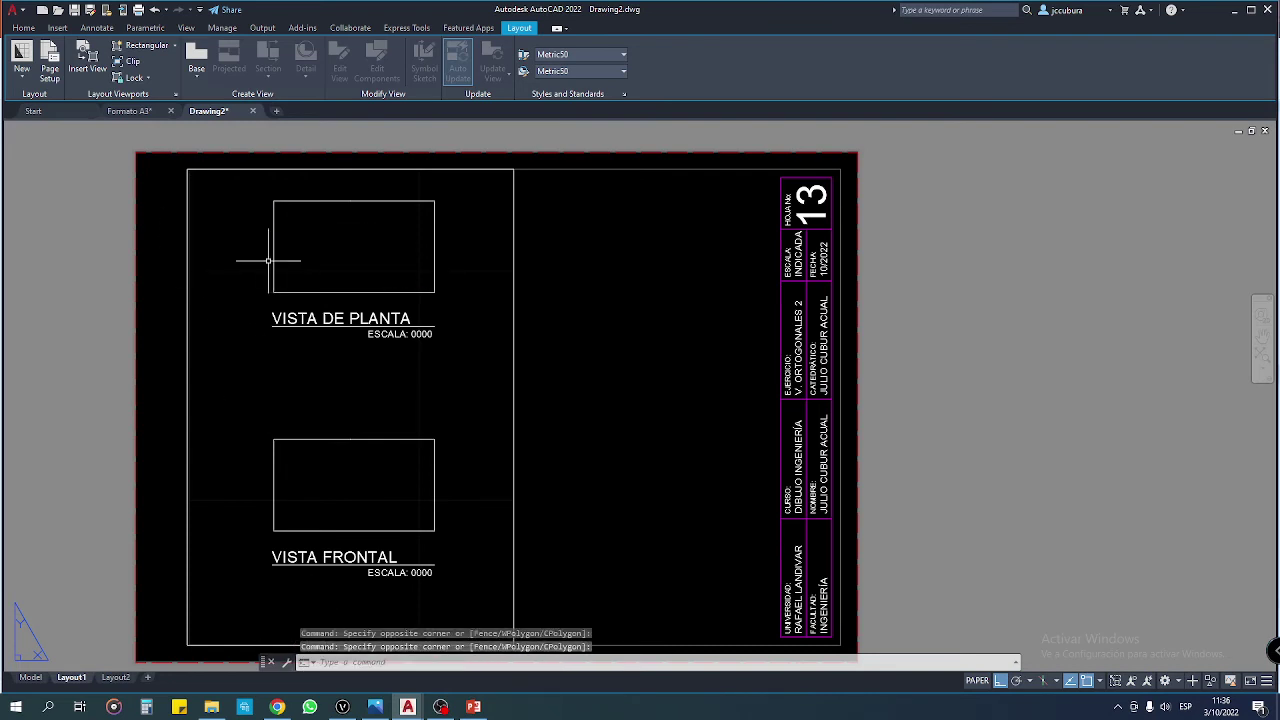
pyautogui.click(386, 387)
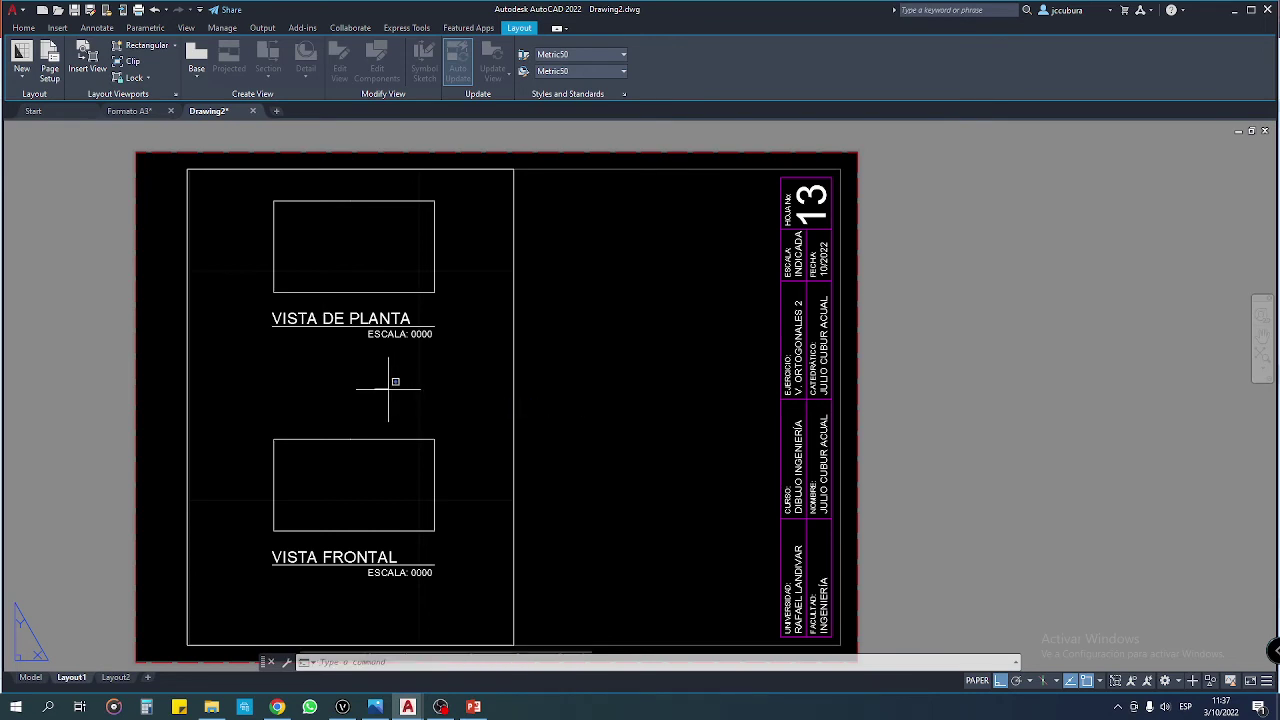
# Step: Zoom the left viewport to a 1000/65XP scale and go back to paper space
pyautogui.doubleClick(386, 388)
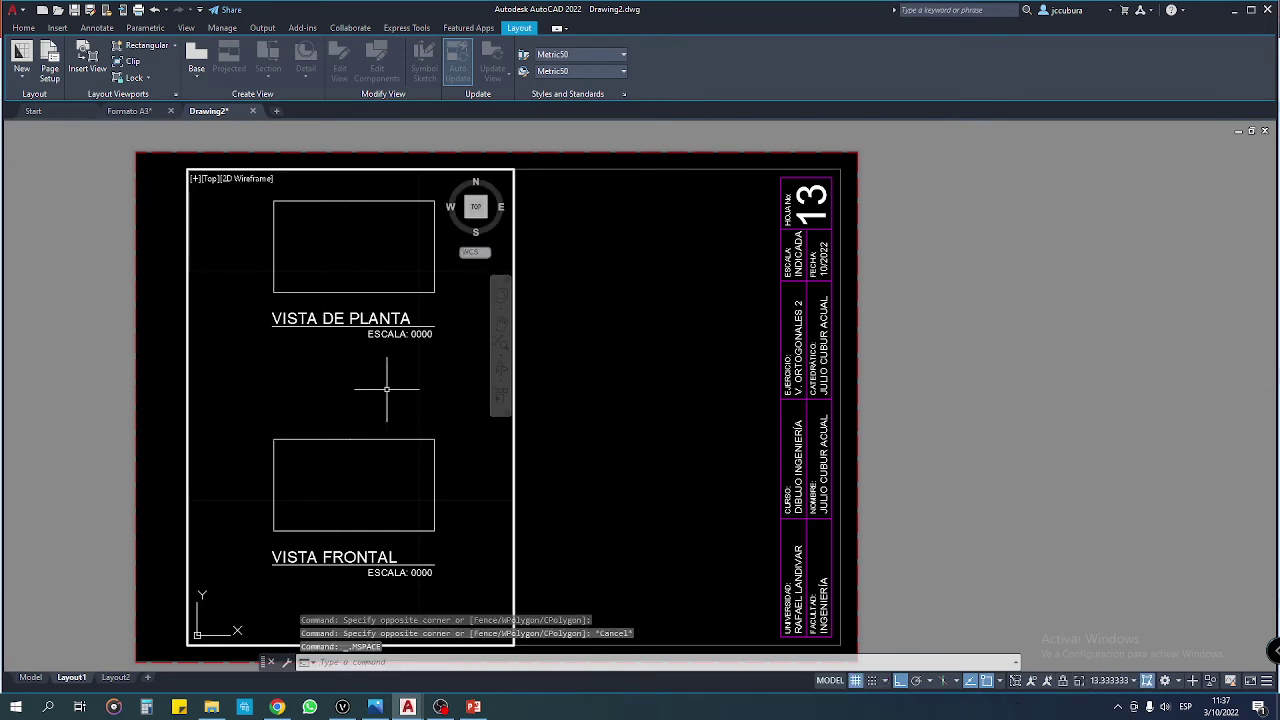
pyautogui.write('ZOOM')
pyautogui.press('Return')
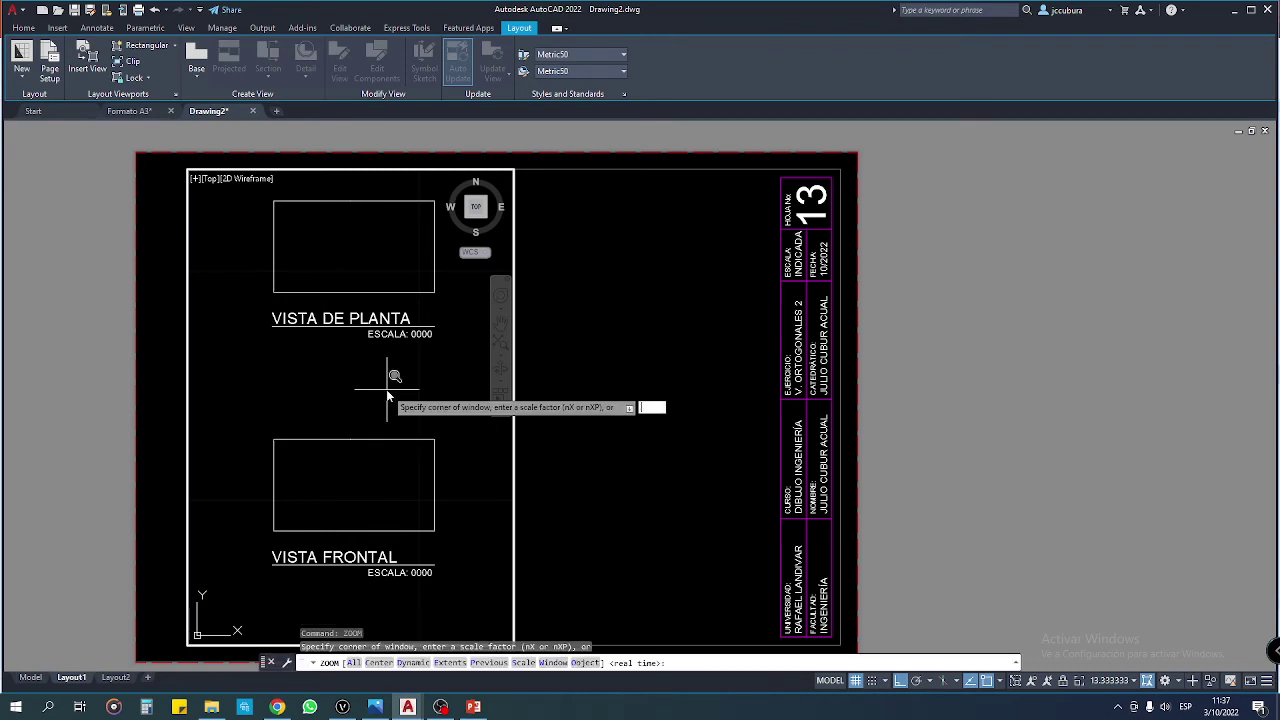
pyautogui.press('Return')
pyautogui.write('1000/')
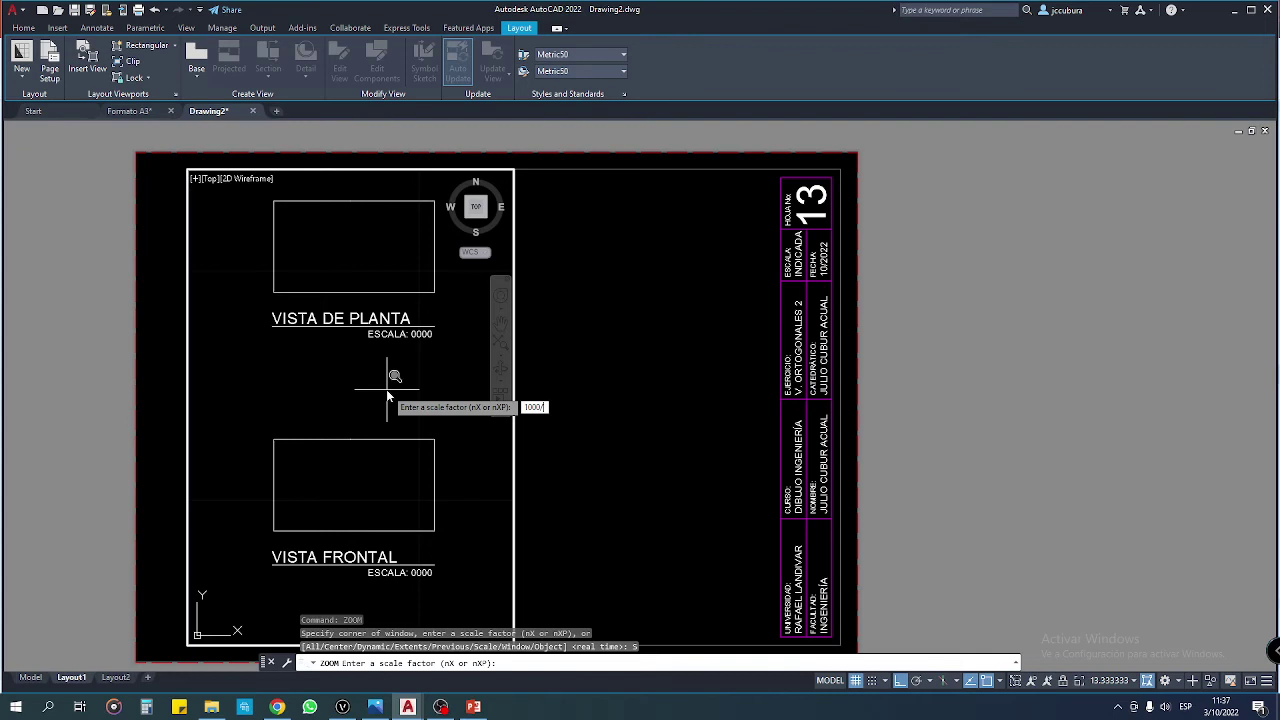
pyautogui.write('65')
pyautogui.write('XP')
pyautogui.press('Return')
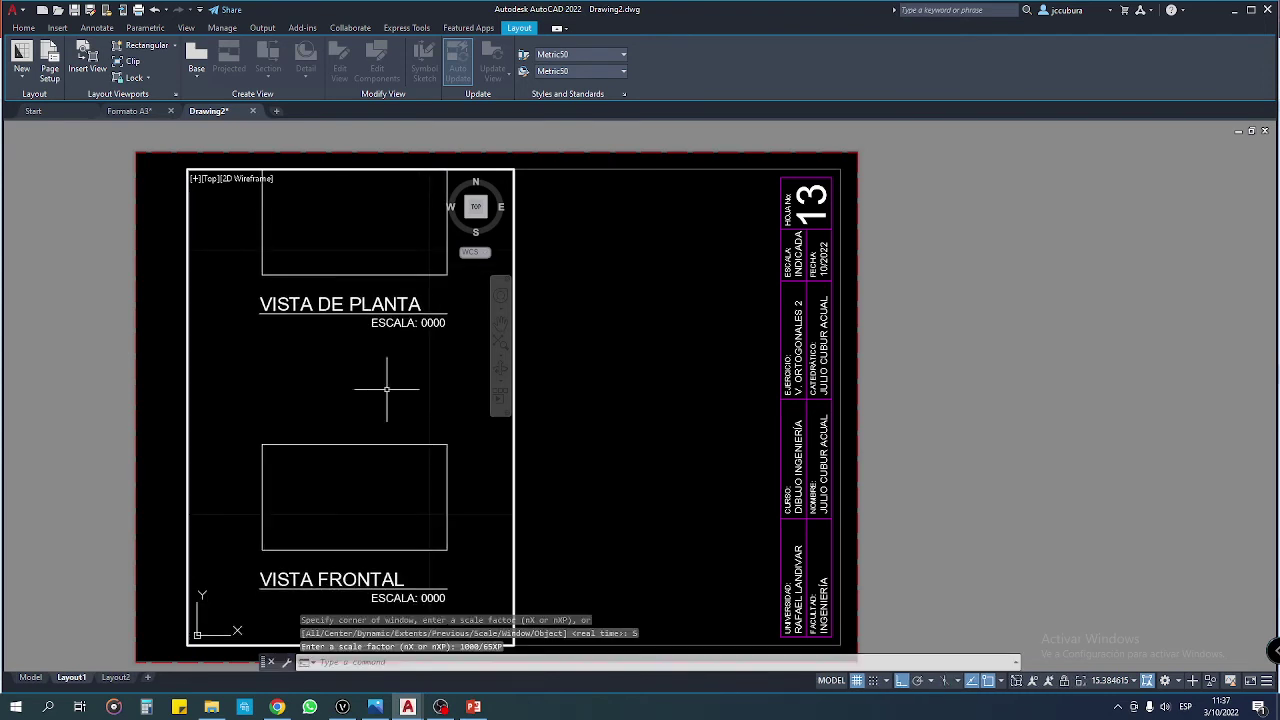
pyautogui.doubleClick(631, 321)
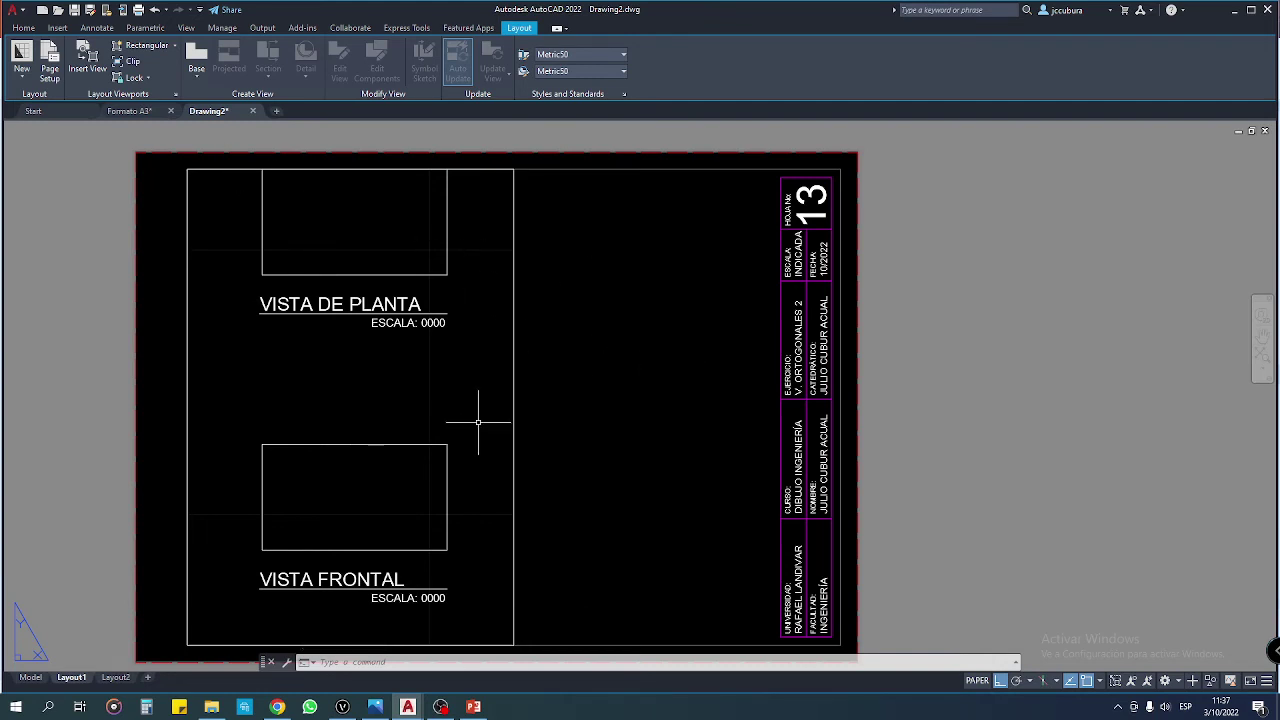
# Step: Pan the views down inside the viewport, undo the pan, and return to paper space
pyautogui.doubleClick(405, 381)
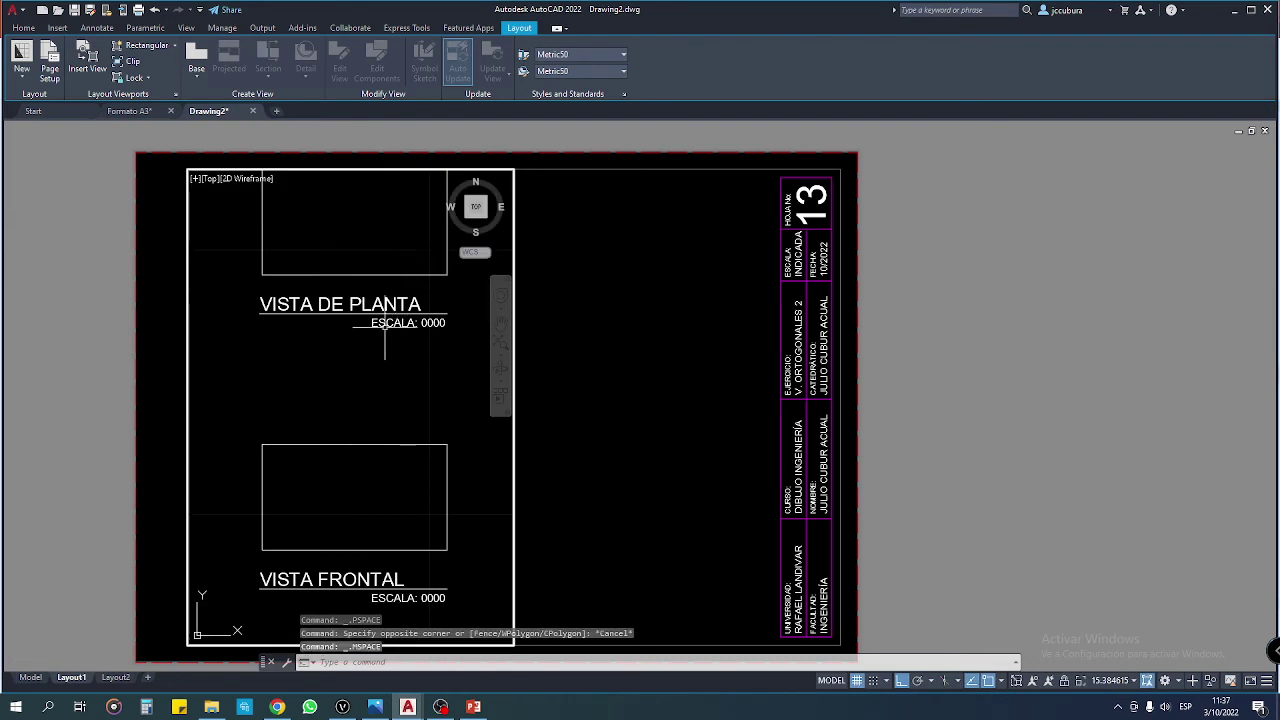
pyautogui.moveTo(370, 252); pyautogui.dragTo(372, 283, button='middle')
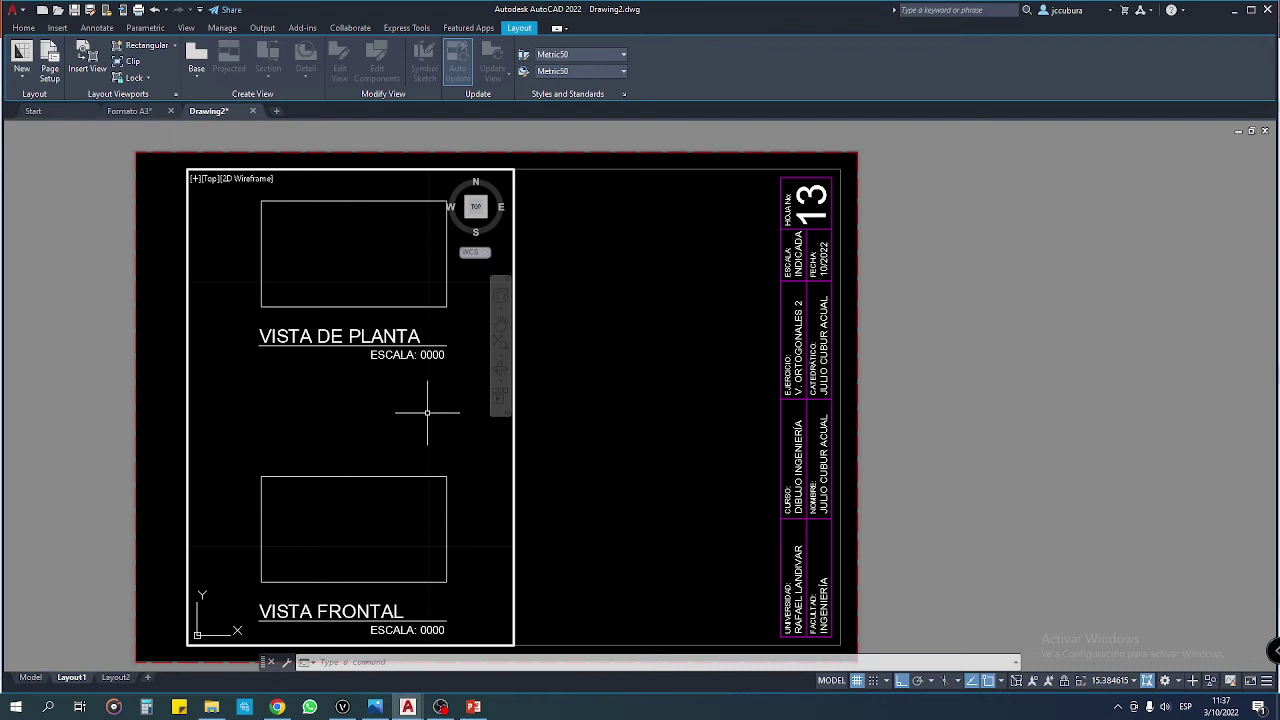
pyautogui.scroll(-2, 427, 412)
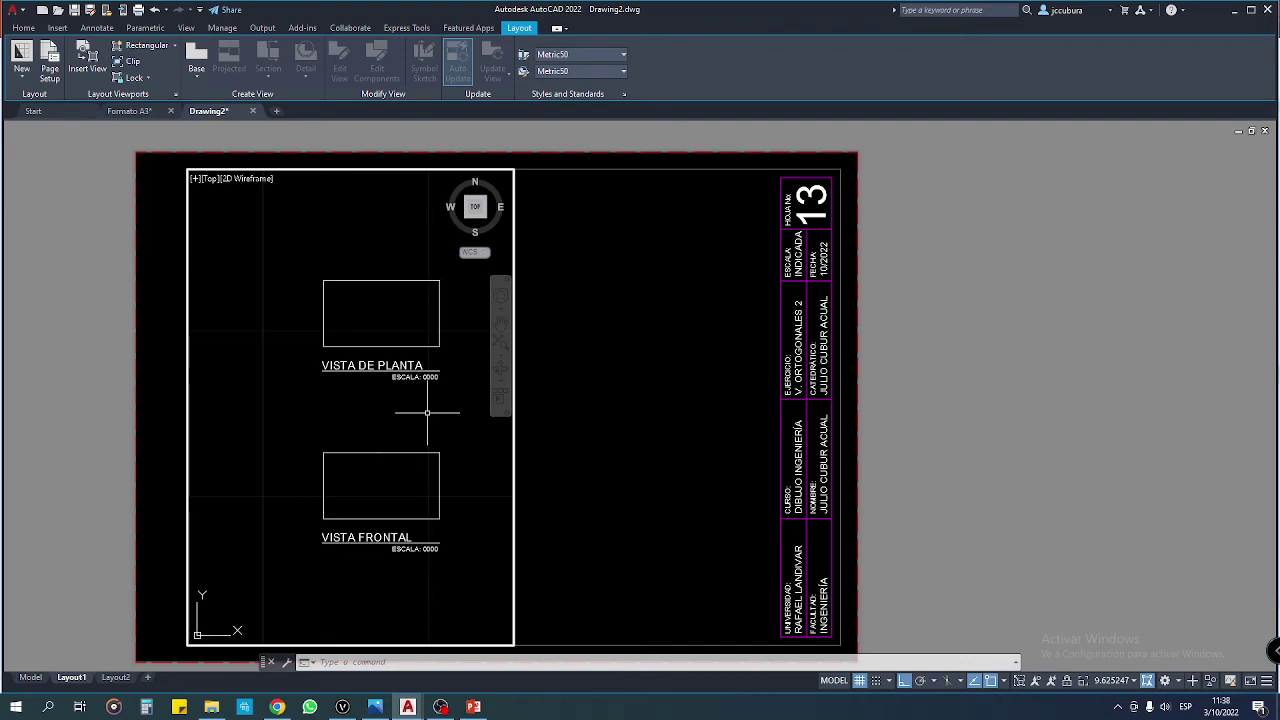
pyautogui.hotkey('ctrl', 'z')
pyautogui.doubleClick(612, 419)
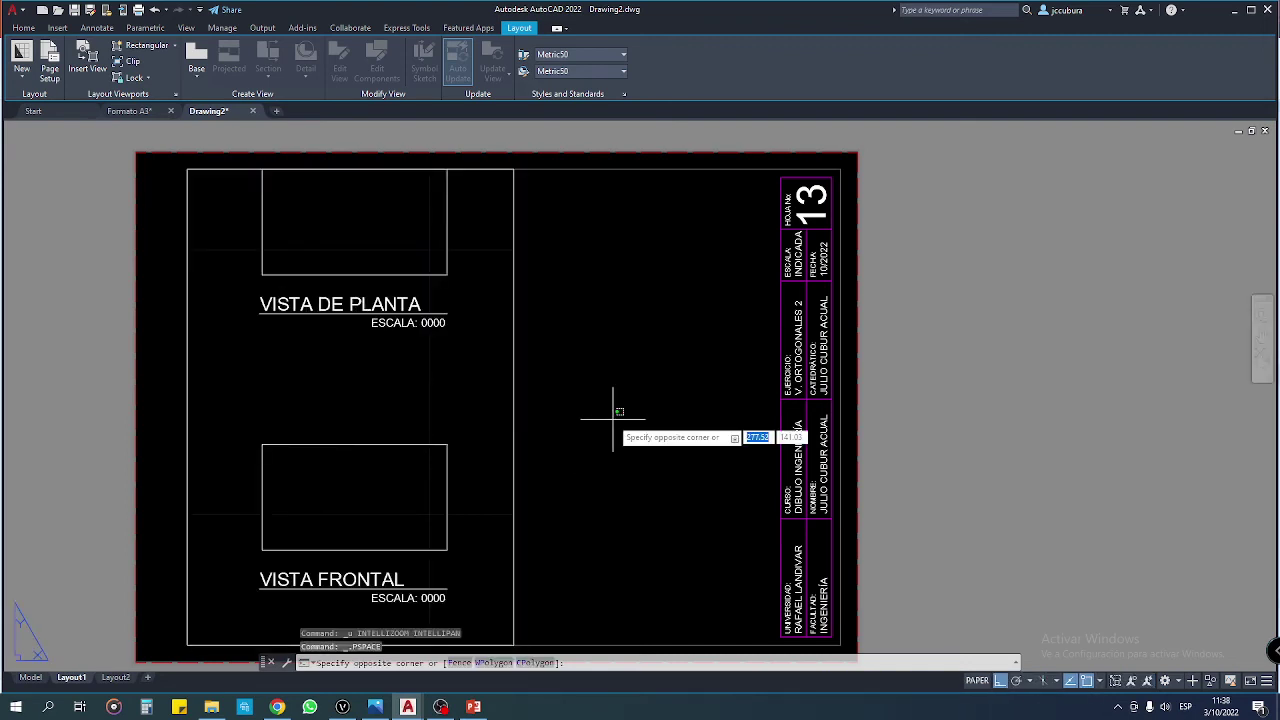
pyautogui.press('Escape')
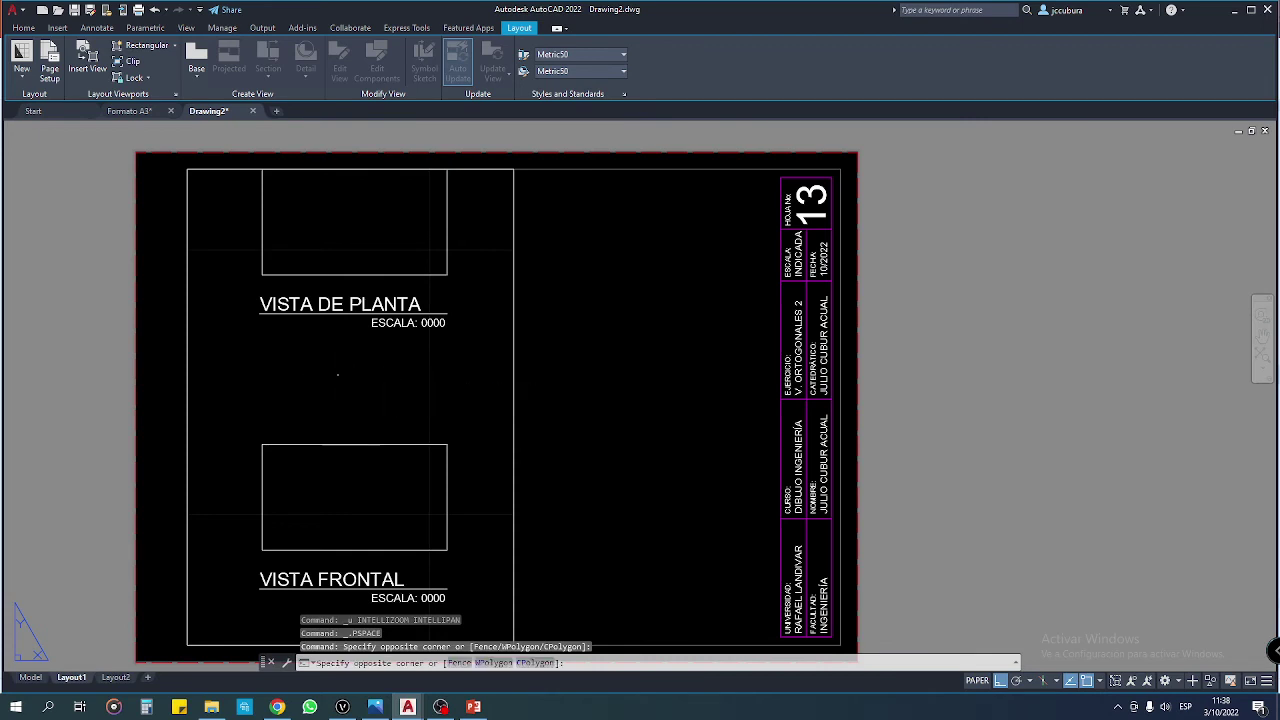
pyautogui.doubleClick(339, 378)
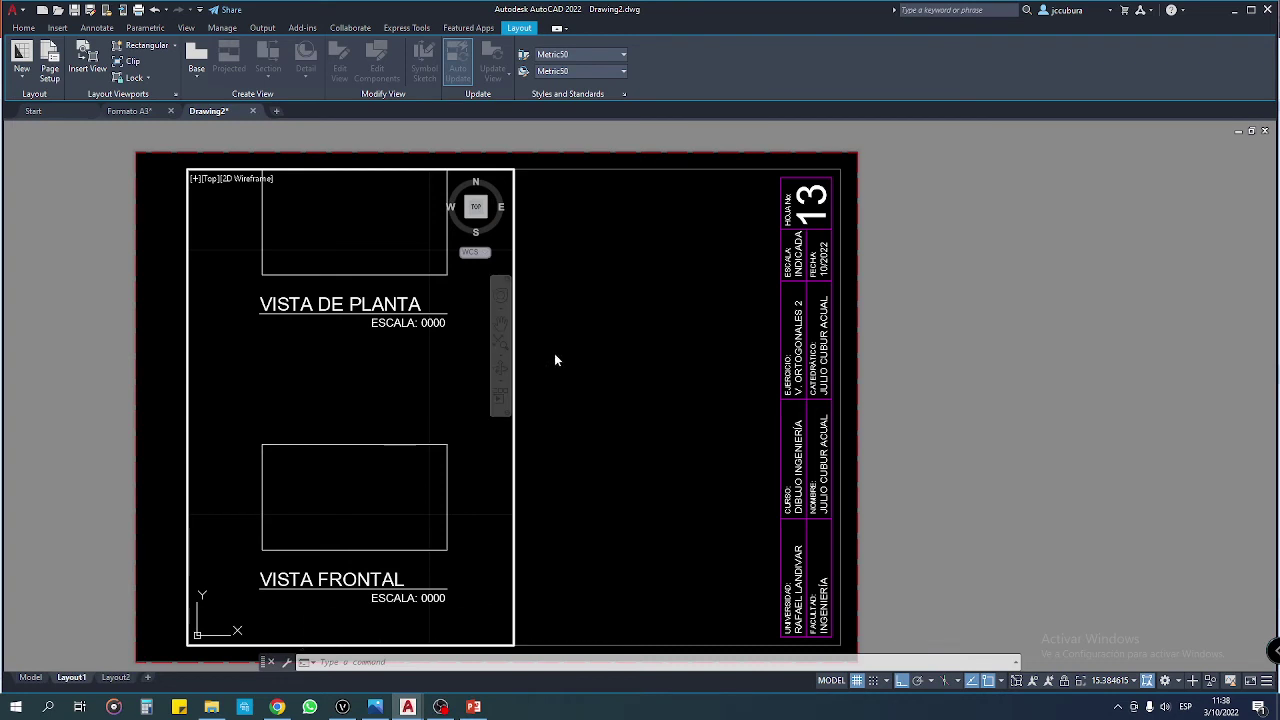
pyautogui.doubleClick(555, 356)
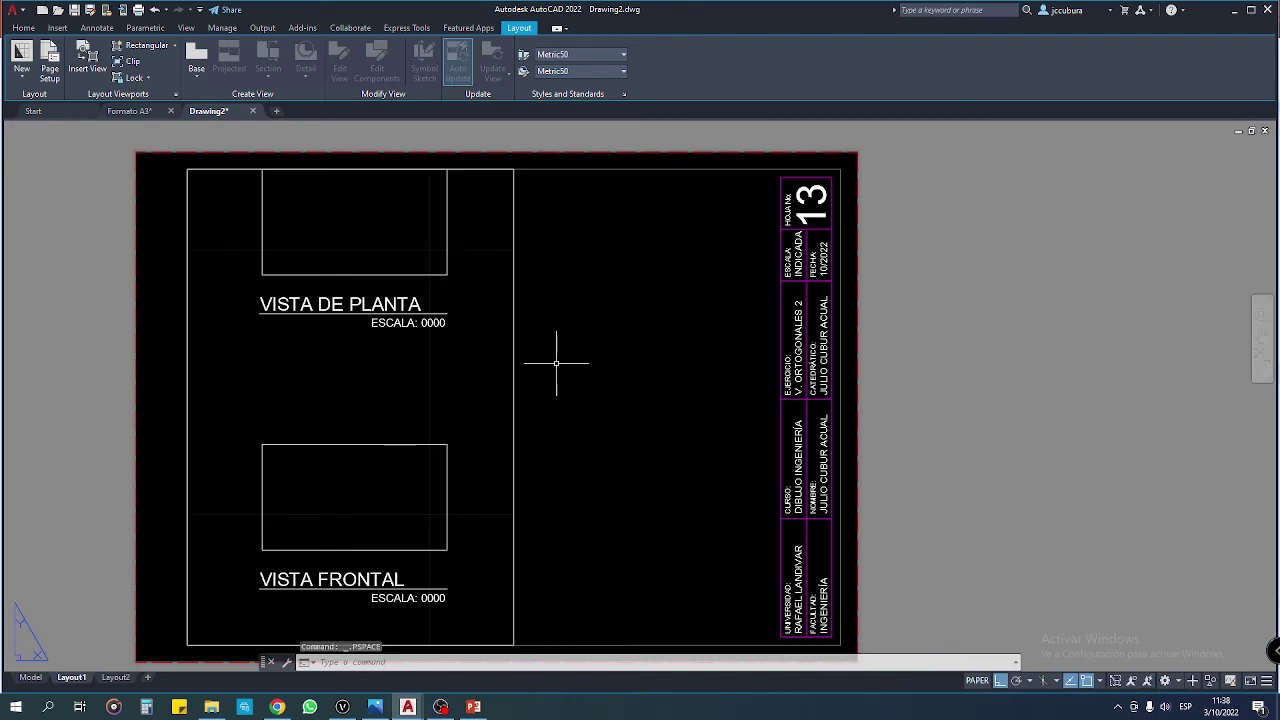
pyautogui.click(550, 372)
pyautogui.scroll(-1, 562, 366)
pyautogui.scroll(-1, 562, 366)
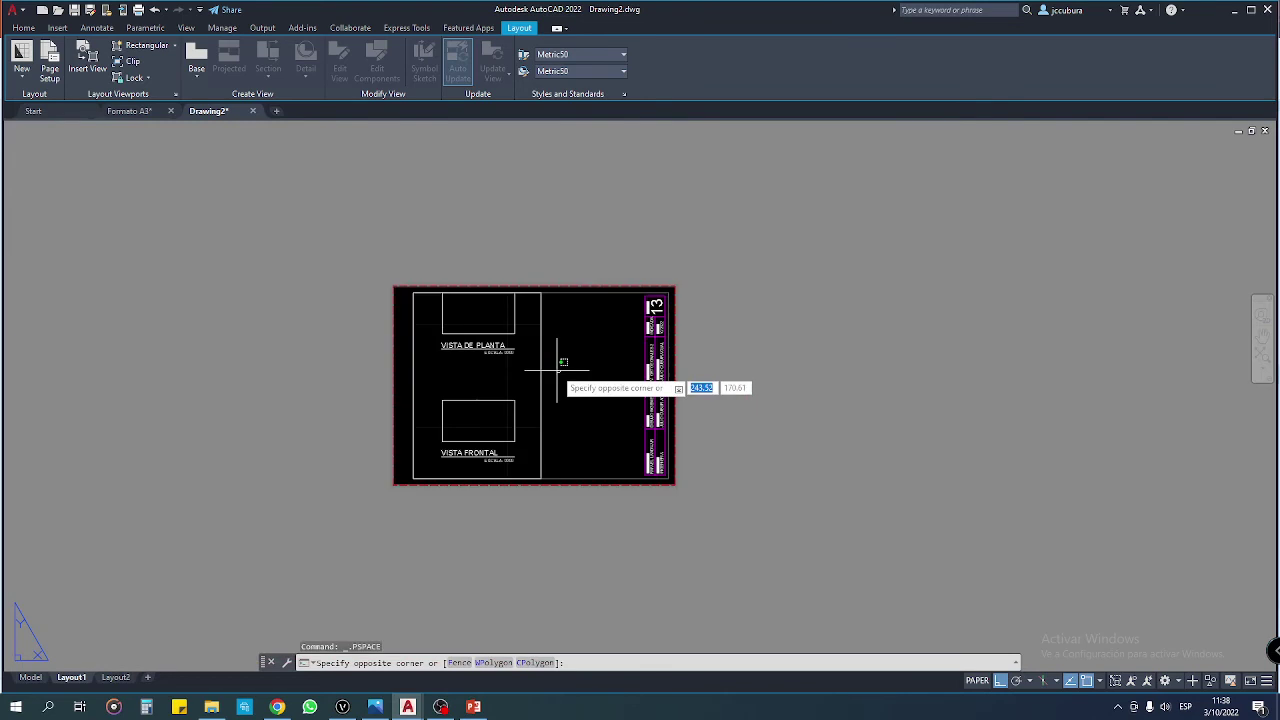
pyautogui.scroll(2, 558, 366)
# Step: Raise the viewport's bottom edge with its bottom-right corner grip
pyautogui.moveTo(589, 380); pyautogui.dragTo(592, 341, button='middle')
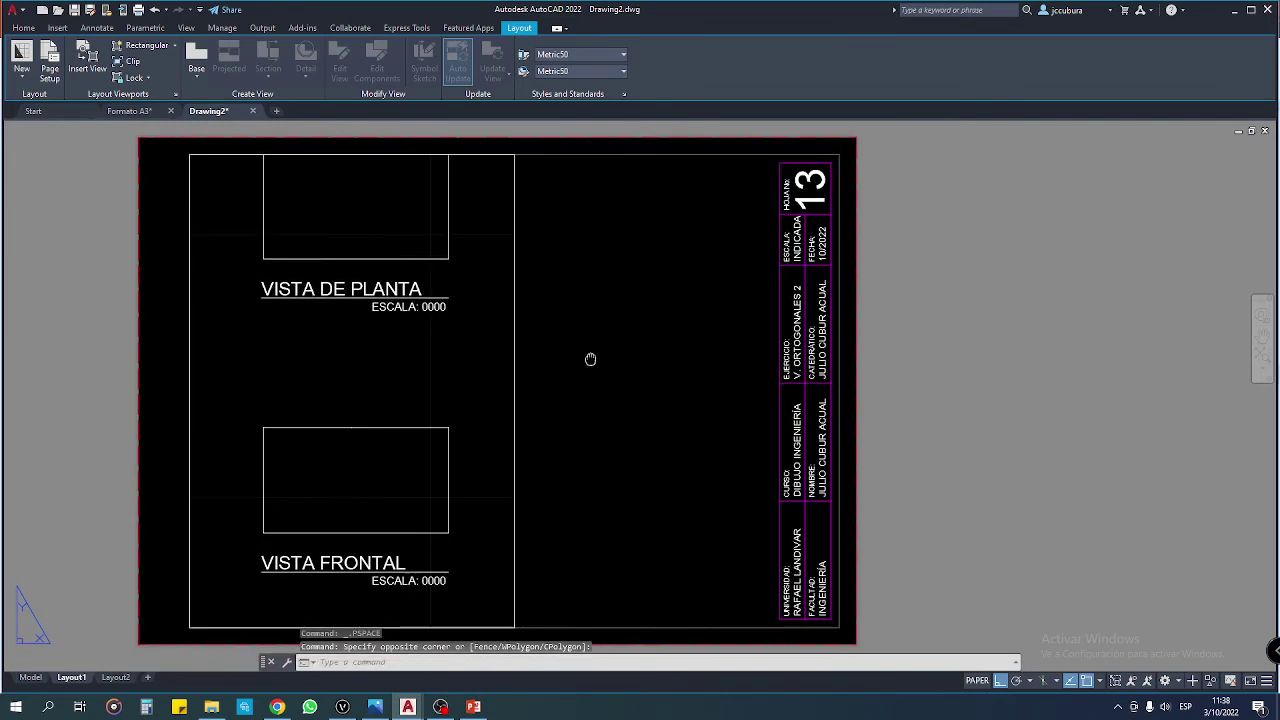
pyautogui.click(516, 405)
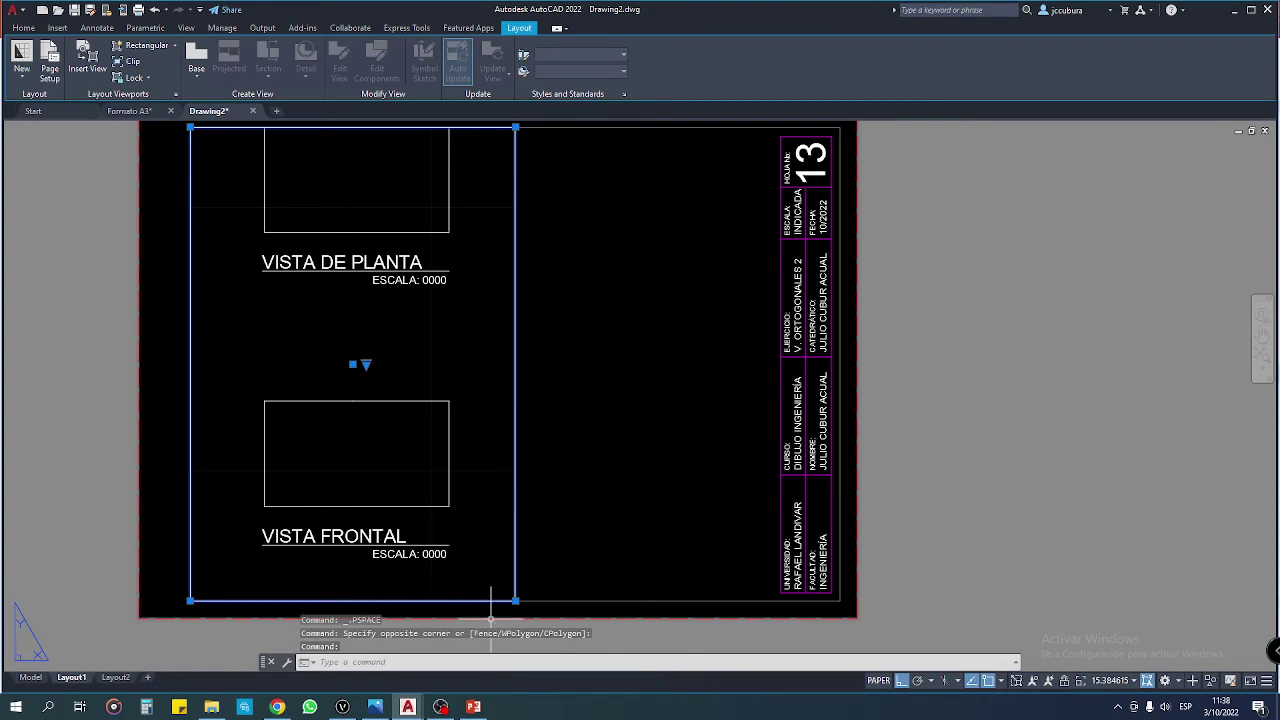
pyautogui.click(515, 600)
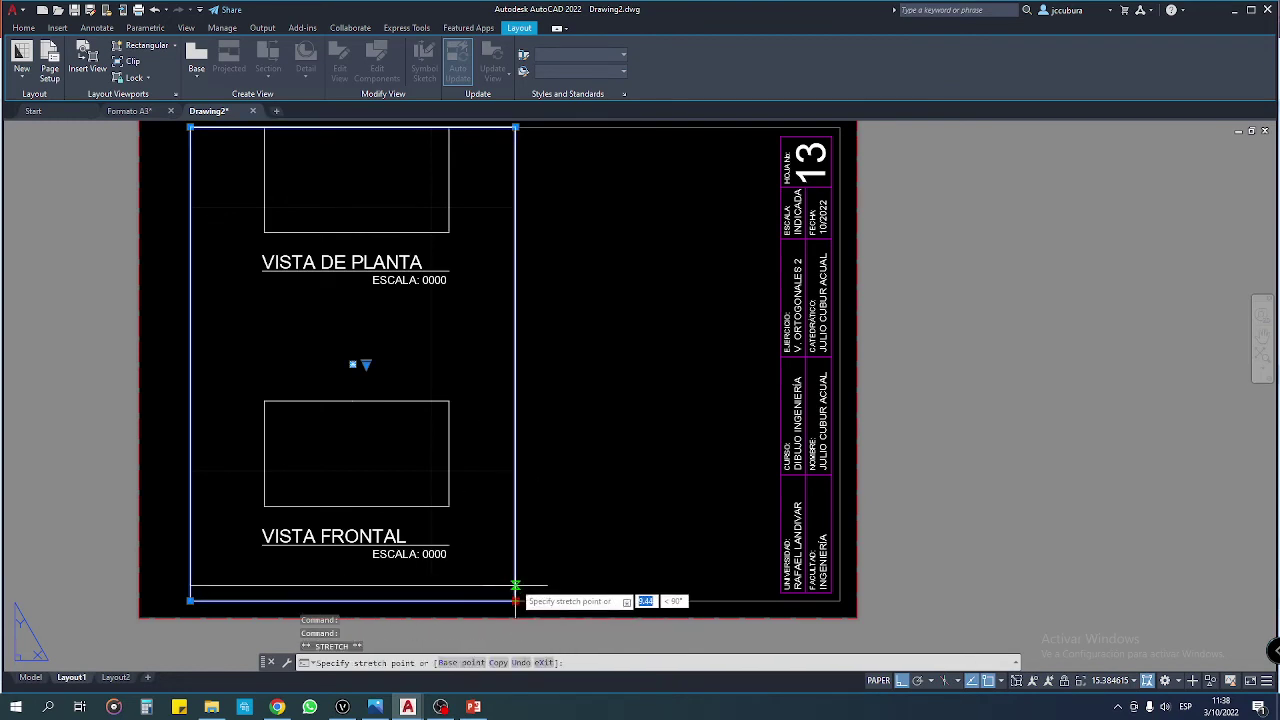
pyautogui.click(515, 569)
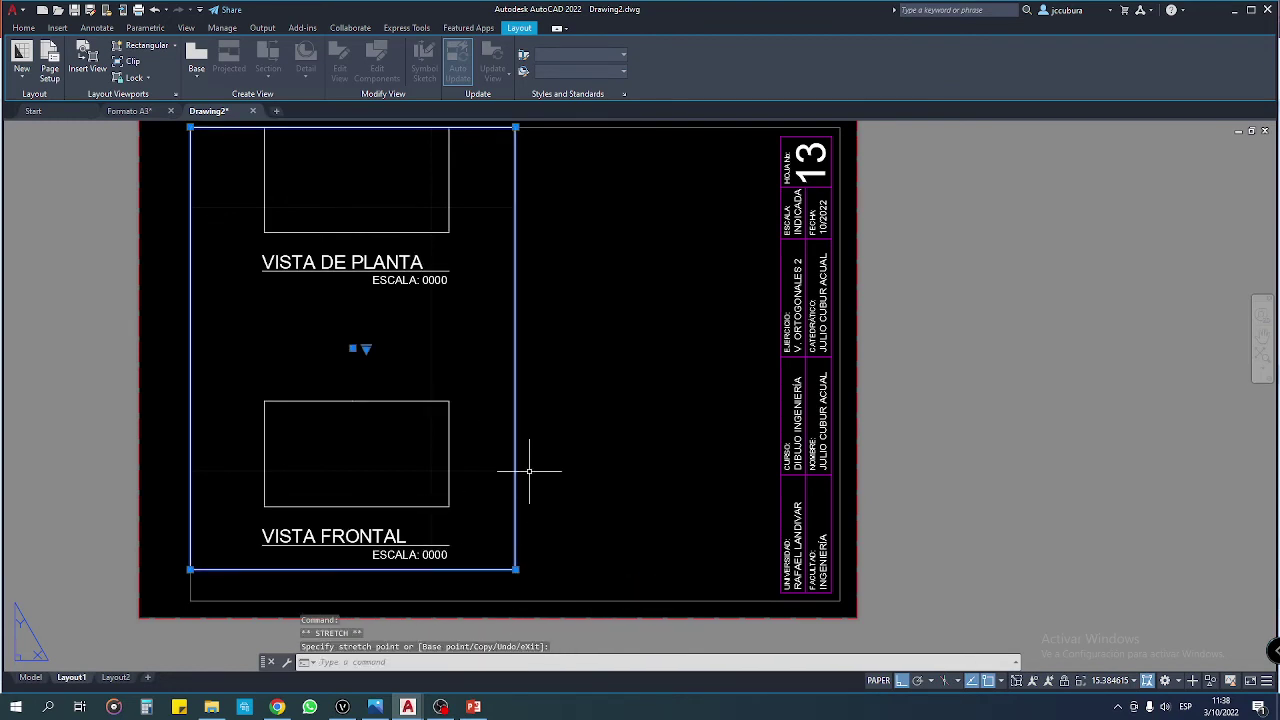
# Step: Stretch the viewport's top edge up just past the sheet border
pyautogui.moveTo(529, 470); pyautogui.dragTo(550, 692, button='middle')
pyautogui.click(536, 349)
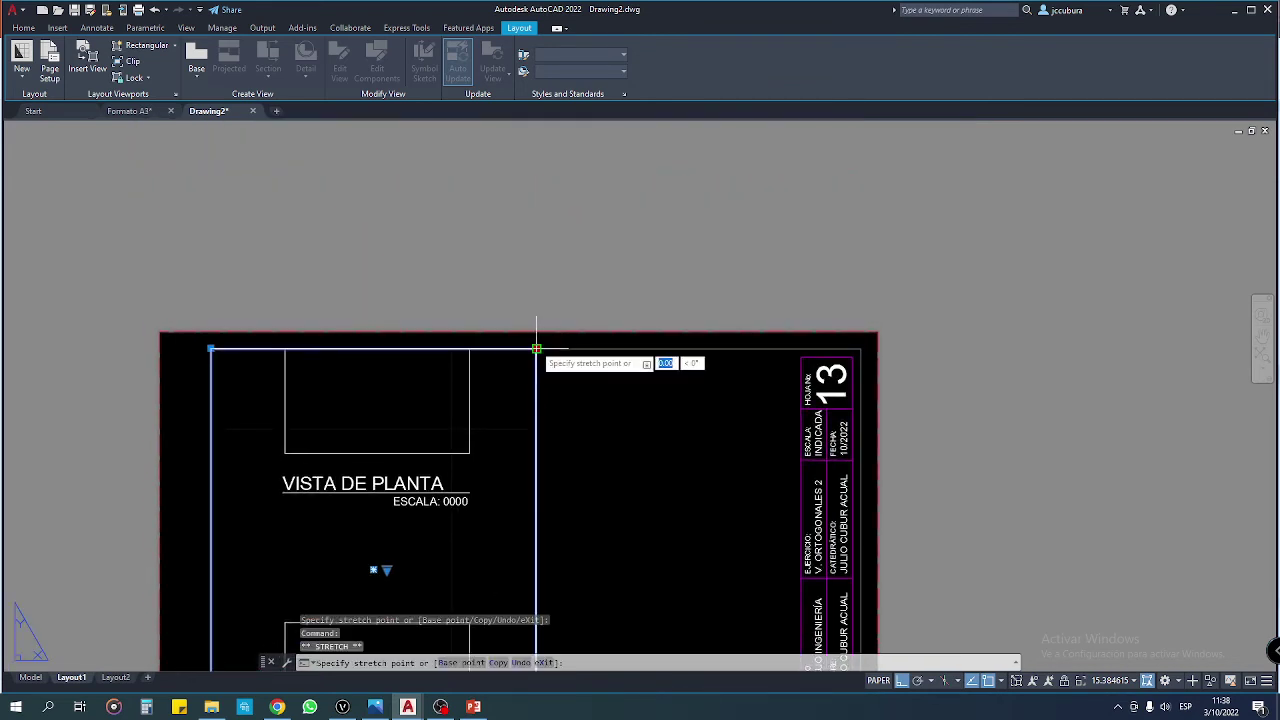
pyautogui.click(536, 322)
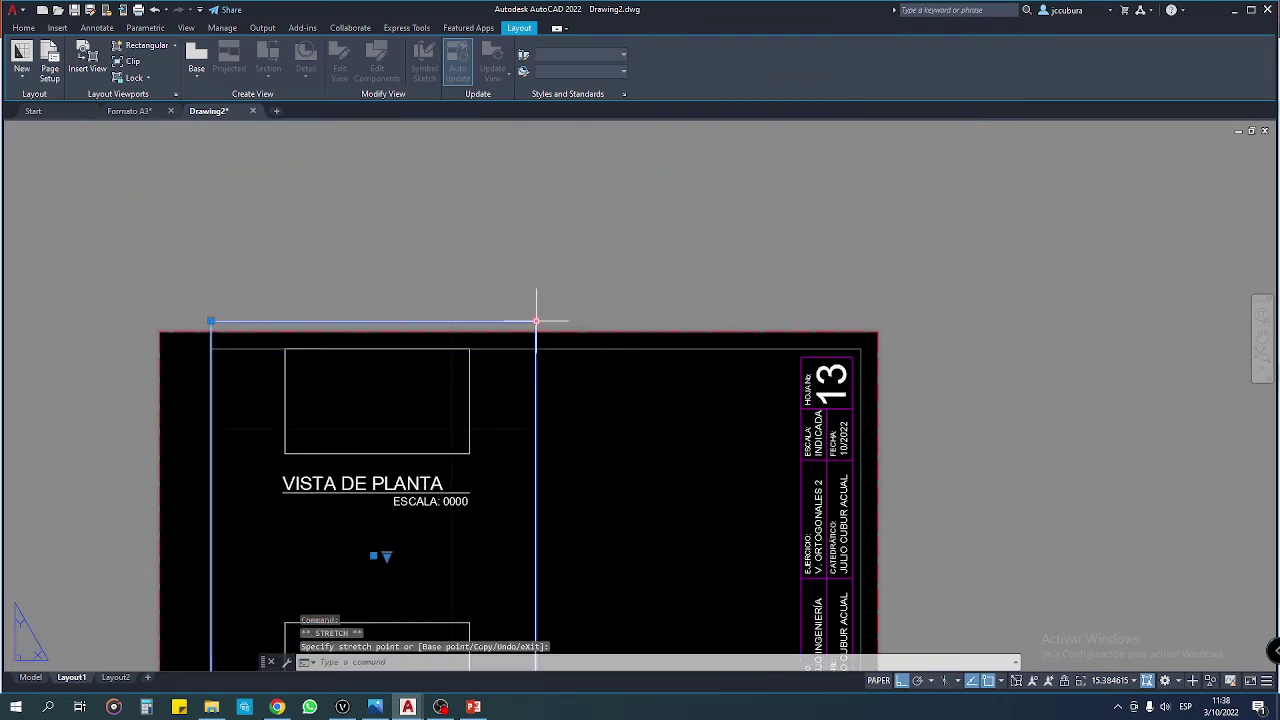
pyautogui.click(591, 398)
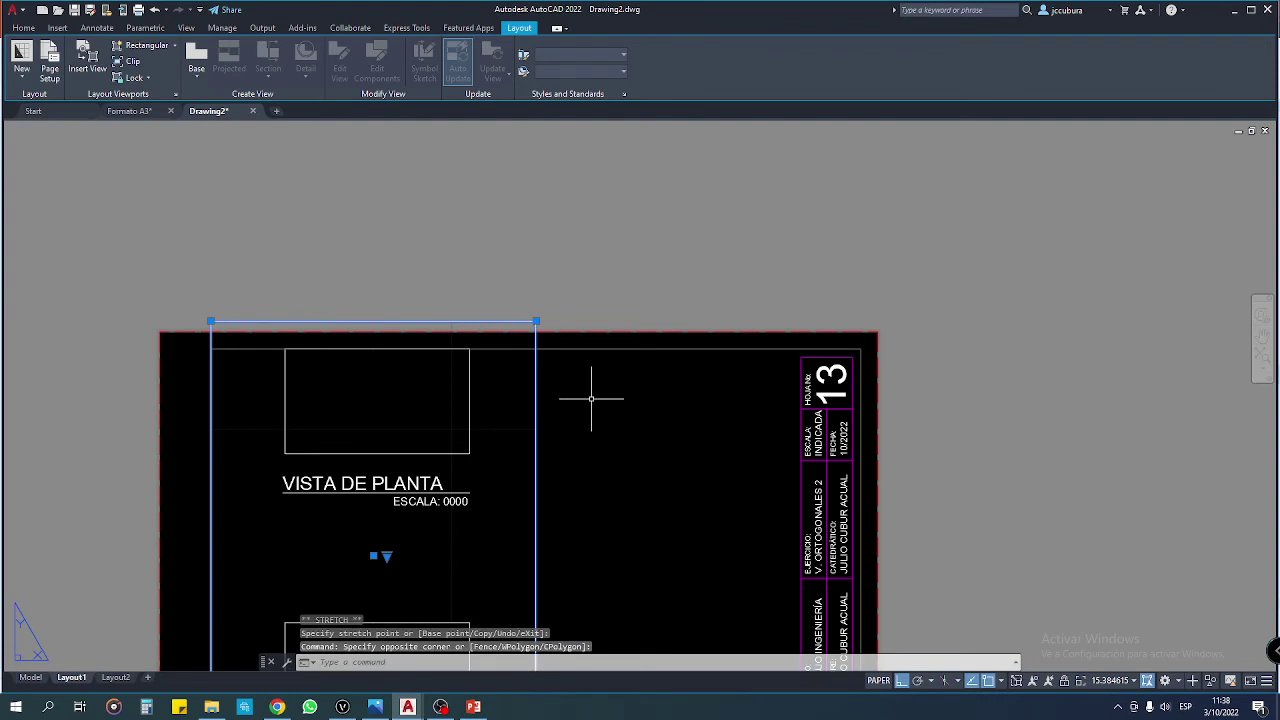
pyautogui.doubleClick(610, 380)
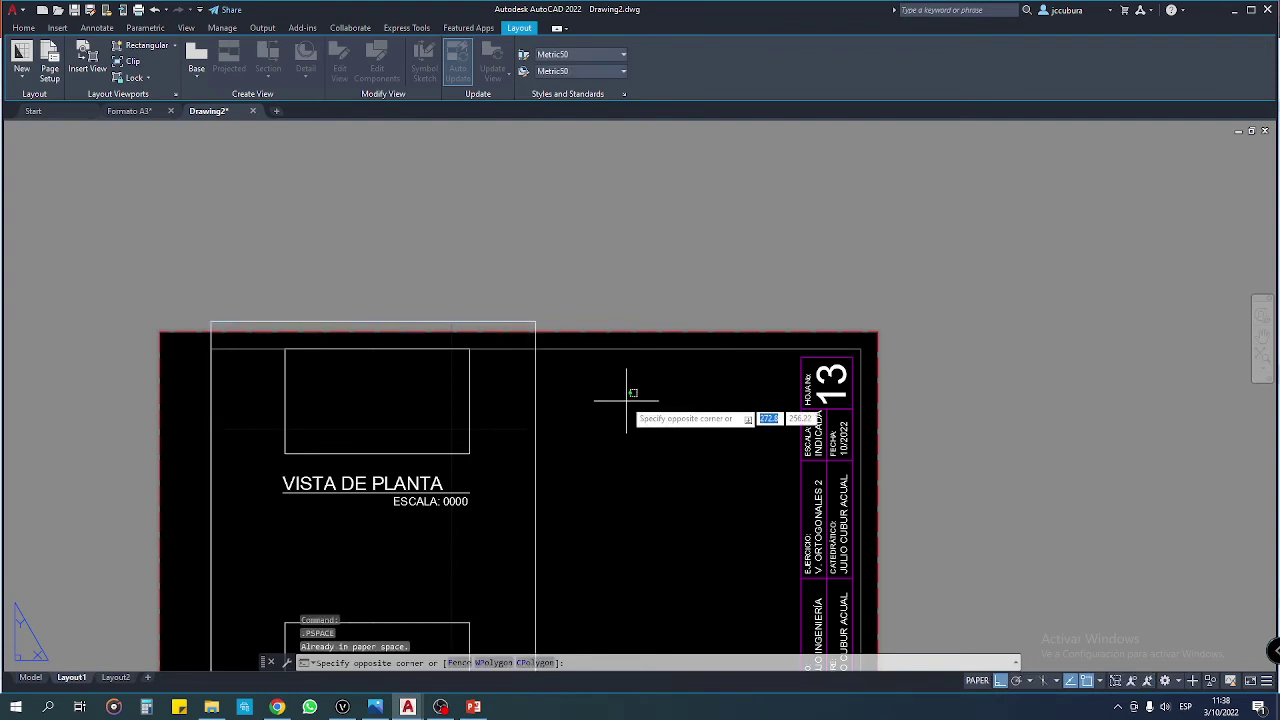
pyautogui.scroll(-3, 627, 395)
pyautogui.scroll(-2, 600, 395)
pyautogui.press('Escape')
pyautogui.scroll(2, 586, 391)
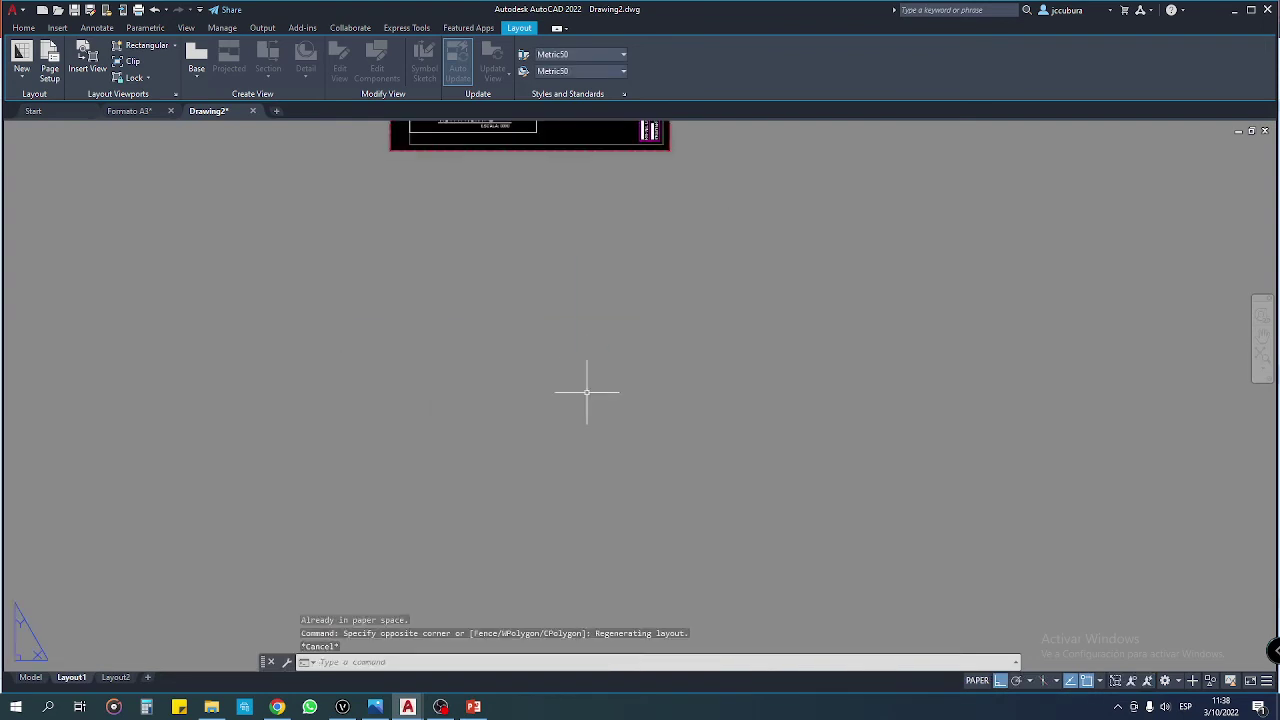
pyautogui.moveTo(569, 273); pyautogui.dragTo(580, 506, button='middle')
pyautogui.scroll(1, 475, 222)
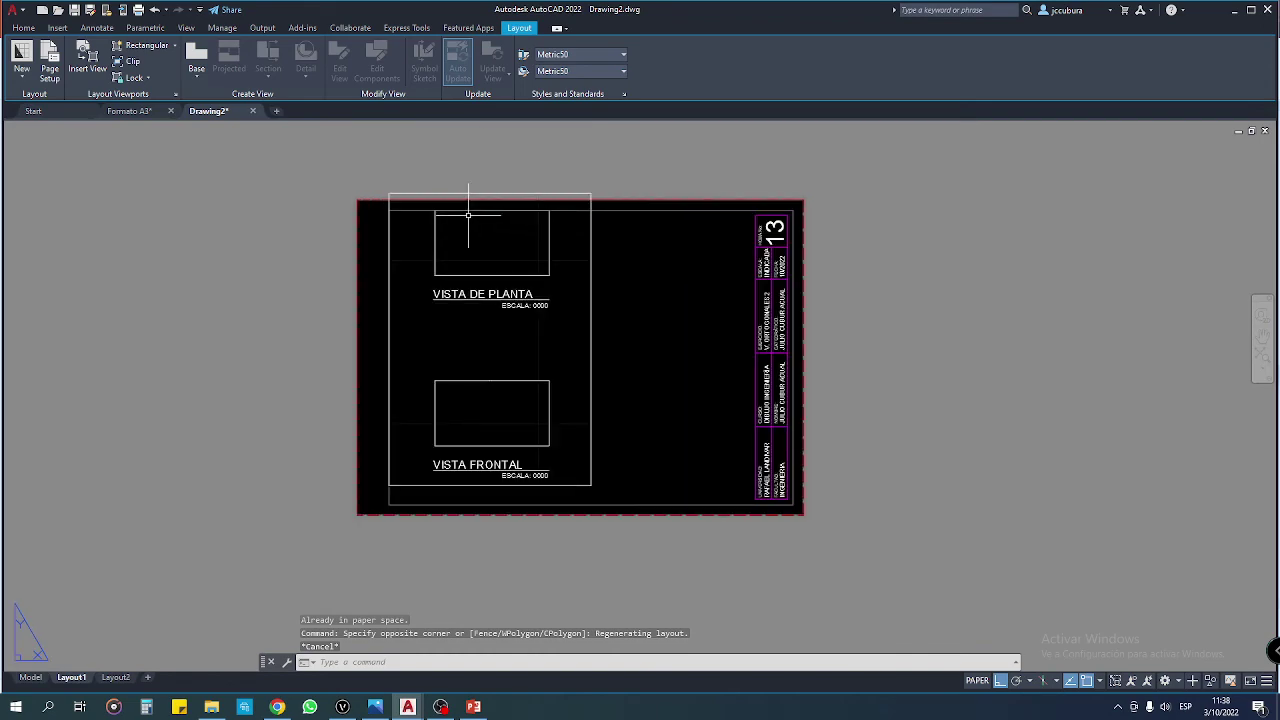
pyautogui.scroll(2, 438, 209)
pyautogui.scroll(-2, 508, 303)
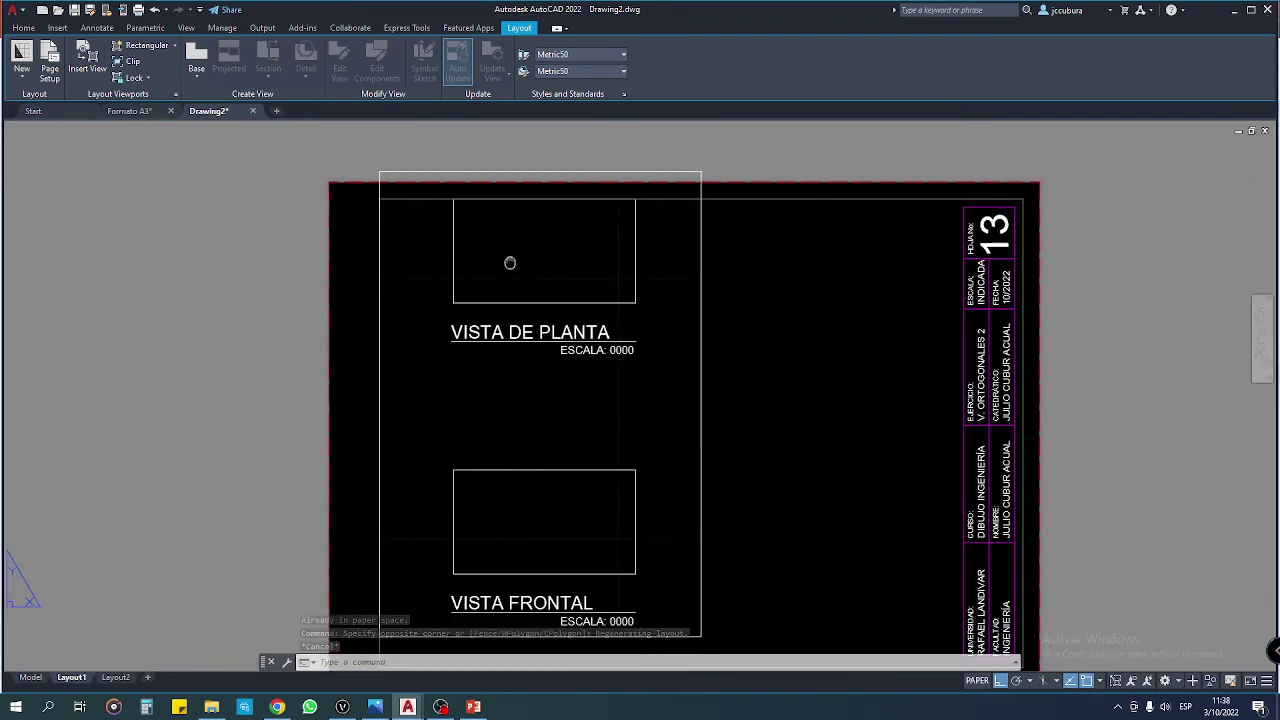
pyautogui.scroll(1, 565, 520)
pyautogui.scroll(2, 619, 587)
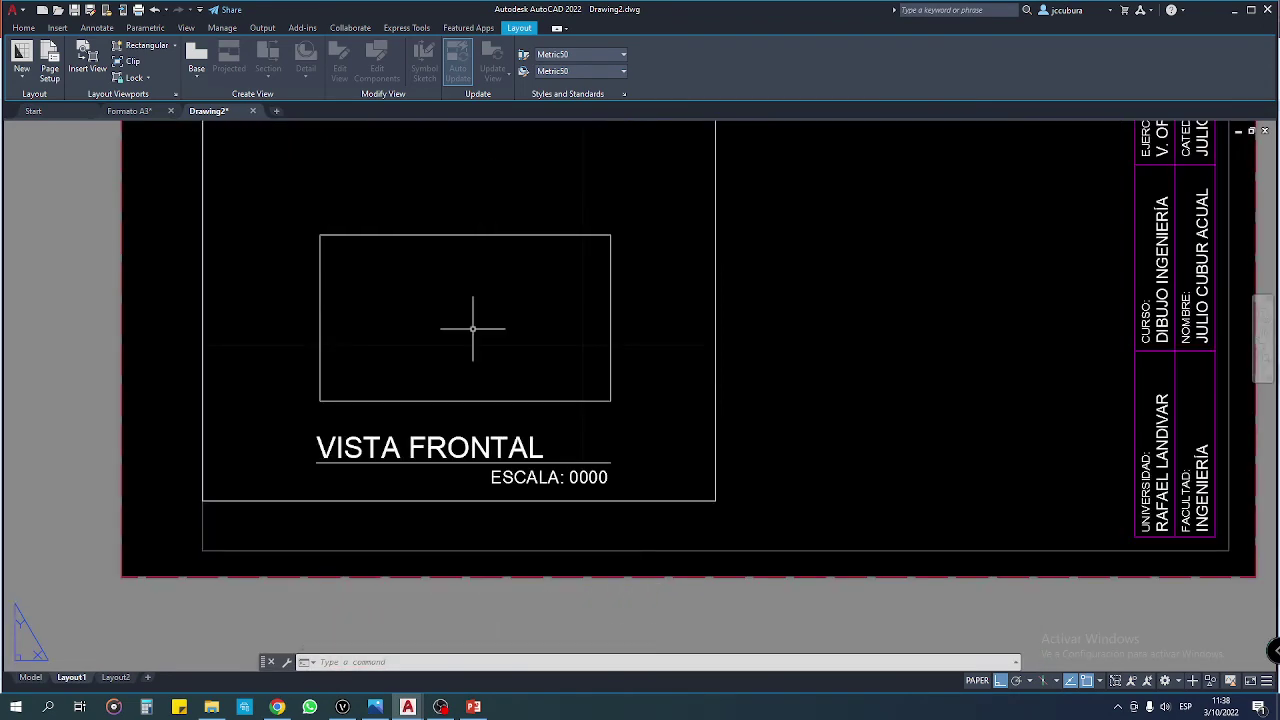
# Step: Move the viewport slightly lower so it fits inside the A3 border
pyautogui.click(30, 30)
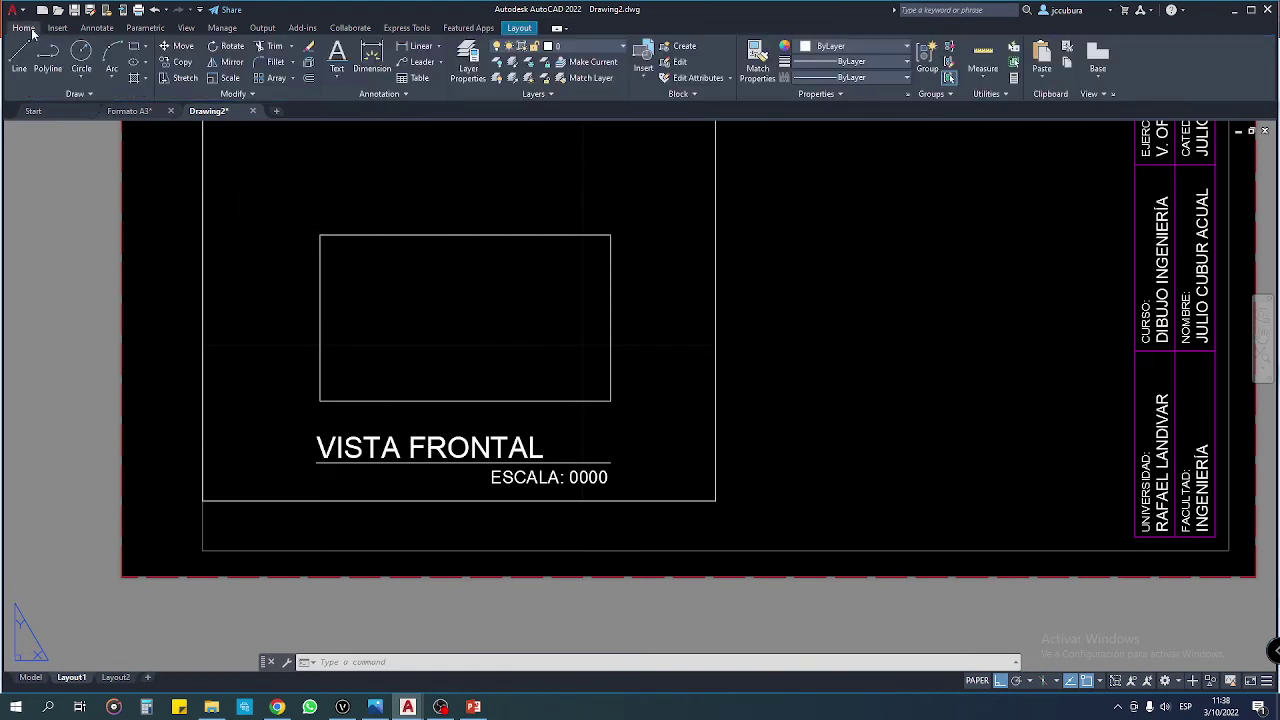
pyautogui.click(178, 46)
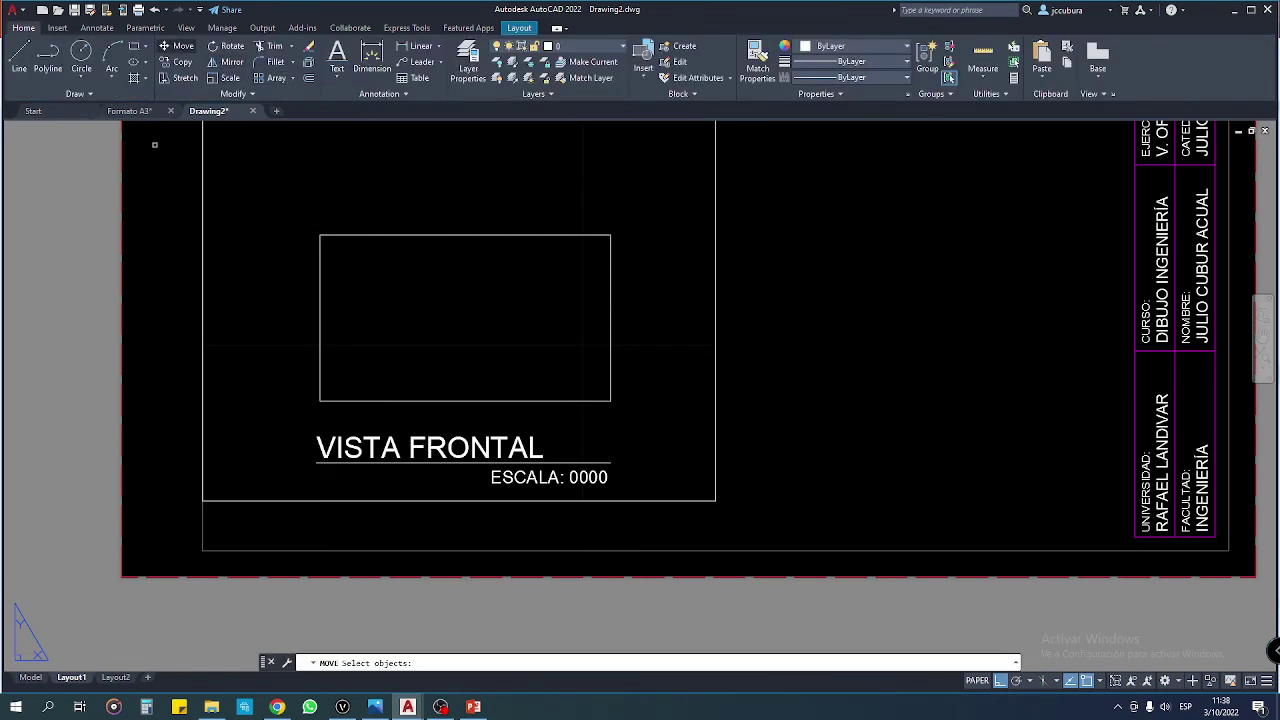
pyautogui.click(716, 349)
pyautogui.press('Return')
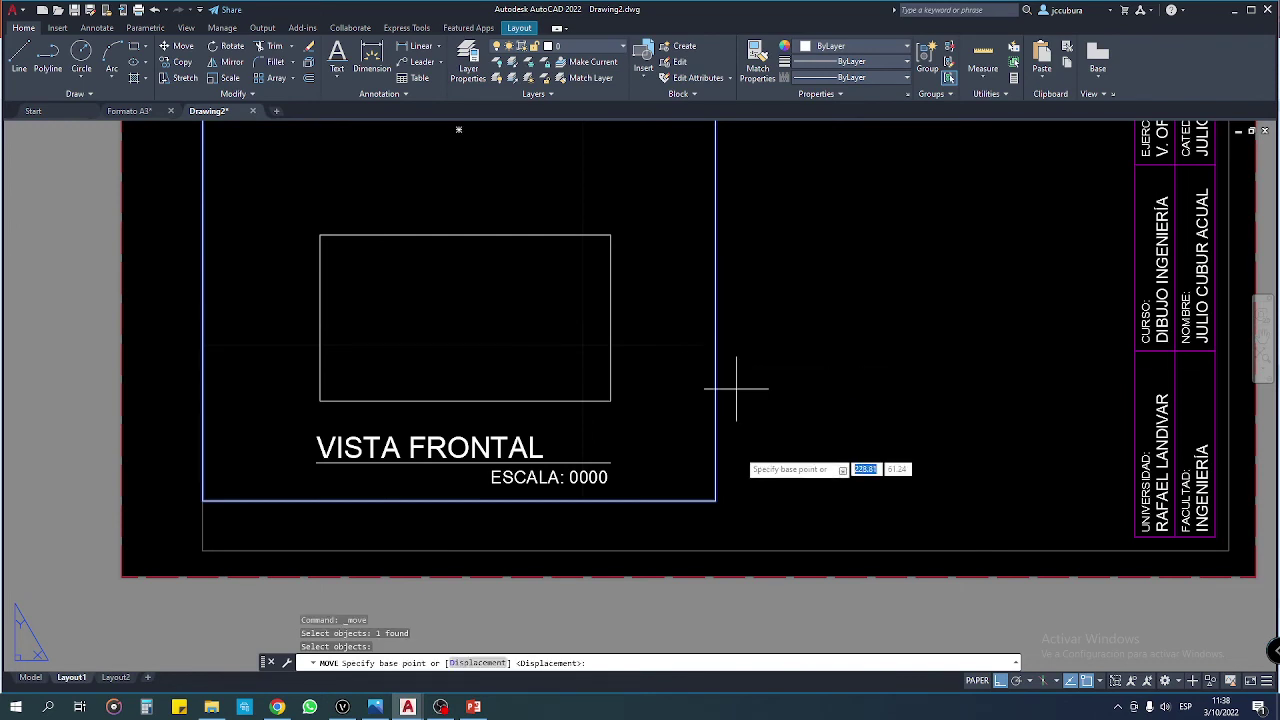
pyautogui.click(714, 408)
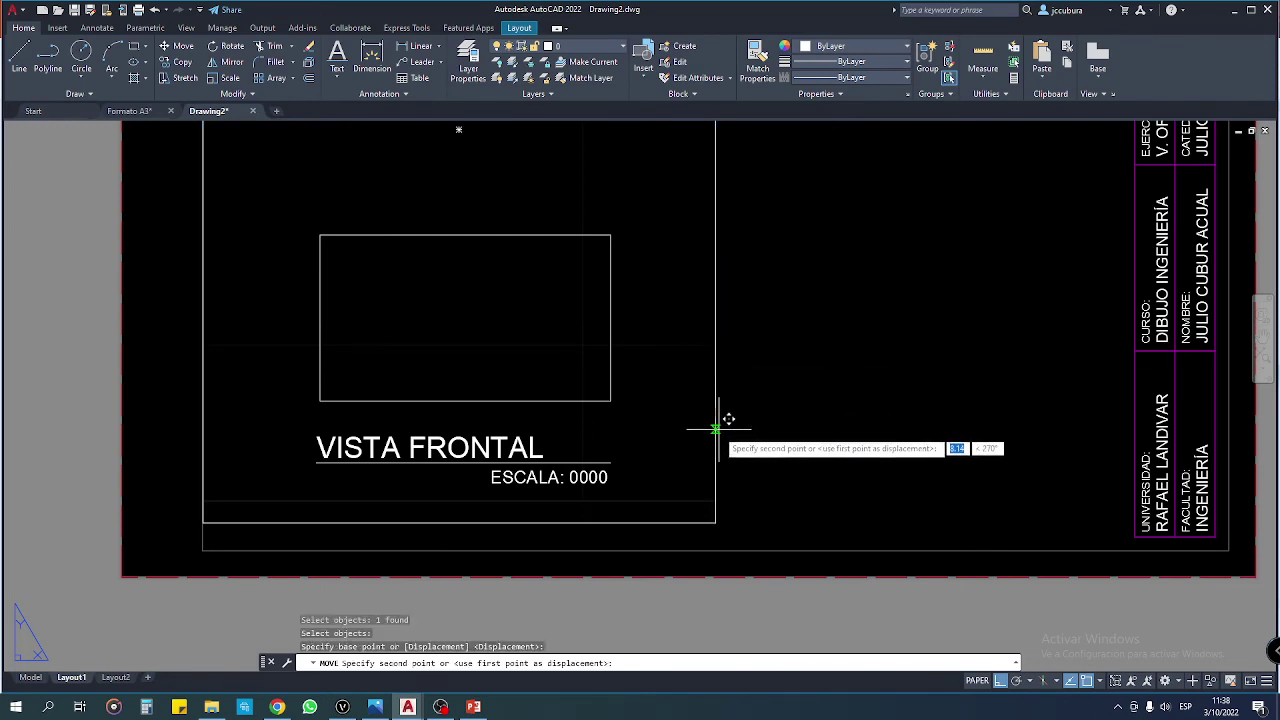
pyautogui.click(718, 450)
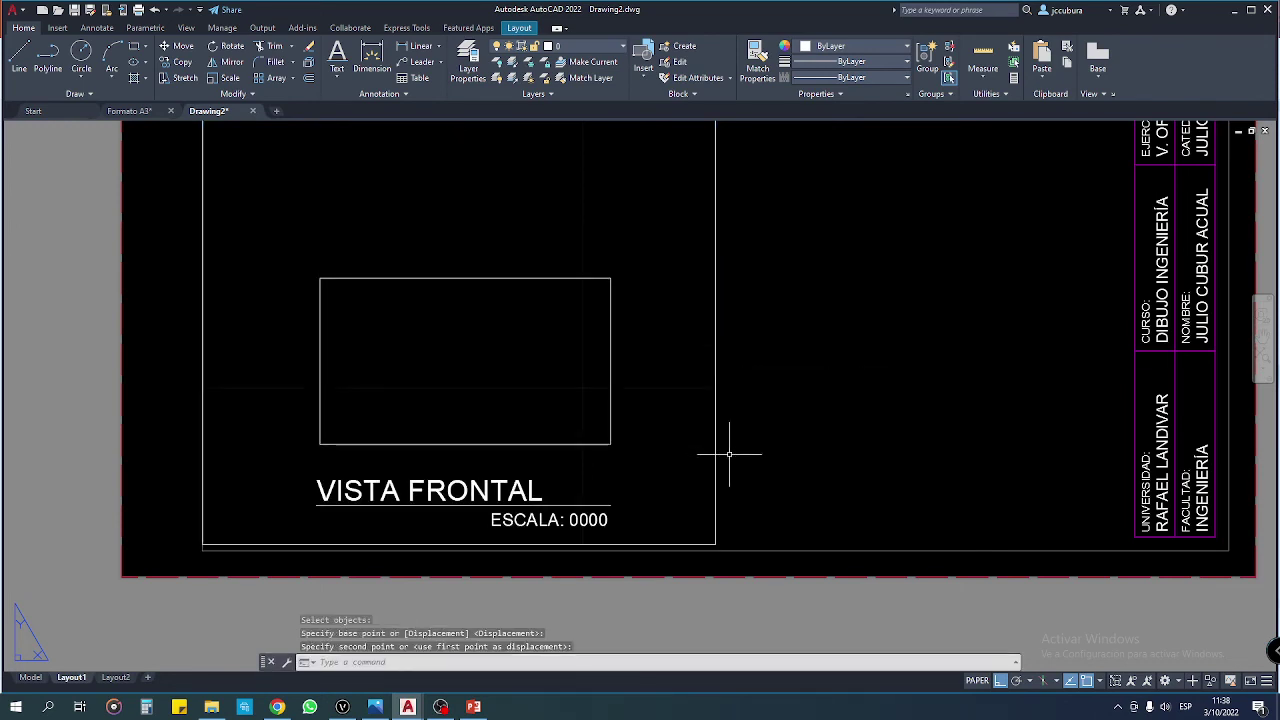
pyautogui.scroll(-4, 725, 455)
pyautogui.scroll(2, 718, 464)
pyautogui.moveTo(718, 464)
pyautogui.mouseDown(button='middle')
pyautogui.moveTo(706, 500)
pyautogui.moveTo(676, 476)
pyautogui.mouseUp(button='middle')
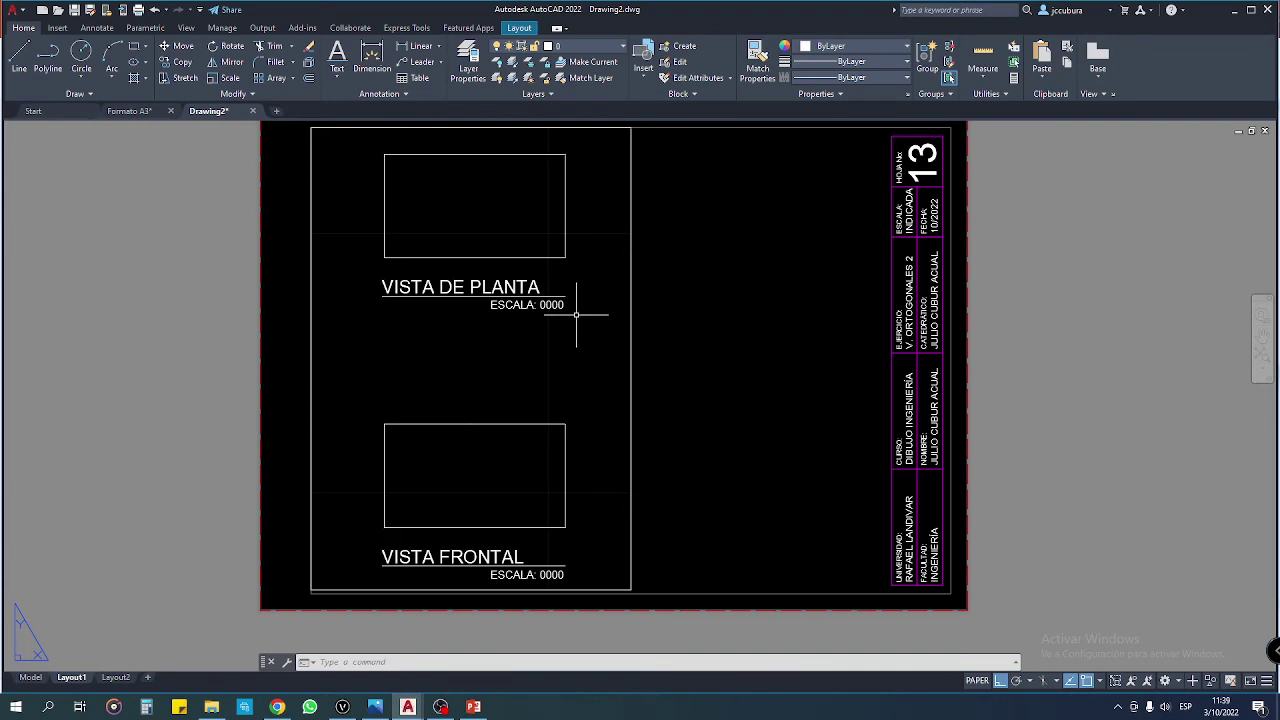
# Step: In model space, change the plan view's ESCALA: 0000 label to ESCALA: 1:65
pyautogui.click(31, 677)
pyautogui.scroll(4, 479, 322)
pyautogui.doubleClick(501, 362)
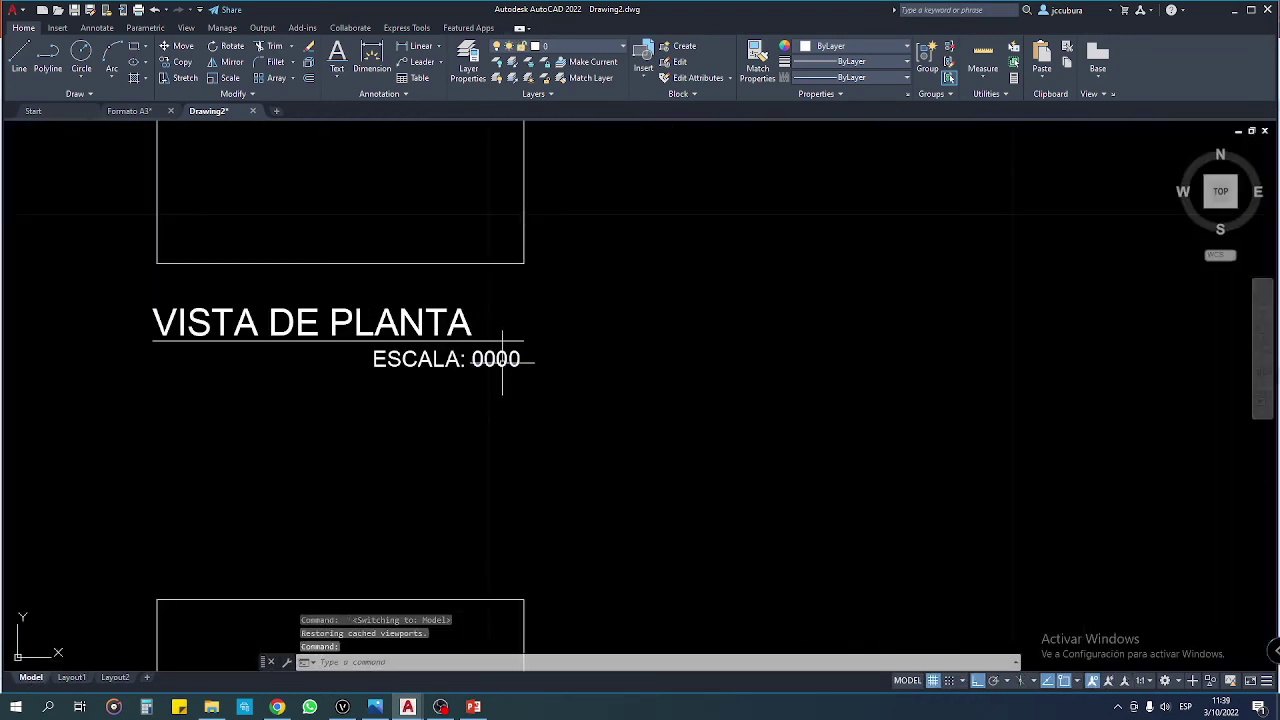
pyautogui.click(509, 363)
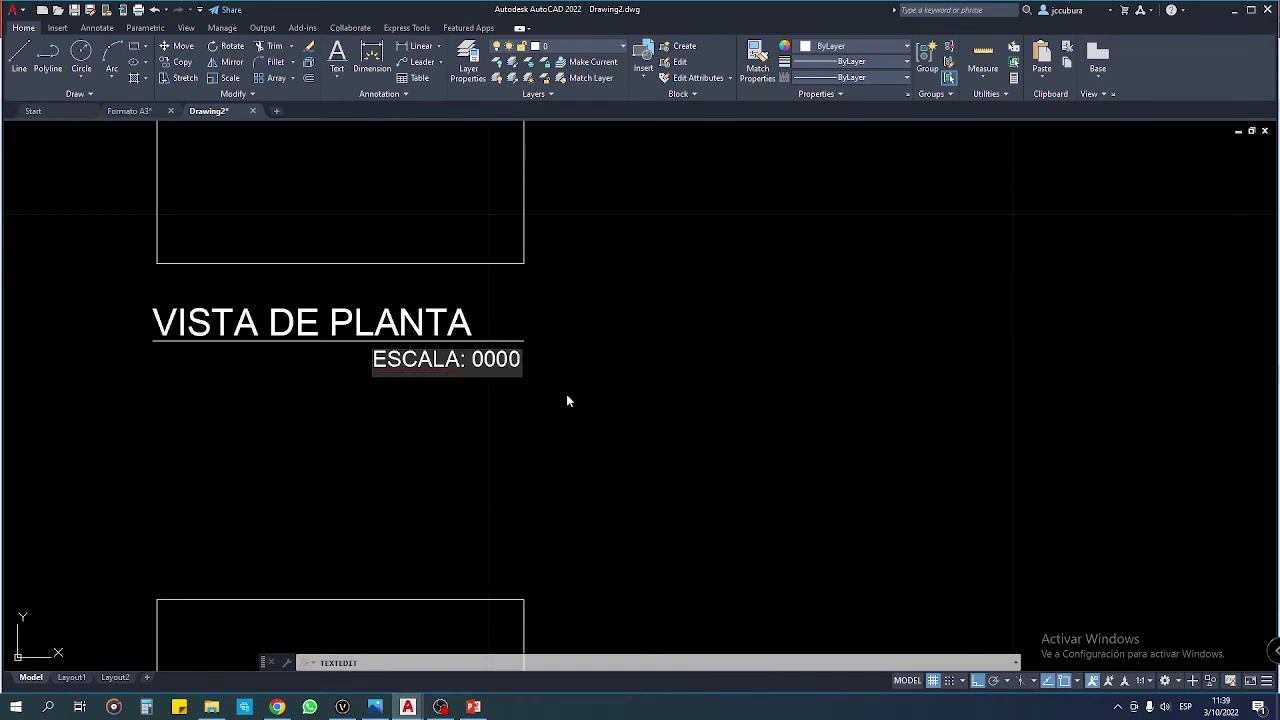
pyautogui.press('BackSpace')
pyautogui.press('BackSpace')
pyautogui.press('BackSpace')
pyautogui.press('BackSpace')
pyautogui.write('1')
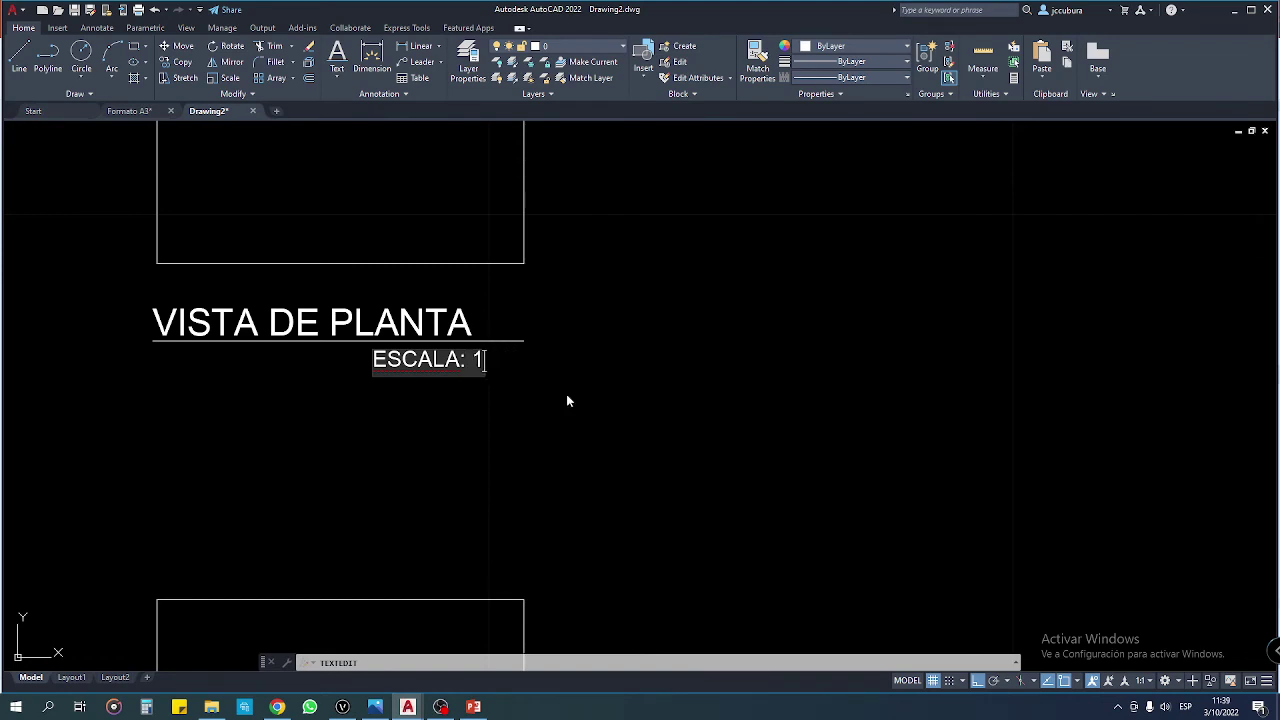
pyautogui.write(':65')
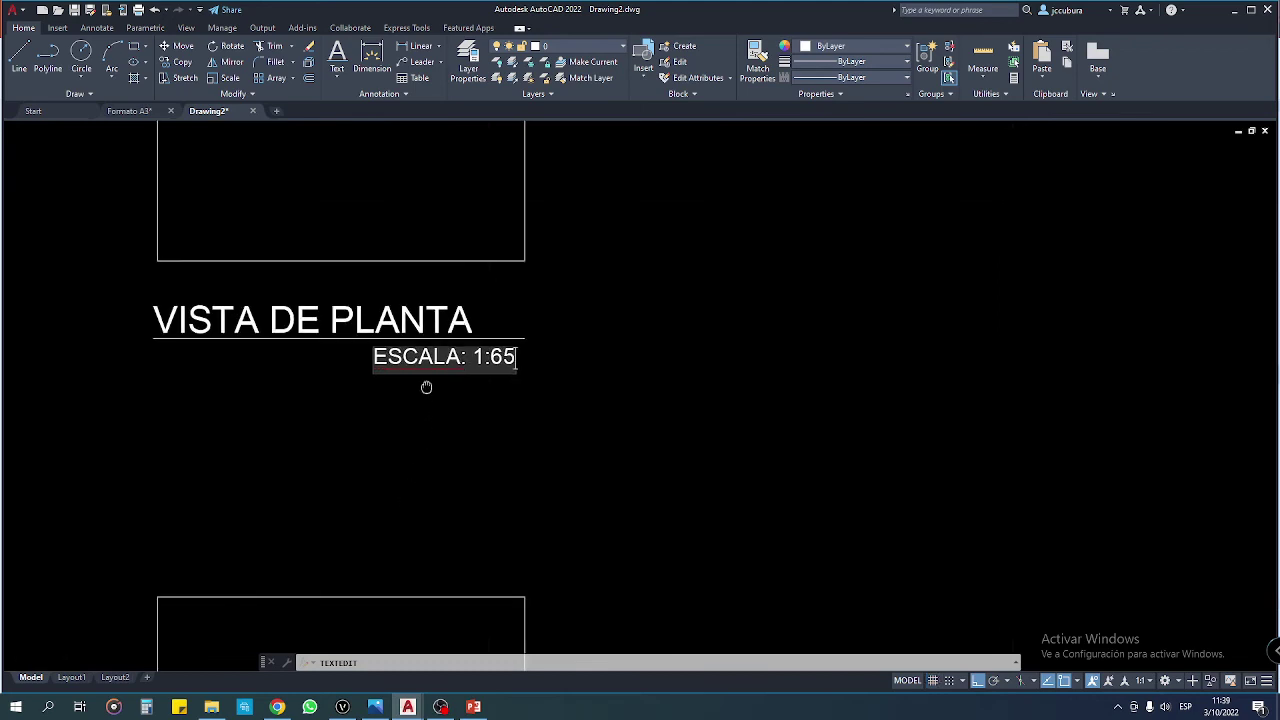
pyautogui.moveTo(426, 389); pyautogui.dragTo(451, 212, button='middle')
pyautogui.click(606, 438)
# Step: Change the front view's ESCALA: 0000 label to ESCALA: 1:65
pyautogui.moveTo(606, 438); pyautogui.dragTo(600, 397, button='middle')
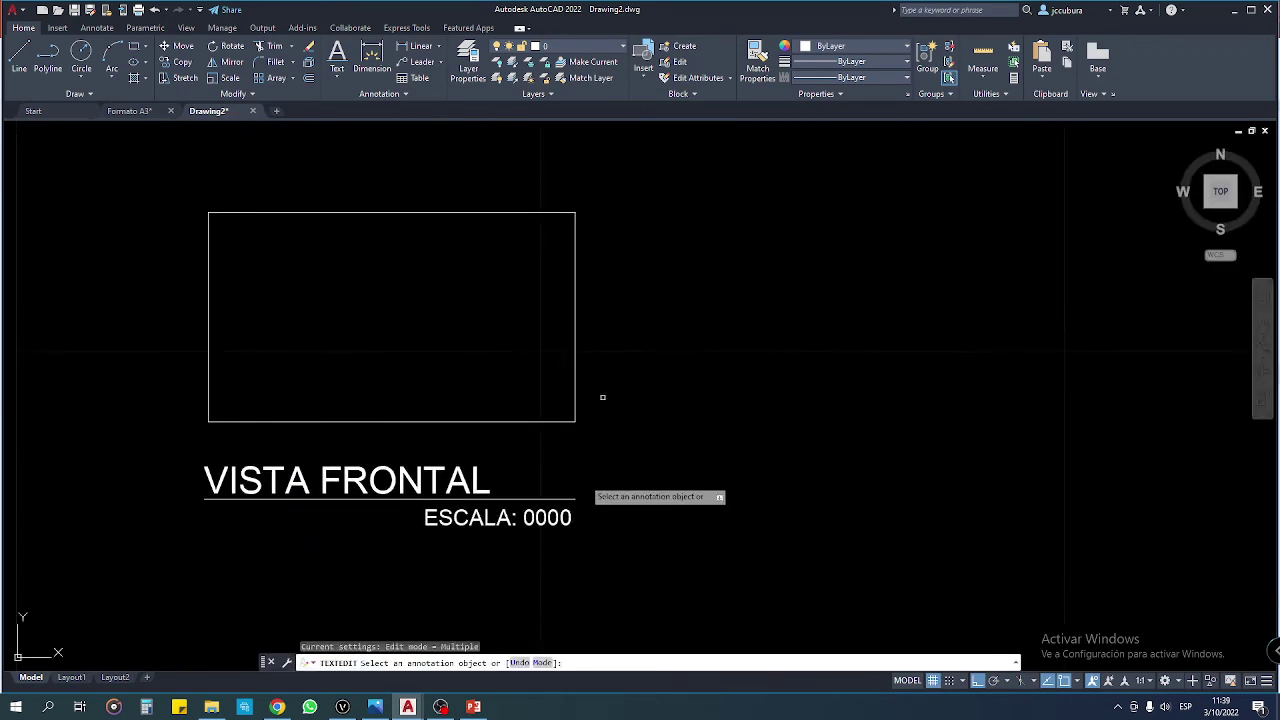
pyautogui.press('Escape')
pyautogui.doubleClick(562, 517)
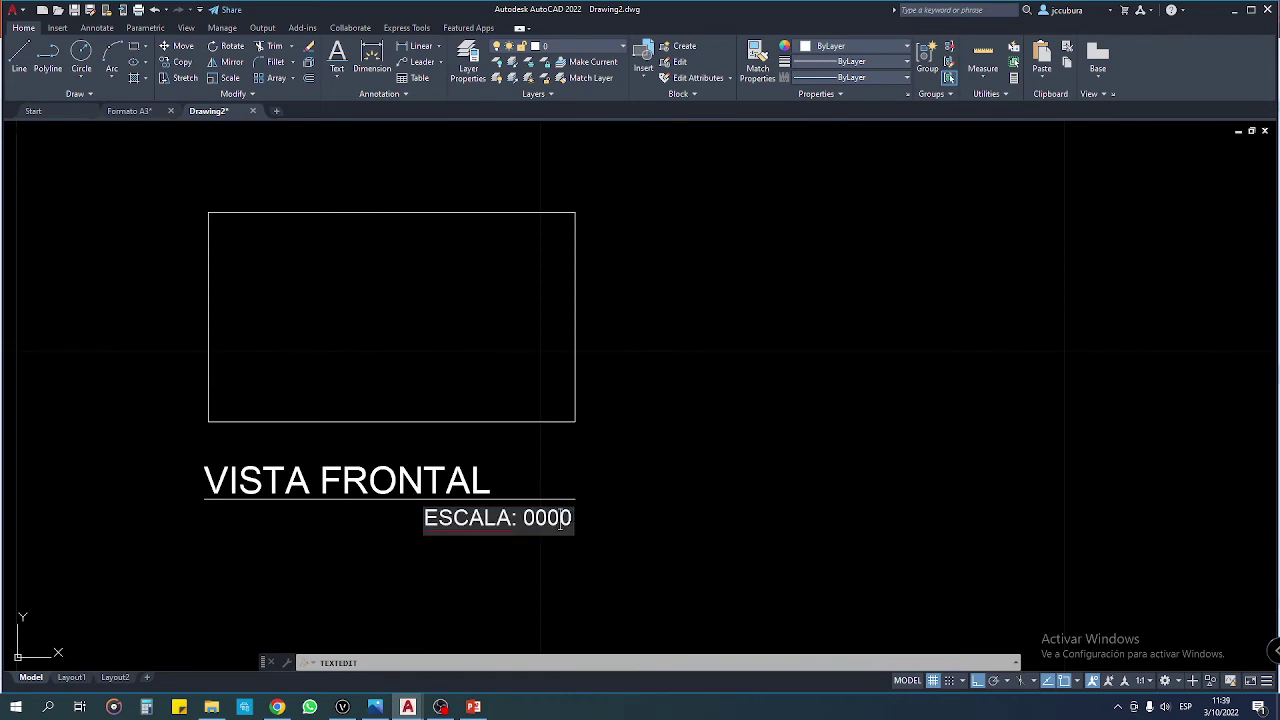
pyautogui.press('BackSpace')
pyautogui.press('BackSpace')
pyautogui.press('BackSpace')
pyautogui.press('BackSpace')
pyautogui.write('1:')
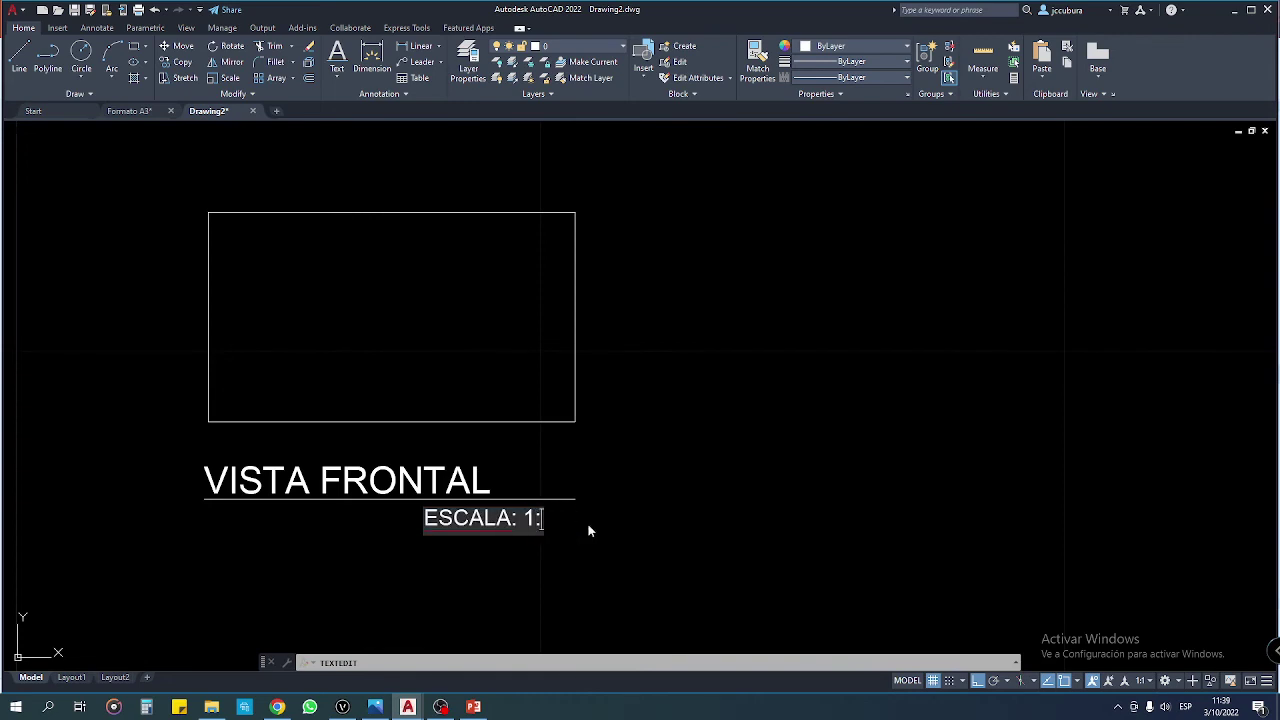
pyautogui.write('65')
pyautogui.click(613, 477)
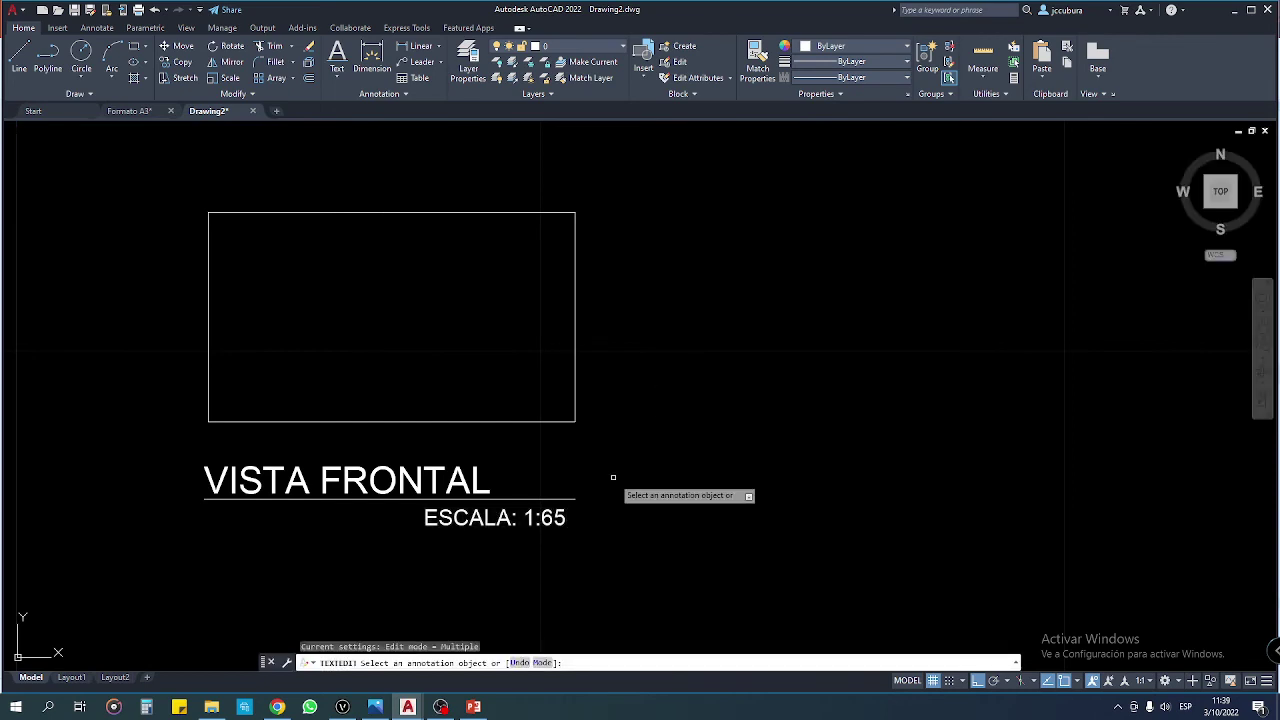
# Step: Return to Layout1 and start plotting it with Ctrl+P
pyautogui.press('Escape')
pyautogui.click(71, 677)
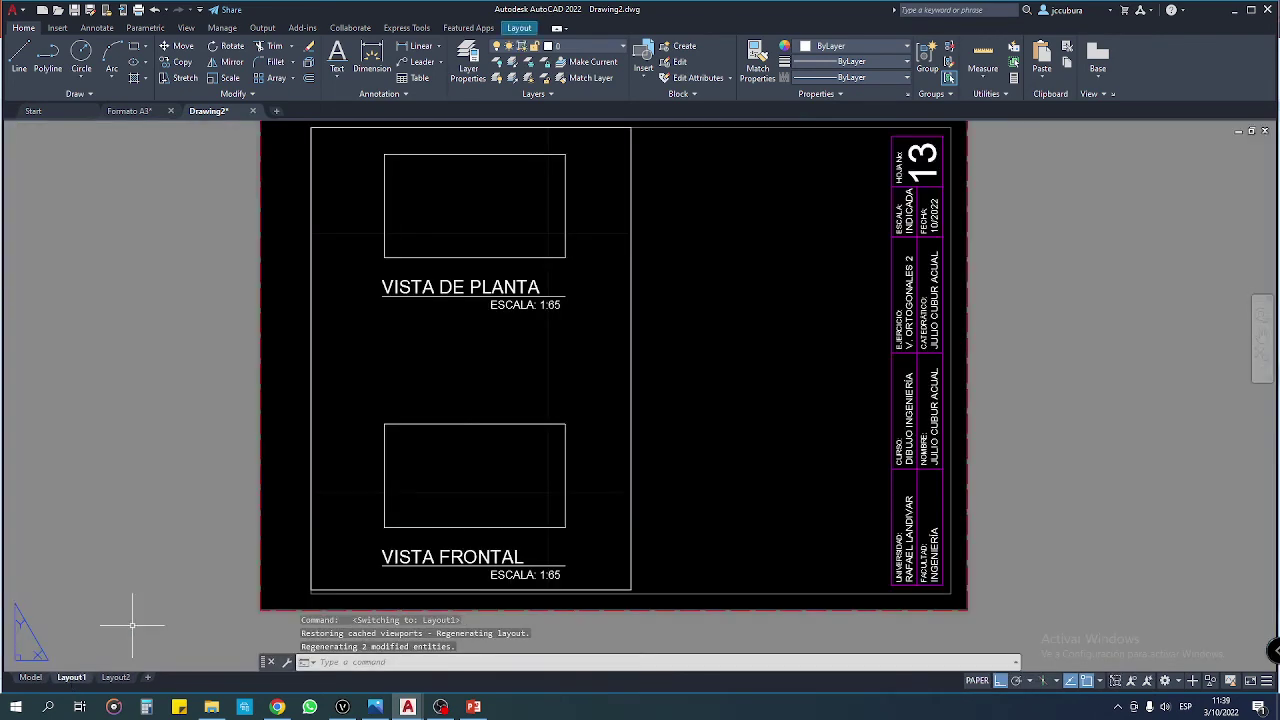
pyautogui.moveTo(620, 370); pyautogui.dragTo(603, 377, button='middle')
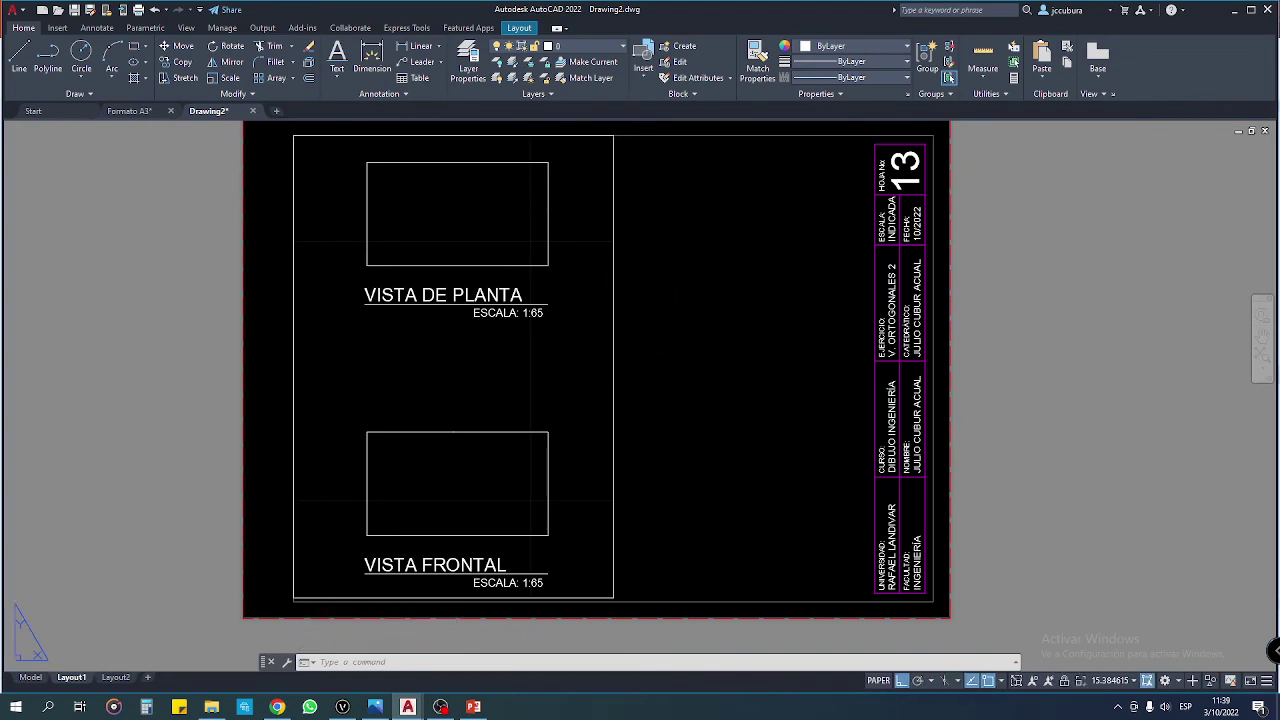
pyautogui.click(612, 293)
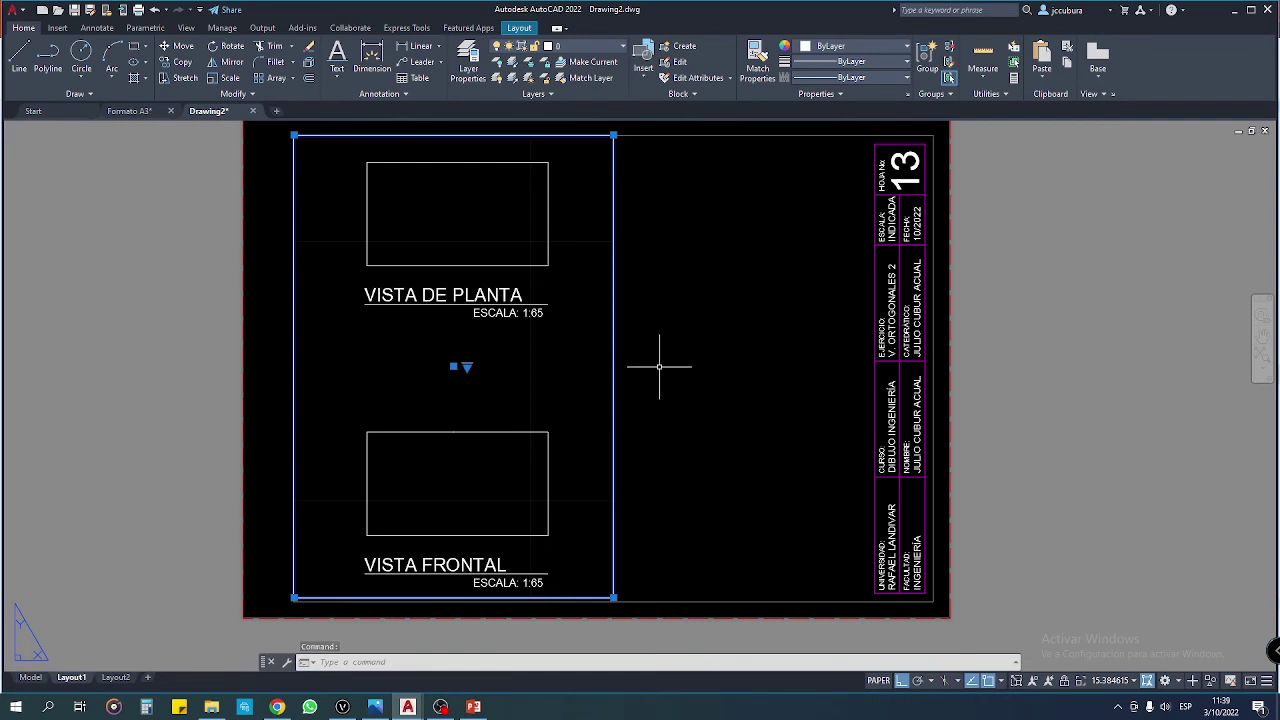
pyautogui.press('Escape')
pyautogui.press('Escape')
pyautogui.press('Escape')
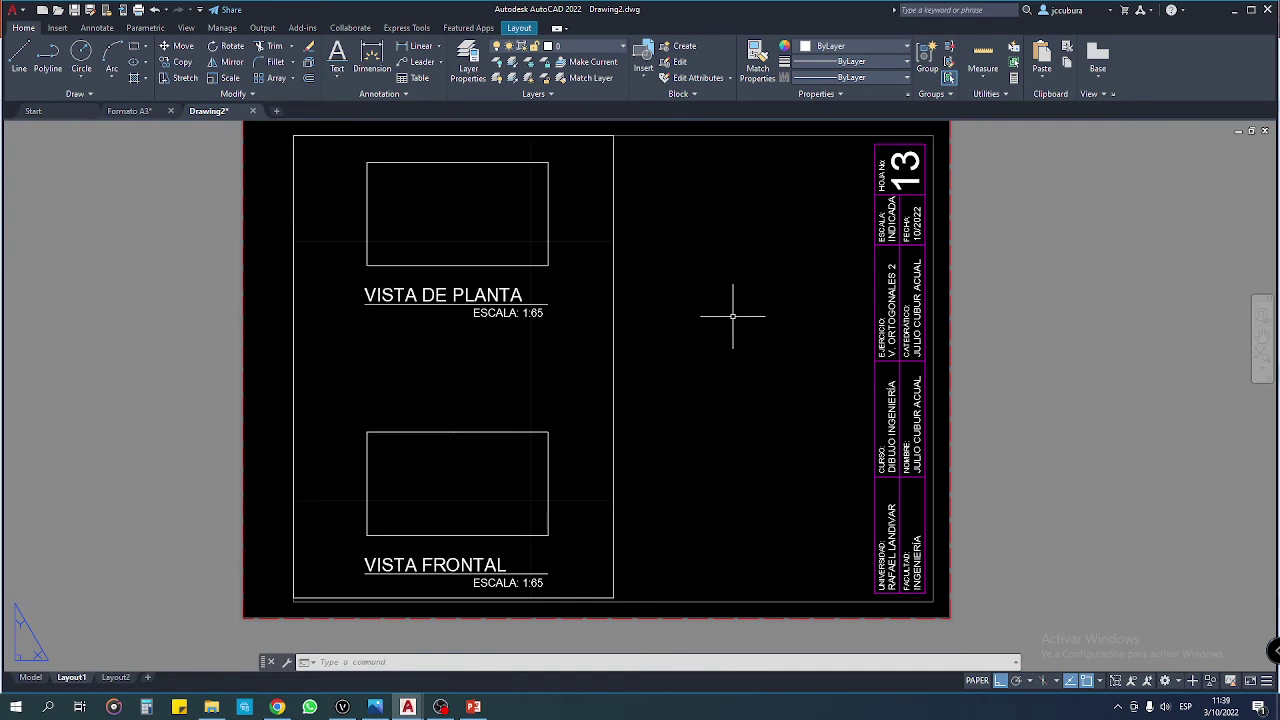
pyautogui.hotkey('ctrl', 'p')
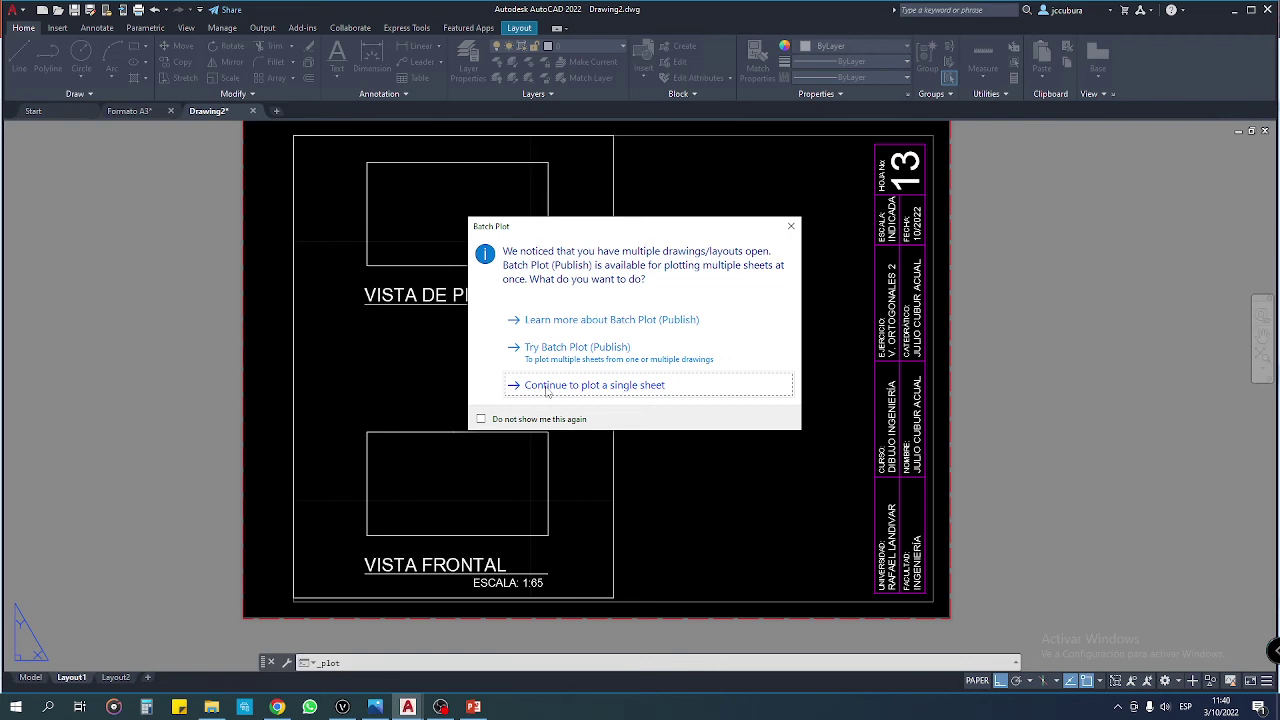
# Step: Plot a single sheet, preview the A3 output, then close the preview and Plot dialog
pyautogui.click(547, 389)
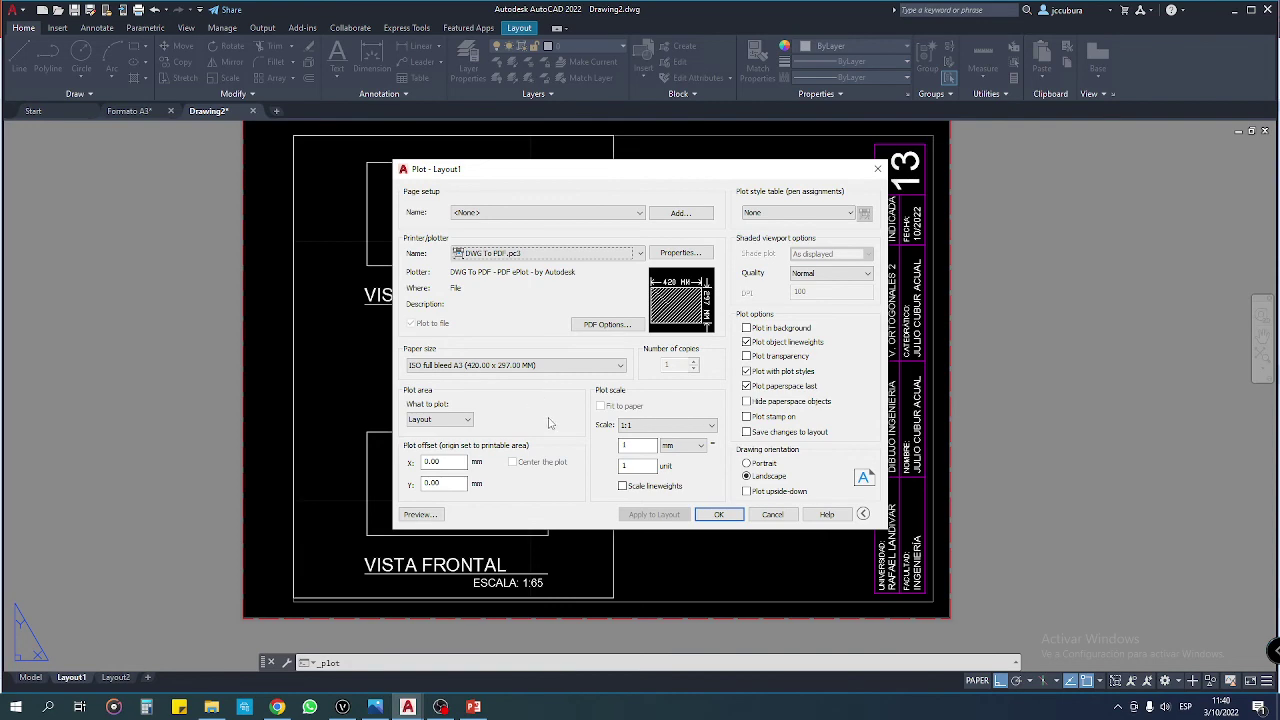
pyautogui.click(424, 514)
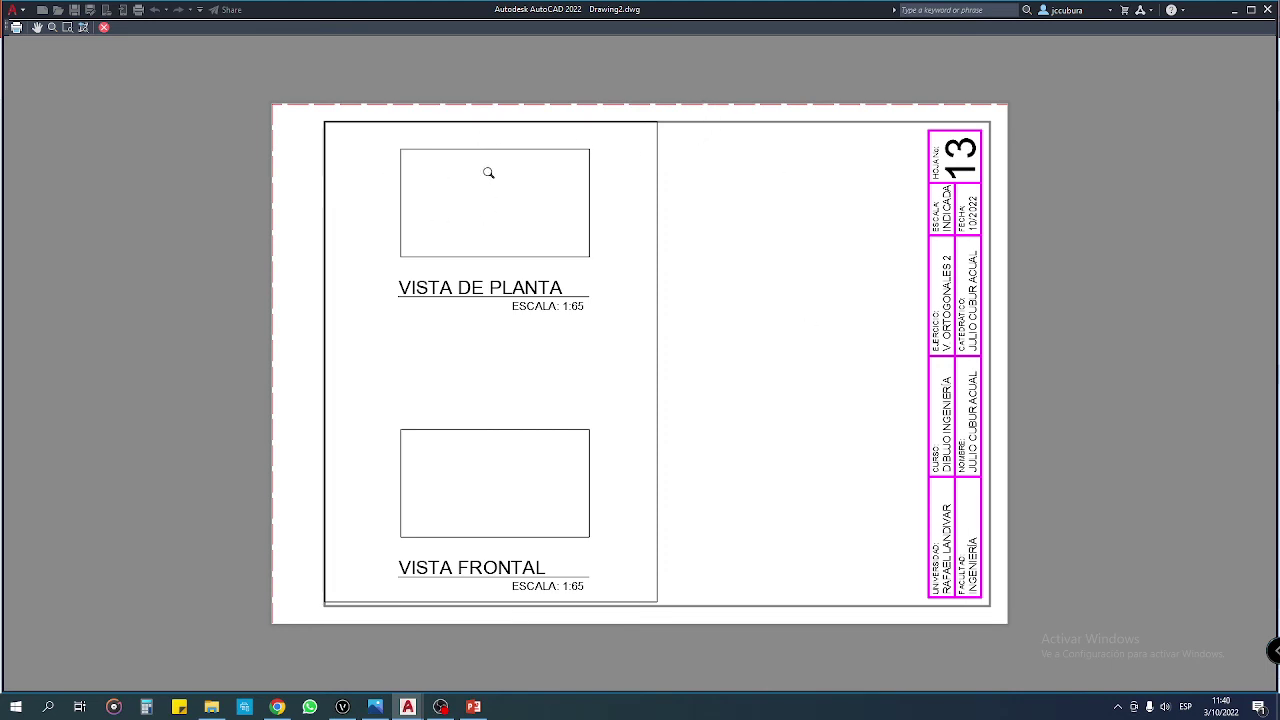
pyautogui.click(105, 29)
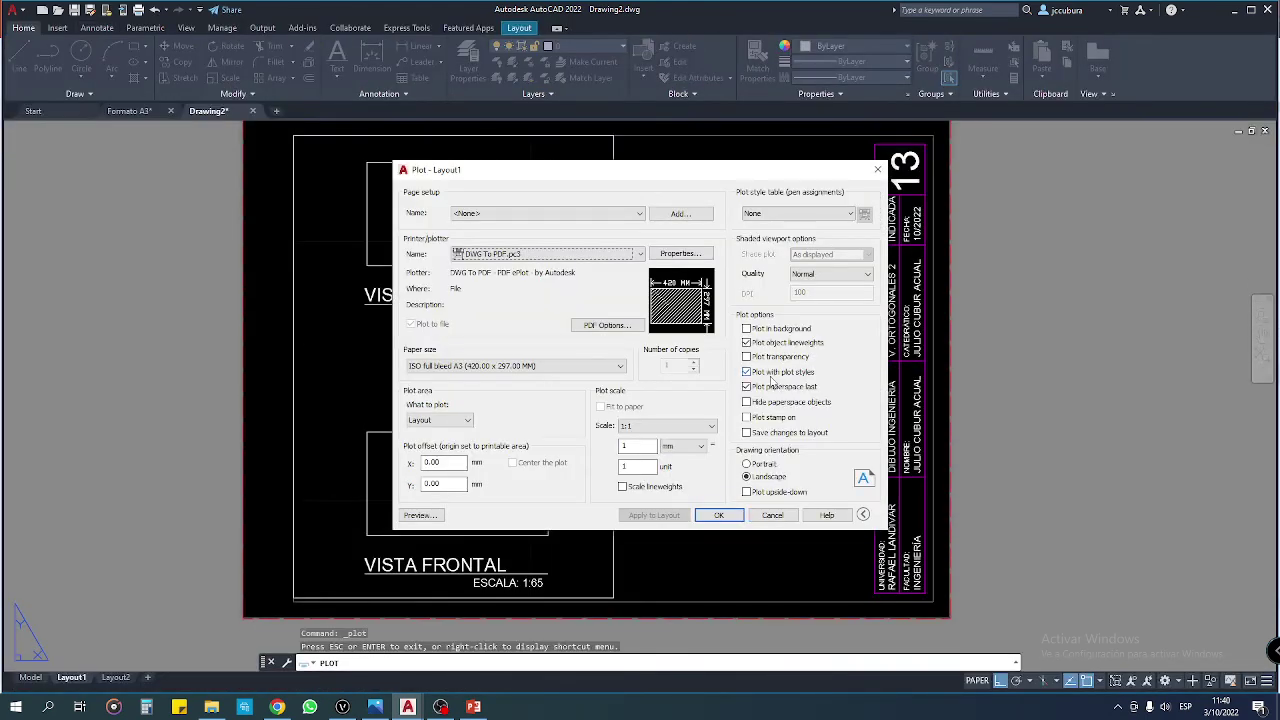
pyautogui.click(784, 518)
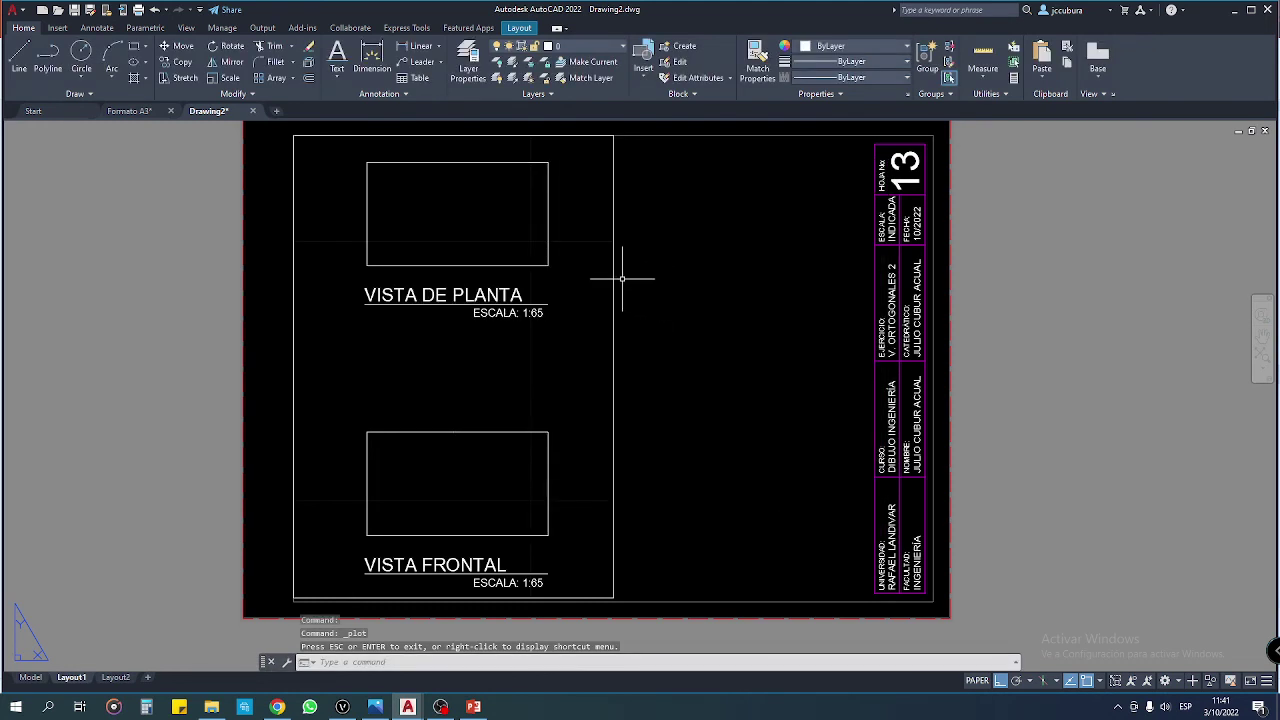
# Step: Select and deselect the viewport, open and close the layer manager, then window-select on the layout
pyautogui.click(614, 280)
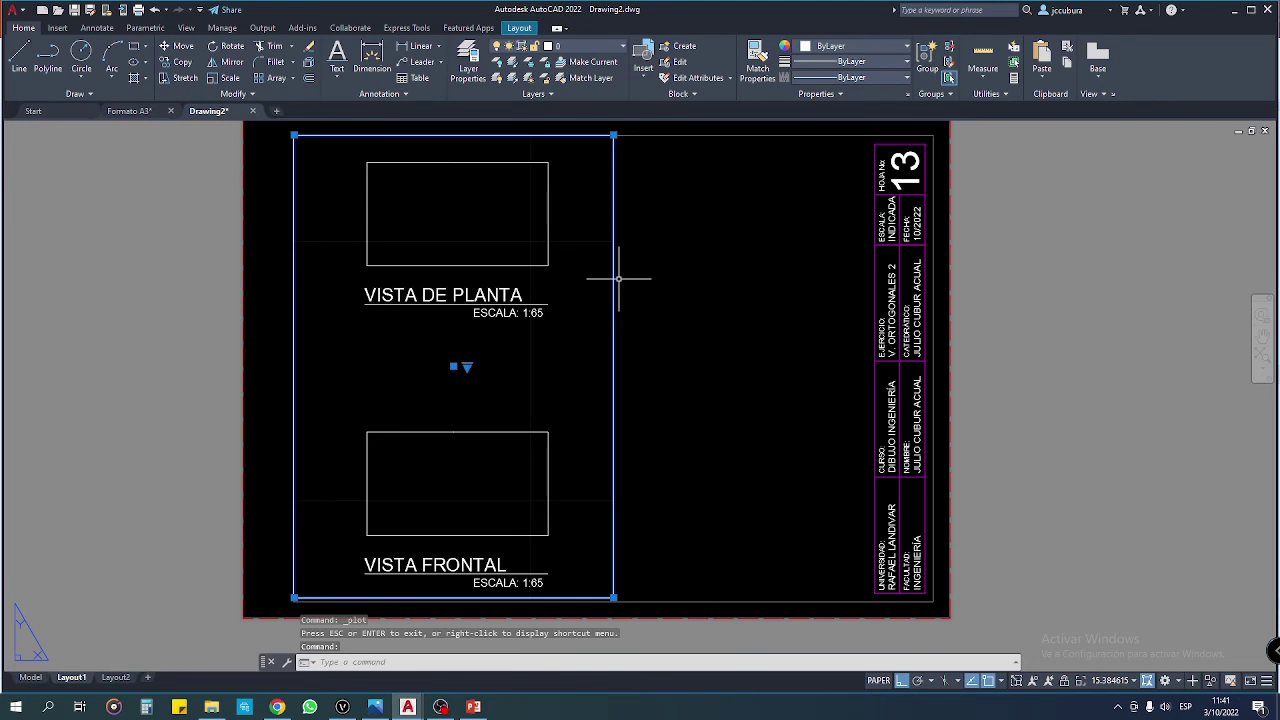
pyautogui.press('Escape')
pyautogui.press('Escape')
pyautogui.press('Escape')
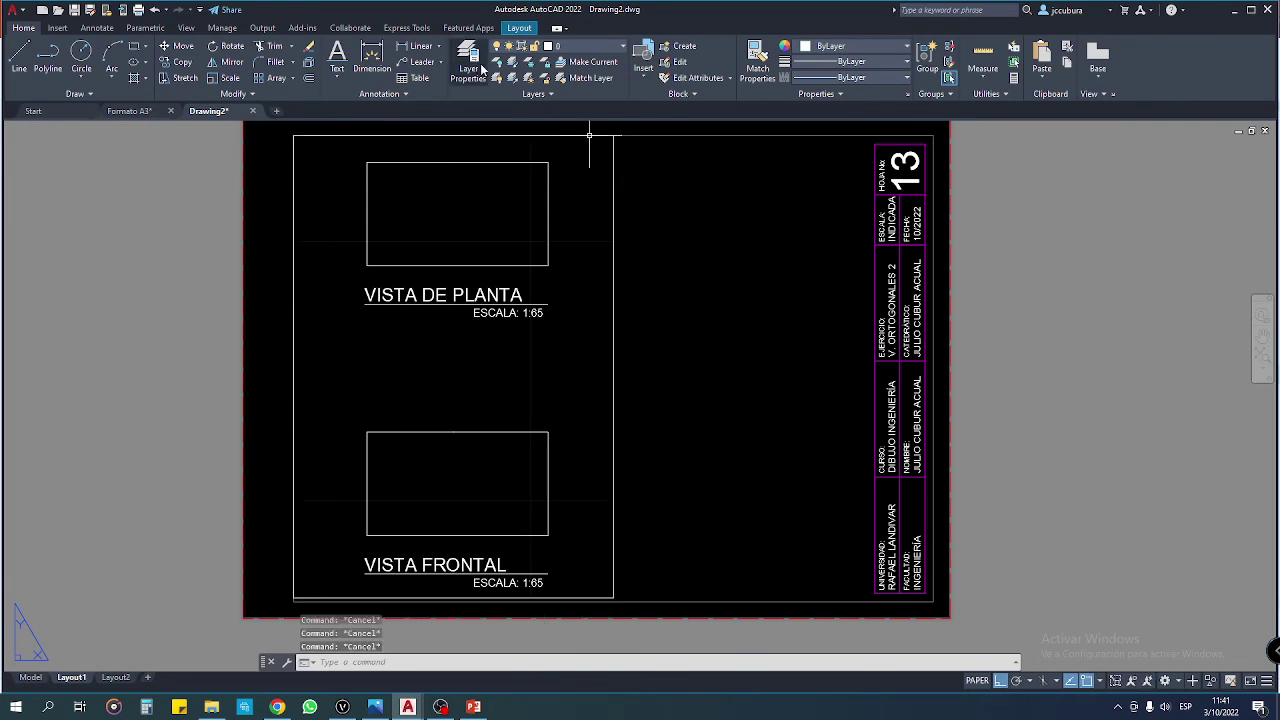
pyautogui.click(468, 58)
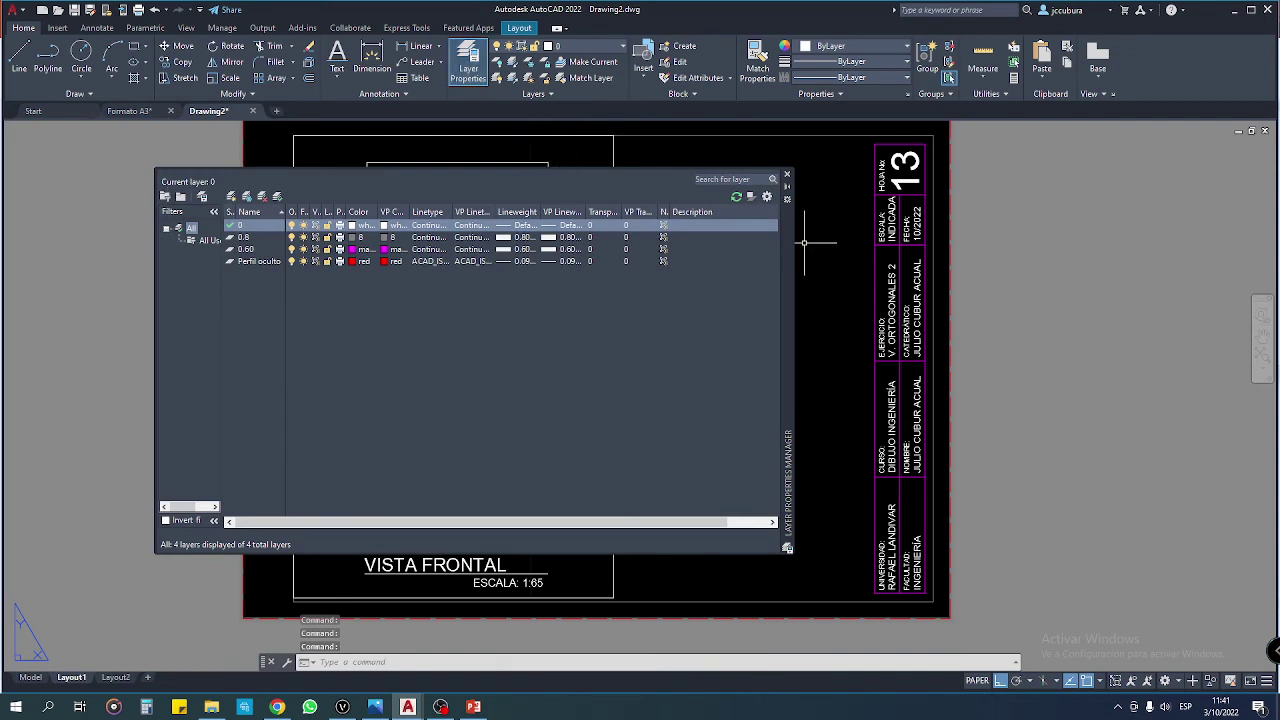
pyautogui.click(786, 175)
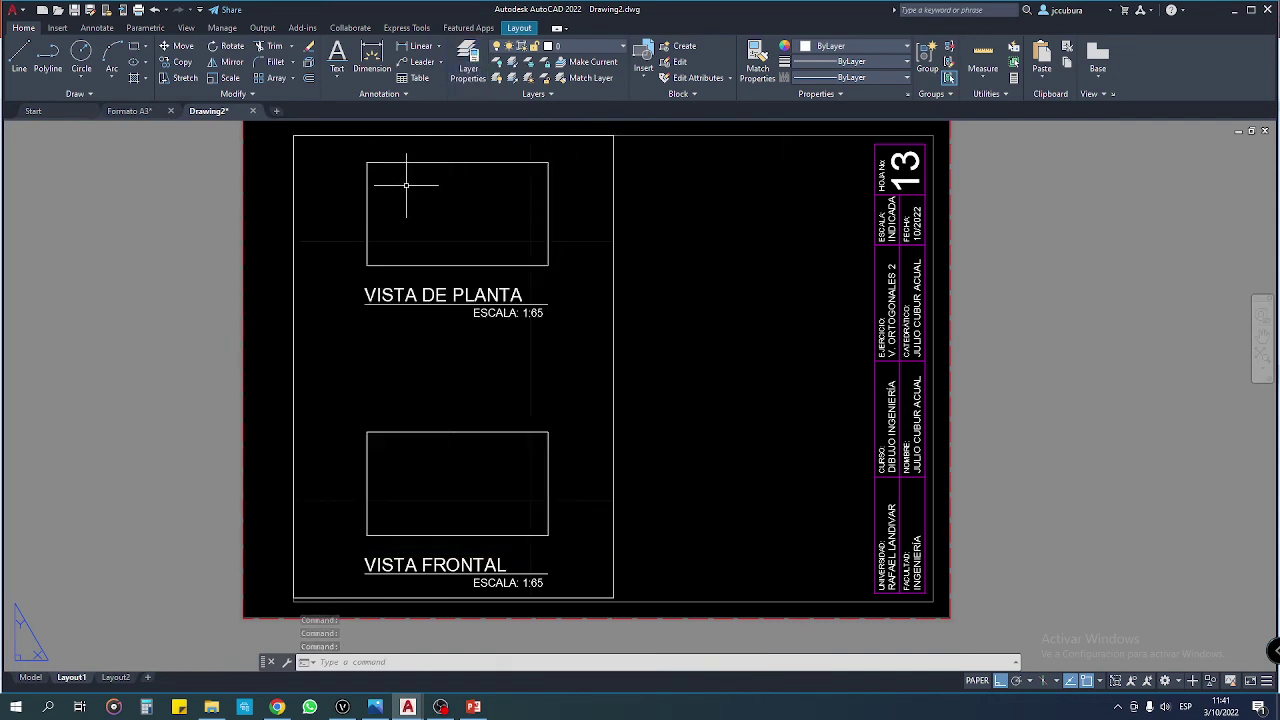
pyautogui.click(337, 152)
pyautogui.click(556, 270)
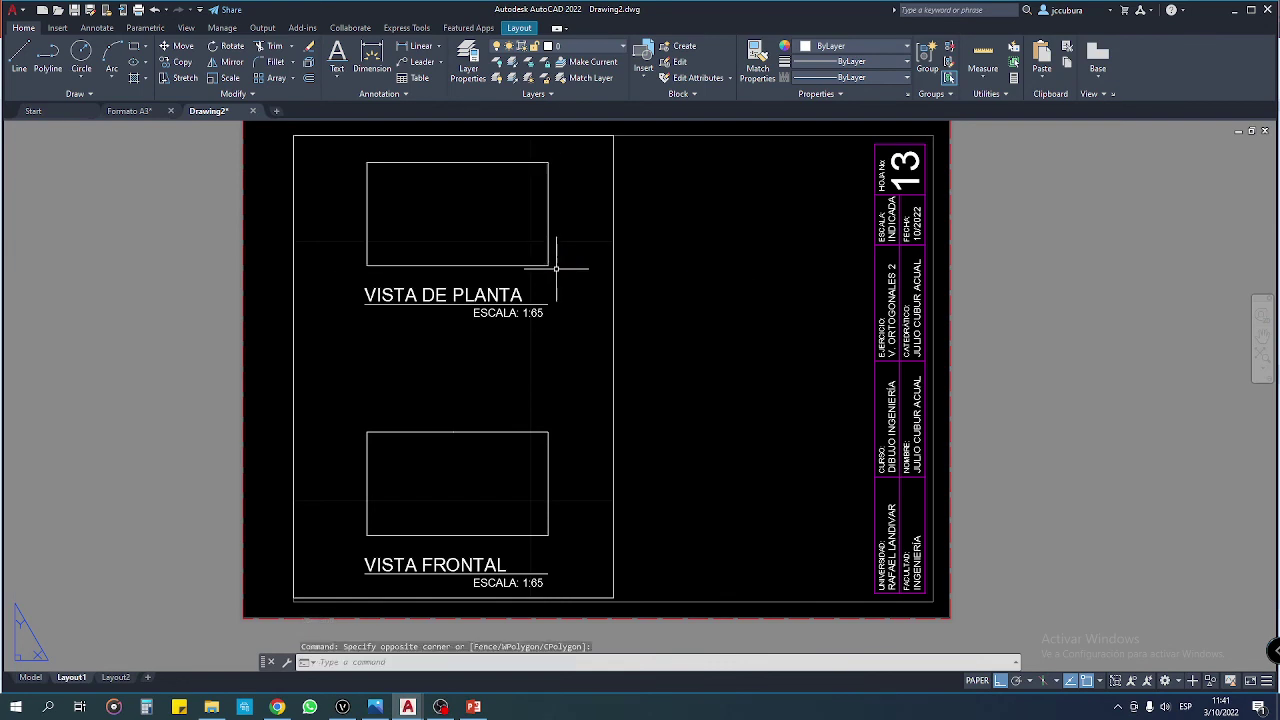
# Step: In Model space, move the VISTA FRONTAL frame rectangle onto layer 0.60
pyautogui.click(31, 677)
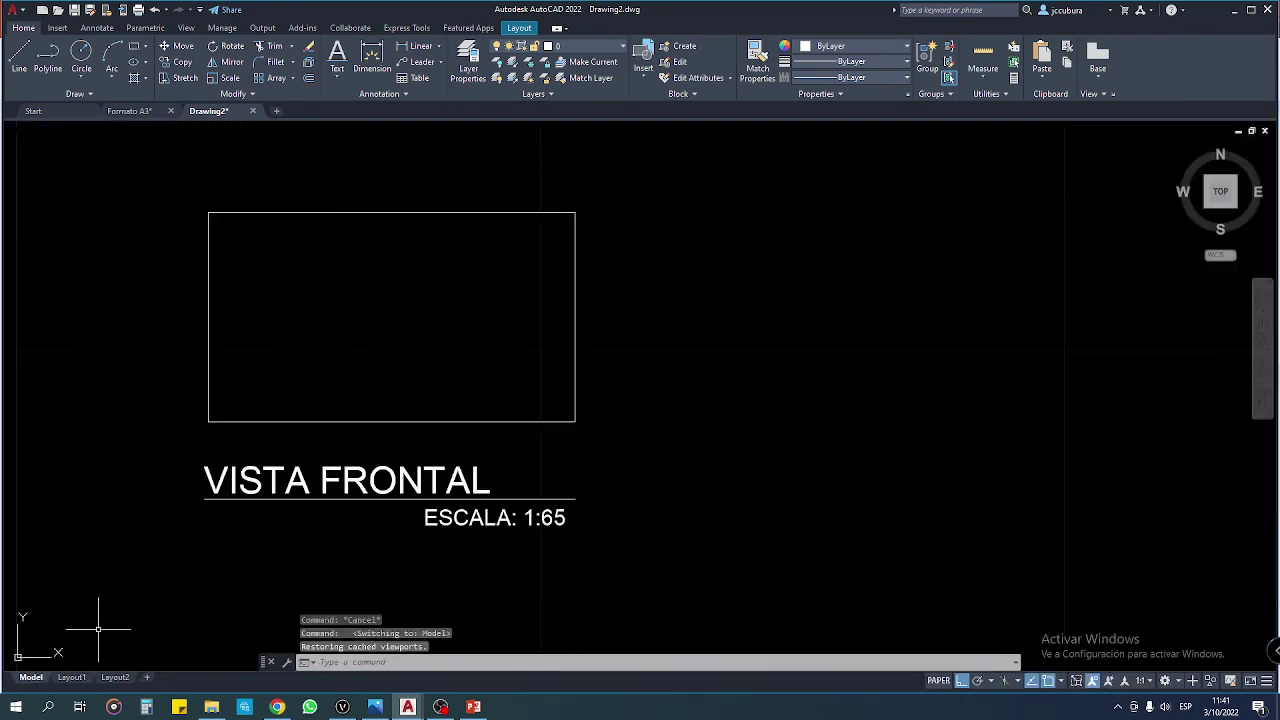
pyautogui.click(159, 173)
pyautogui.click(617, 436)
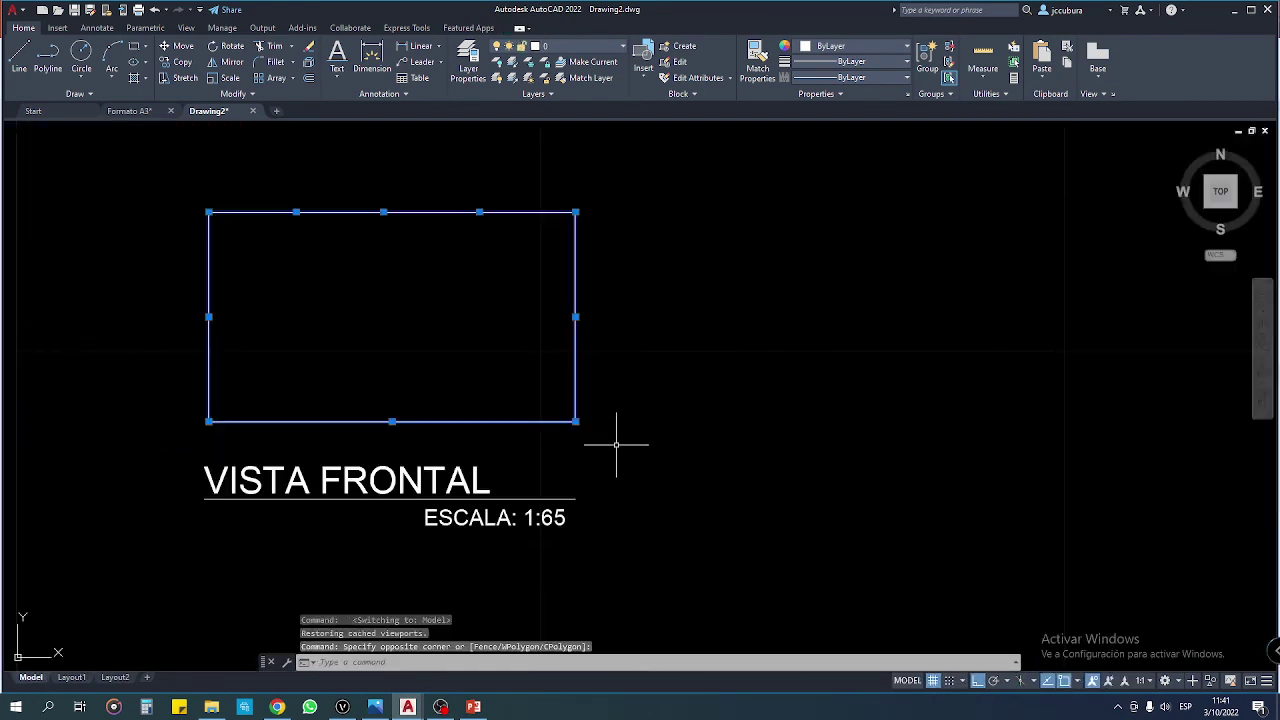
pyautogui.click(577, 50)
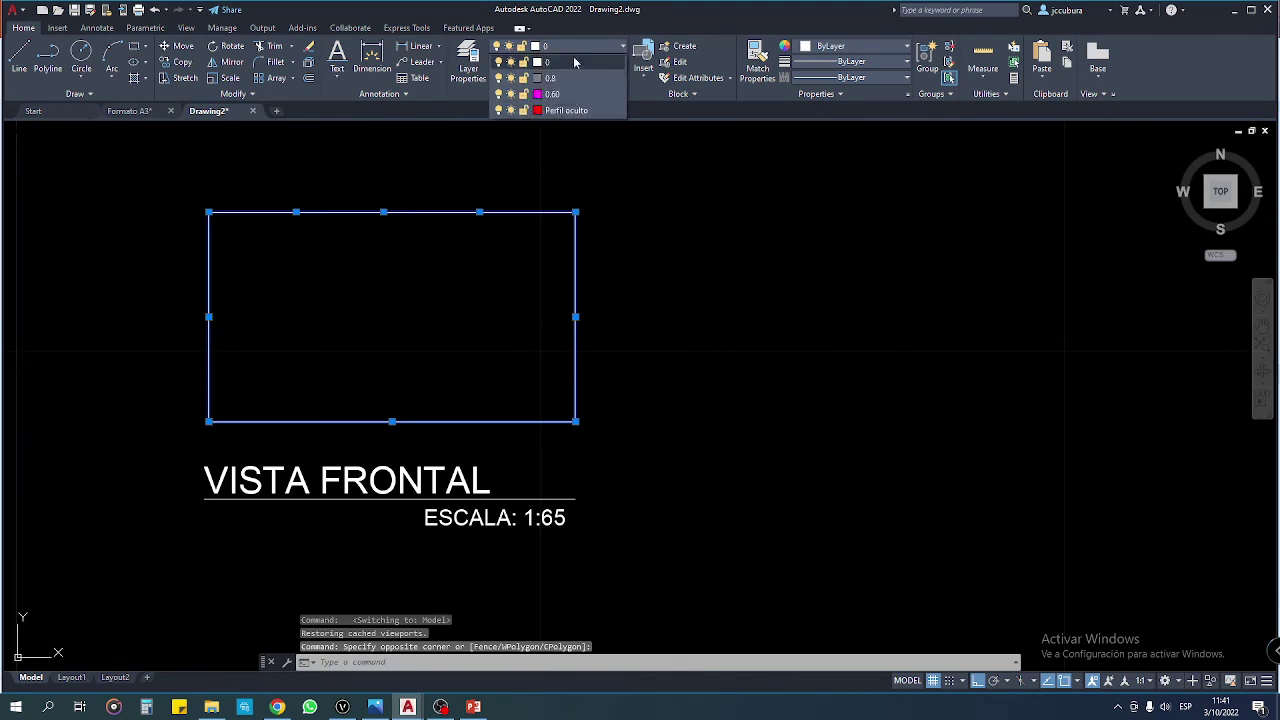
pyautogui.click(552, 94)
pyautogui.scroll(-4, 693, 438)
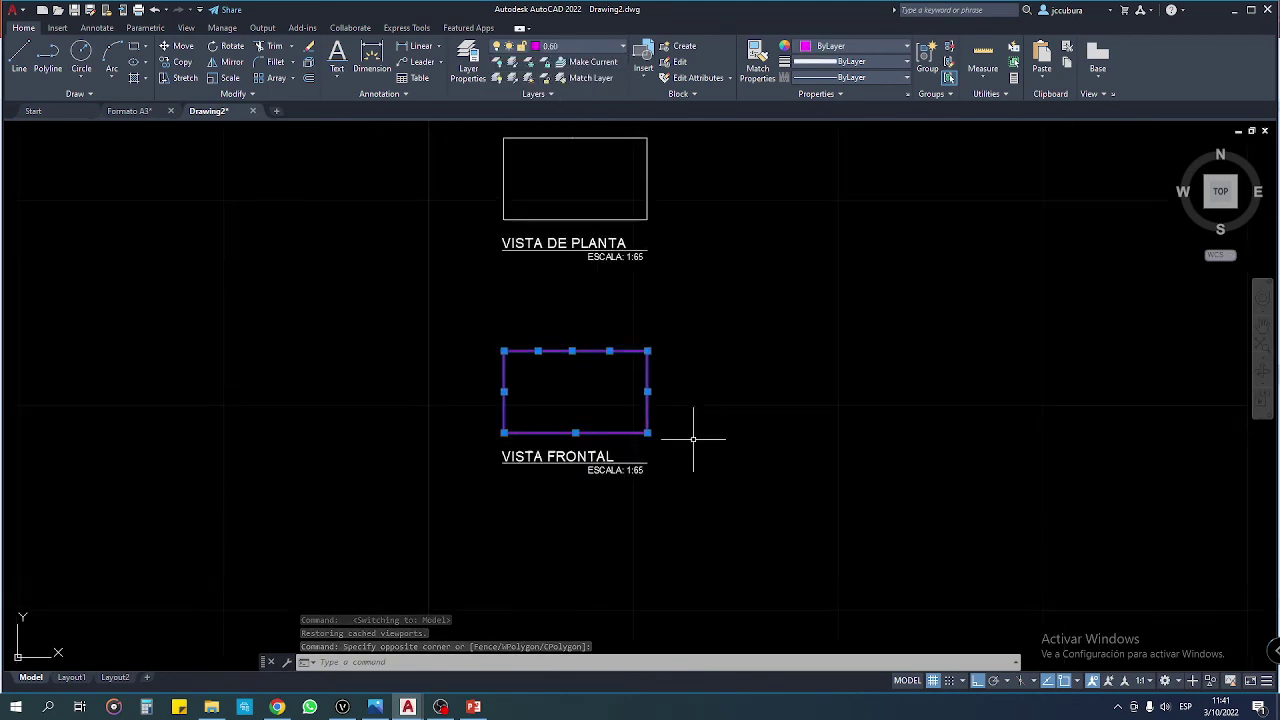
pyautogui.moveTo(693, 438)
pyautogui.mouseDown(button='middle')
pyautogui.moveTo(666, 346)
pyautogui.moveTo(659, 450)
pyautogui.mouseUp(button='middle')
pyautogui.press('Escape')
pyautogui.press('Escape')
# Step: Move the VISTA DE PLANTA frame rectangle onto layer 0.60 as well
pyautogui.click(441, 184)
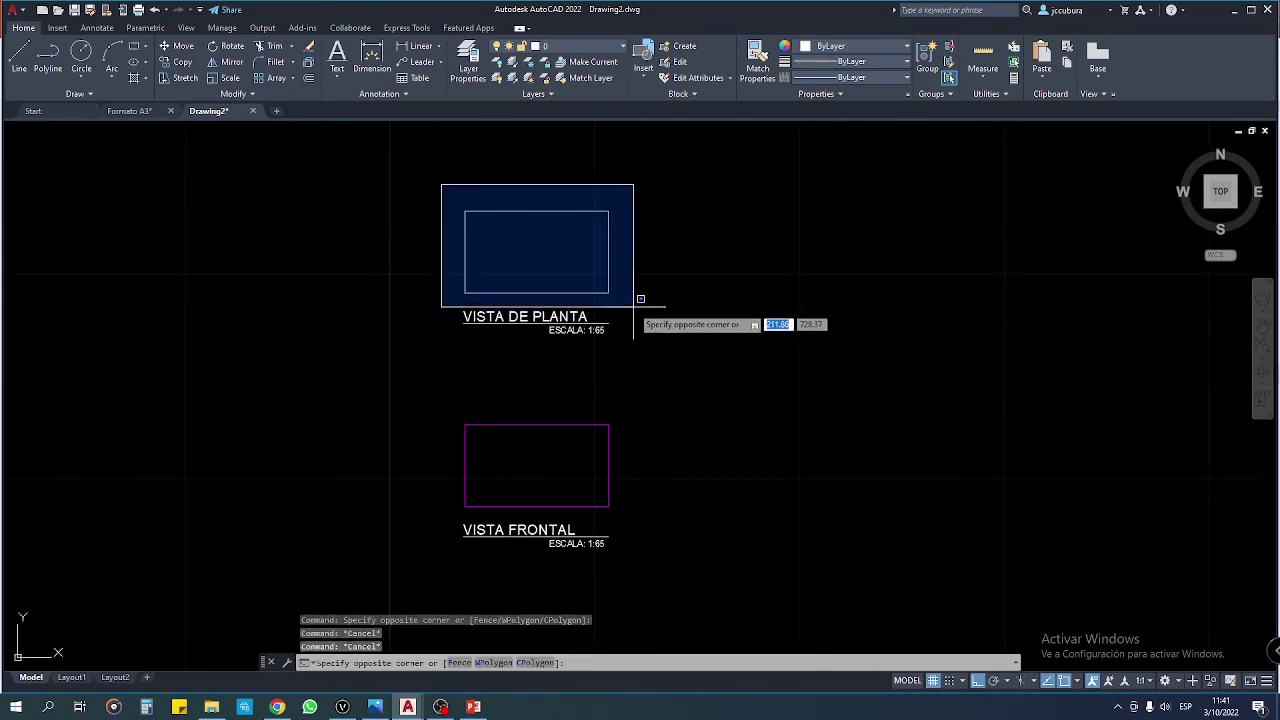
pyautogui.click(634, 306)
pyautogui.click(566, 48)
pyautogui.click(567, 110)
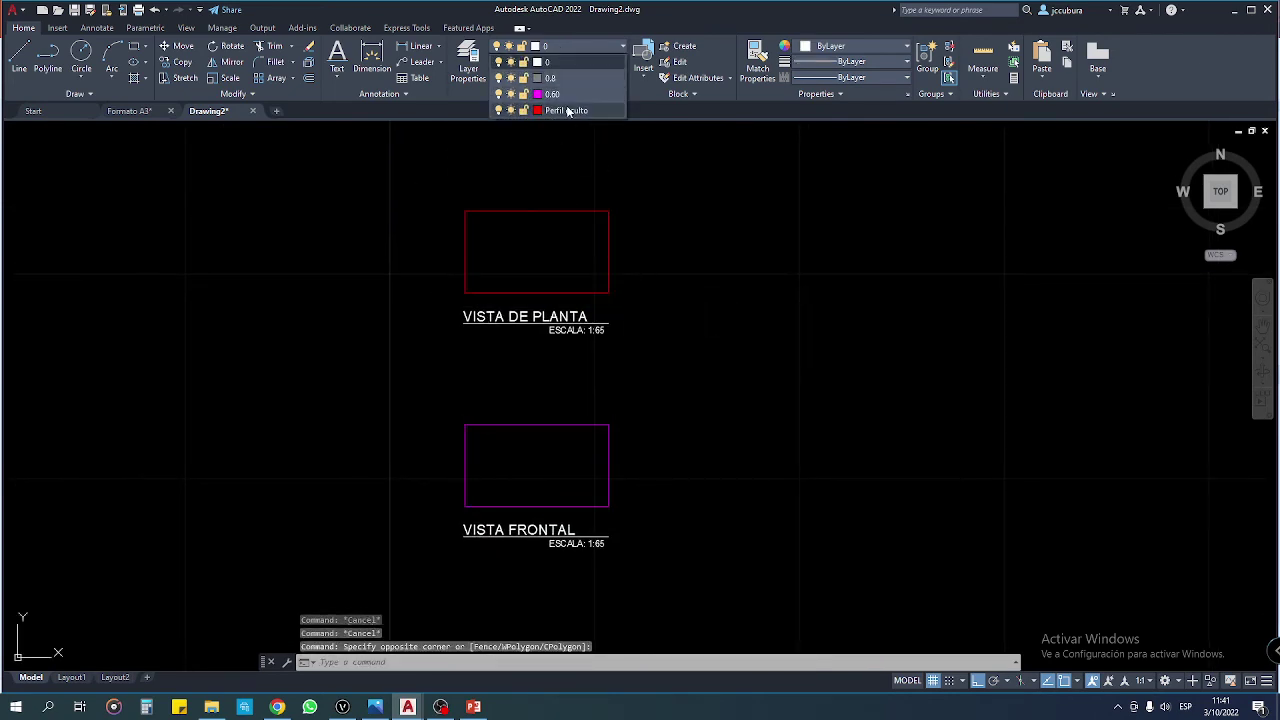
pyautogui.click(560, 94)
pyautogui.press('Escape')
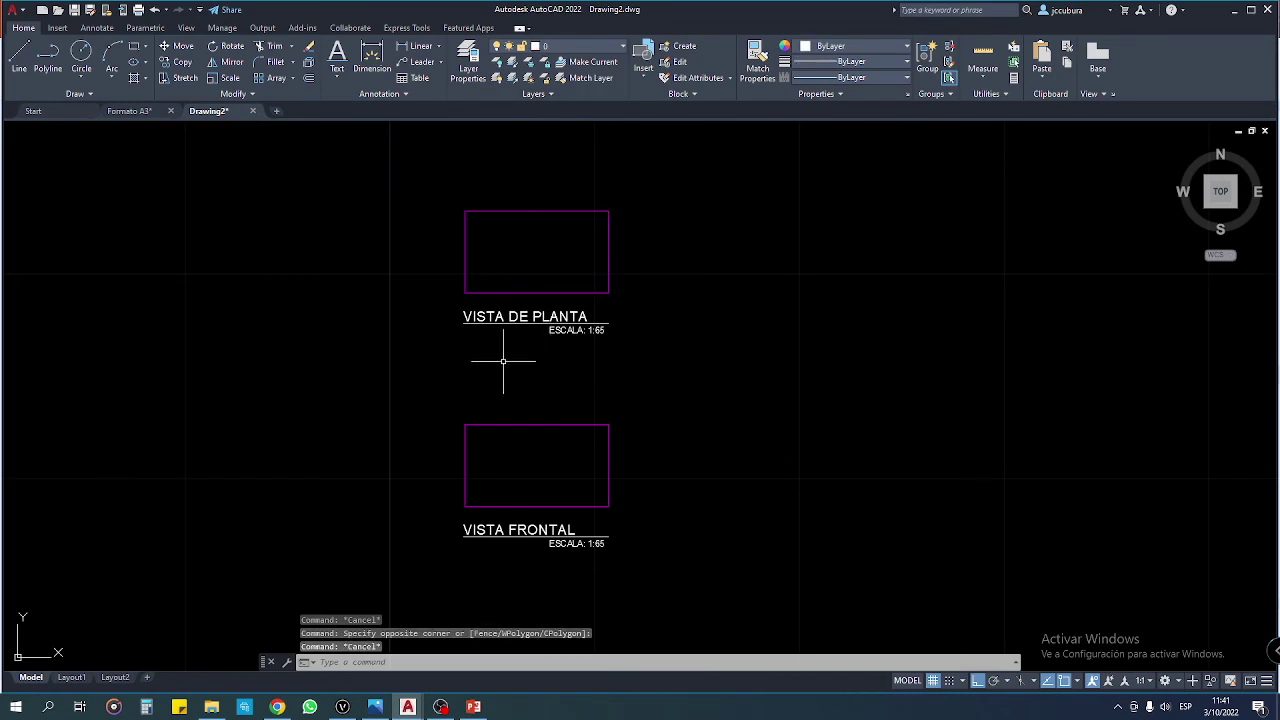
pyautogui.click(440, 354)
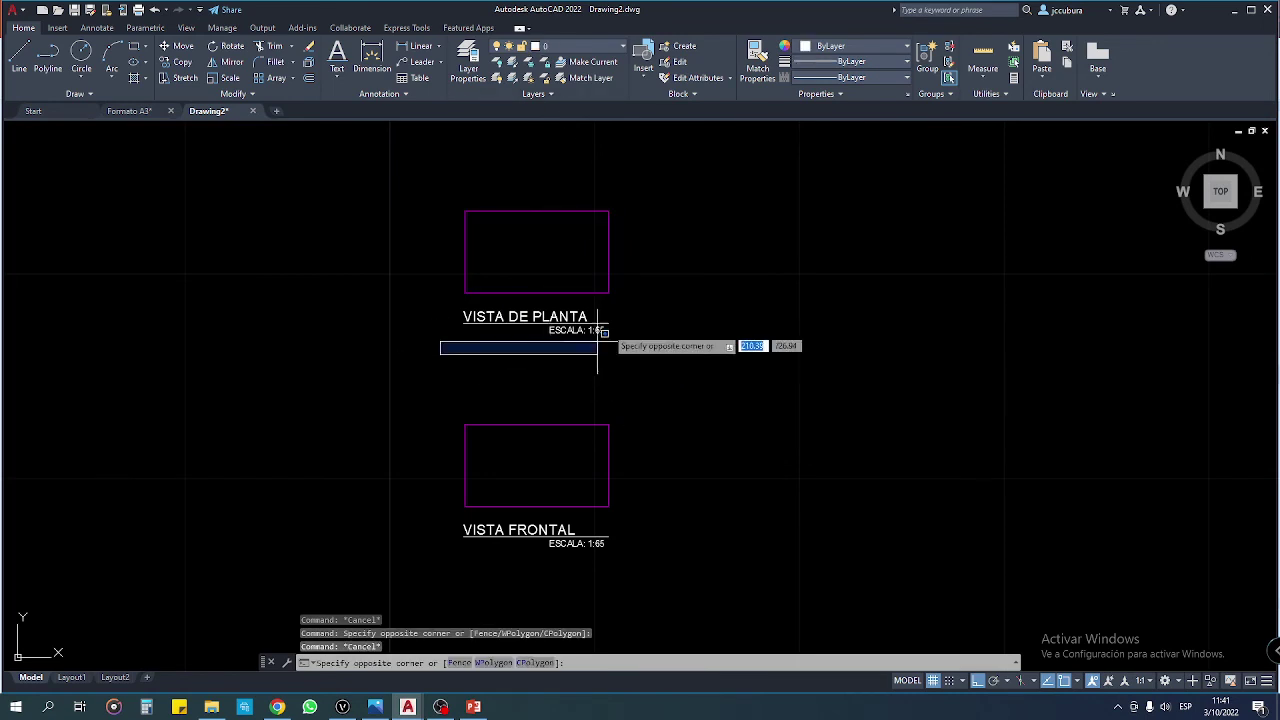
pyautogui.press('Escape')
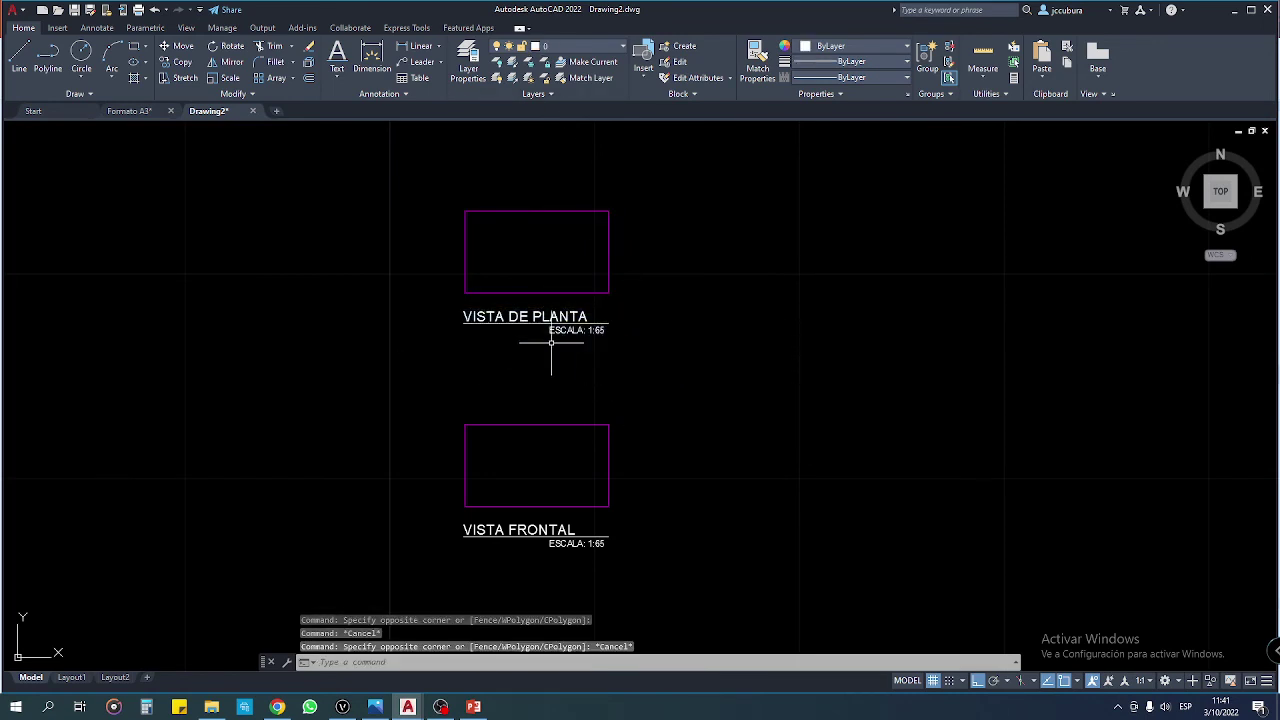
# Step: Put the underlines beneath VISTA DE PLANTA and VISTA FRONTAL on layer Perfil oculto
pyautogui.scroll(4, 492, 323)
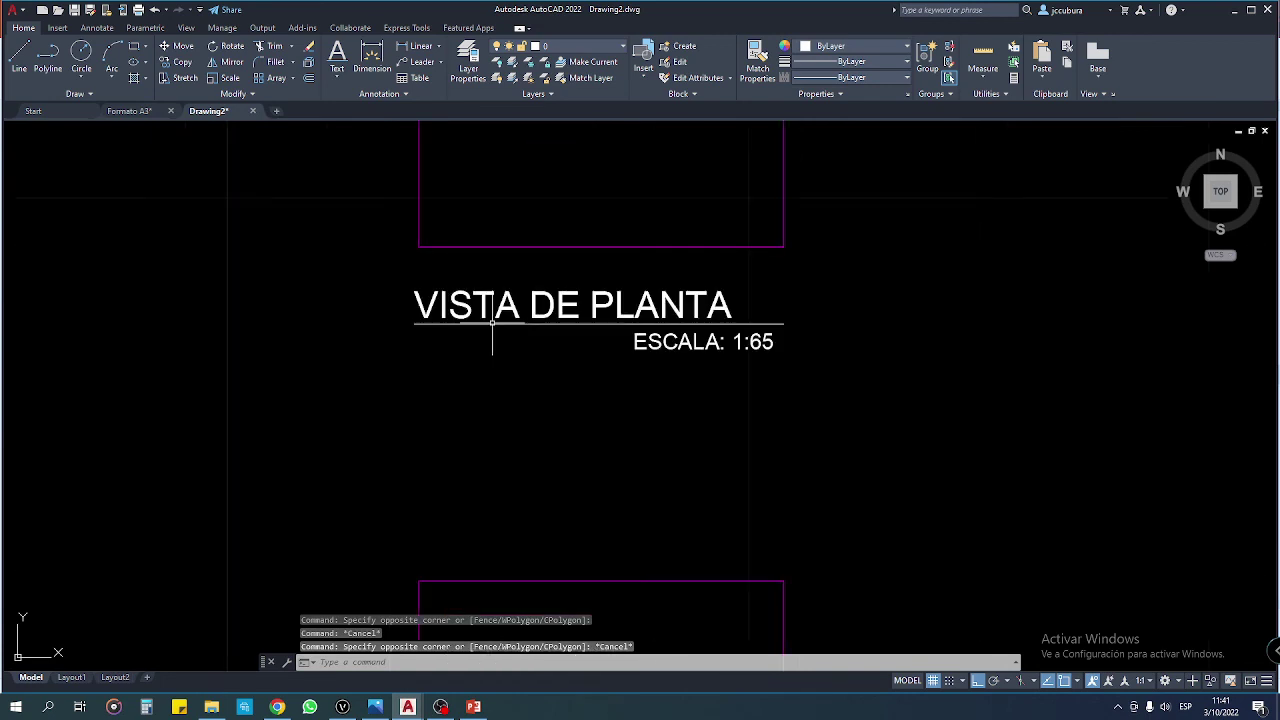
pyautogui.click(492, 323)
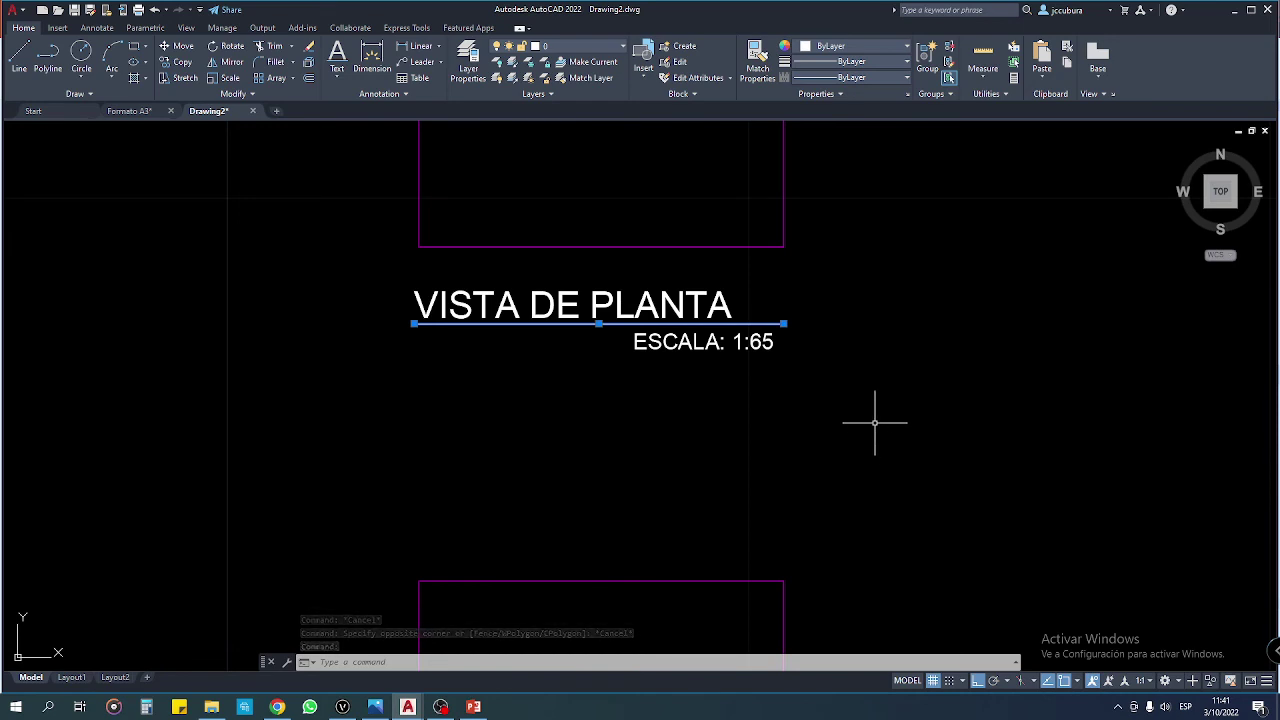
pyautogui.click(623, 49)
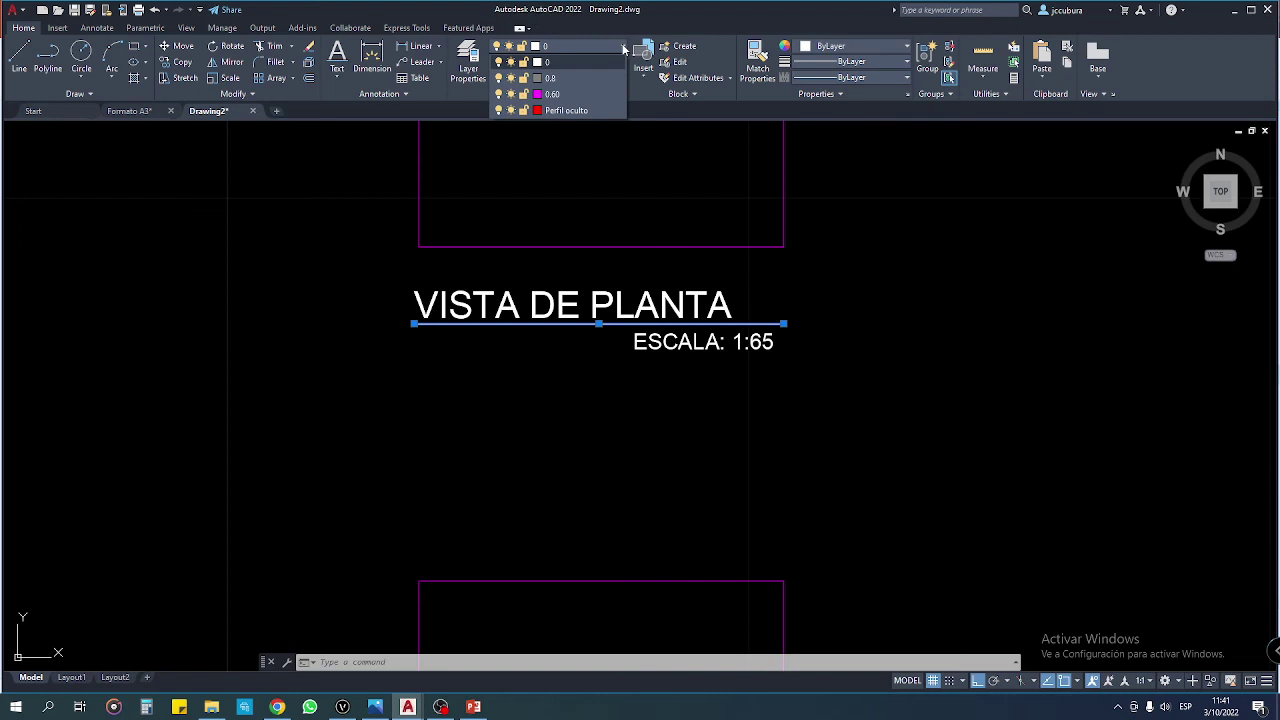
pyautogui.click(566, 110)
pyautogui.press('Escape')
pyautogui.moveTo(832, 479); pyautogui.dragTo(834, 163, button='middle')
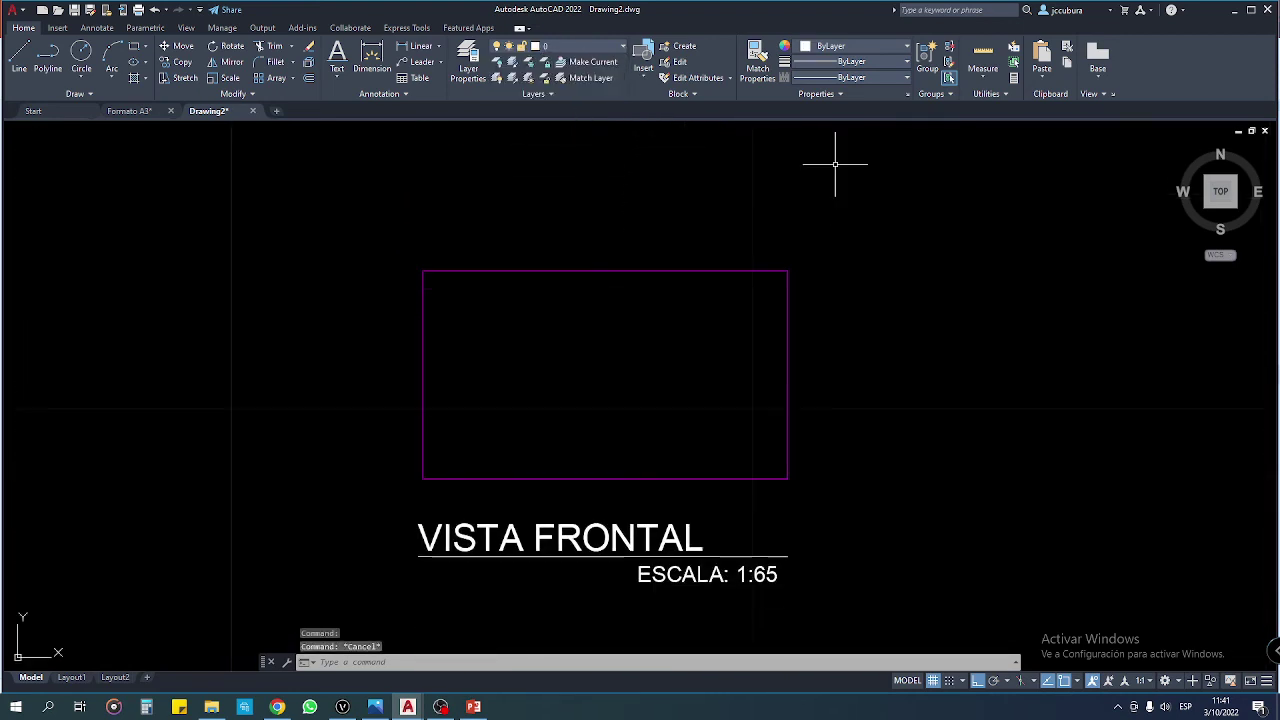
pyautogui.click(584, 557)
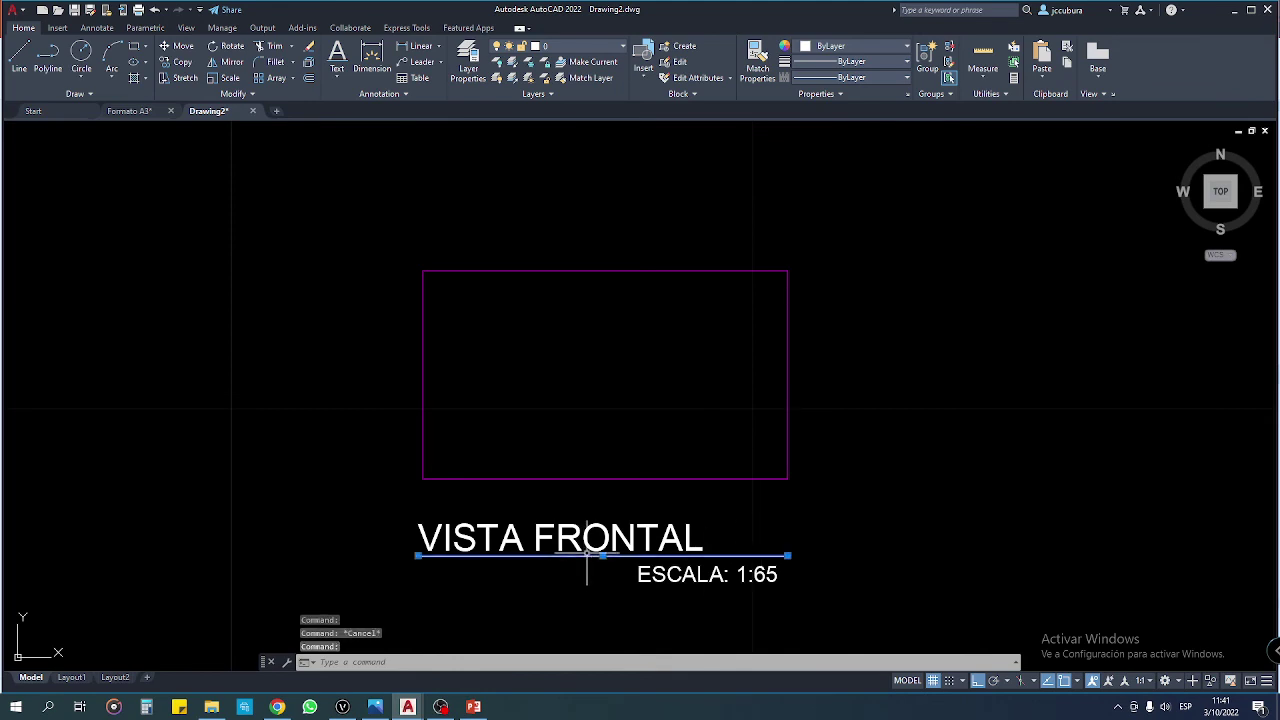
pyautogui.click(595, 48)
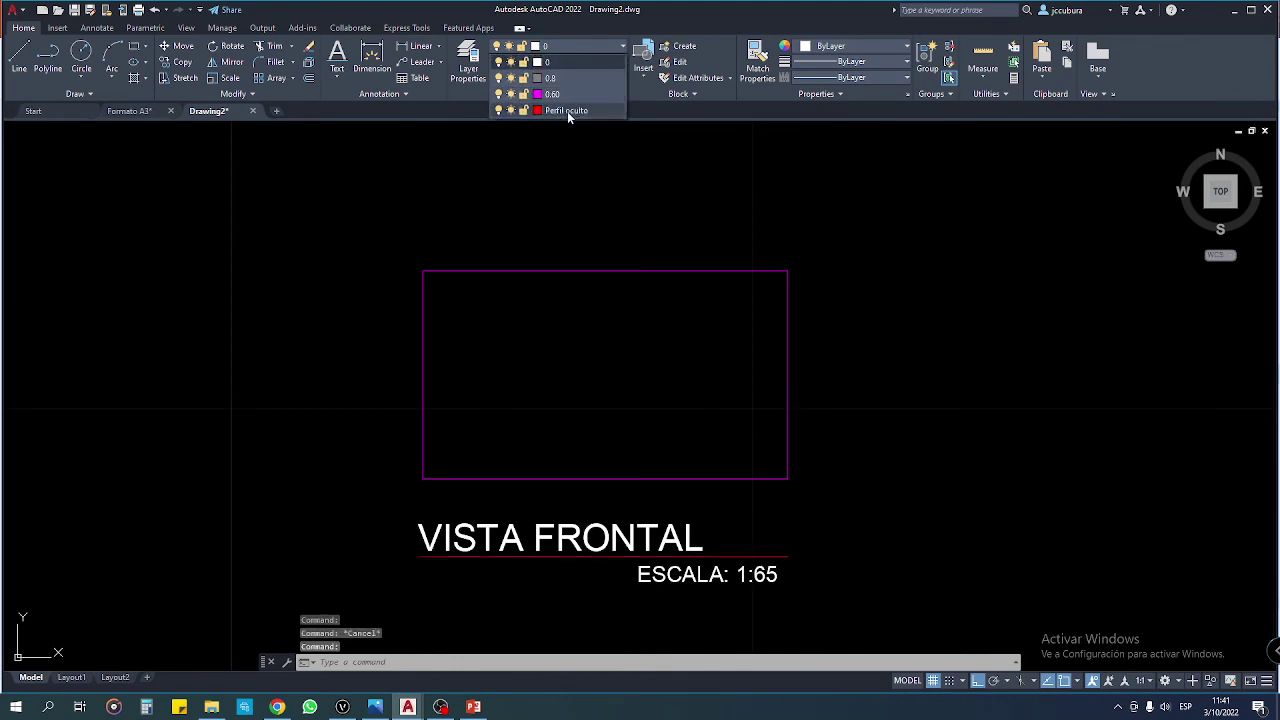
pyautogui.click(569, 111)
pyautogui.press('Escape')
# Step: Move both view titles and the ESCALA 1:65 text onto layer 0.8, then return to Layout1
pyautogui.moveTo(736, 486); pyautogui.dragTo(737, 457, button='middle')
pyautogui.scroll(-4, 680, 530)
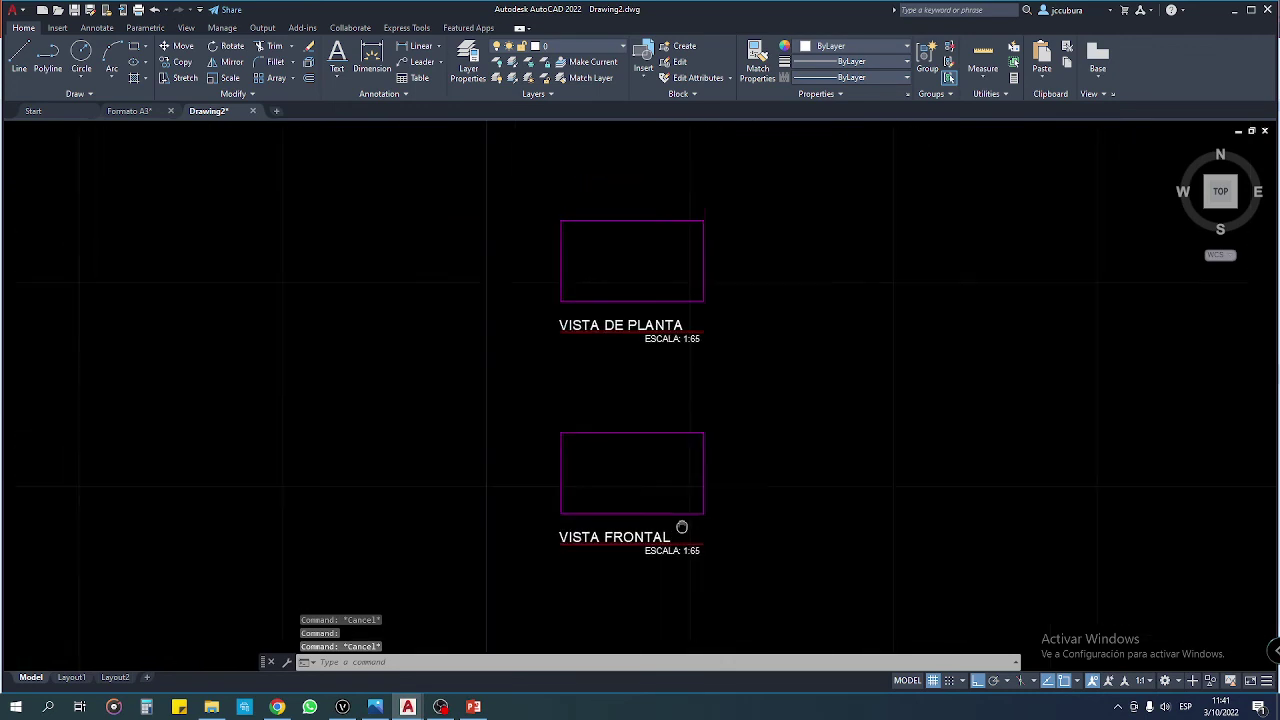
pyautogui.click(558, 336)
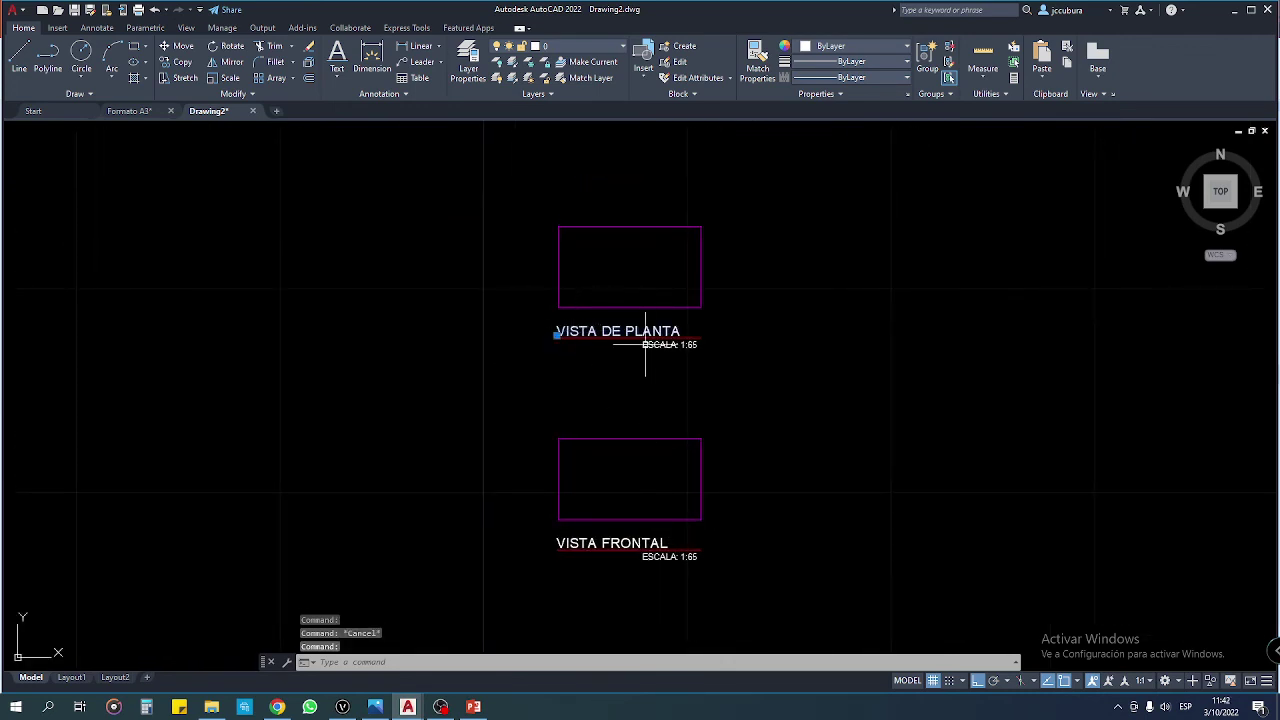
pyautogui.click(611, 548)
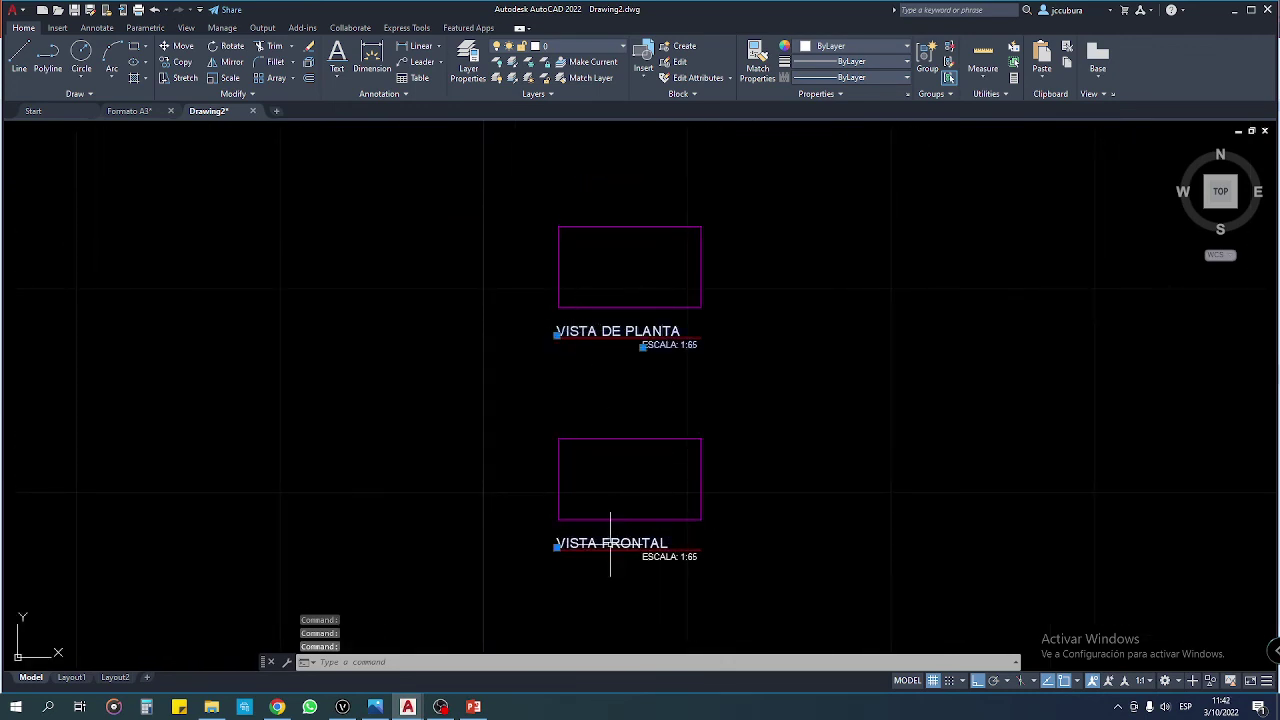
pyautogui.click(666, 557)
pyautogui.click(622, 50)
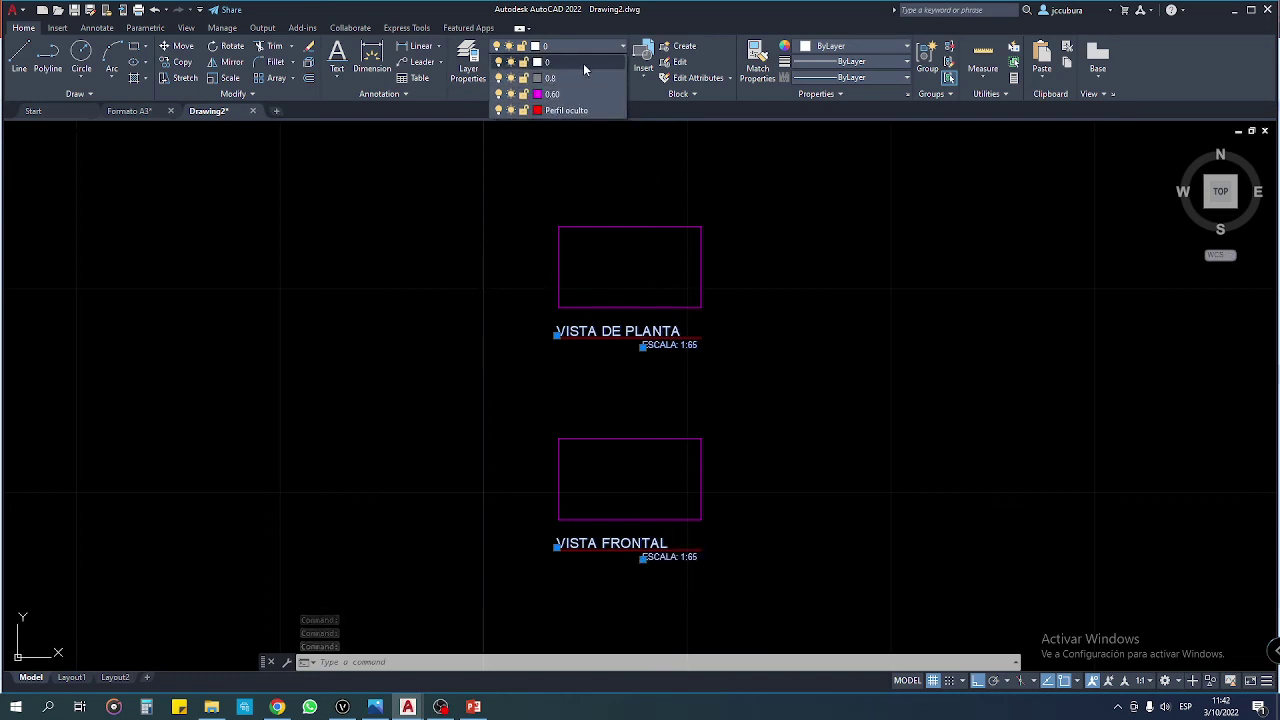
pyautogui.click(552, 79)
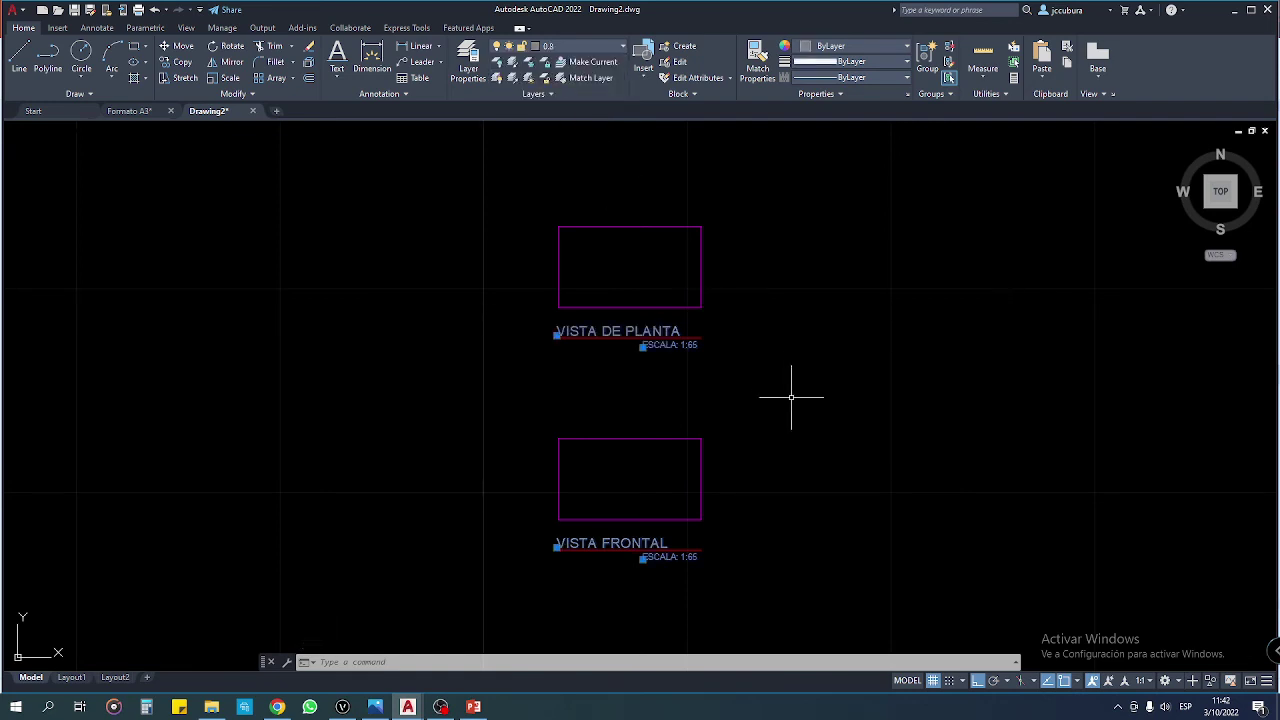
pyautogui.press('Escape')
pyautogui.moveTo(777, 400); pyautogui.dragTo(682, 387, button='middle')
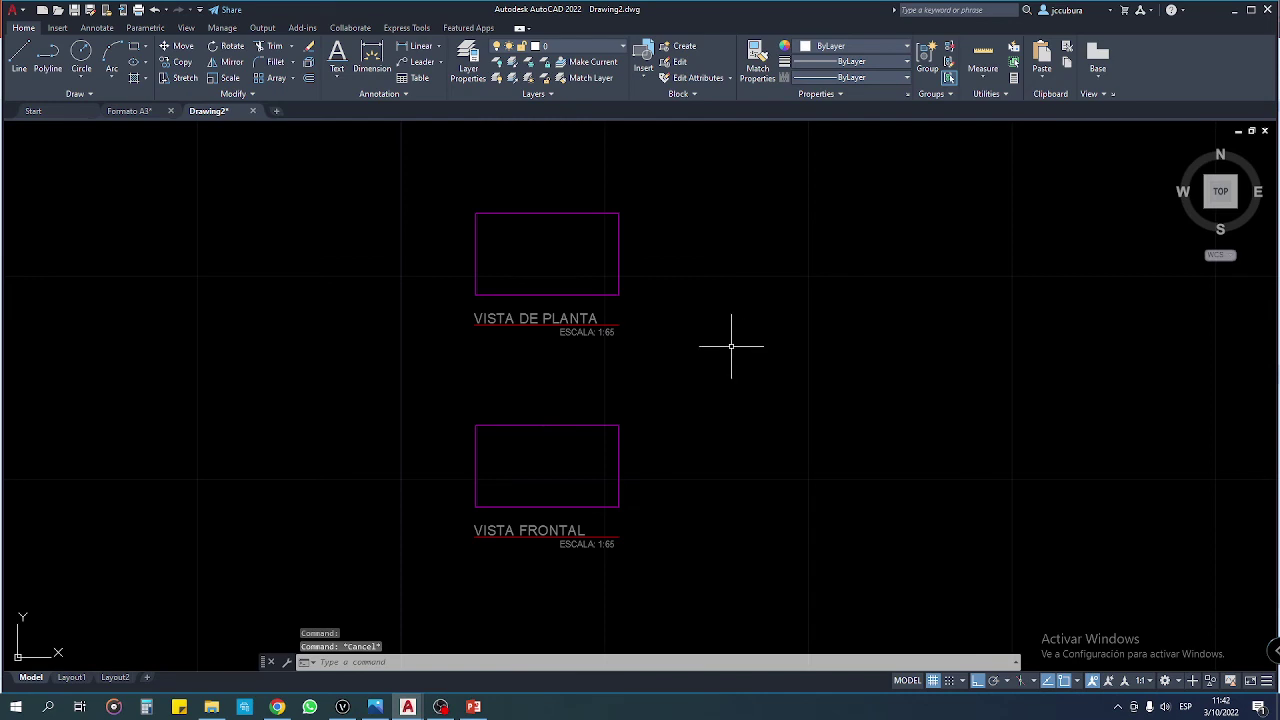
pyautogui.moveTo(731, 346); pyautogui.dragTo(720, 346, button='middle')
pyautogui.click(71, 677)
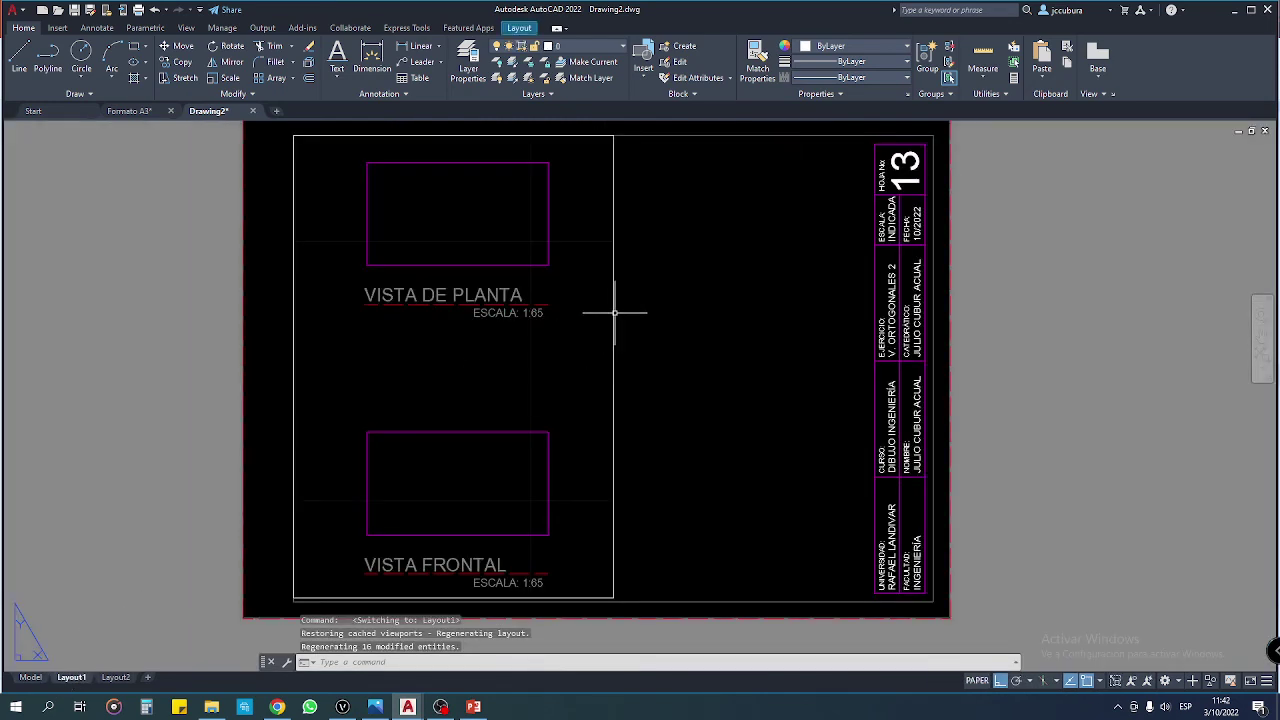
pyautogui.hotkey('ctrl', 'p')
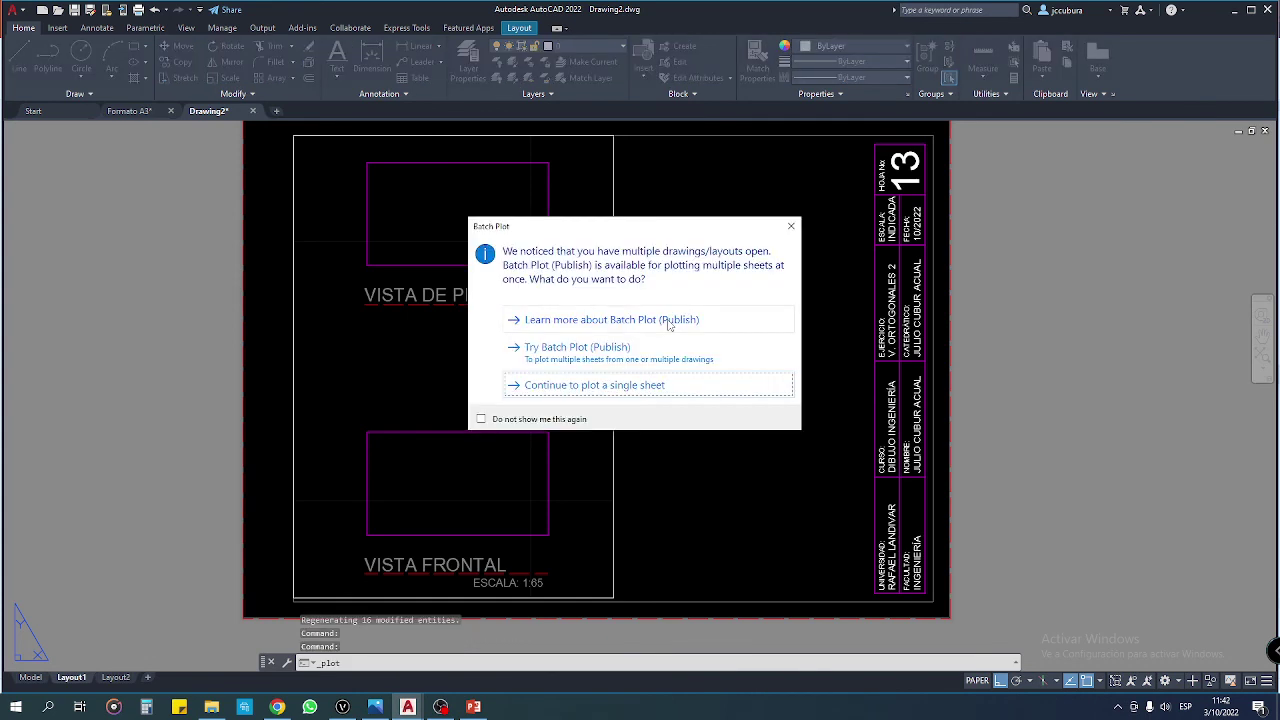
pyautogui.click(625, 388)
pyautogui.click(421, 515)
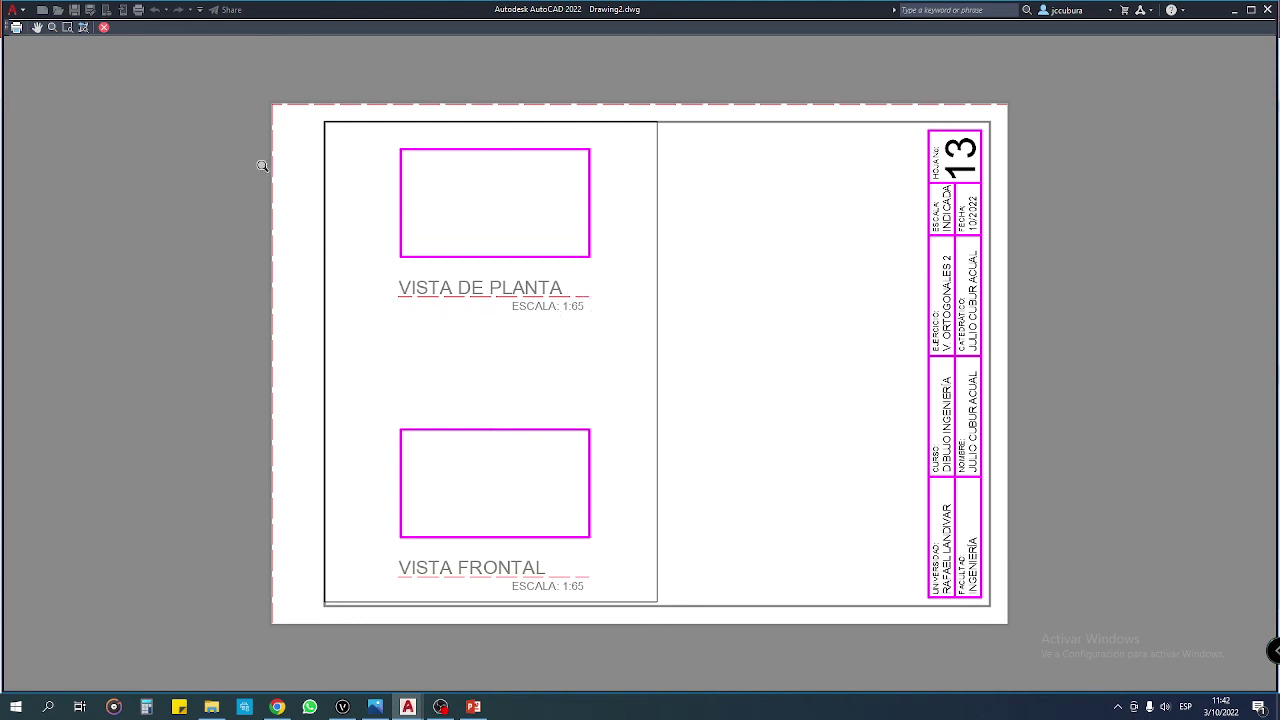
pyautogui.click(104, 28)
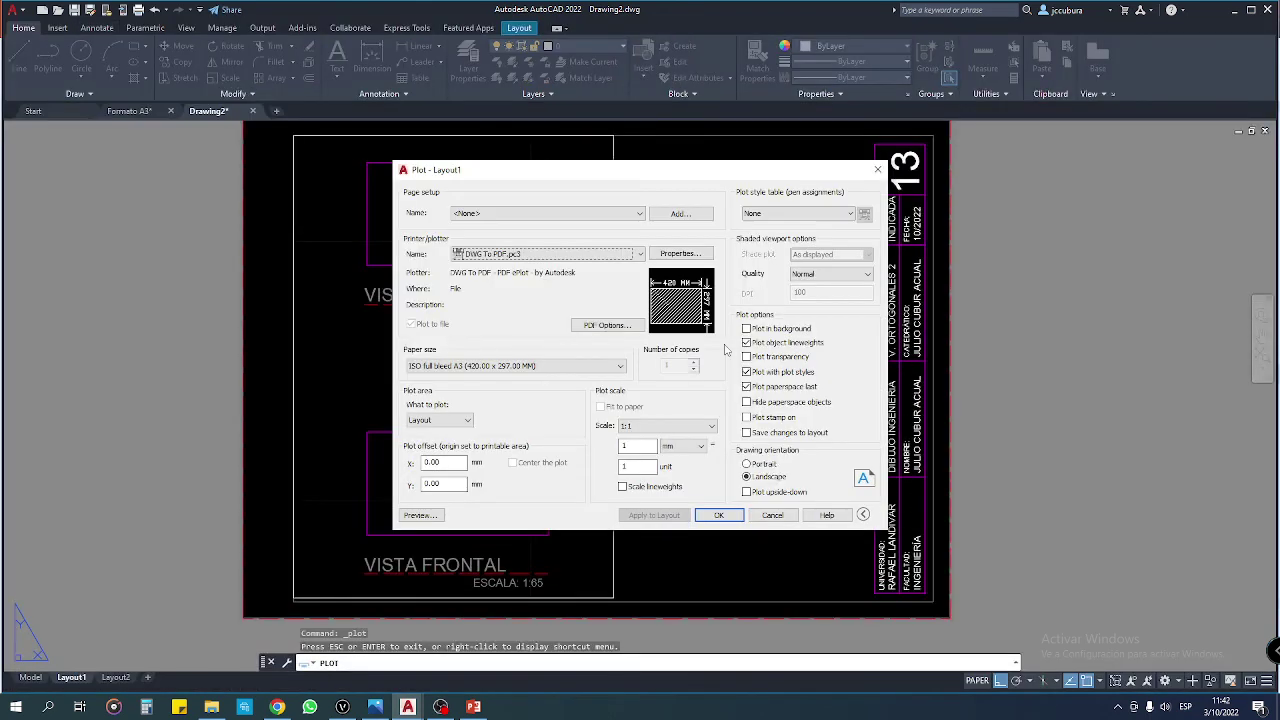
pyautogui.click(772, 515)
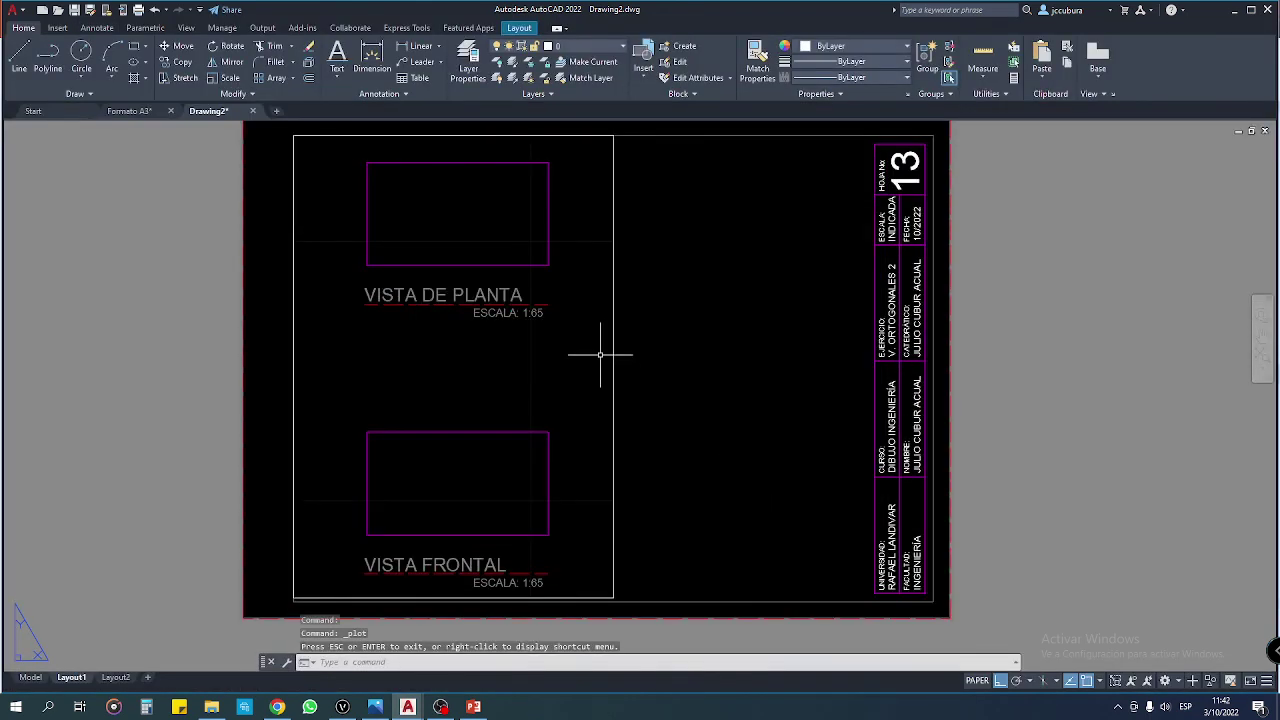
# Step: Put the layout viewport frame on layer 0
pyautogui.click(614, 277)
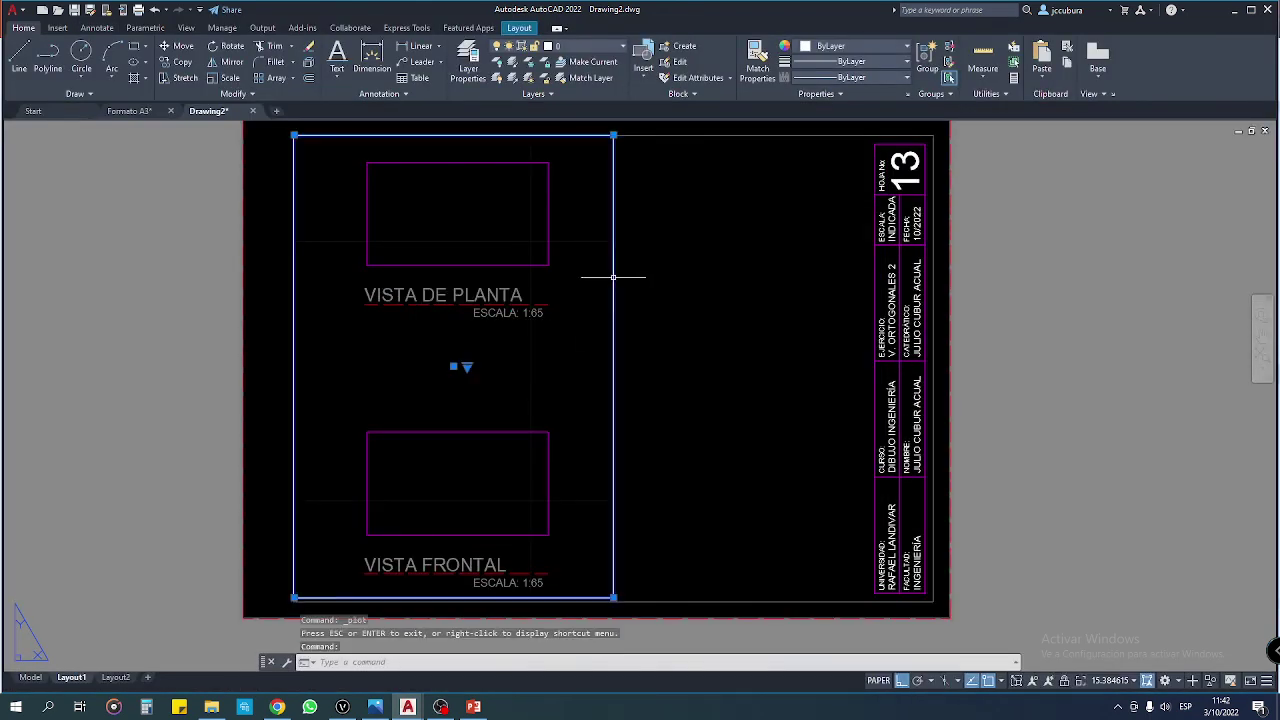
pyautogui.click(620, 46)
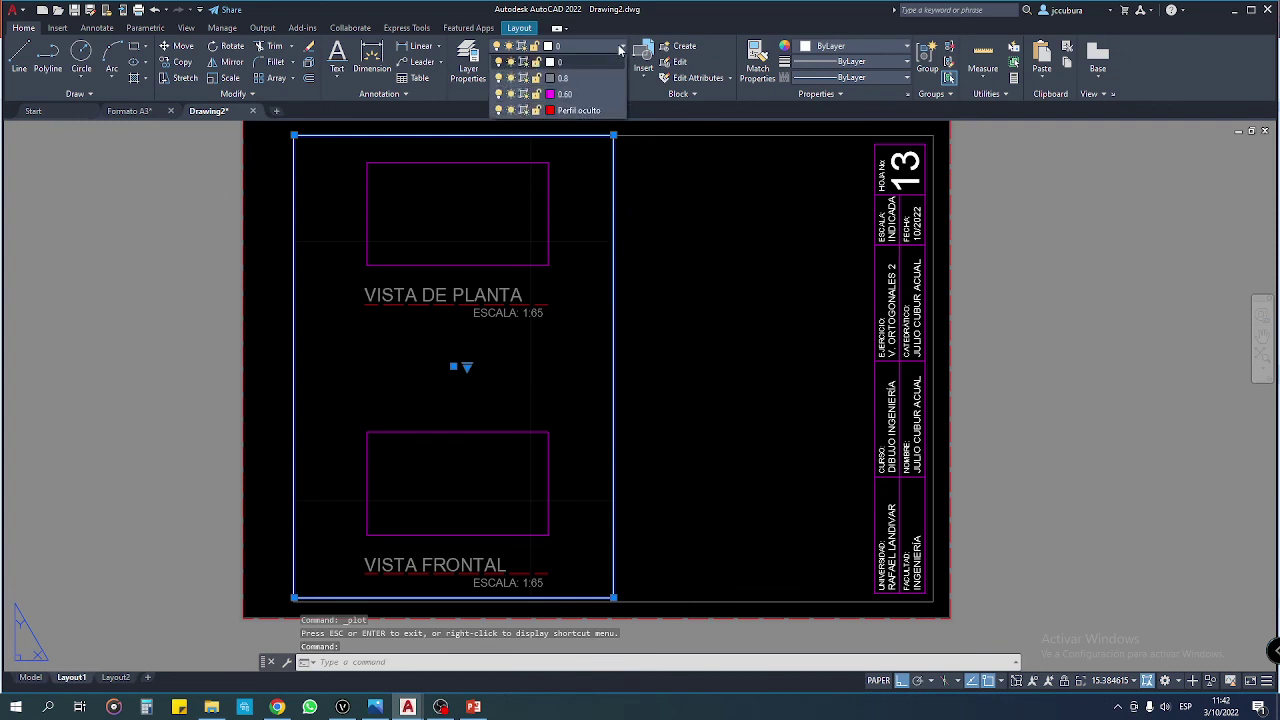
pyautogui.click(565, 63)
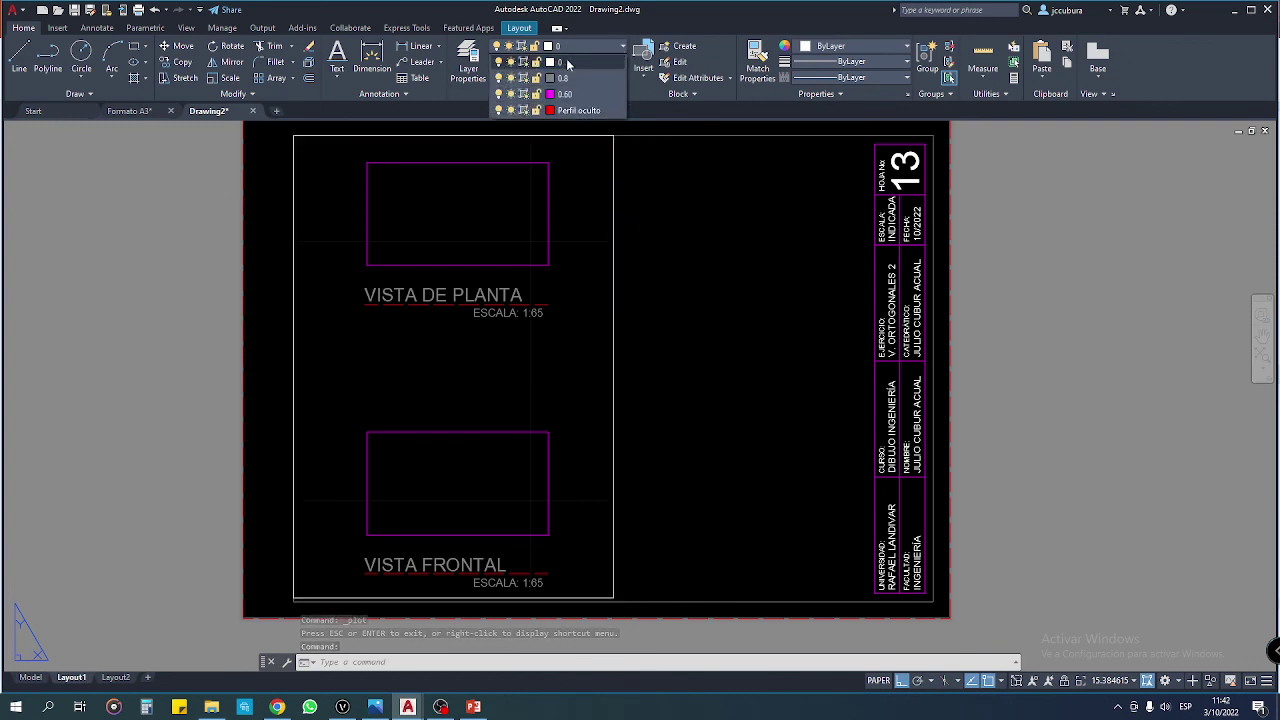
pyautogui.click(568, 63)
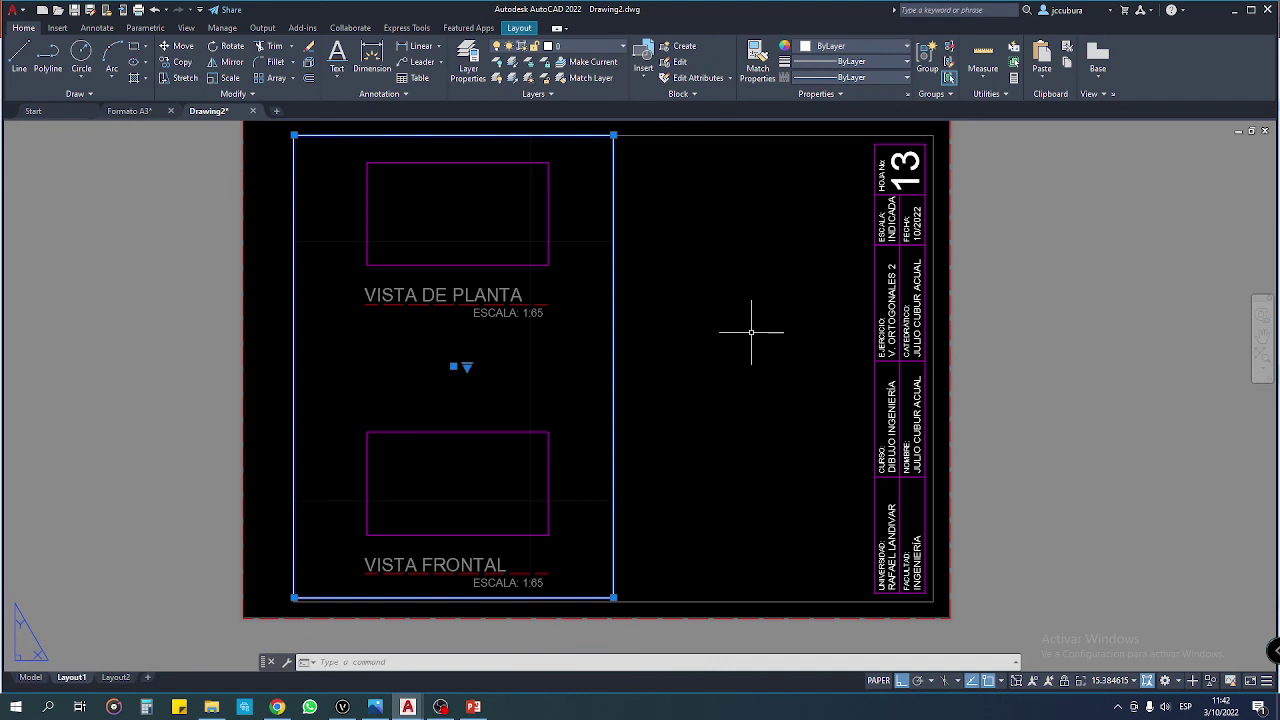
pyautogui.press('Escape')
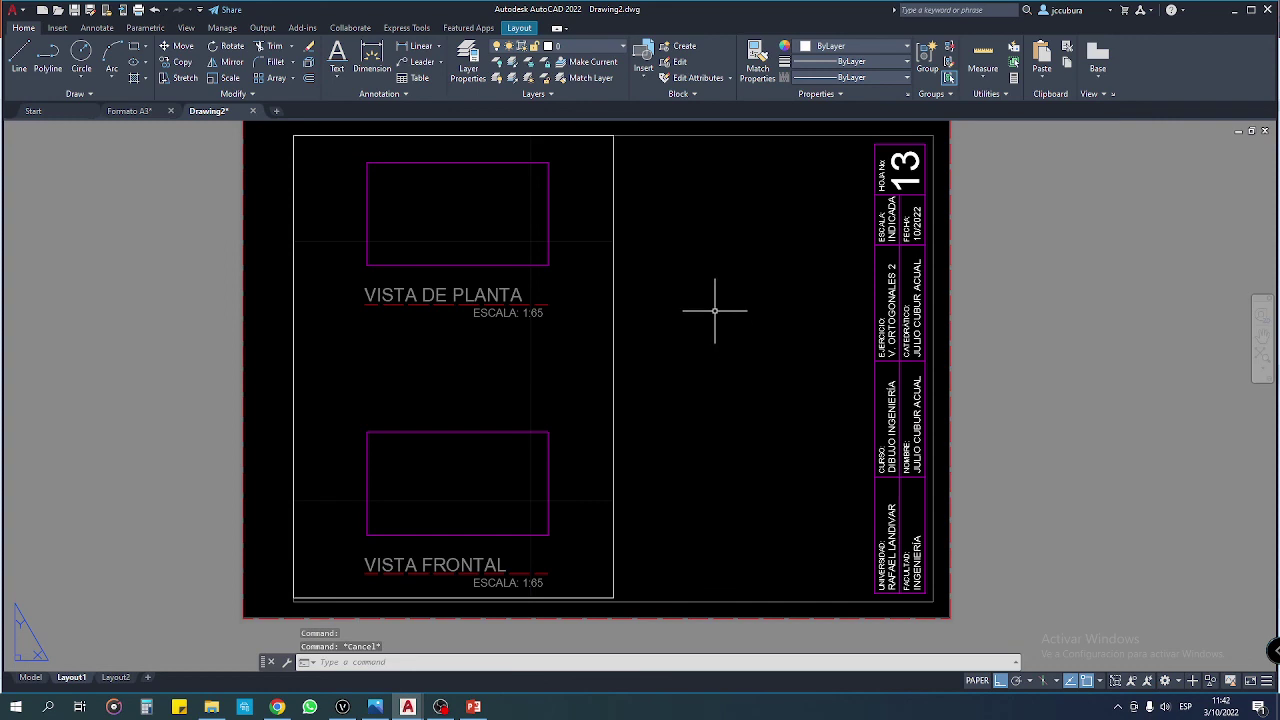
# Step: Turn off plotting for layer 0 in the Layer Properties Manager
pyautogui.click(470, 60)
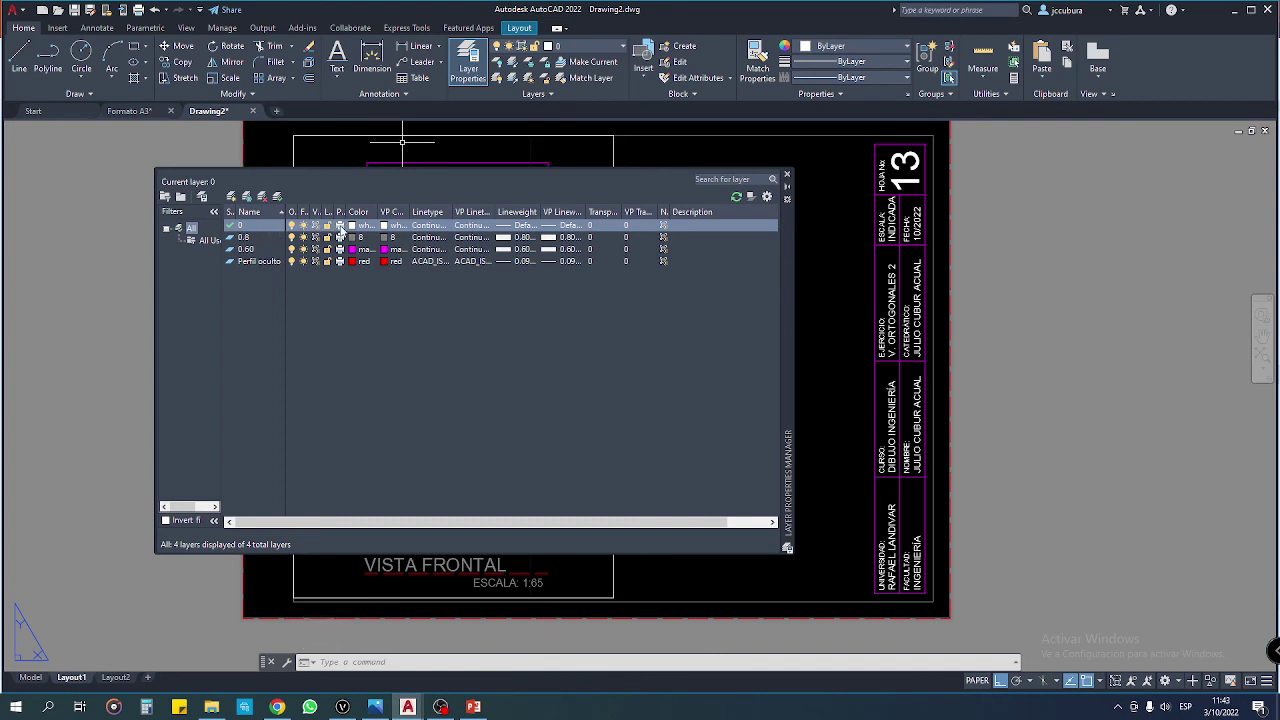
pyautogui.click(367, 181)
pyautogui.click(407, 408)
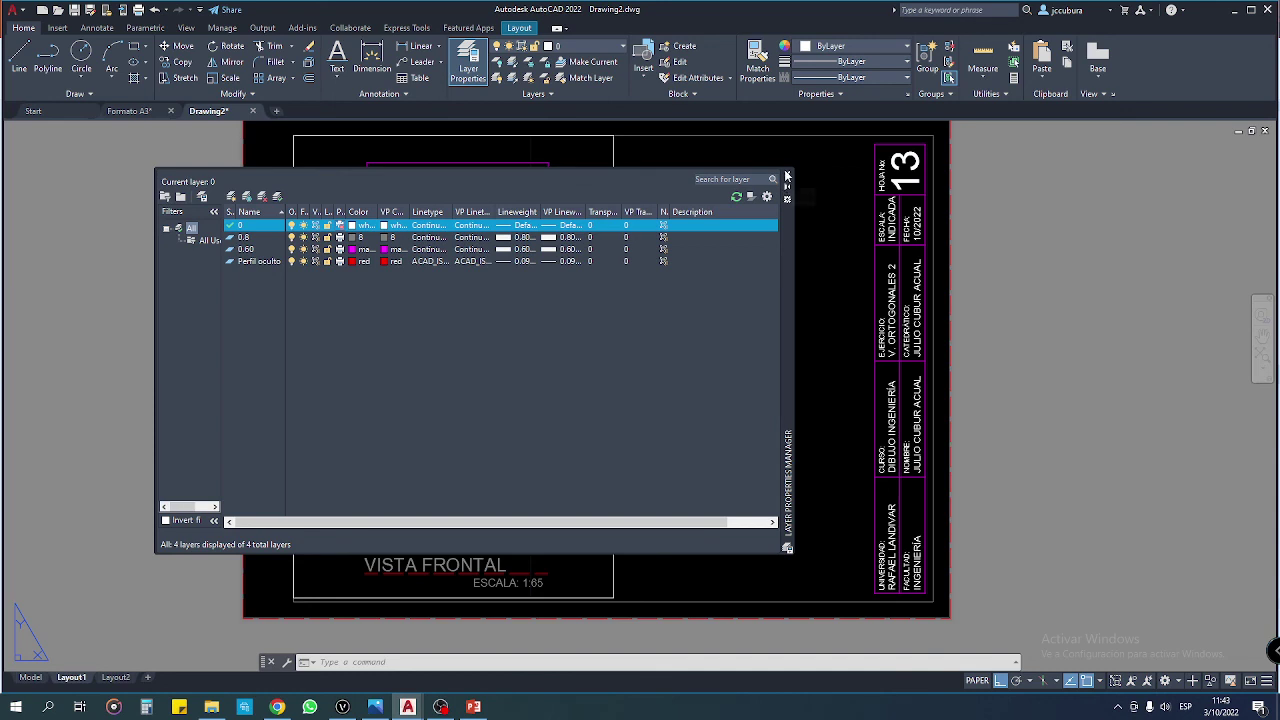
pyautogui.click(787, 176)
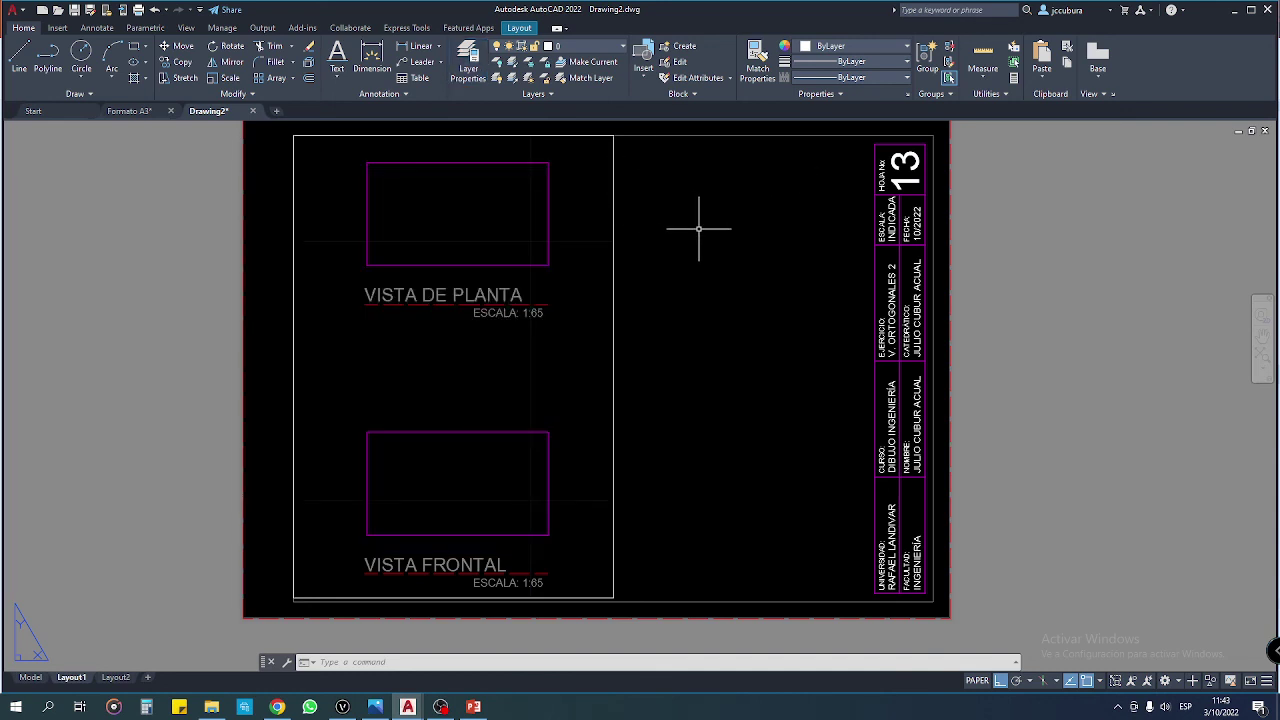
pyautogui.hotkey('ctrl', 'p')
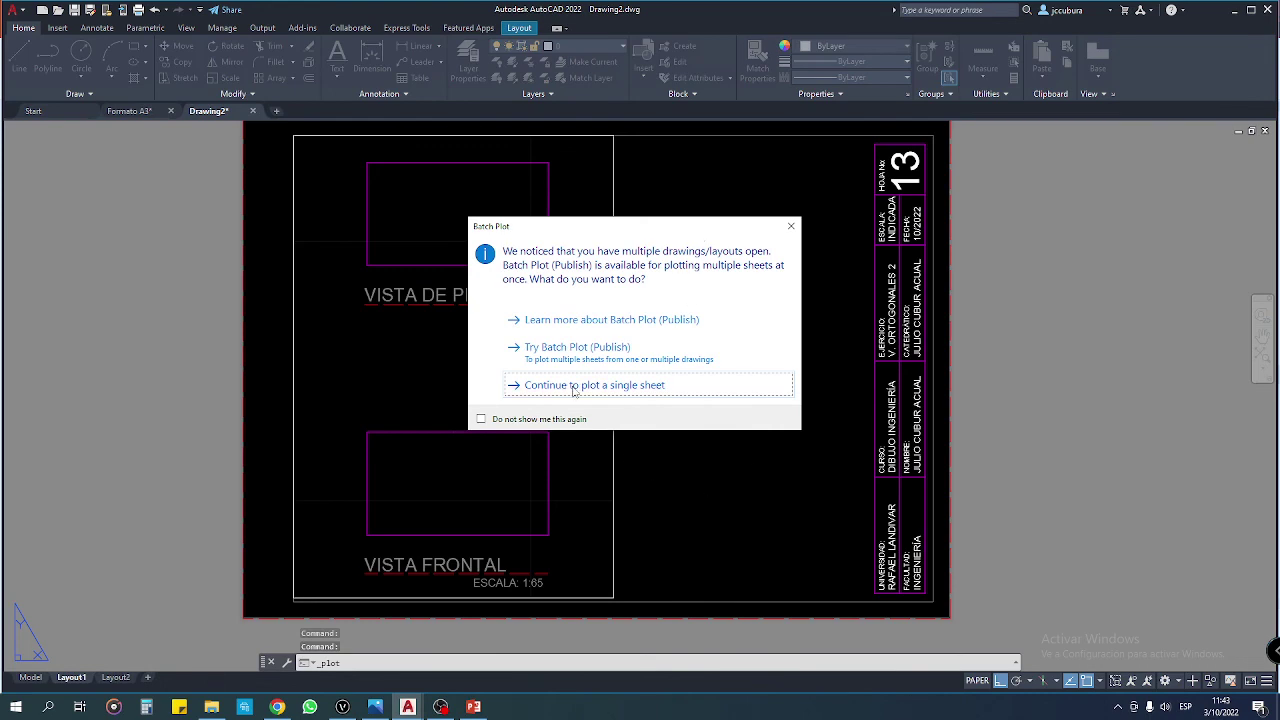
pyautogui.click(574, 387)
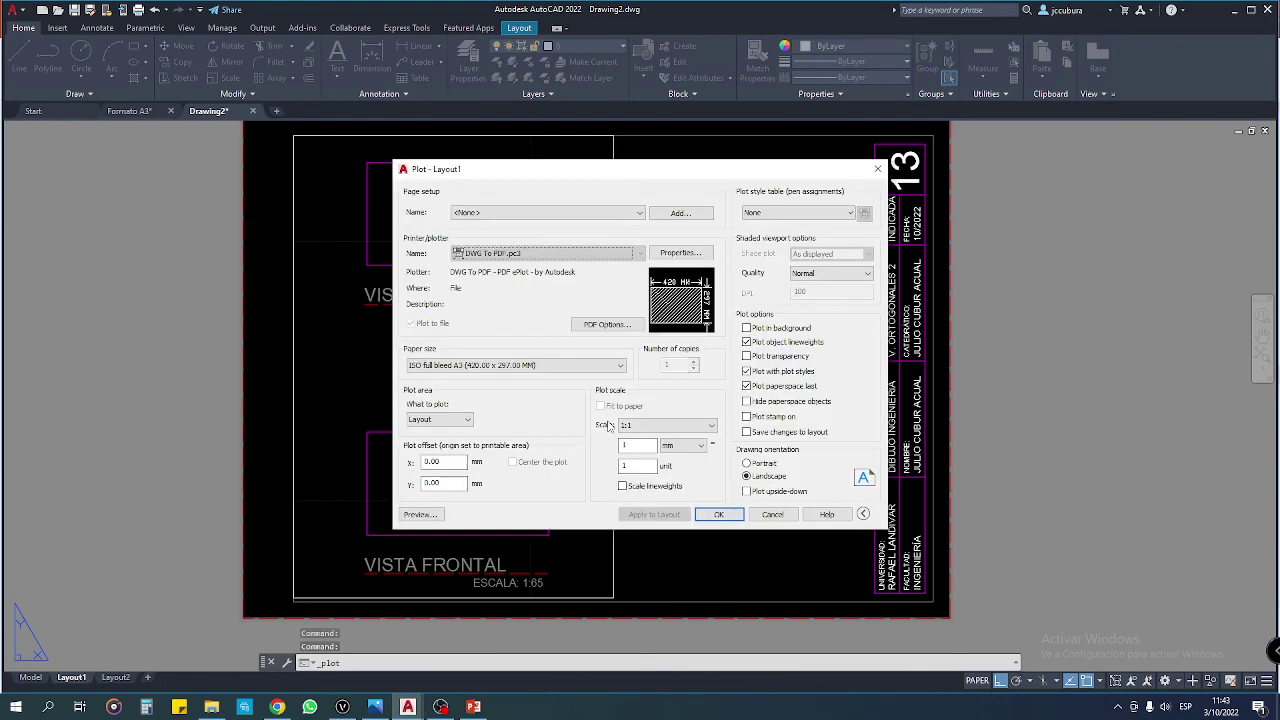
pyautogui.click(420, 514)
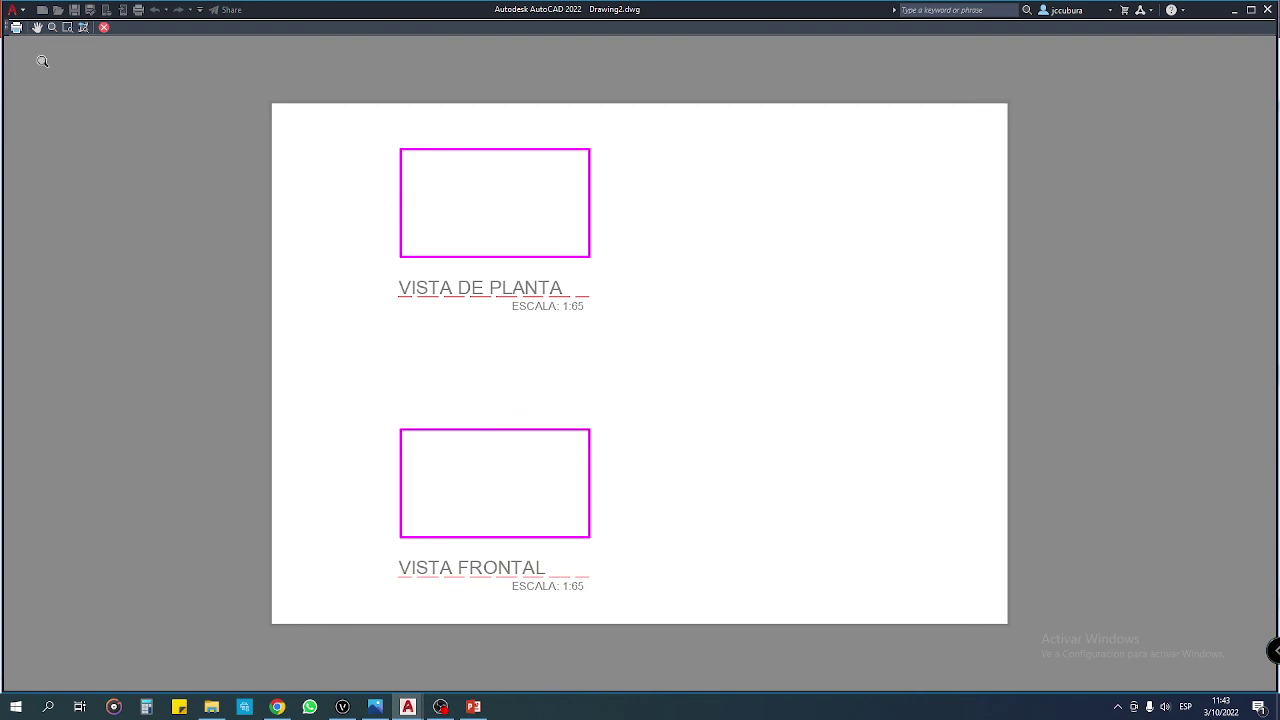
pyautogui.click(104, 27)
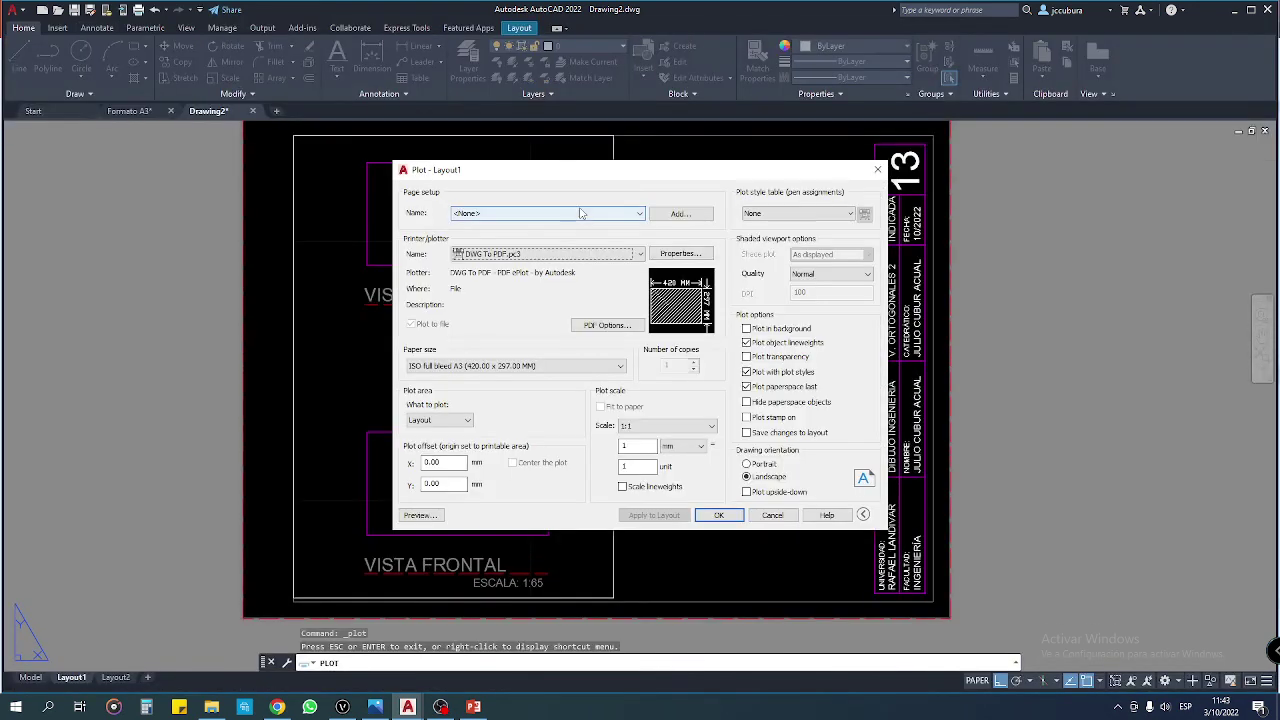
pyautogui.click(772, 515)
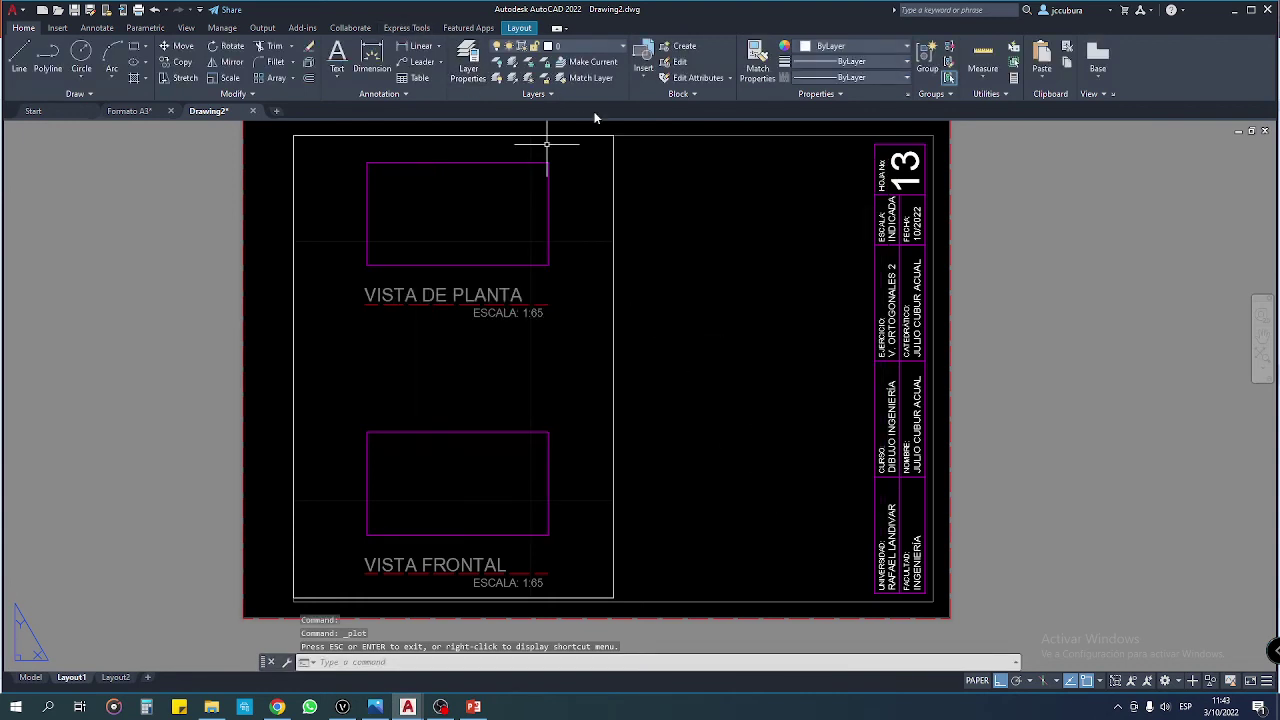
# Step: Create a new layer named Formato in the Layer Properties Manager
pyautogui.click(950, 226)
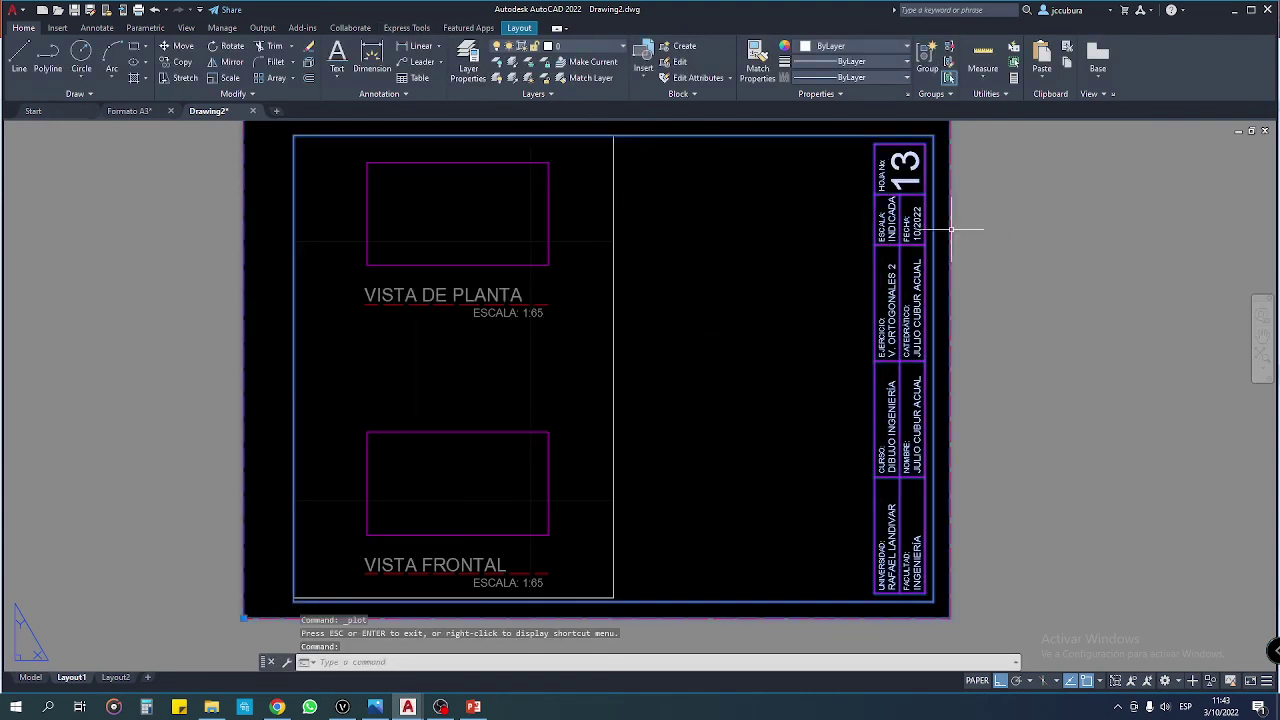
pyautogui.press('Escape')
pyautogui.click(468, 60)
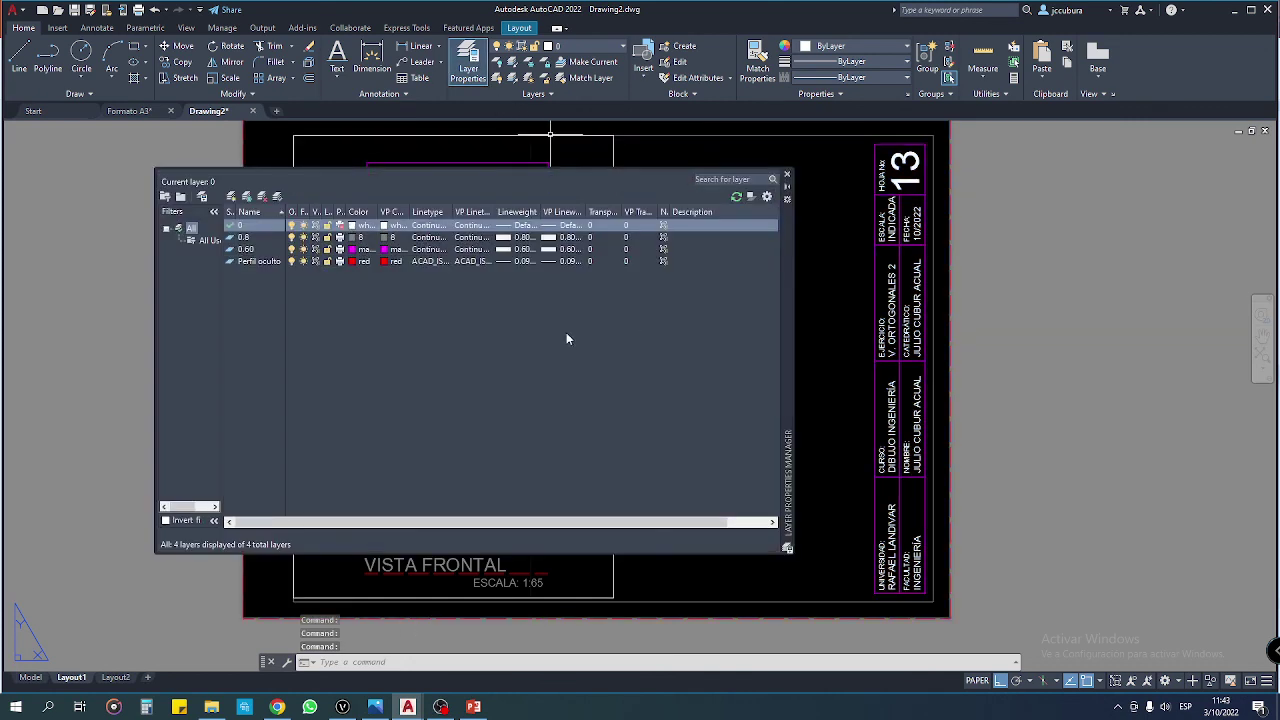
pyautogui.click(231, 196)
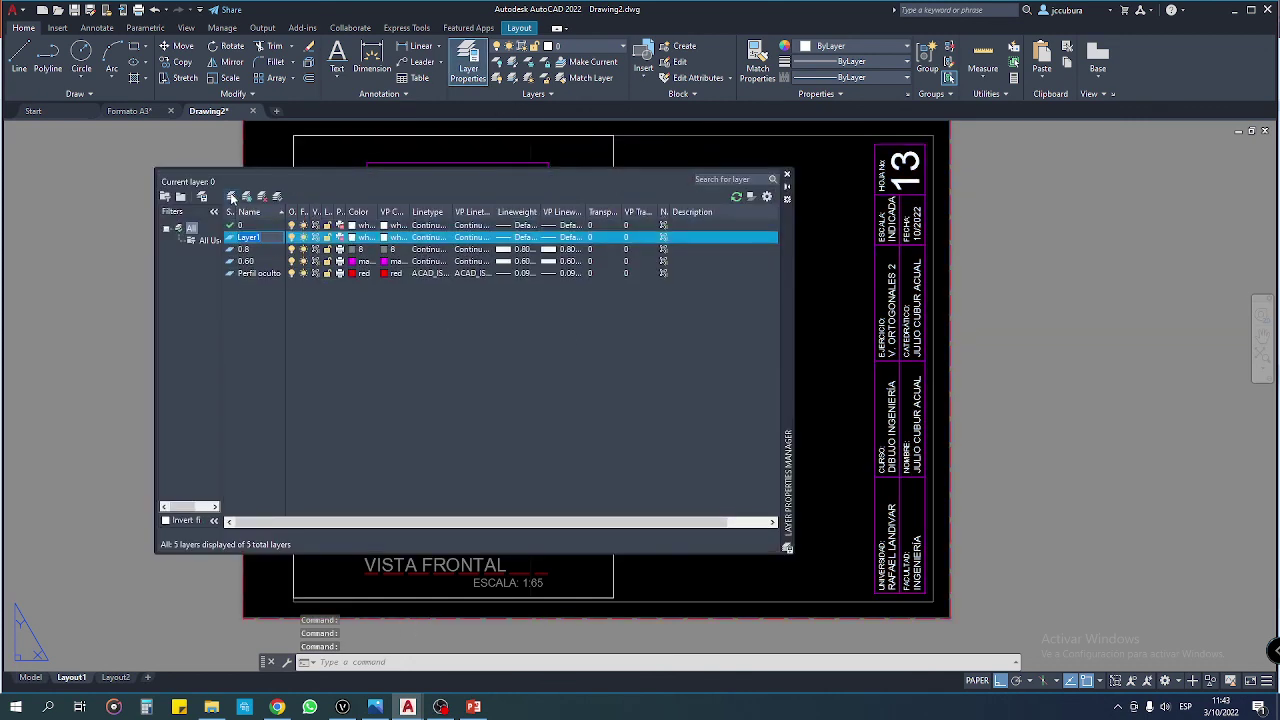
pyautogui.write('EJE')
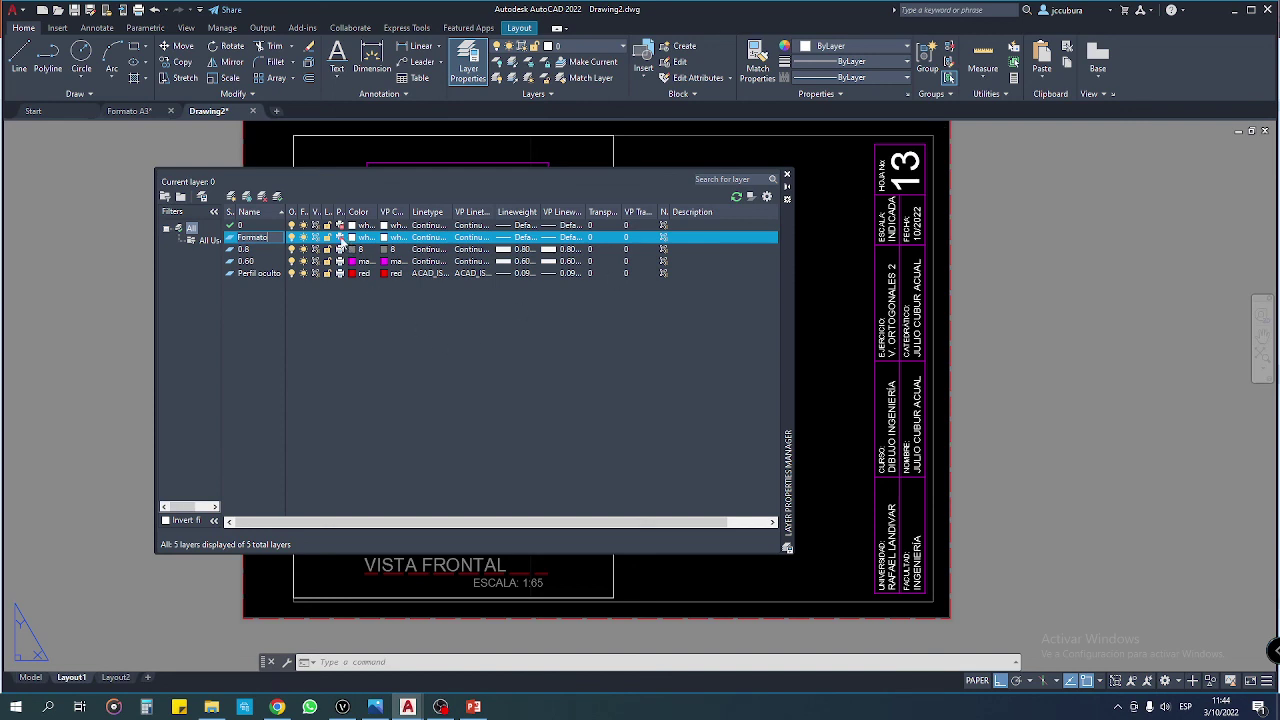
pyautogui.press('Return')
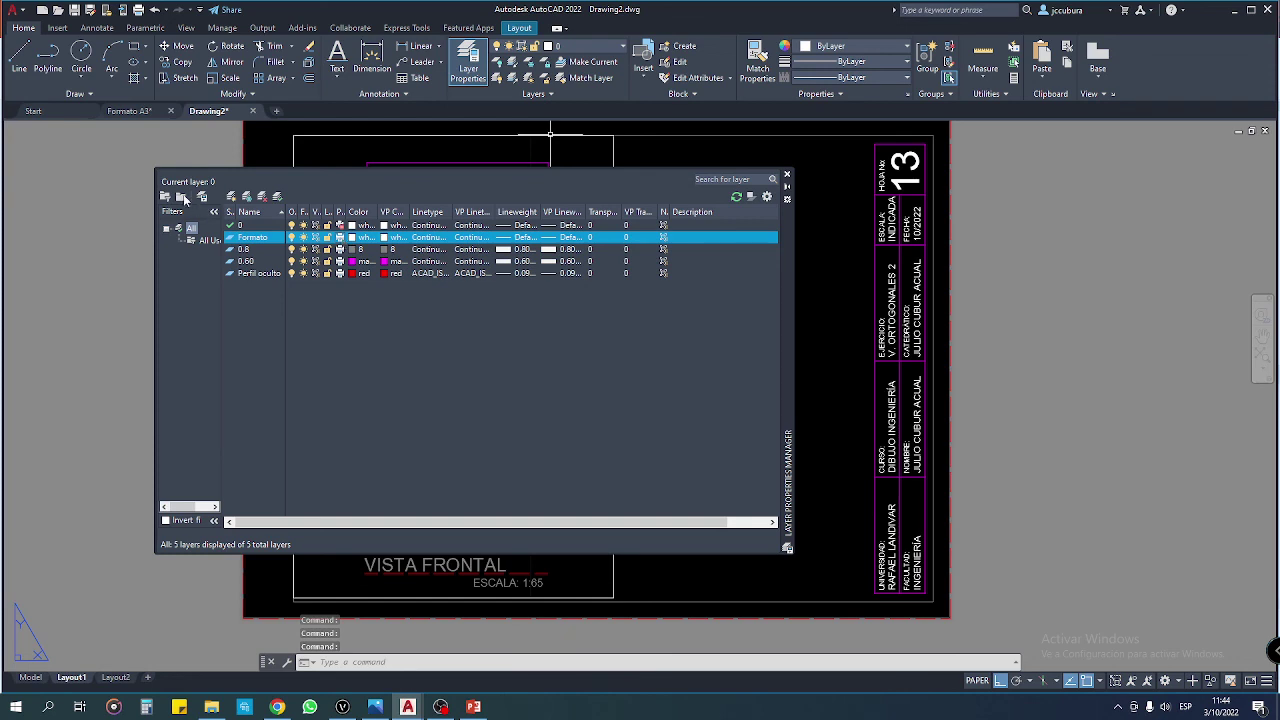
pyautogui.click(786, 175)
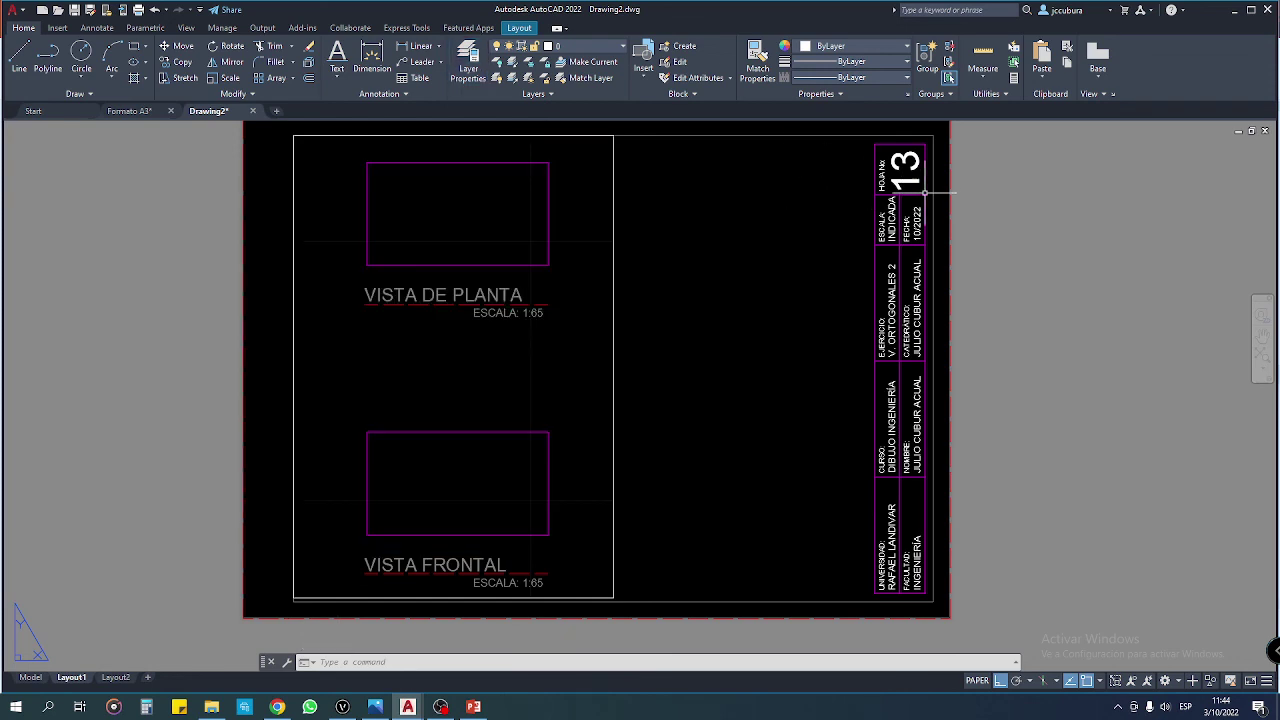
# Step: Move the sheet frame and title block onto the Formato layer
pyautogui.click(946, 192)
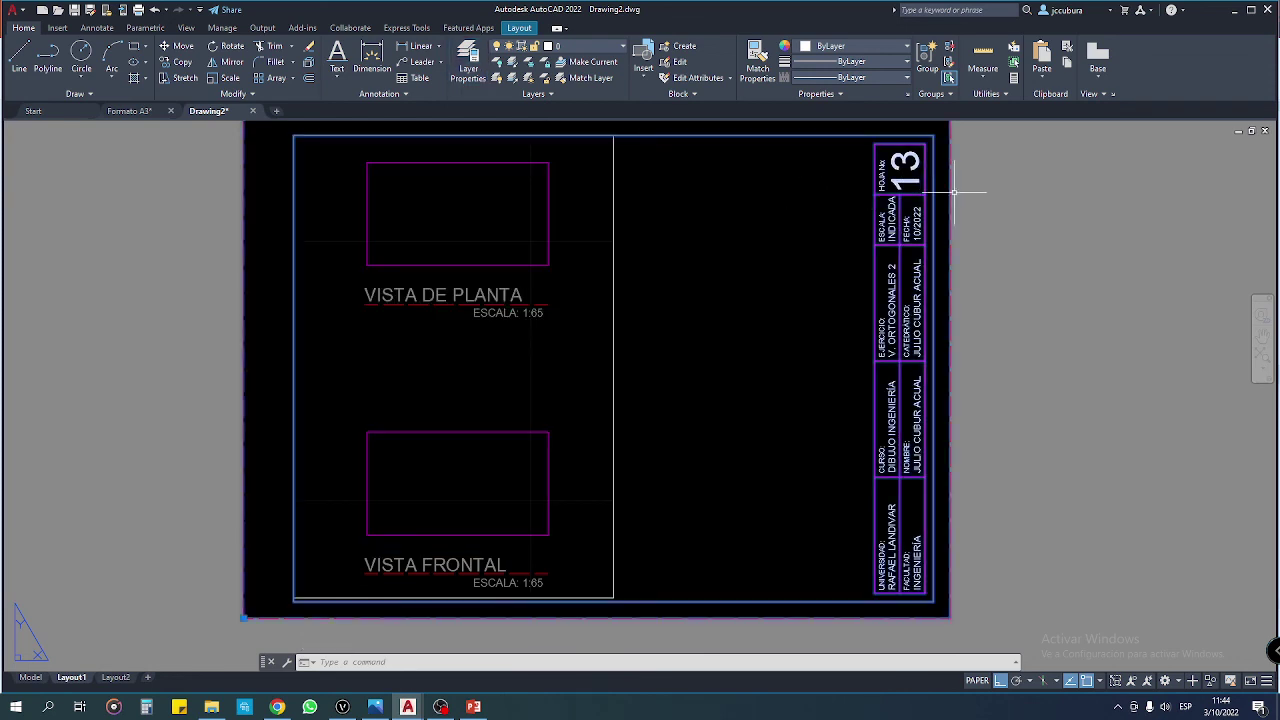
pyautogui.click(900, 48)
pyautogui.click(900, 48)
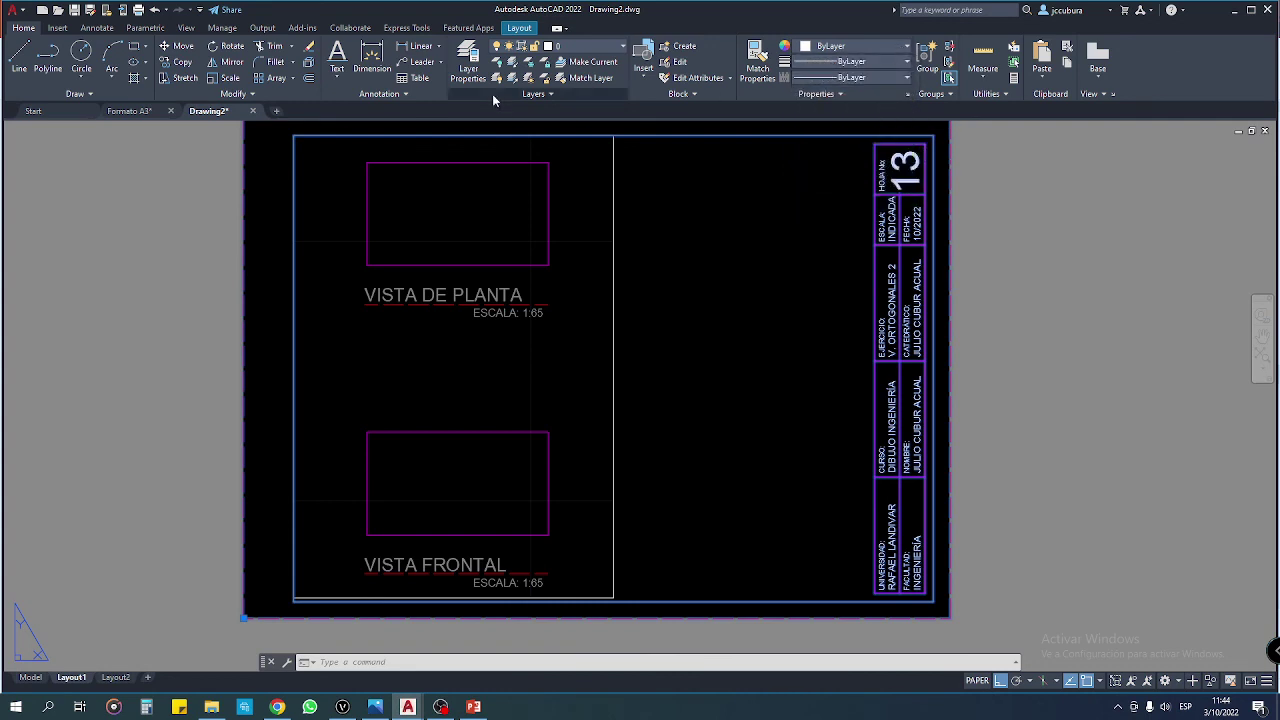
pyautogui.click(613, 48)
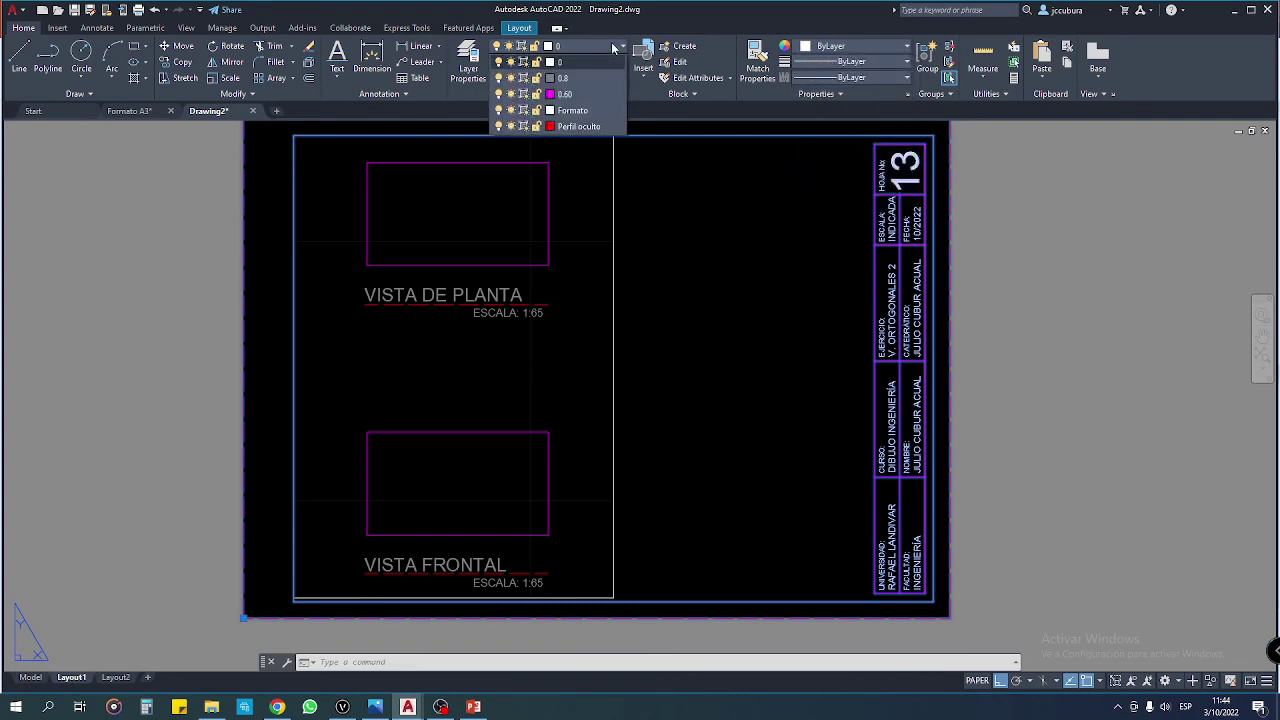
pyautogui.click(573, 110)
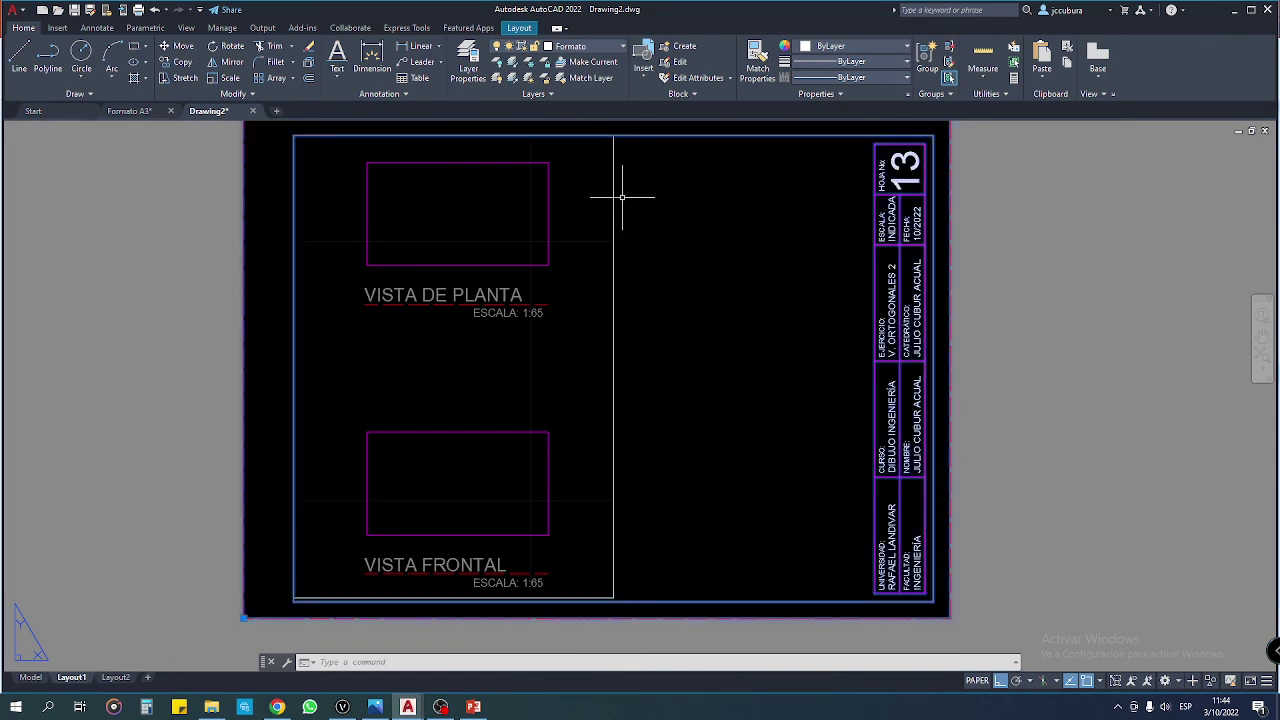
pyautogui.press('Escape')
pyautogui.press('Escape')
pyautogui.press('Escape')
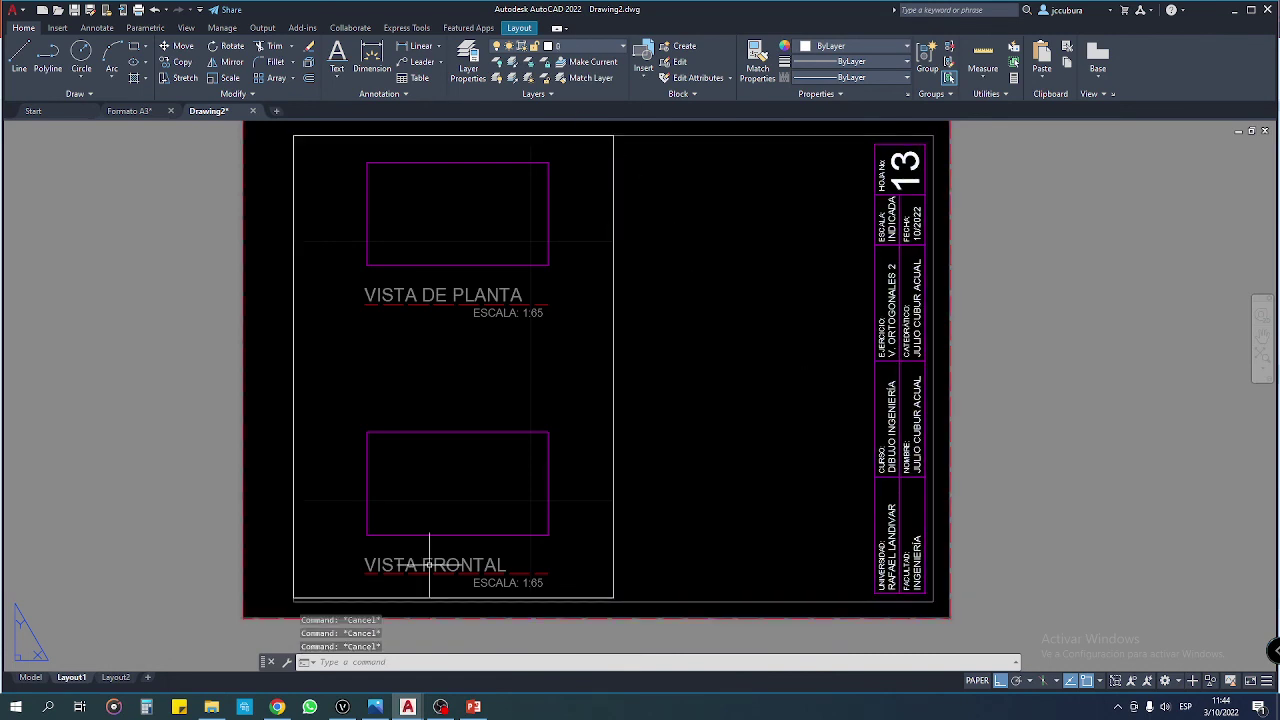
pyautogui.hotkey('ctrl', 'p')
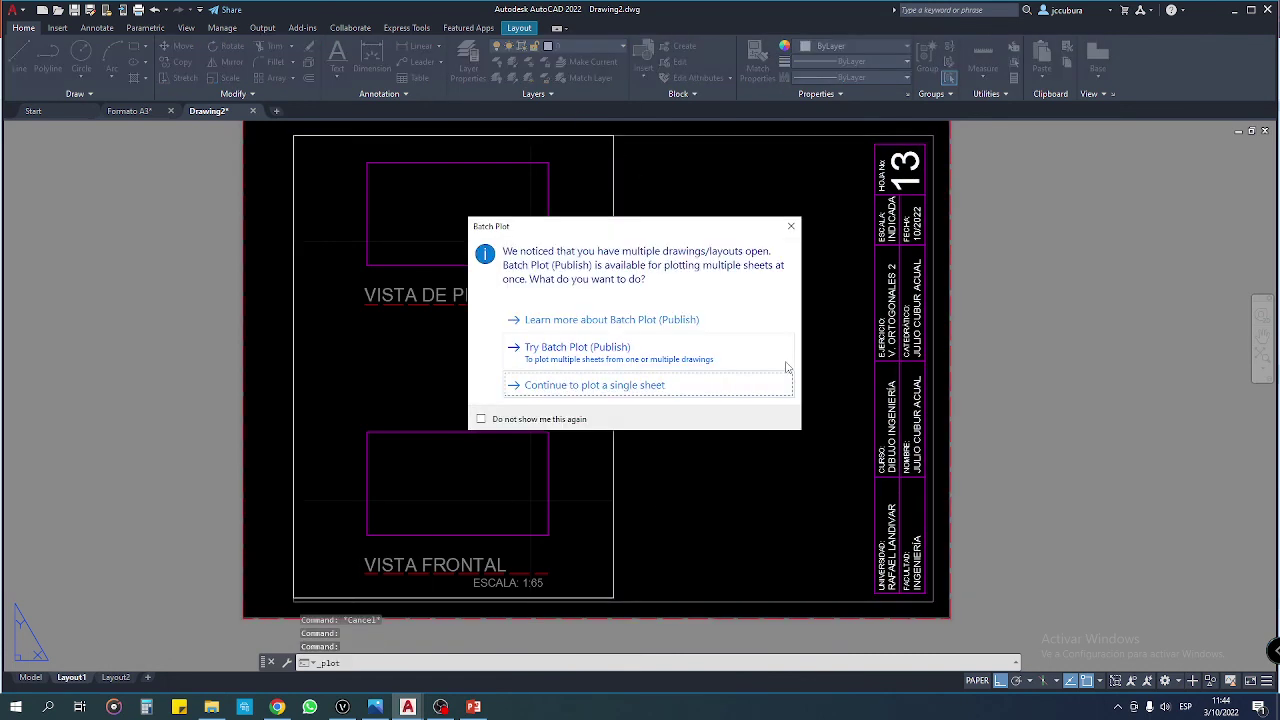
pyautogui.click(620, 387)
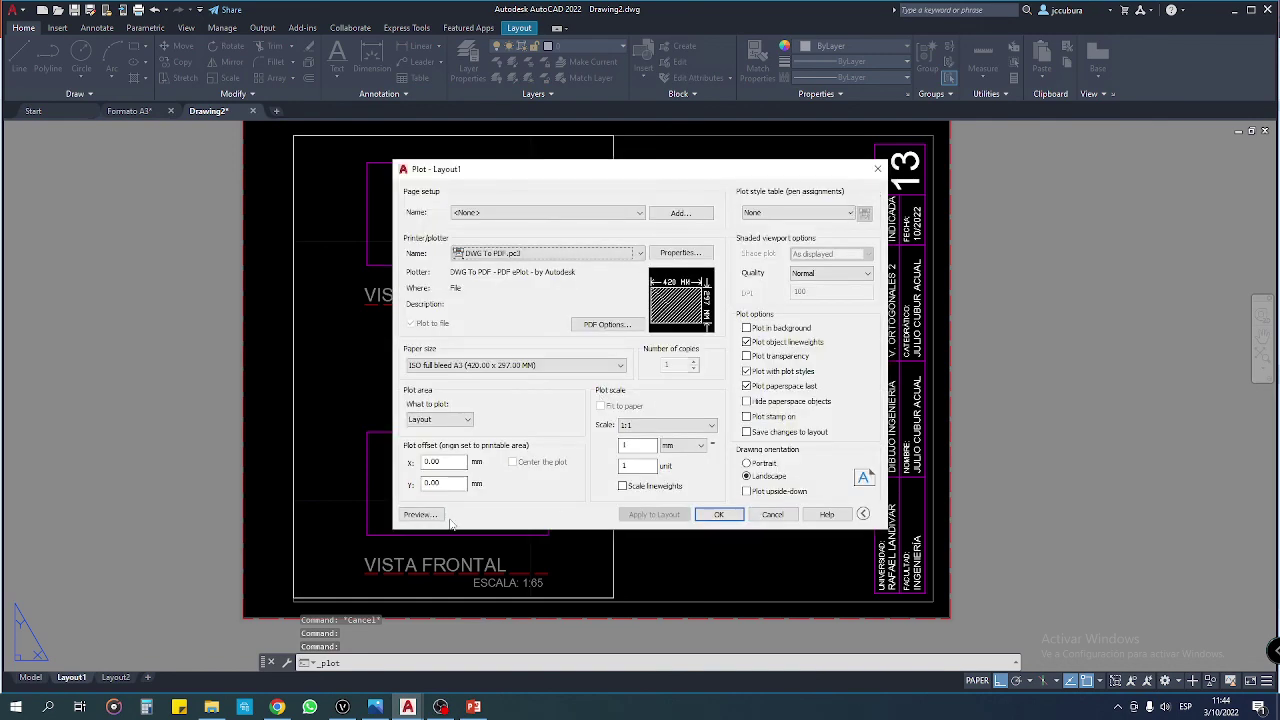
pyautogui.click(420, 515)
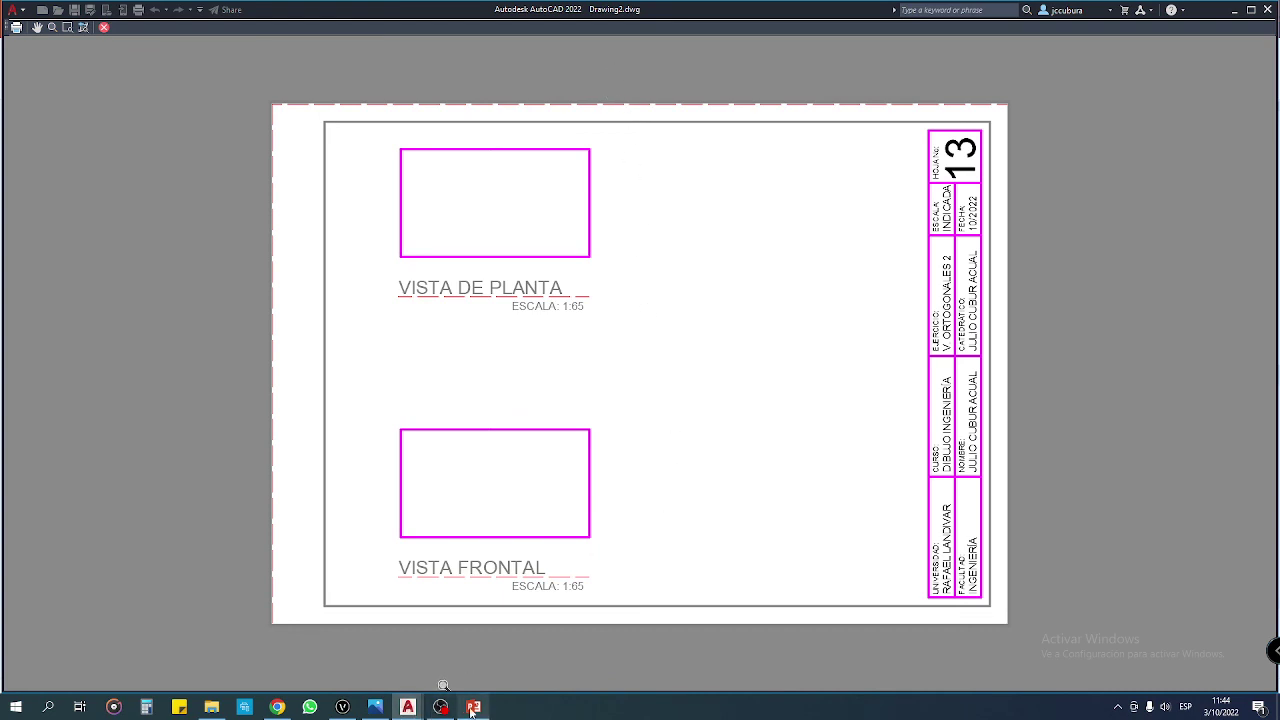
pyautogui.click(410, 712)
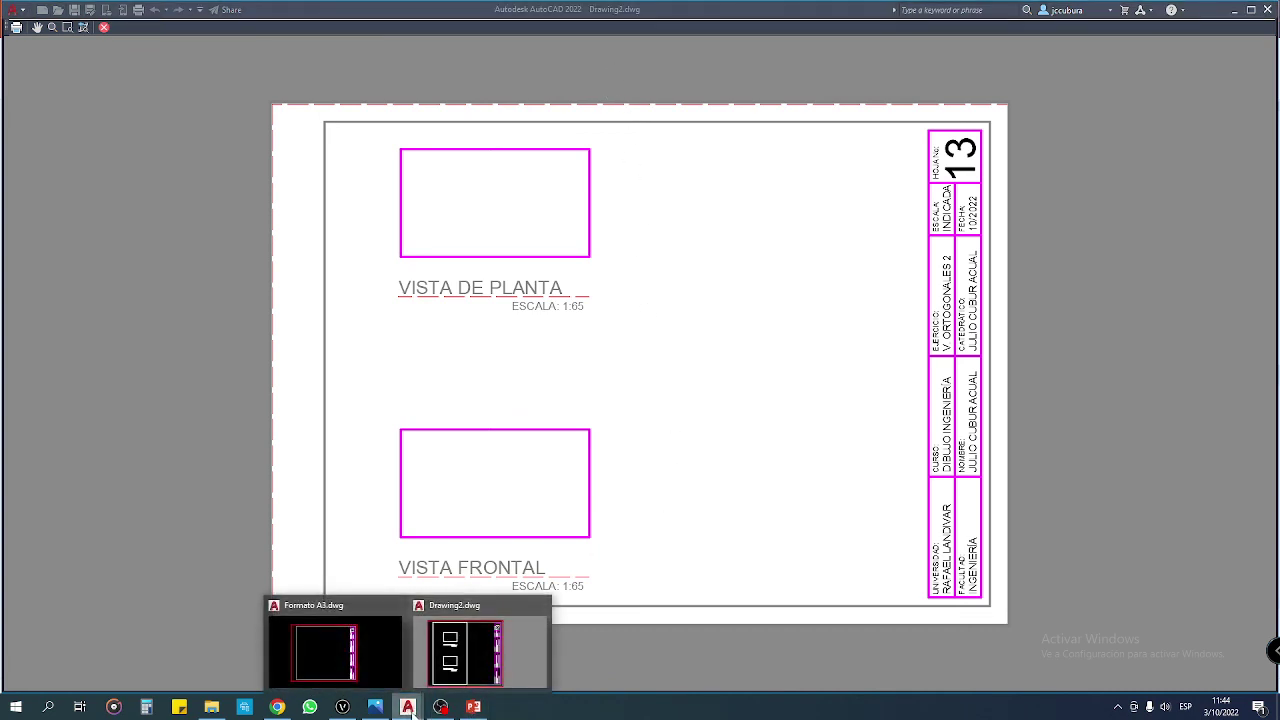
pyautogui.click(470, 650)
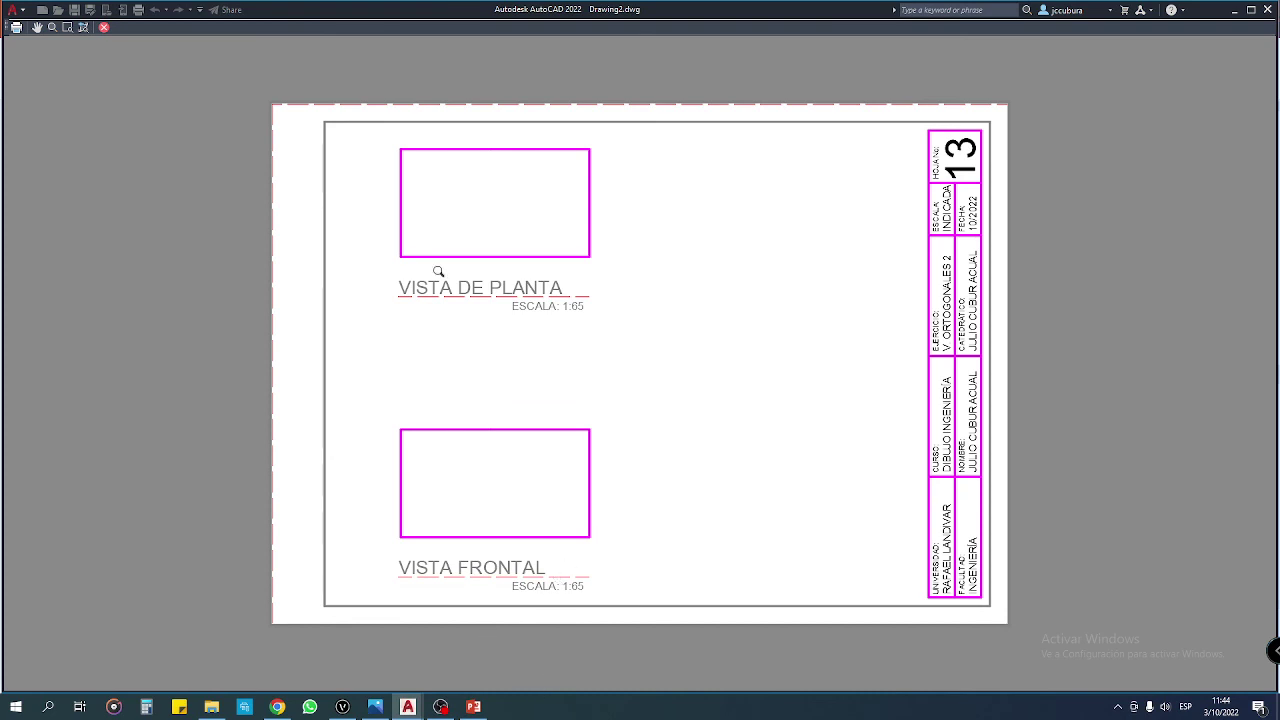
pyautogui.click(104, 29)
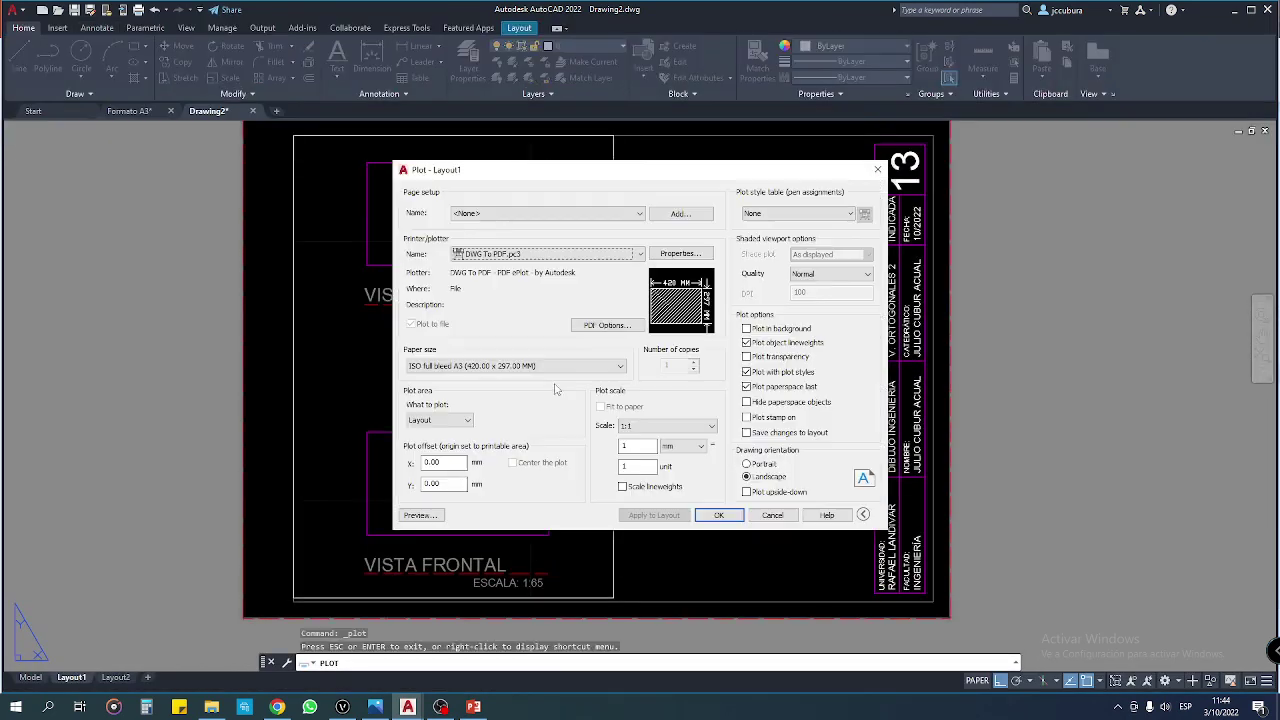
pyautogui.click(720, 515)
pyautogui.moveTo(725, 472); pyautogui.dragTo(670, 473, button='middle')
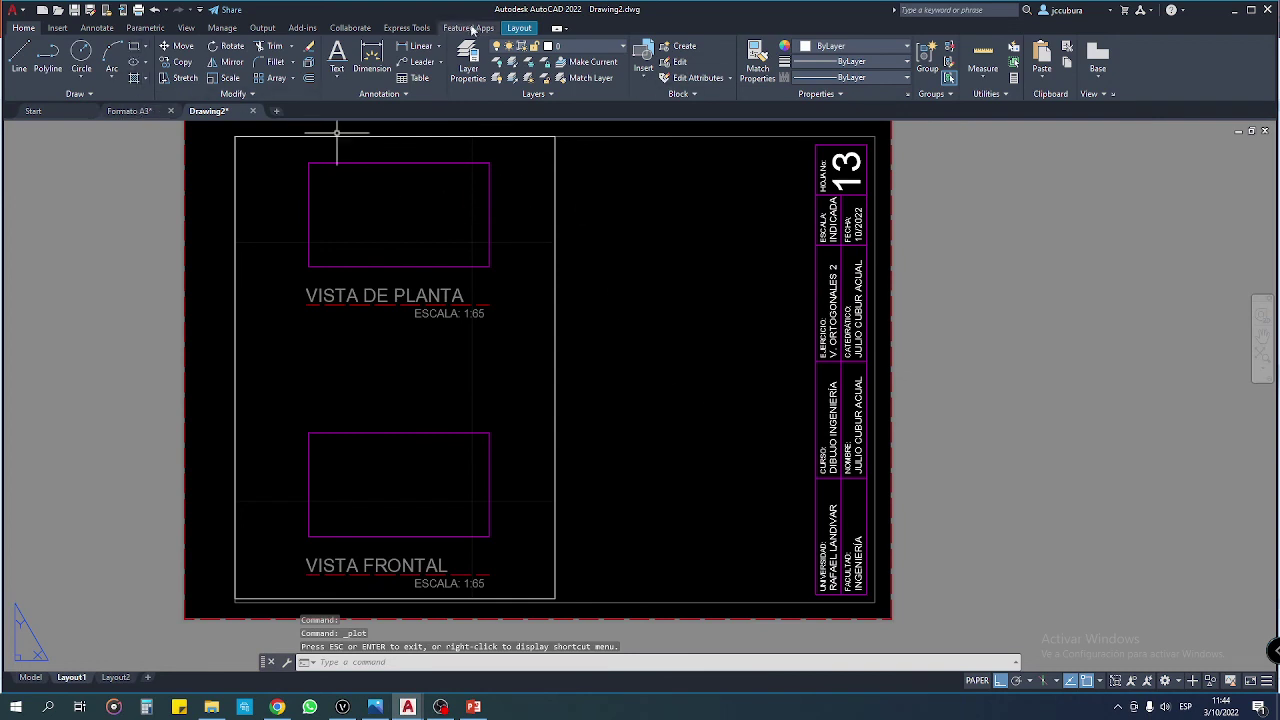
# Step: Add a second rectangular viewport to the right of the existing one
pyautogui.click(519, 27)
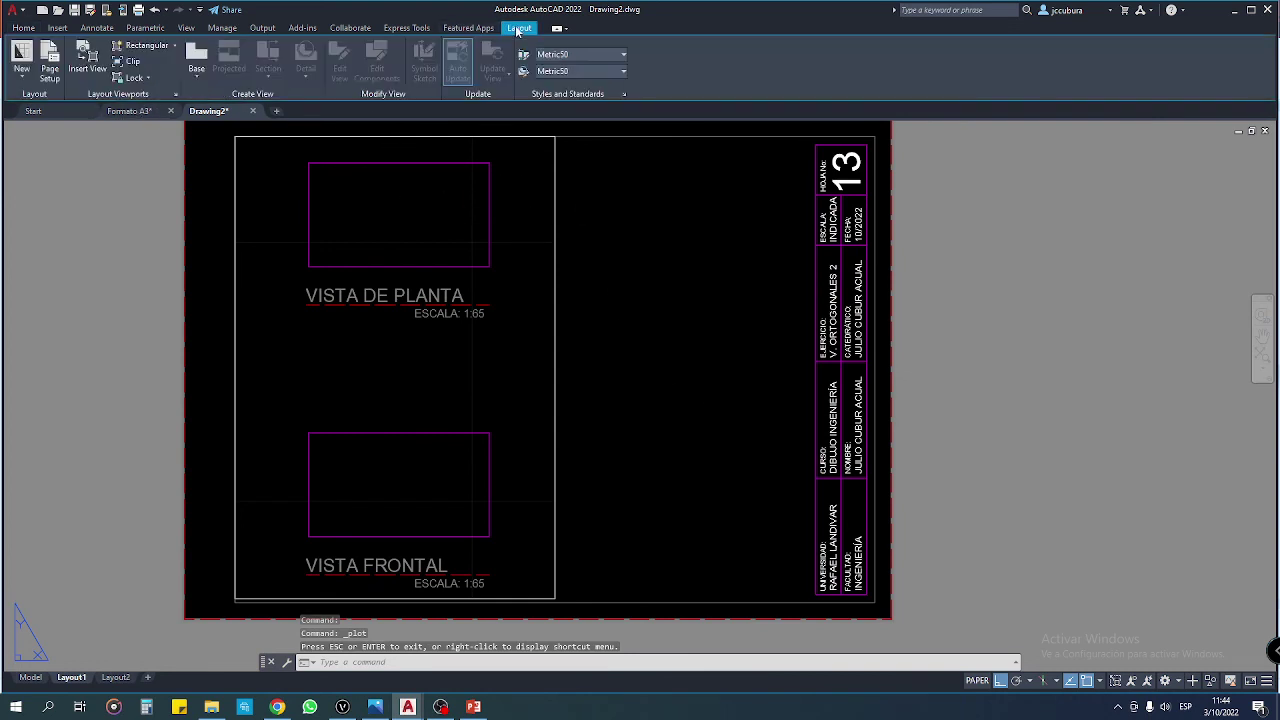
pyautogui.click(142, 45)
pyautogui.click(555, 135)
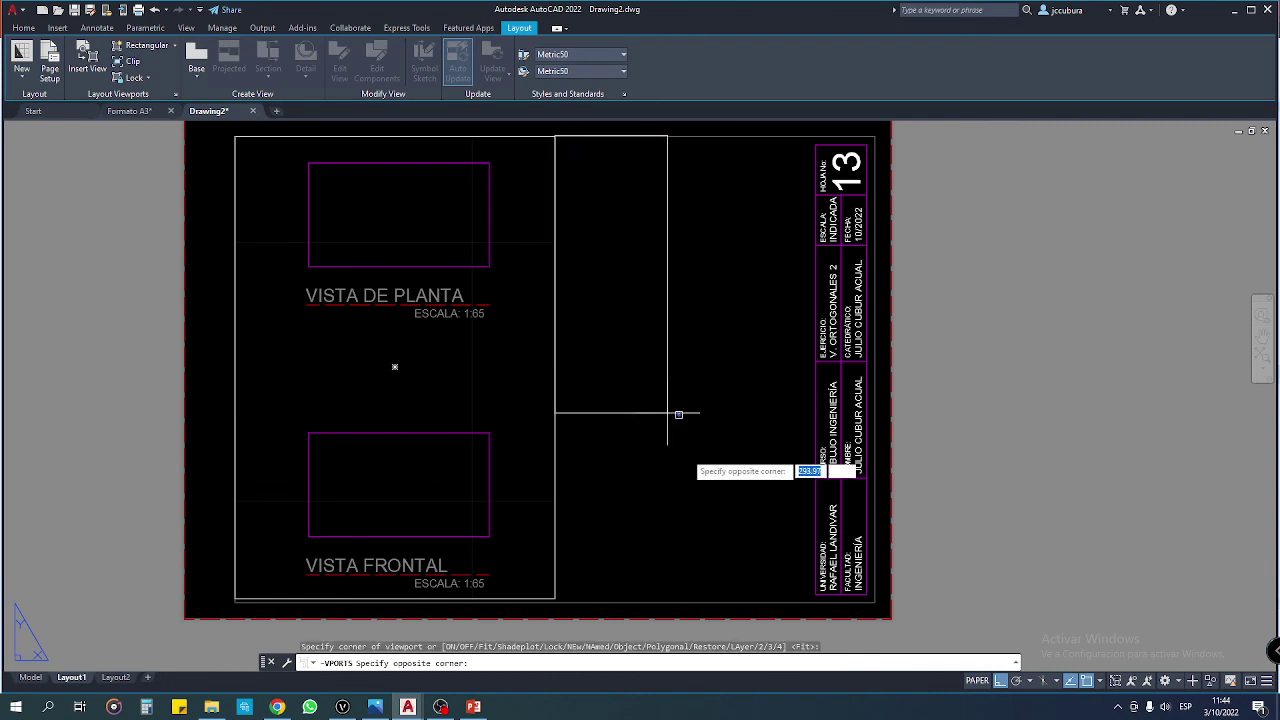
pyautogui.click(806, 599)
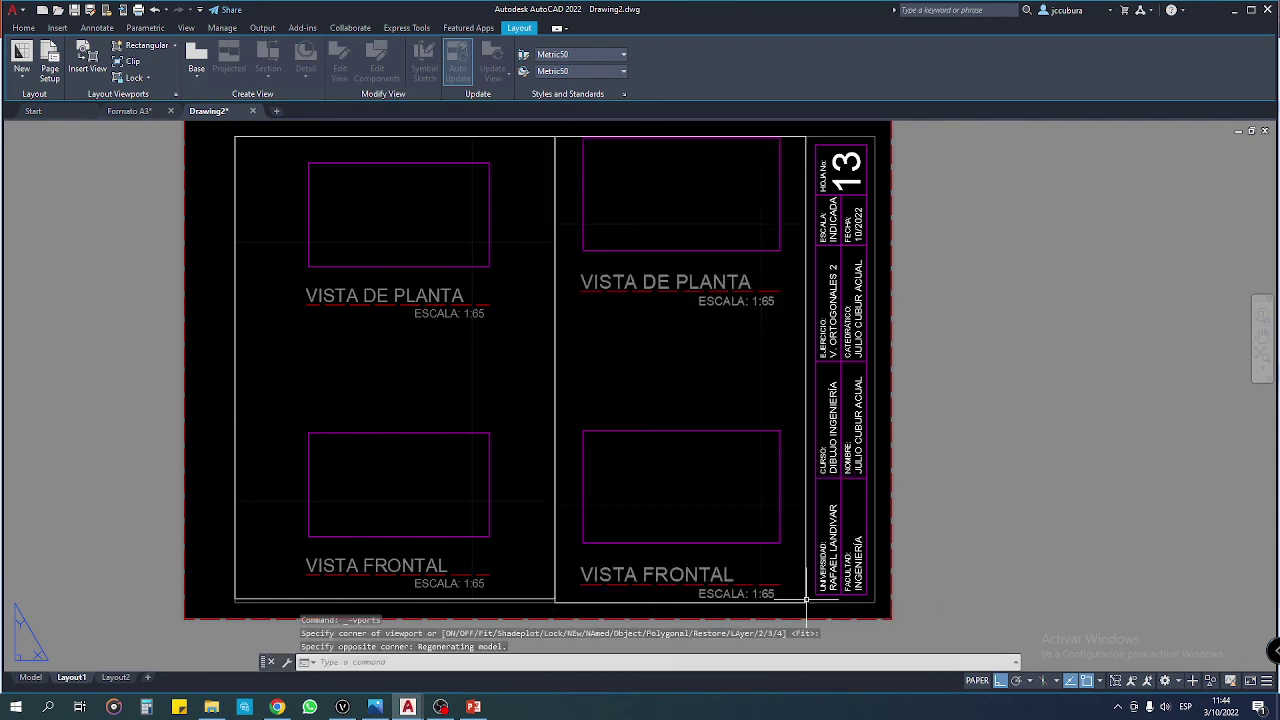
# Step: Check the Isométrica 2 reference image in Photos
pyautogui.click(375, 707)
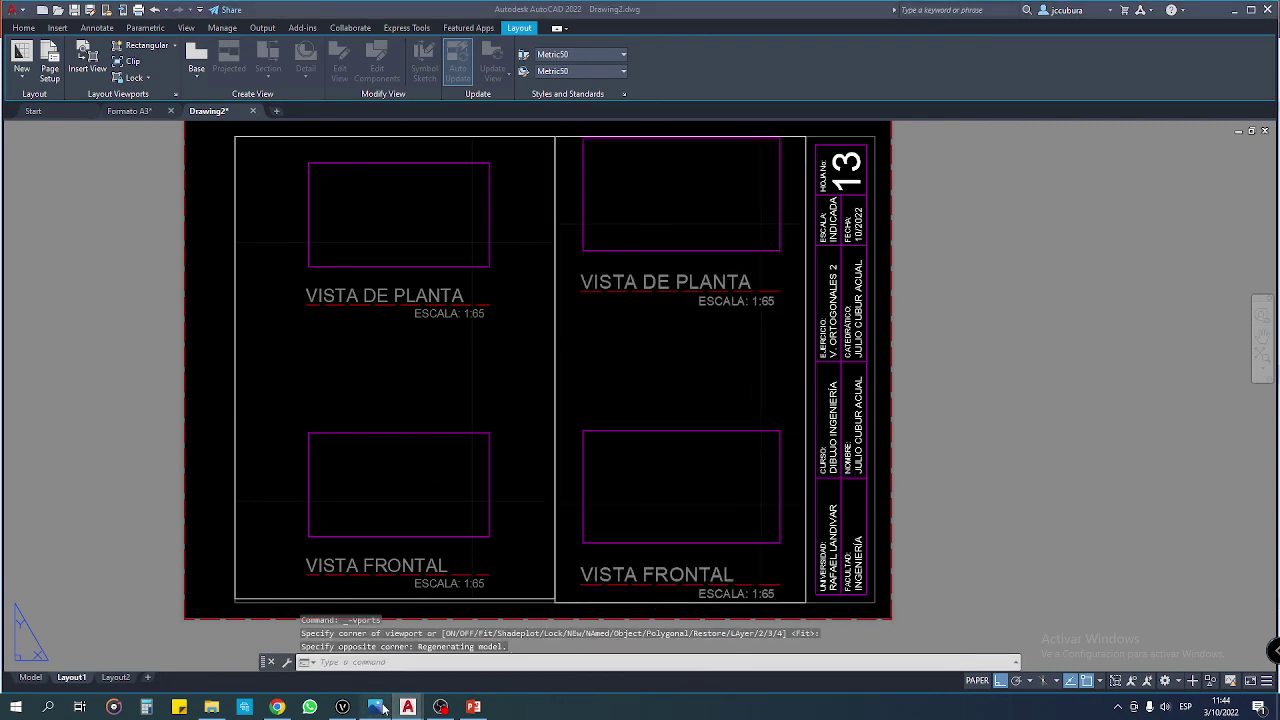
pyautogui.press('Right')
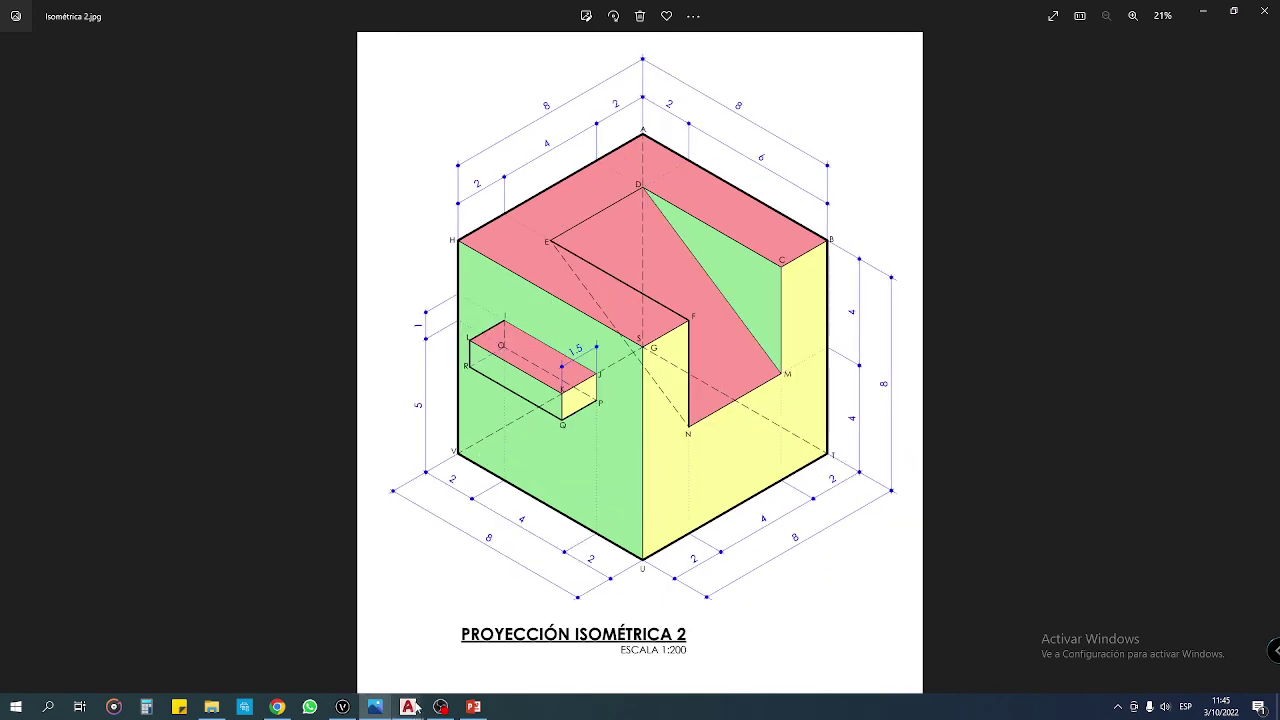
pyautogui.moveTo(408, 707)
pyautogui.click(470, 667)
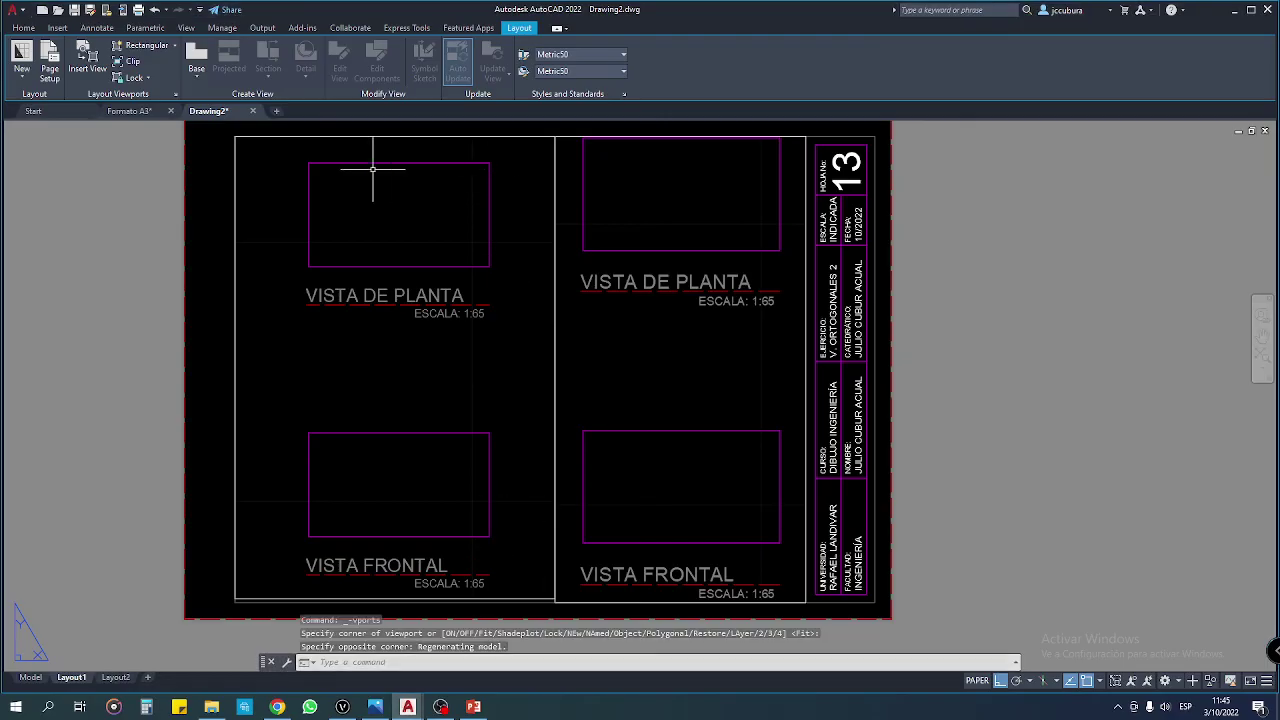
# Step: Window-select the views in the left and right viewports, then select and release the new viewport
pyautogui.click(262, 155)
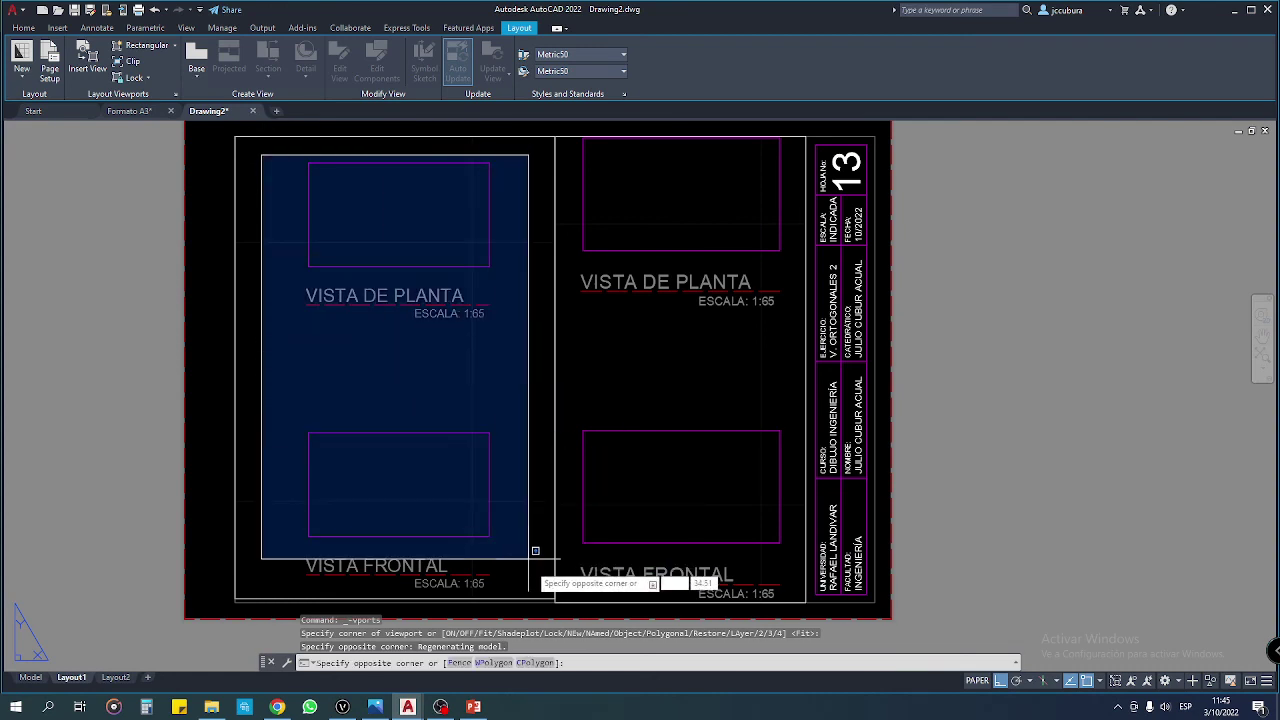
pyautogui.click(530, 595)
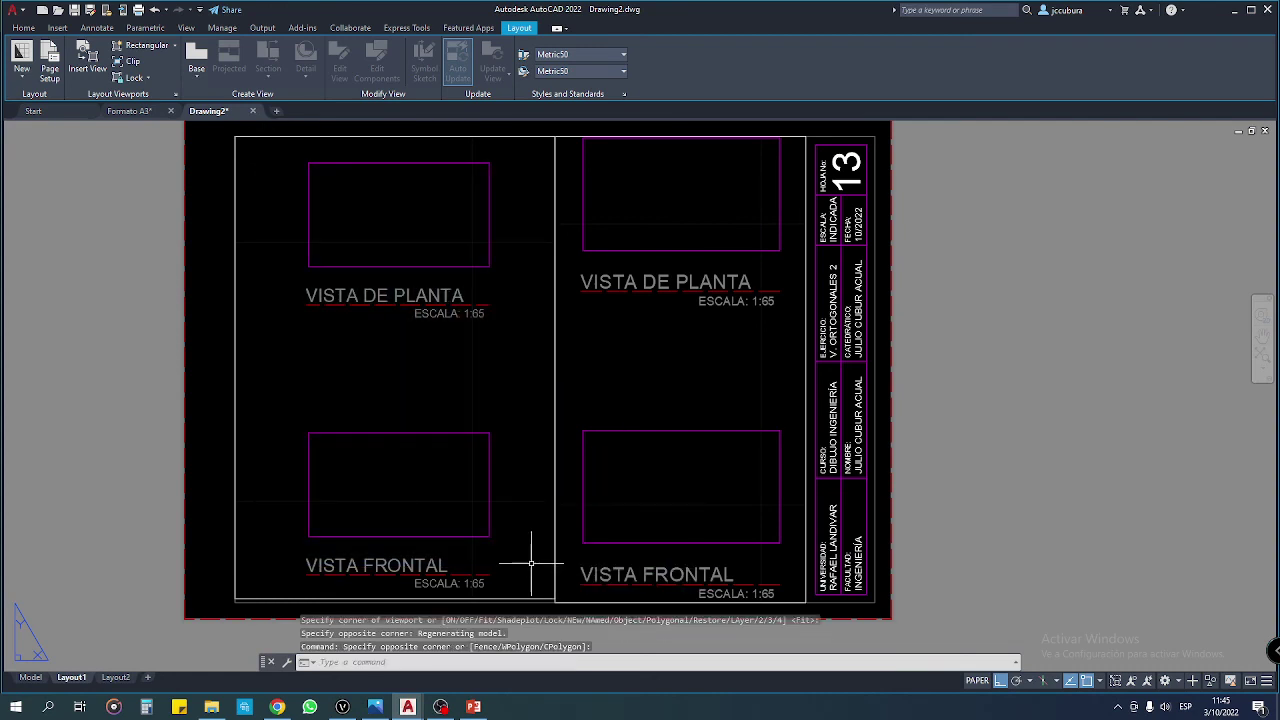
pyautogui.click(568, 160)
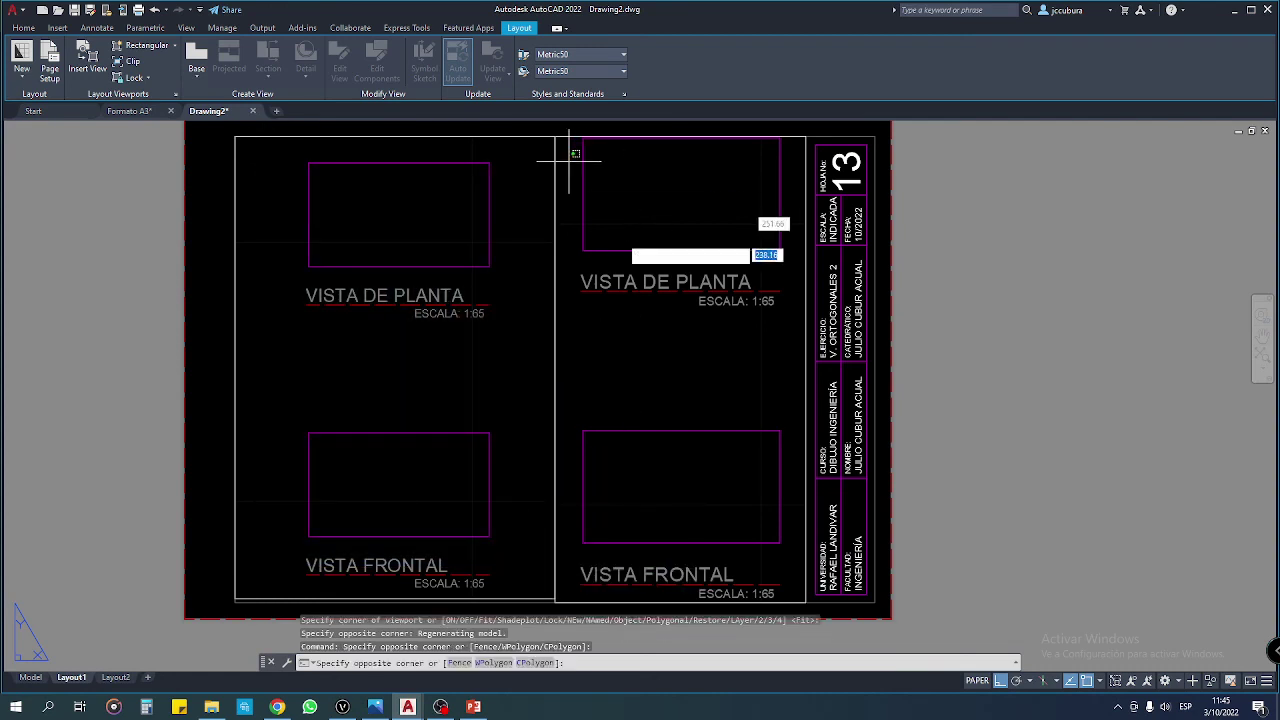
pyautogui.click(781, 563)
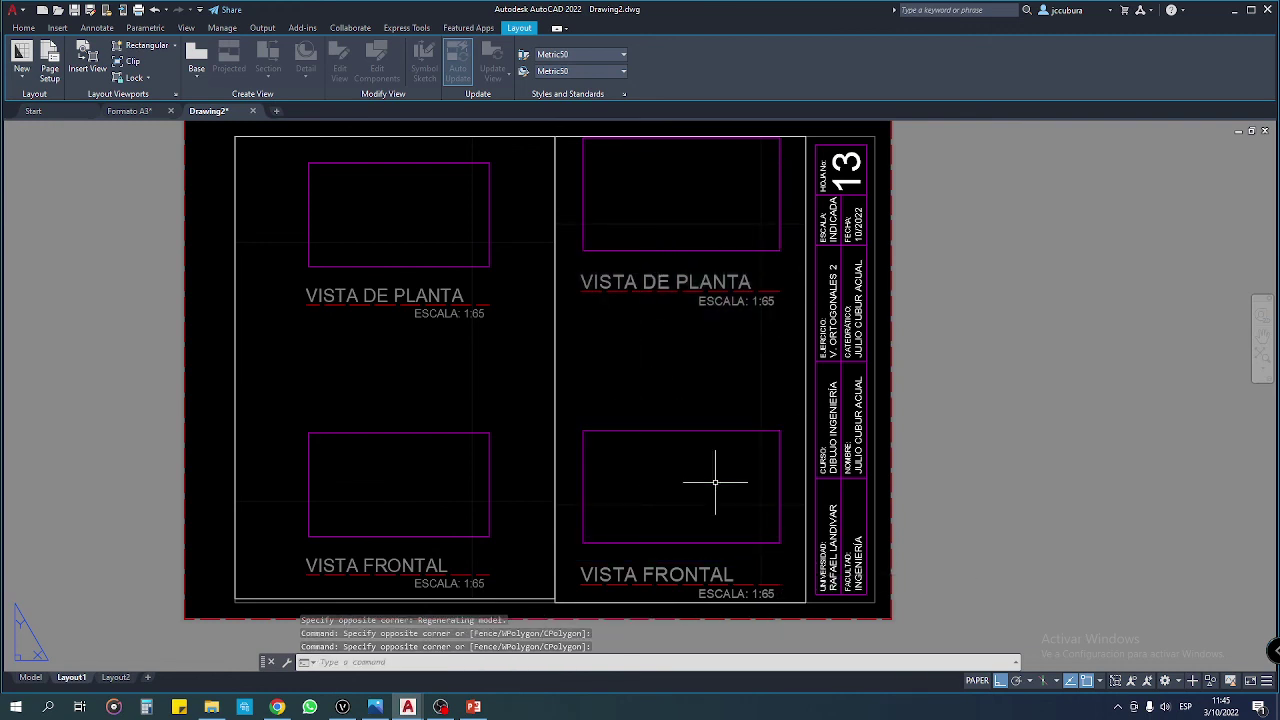
pyautogui.click(804, 352)
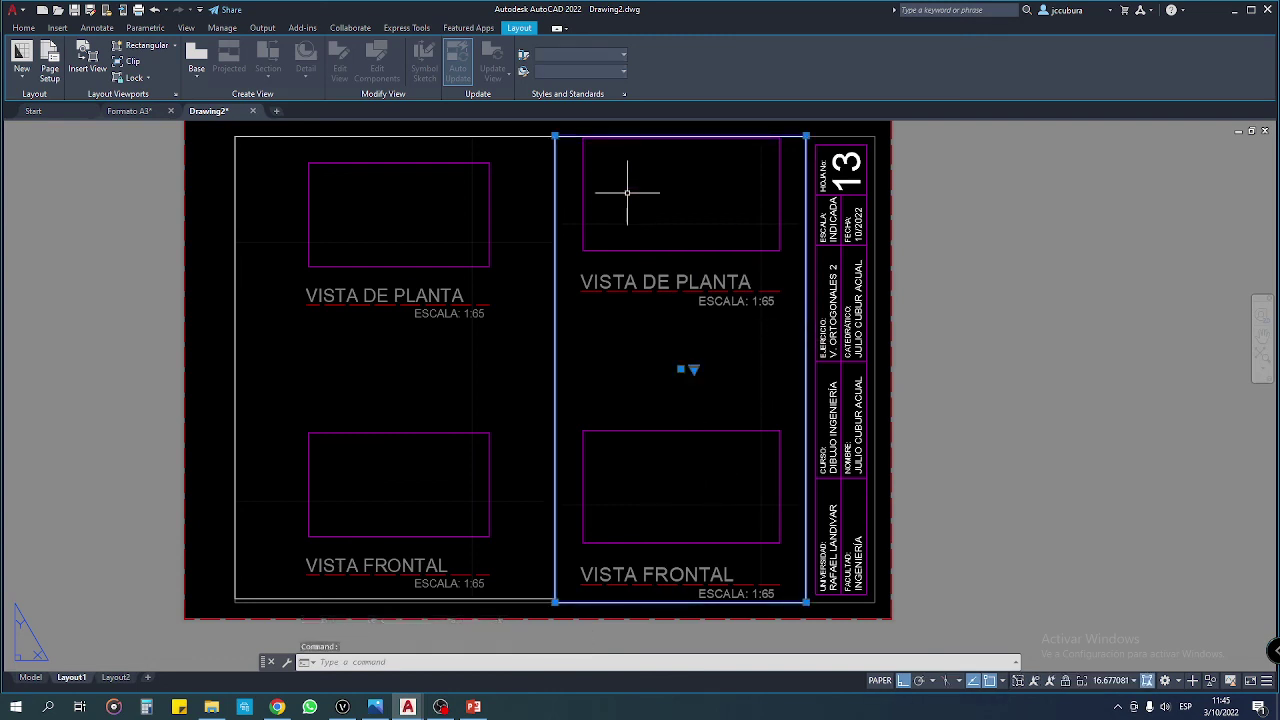
pyautogui.click(40, 29)
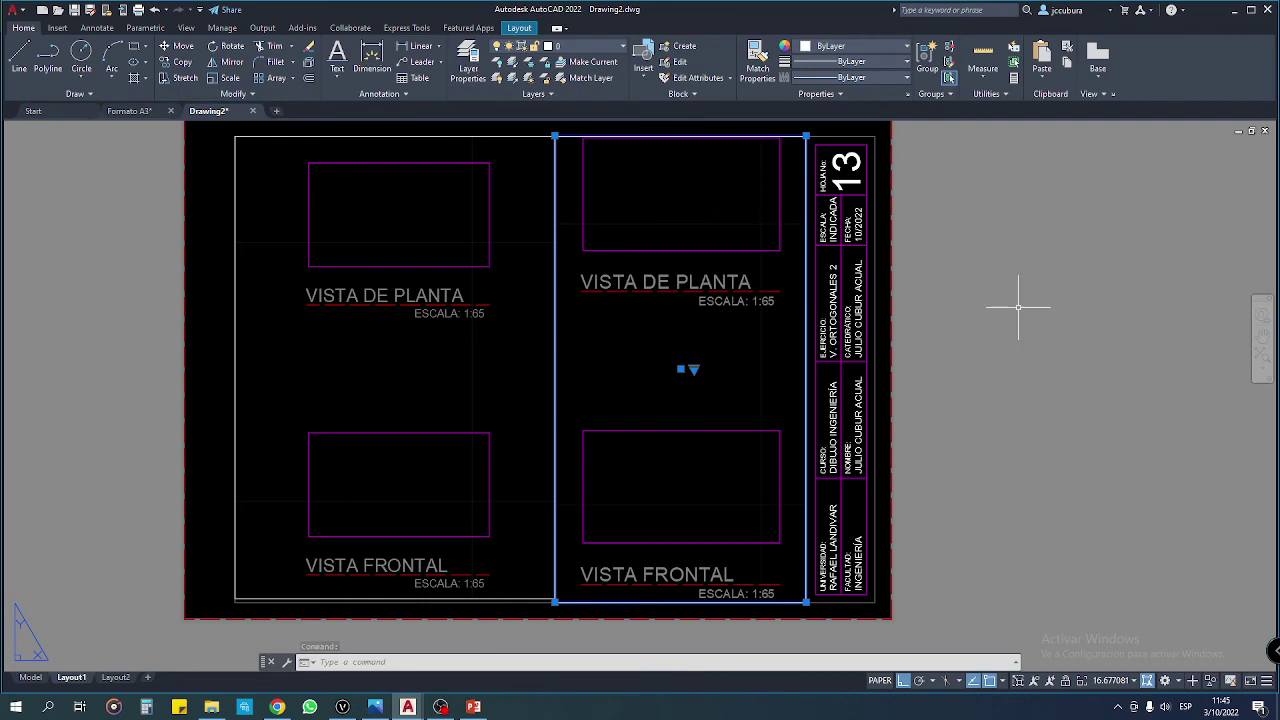
pyautogui.press('Escape')
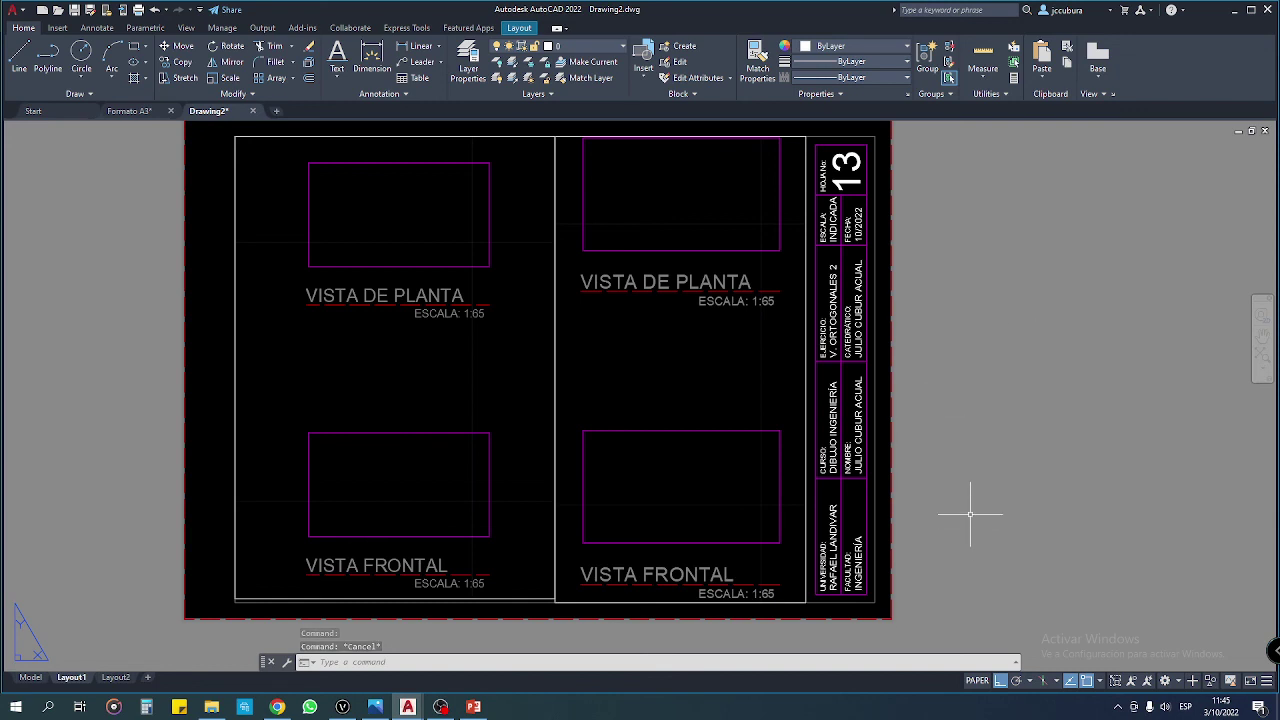
# Step: Activate model space in the right viewport, then bring up the Isométrica 2.jpg reference in Photos
pyautogui.doubleClick(698, 355)
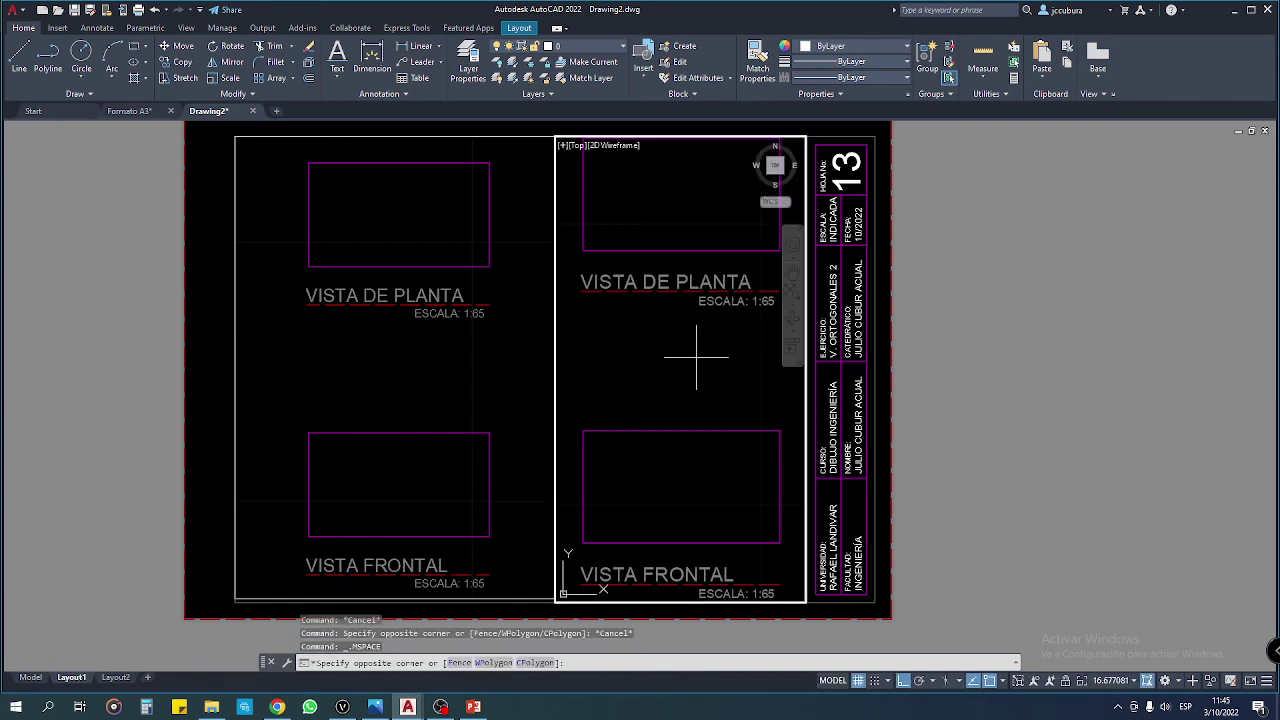
pyautogui.click(700, 362)
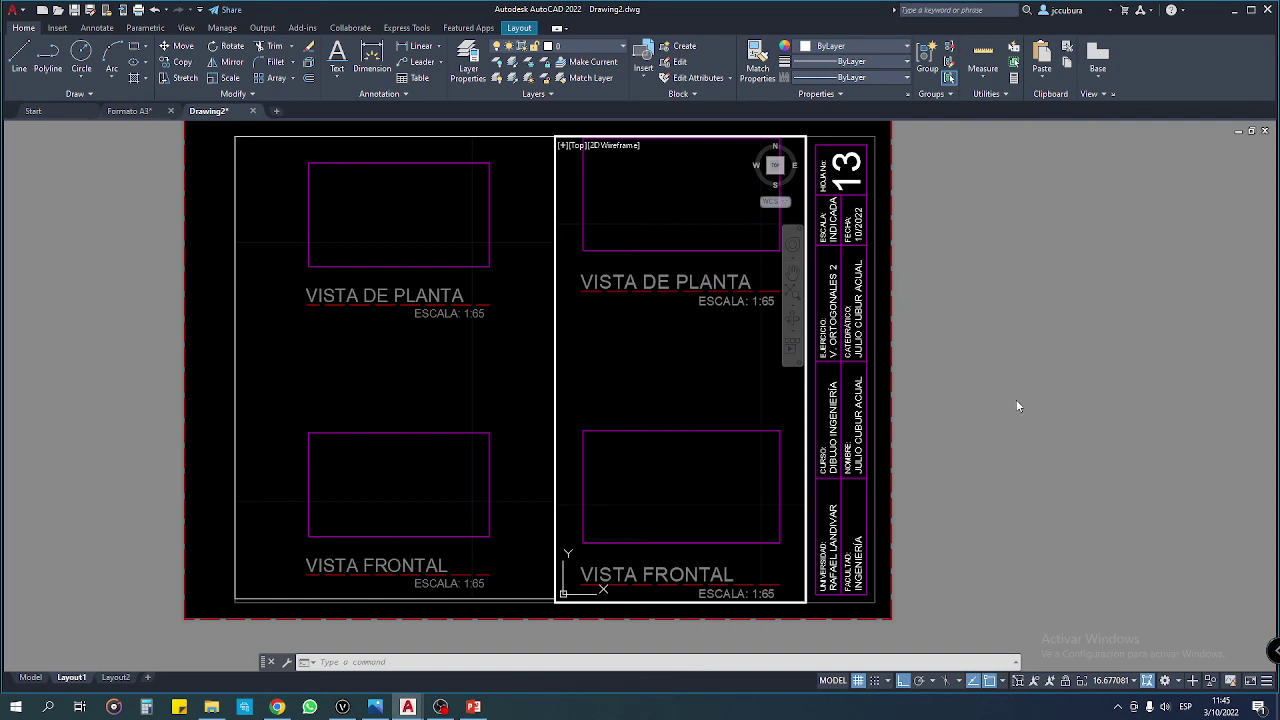
pyautogui.press('Escape')
pyautogui.press('Escape')
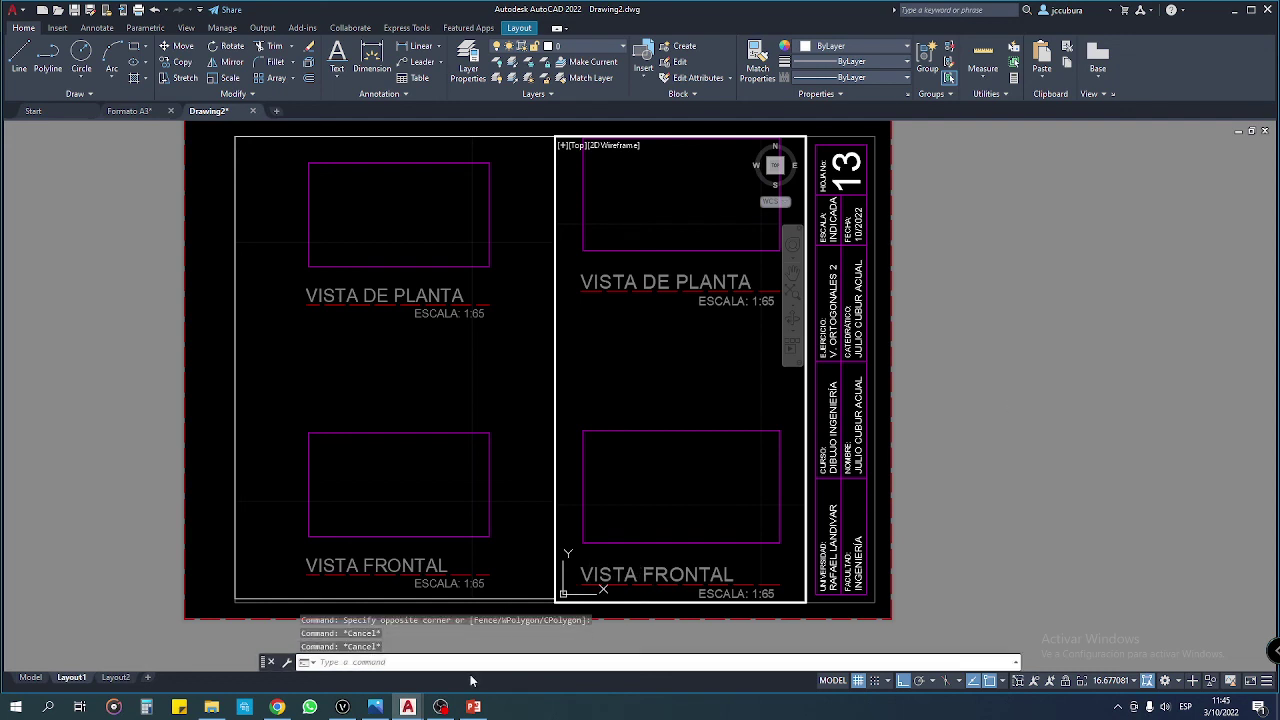
pyautogui.click(375, 707)
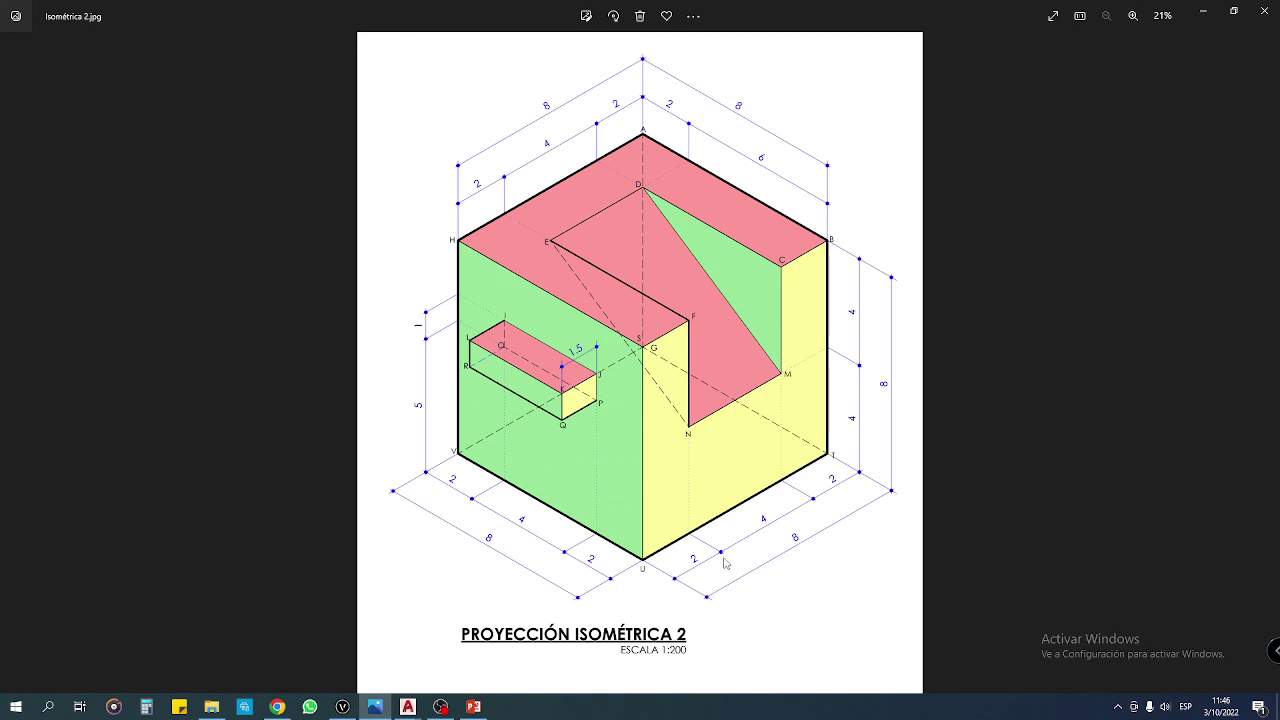
pyautogui.press('Left')
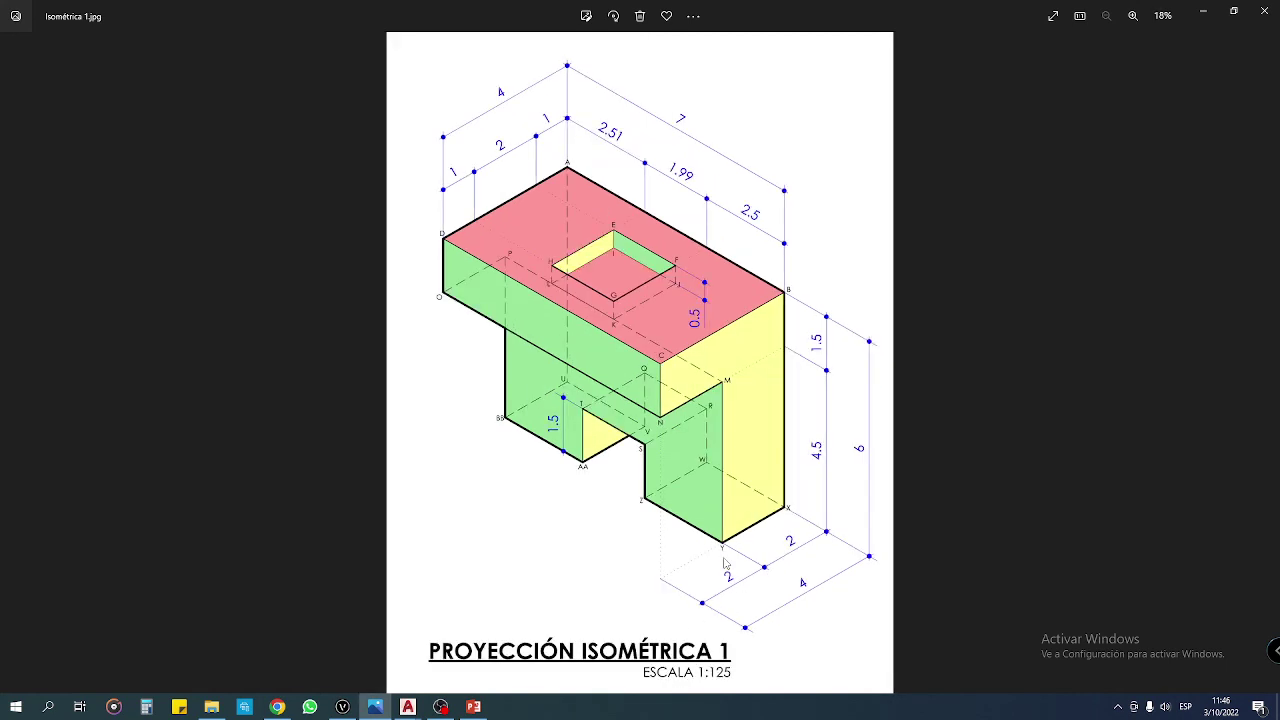
pyautogui.press('Right')
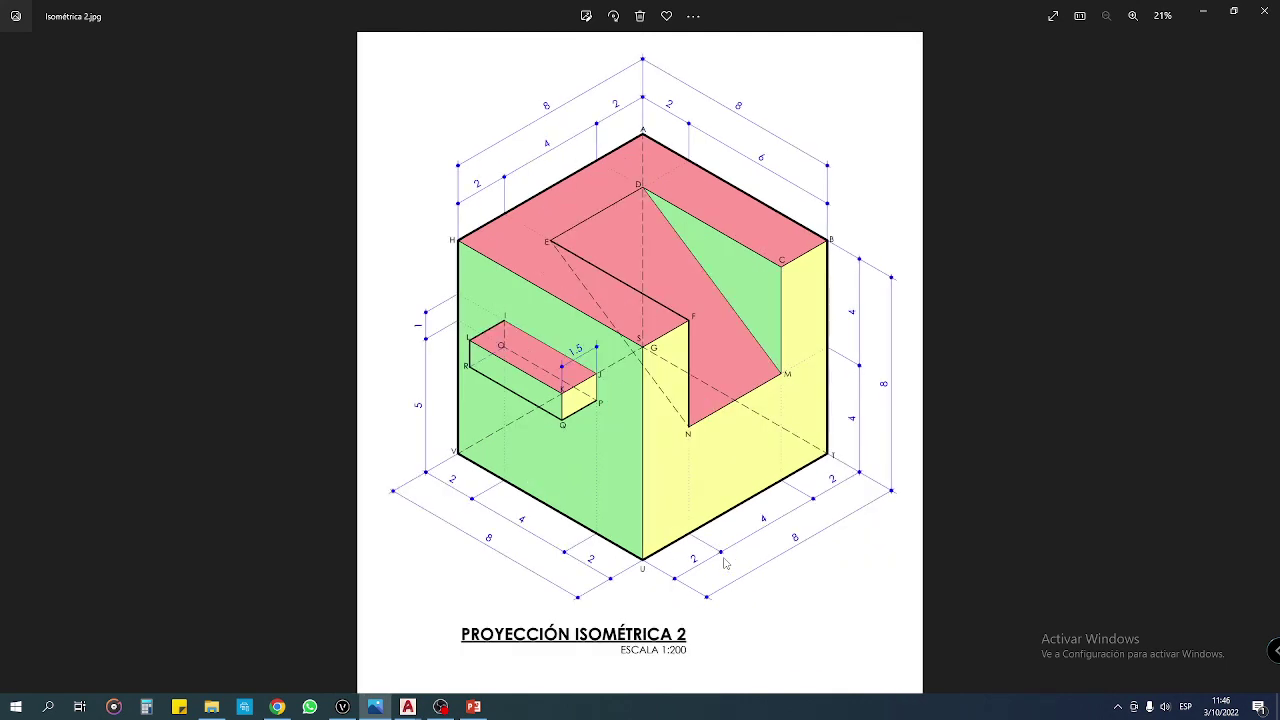